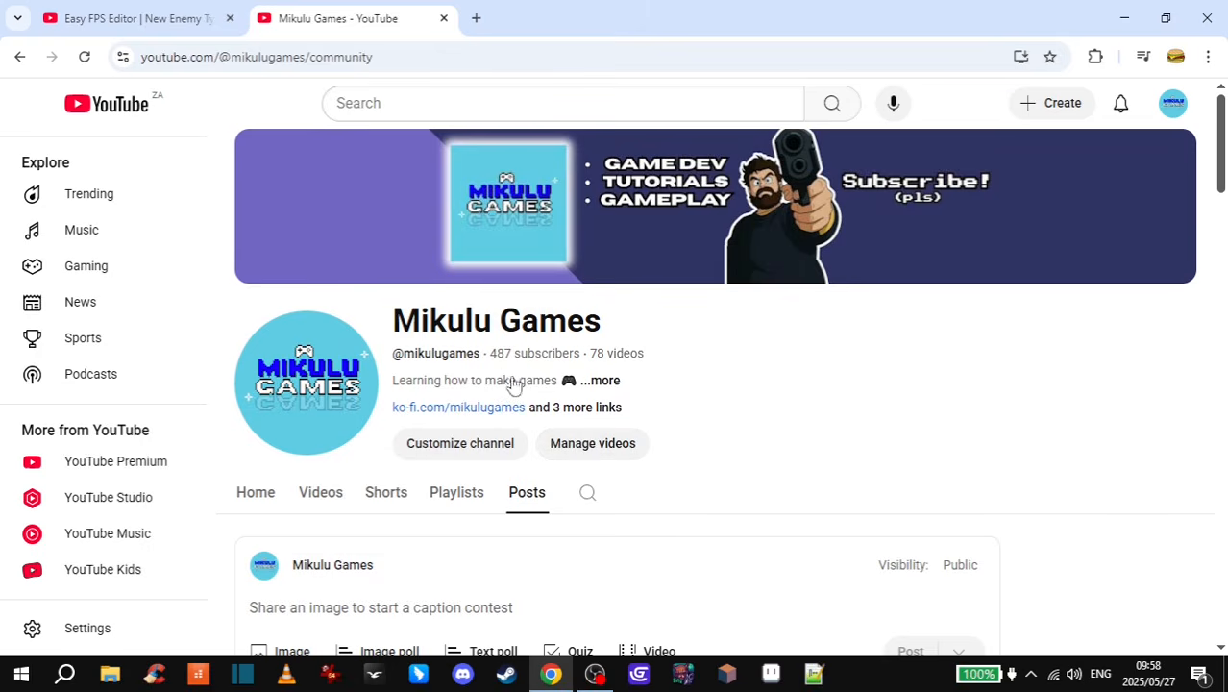
# - Examine the viewer comment under the Easy FPS Editor enemy types video requesting a sword melee and kick button tutorial
pyautogui.doubleClick(499, 352)
pyautogui.click(515, 359)
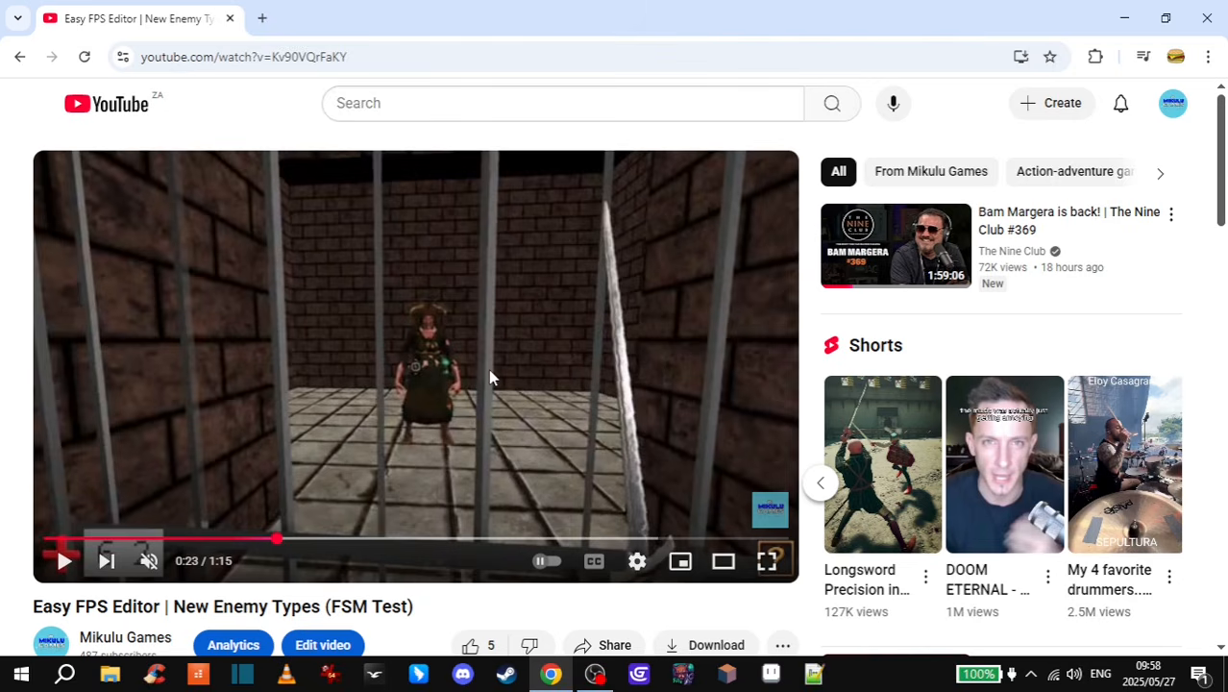
pyautogui.scroll(-5, 490, 377)
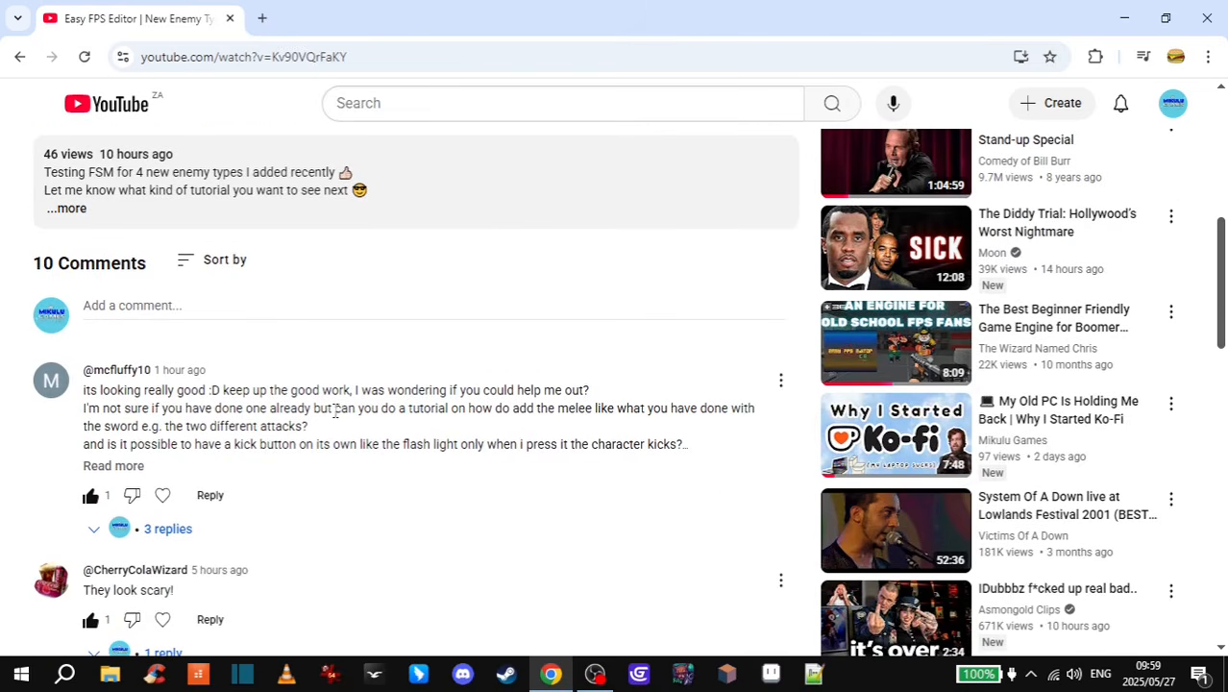
pyautogui.moveTo(334, 409); pyautogui.dragTo(757, 410)
pyautogui.moveTo(87, 425); pyautogui.dragTo(320, 440)
pyautogui.click(234, 445)
pyautogui.moveTo(235, 445); pyautogui.dragTo(464, 452)
pyautogui.click(502, 444)
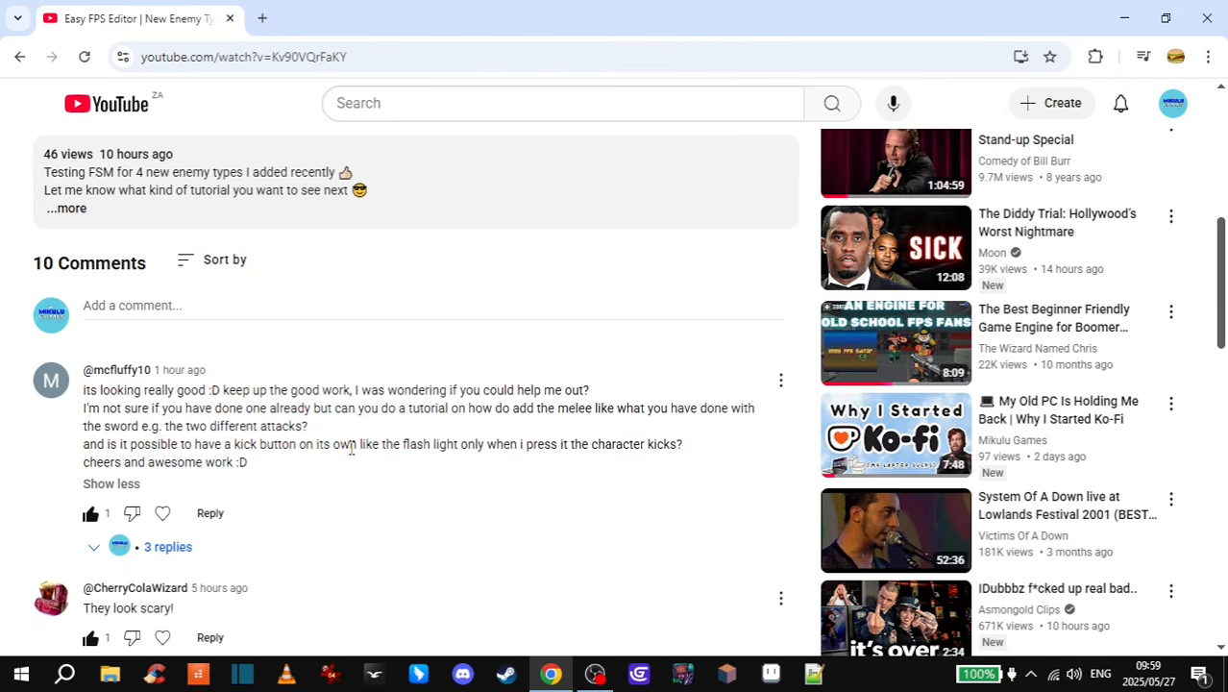
pyautogui.scroll(5, 351, 452)
# - Open the Sketchfab website in a new browser tab
pyautogui.click(262, 18)
pyautogui.write('sketch')
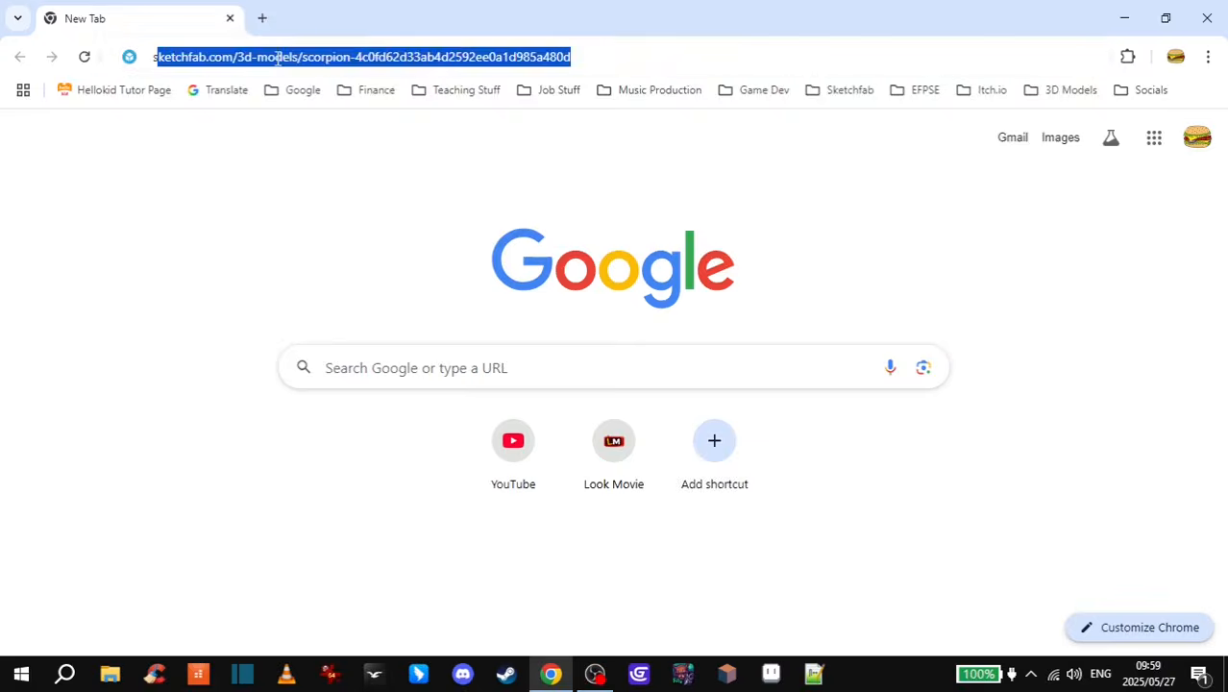
pyautogui.write('fab')
pyautogui.press('Return')
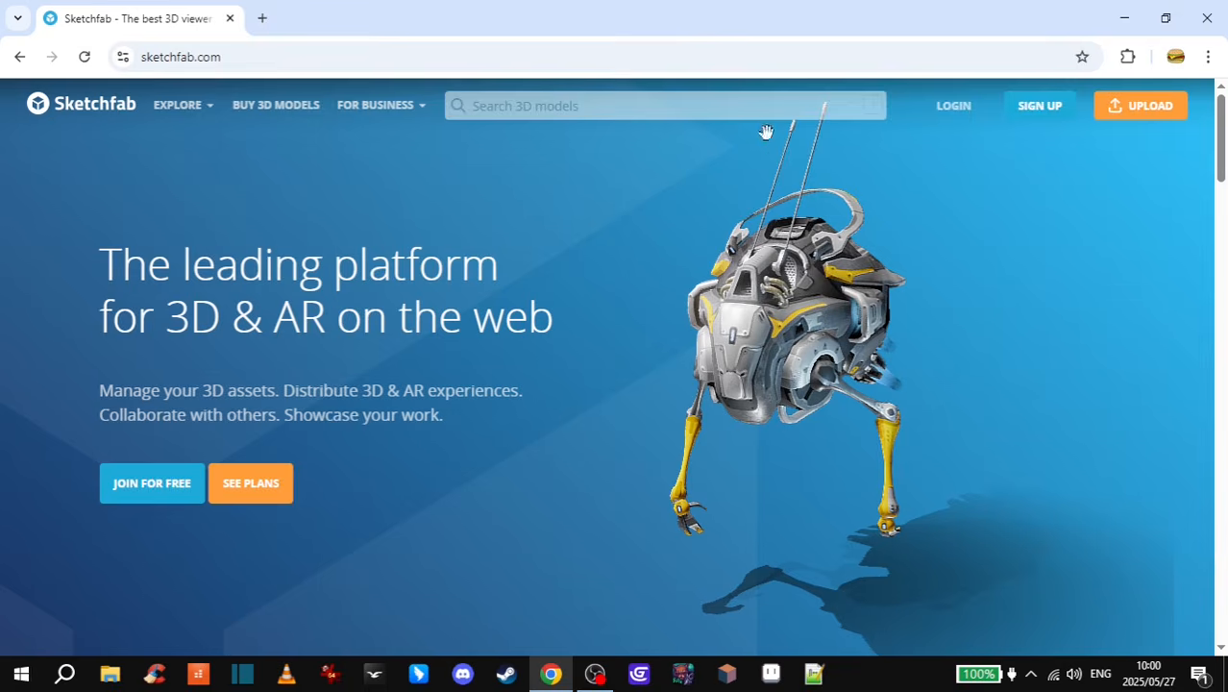
# - Filter the 3D model search to animated models with CC BY, CC BY-SA, CC BY-ND, CC0 and Free Standard licenses
pyautogui.click(598, 108)
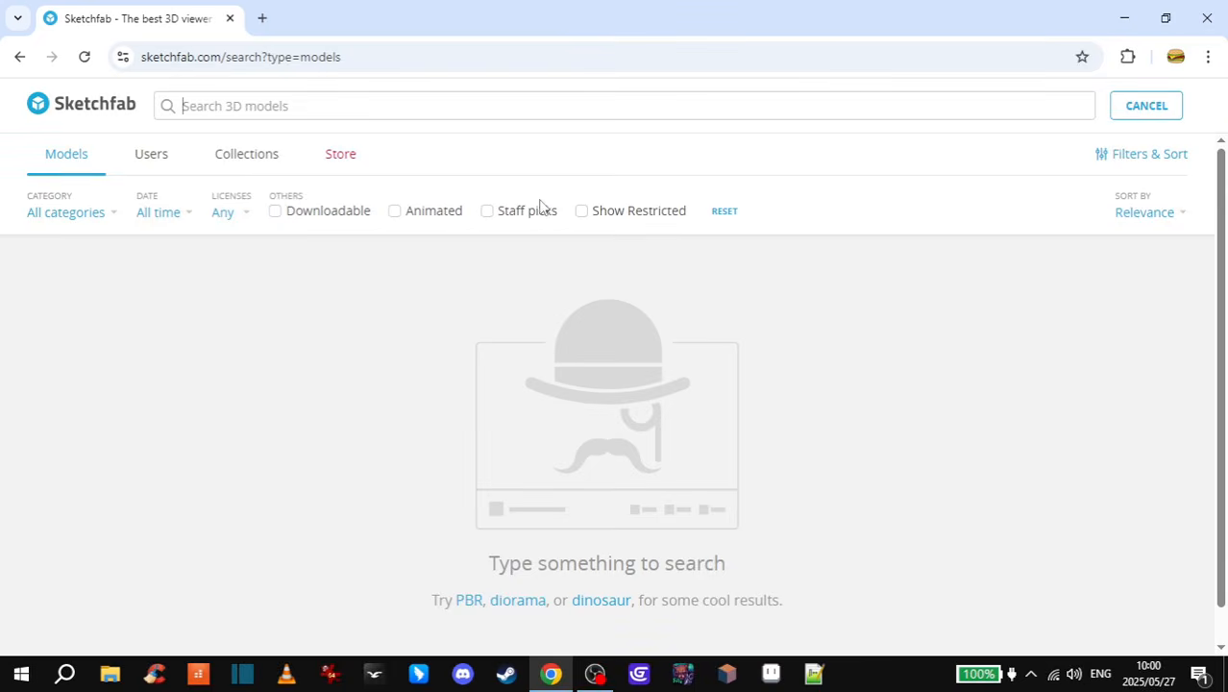
pyautogui.click(248, 213)
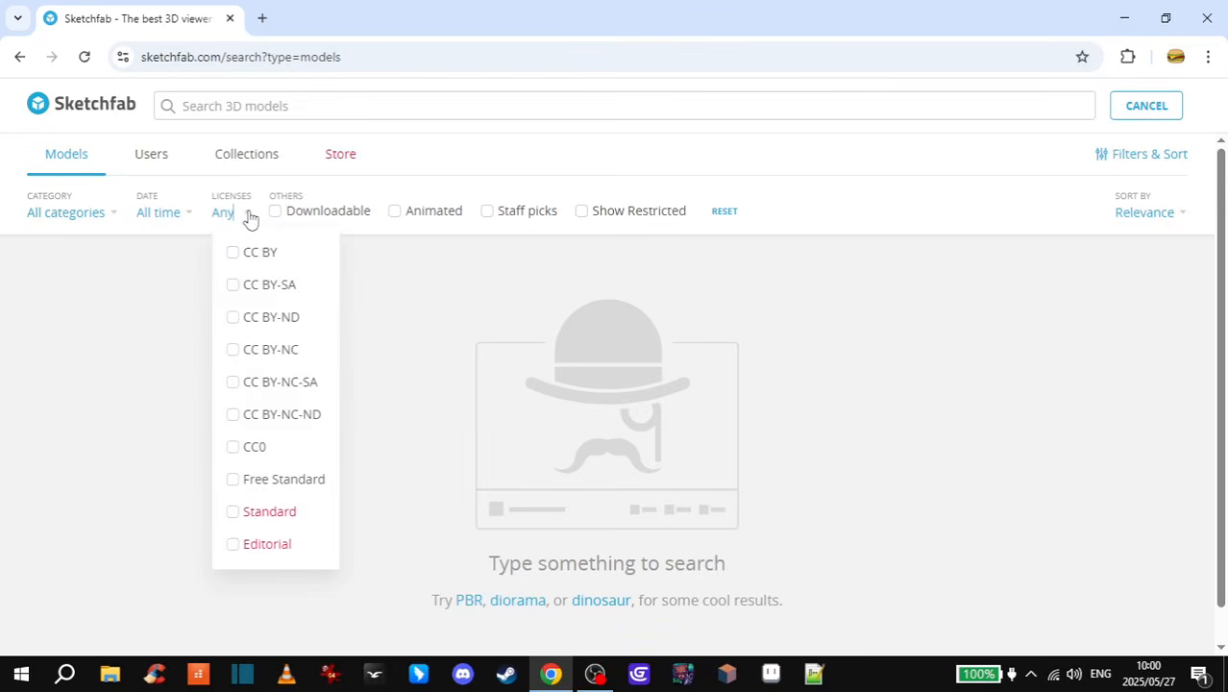
pyautogui.click(247, 254)
pyautogui.click(260, 286)
pyautogui.click(265, 319)
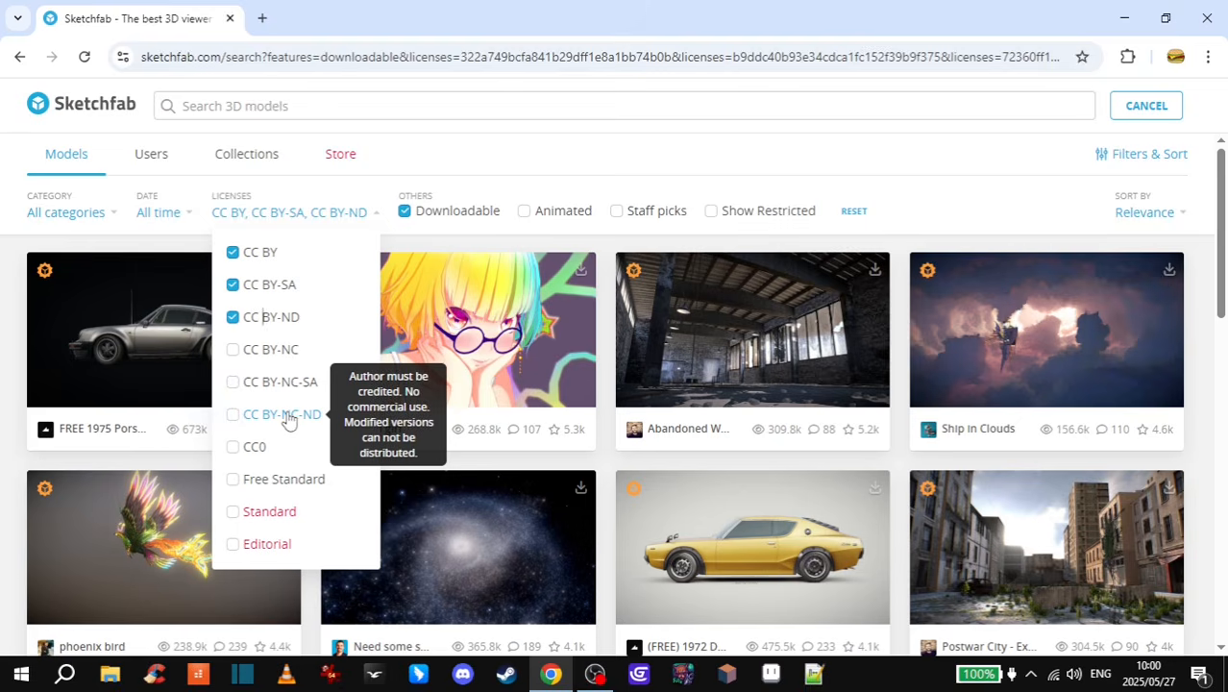
pyautogui.click(249, 450)
pyautogui.click(249, 485)
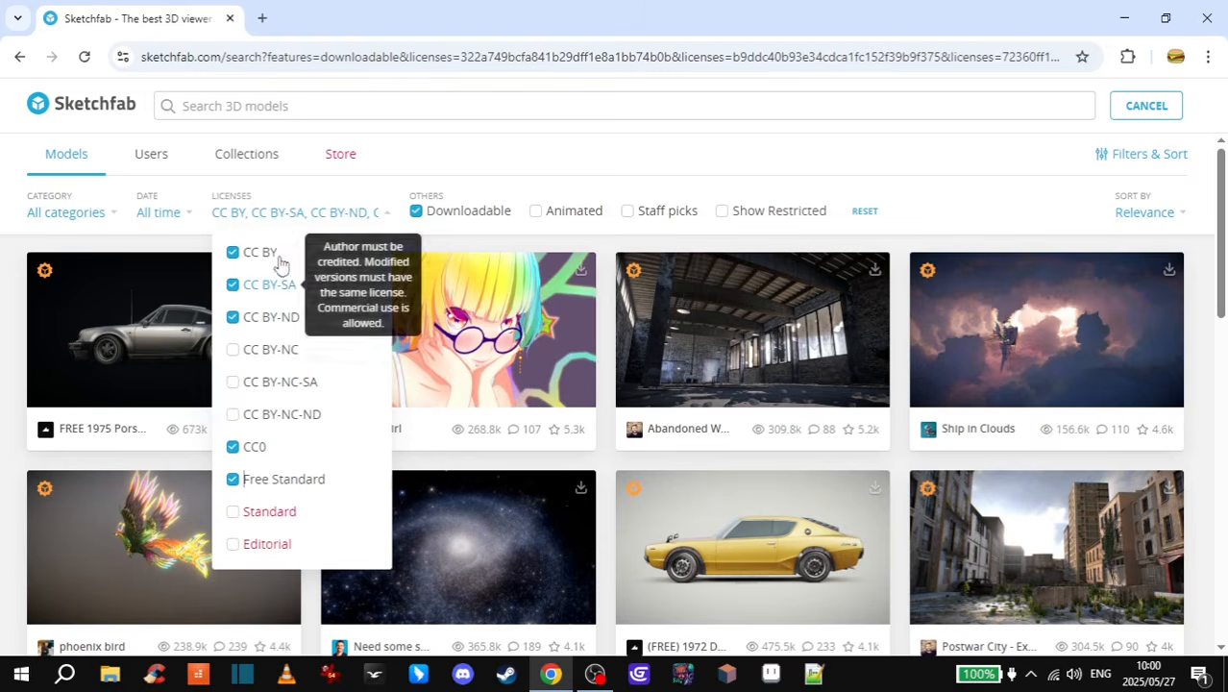
pyautogui.click(416, 149)
# - Search the filtered models for "kick" and look through the results
pyautogui.click(393, 108)
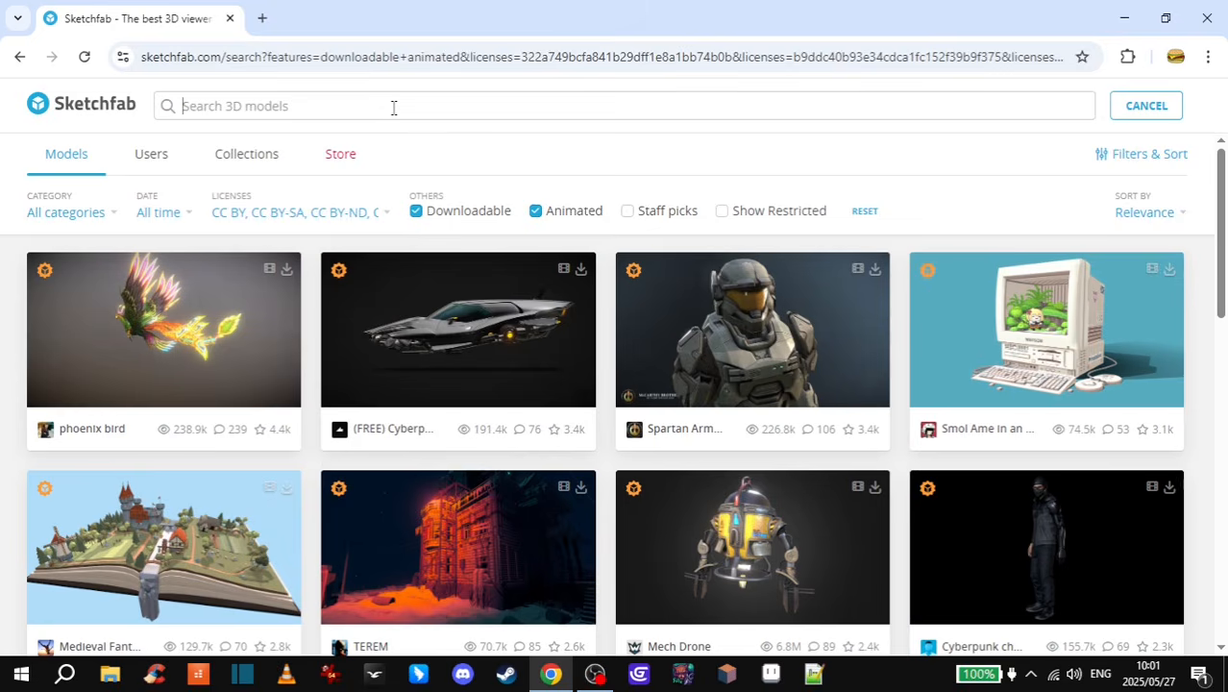
pyautogui.write('kick')
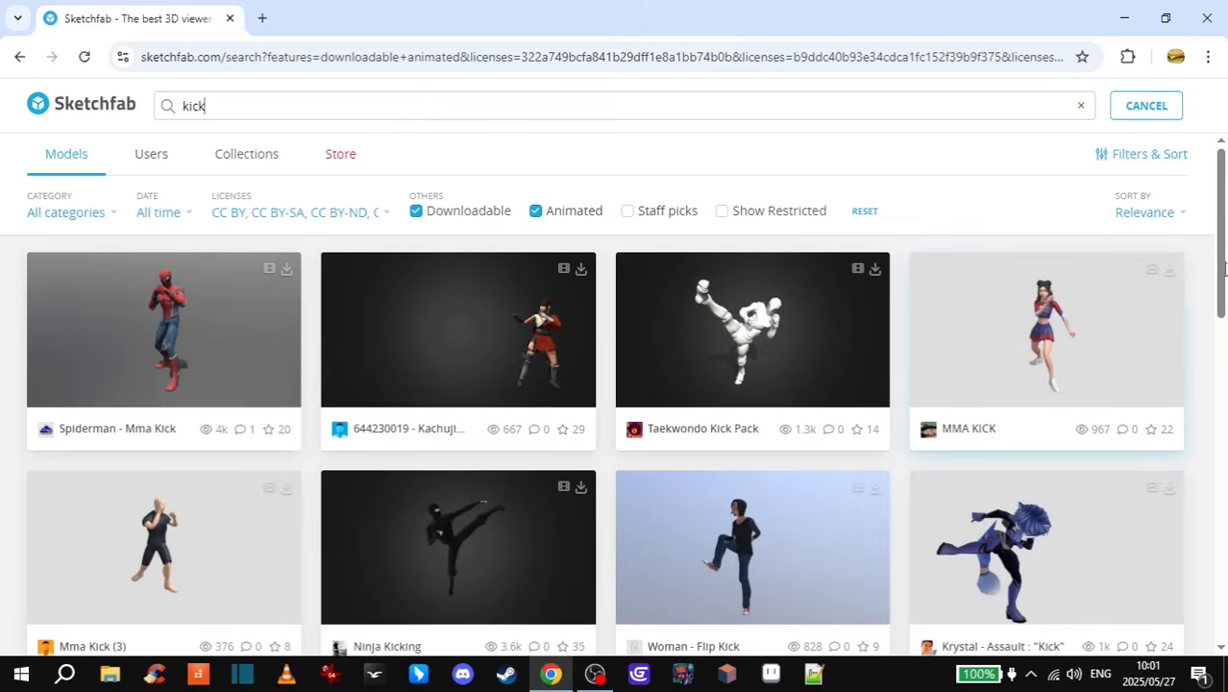
pyautogui.scroll(-5, 1223, 267)
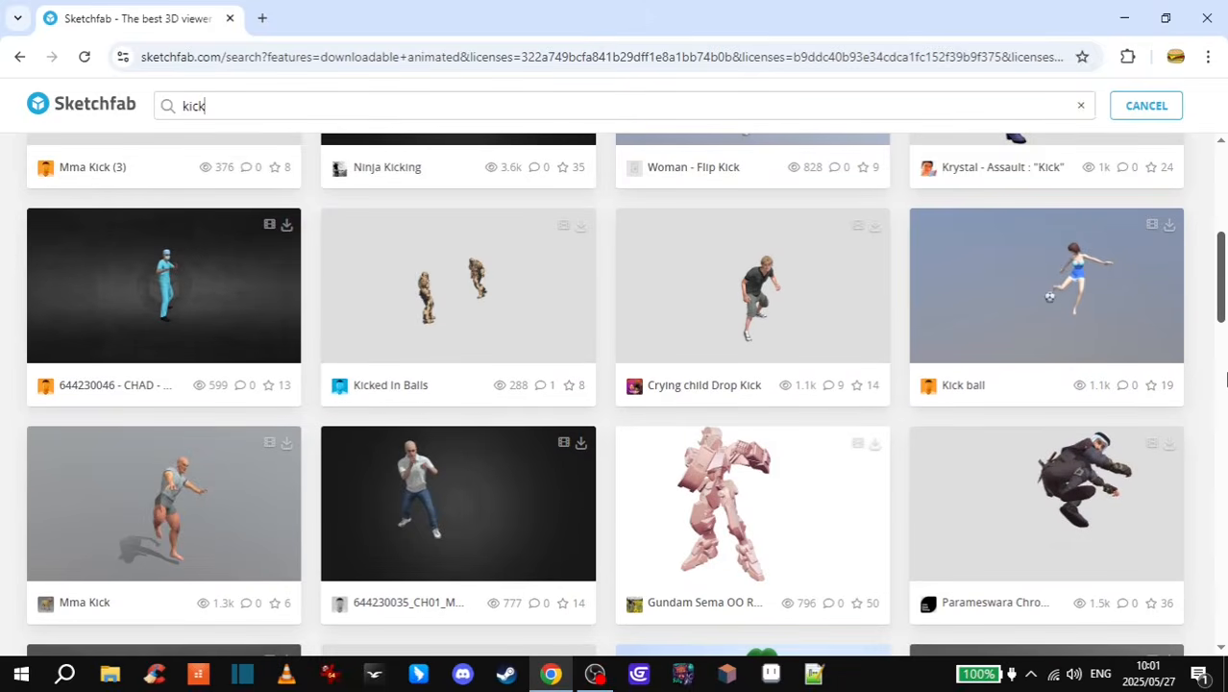
pyautogui.scroll(-12, 1226, 380)
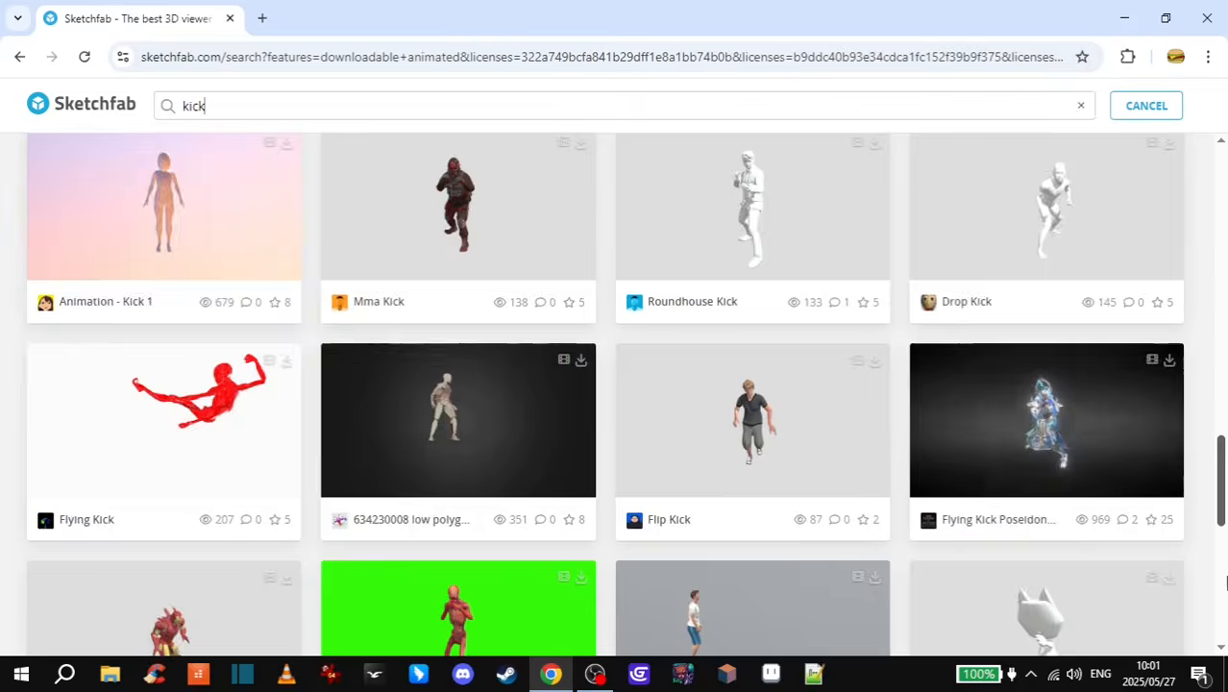
pyautogui.scroll(17, 1226, 581)
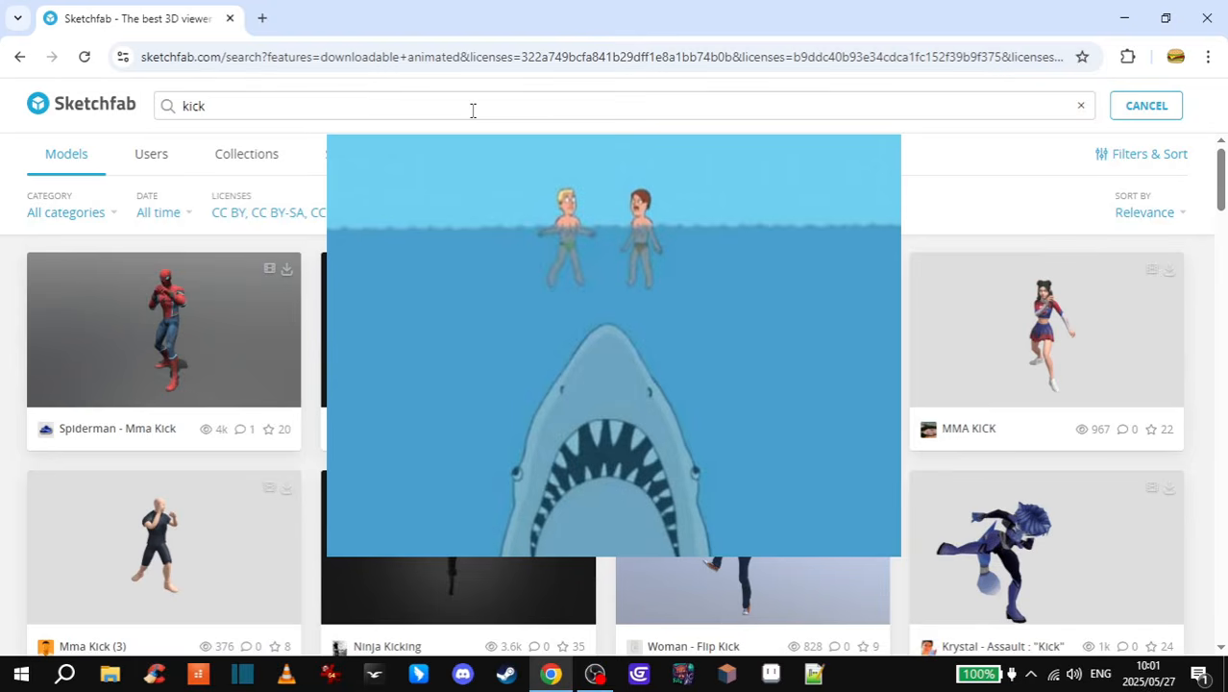
# - Search the filtered models for "fps kick"
pyautogui.doubleClick(472, 109)
pyautogui.write('fps')
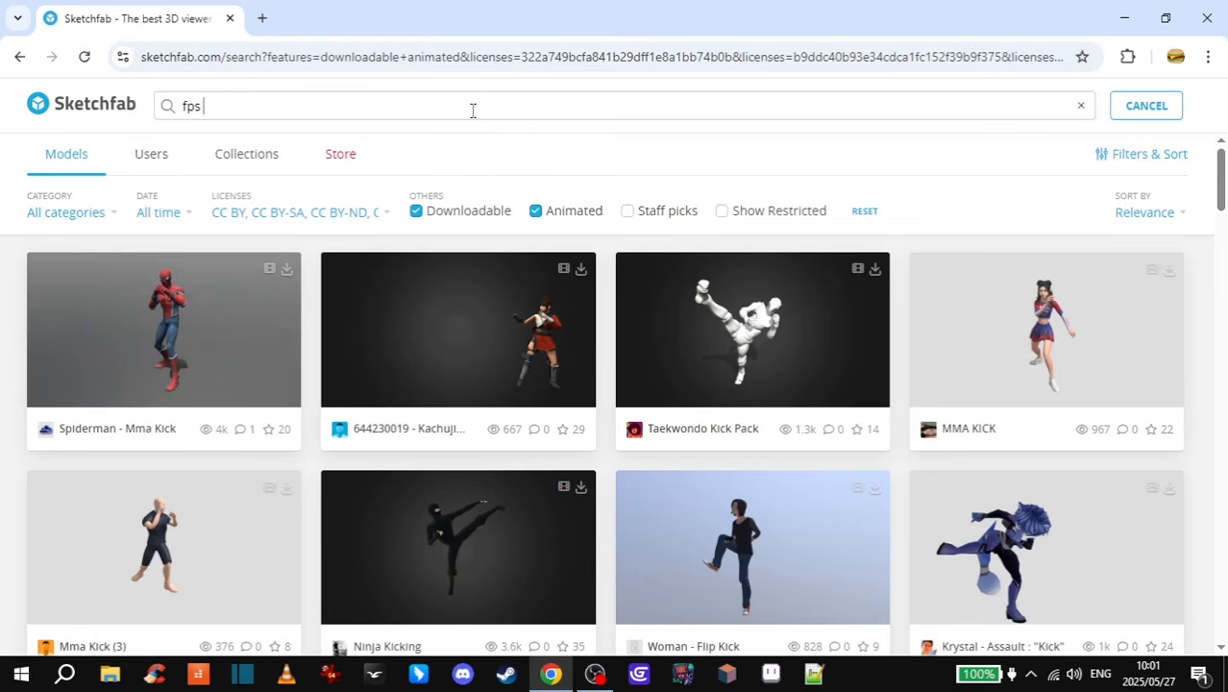
pyautogui.press('Return')
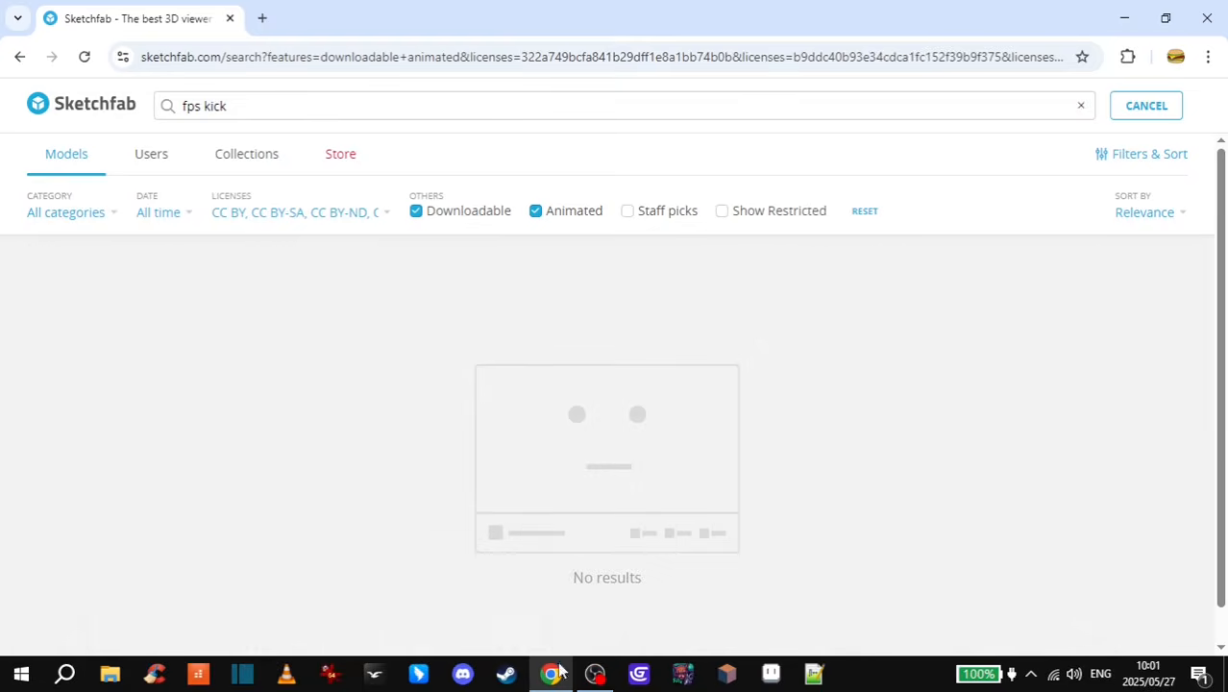
# - Shorten the model search to "fps" and look through the results
pyautogui.doubleClick(227, 108)
pyautogui.press('BackSpace')
pyautogui.press('Return')
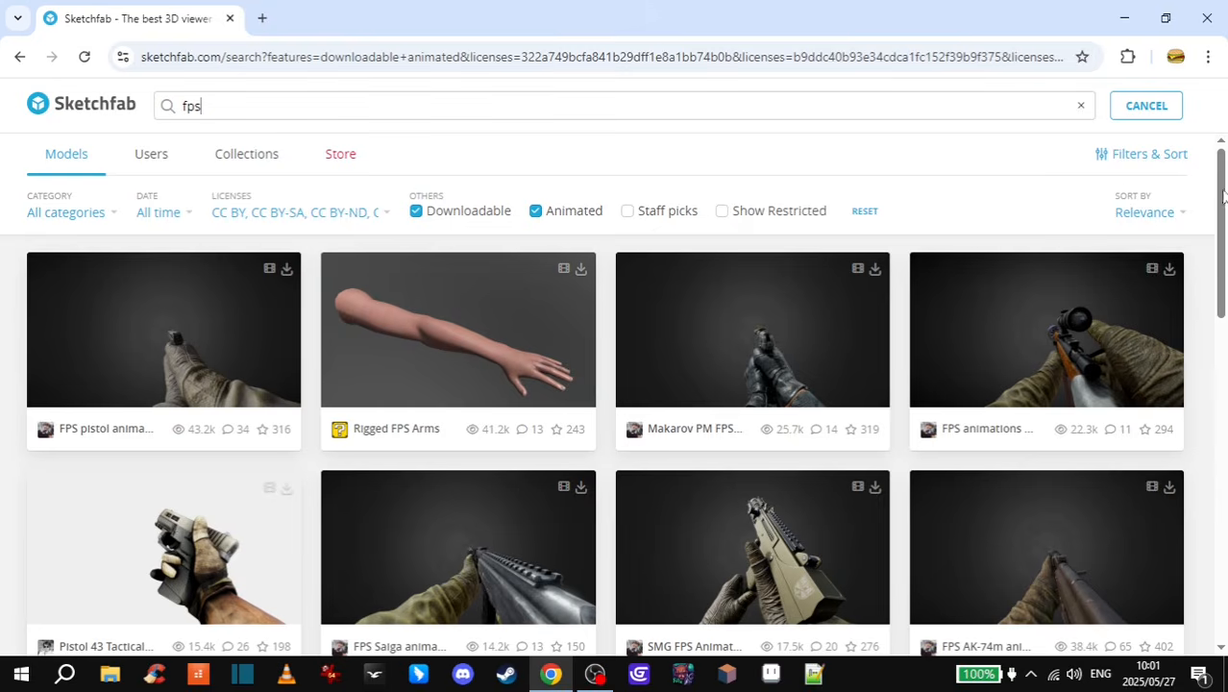
pyautogui.moveTo(1223, 199); pyautogui.dragTo(1226, 529)
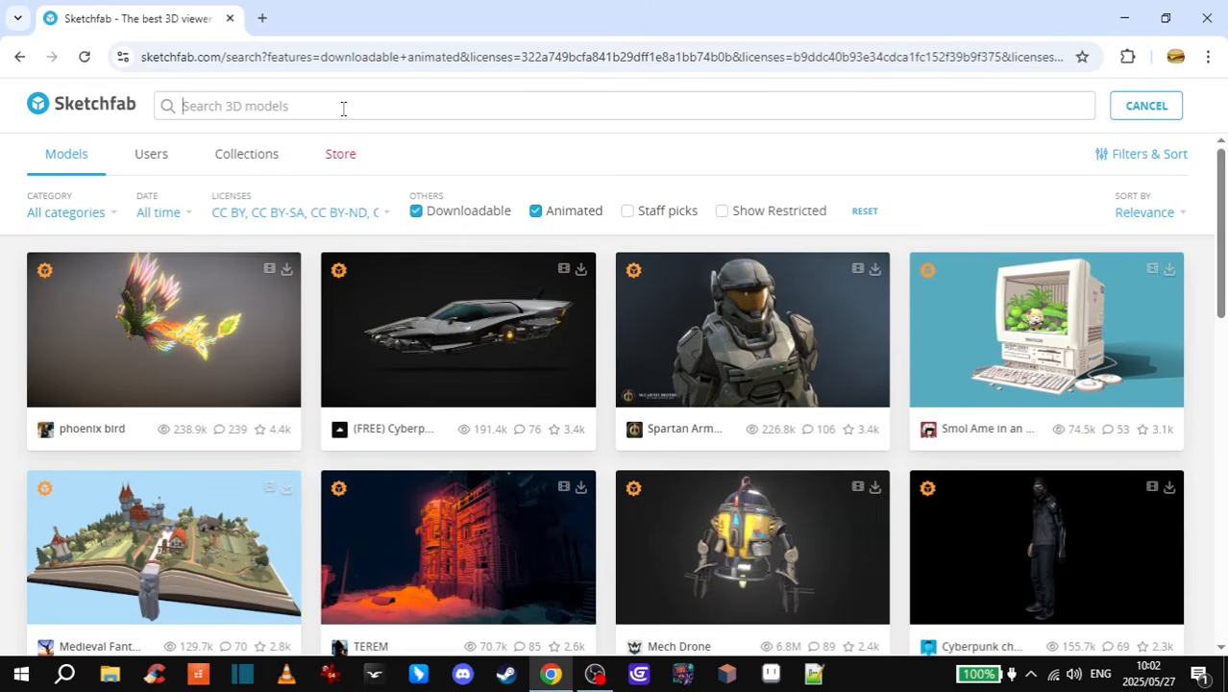
# - Search the filtered models for "boot", and narrow the search to "fps boot"
pyautogui.write('boot')
pyautogui.press('Return')
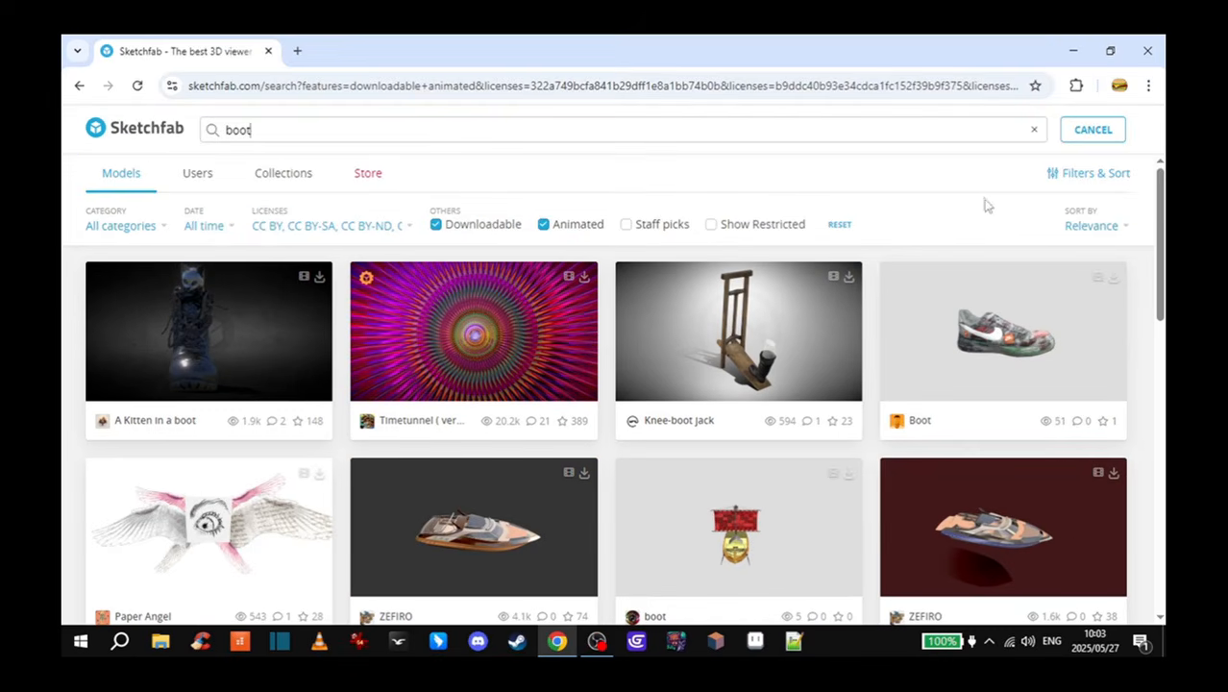
pyautogui.click(226, 129)
pyautogui.write('fps')
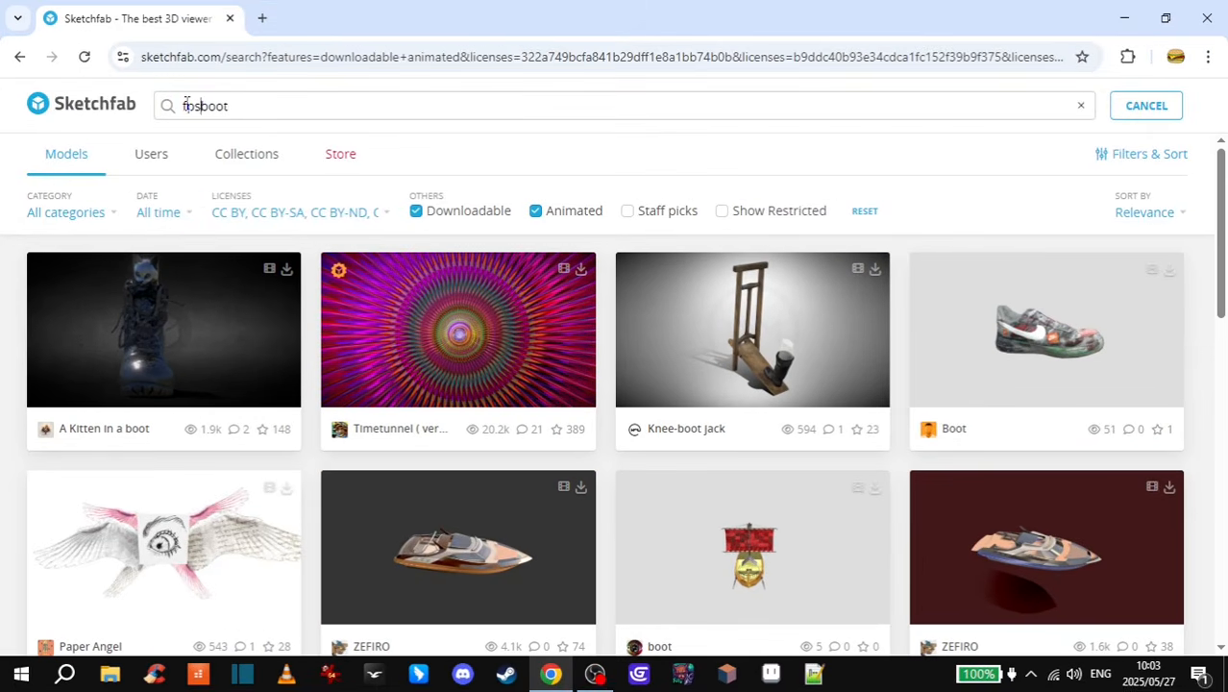
pyautogui.press('Return')
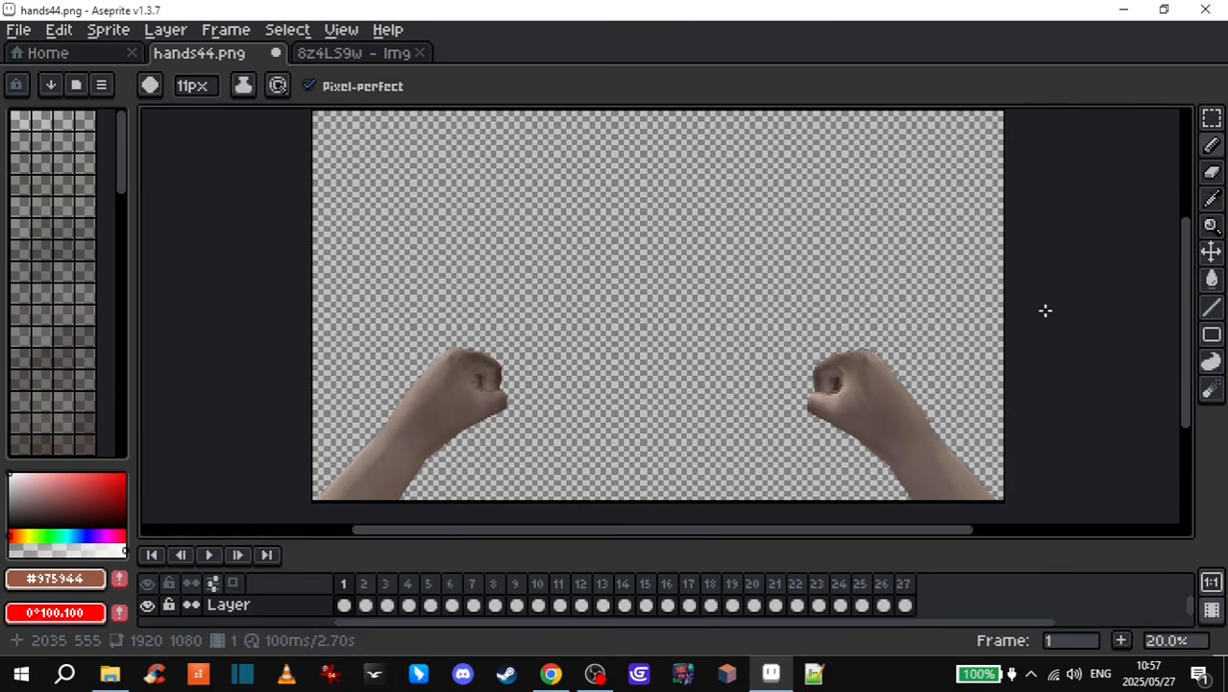
# - Preview the boot kick animation in the 8z4LS9w Imgur GIF and stop the playback
pyautogui.click(356, 54)
pyautogui.click(208, 555)
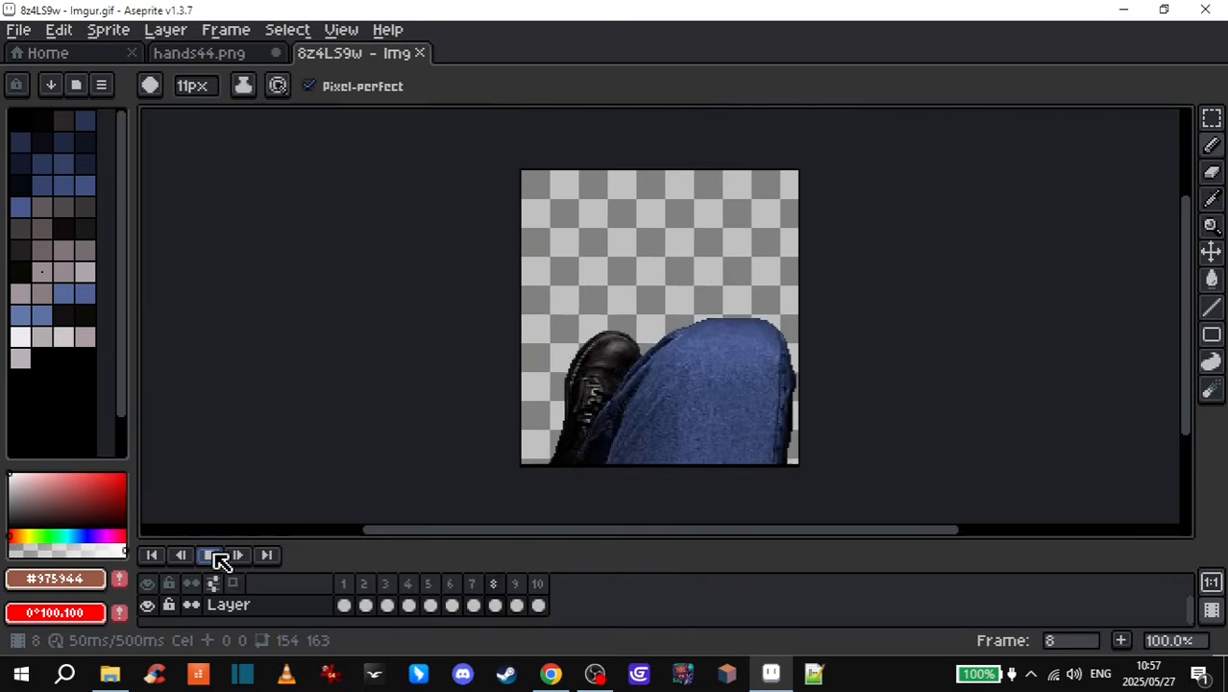
pyautogui.click(213, 556)
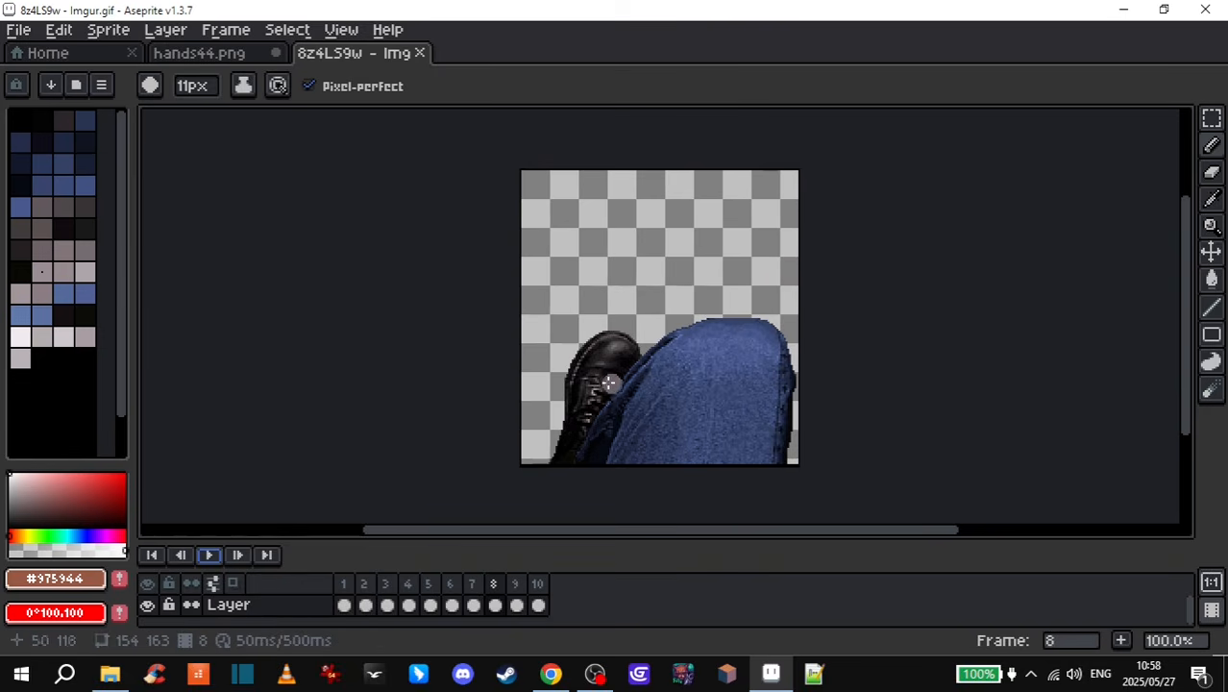
# - Switch to Chrome and copy the web address of the PSX First Person Arms model page
pyautogui.hotkey('alt', 'Tab')
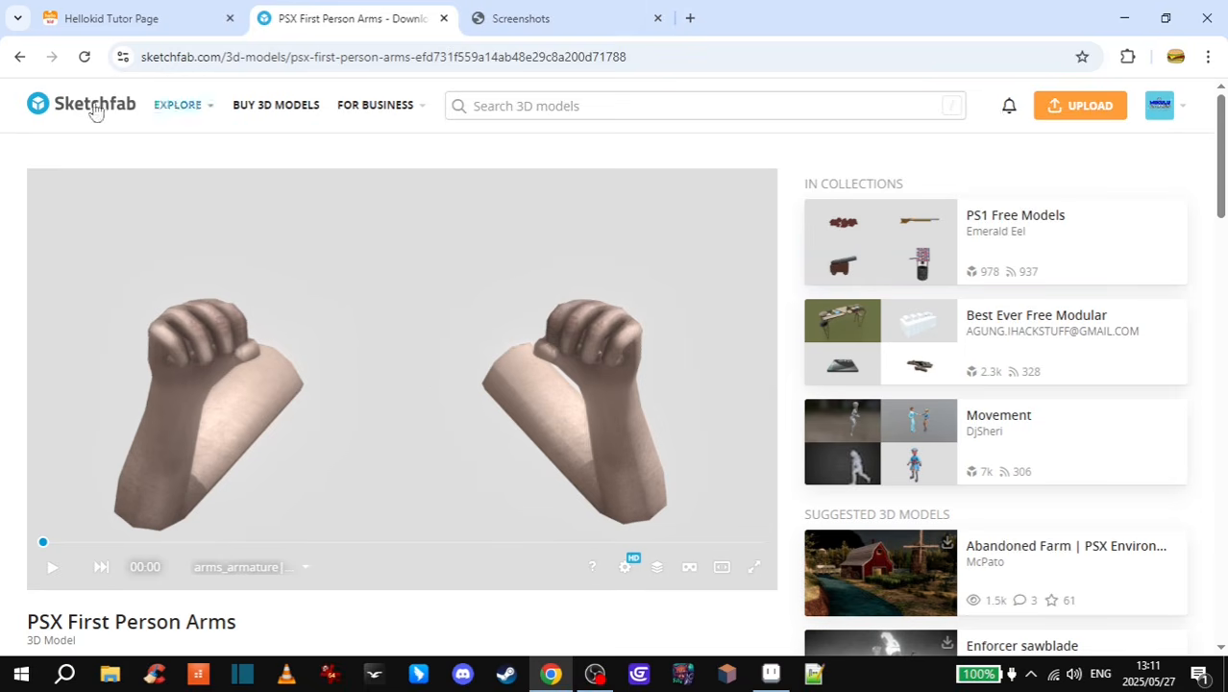
pyautogui.click(514, 64)
pyautogui.hotkey('ctrl', 'c')
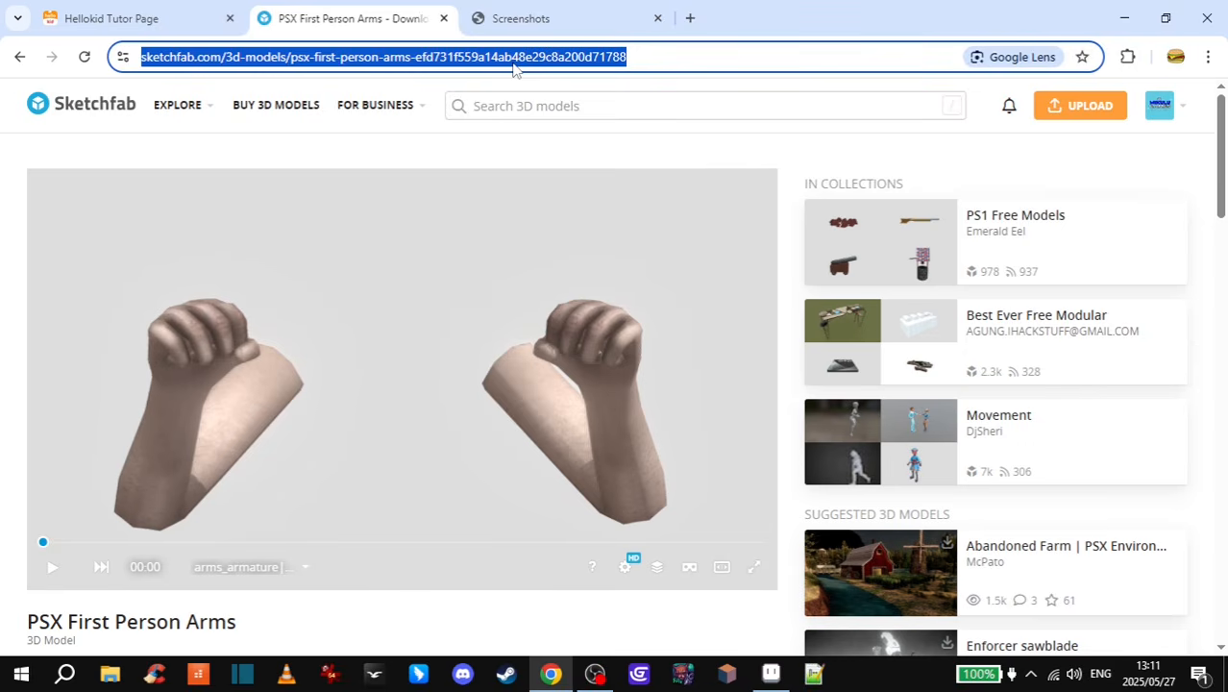
# - Load the PSX First Person Arms model into the Sketchfab Labs screenshots tool from its copied URL
pyautogui.click(519, 19)
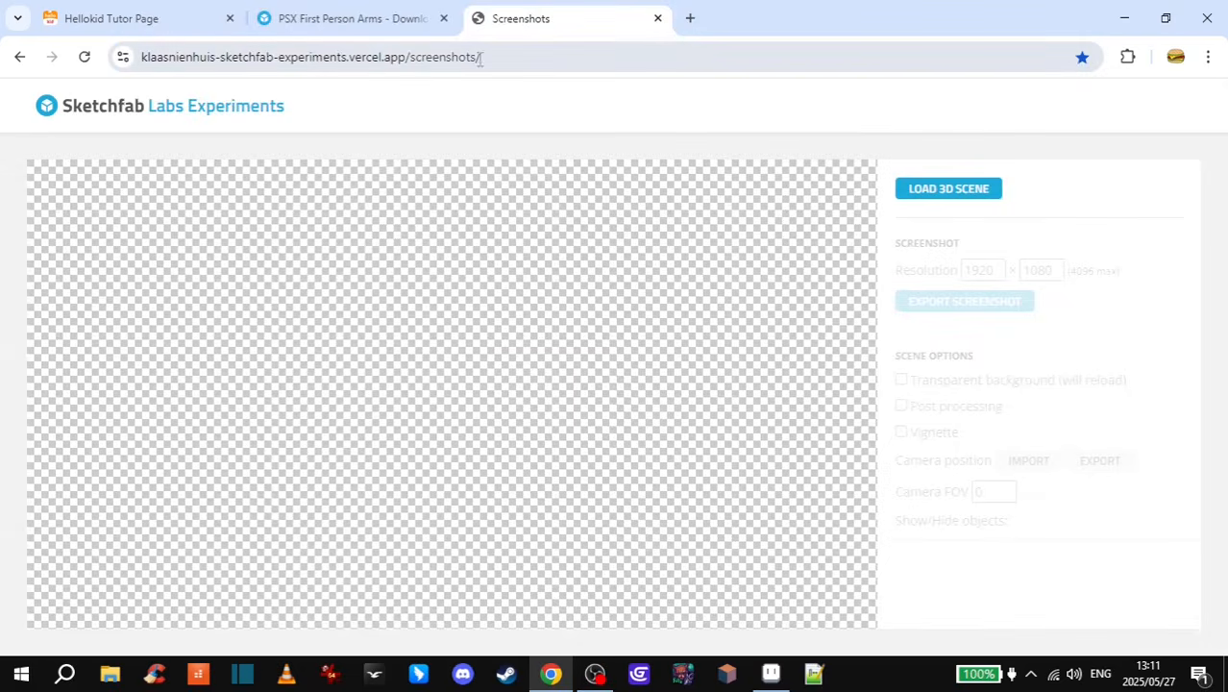
pyautogui.click(949, 189)
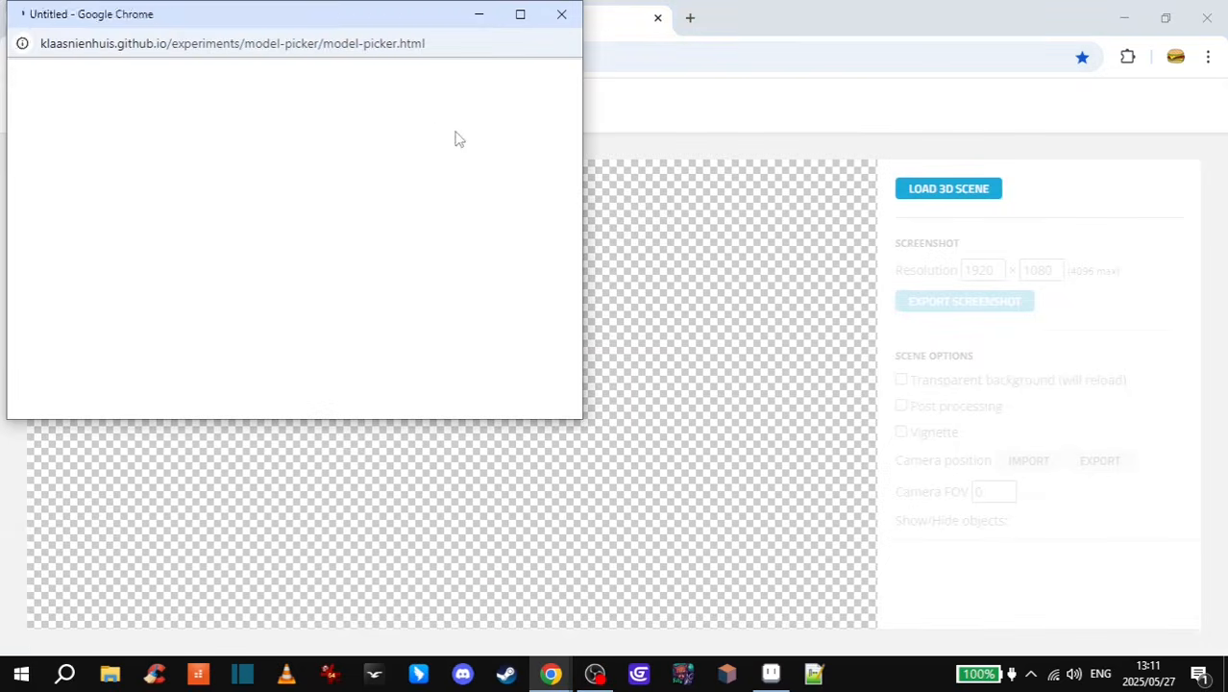
pyautogui.click(294, 96)
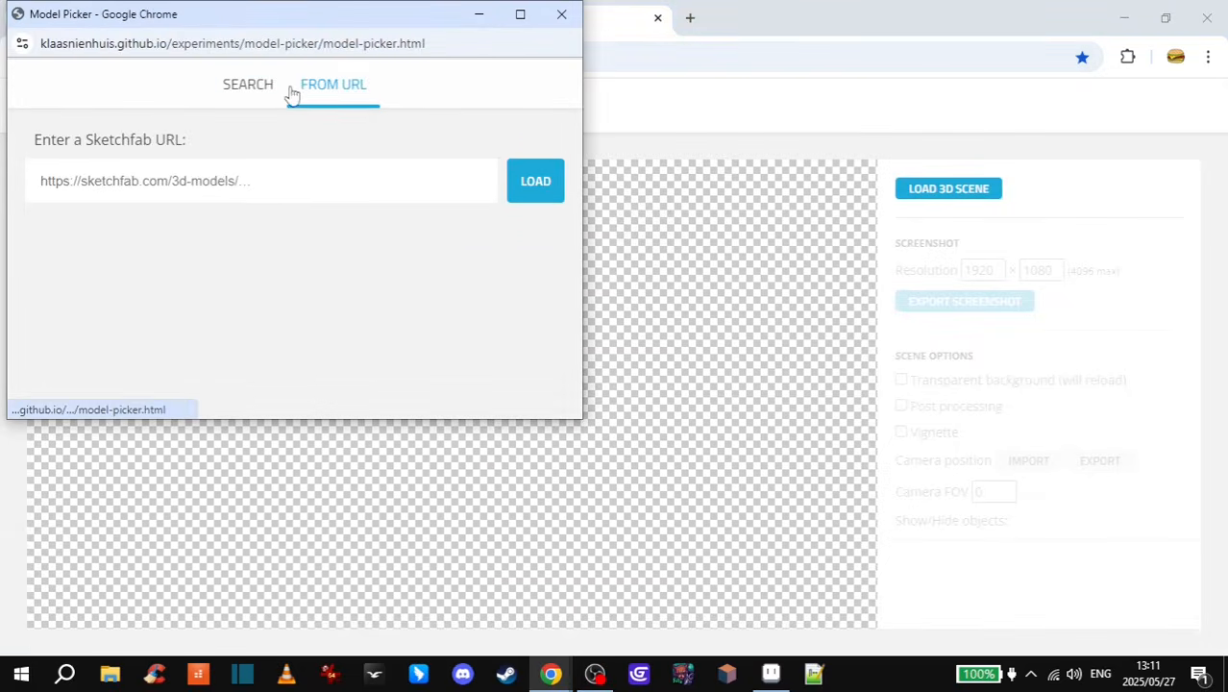
pyautogui.click(264, 178)
pyautogui.hotkey('ctrl', 'v')
pyautogui.click(530, 183)
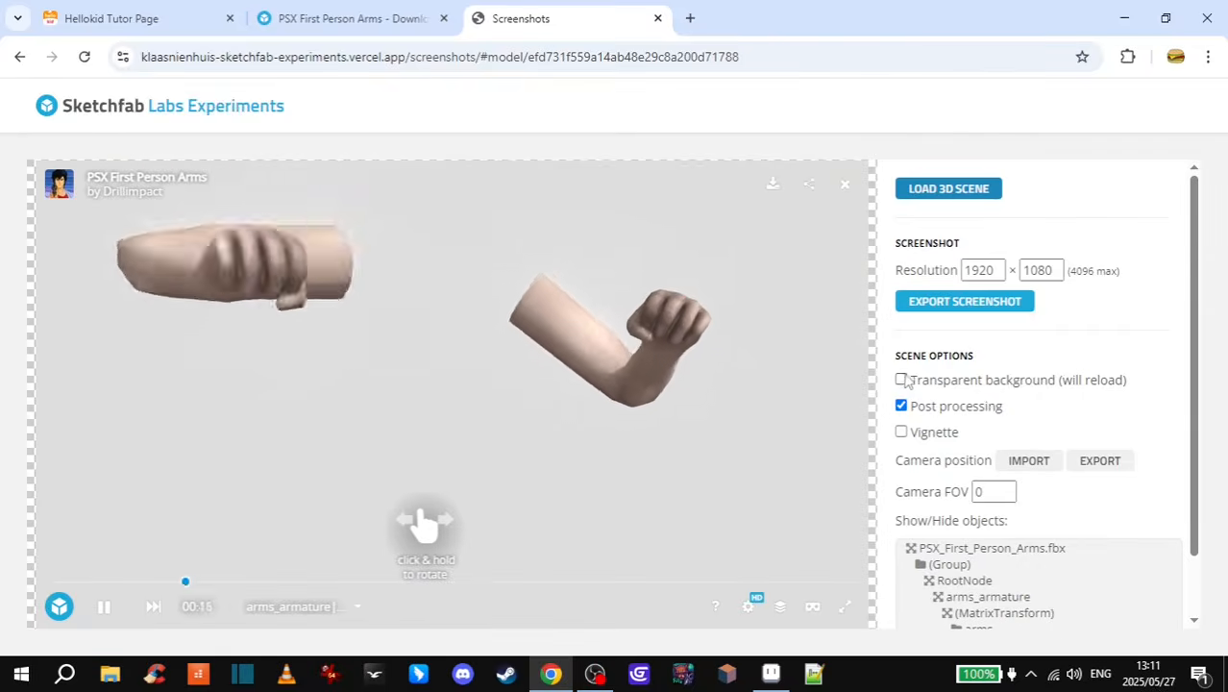
# - Enable the transparent background and turn off post processing for the loaded arms scene
pyautogui.click(902, 380)
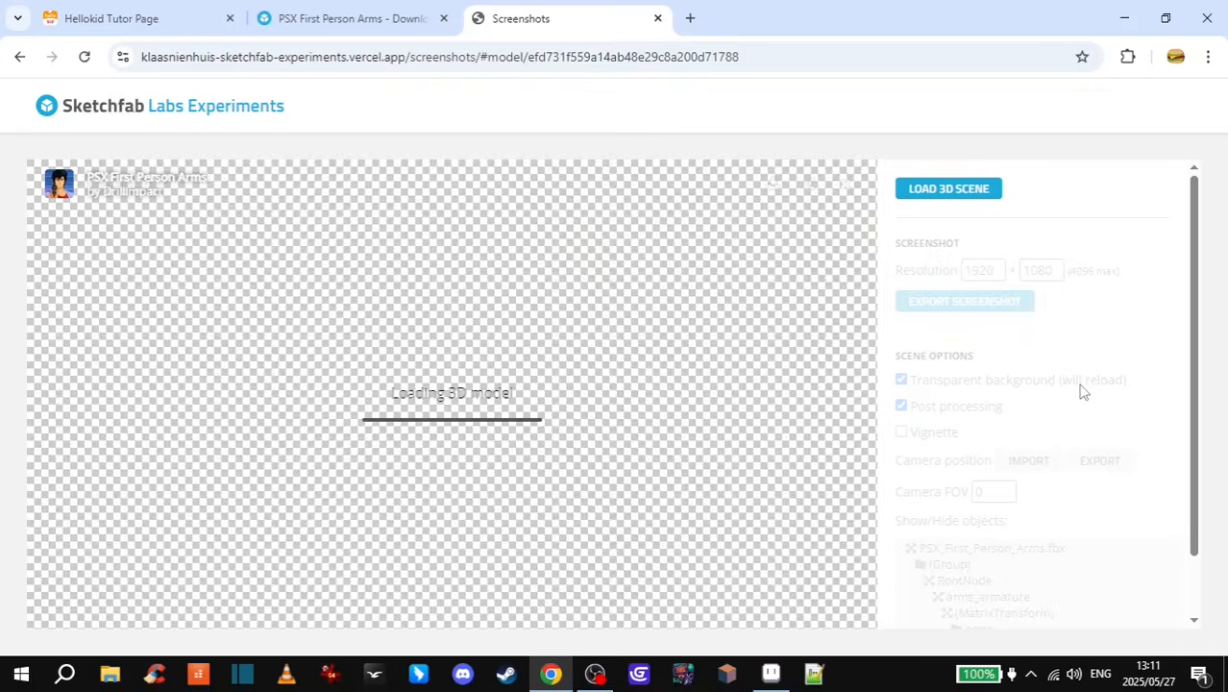
pyautogui.click(901, 406)
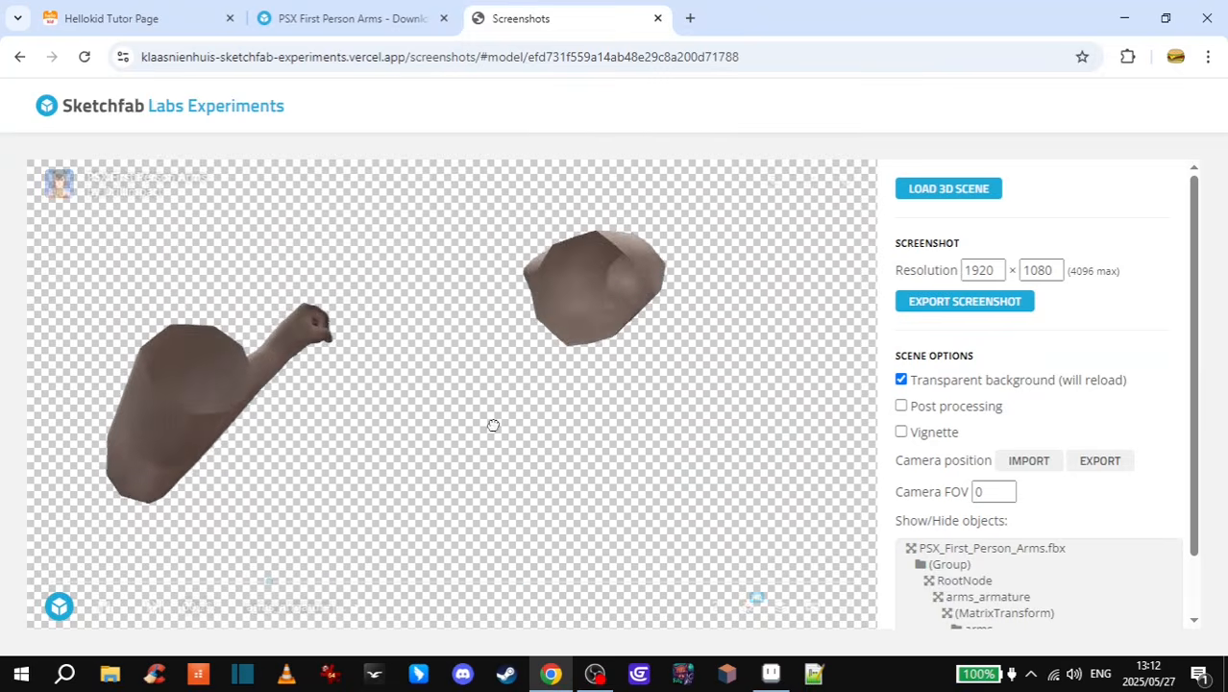
# - Frame the arms in a close first-person view and play the Combat_punch_right animation
pyautogui.click(305, 613)
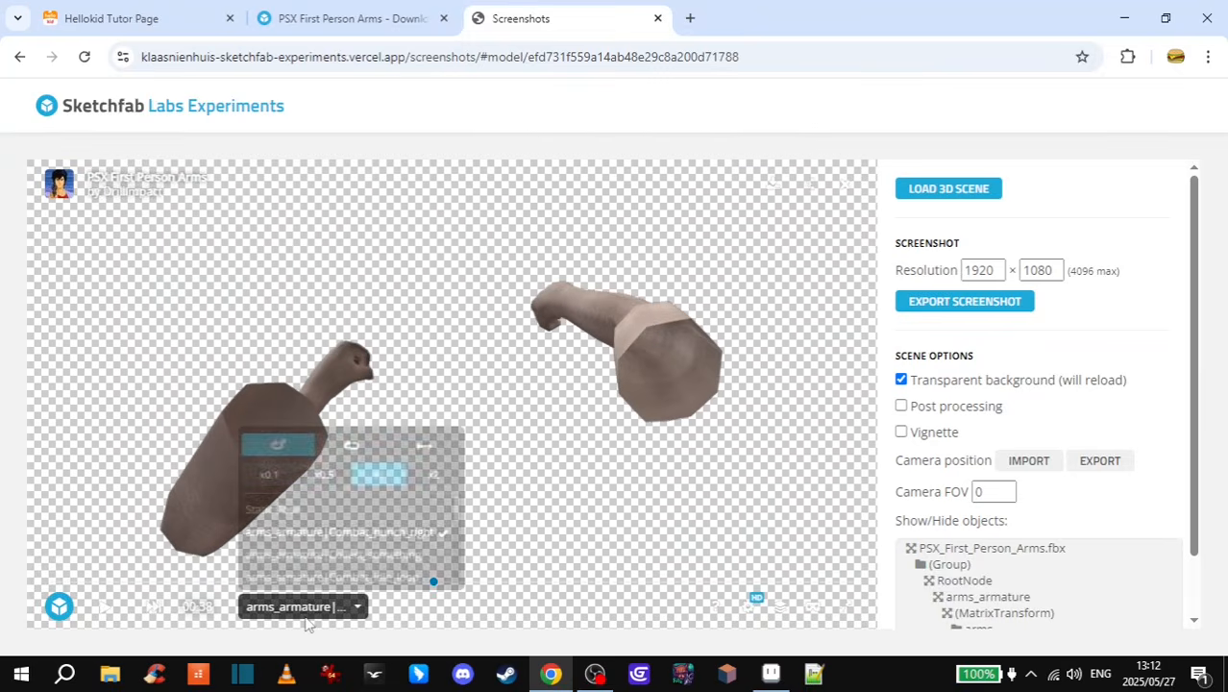
pyautogui.click(204, 608)
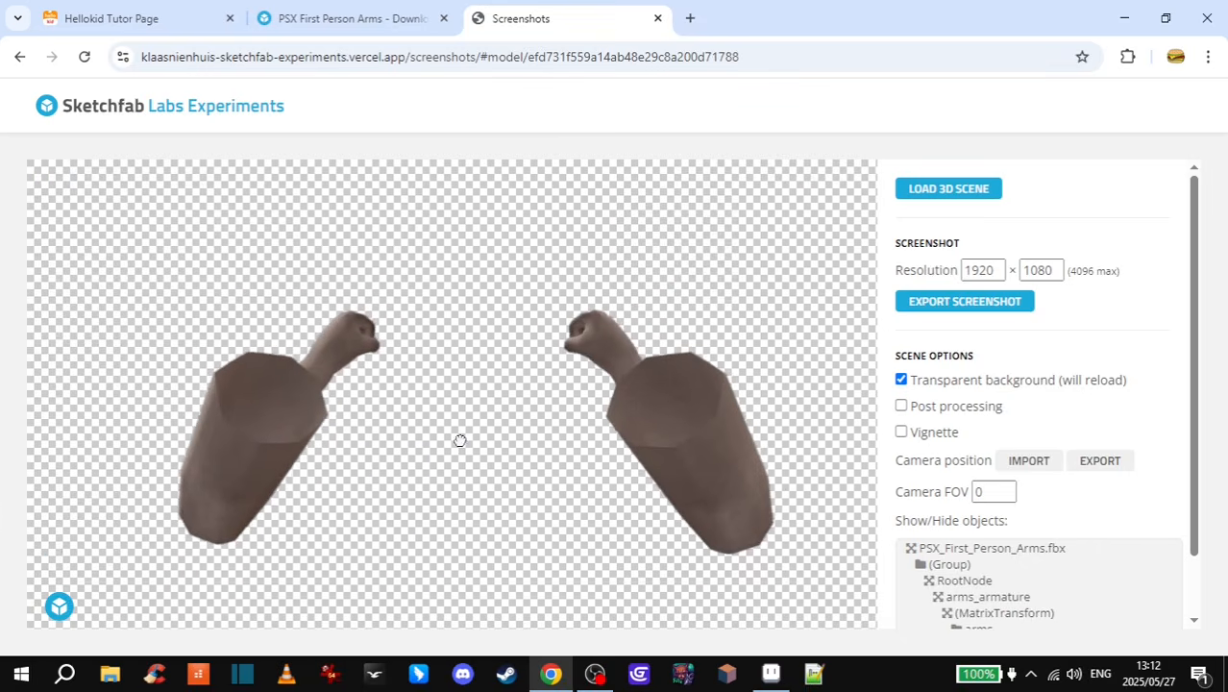
pyautogui.scroll(3, 472, 362)
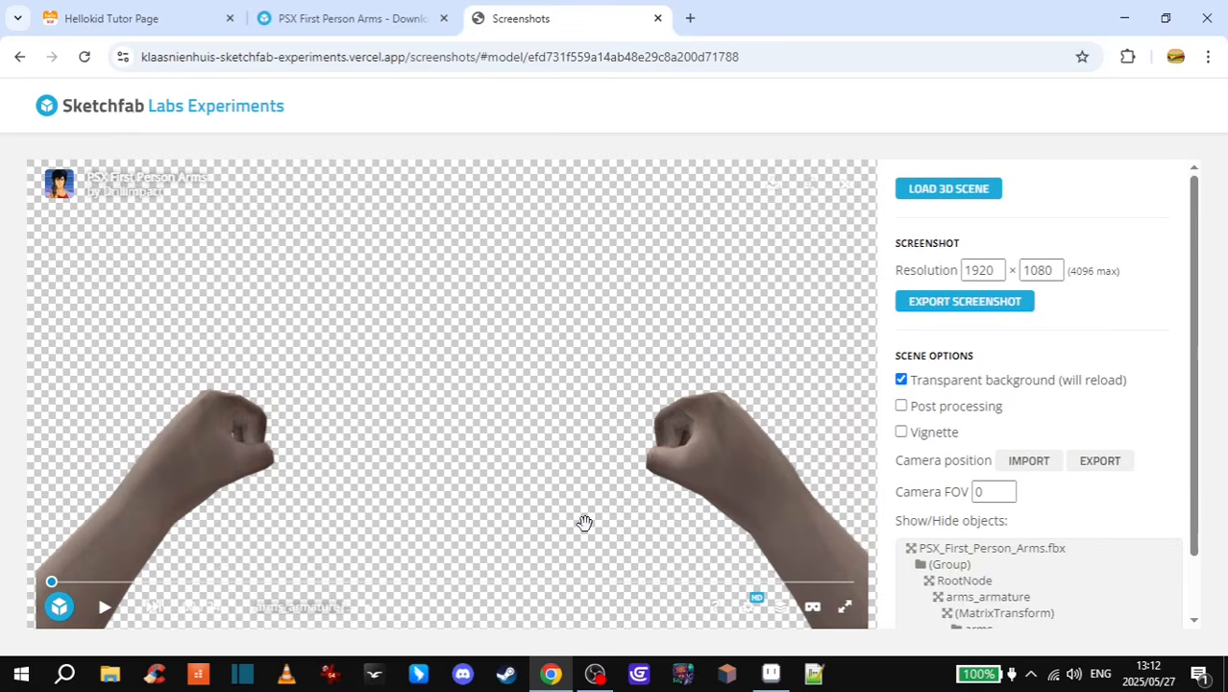
pyautogui.click(103, 607)
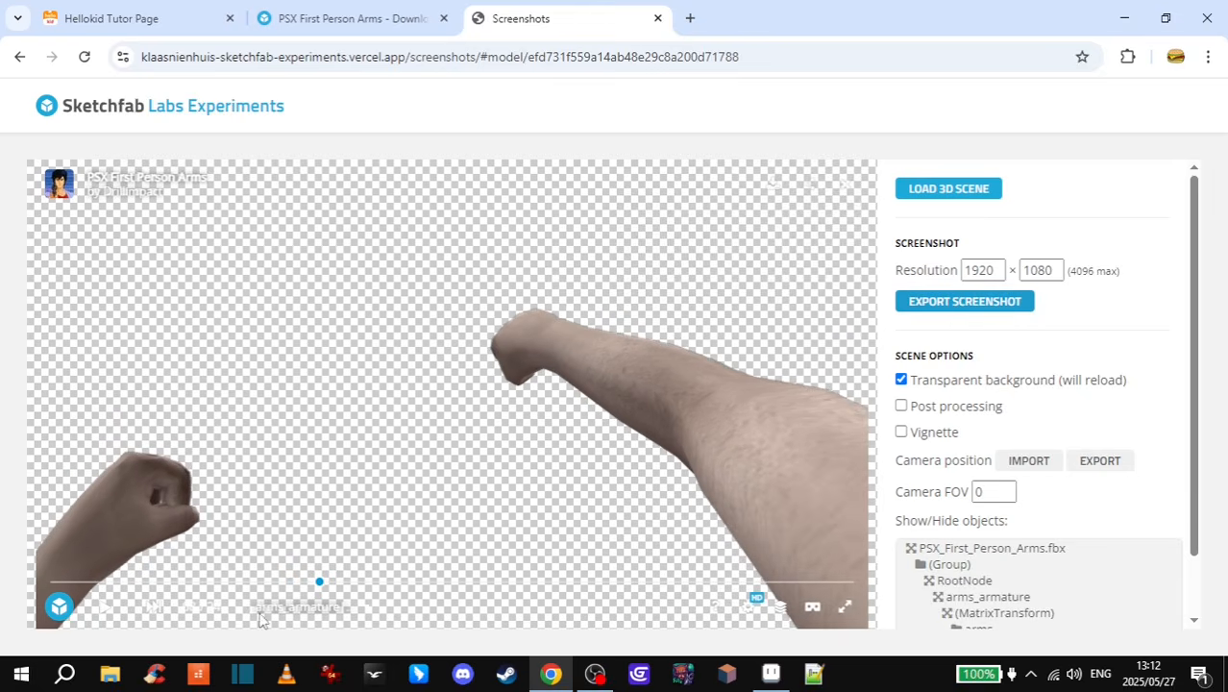
# - Scrub the punch animation back to its start, and review the captured hands38.png sequence in Aseprite from frame 1
pyautogui.moveTo(320, 581); pyautogui.dragTo(277, 577)
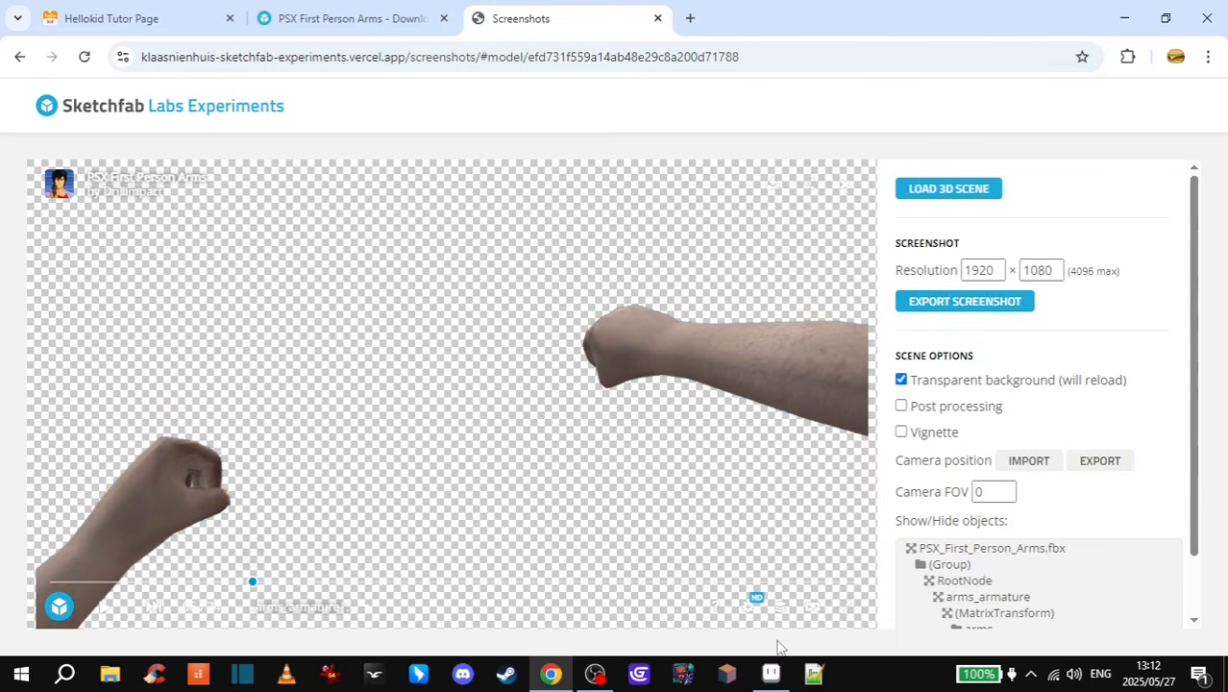
pyautogui.click(770, 672)
pyautogui.click(210, 555)
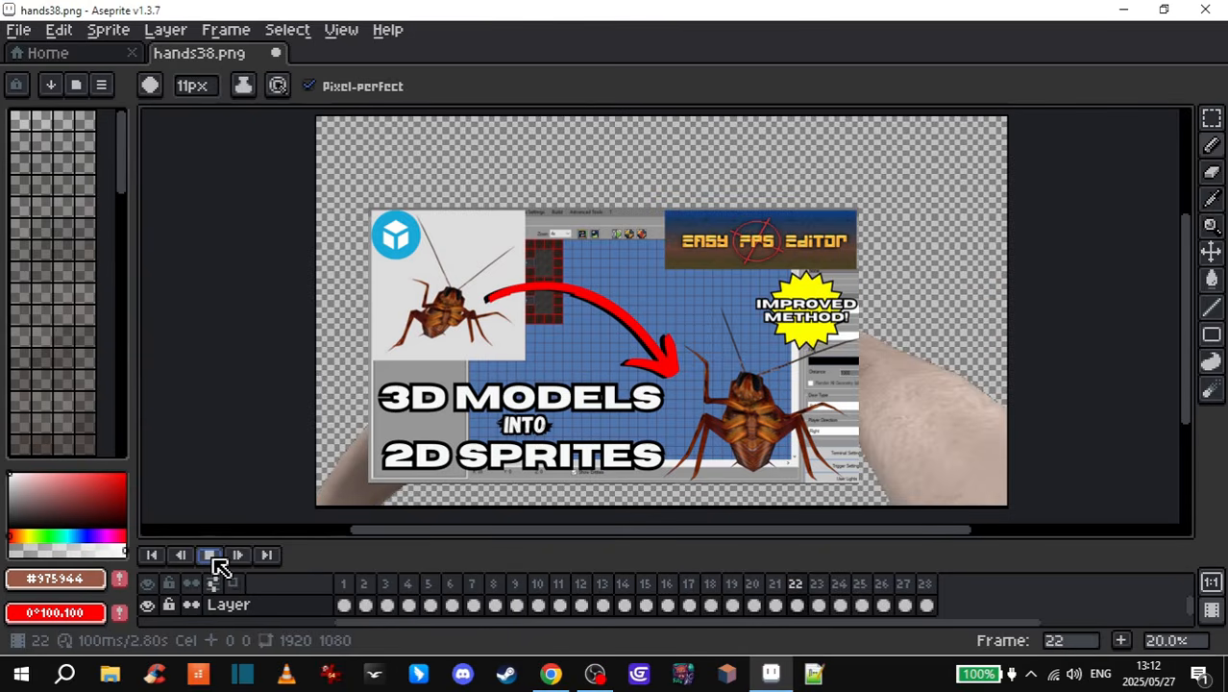
pyautogui.click(550, 673)
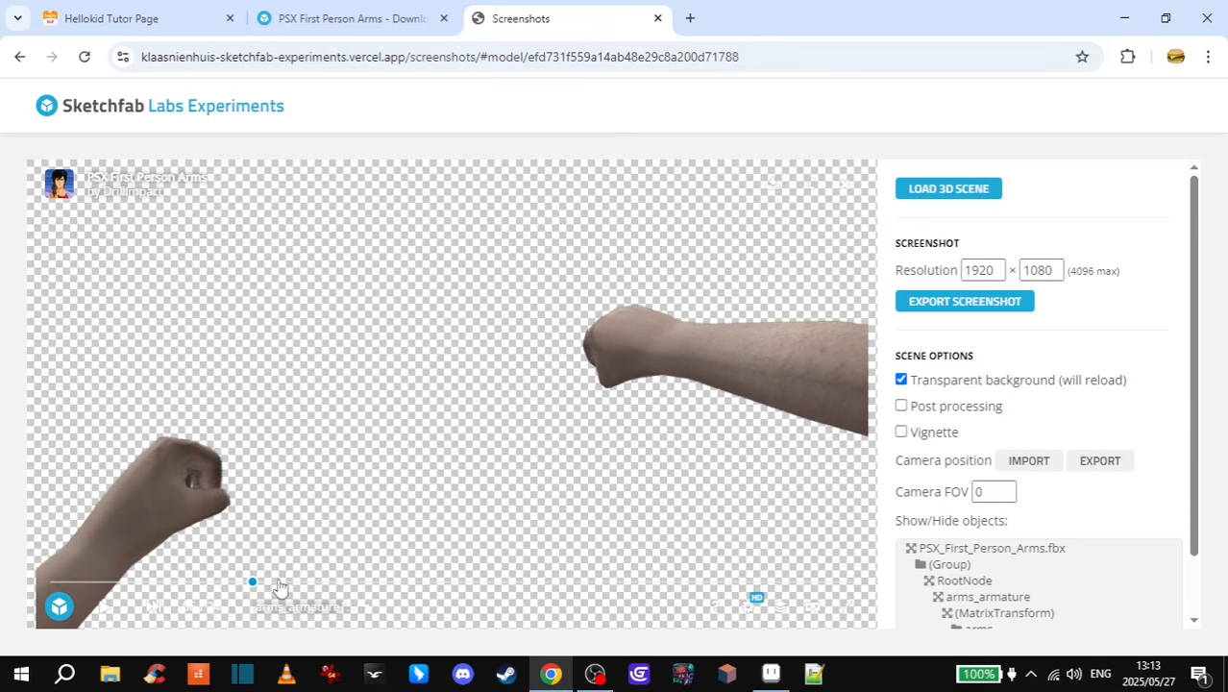
pyautogui.moveTo(254, 588); pyautogui.dragTo(51, 581)
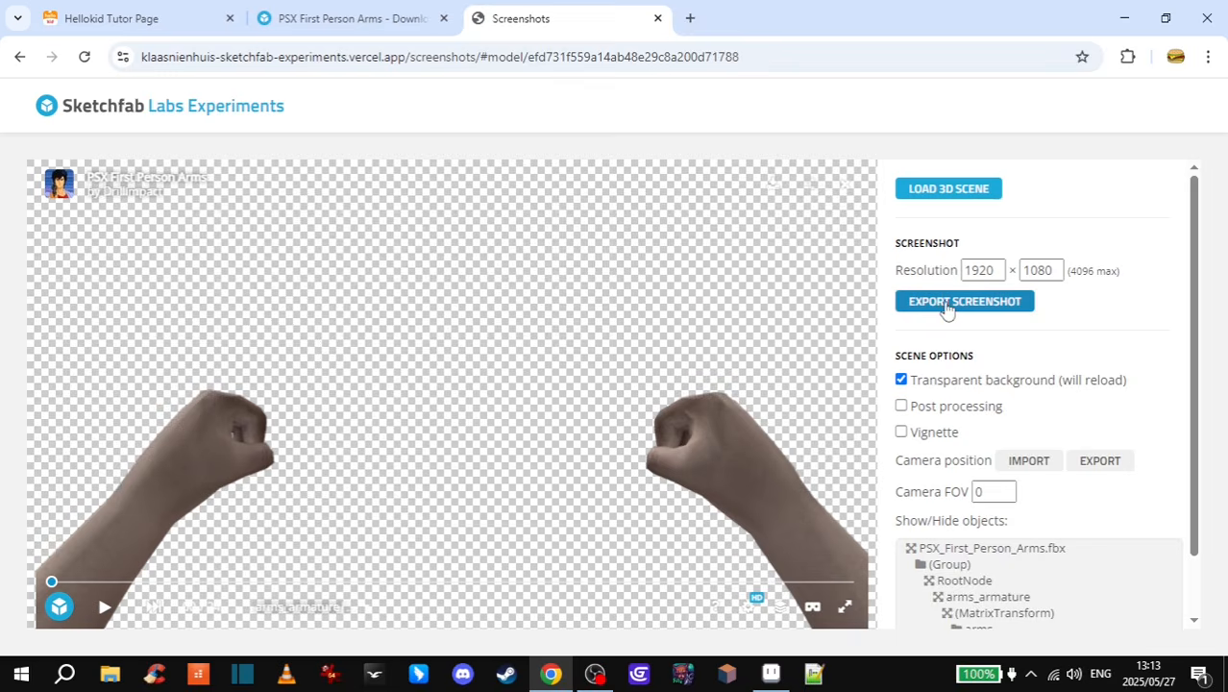
pyautogui.click(771, 673)
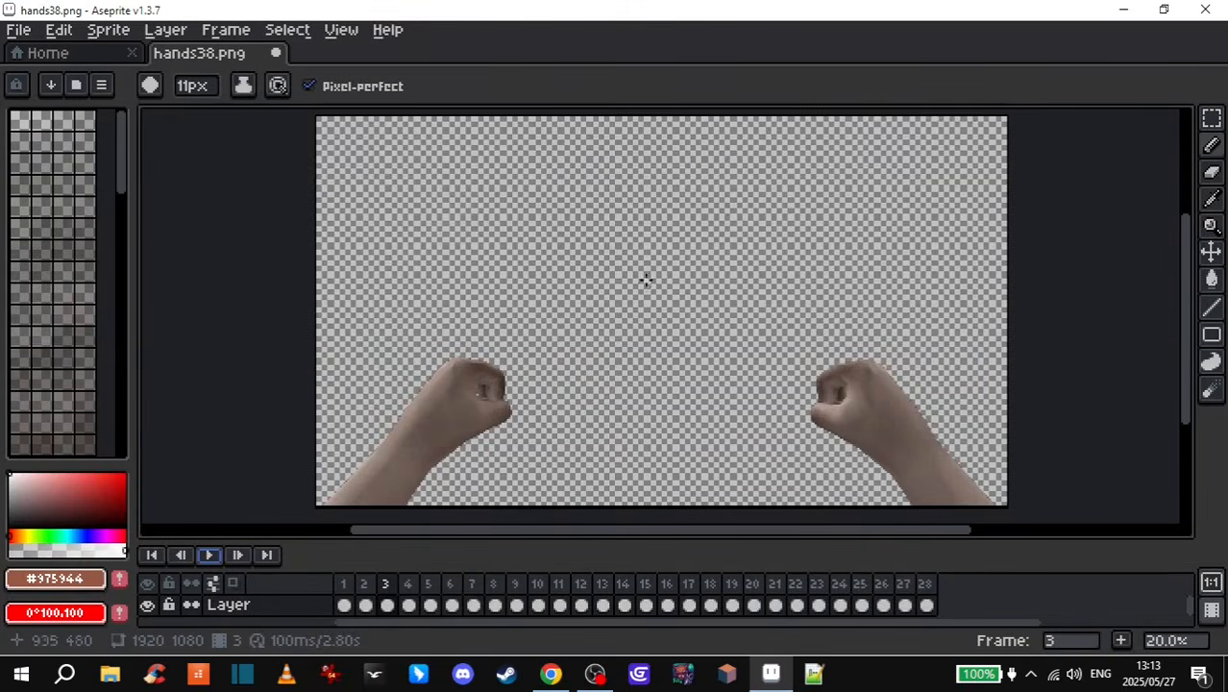
pyautogui.click(345, 583)
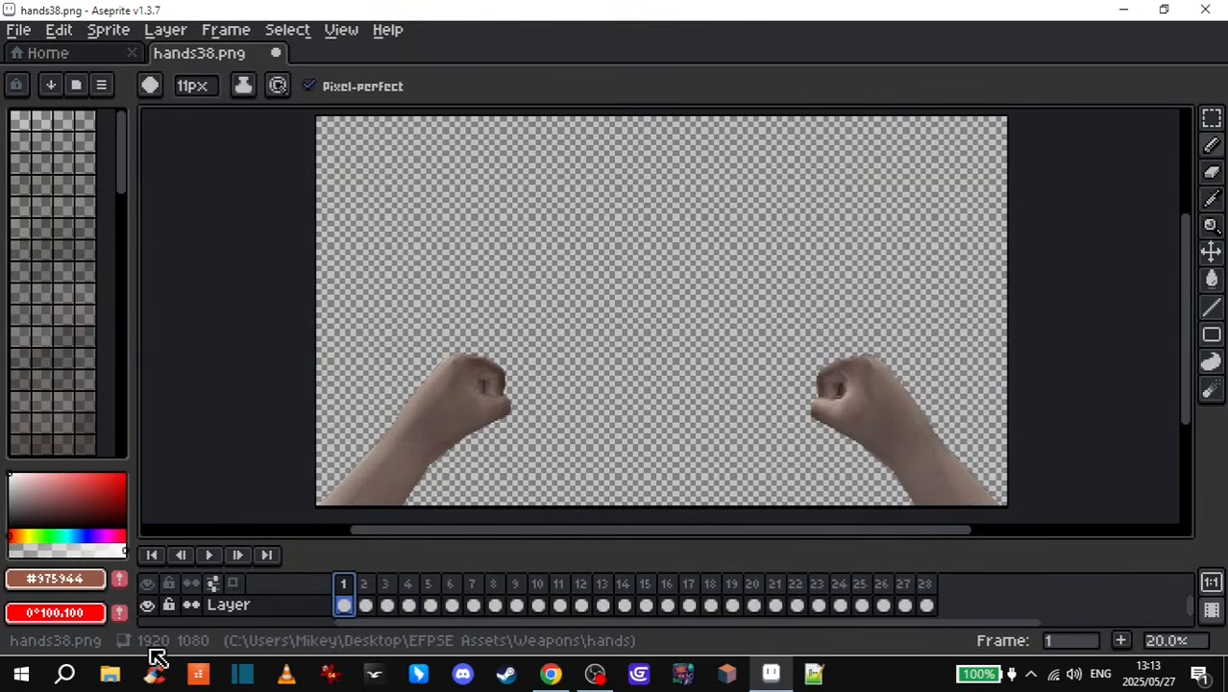
pyautogui.click(105, 29)
pyautogui.click(178, 138)
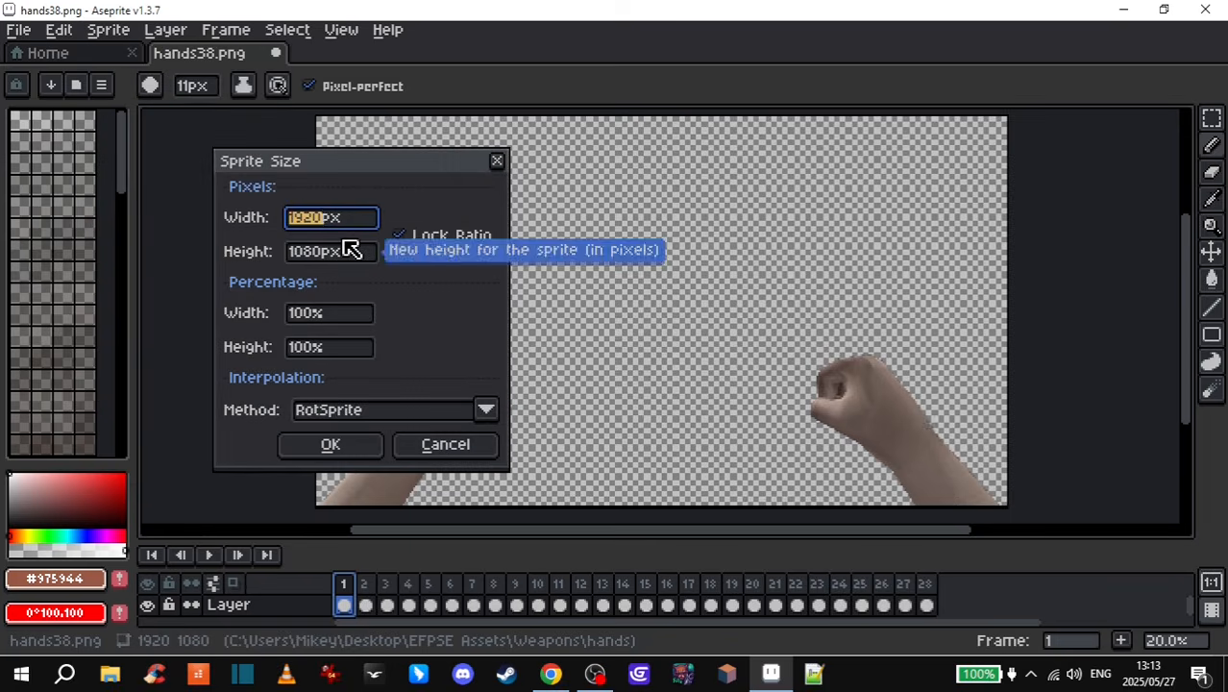
pyautogui.write('512')
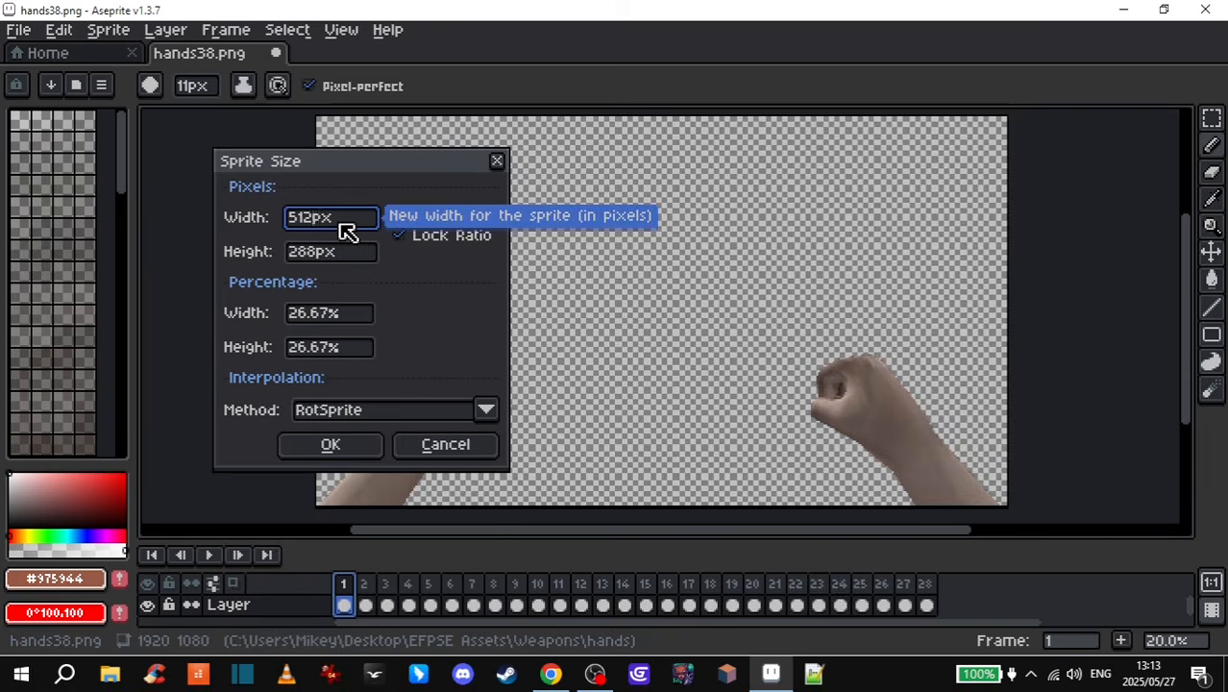
pyautogui.click(445, 446)
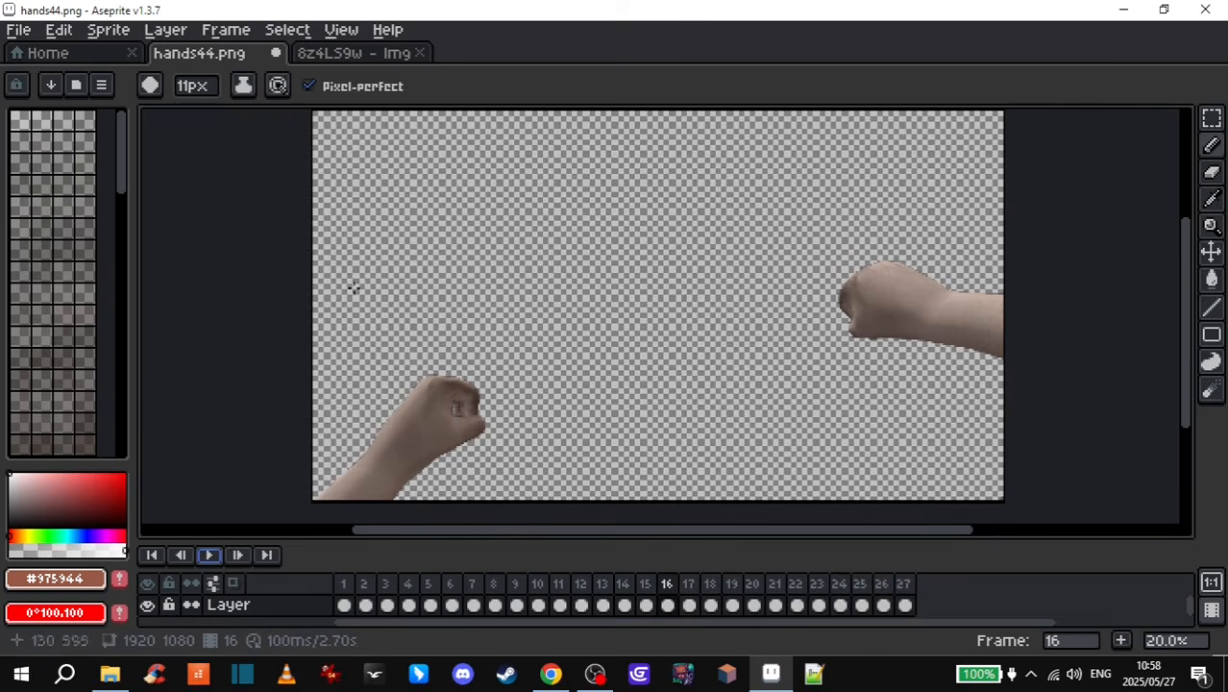
# - Look over the kick GIF and the ZDoom forum weapons resource topic in Chrome, ending on the hands44.png sprite in Aseprite
pyautogui.click(356, 53)
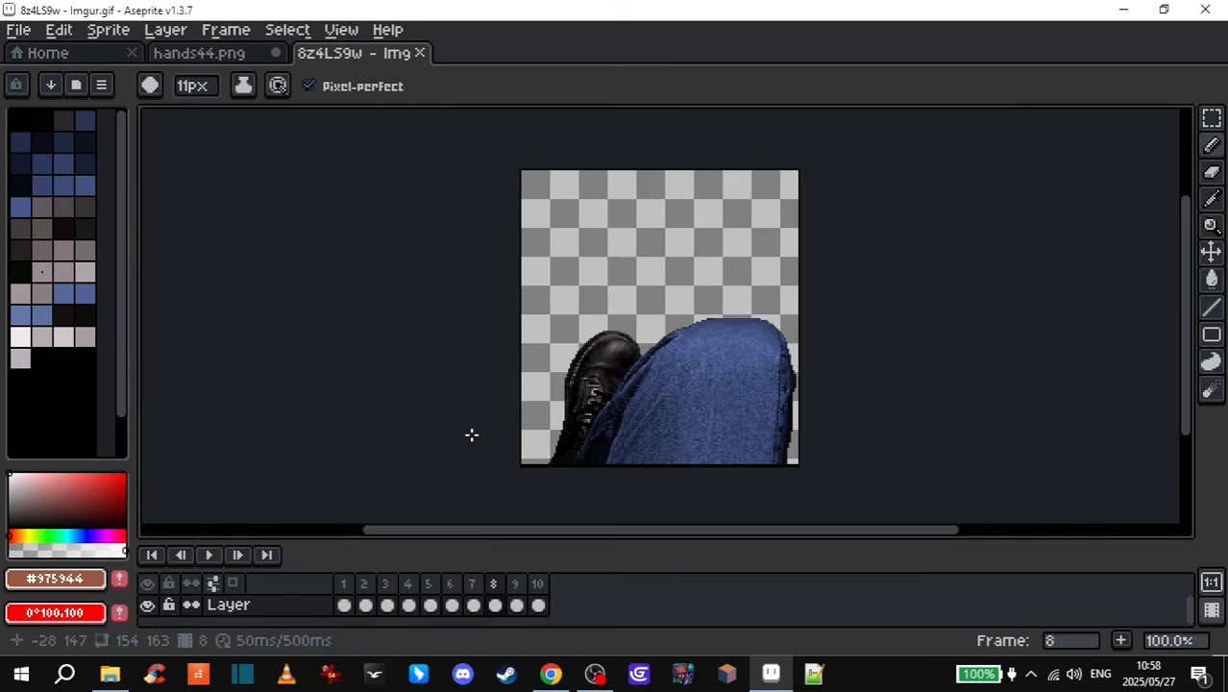
pyautogui.hotkey('alt', 'Tab')
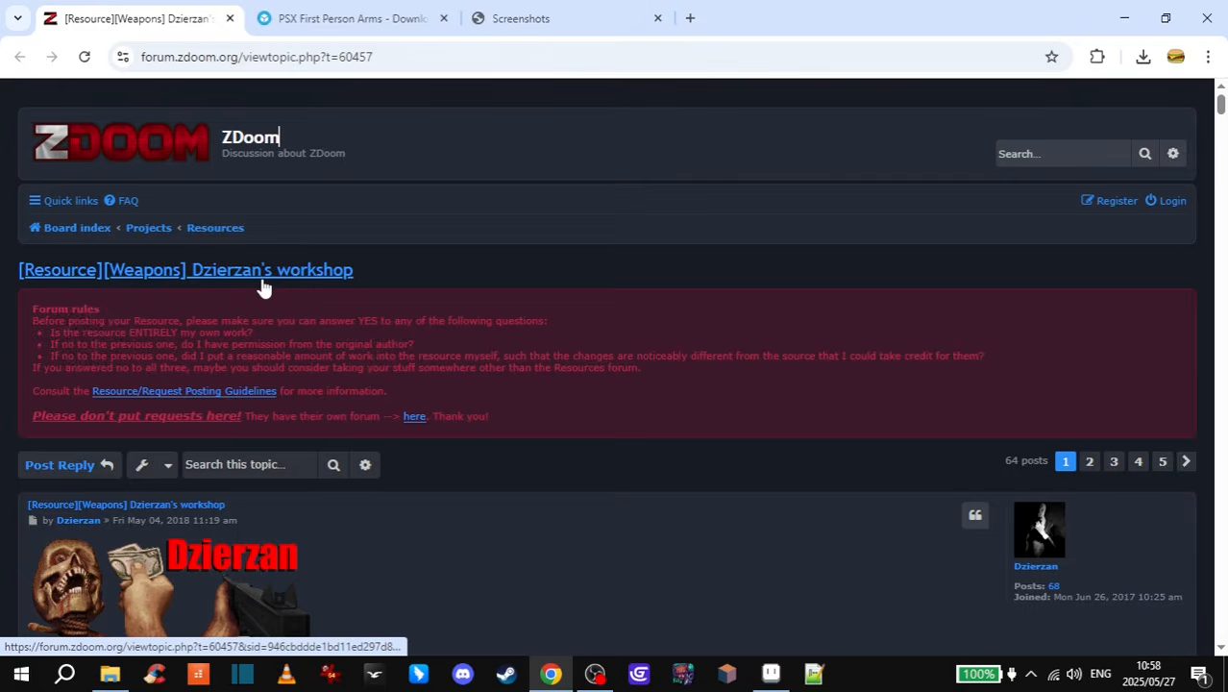
pyautogui.scroll(-3, 1205, 193)
pyautogui.moveTo(1223, 125); pyautogui.dragTo(1223, 228)
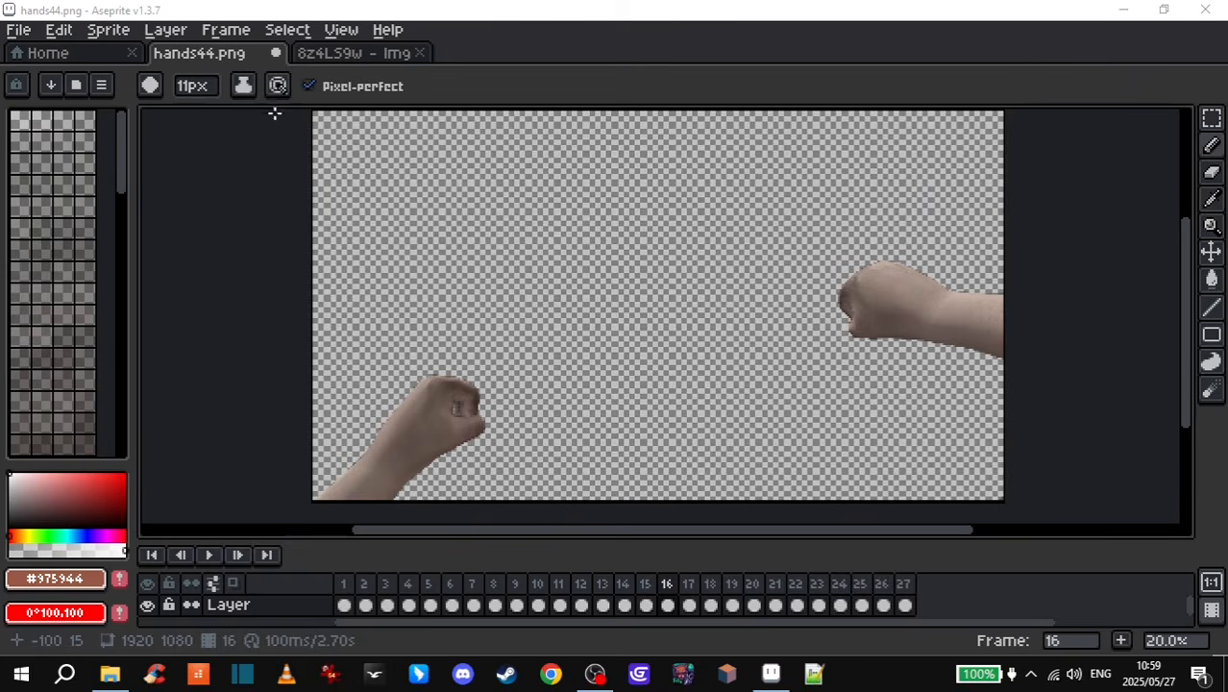
pyautogui.click(348, 51)
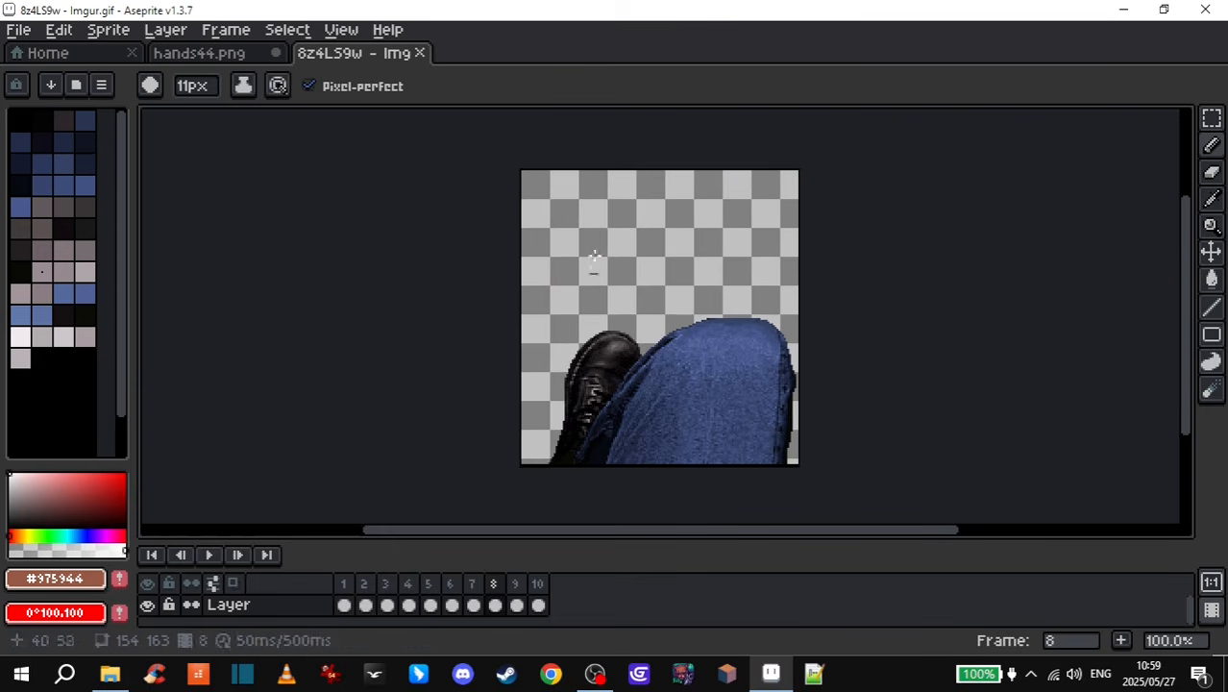
pyautogui.hotkey('ctrl', 'shift', 'Tab')
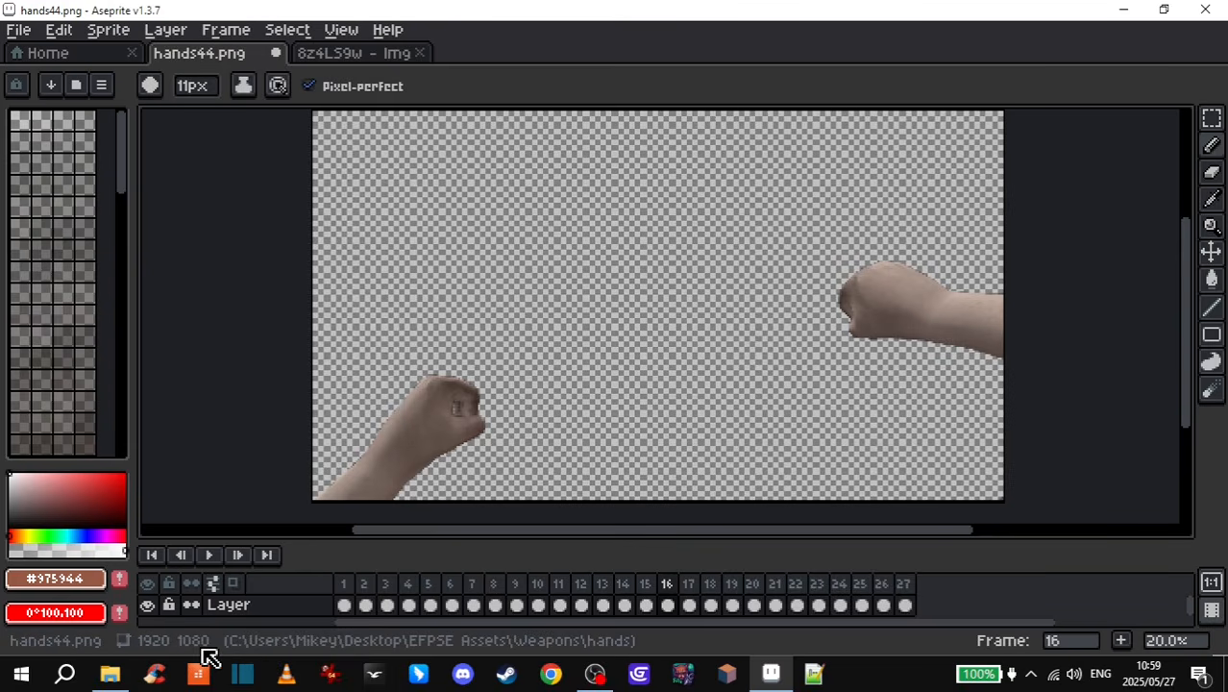
# - Try resizing the hands44.png sprite to 256 px wide with the ratio locked and RotSprite interpolation
pyautogui.click(108, 30)
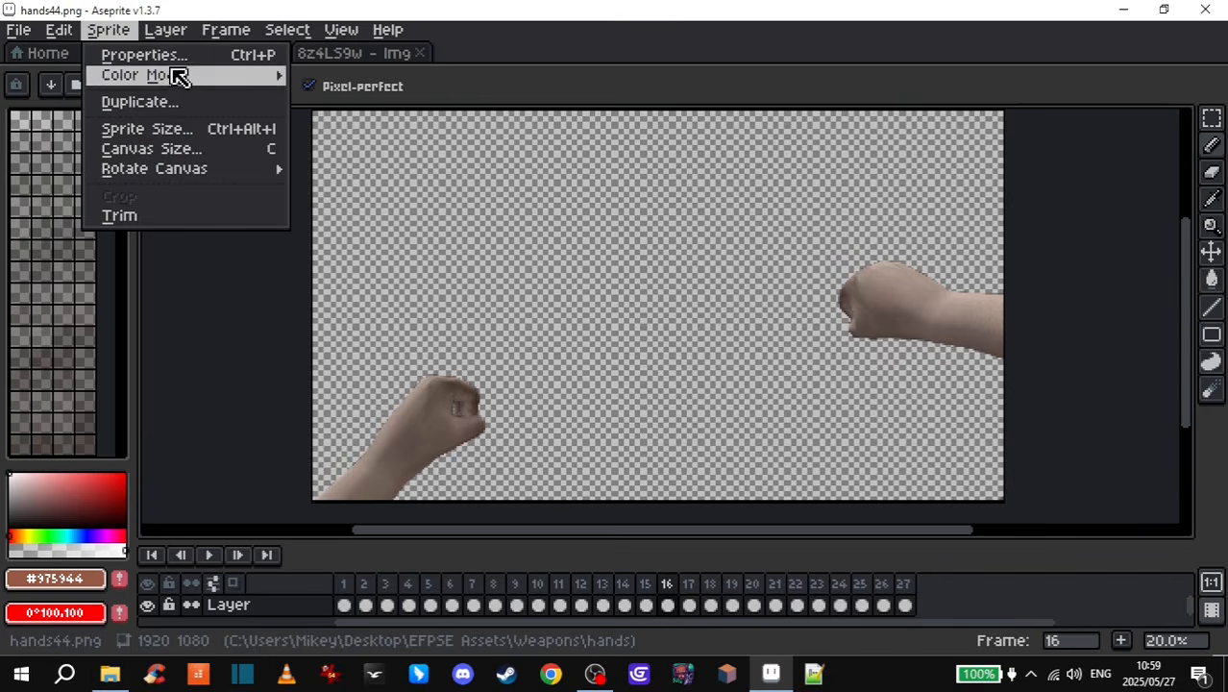
pyautogui.click(146, 128)
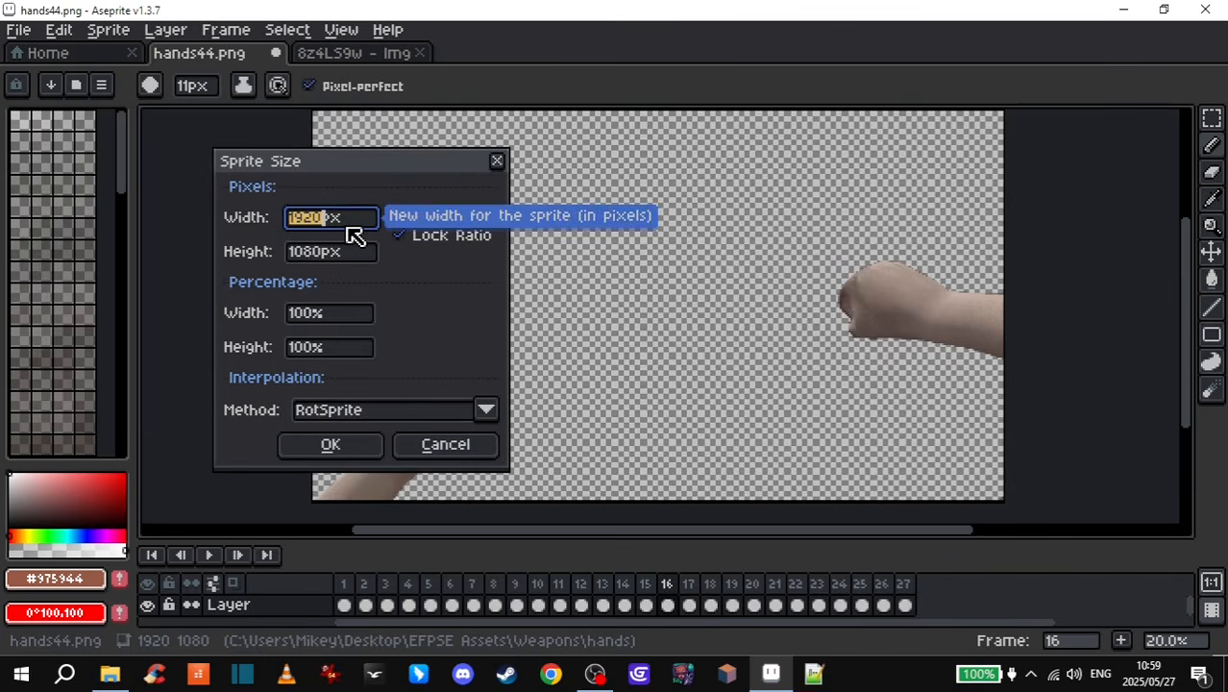
pyautogui.write('512')
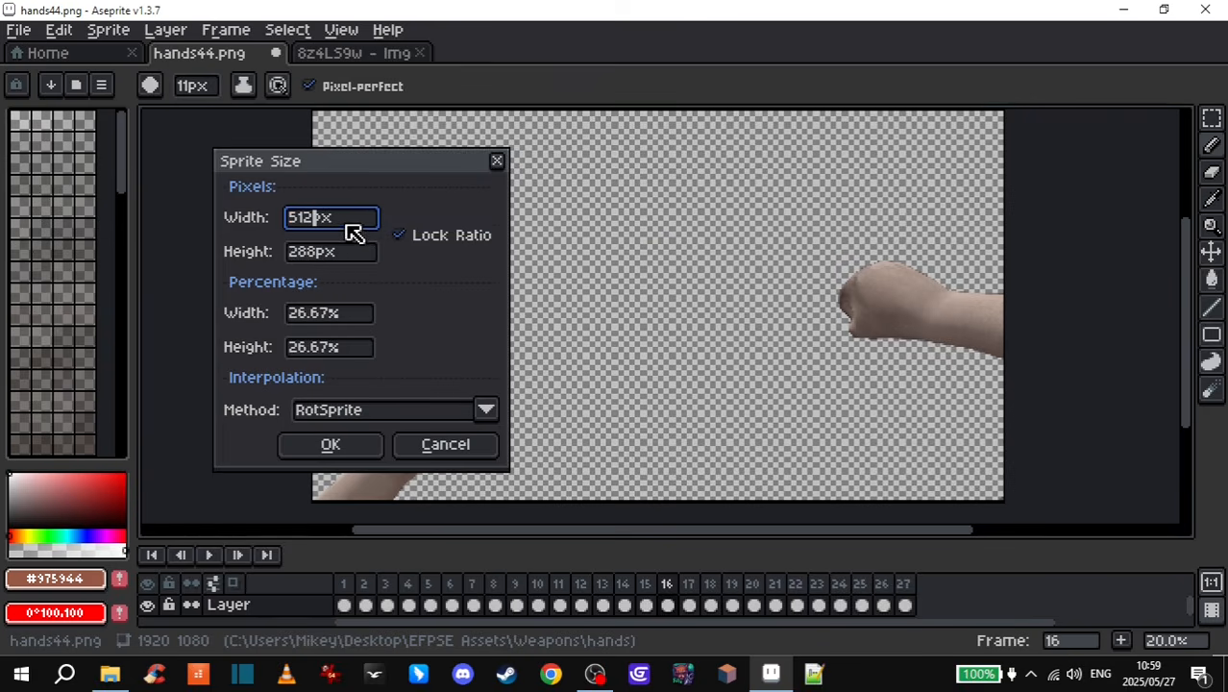
pyautogui.moveTo(346, 230); pyautogui.dragTo(289, 222)
pyautogui.write('256')
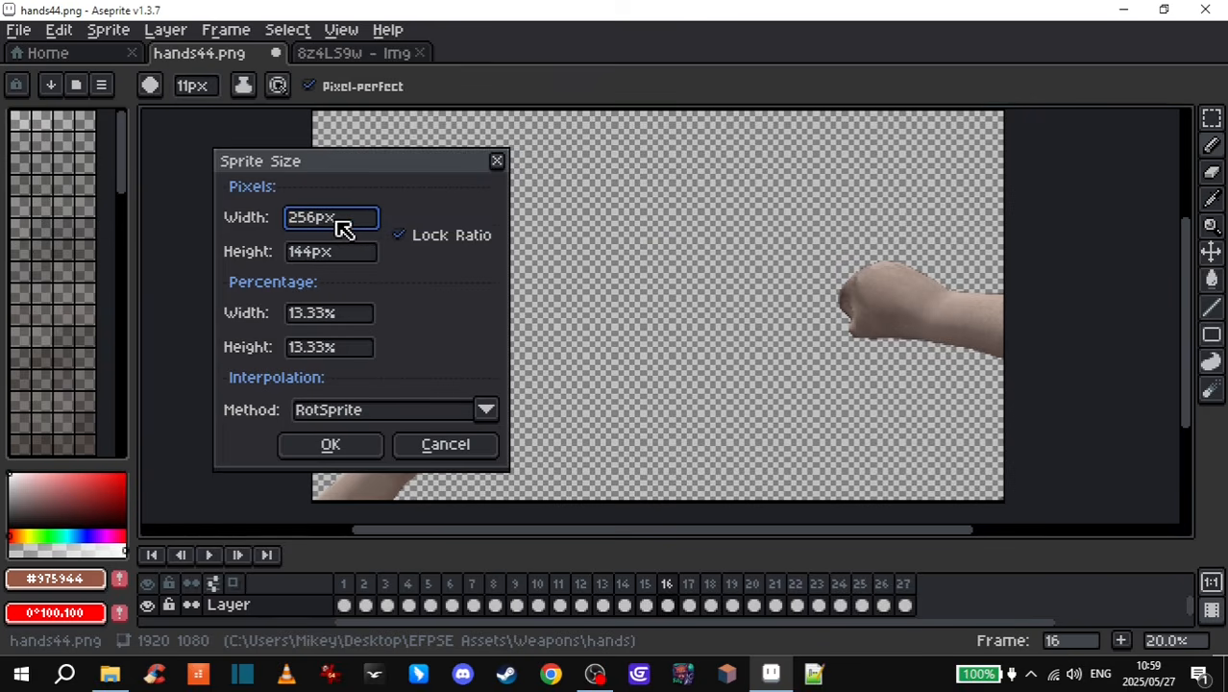
pyautogui.moveTo(337, 250); pyautogui.dragTo(280, 256)
pyautogui.write('526')
pyautogui.moveTo(335, 222); pyautogui.dragTo(294, 217)
pyautogui.write('256')
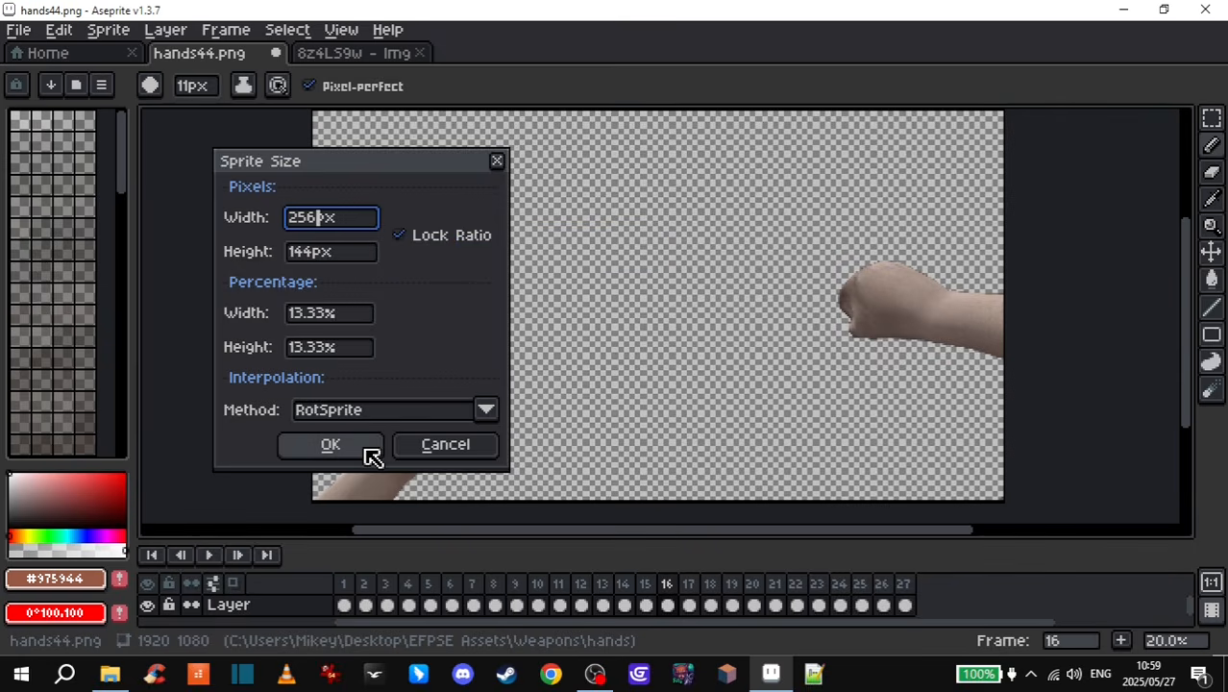
pyautogui.click(330, 444)
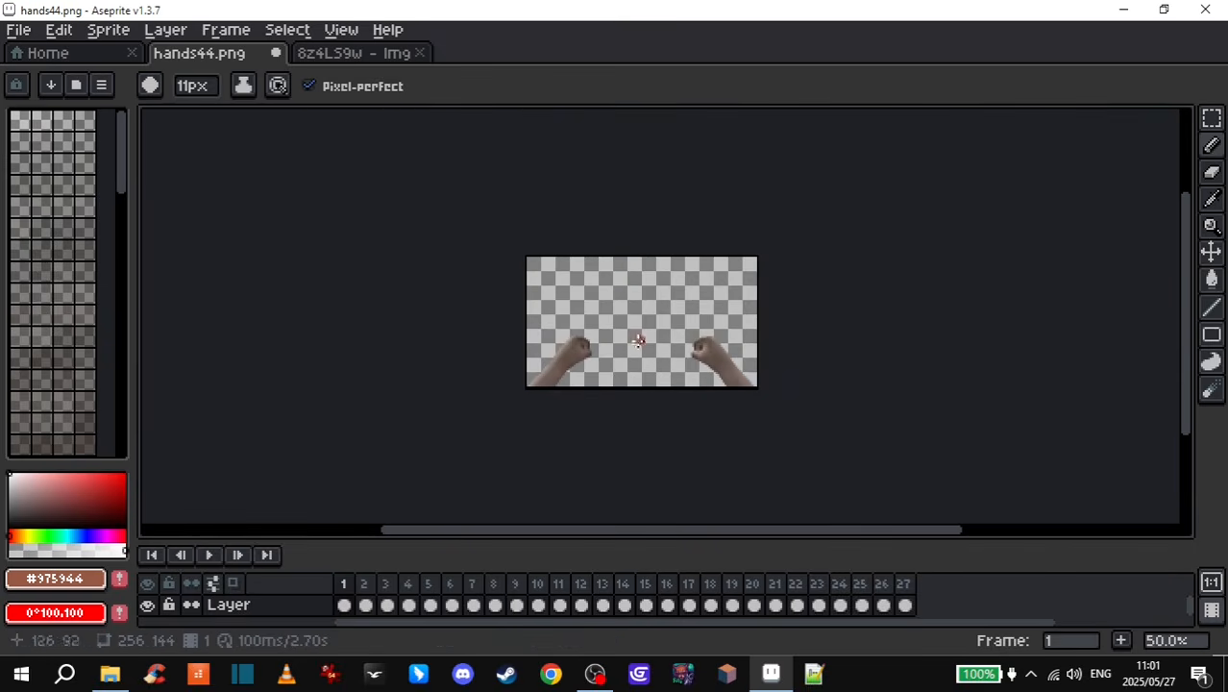
# - Inspect the pixel detail of both downsized fists up close and undo the sprite resize
pyautogui.scroll(3, 615, 358)
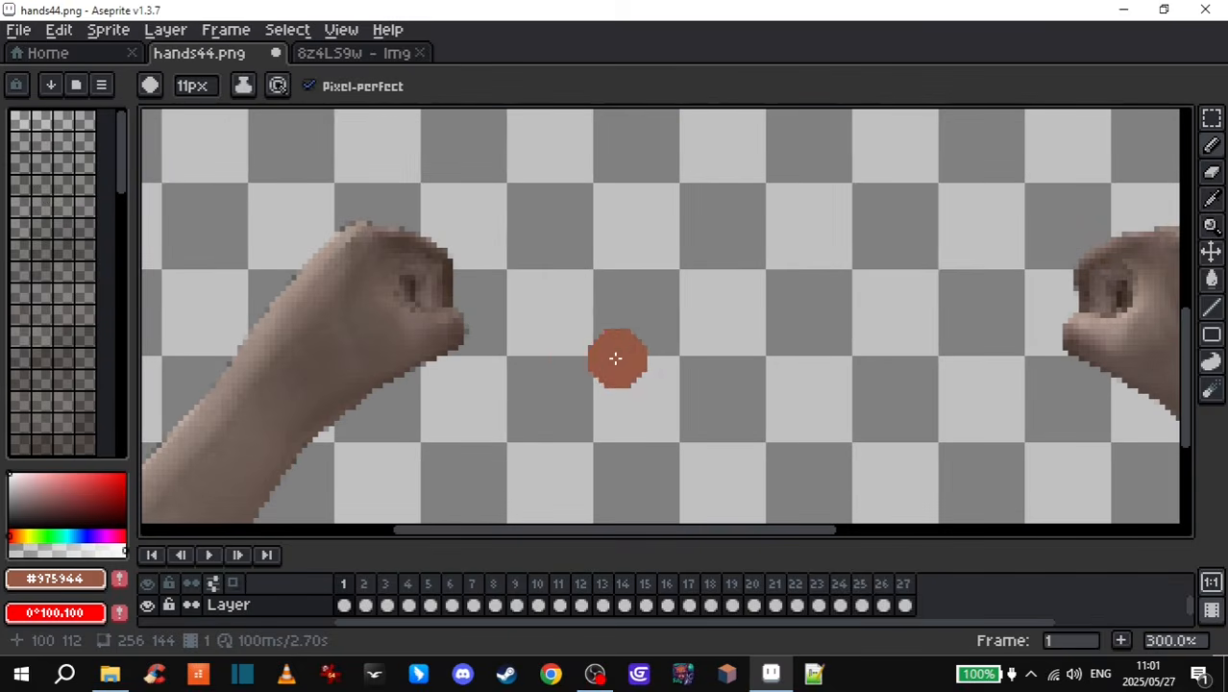
pyautogui.moveTo(696, 234); pyautogui.dragTo(389, 240)
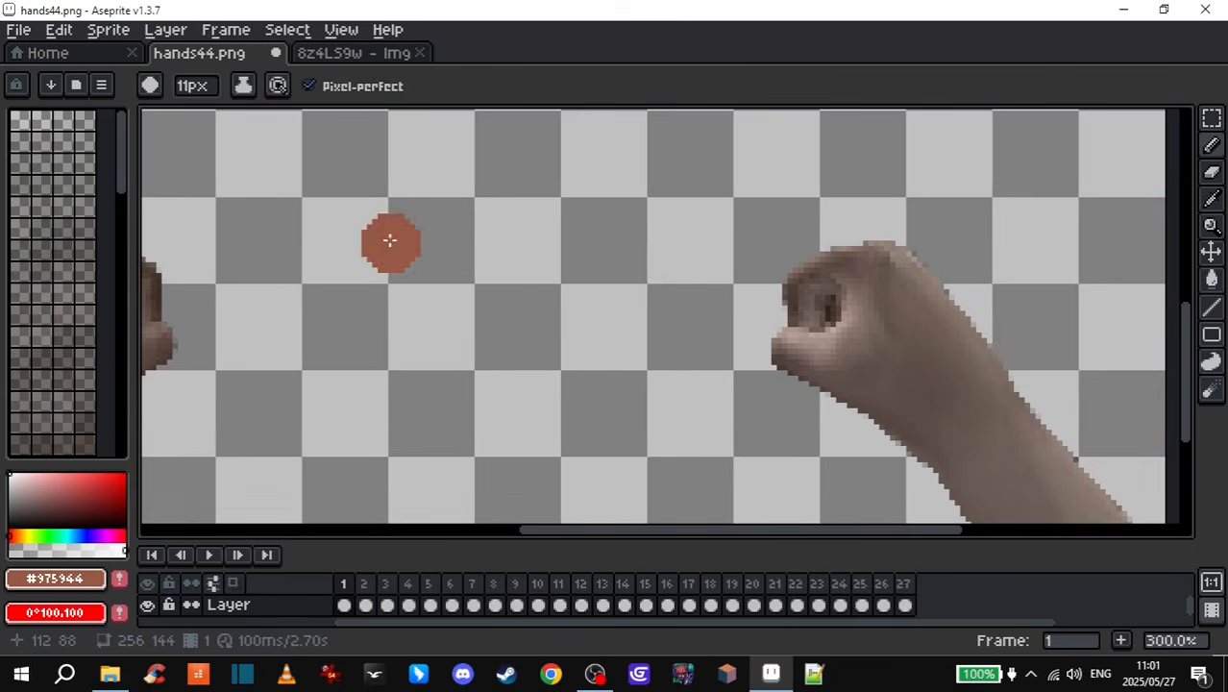
pyautogui.scroll(-1, 890, 321)
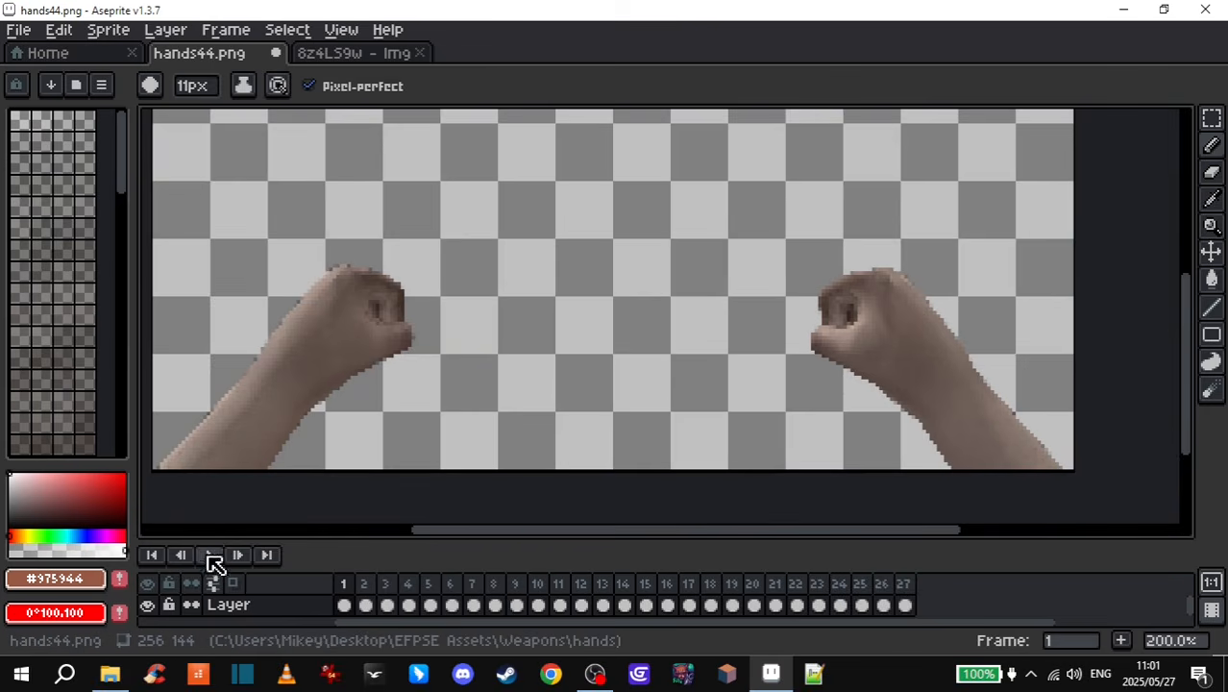
pyautogui.scroll(-1, 579, 231)
pyautogui.hotkey('ctrl', 'z')
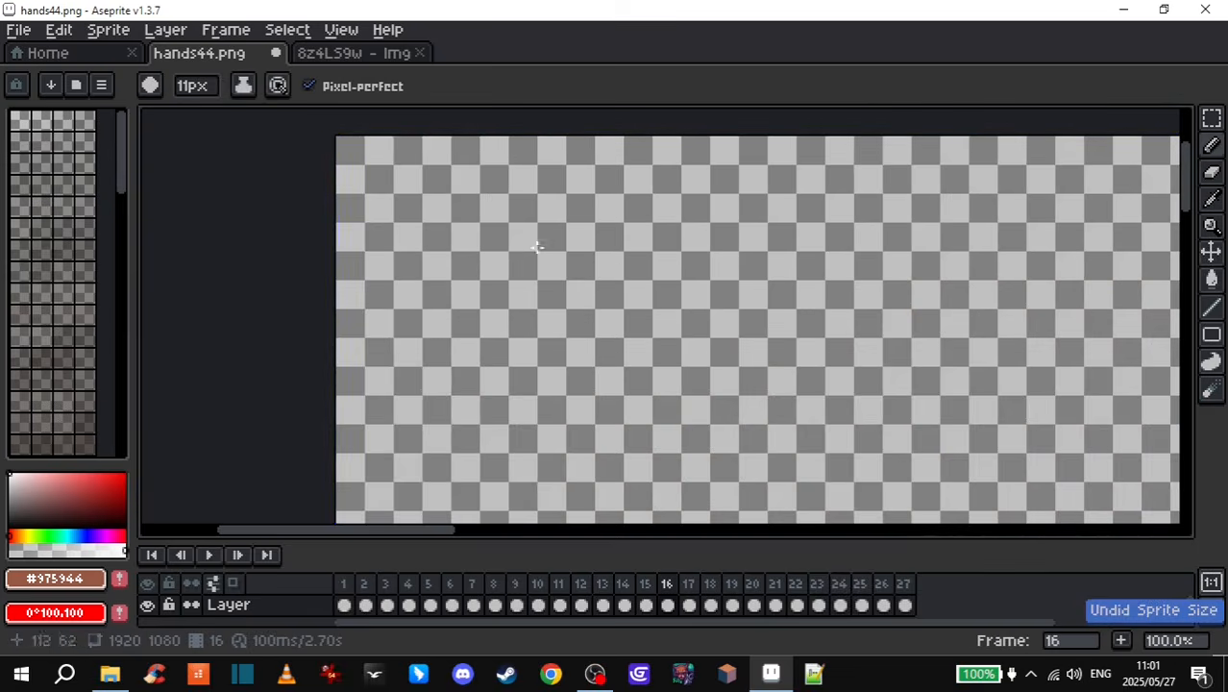
# - Resize the hands44.png sprite to 512 × 288 px with the ratio locked and RotSprite interpolation
pyautogui.scroll(-3, 581, 203)
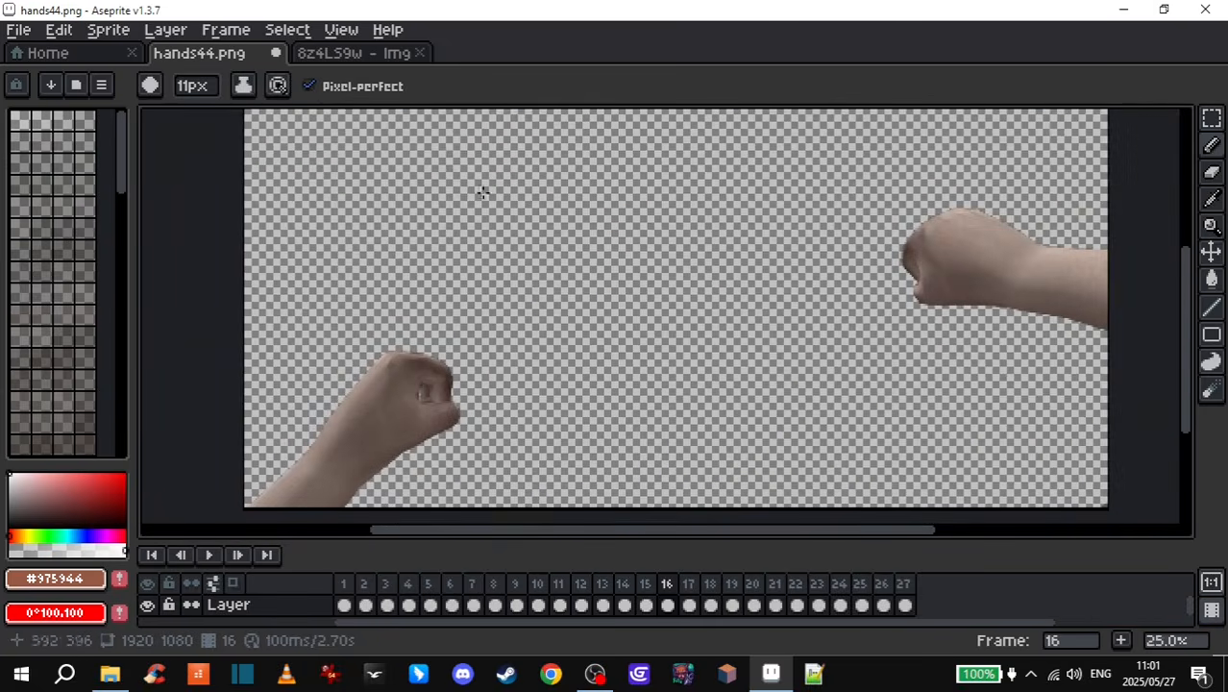
pyautogui.click(108, 29)
pyautogui.click(158, 126)
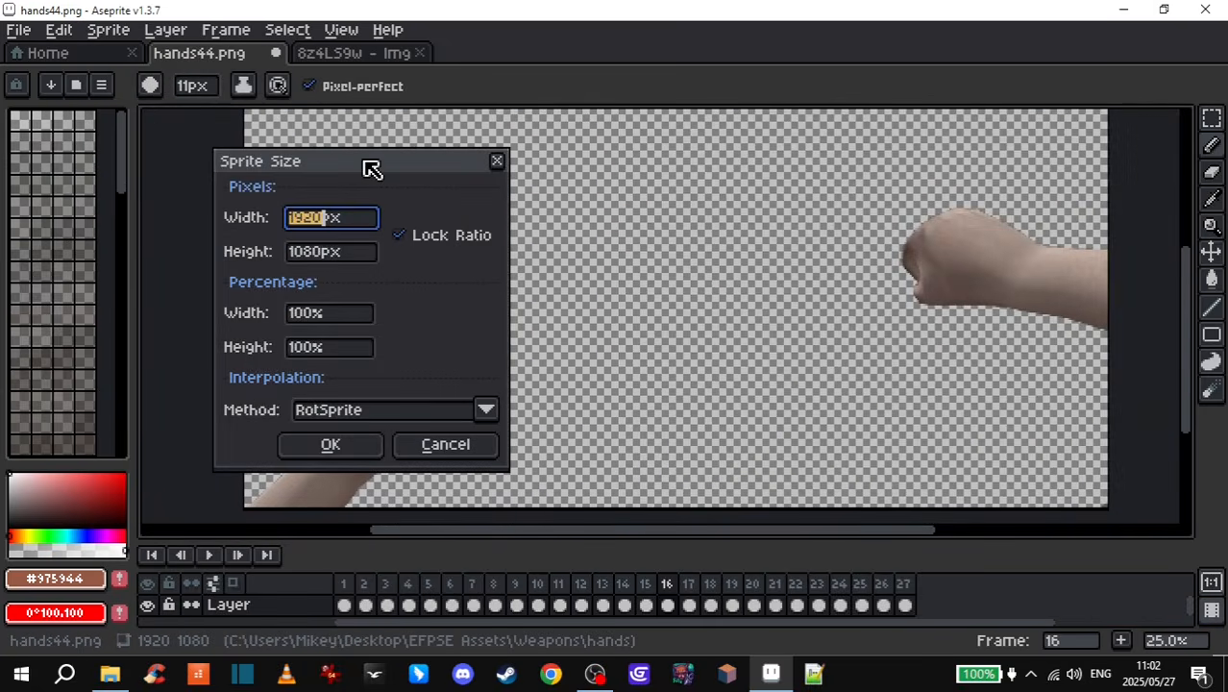
pyautogui.write('512')
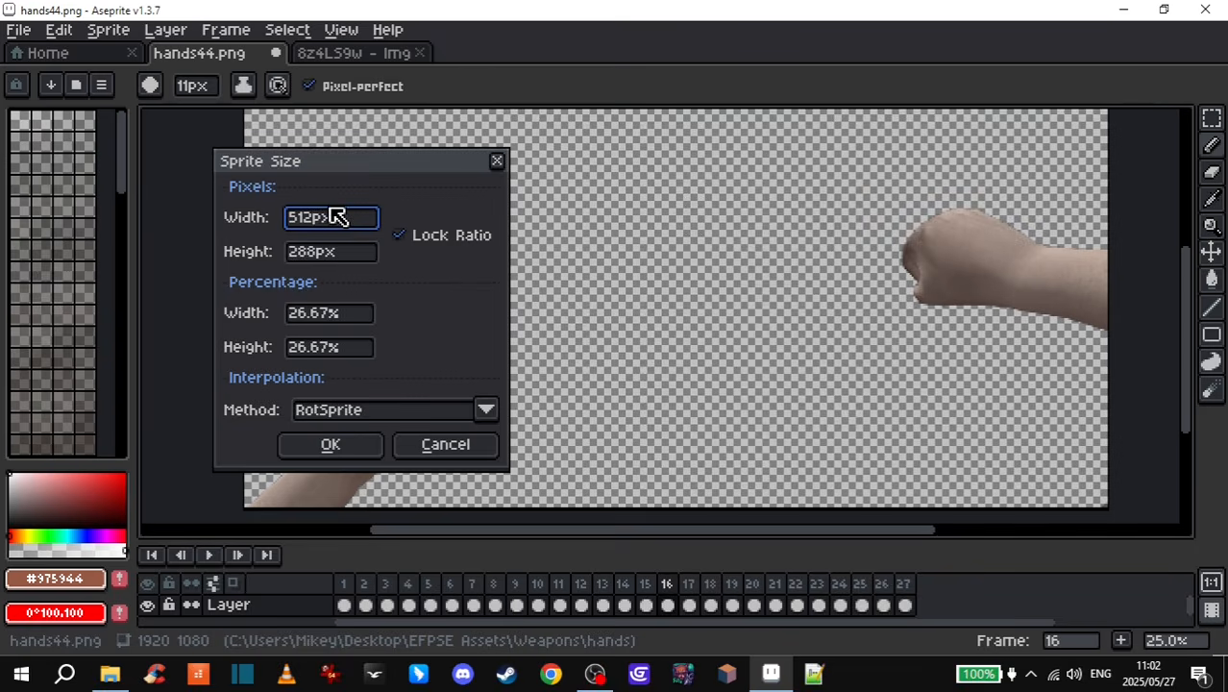
pyautogui.click(338, 446)
# - Play the resized punch animation to check its quality, and stop the playback
pyautogui.scroll(6, 612, 280)
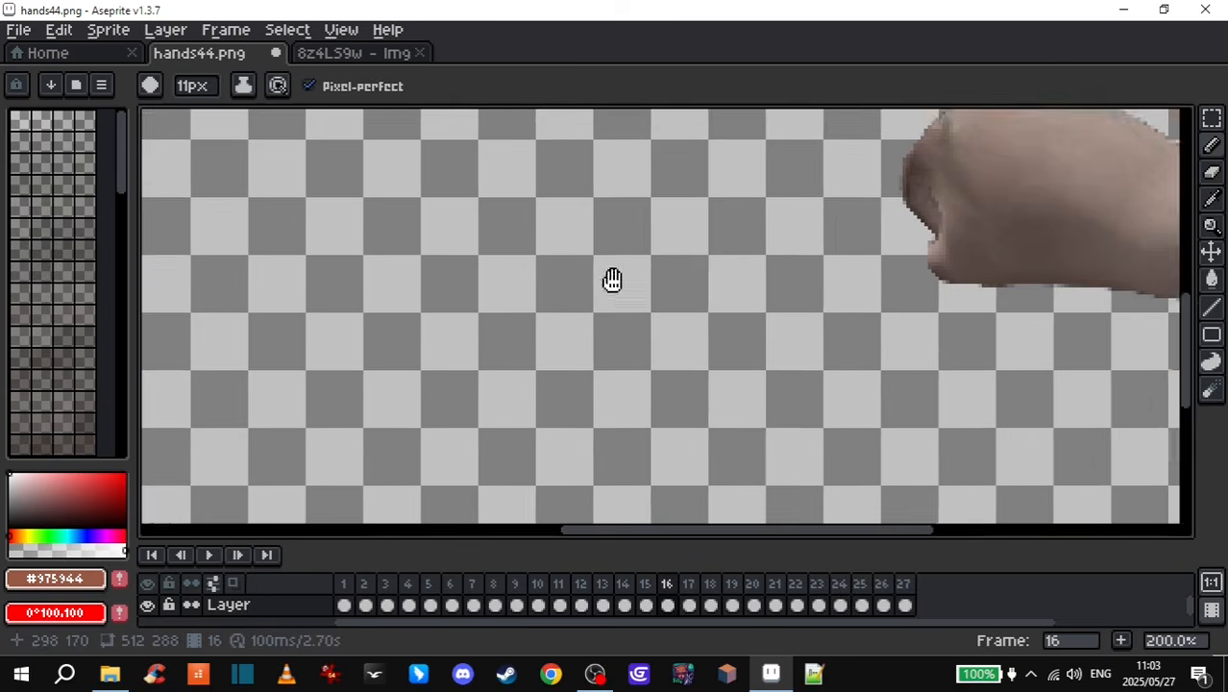
pyautogui.scroll(-2, 612, 279)
pyautogui.click(215, 556)
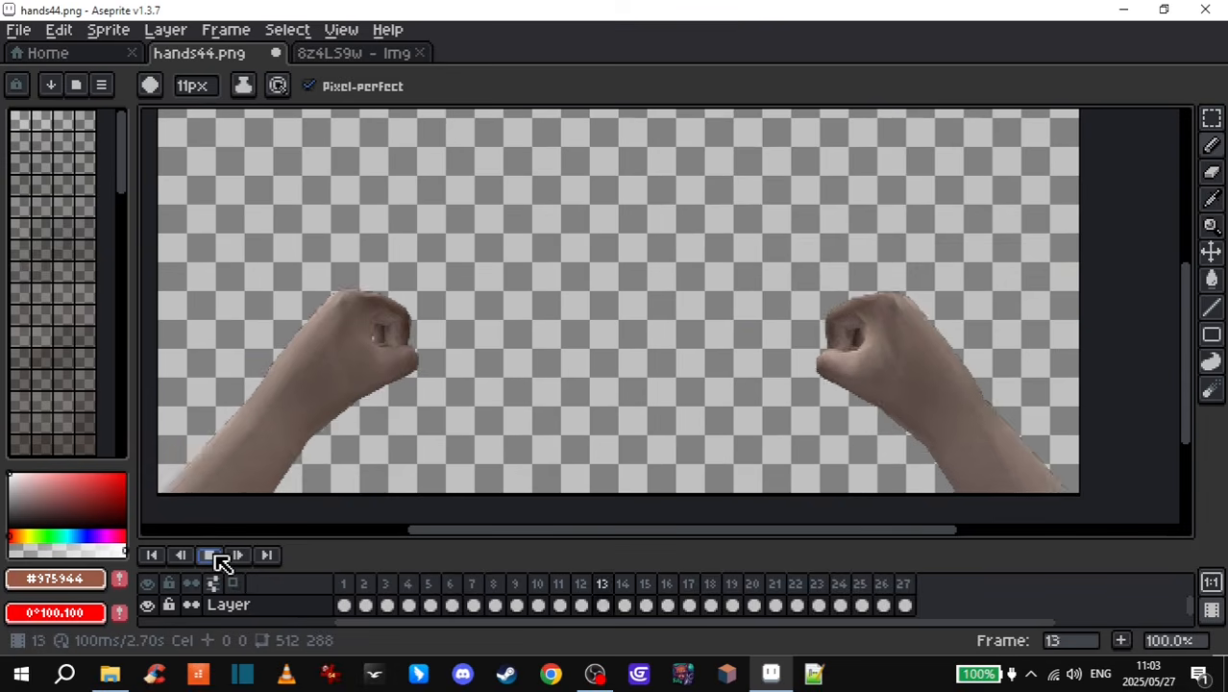
pyautogui.click(221, 562)
pyautogui.scroll(-3, 500, 356)
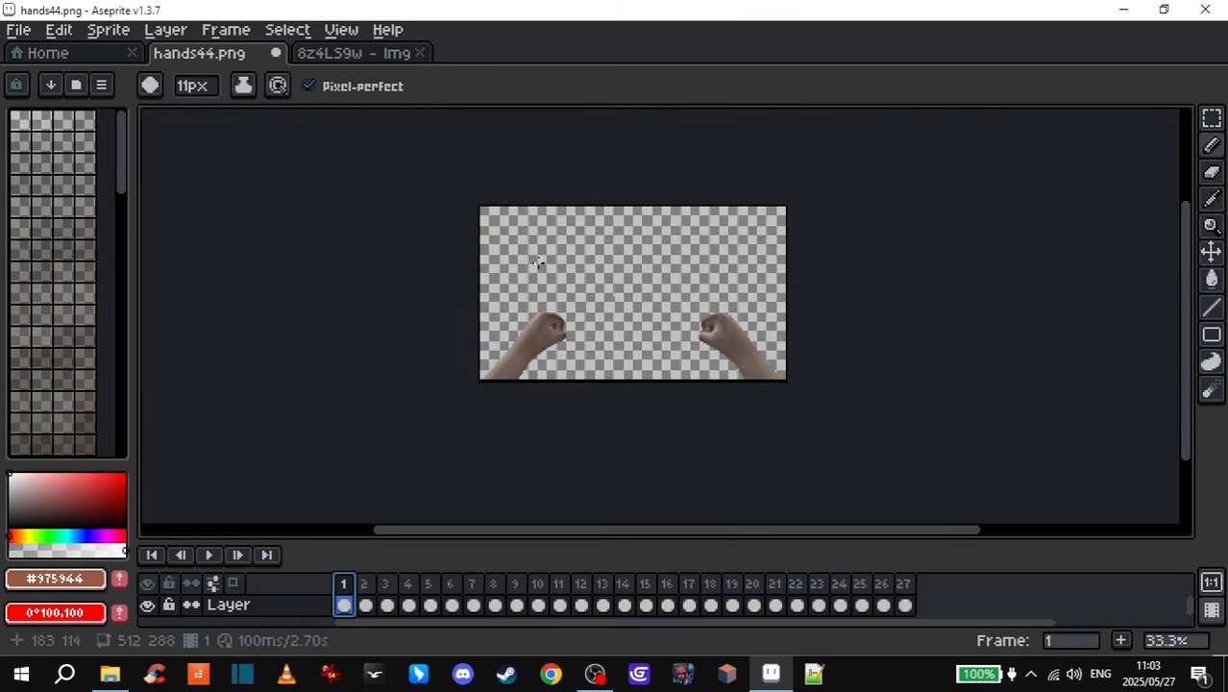
# - Set up an export of the resized punch animation into the resized folder inside hands, with the file name fists0
pyautogui.click(18, 30)
pyautogui.moveTo(115, 208)
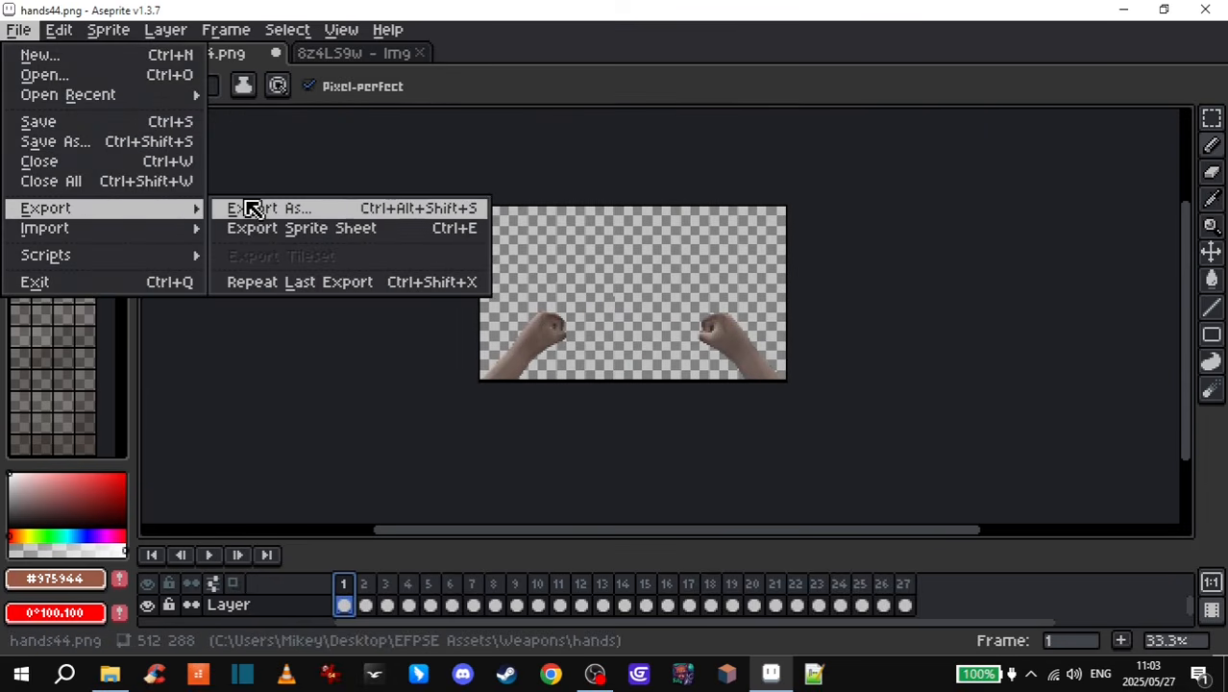
pyautogui.click(251, 209)
pyautogui.click(408, 67)
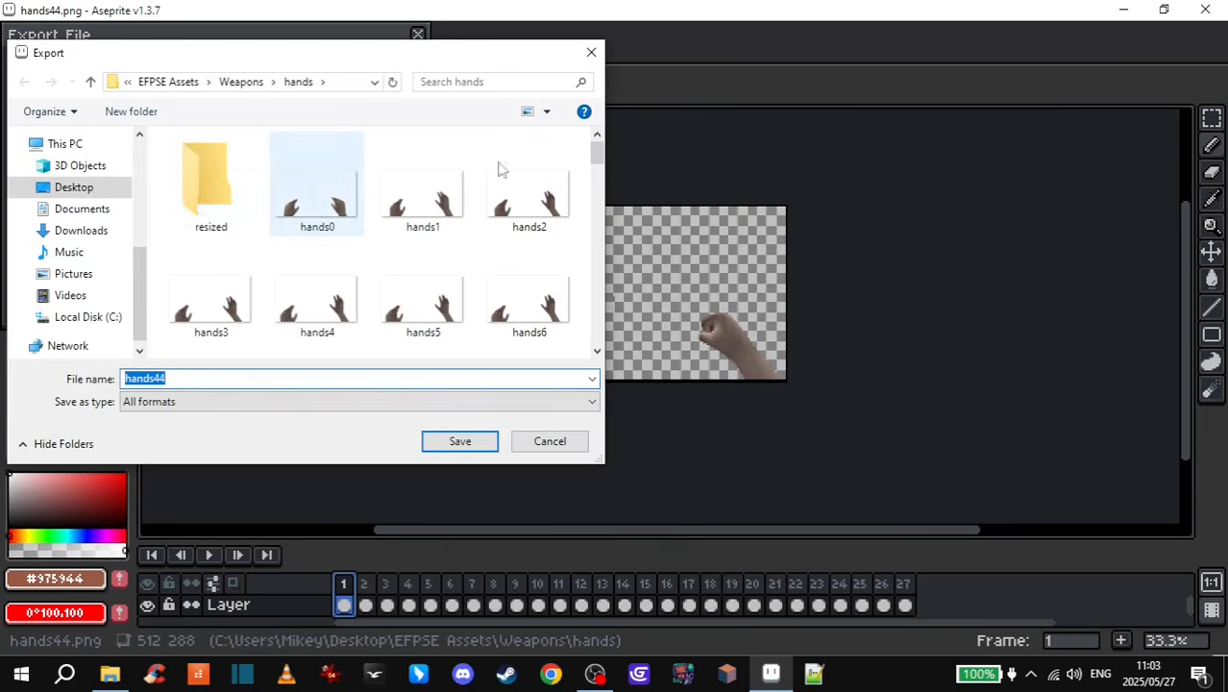
pyautogui.moveTo(596, 149); pyautogui.dragTo(209, 196)
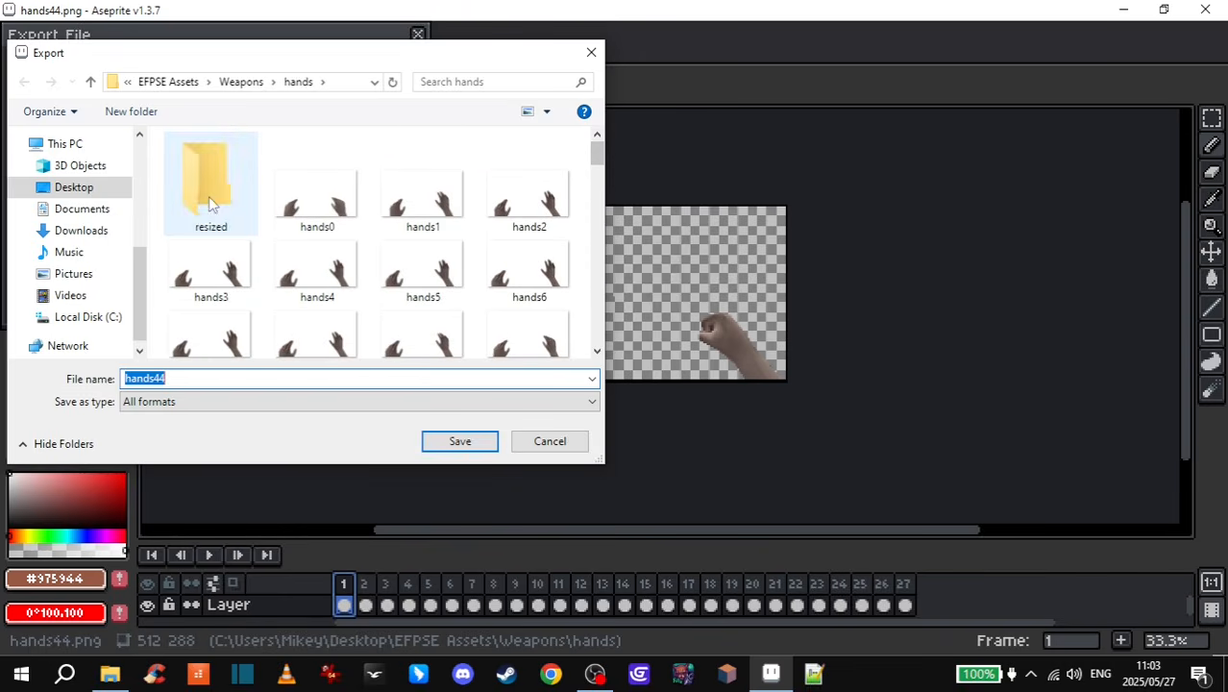
pyautogui.doubleClick(209, 196)
pyautogui.doubleClick(226, 378)
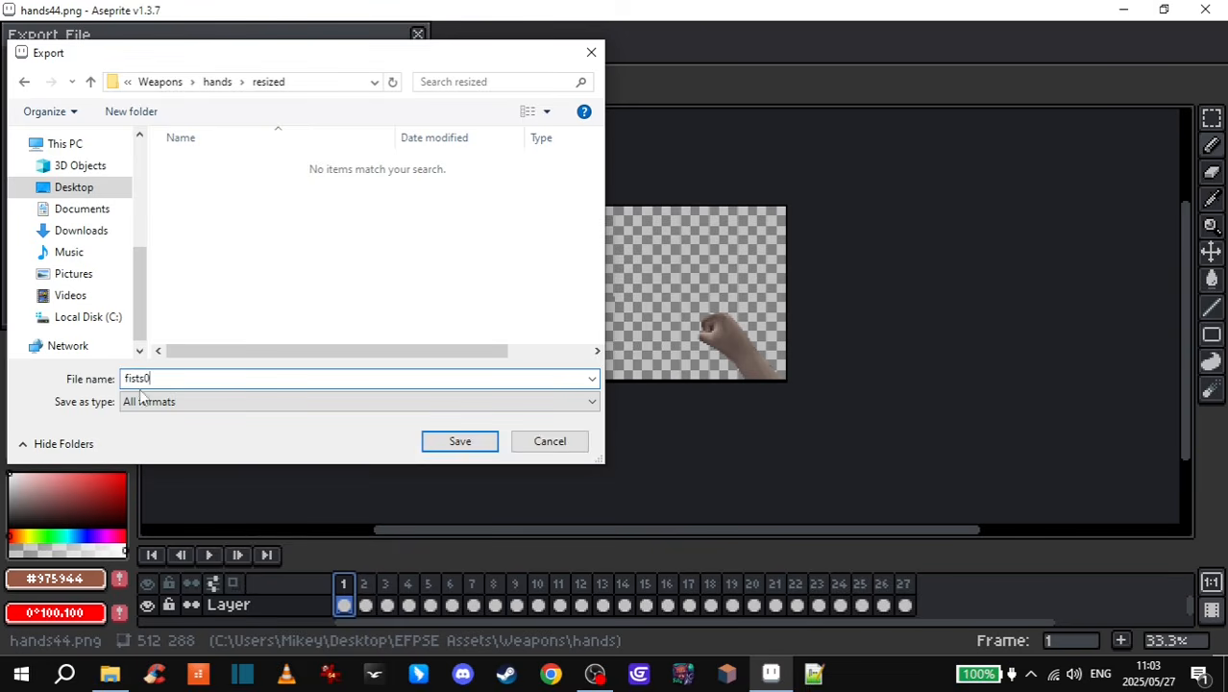
# - Choose the PNG format for fists0 and export all animation frames as separate numbered files
pyautogui.click(173, 402)
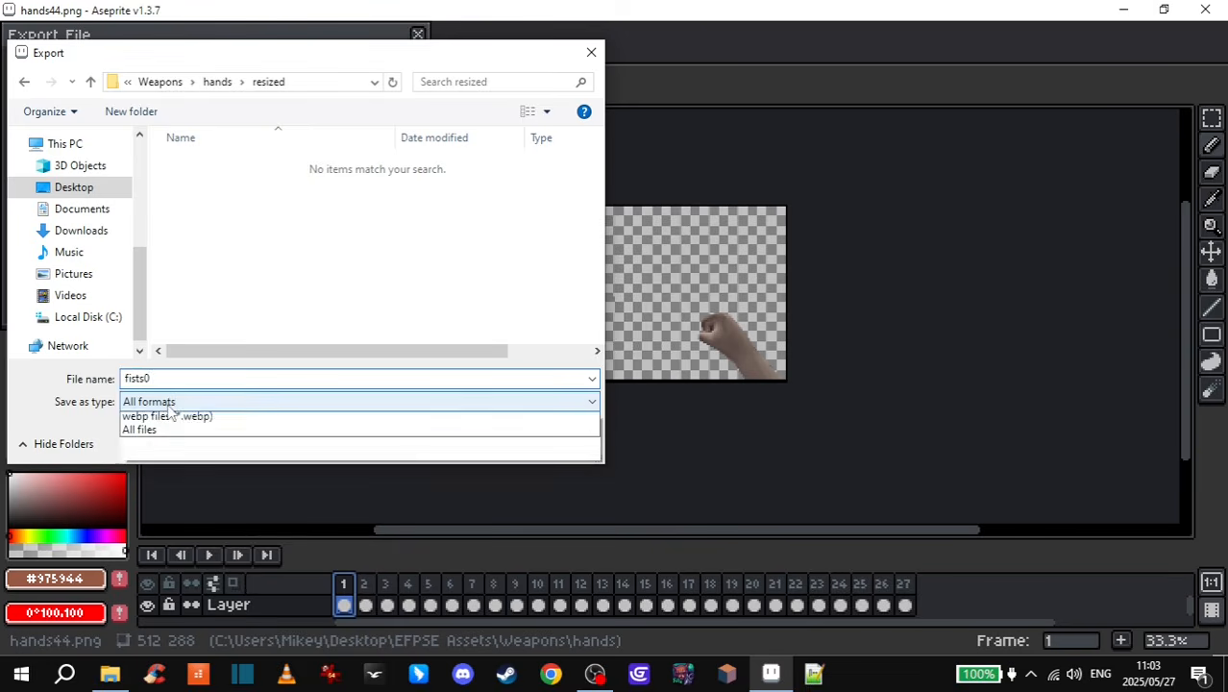
pyautogui.click(156, 595)
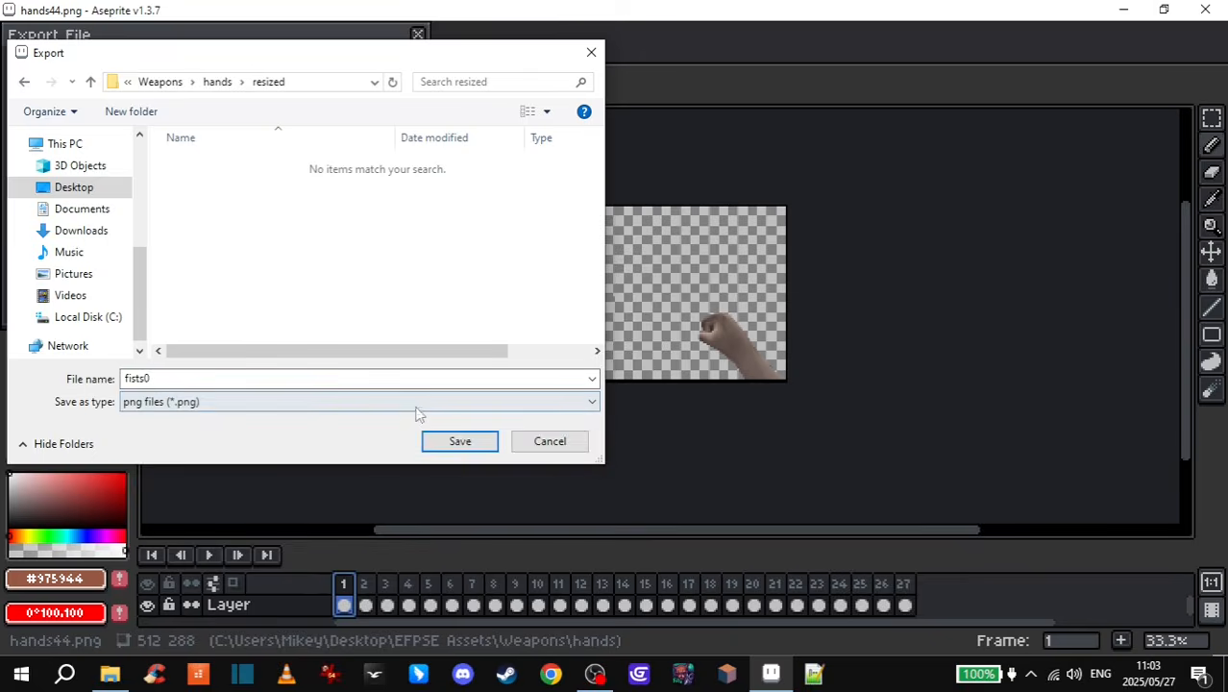
pyautogui.click(461, 440)
pyautogui.click(244, 275)
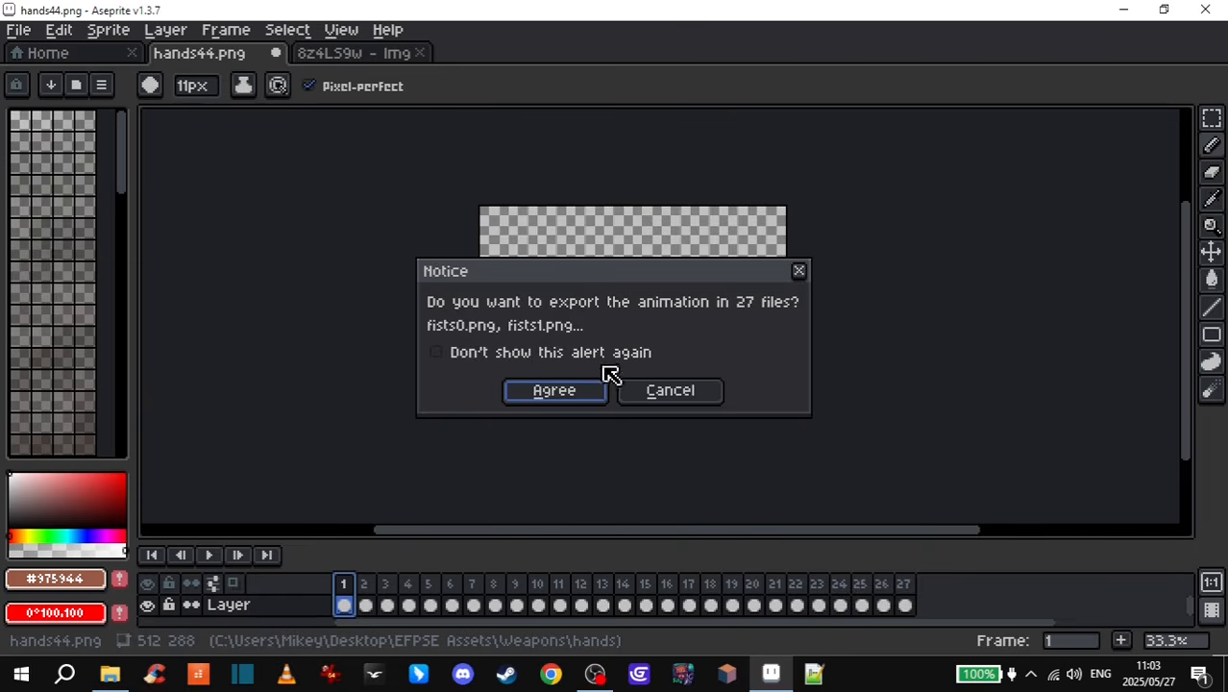
pyautogui.click(567, 394)
# - Close hands44.png without saving its changes and play the boot kick animation
pyautogui.click(277, 53)
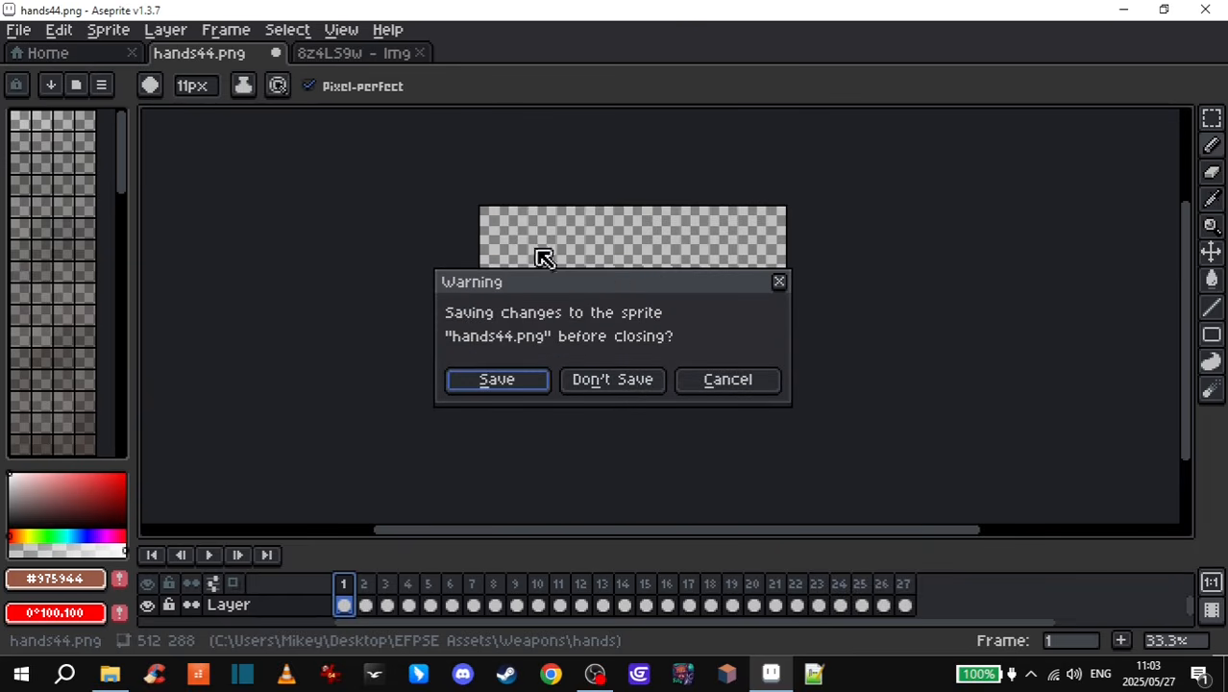
pyautogui.click(644, 385)
pyautogui.click(352, 591)
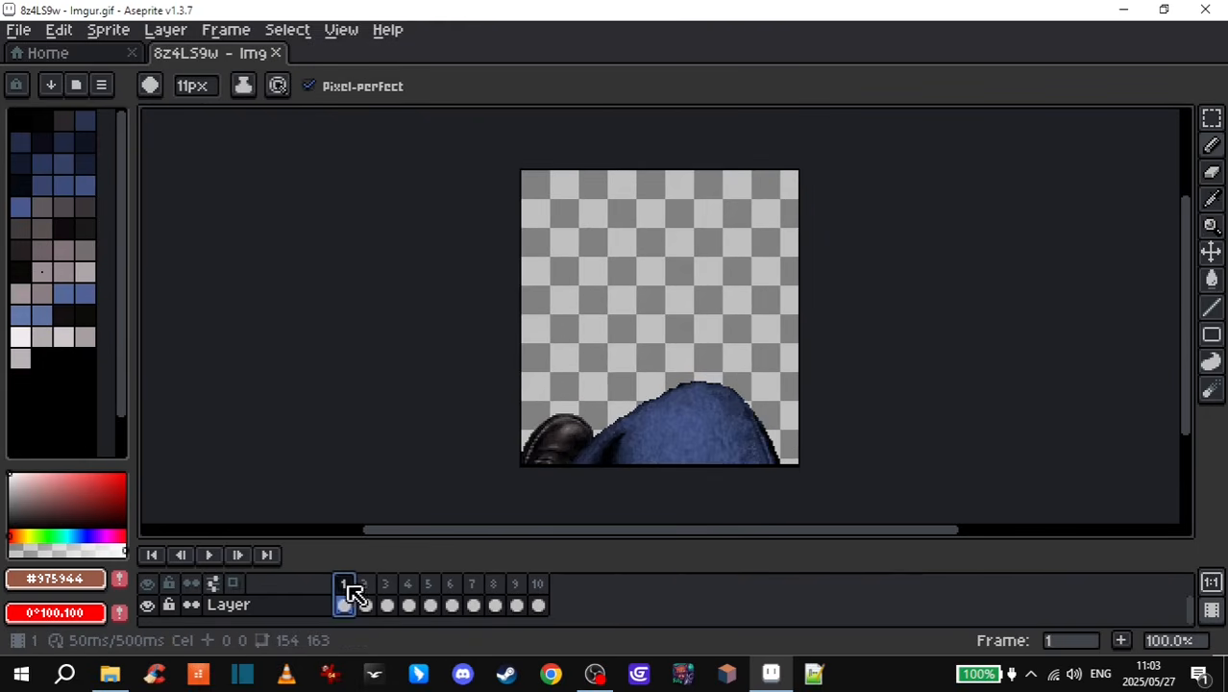
pyautogui.click(213, 560)
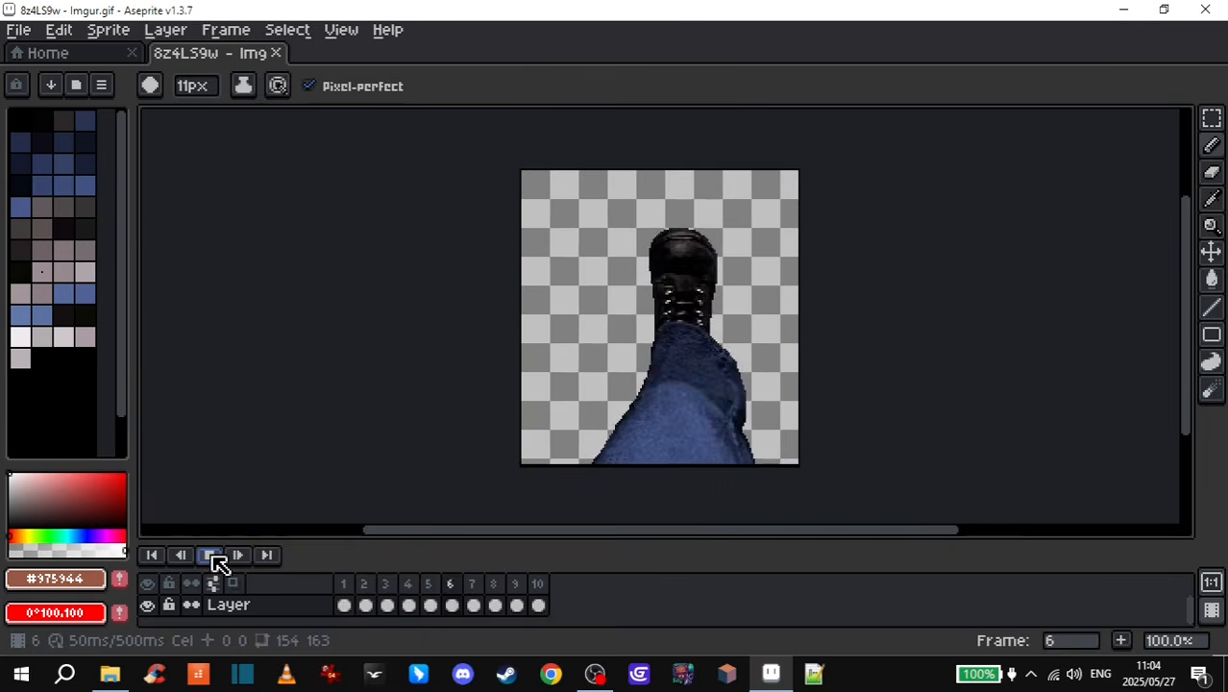
# - Start exporting the kick animation and create and open a new folder named dukenukemboot in Weapons as its destination
pyautogui.click(17, 29)
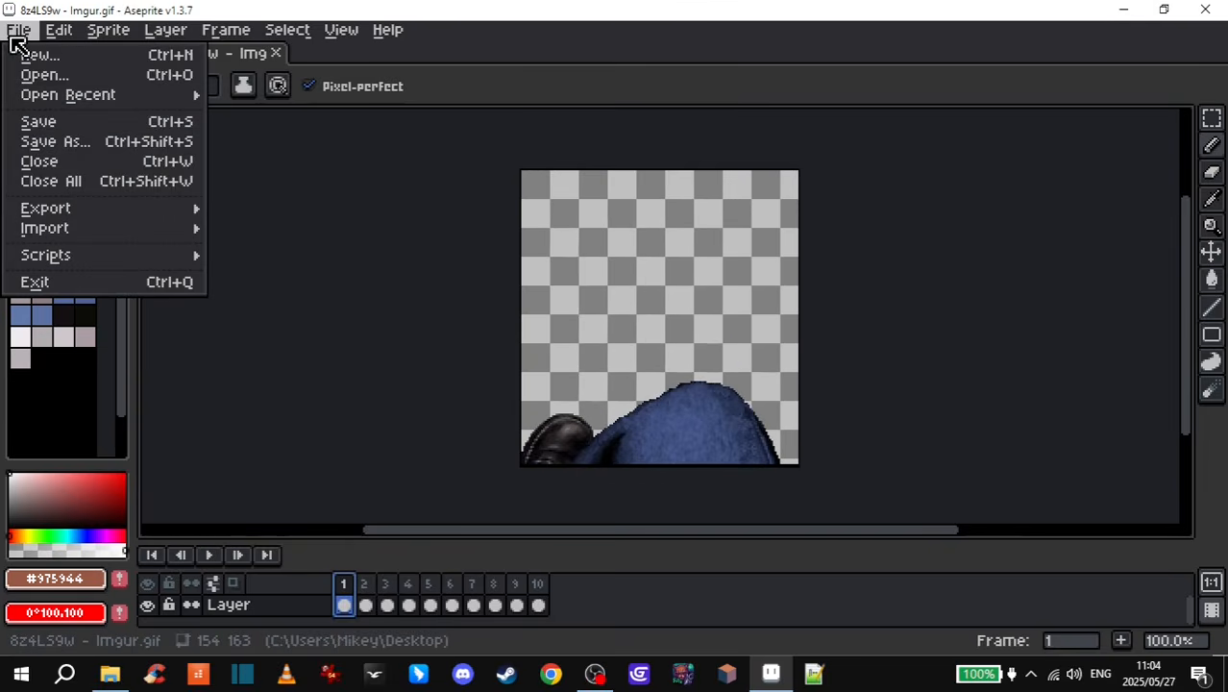
pyautogui.moveTo(121, 209)
pyautogui.click(225, 212)
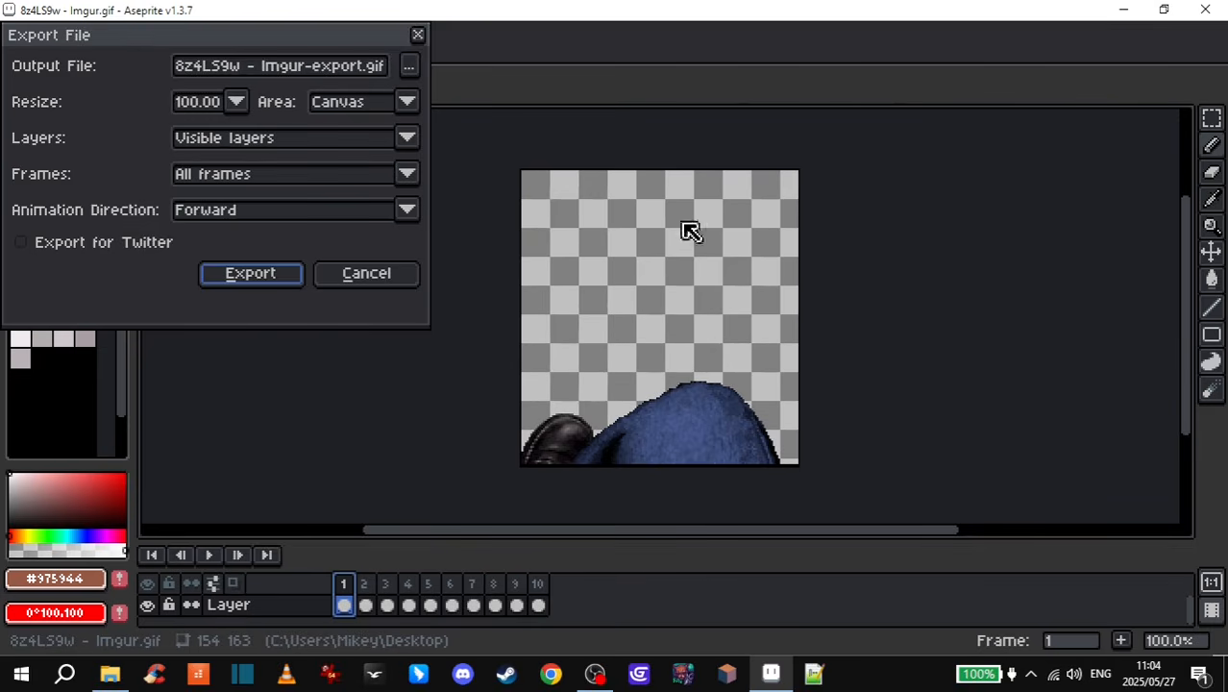
pyautogui.click(409, 65)
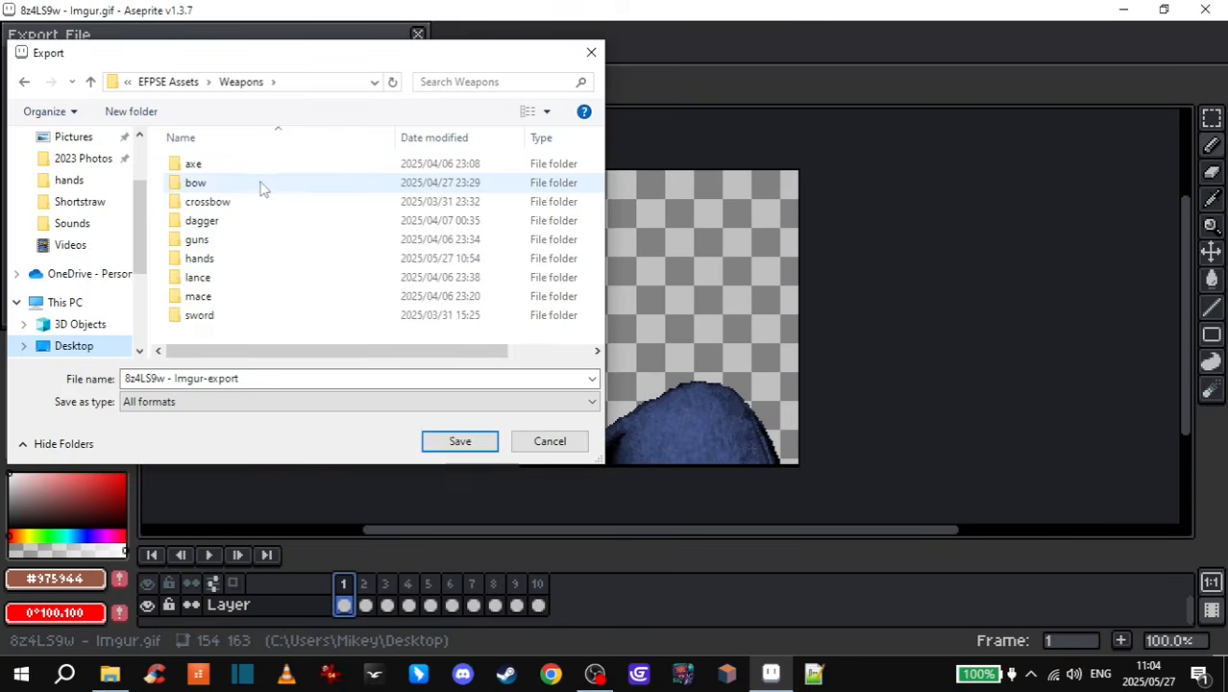
pyautogui.rightClick(199, 330)
pyautogui.moveTo(268, 503)
pyautogui.click(389, 505)
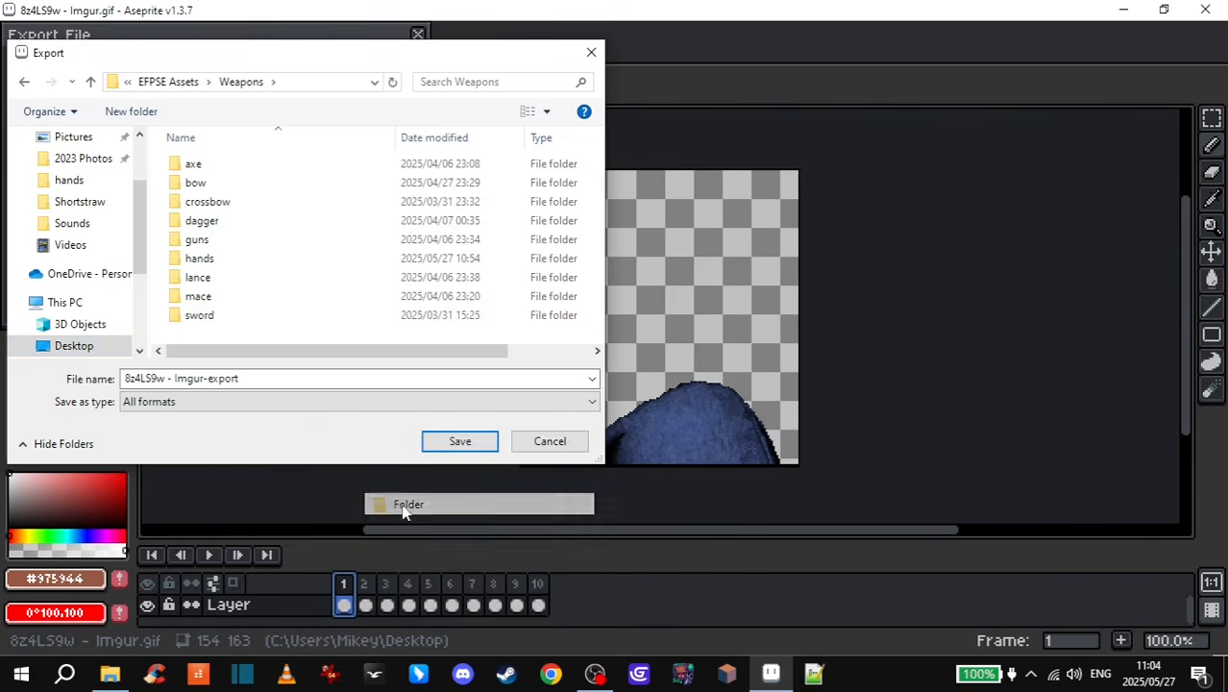
pyautogui.write('dukenukem')
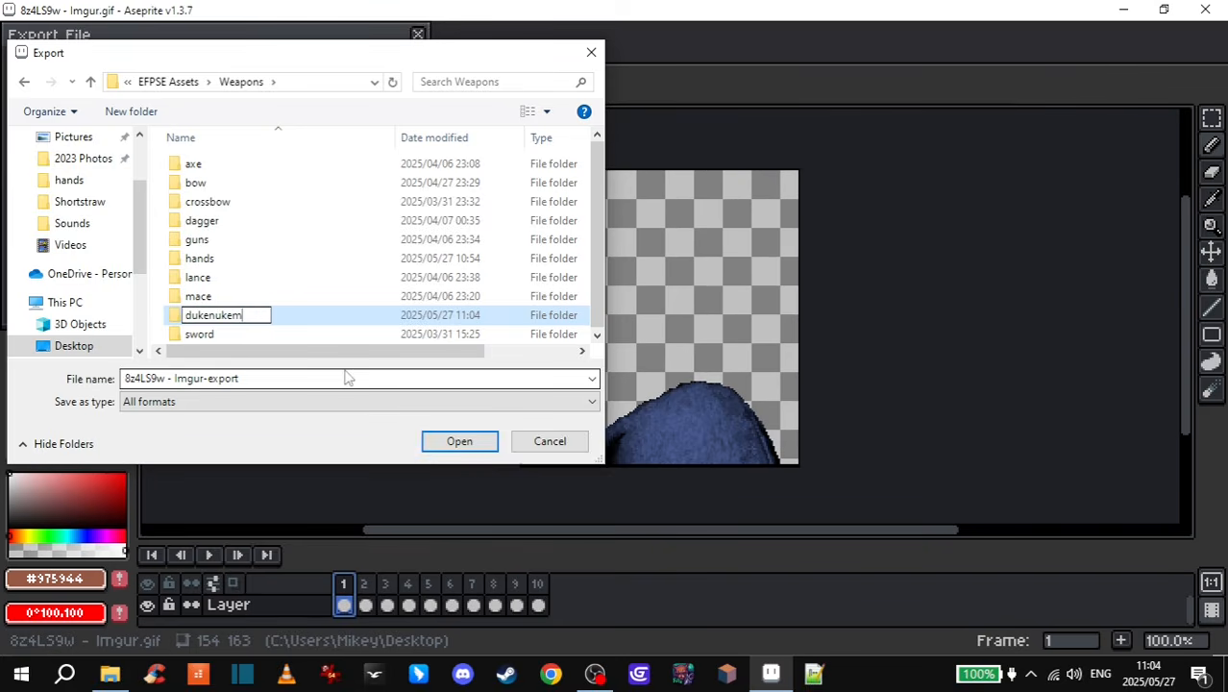
pyautogui.write('boot')
pyautogui.press('Return')
pyautogui.press('Return')
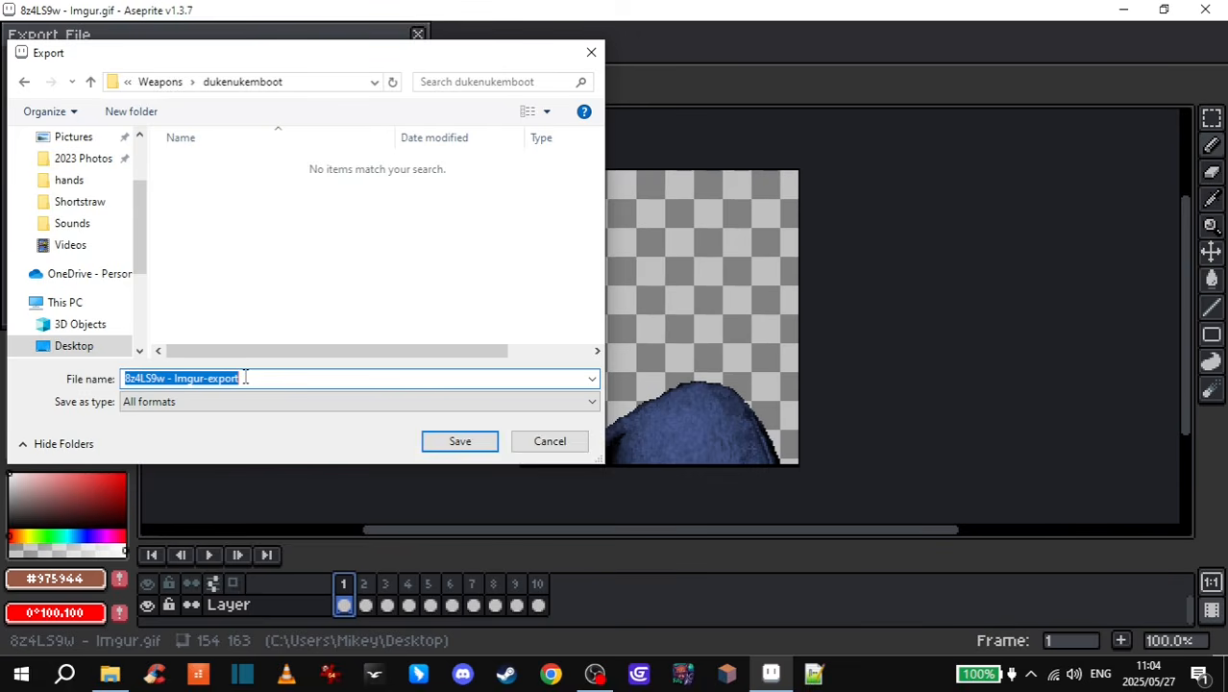
# - Export the kick animation's frames in PNG format with the file name kick0
pyautogui.write('kick0')
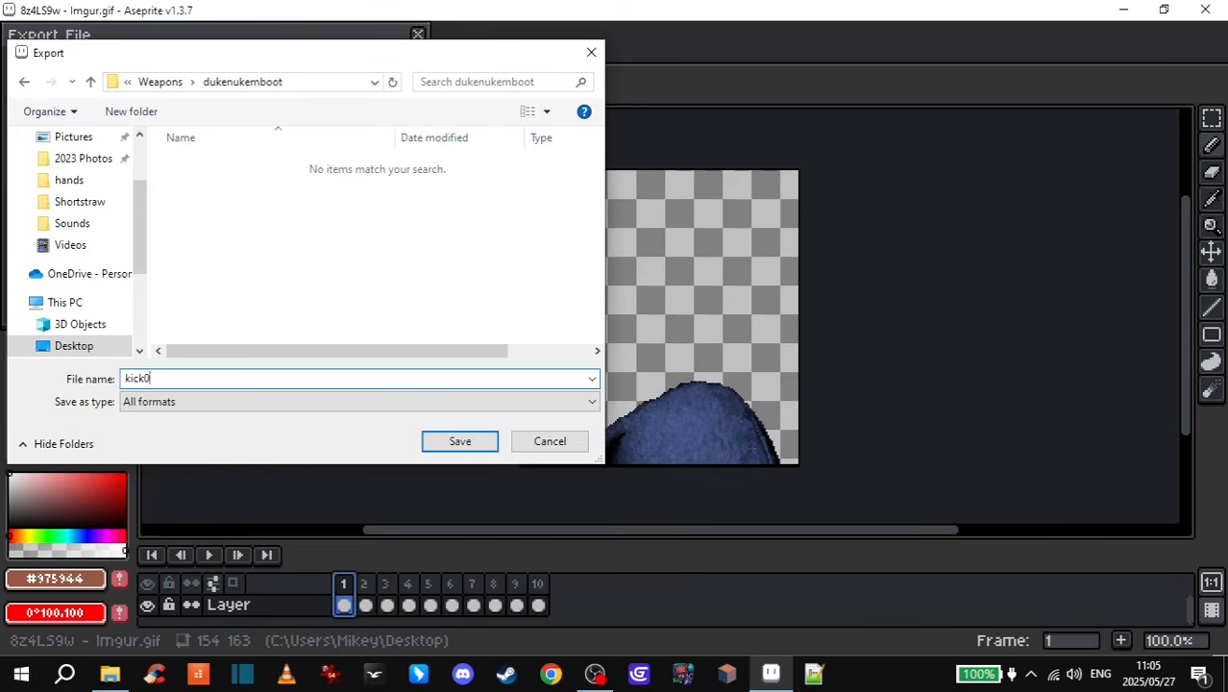
pyautogui.click(288, 401)
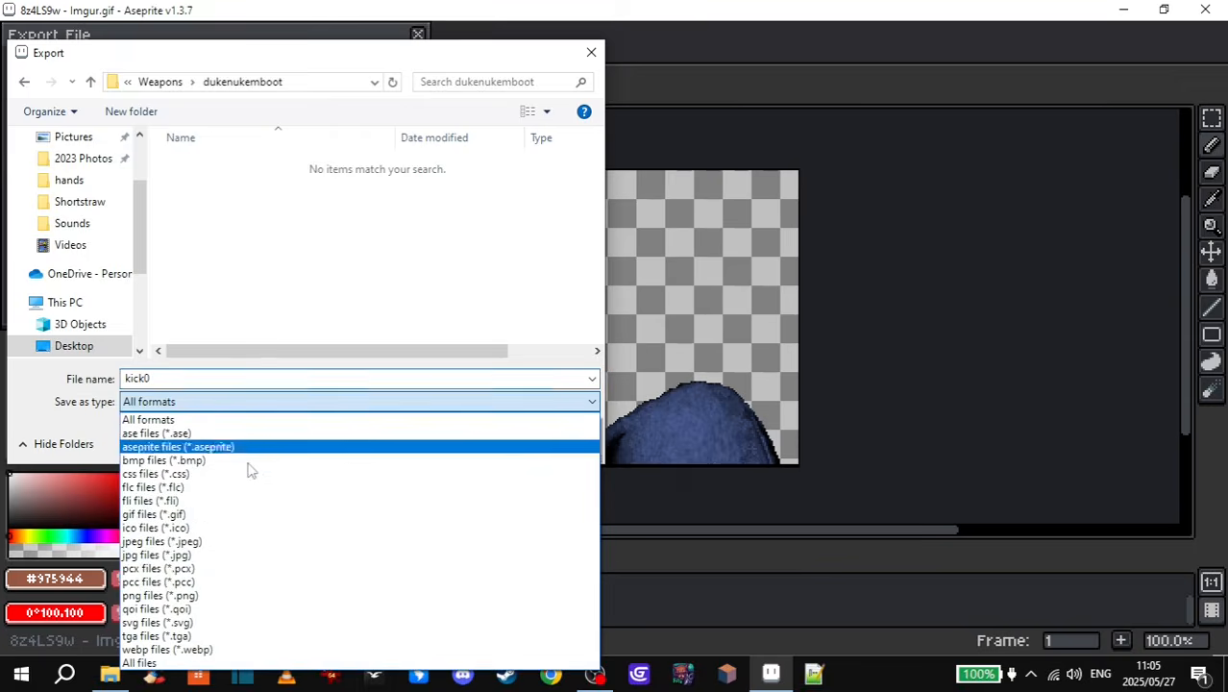
pyautogui.click(183, 596)
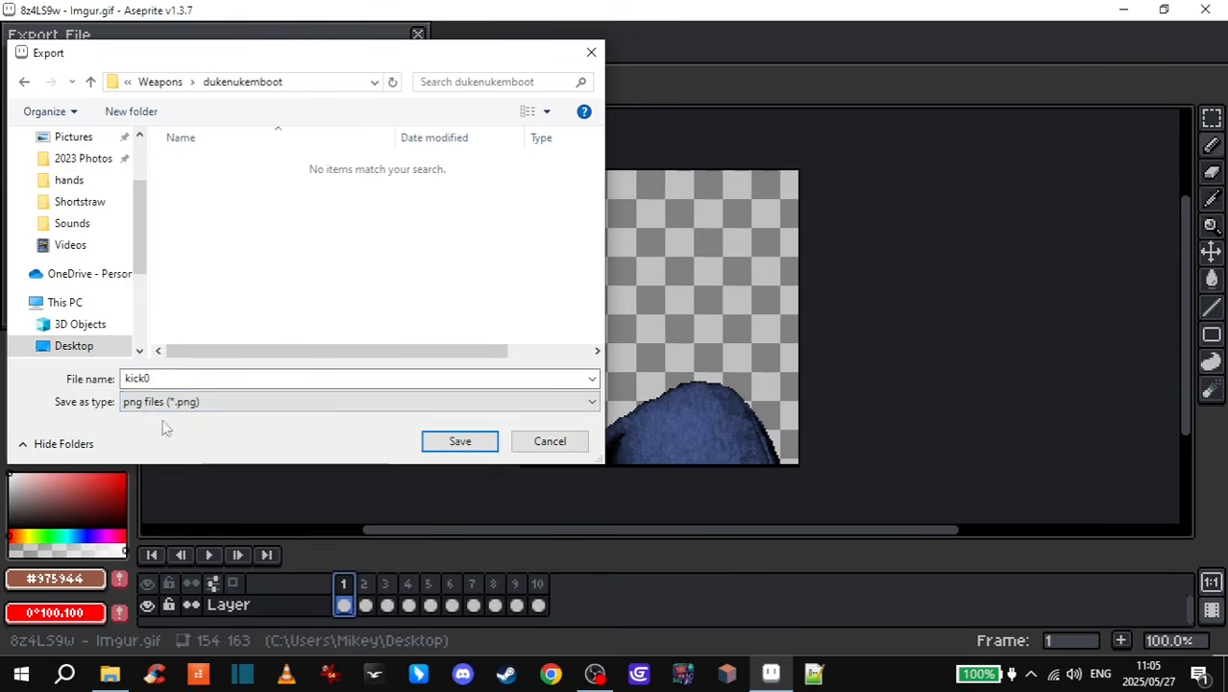
pyautogui.click(466, 438)
pyautogui.click(240, 273)
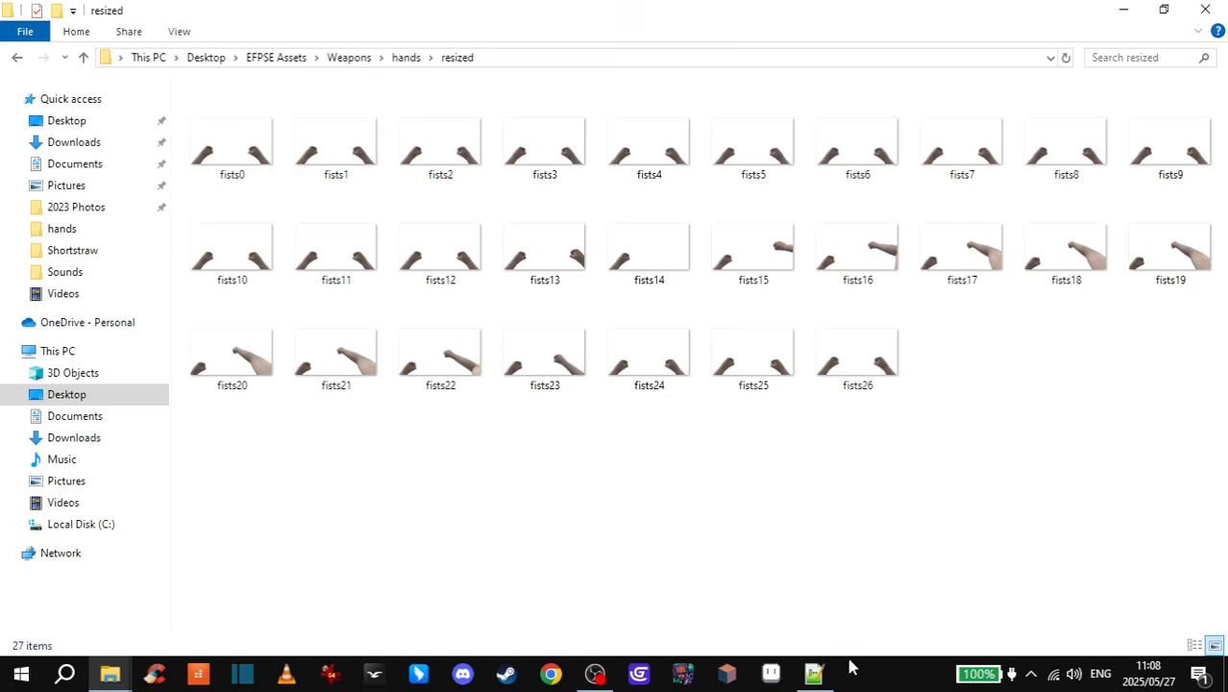
# - Switch to Notepad++ and examine how the first line of SWORD.states declares the image name and frame numbers
pyautogui.click(814, 672)
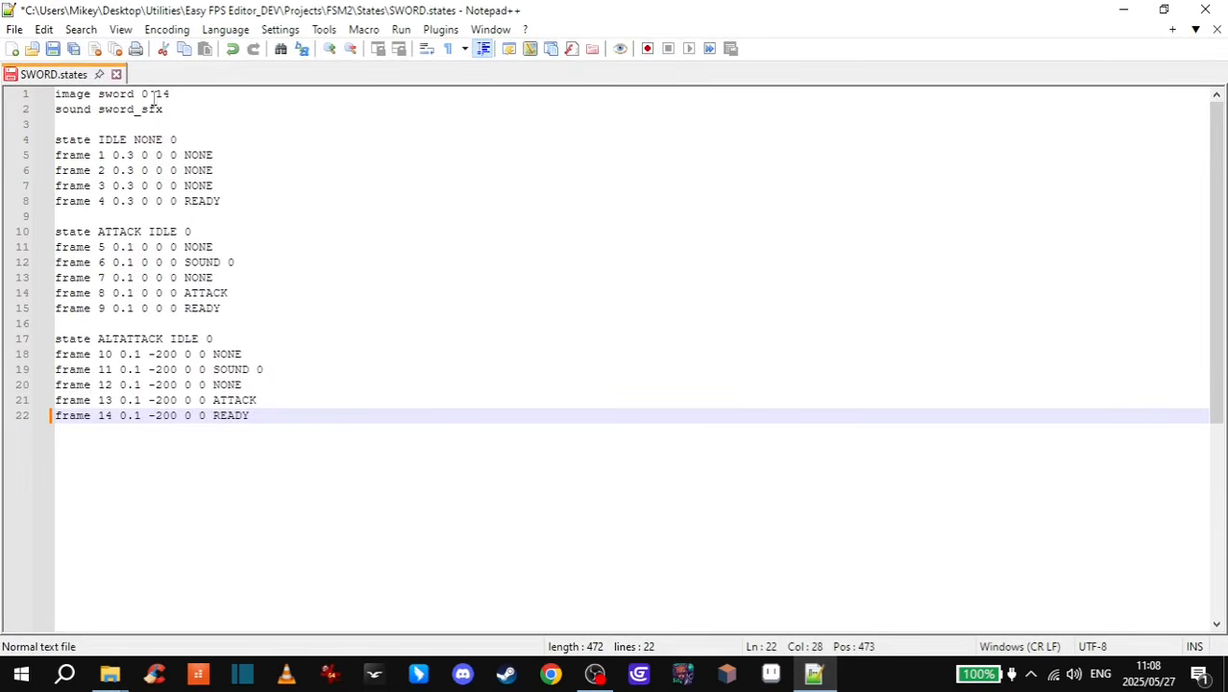
pyautogui.click(93, 94)
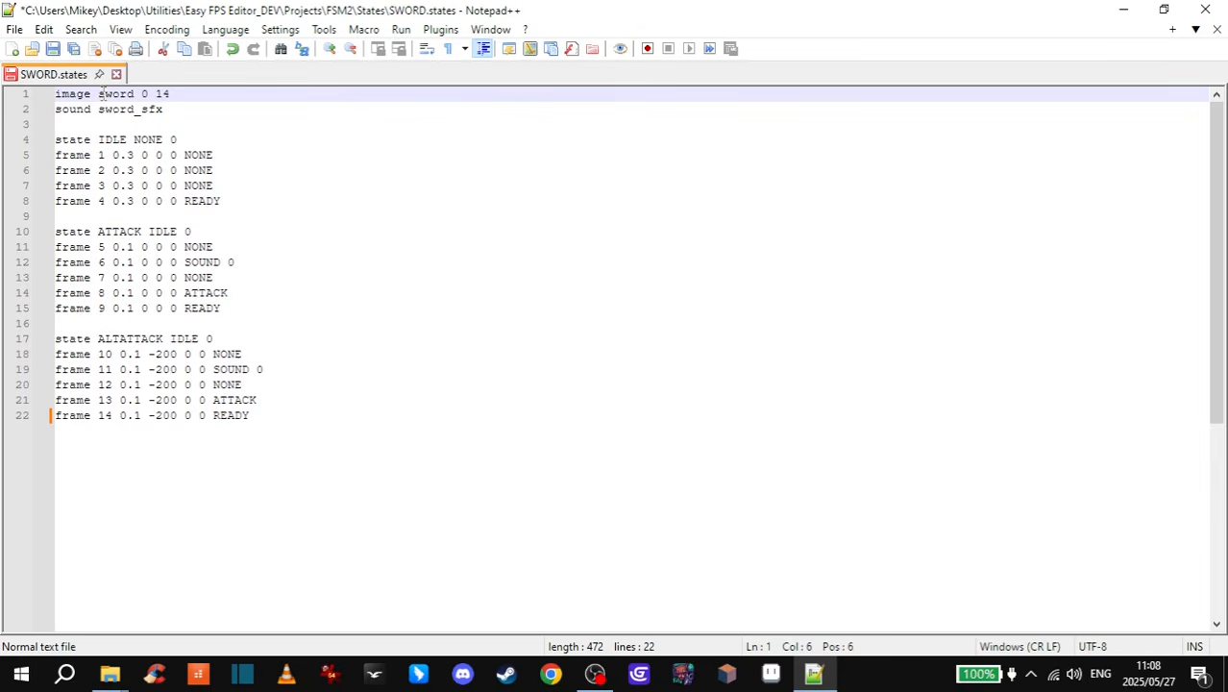
pyautogui.moveTo(103, 91); pyautogui.dragTo(123, 100)
pyautogui.click(144, 94)
pyautogui.moveTo(91, 95); pyautogui.dragTo(56, 97)
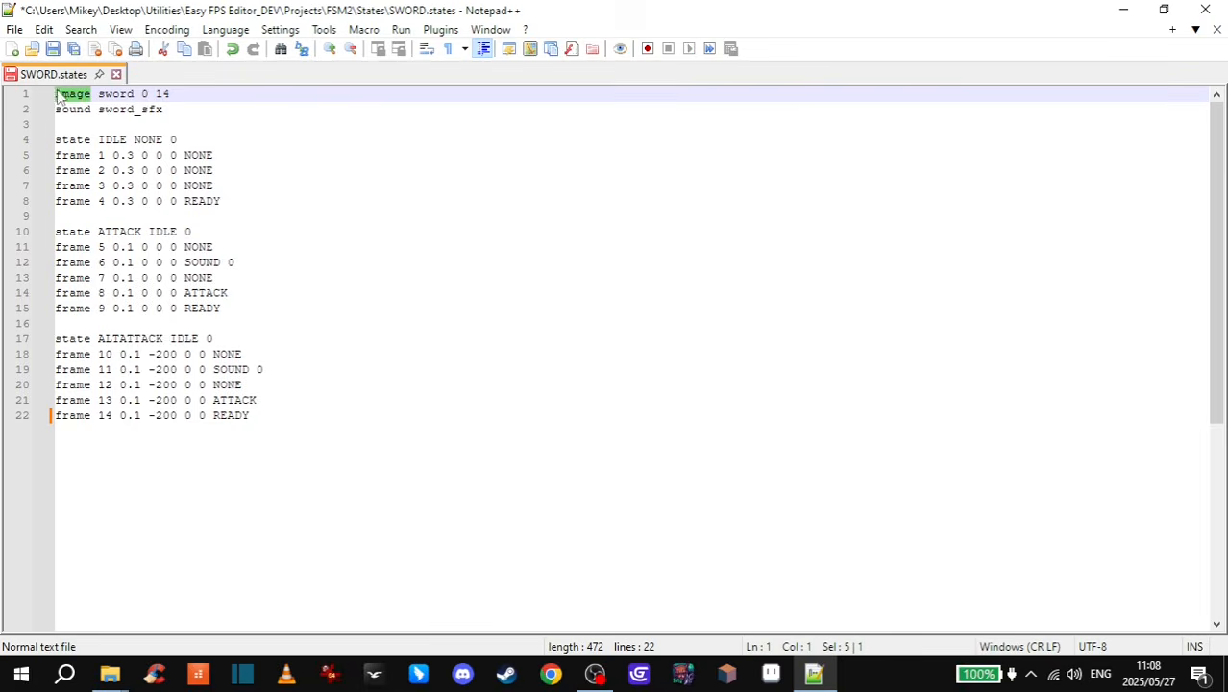
pyautogui.click(200, 99)
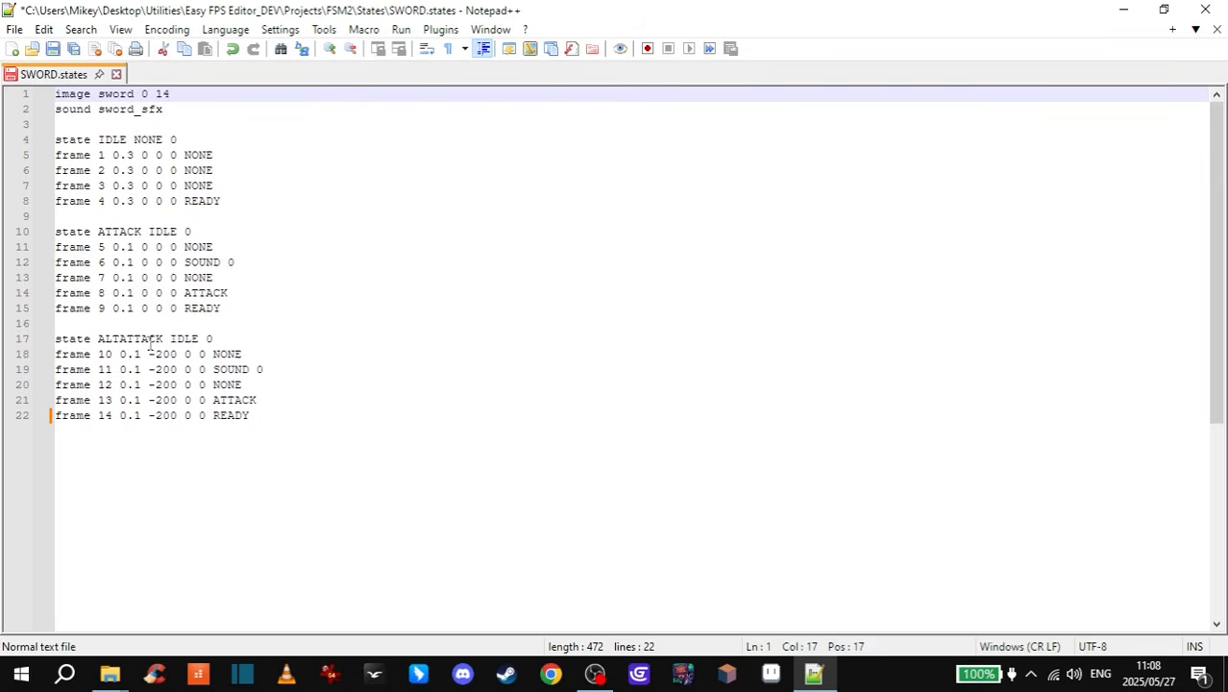
# - Launch Bulk Rename Utility from the Utilities folder and load all the fists images from the resized folder into it
pyautogui.hotkey('alt', 'Tab')
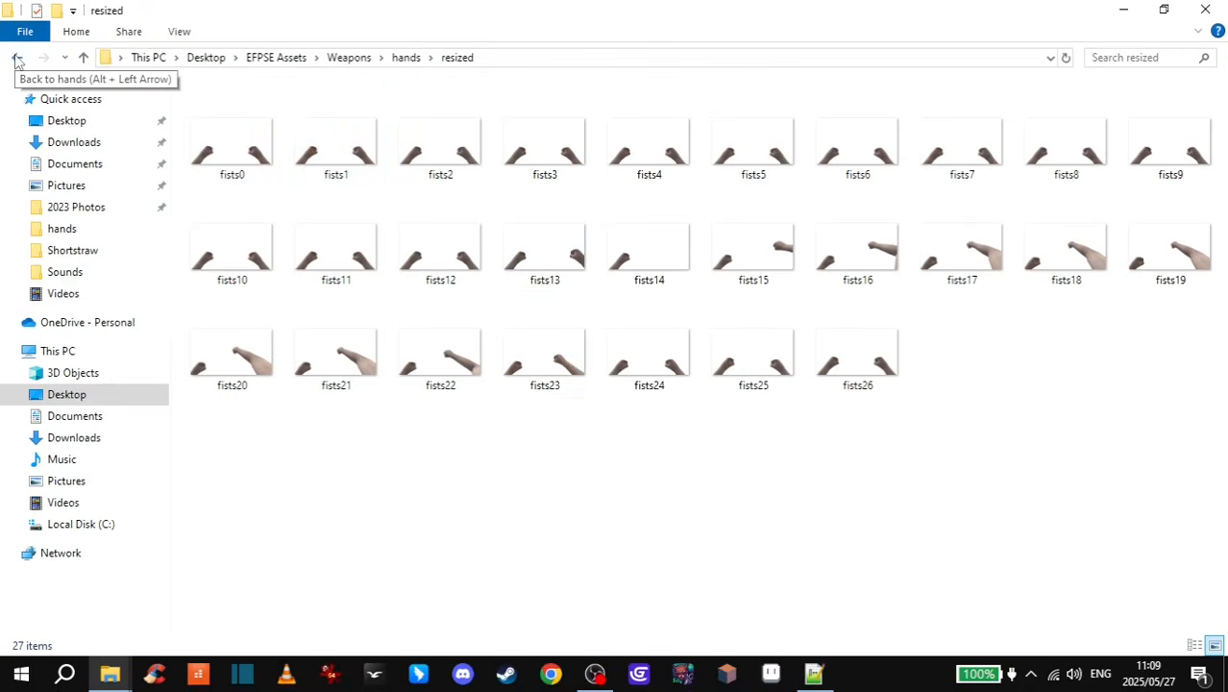
pyautogui.click(117, 680)
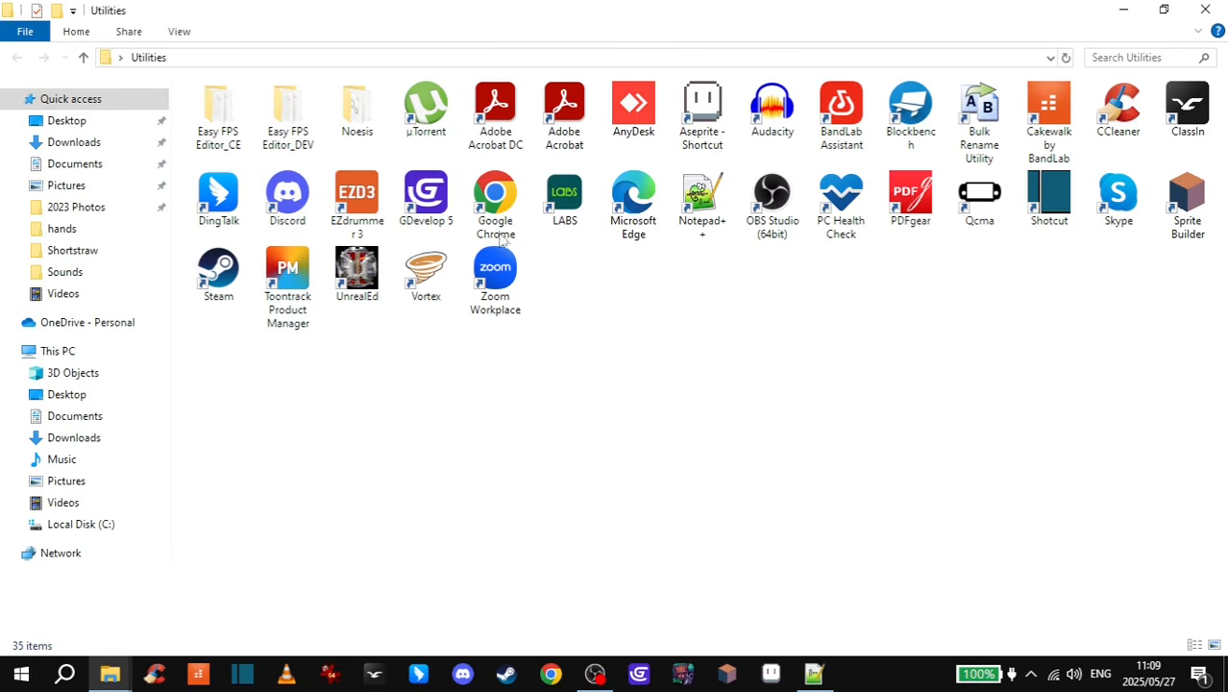
pyautogui.doubleClick(994, 124)
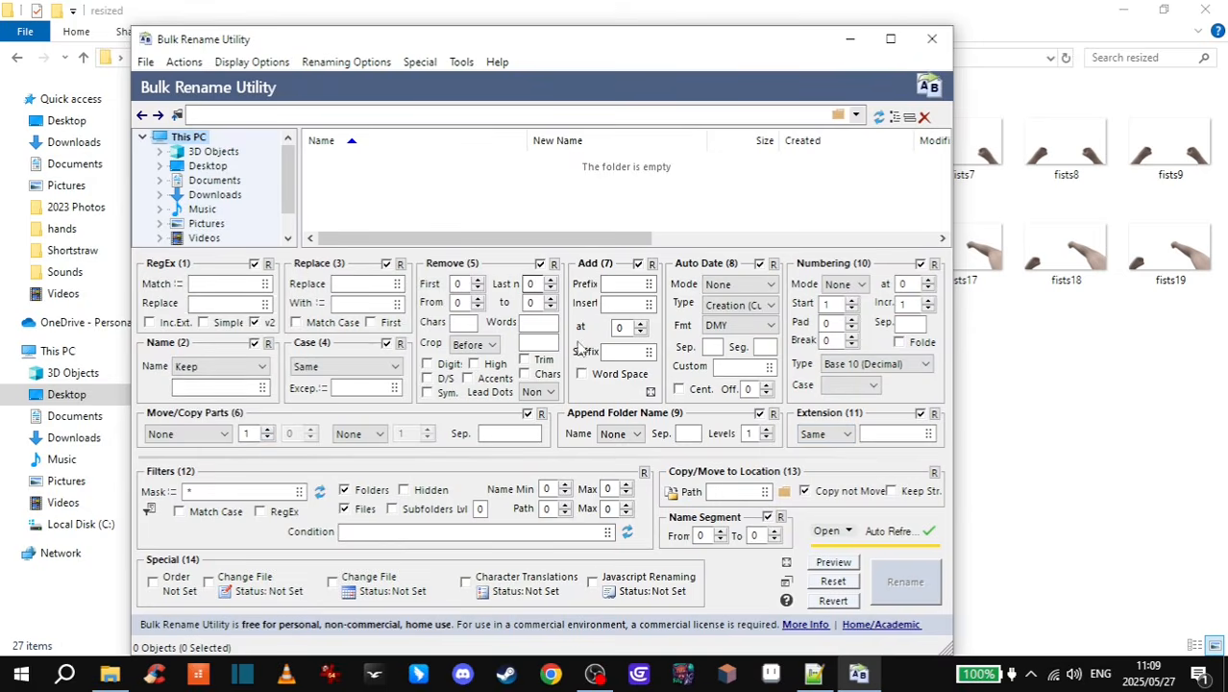
pyautogui.moveTo(492, 49); pyautogui.dragTo(404, 60)
pyautogui.click(958, 22)
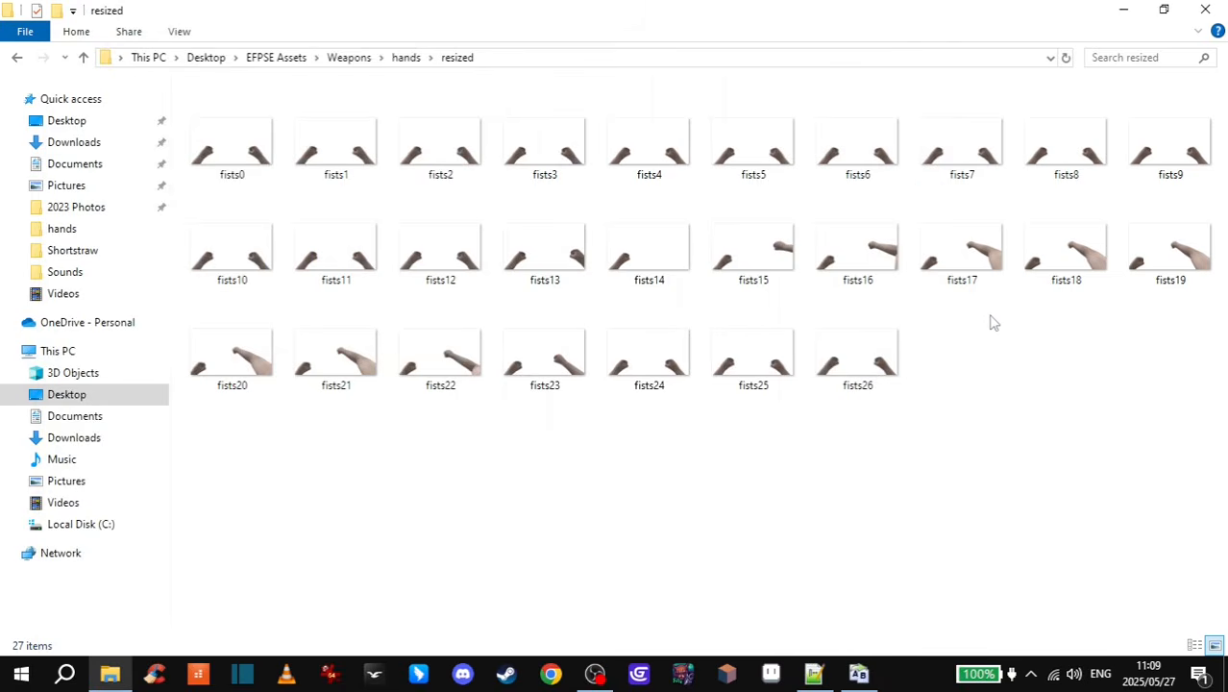
pyautogui.hotkey('ctrl', 'a')
pyautogui.moveTo(207, 183); pyautogui.dragTo(554, 230)
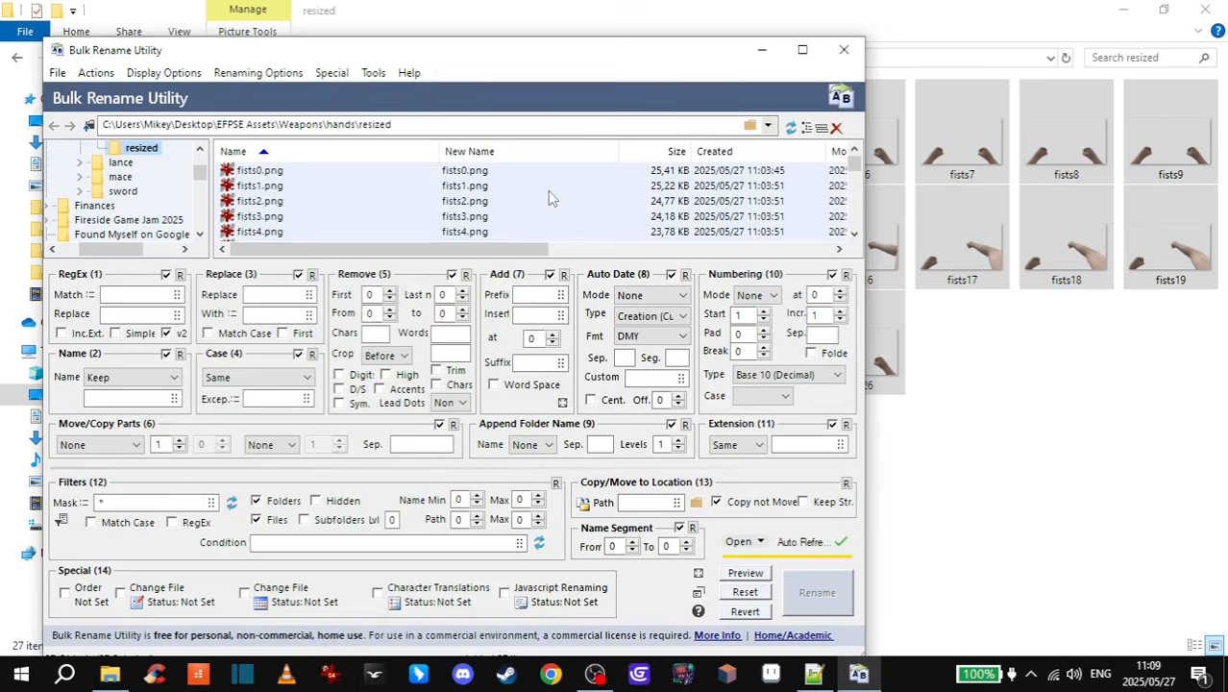
# - Set the renaming to remove the first 7 characters of each file name and add the prefix melee
pyautogui.click(389, 290)
pyautogui.click(389, 290)
pyautogui.click(389, 290)
pyautogui.click(389, 291)
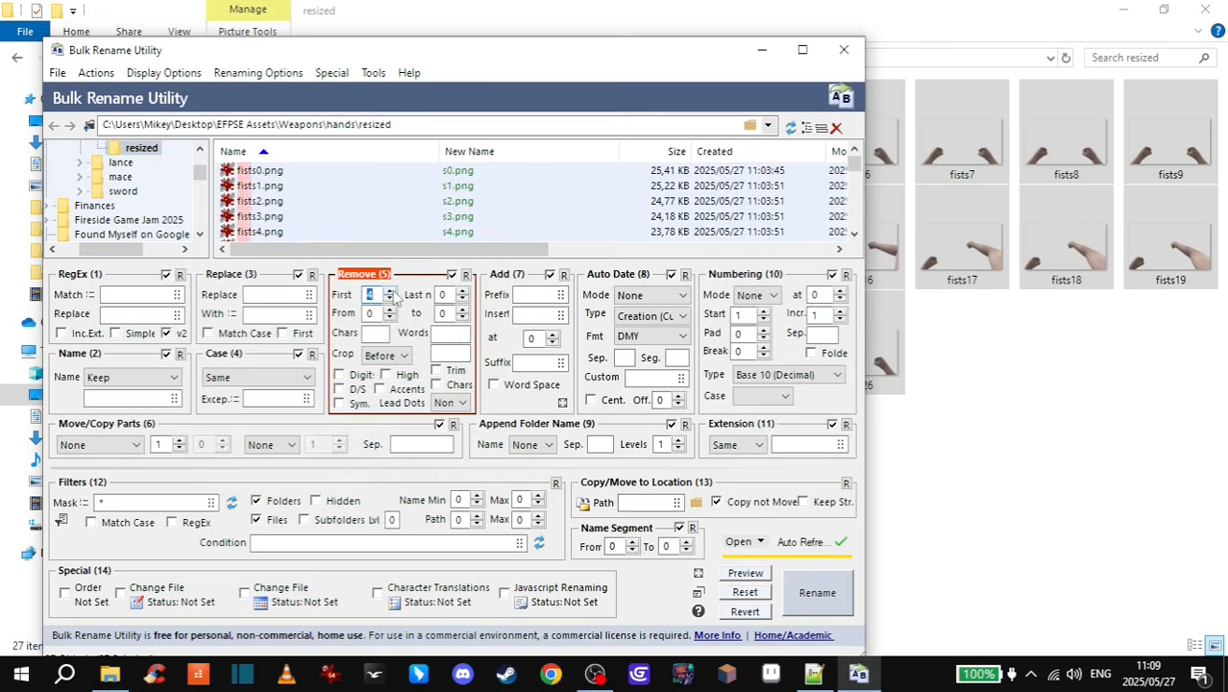
pyautogui.click(390, 291)
pyautogui.click(390, 291)
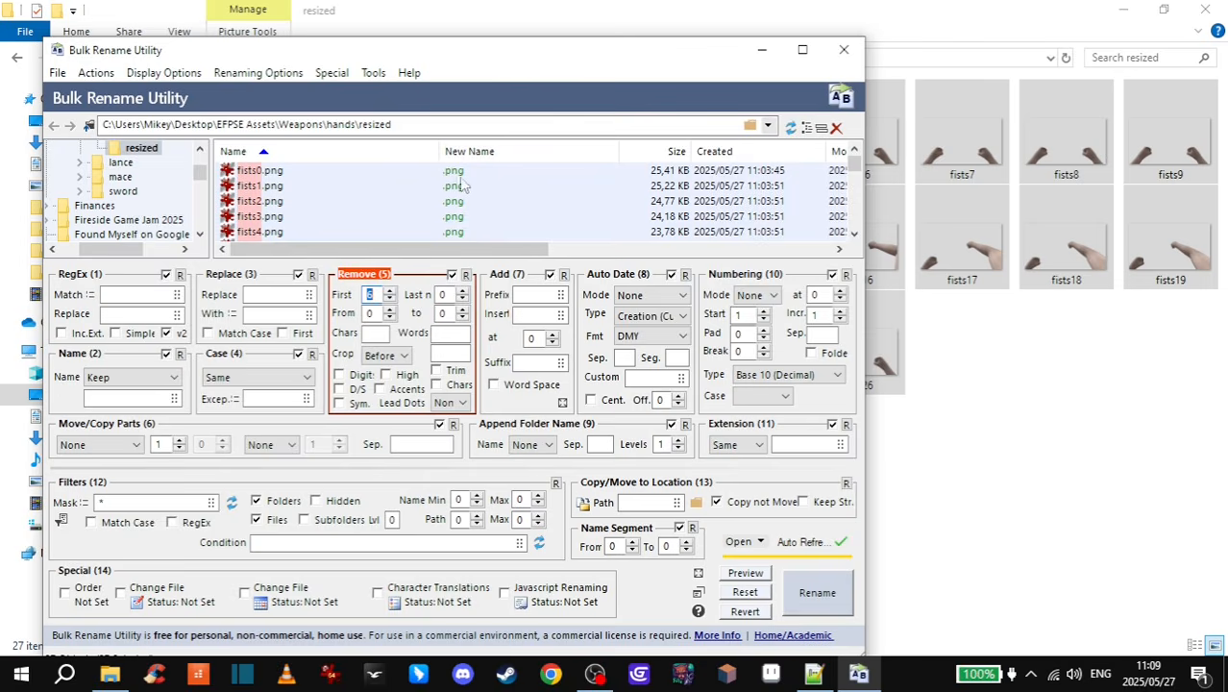
pyautogui.moveTo(852, 160); pyautogui.dragTo(851, 216)
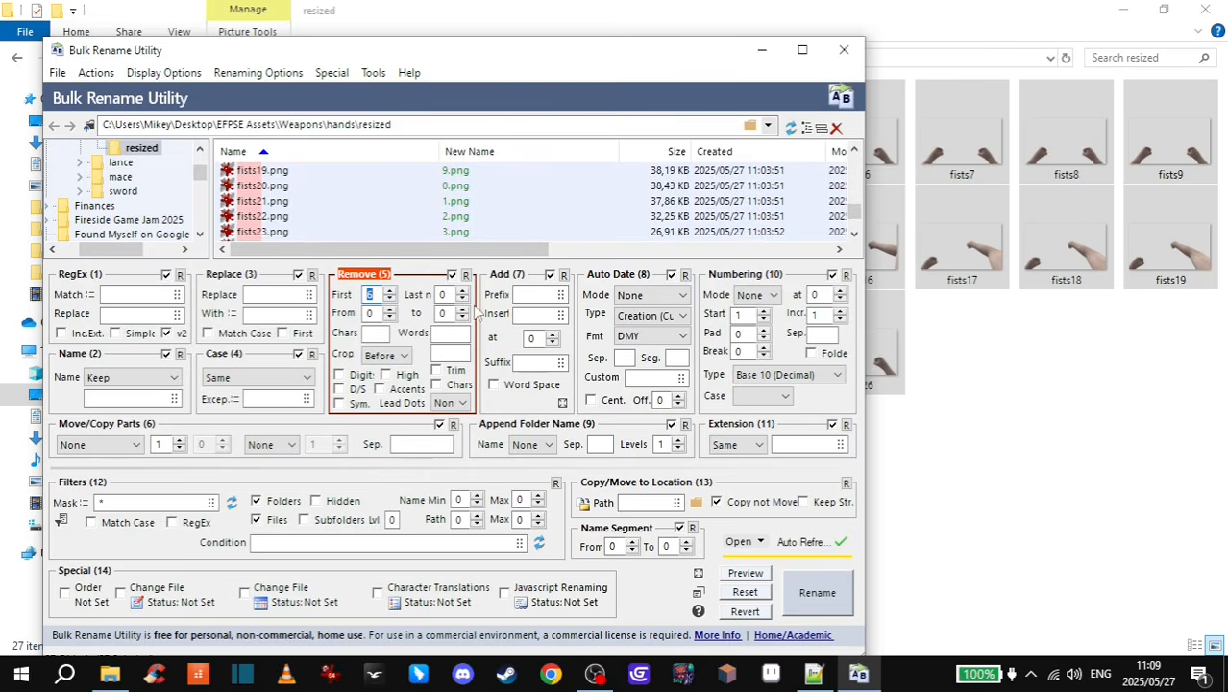
pyautogui.click(390, 292)
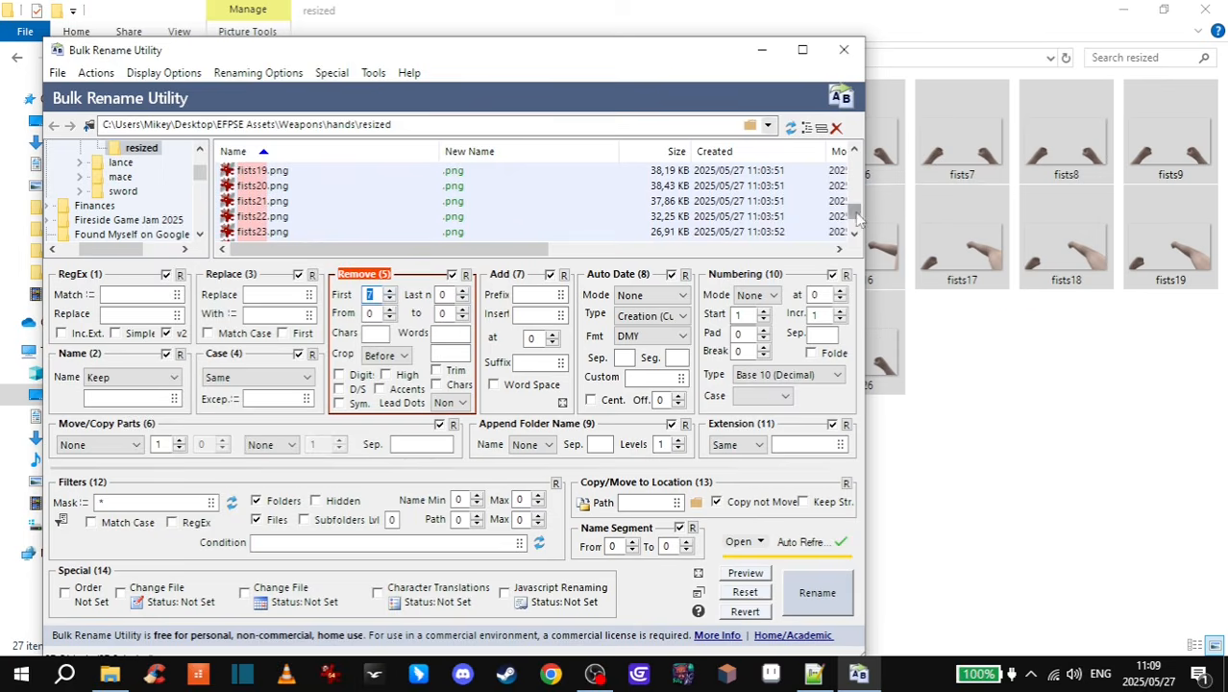
pyautogui.moveTo(852, 217); pyautogui.dragTo(852, 161)
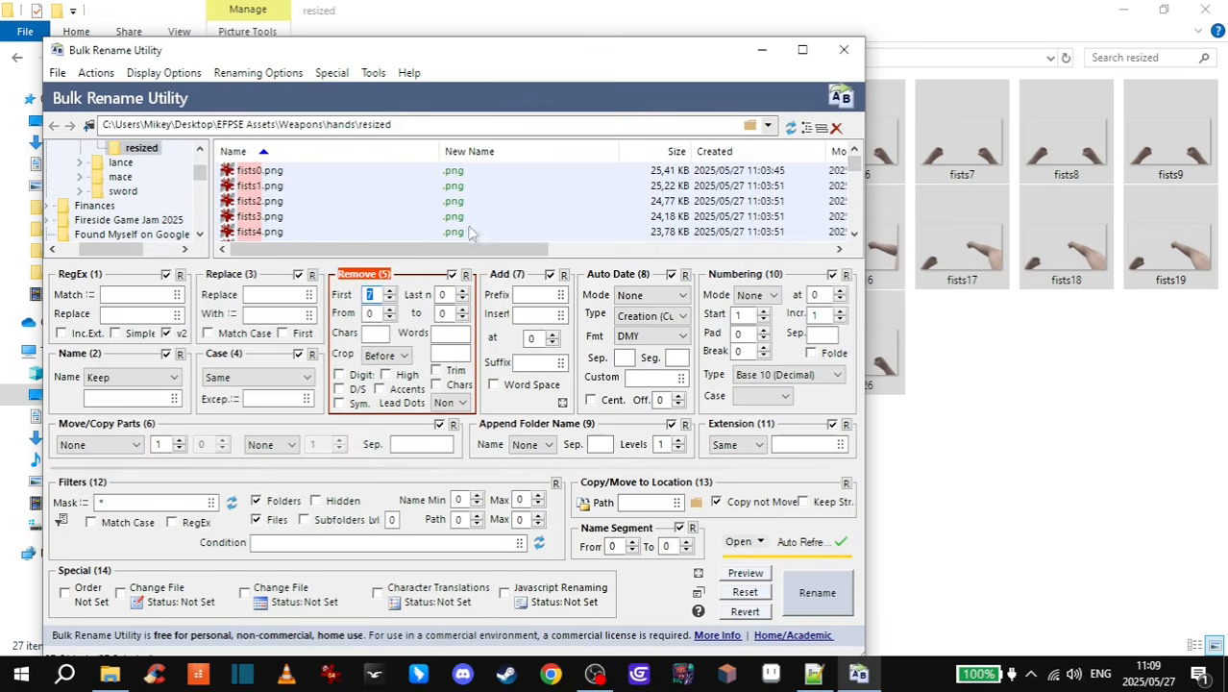
pyautogui.click(527, 295)
pyautogui.write('melee')
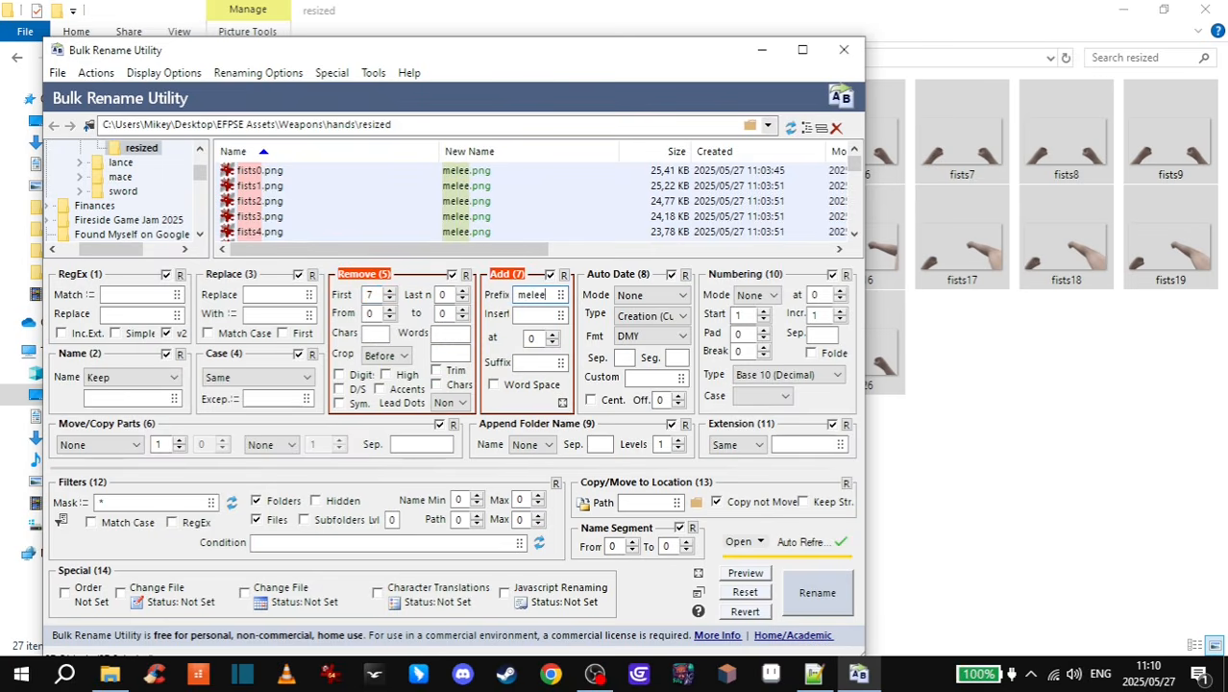
# - Configure the numbering to insert a counter starting at 0 at position 5 of each new file name
pyautogui.click(763, 313)
pyautogui.click(763, 320)
pyautogui.click(840, 298)
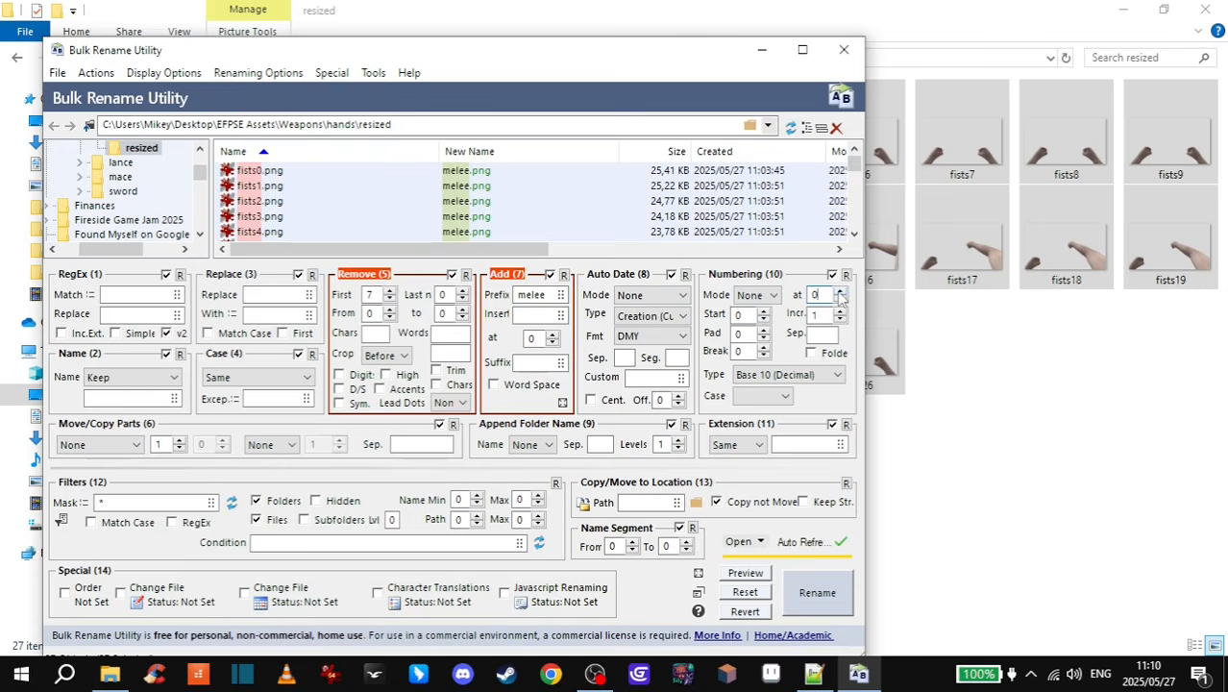
pyautogui.click(840, 295)
pyautogui.click(840, 295)
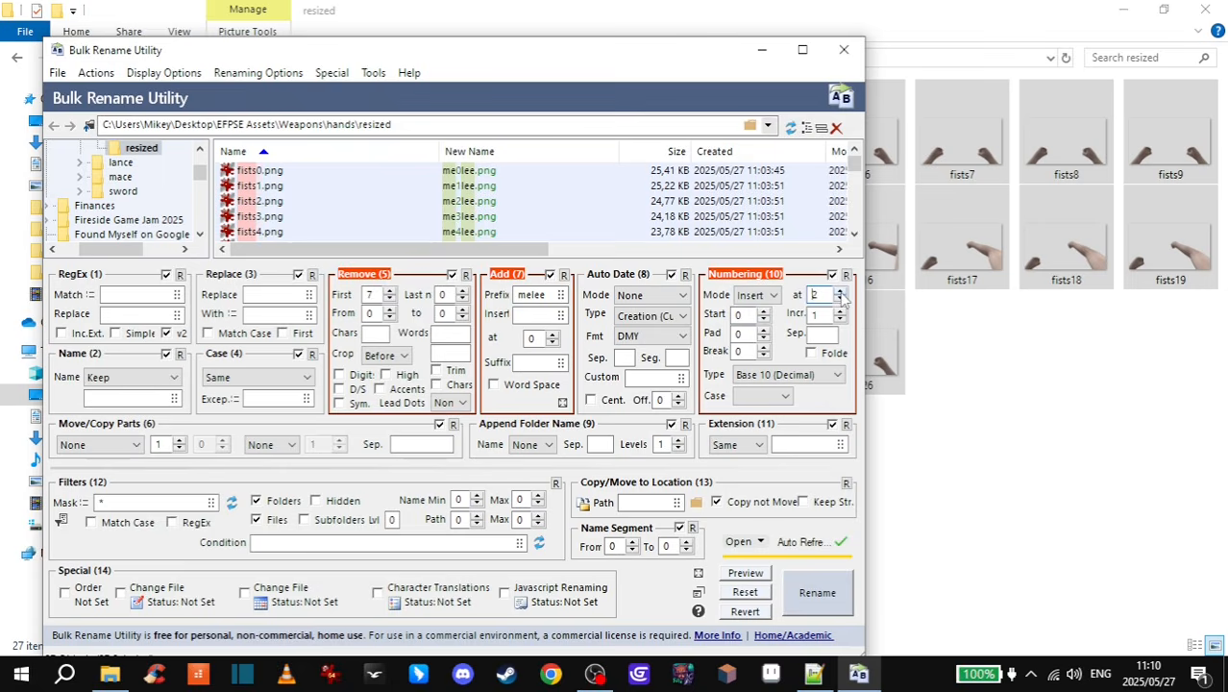
pyautogui.click(840, 295)
pyautogui.click(839, 295)
pyautogui.click(840, 295)
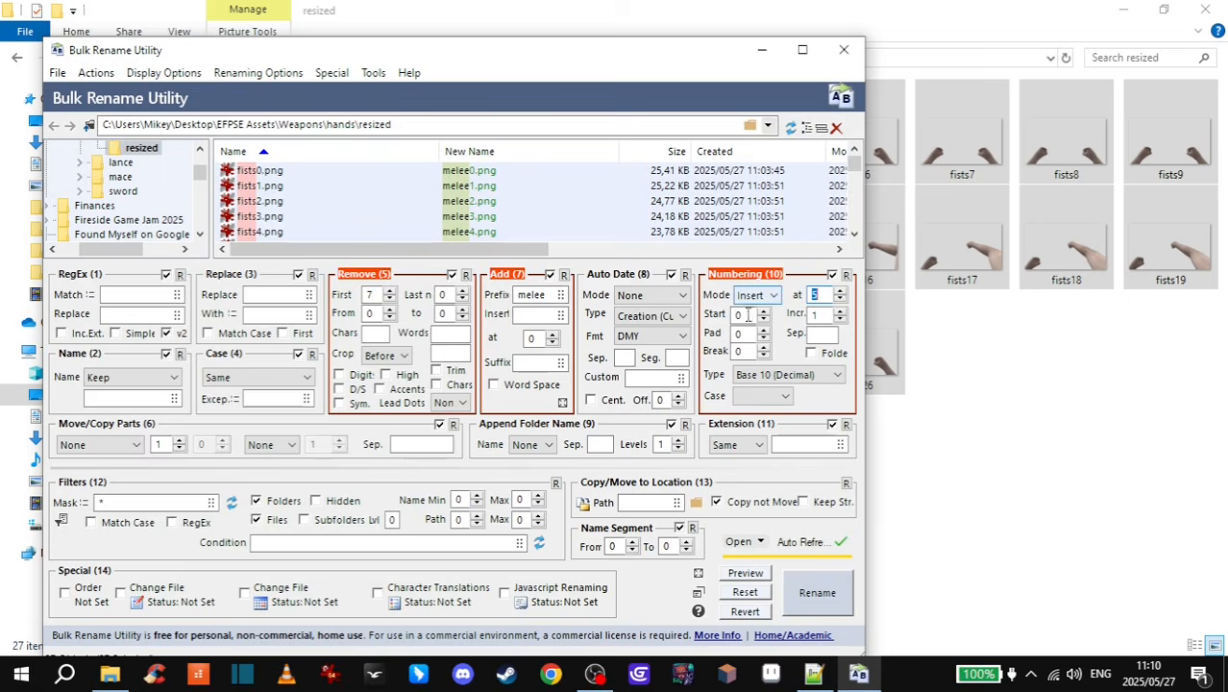
# - Check the end of the new name list, rename all the fists images, and minimize the utility
pyautogui.moveTo(854, 171); pyautogui.dragTo(853, 231)
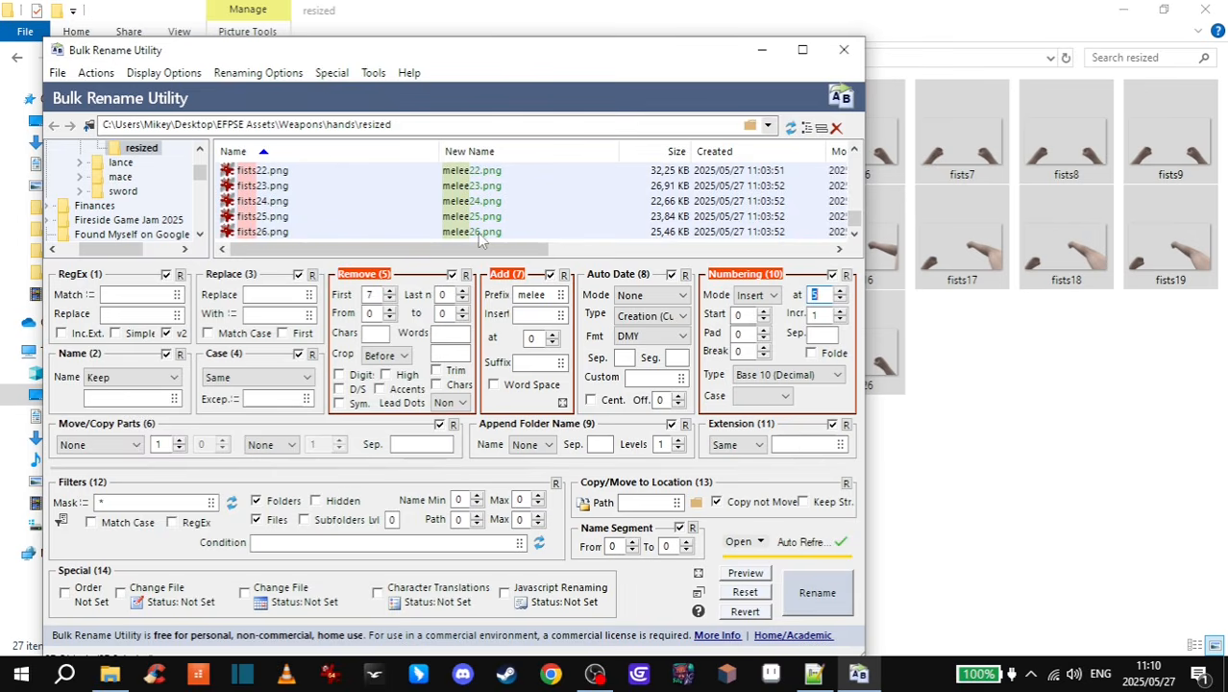
pyautogui.click(800, 604)
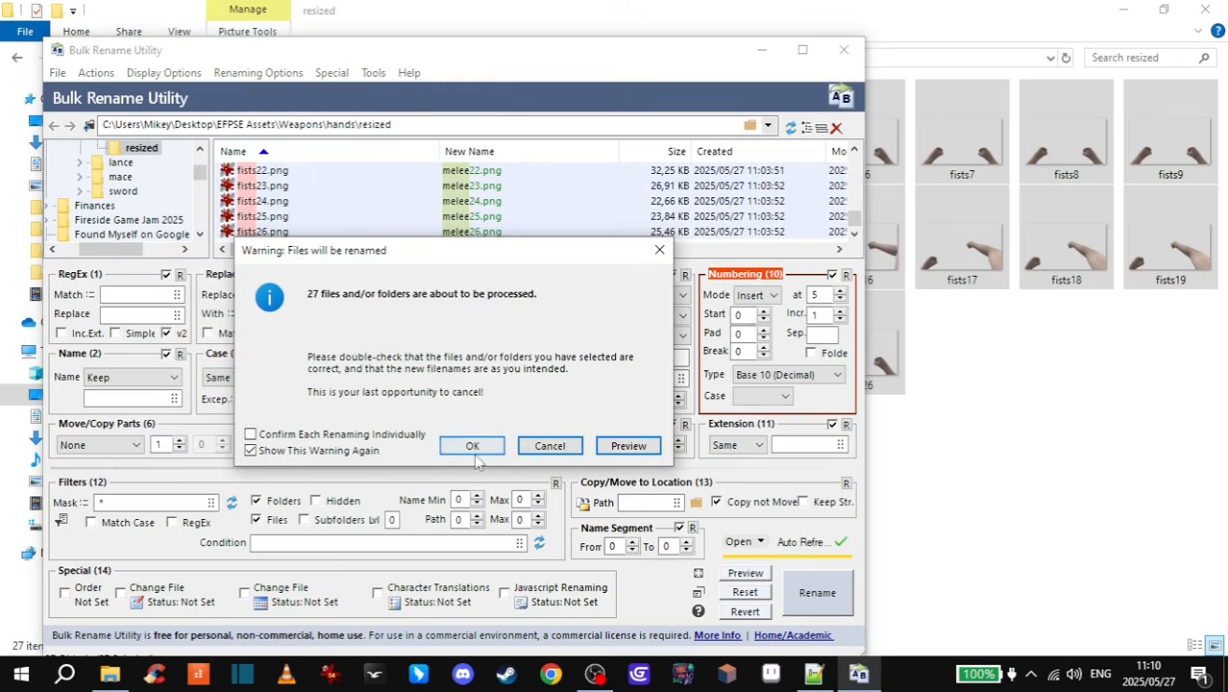
pyautogui.click(474, 451)
pyautogui.click(623, 447)
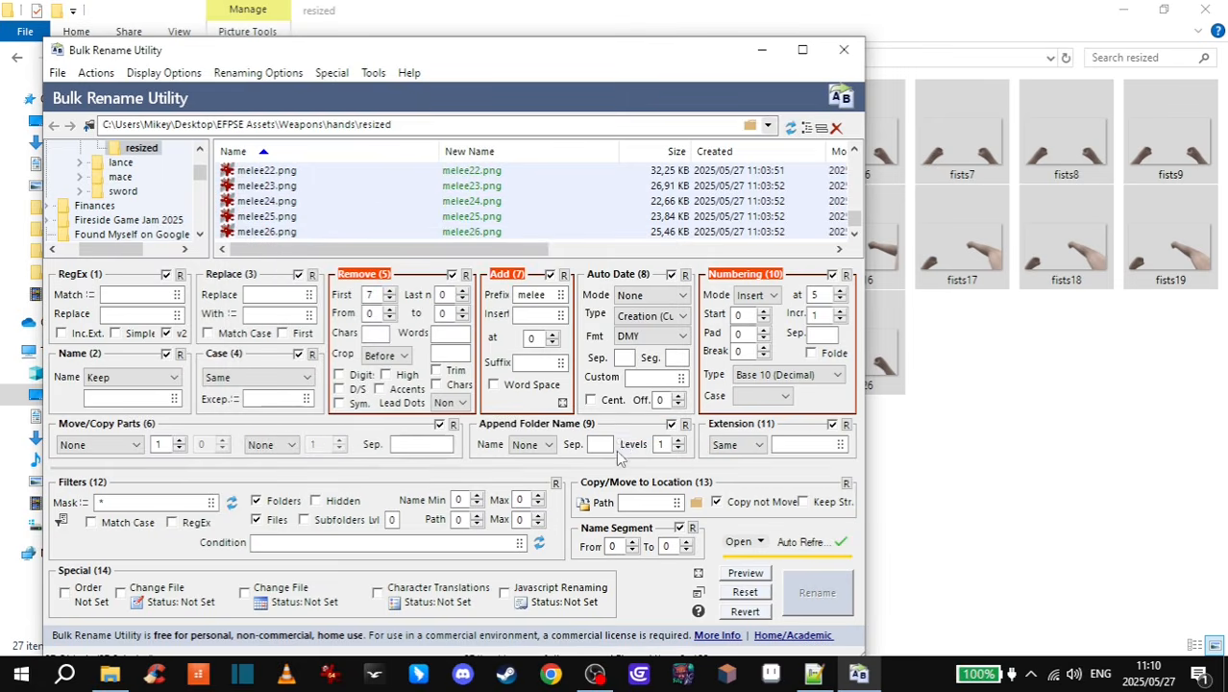
pyautogui.click(836, 128)
pyautogui.click(761, 49)
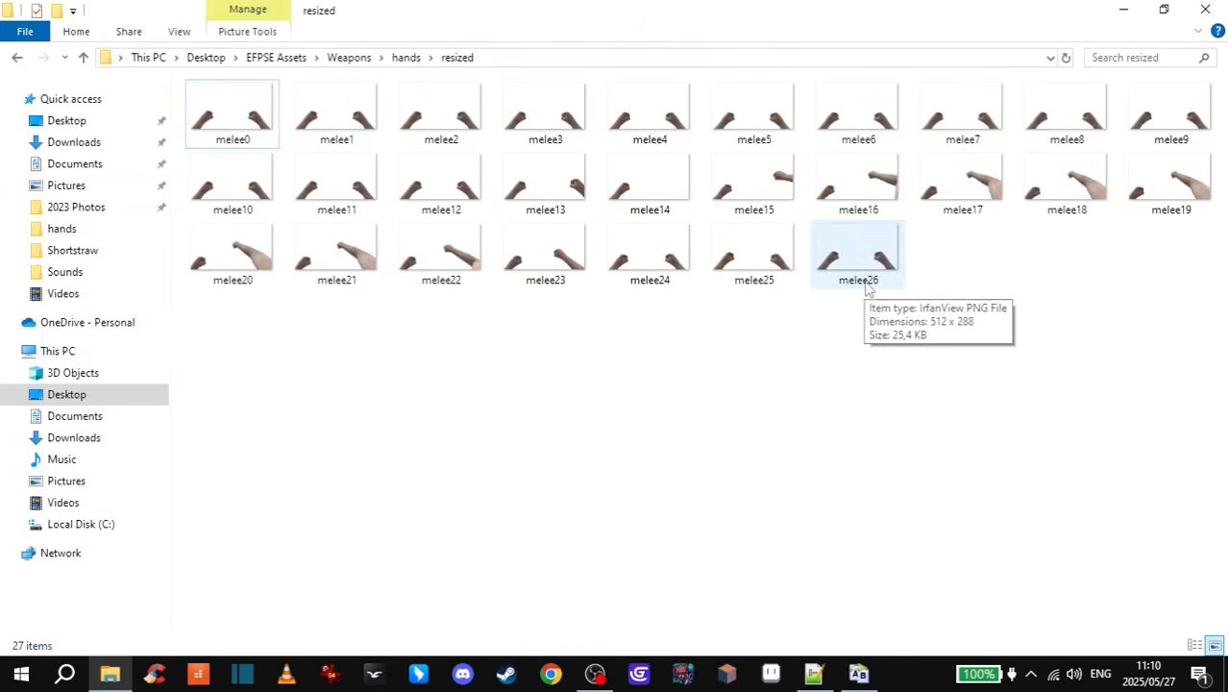
# - Load all the kick images from the dukenukemboot folder into Bulk Rename Utility
pyautogui.click(16, 58)
pyautogui.click(17, 57)
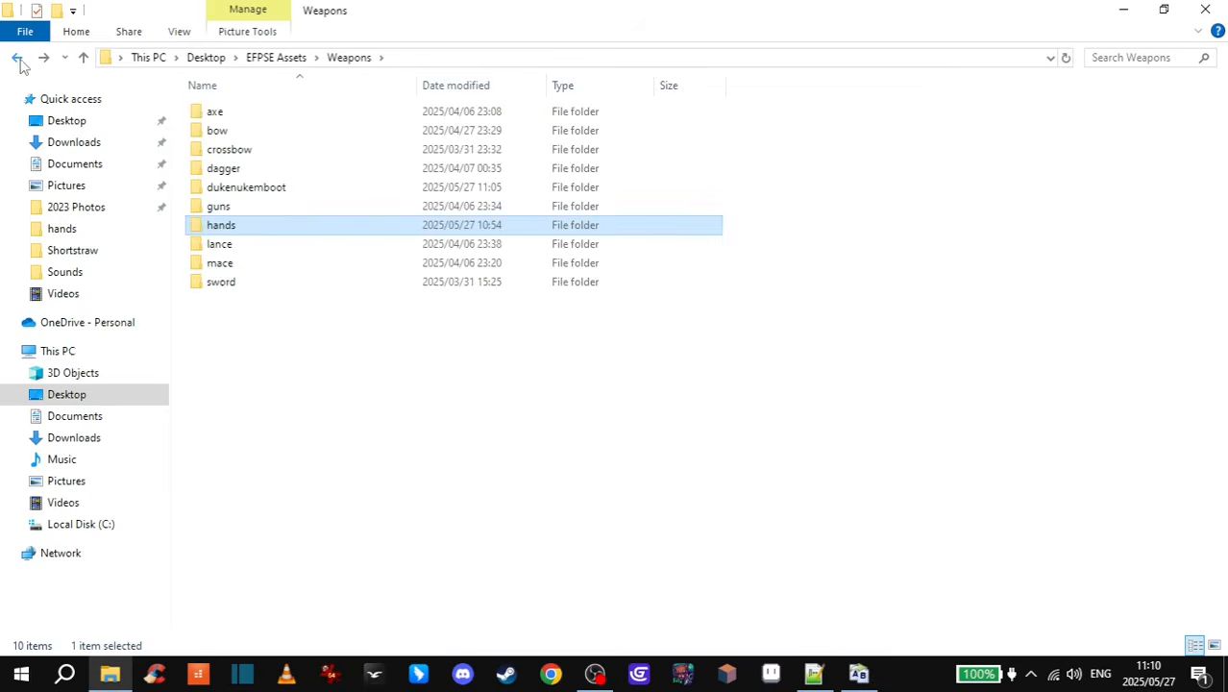
pyautogui.doubleClick(244, 190)
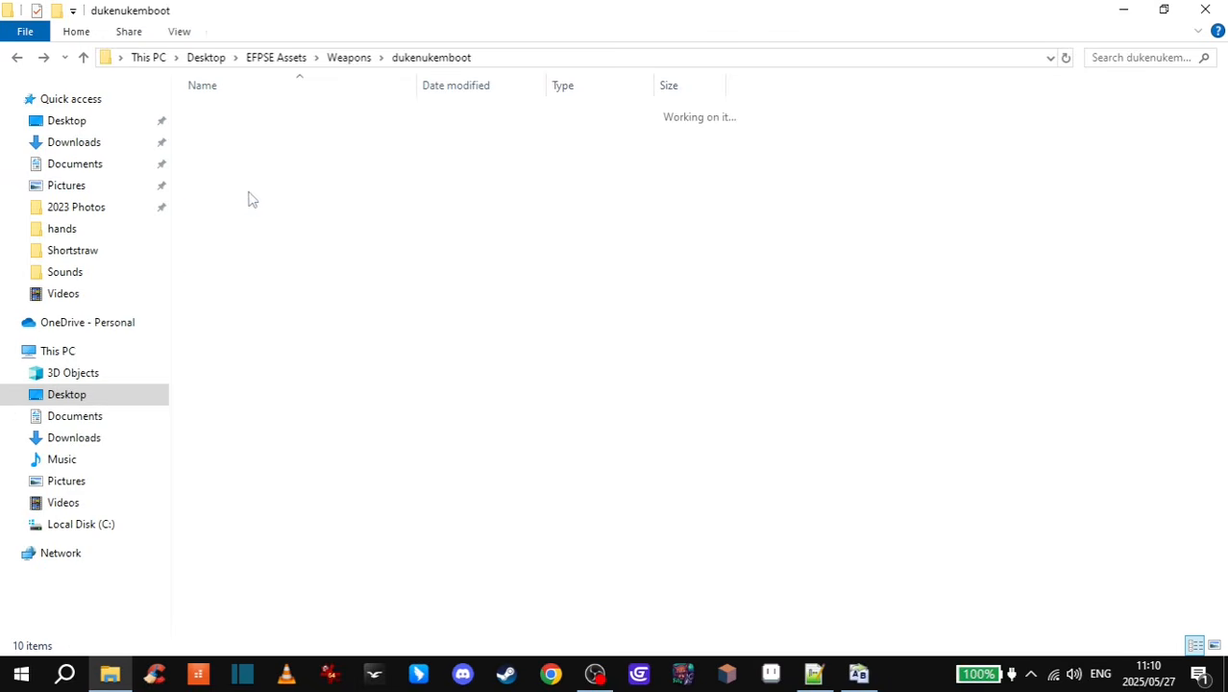
pyautogui.hotkey('ctrl', 'a')
pyautogui.moveTo(243, 154); pyautogui.dragTo(498, 213)
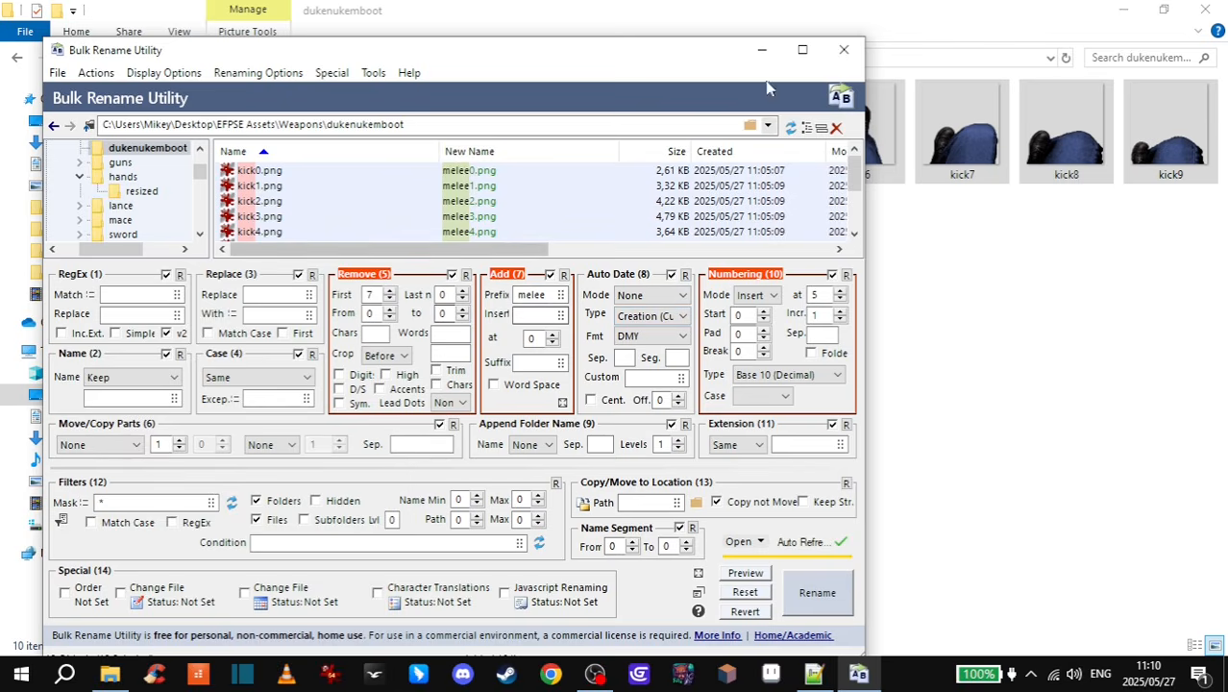
pyautogui.moveTo(858, 180)
pyautogui.mouseDown()
pyautogui.moveTo(857, 234)
pyautogui.moveTo(852, 161)
pyautogui.mouseUp()
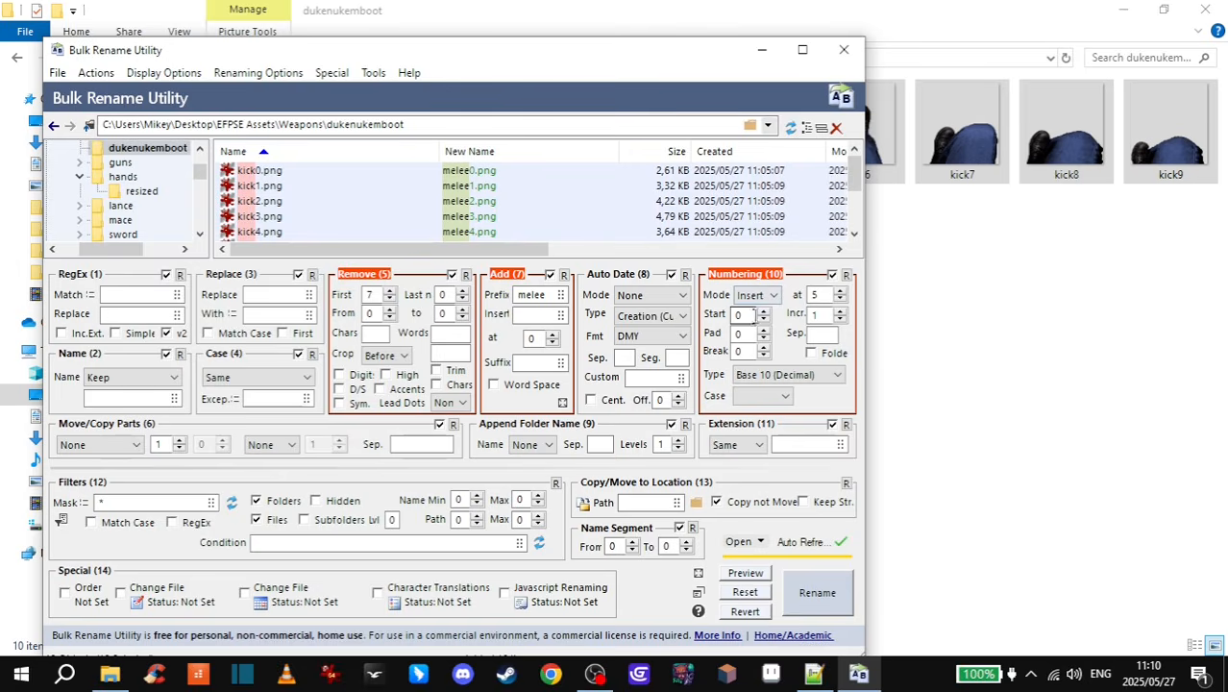
# - Check the last melee image in the resized folder and set the kick images' numbering to start at 27
pyautogui.doubleClick(742, 315)
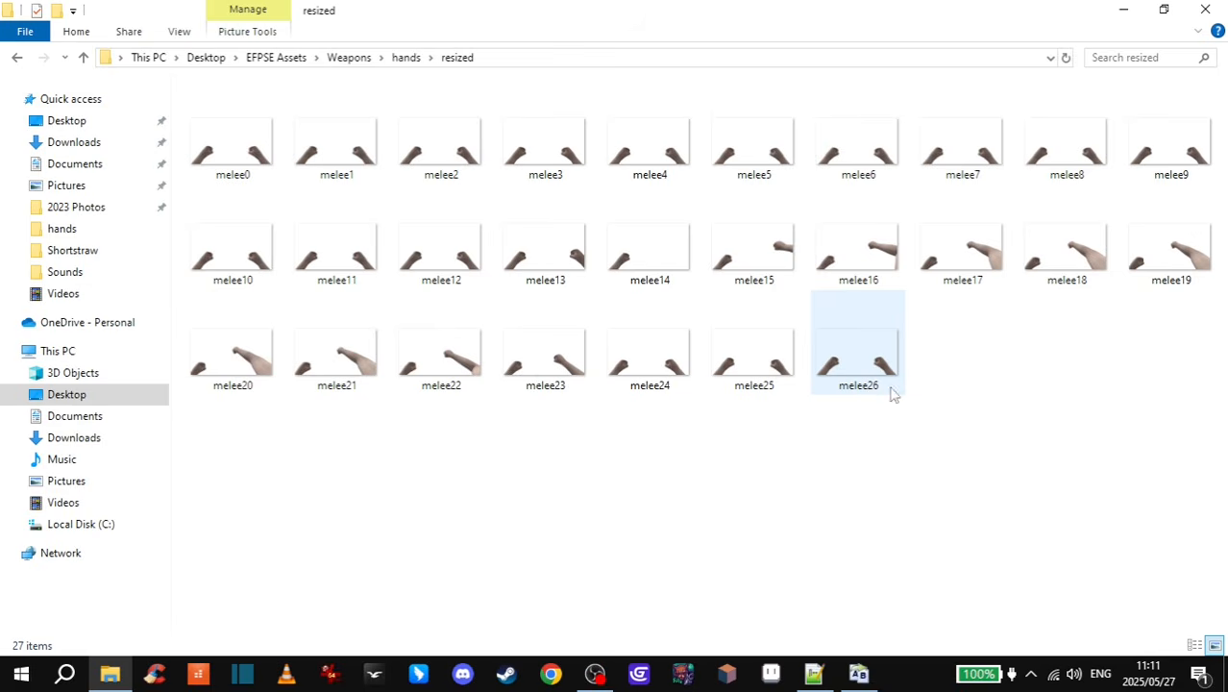
pyautogui.click(859, 673)
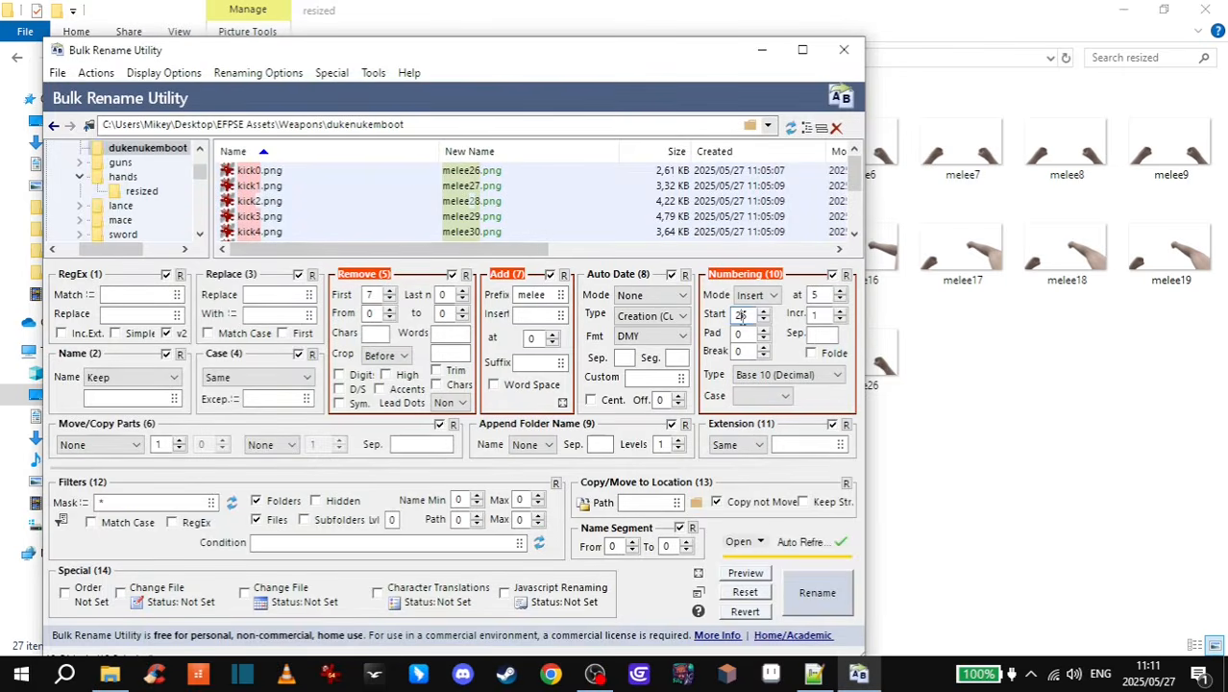
pyautogui.press('BackSpace')
pyautogui.write('7')
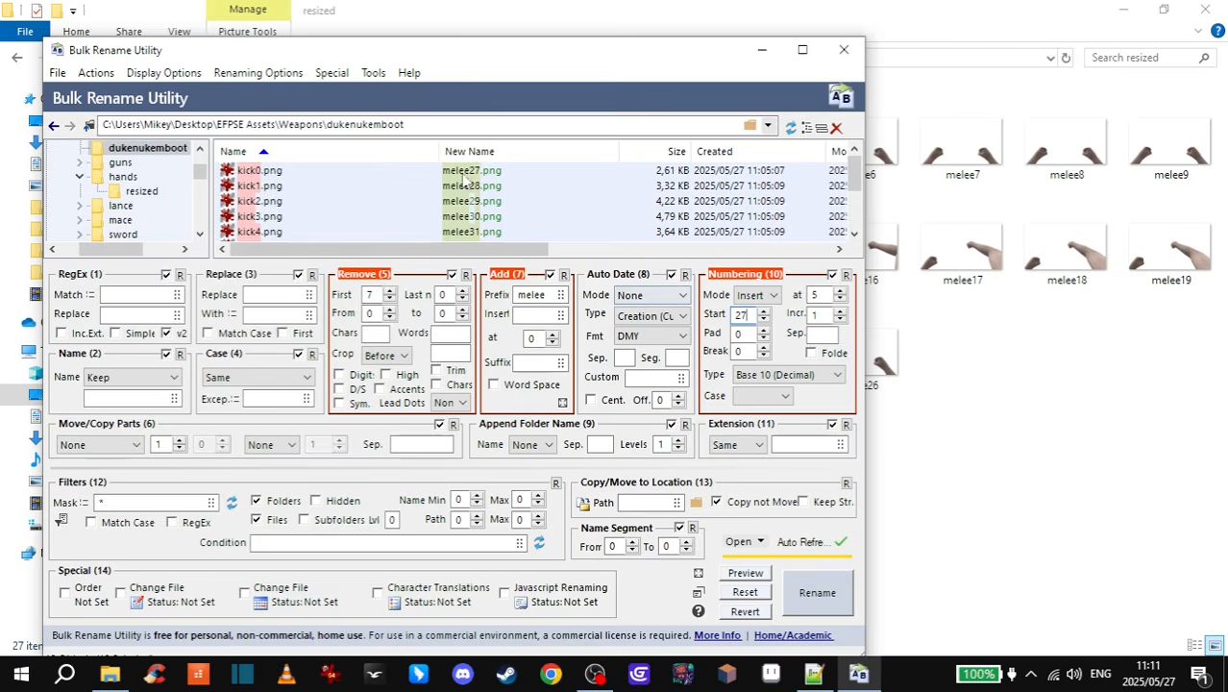
pyautogui.moveTo(854, 178); pyautogui.dragTo(856, 221)
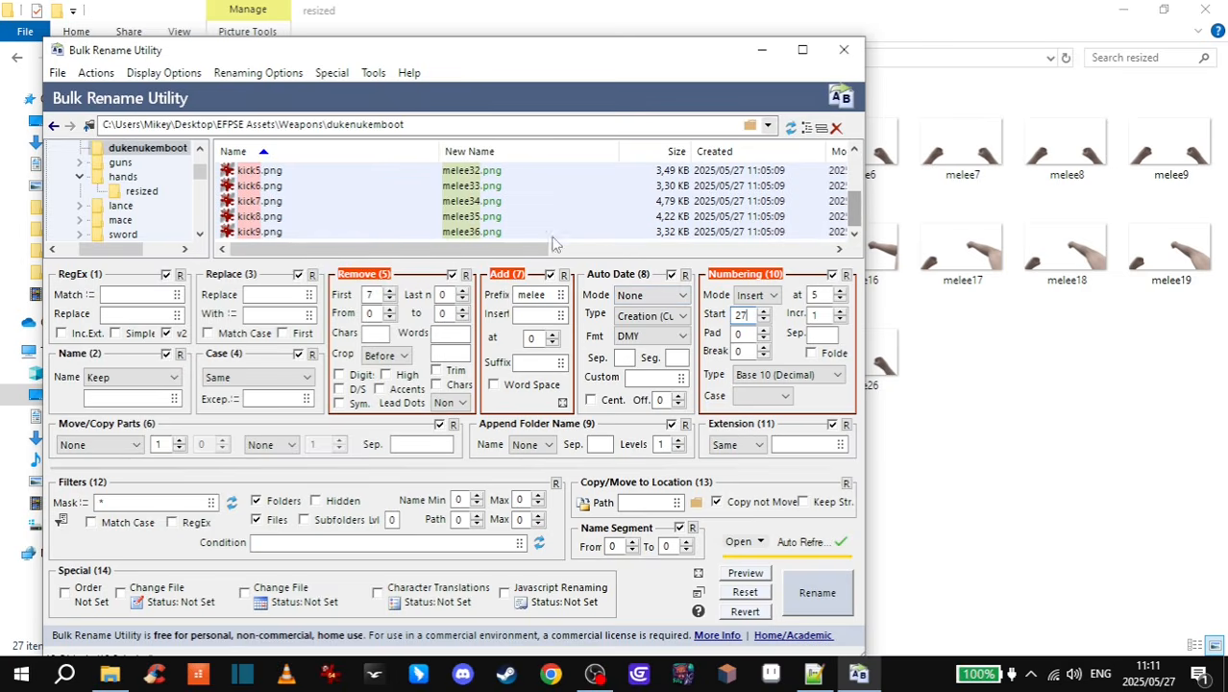
# - Rename all the loaded kick images with the current settings and close Bulk Rename Utility
pyautogui.click(815, 594)
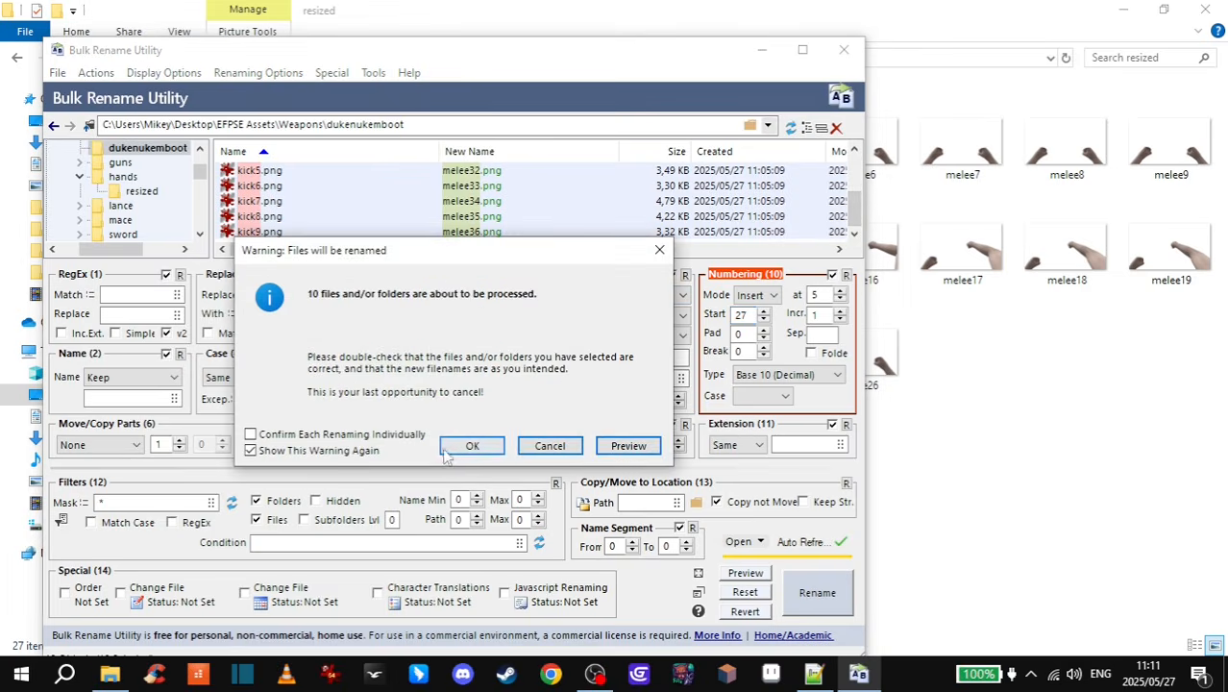
pyautogui.click(454, 446)
pyautogui.click(630, 446)
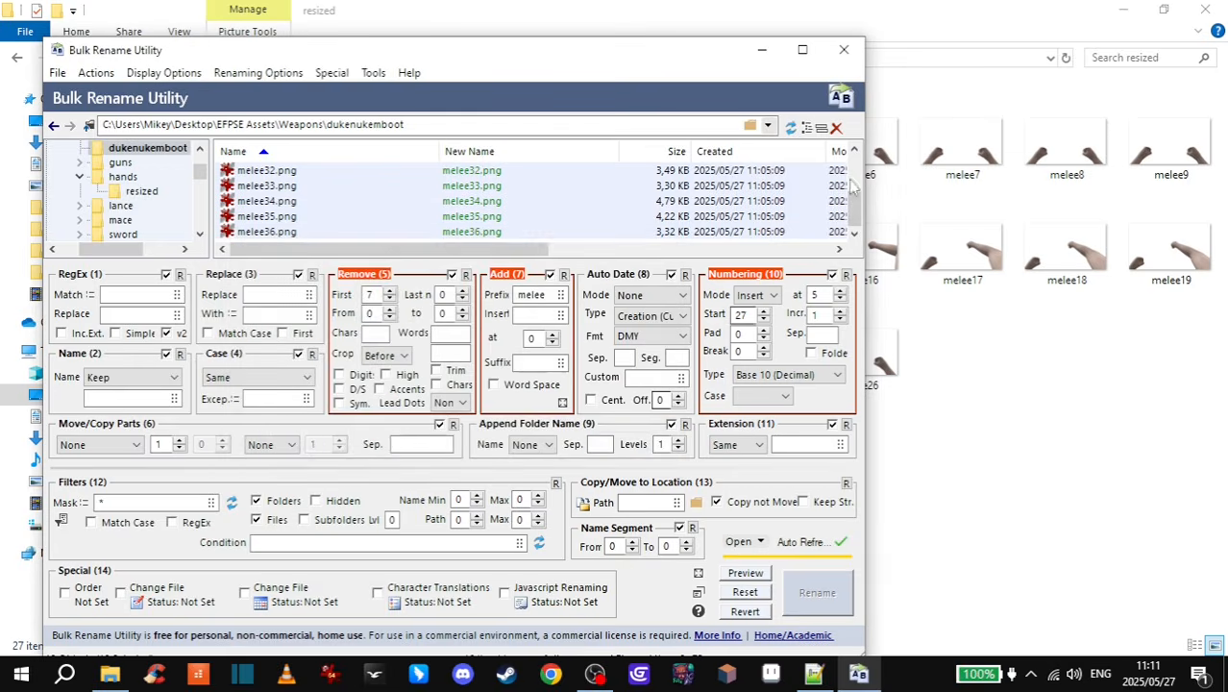
pyautogui.click(835, 127)
pyautogui.click(843, 49)
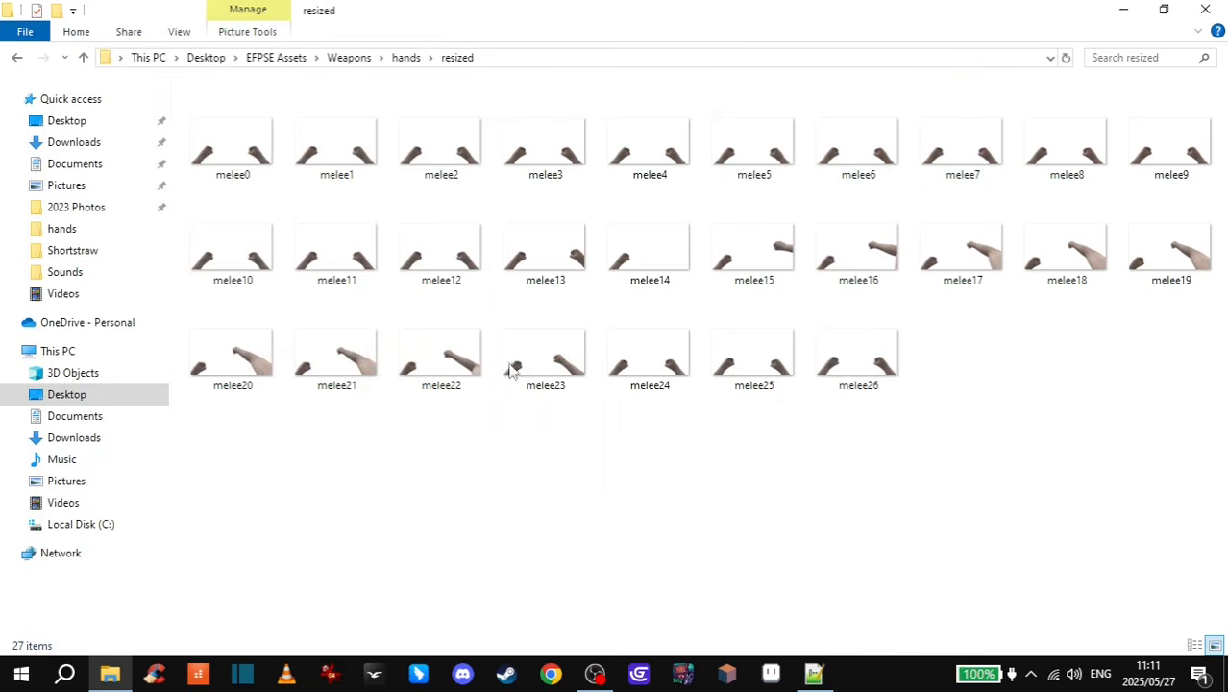
# - Copy melee27 through melee36 from the dukenukemboot folder into the resized folder inside hands
pyautogui.click(18, 57)
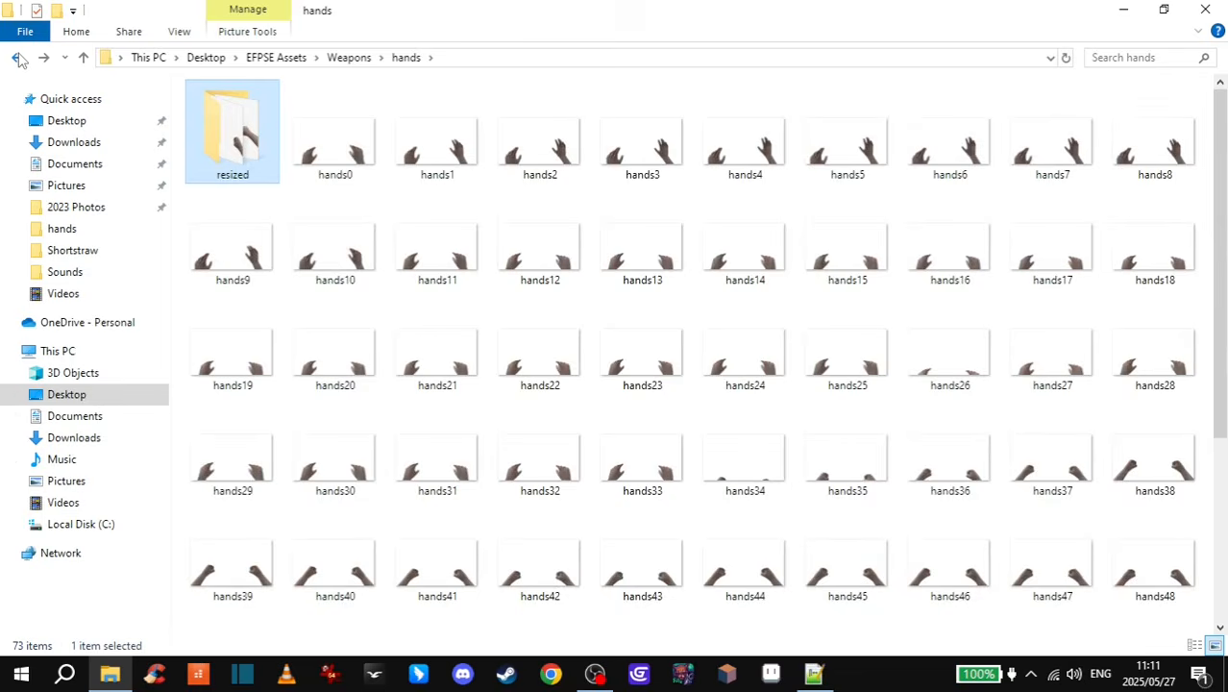
pyautogui.click(18, 58)
pyautogui.doubleClick(252, 188)
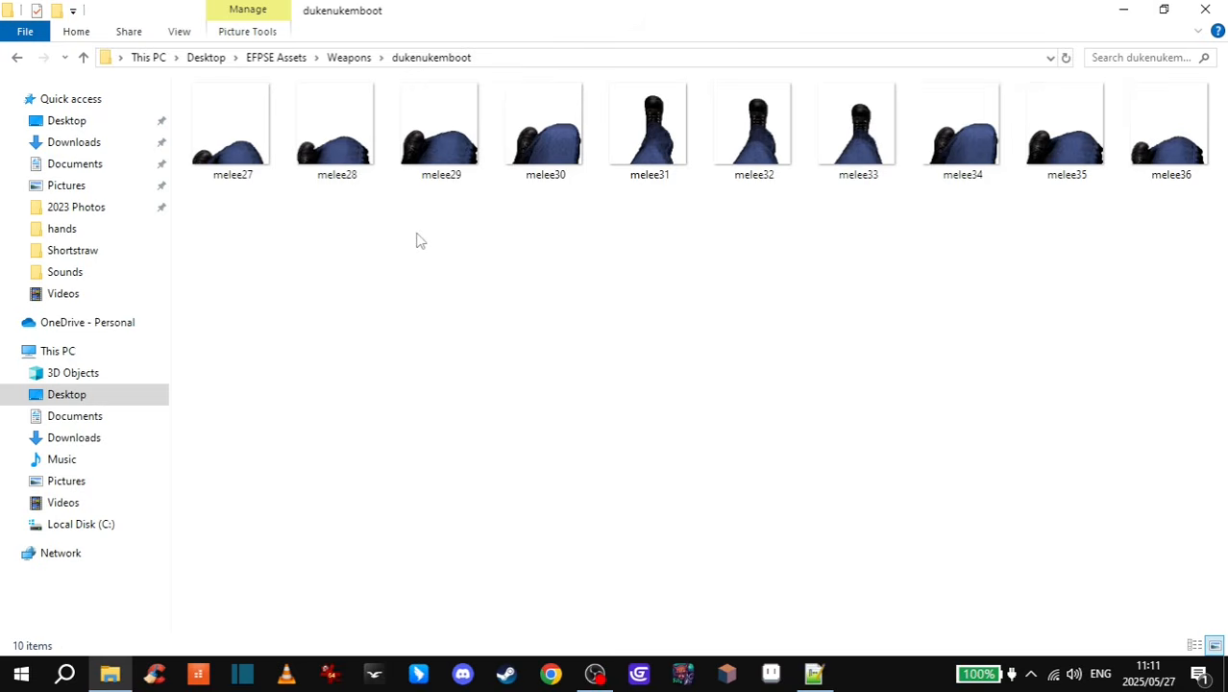
pyautogui.hotkey('ctrl', 'a')
pyautogui.rightClick(245, 141)
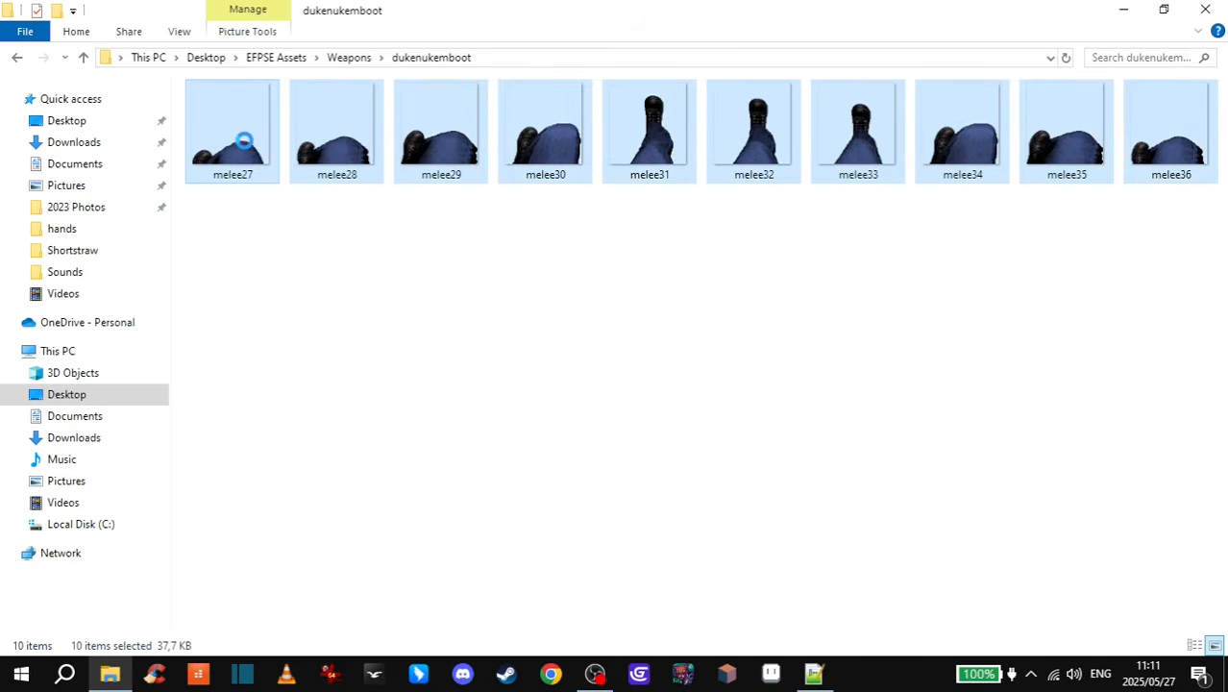
pyautogui.click(288, 549)
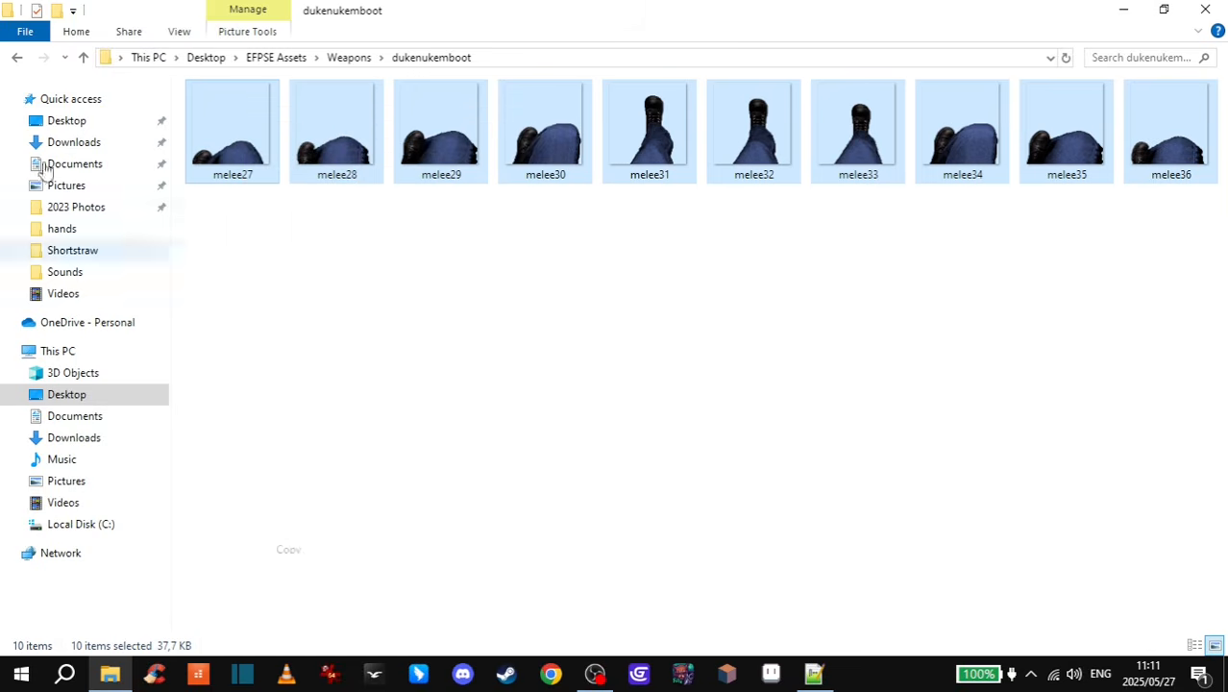
pyautogui.click(19, 58)
pyautogui.doubleClick(252, 171)
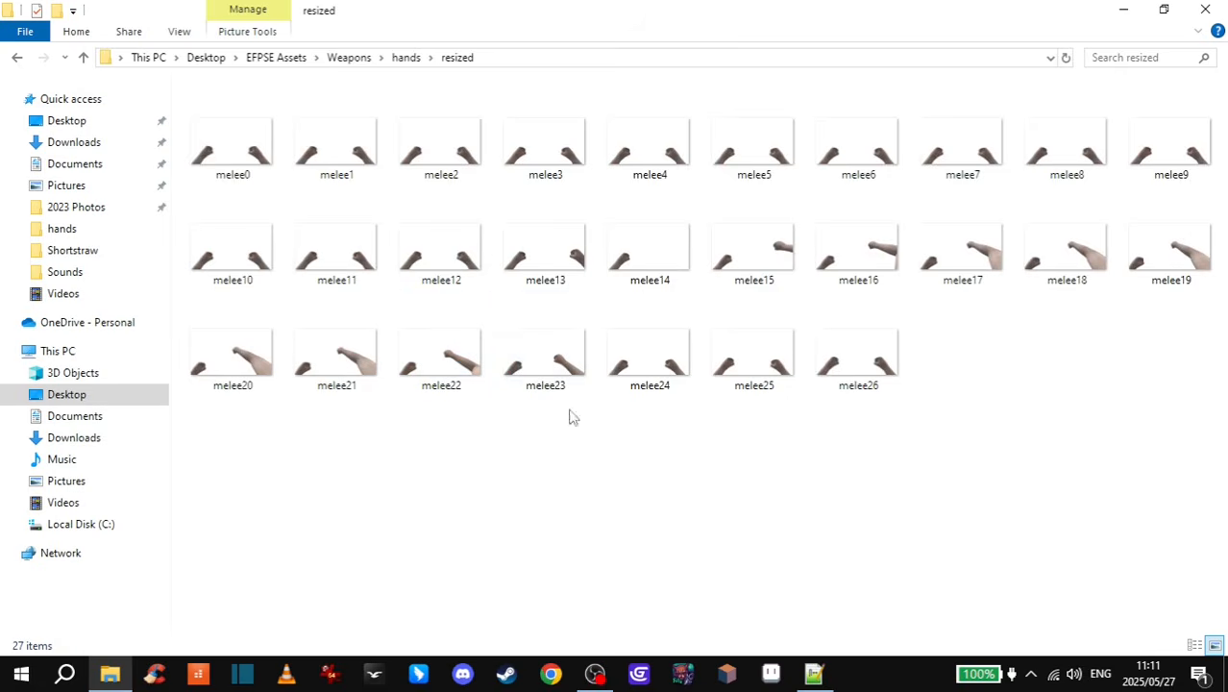
pyautogui.hotkey('ctrl', 'v')
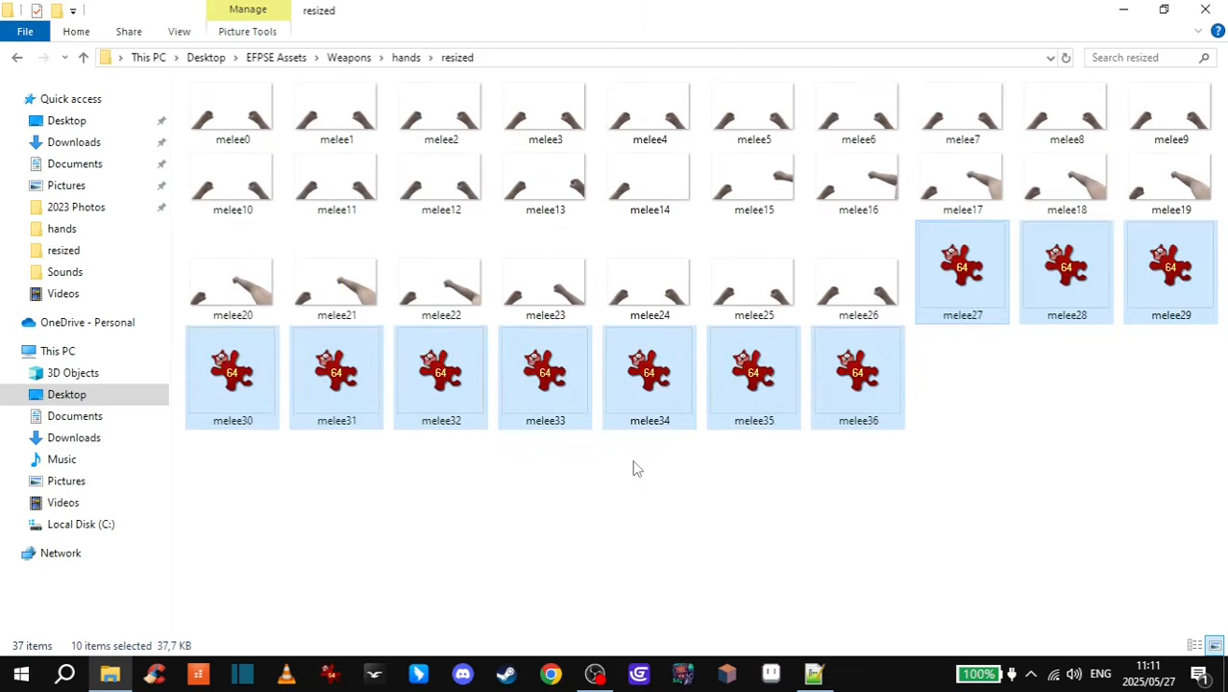
pyautogui.click(778, 524)
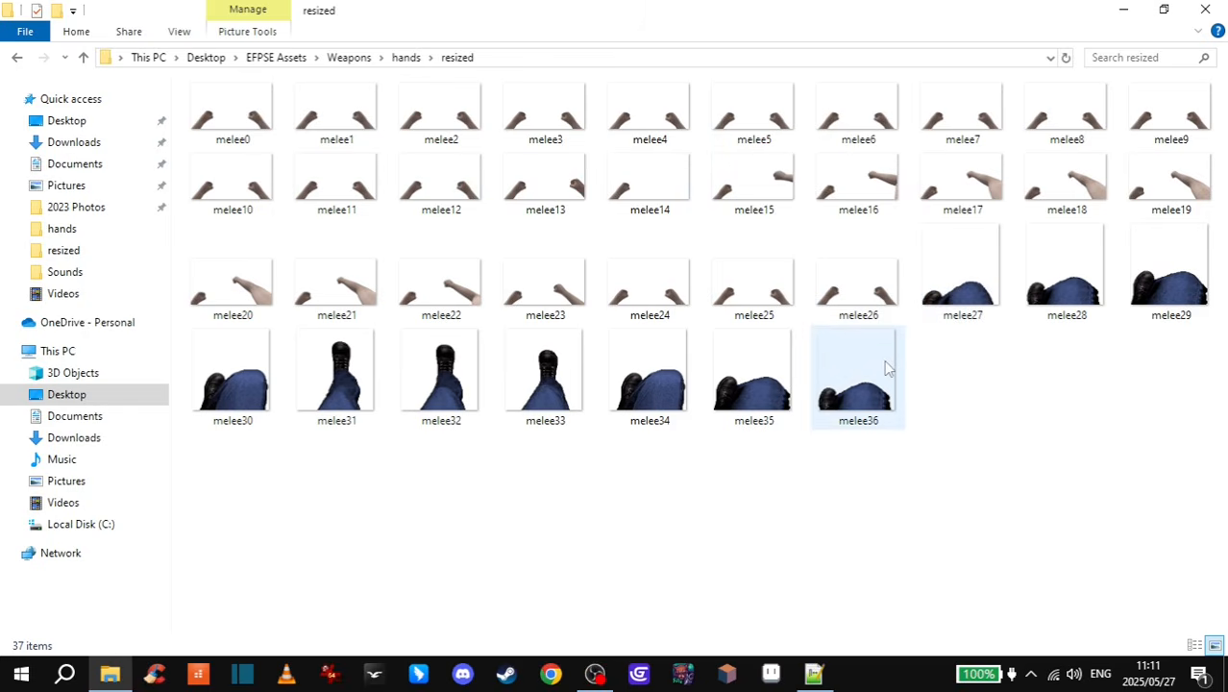
# - Rename the resized folder as melee and open it
pyautogui.press('BackSpace')
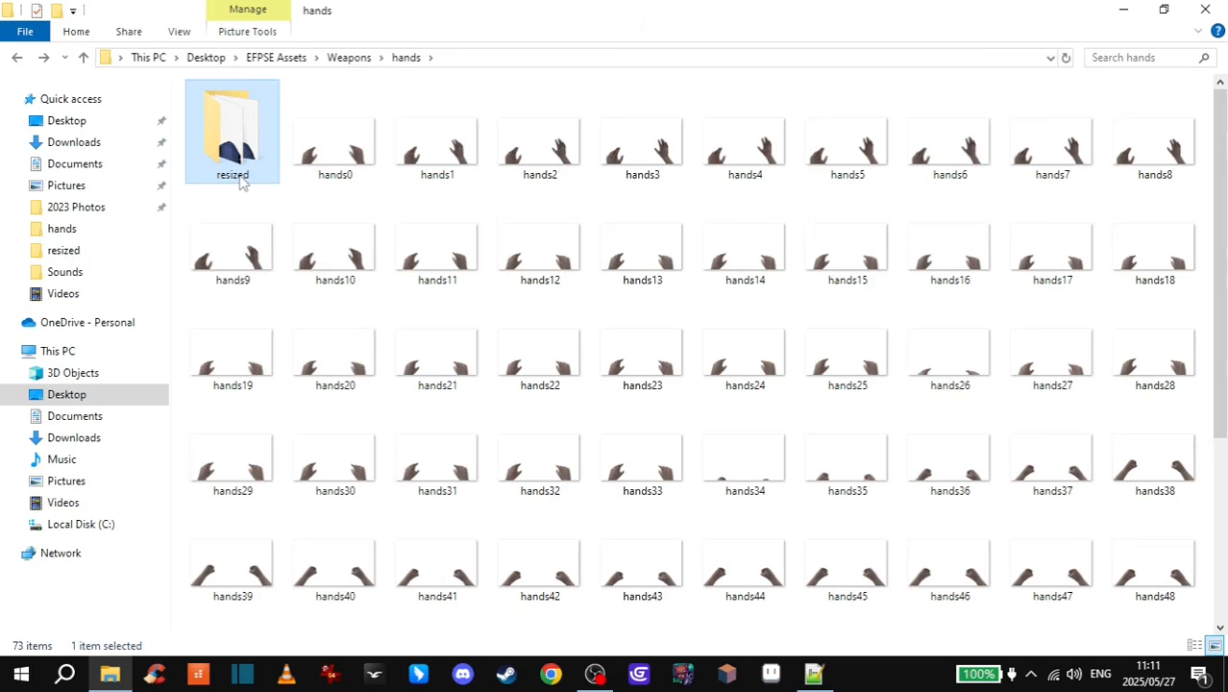
pyautogui.click(242, 182)
pyautogui.write('mel')
pyautogui.write('ee')
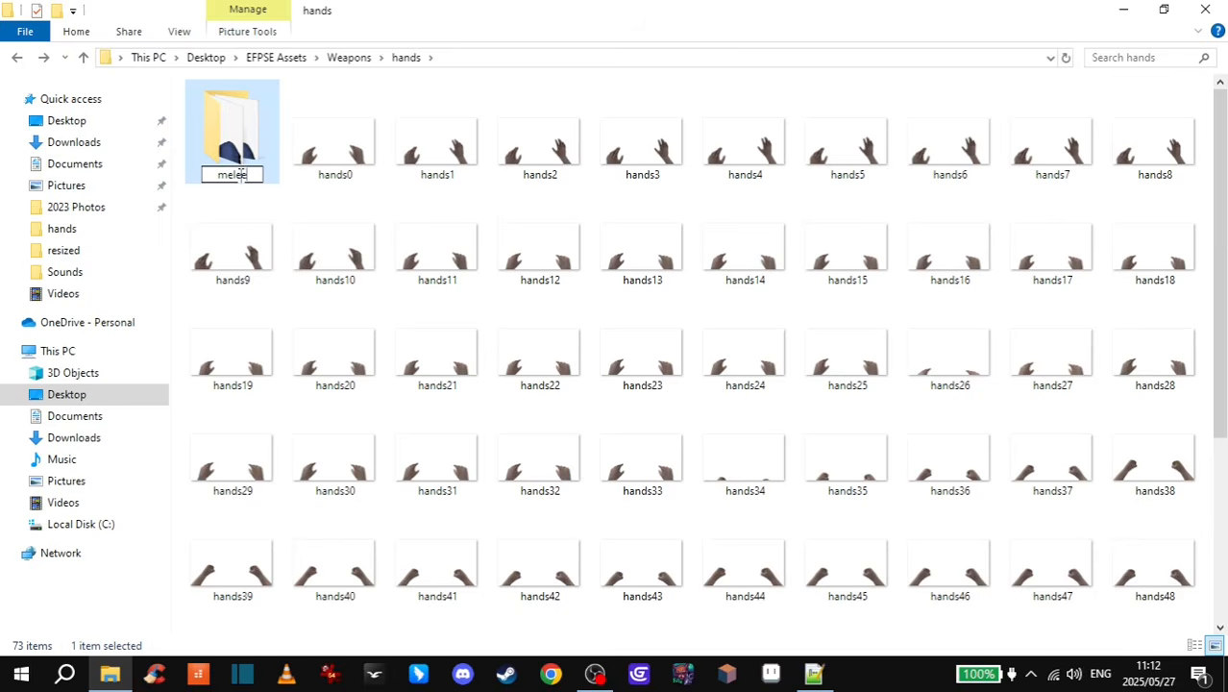
pyautogui.press('Return')
pyautogui.doubleClick(245, 146)
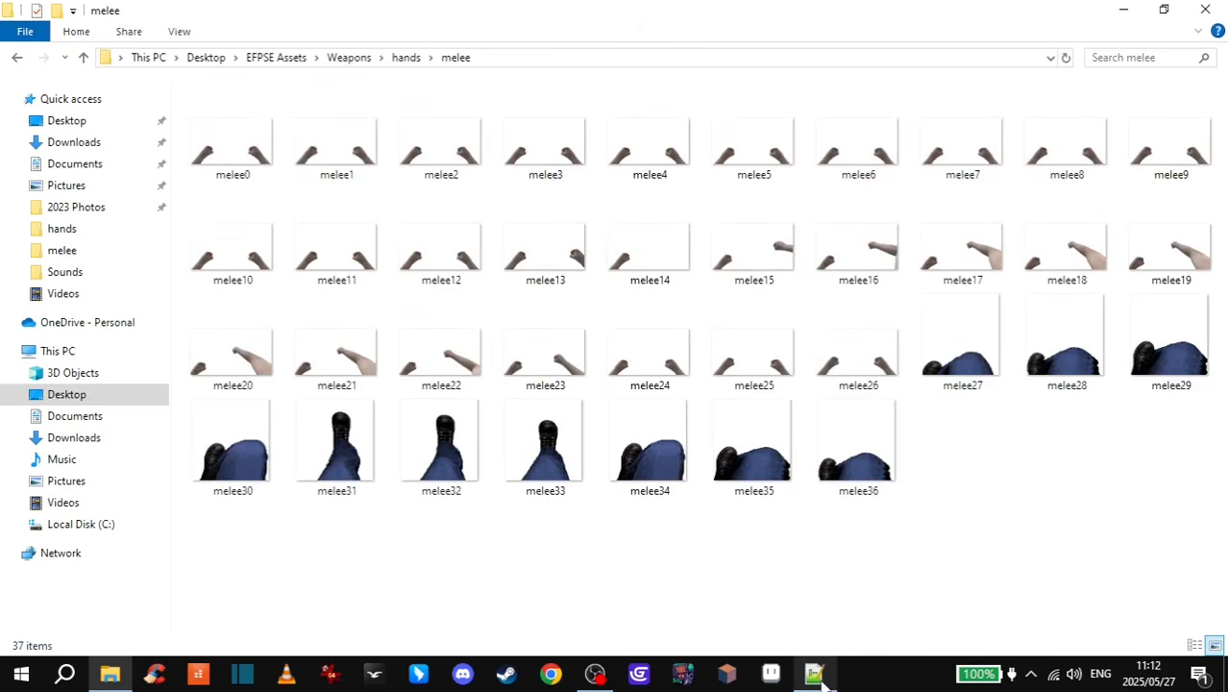
# - Switch to Notepad++, create a new file and enter "image melee 0 36" as its first line, checking the range against the melee folder
pyautogui.click(811, 591)
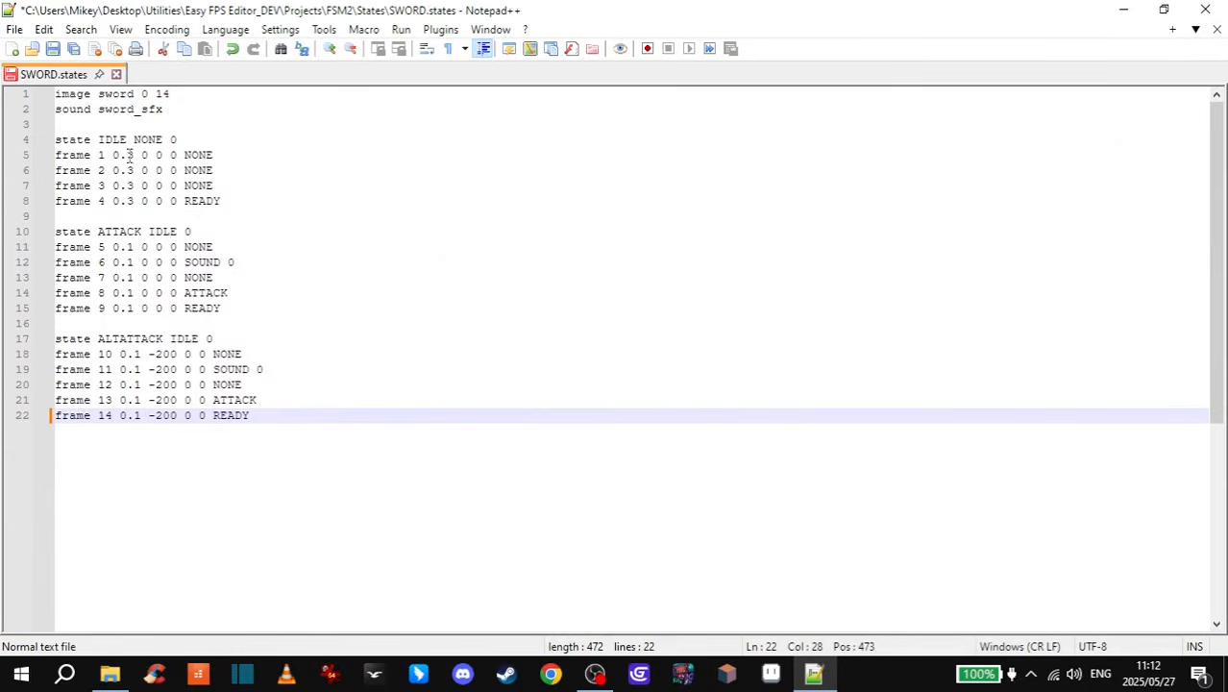
pyautogui.click(17, 30)
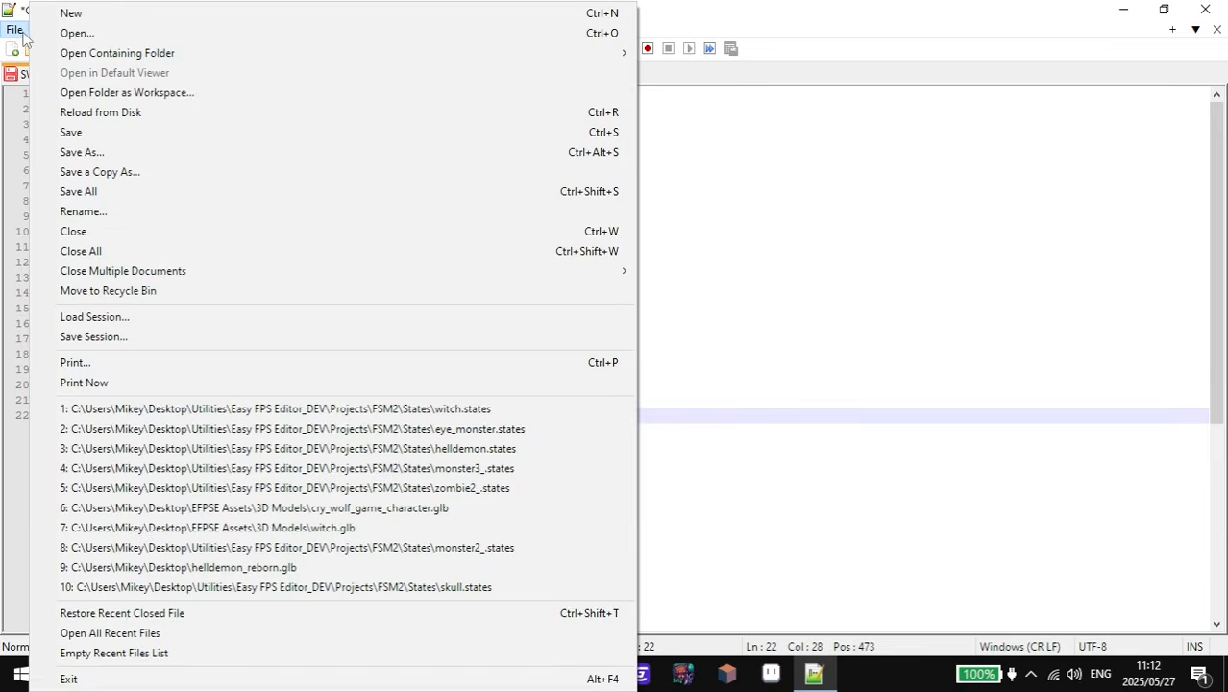
pyautogui.click(70, 14)
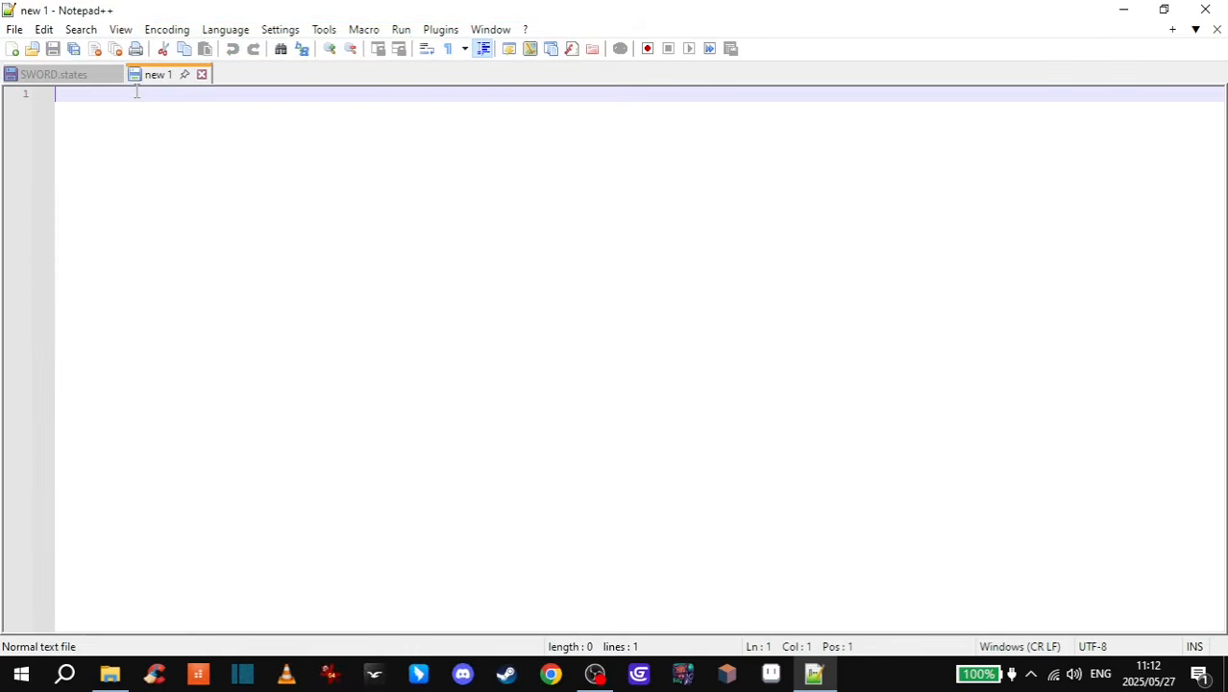
pyautogui.write('image ')
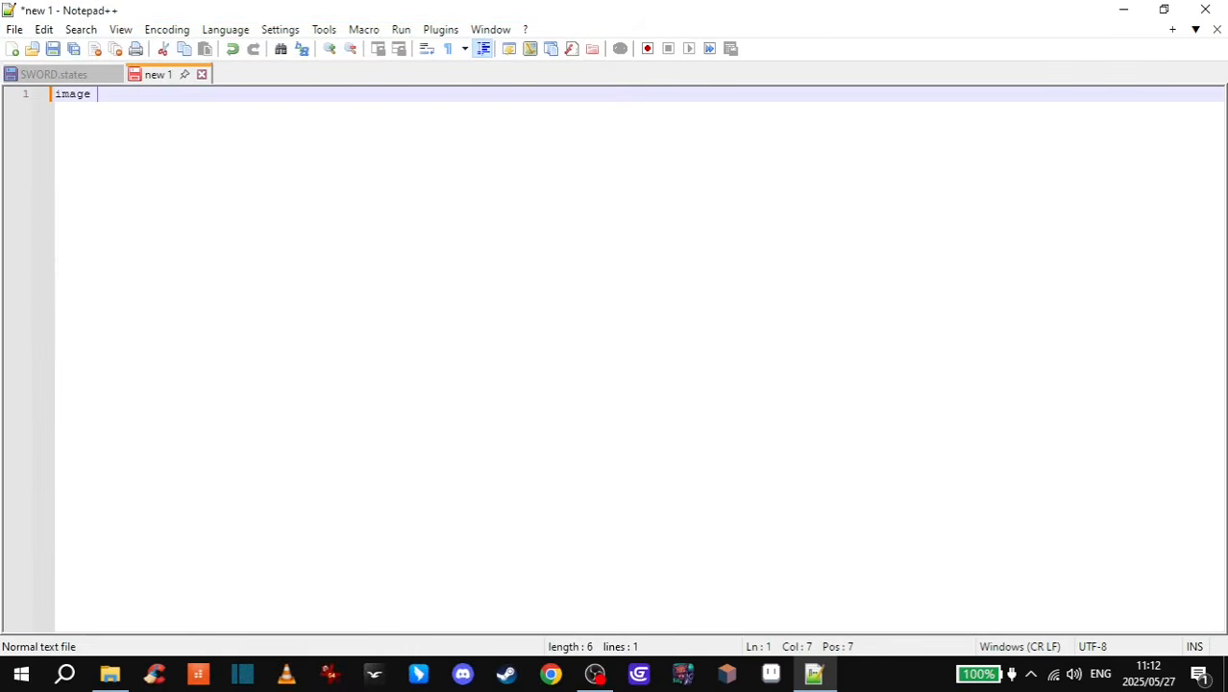
pyautogui.write('melee')
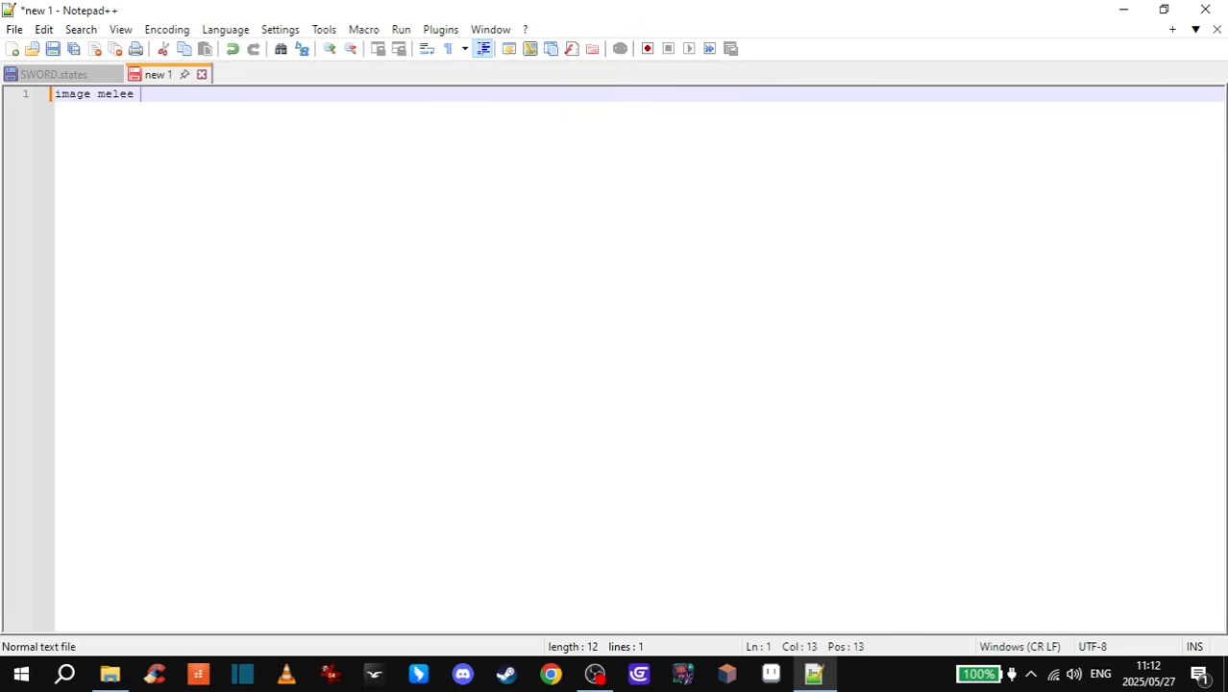
pyautogui.write(' 0')
pyautogui.click(105, 679)
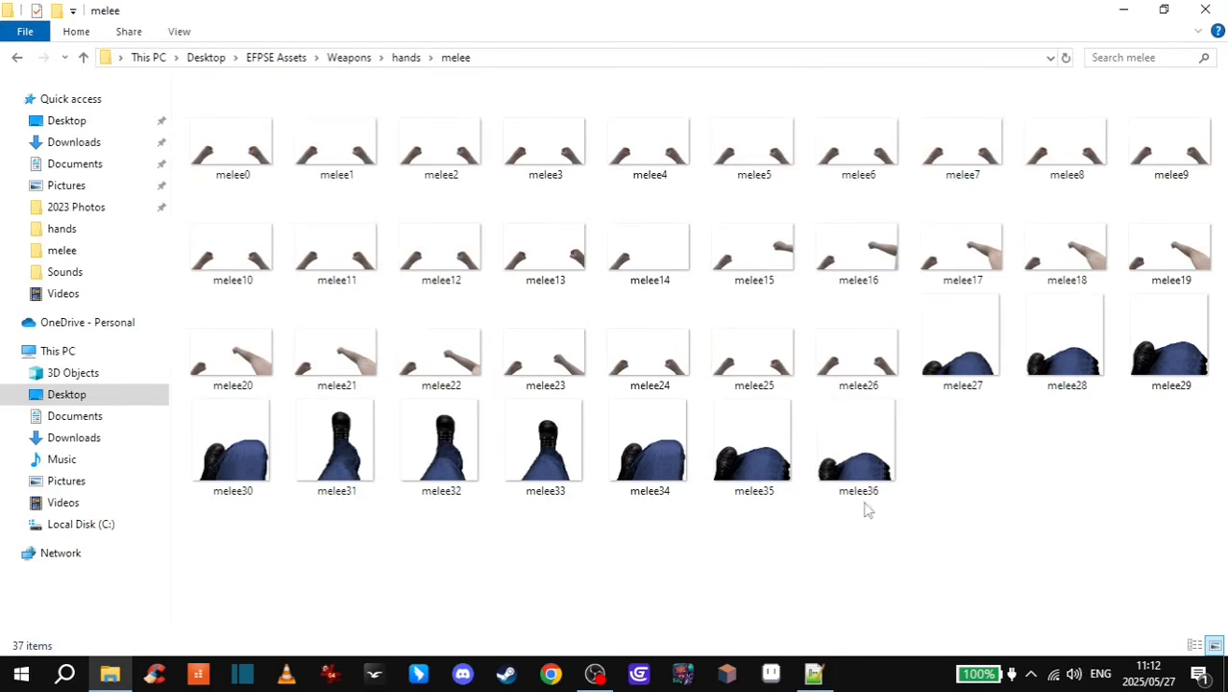
pyautogui.click(814, 673)
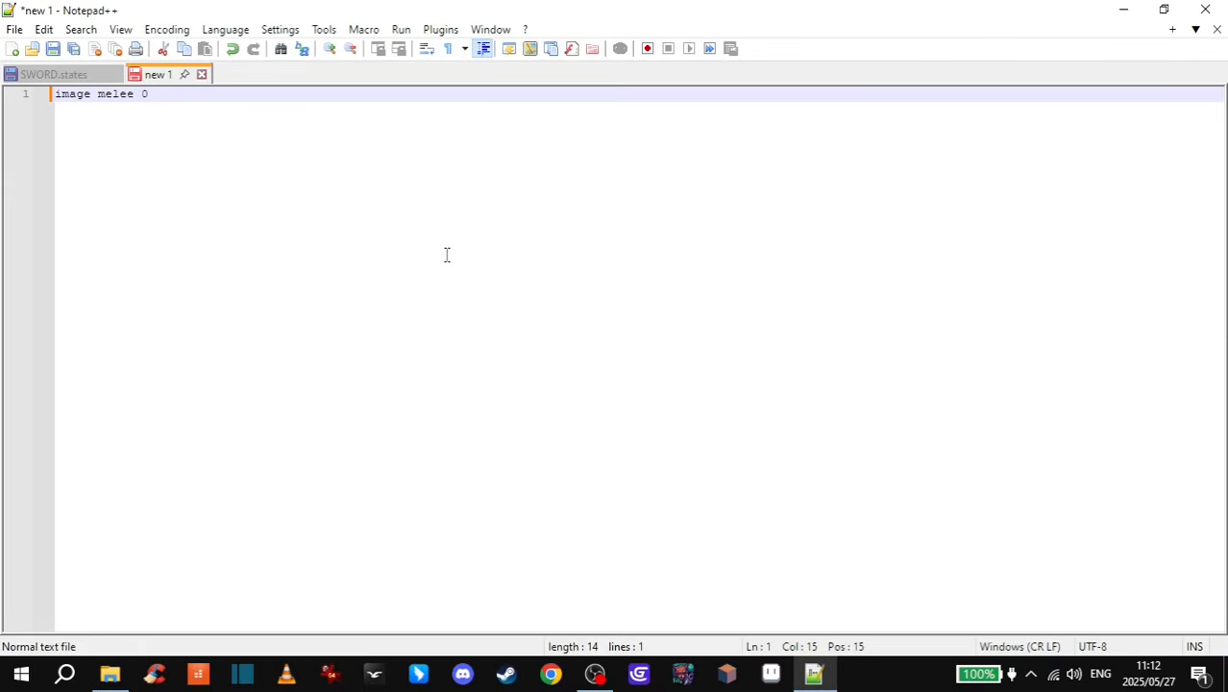
pyautogui.write('36')
pyautogui.click(113, 675)
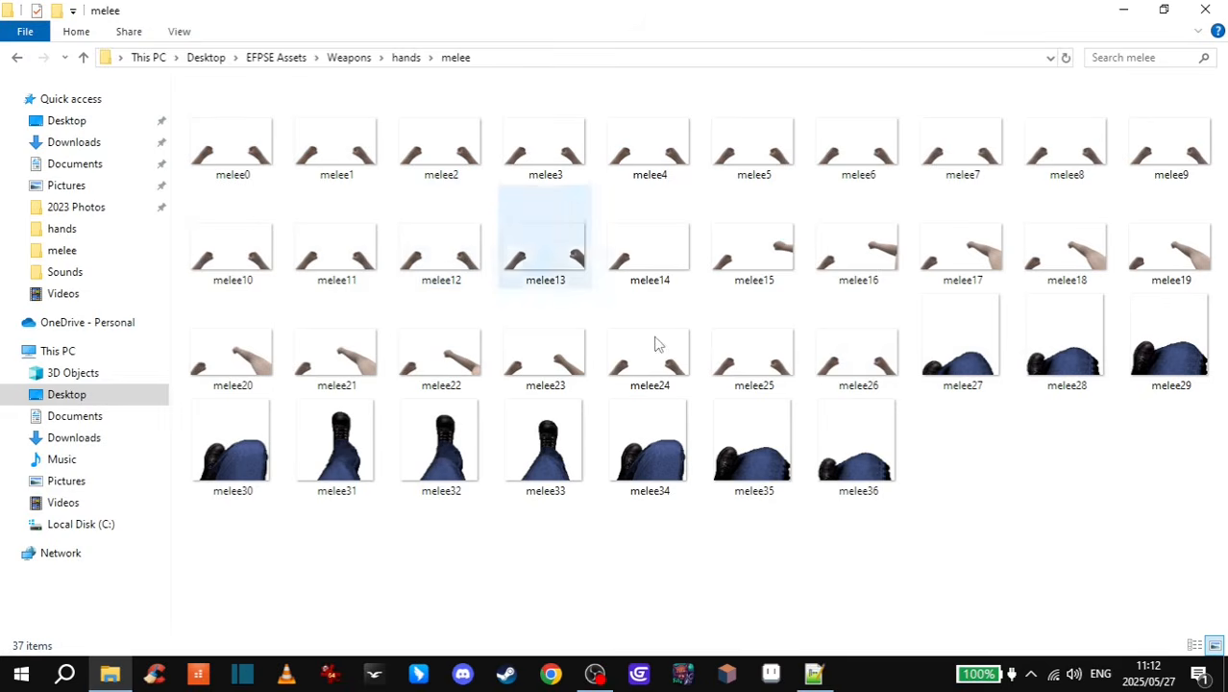
pyautogui.click(1123, 10)
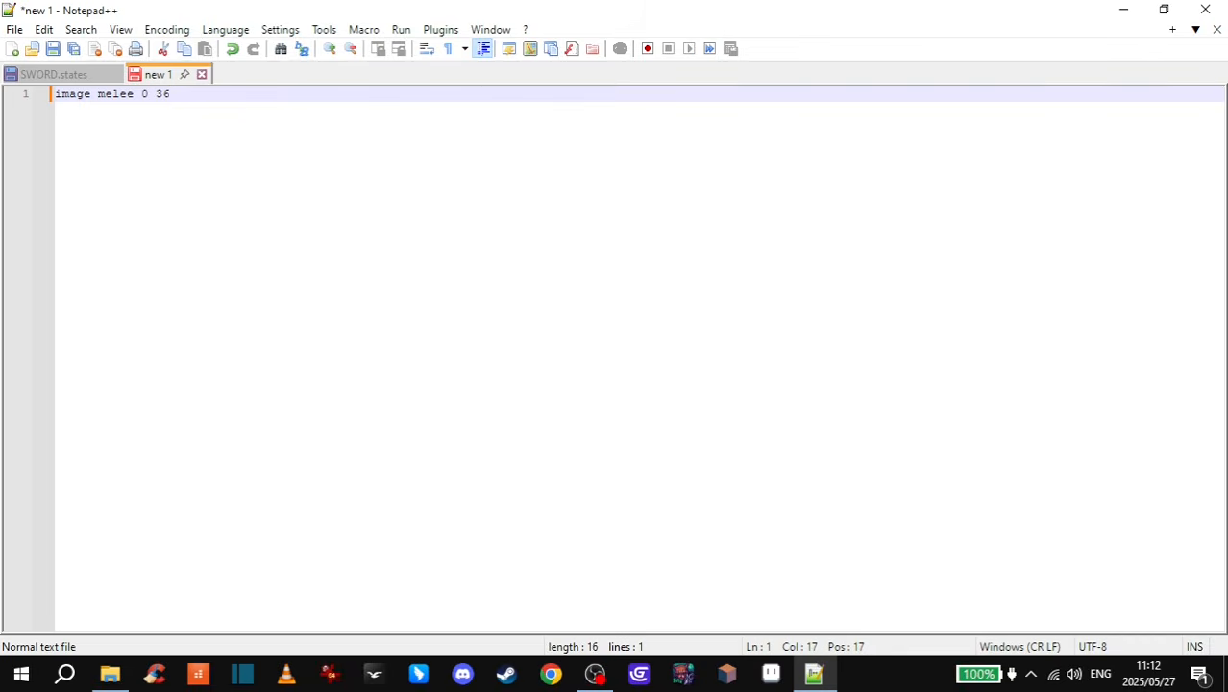
# - Leave a blank line and add the line "state IDLE NONE 0", using SWORD.states as the reference
pyautogui.press('Return')
pyautogui.press('Return')
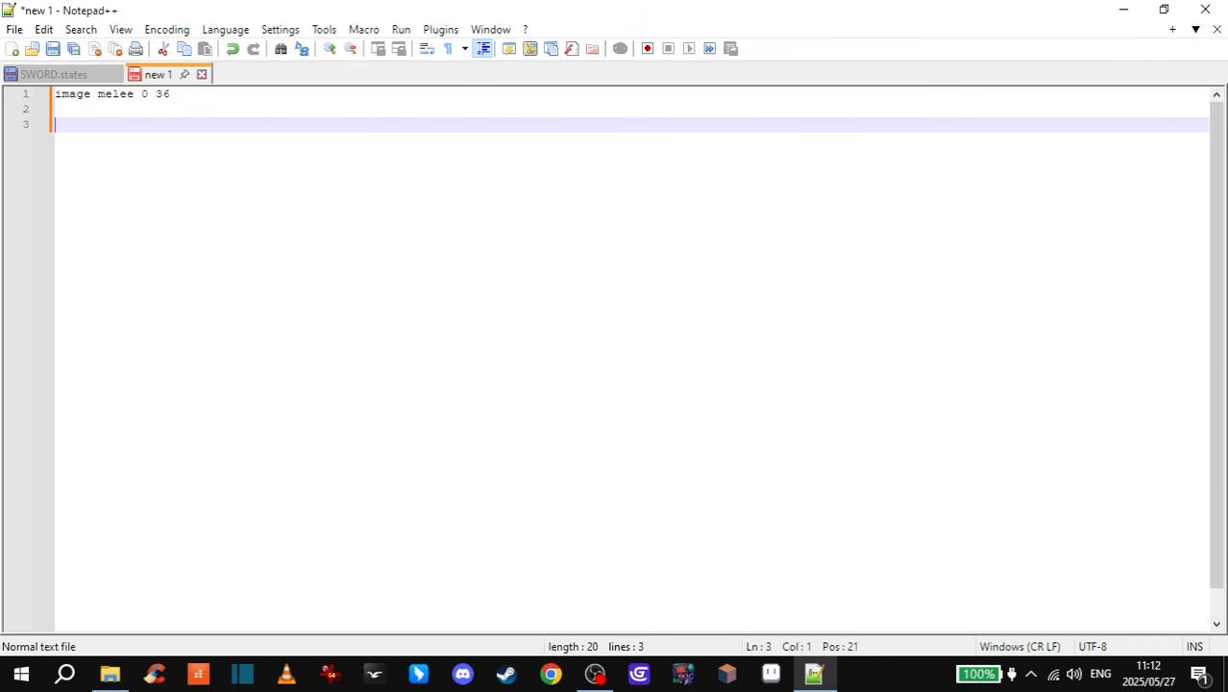
pyautogui.click(52, 74)
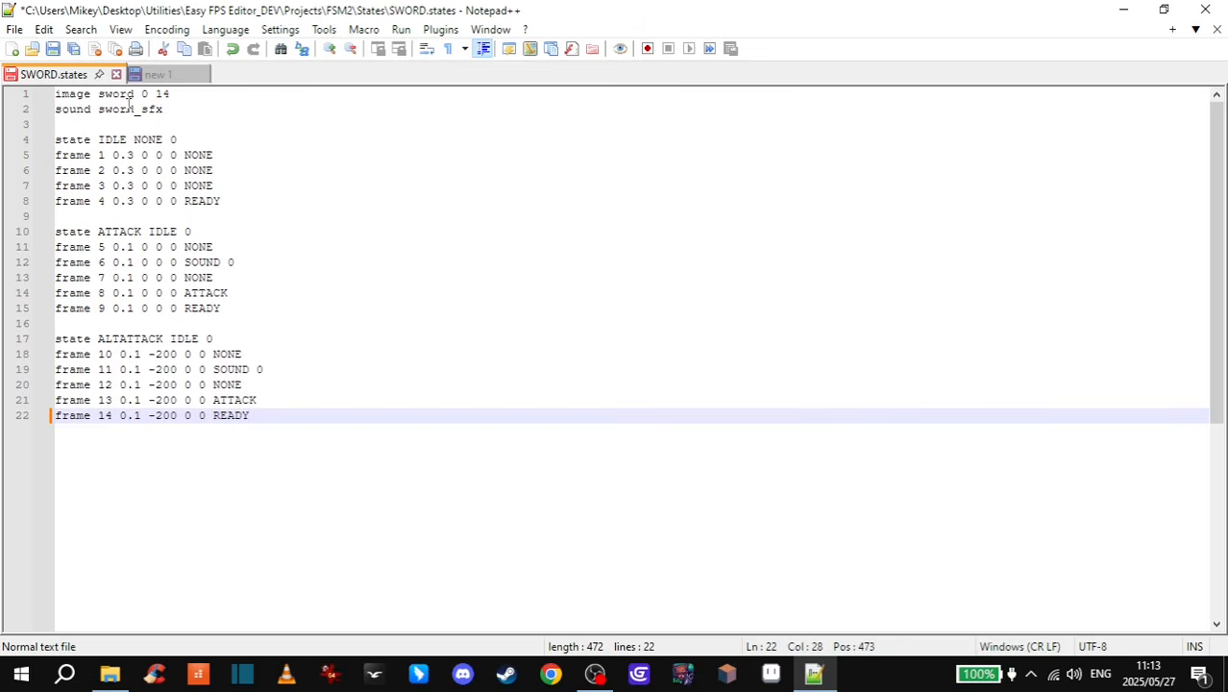
pyautogui.click(156, 74)
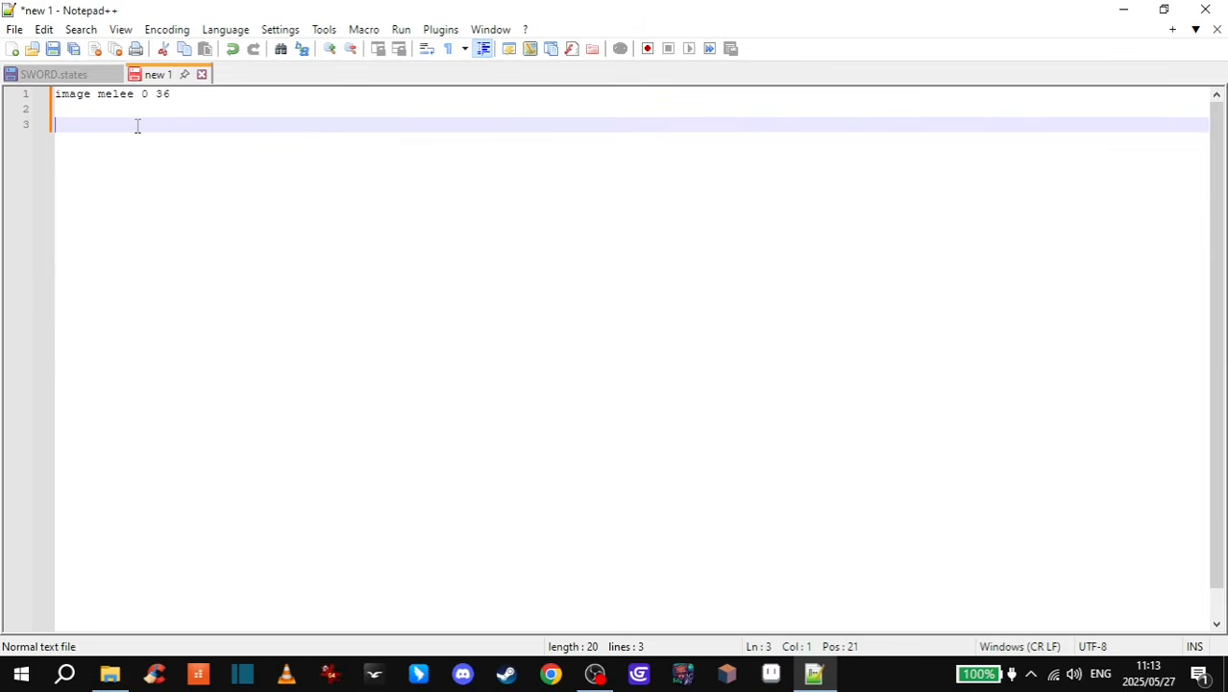
pyautogui.write('state IDLE NONE 0')
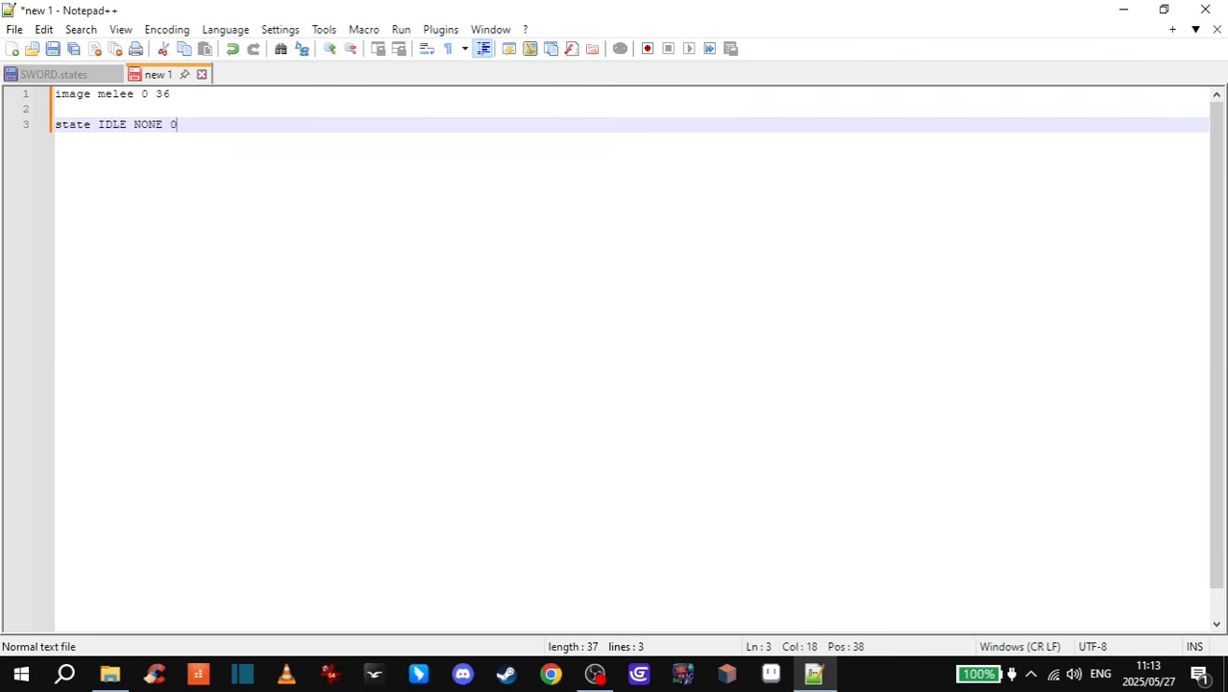
pyautogui.press('Return')
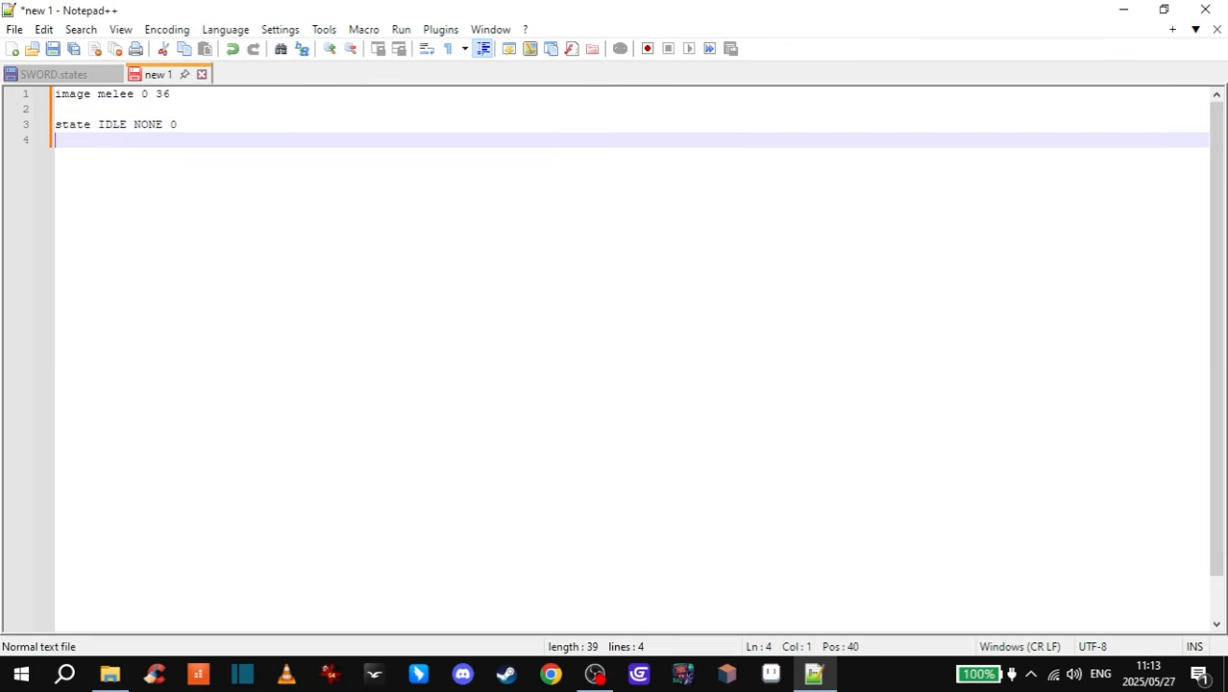
# - Open melee0 from the melee folder in IrfanView and step through the images to identify the last idle frame
pyautogui.click(110, 674)
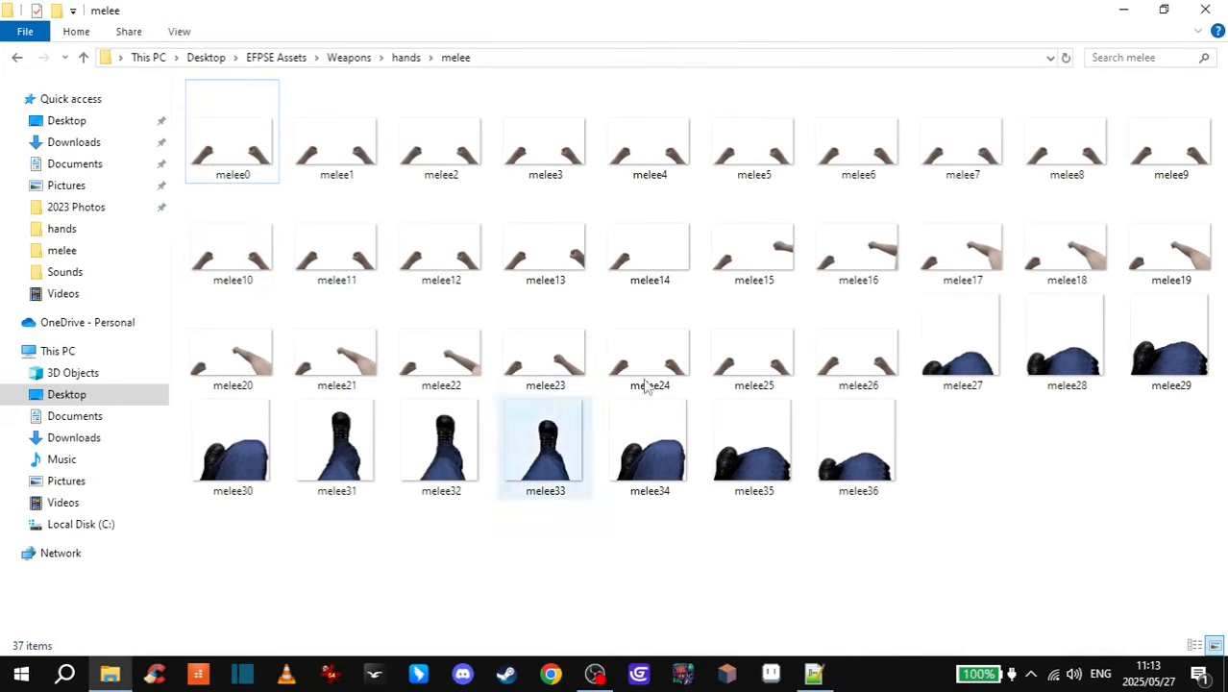
pyautogui.click(218, 137)
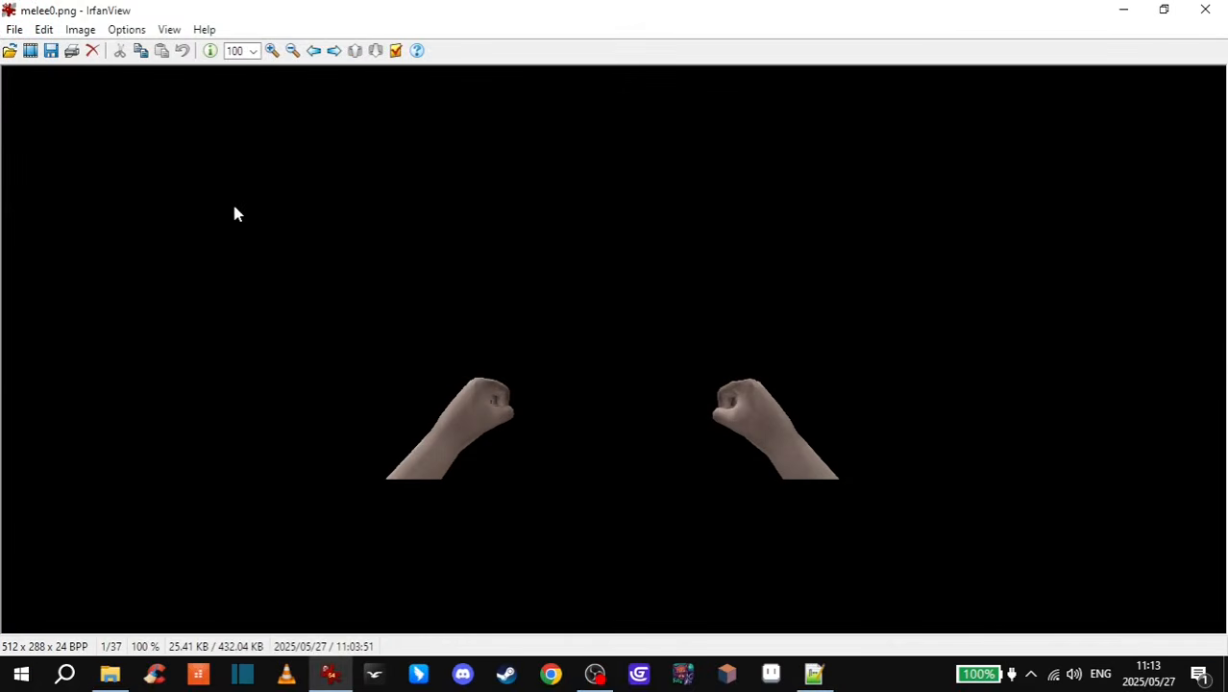
pyautogui.press('Right')
pyautogui.press('Right')
pyautogui.press('Right')
pyautogui.press('Right')
pyautogui.press('Right')
pyautogui.press('Right')
pyautogui.press('Right')
pyautogui.press('Right')
pyautogui.press('Right')
pyautogui.press('Right')
pyautogui.press('Right')
pyautogui.press('Right')
pyautogui.press('Right')
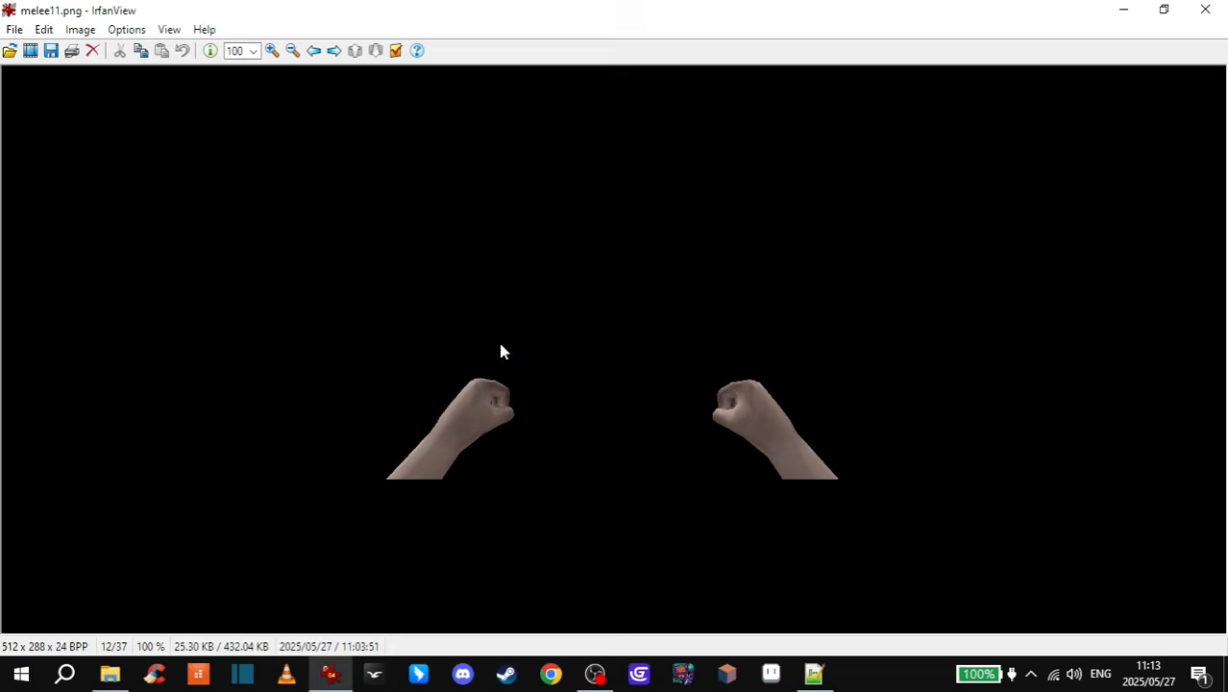
pyautogui.press('Left')
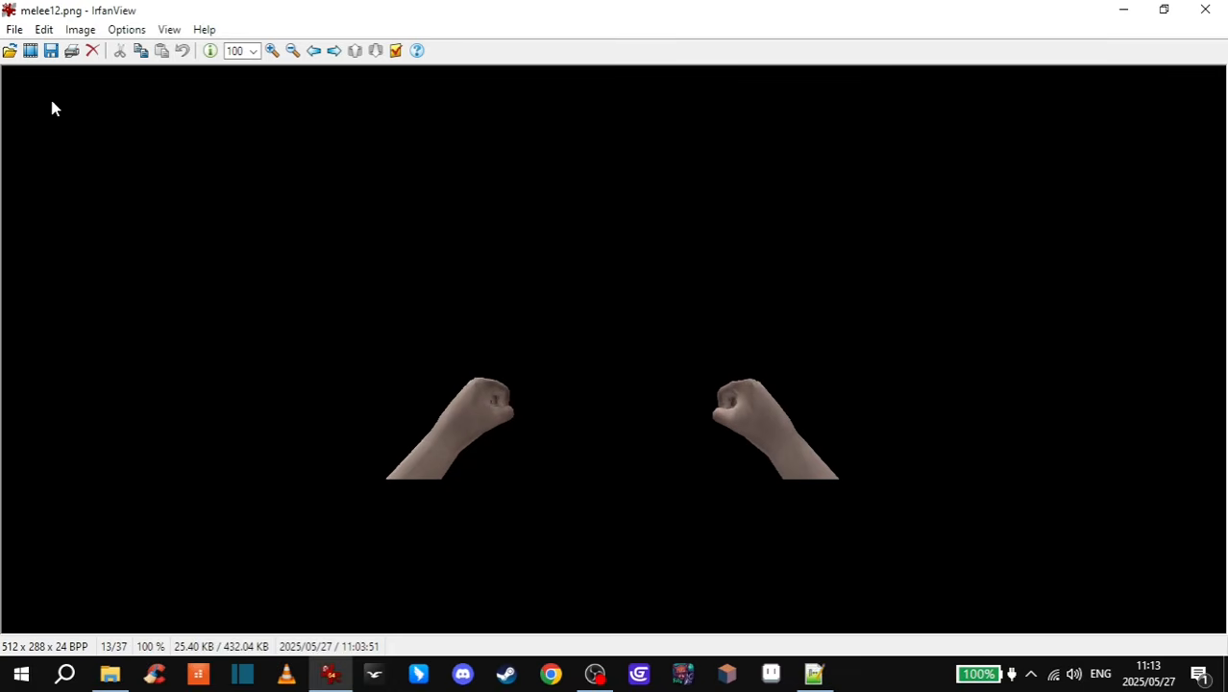
pyautogui.click(1124, 9)
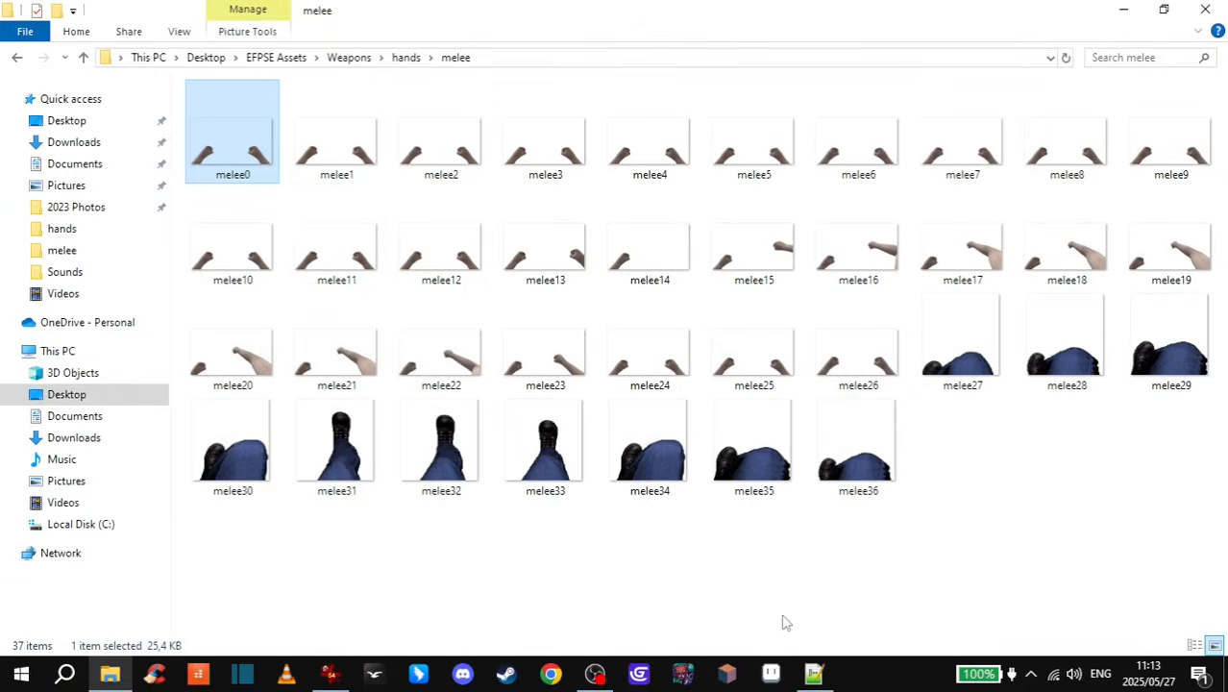
# - Return to Notepad++ and add "frameset 0 12 0.1 0 0 0 NONE" under the IDLE state
pyautogui.click(814, 673)
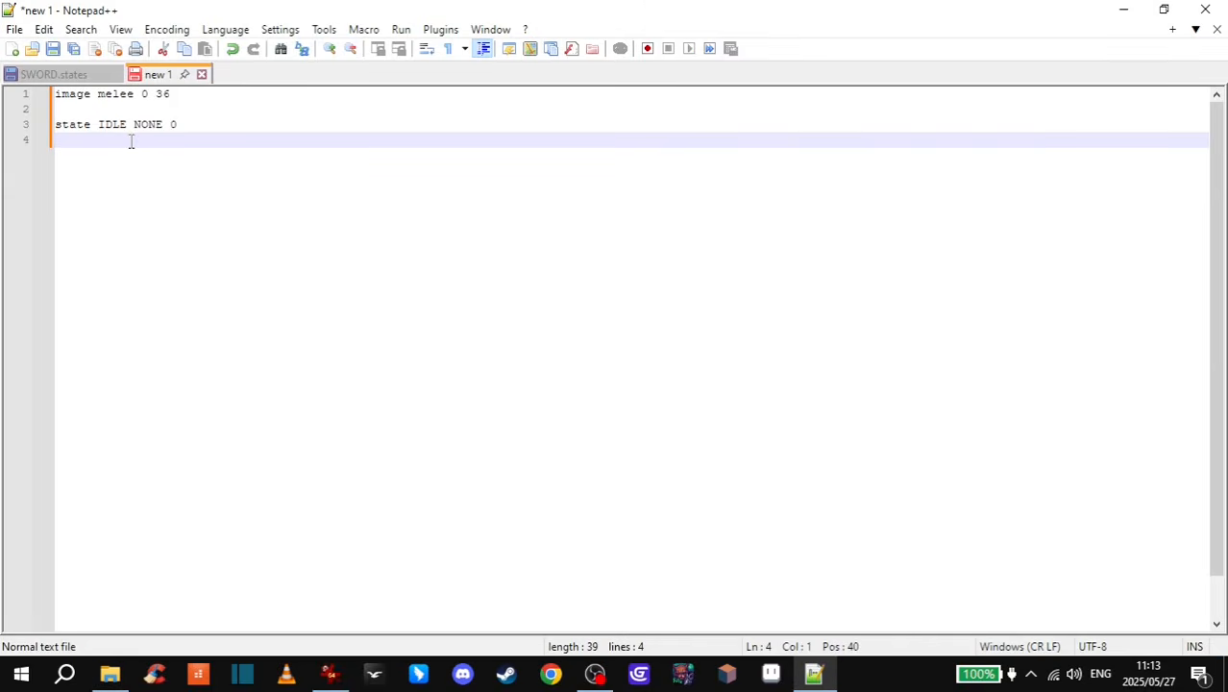
pyautogui.write('frameset 0 12 0.1')
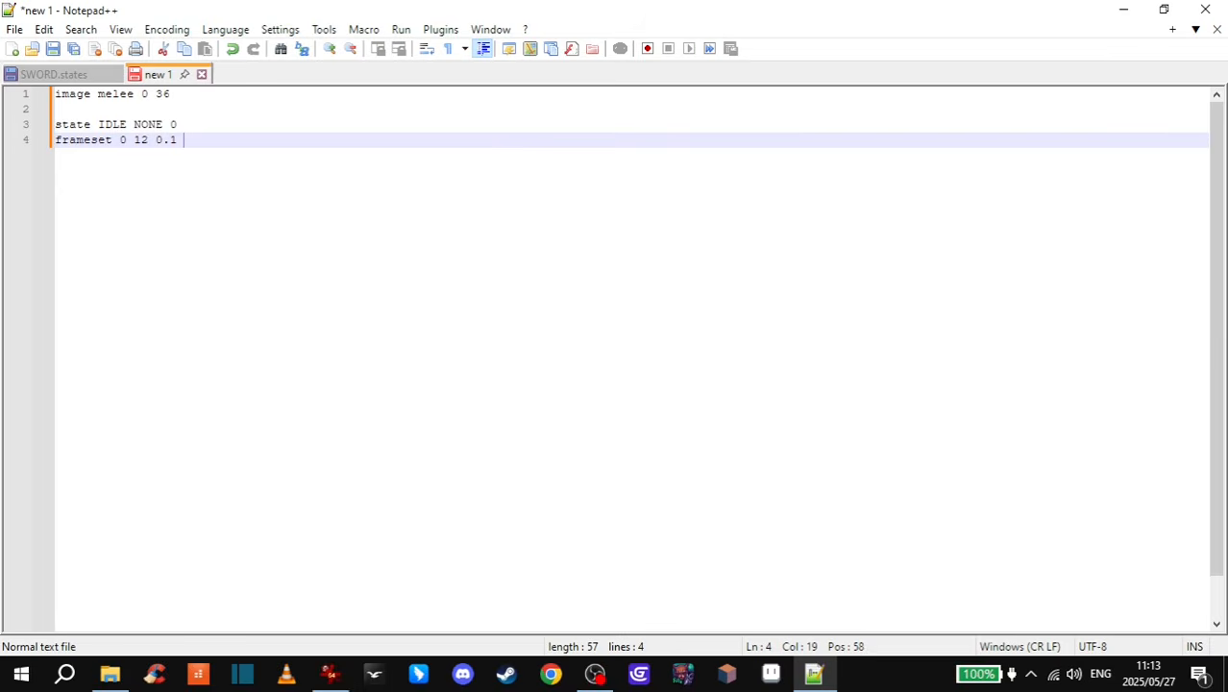
pyautogui.write('0 0 0 NONE')
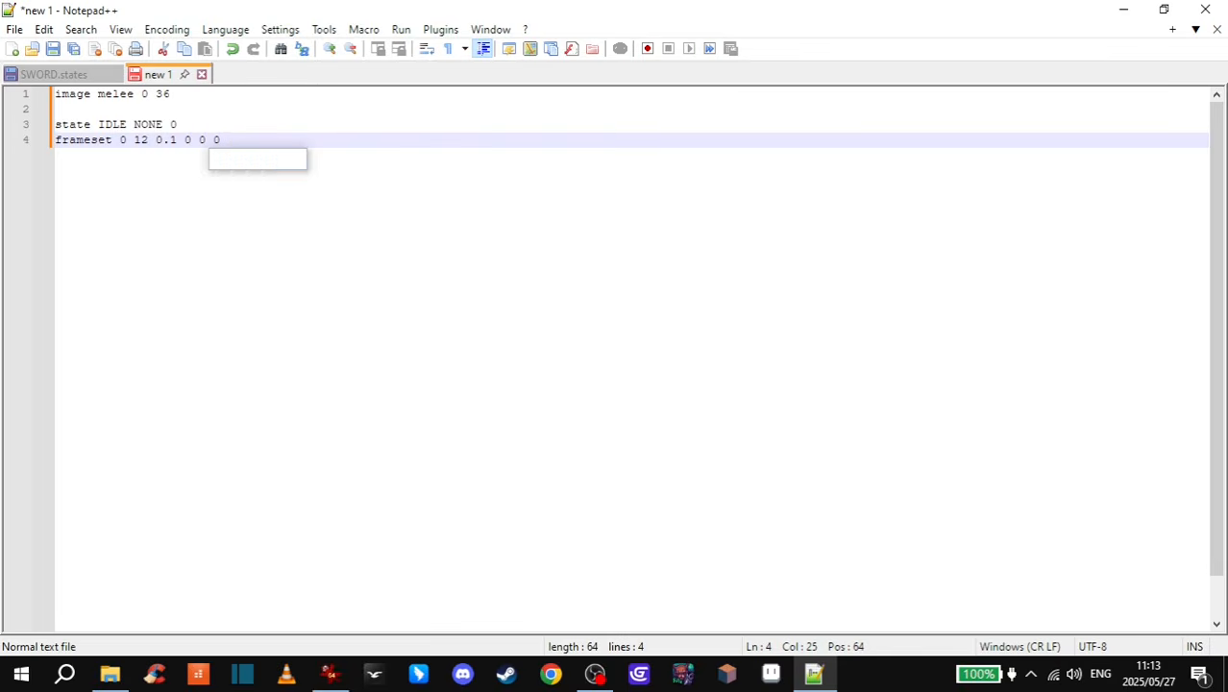
pyautogui.click(272, 142)
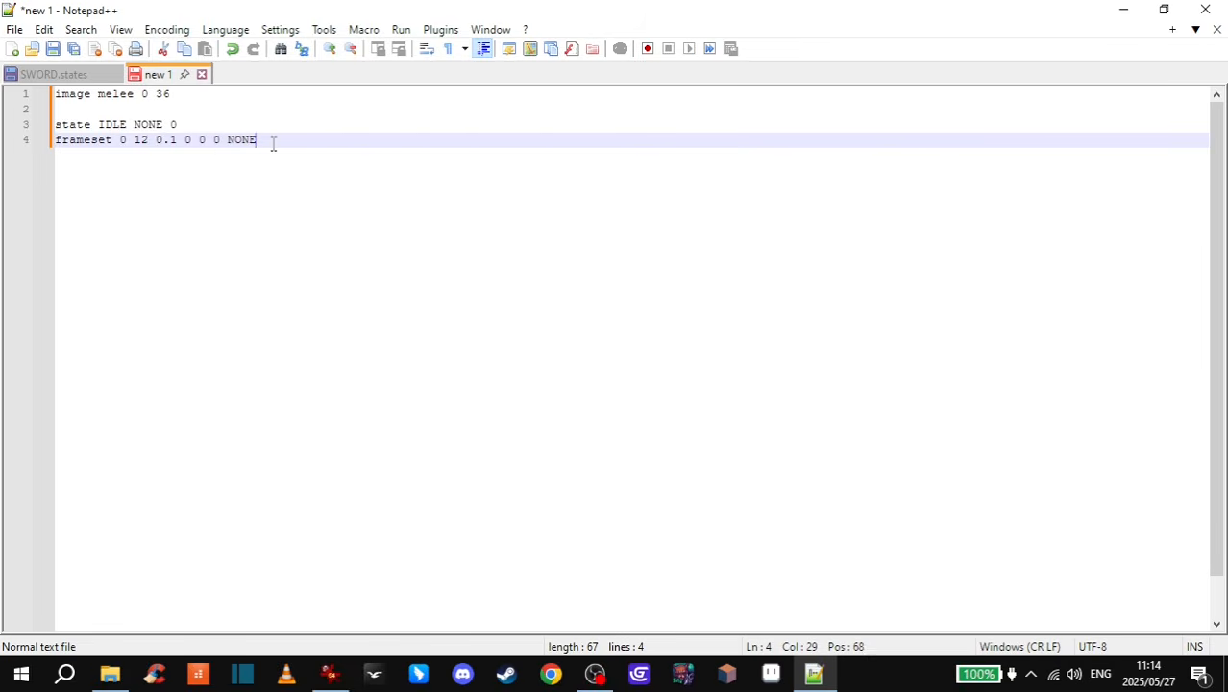
# - Add the line "state ATTACK IDLE 0" below the idle block after a blank line, checking its format against SWORD.states
pyautogui.press('Return')
pyautogui.press('Return')
pyautogui.write('state')
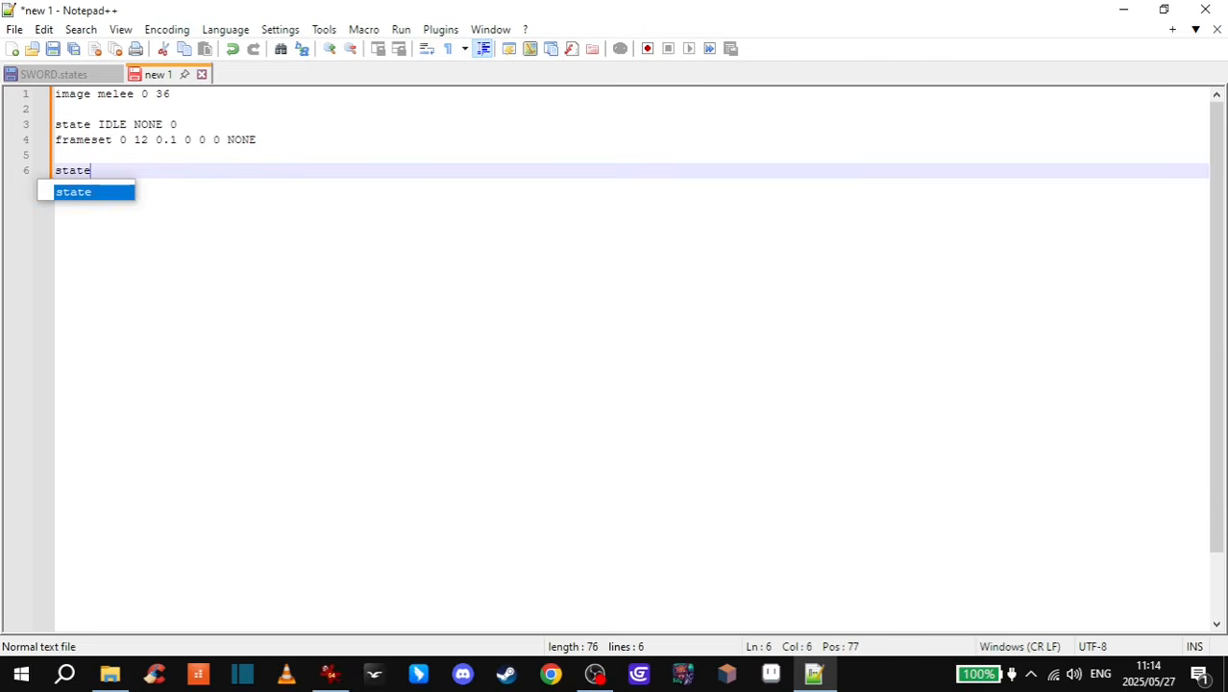
pyautogui.write(' ATTACK ')
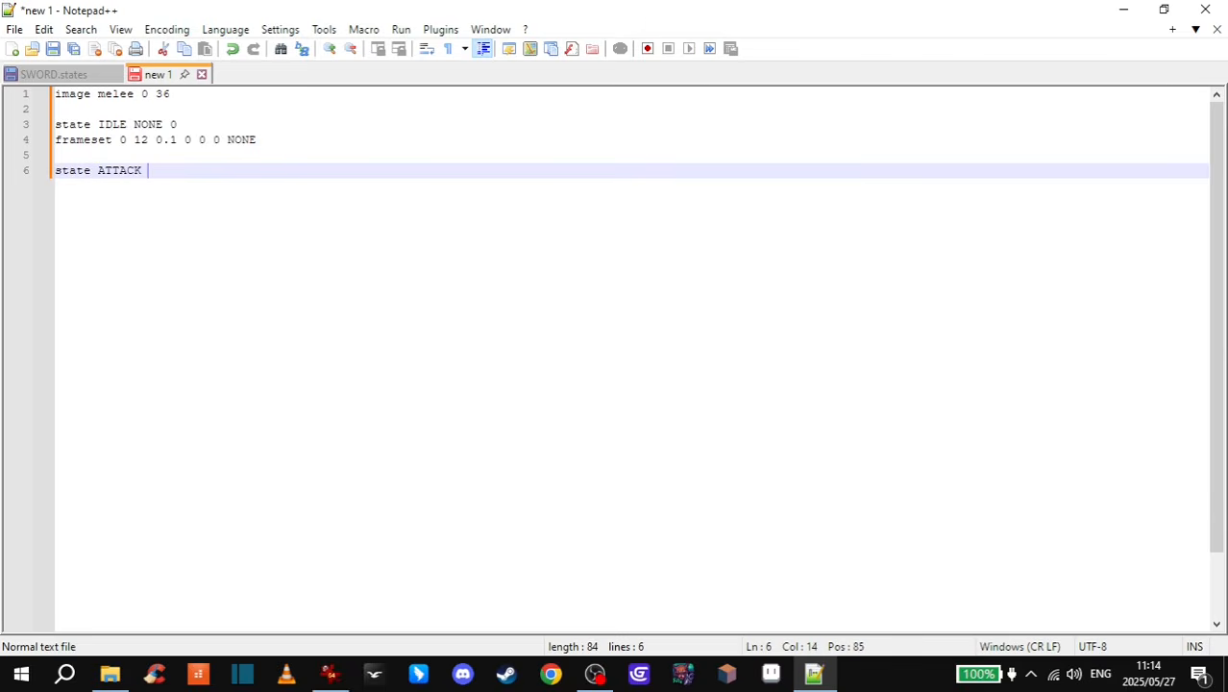
pyautogui.write('NONE 0')
pyautogui.click(59, 73)
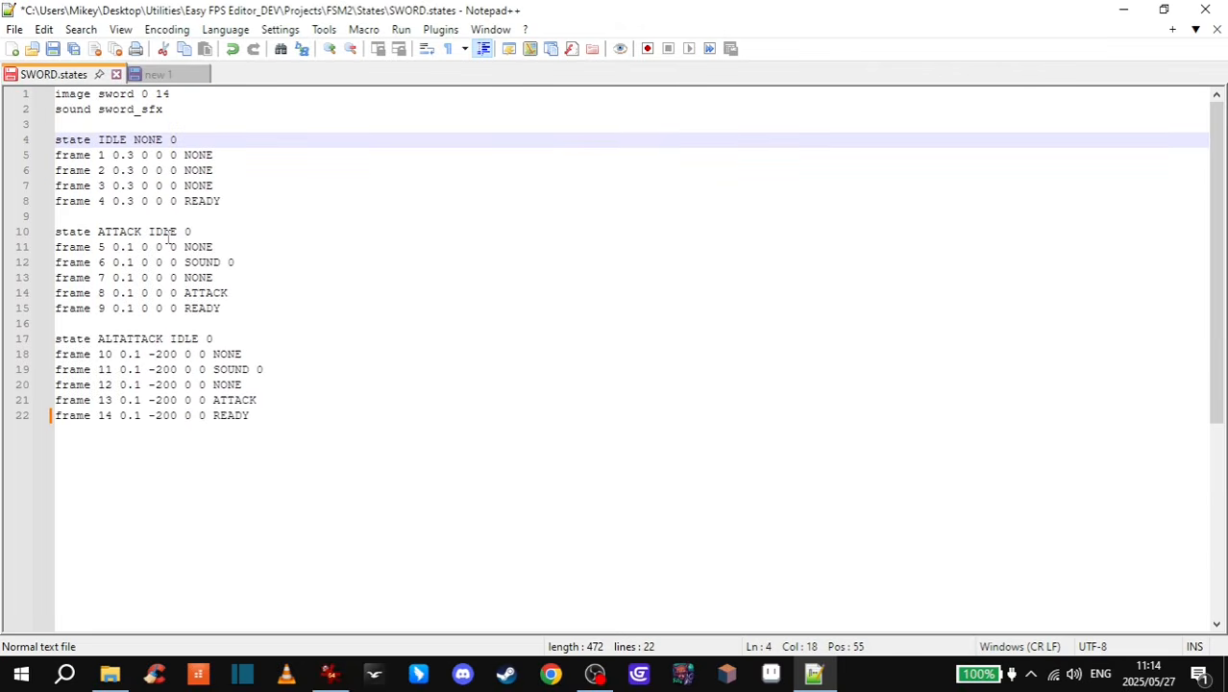
pyautogui.click(155, 75)
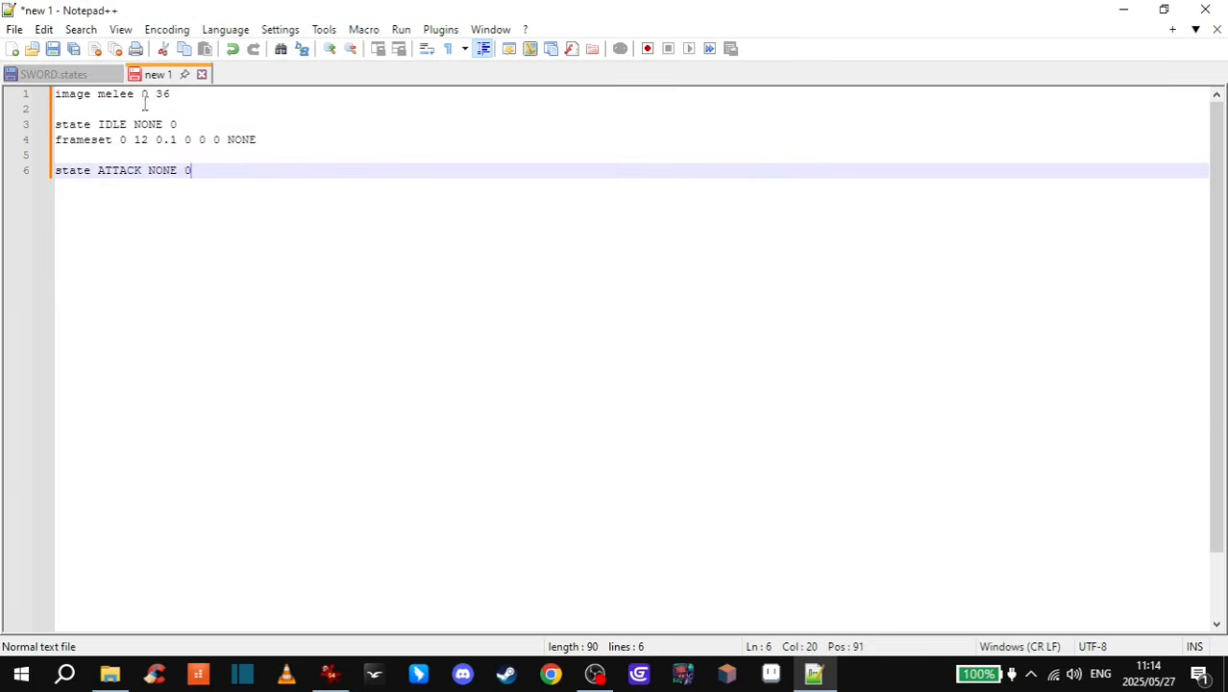
pyautogui.doubleClick(164, 171)
pyautogui.write('IDLE')
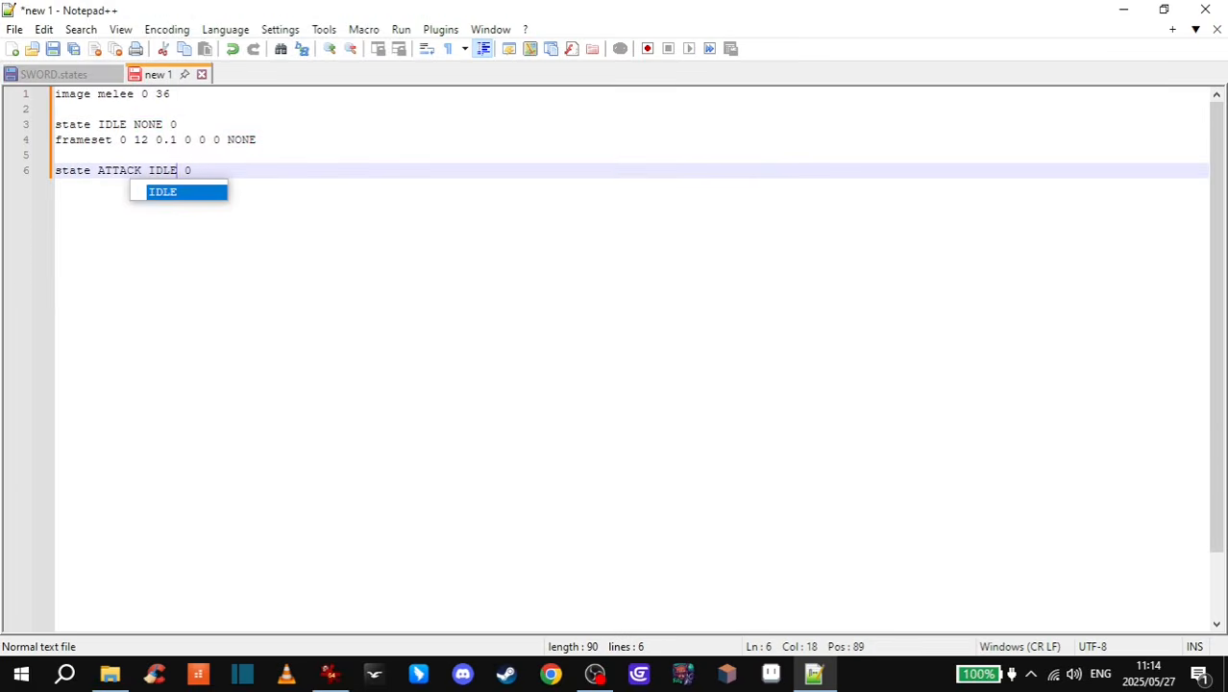
pyautogui.click(177, 169)
pyautogui.click(196, 169)
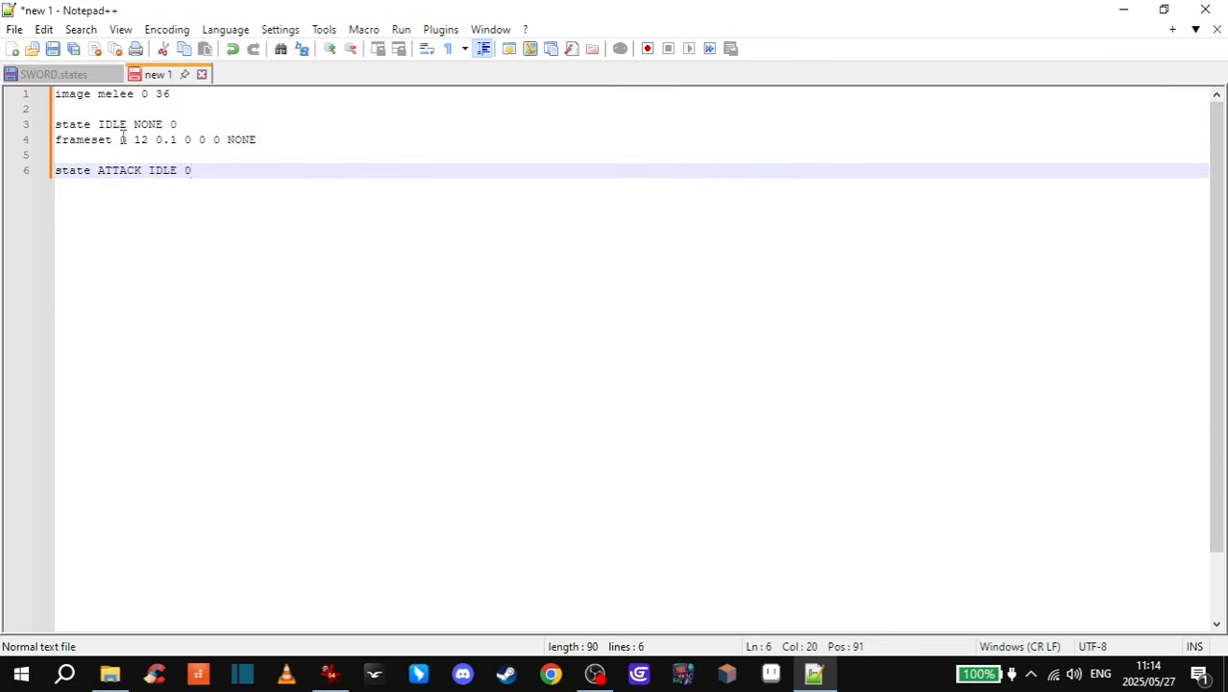
pyautogui.press('Return')
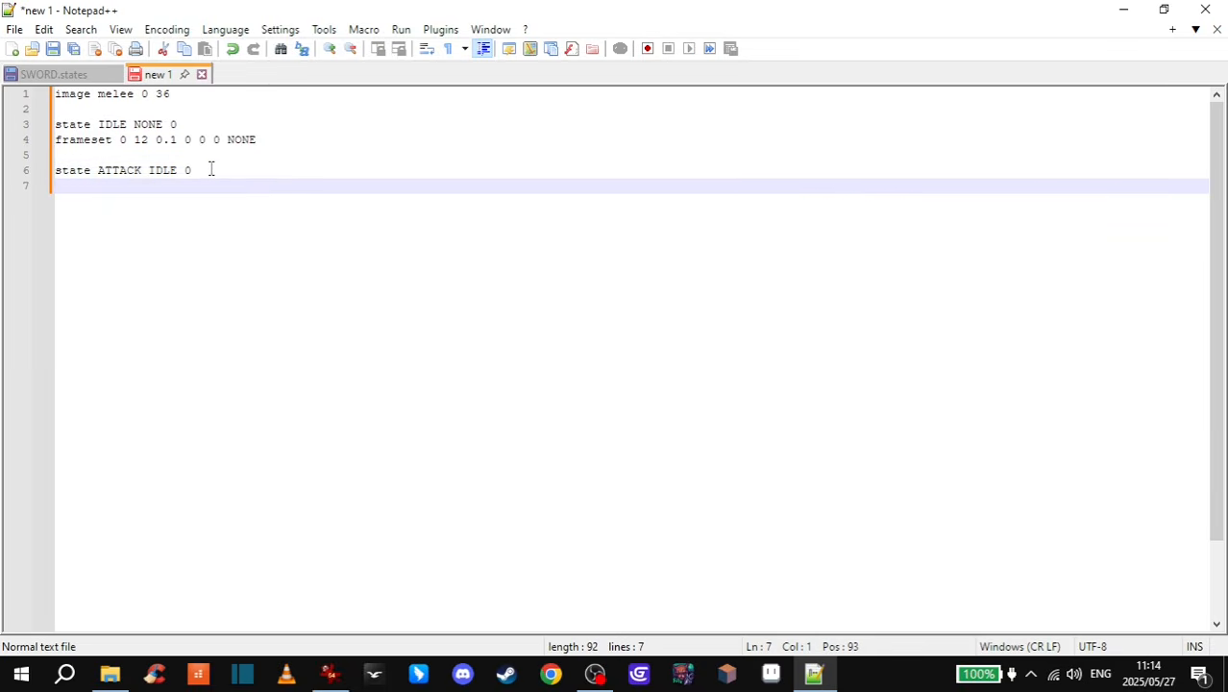
# - Check the punch frame range in IrfanView and add "frameset 13 26 0.1 0 0 0 NONE" under the ATTACK state in Notepad++
pyautogui.click(329, 672)
pyautogui.scroll(-1, 630, 375)
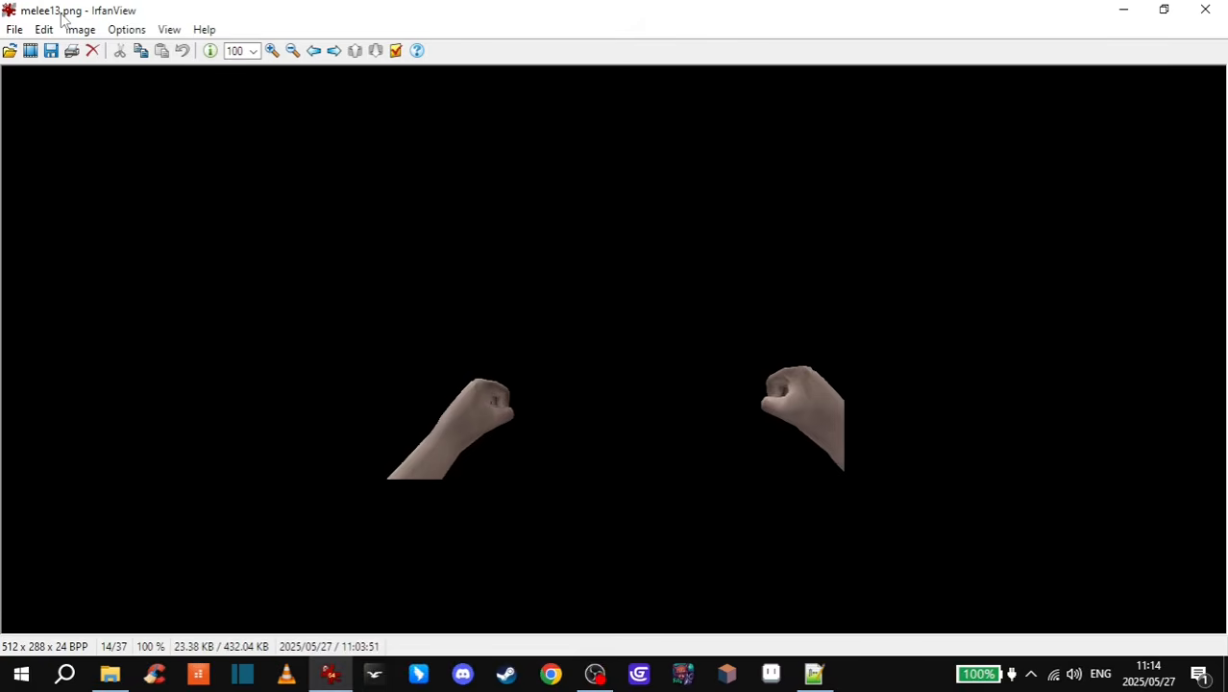
pyautogui.scroll(-4, 685, 314)
pyautogui.scroll(-10, 685, 322)
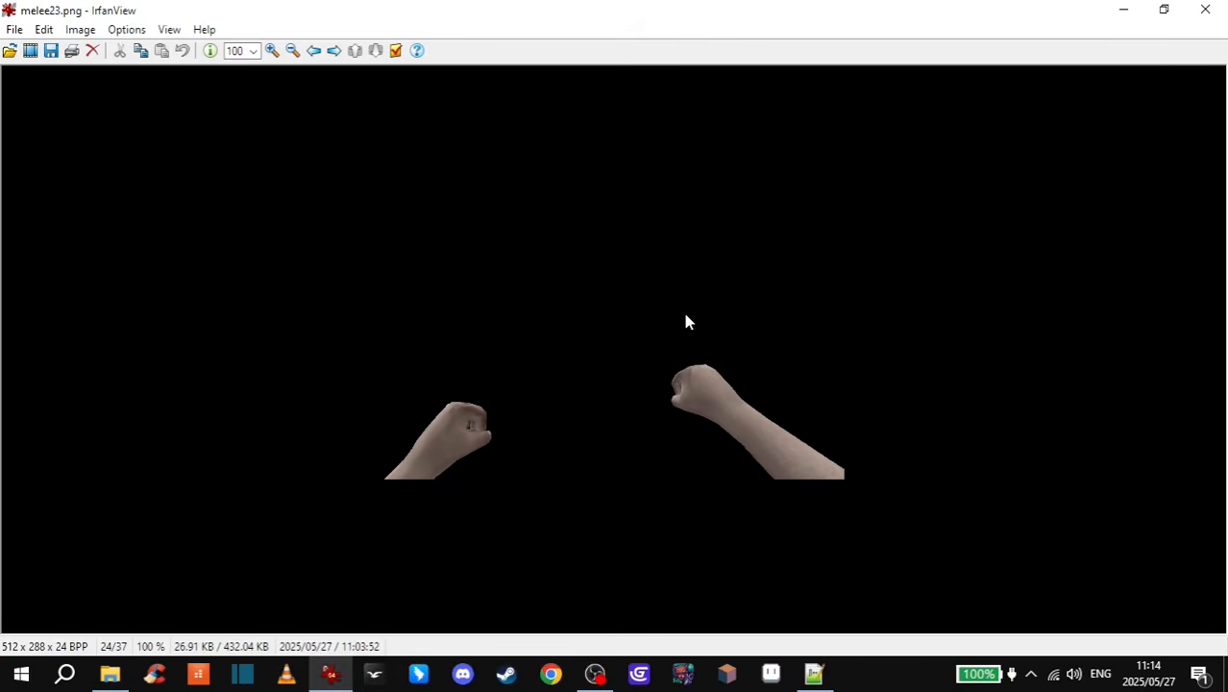
pyautogui.scroll(-1, 686, 322)
pyautogui.scroll(1, 685, 322)
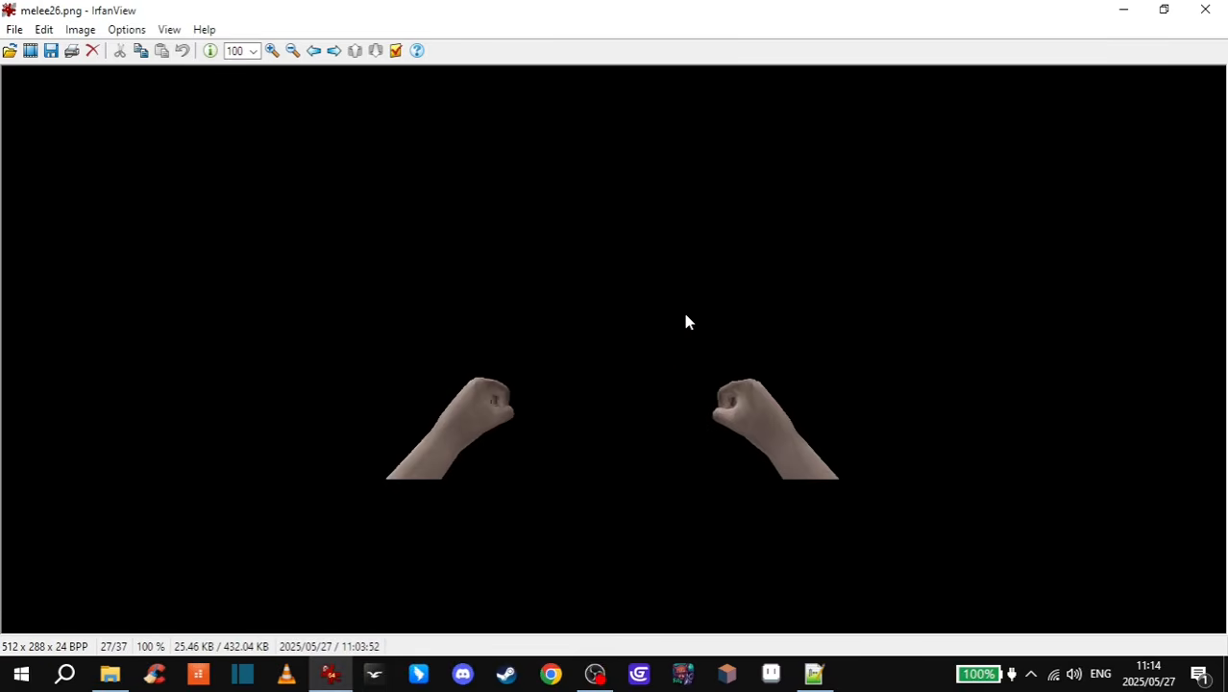
pyautogui.click(1123, 12)
pyautogui.write('f')
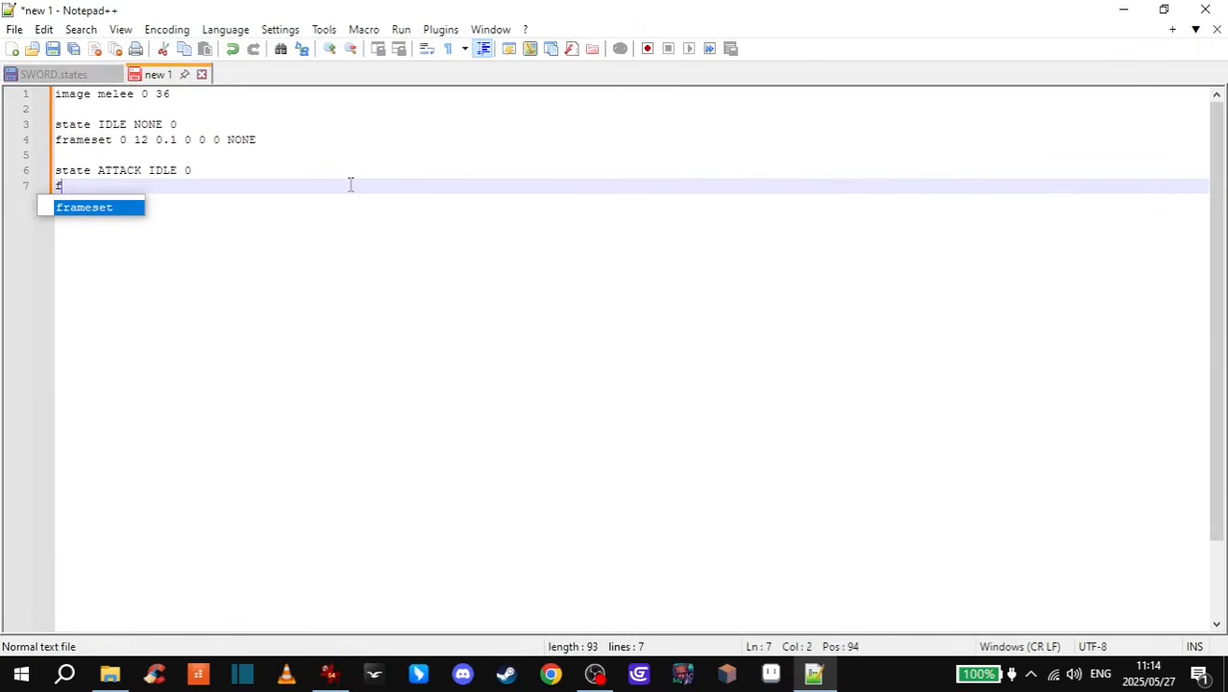
pyautogui.write('rameset 13')
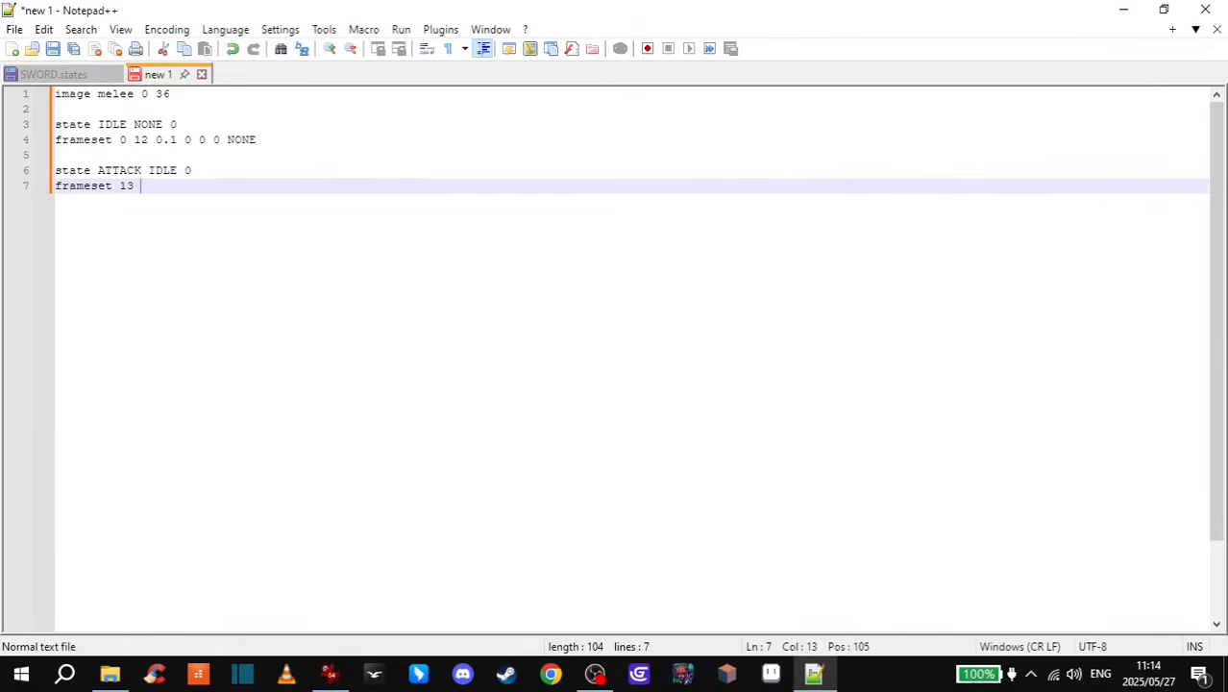
pyautogui.write(' 26 0.1 0 0 0 NONE')
pyautogui.press('Escape')
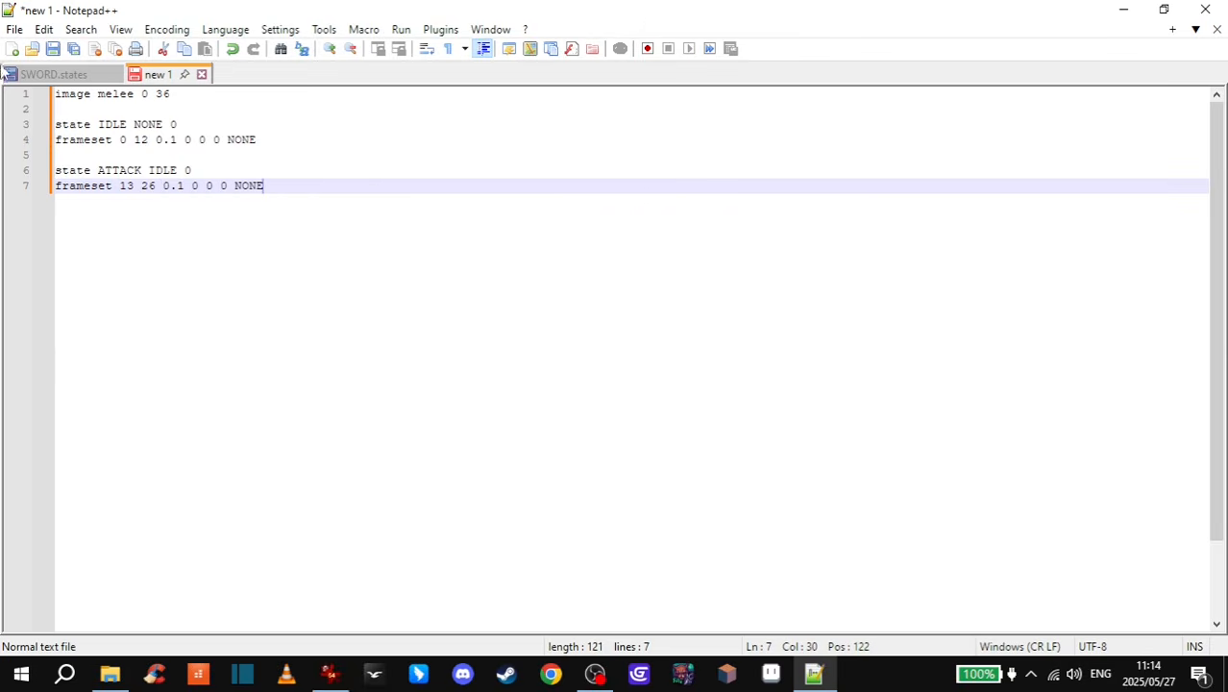
# - Consult SWORD.states and find the punch's hit frame in IrfanView, then set the ATTACK frameset's end frame to 18 in Notepad++
pyautogui.click(52, 74)
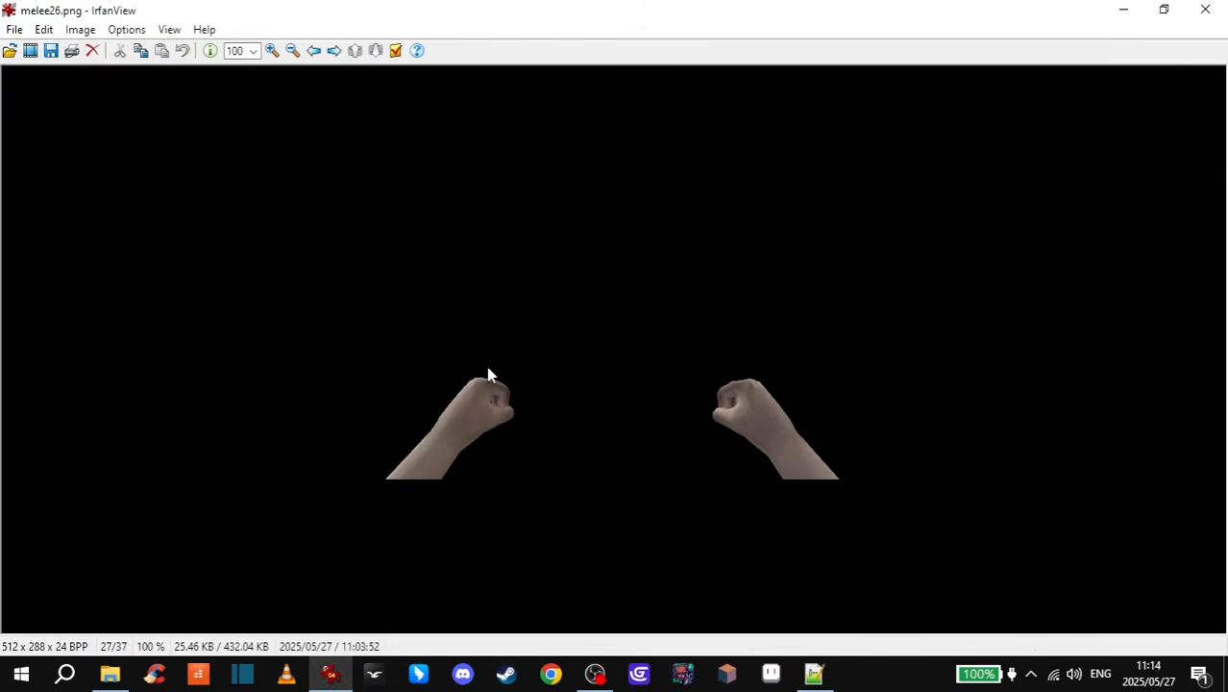
pyautogui.scroll(10, 488, 375)
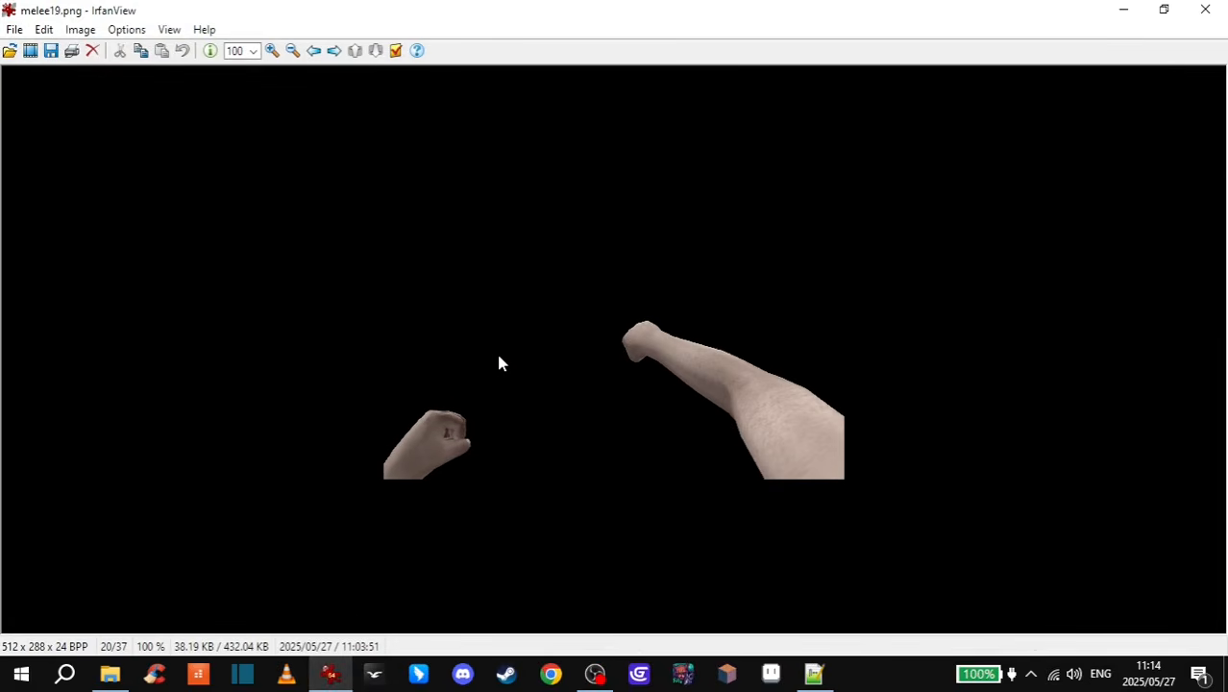
pyautogui.scroll(1, 499, 357)
pyautogui.scroll(-2, 499, 358)
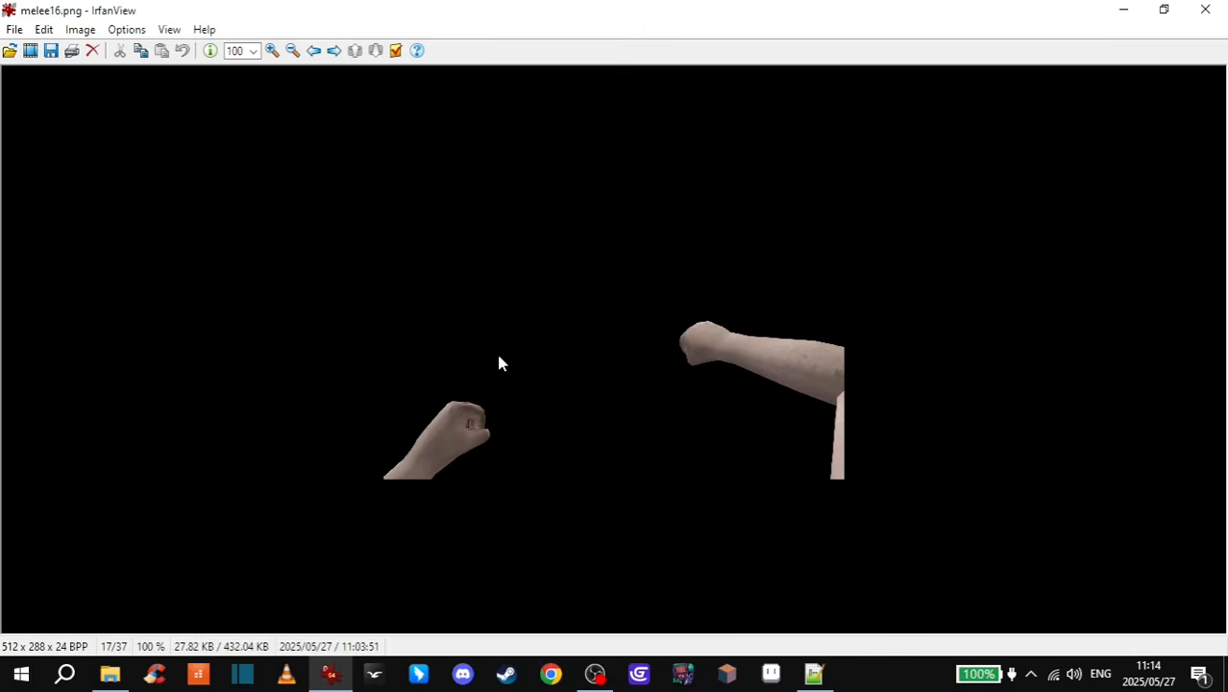
pyautogui.scroll(-2, 499, 363)
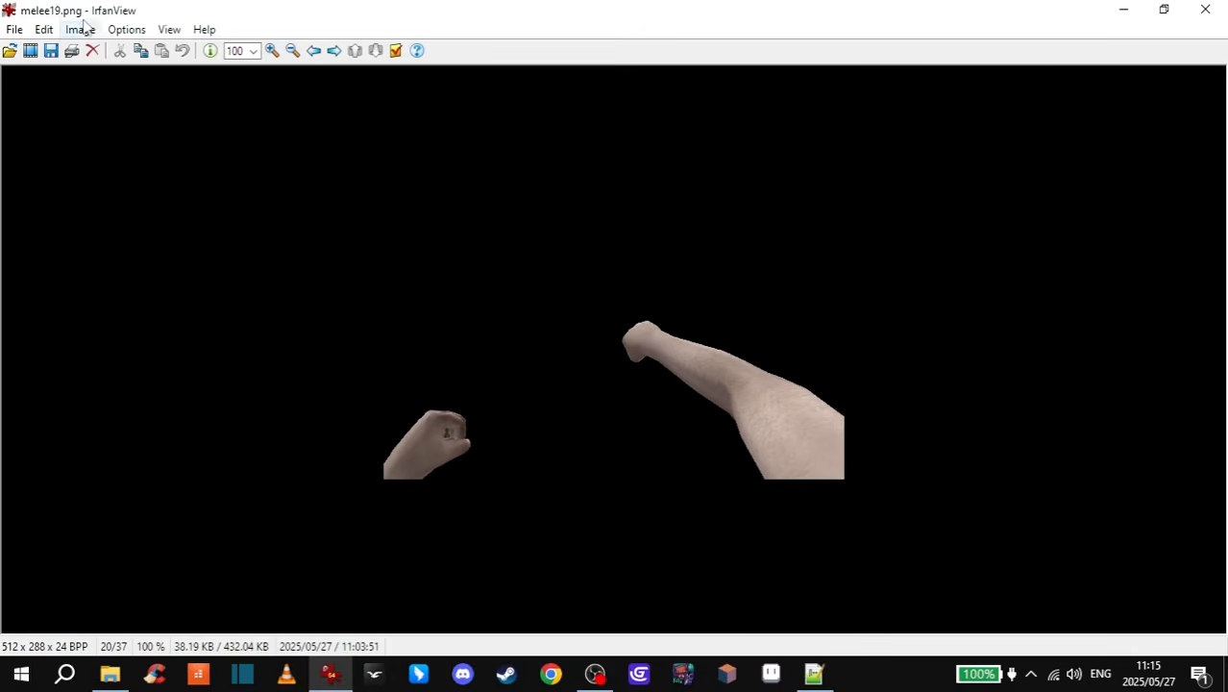
pyautogui.click(1122, 10)
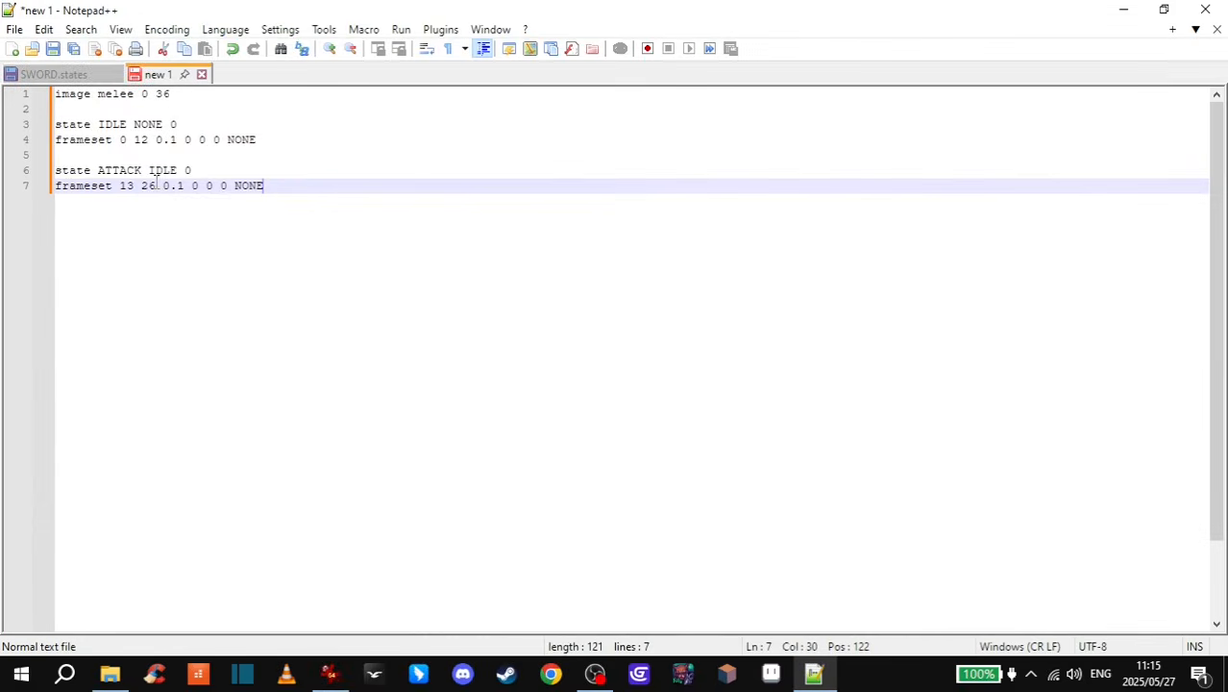
pyautogui.moveTo(157, 182); pyautogui.dragTo(141, 186)
pyautogui.write('18')
# - Add the line "frame 19 0.1 0 0 0 ATTACK" below the 13–18 frameset
pyautogui.click(276, 186)
pyautogui.press('Return')
pyautogui.write('farme')
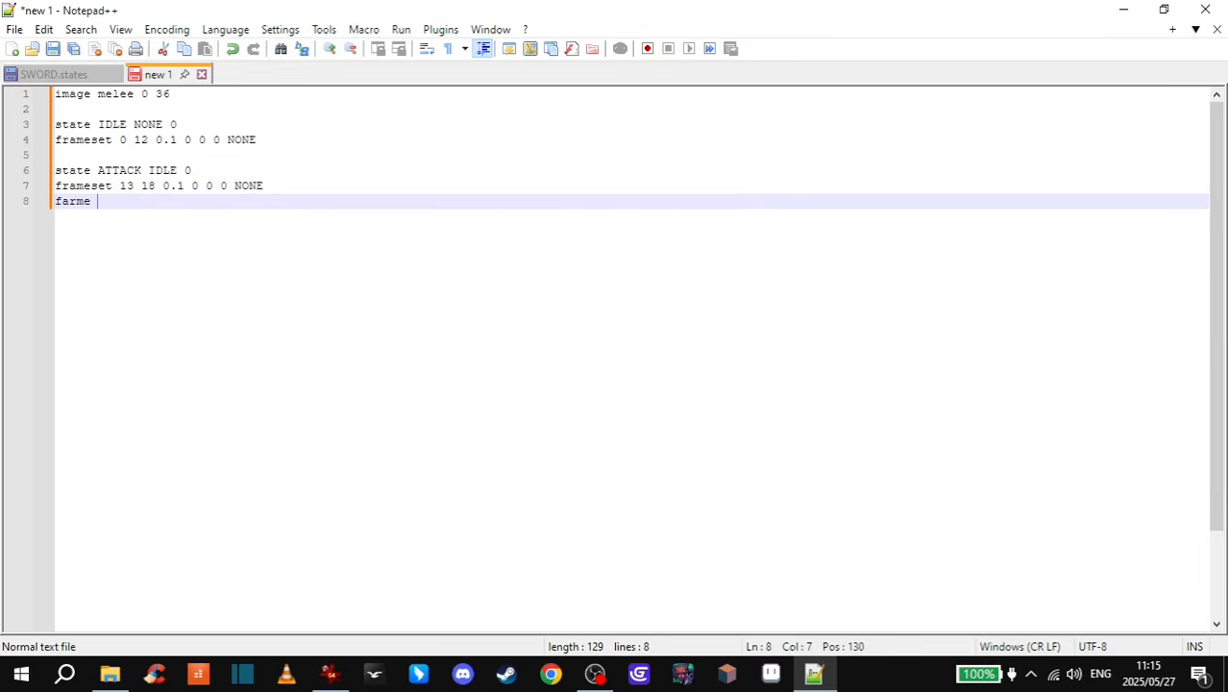
pyautogui.press('BackSpace')
pyautogui.press('BackSpace')
pyautogui.press('BackSpace')
pyautogui.press('BackSpace')
pyautogui.write('rame 19 0.1 0 0 0 ATTACK')
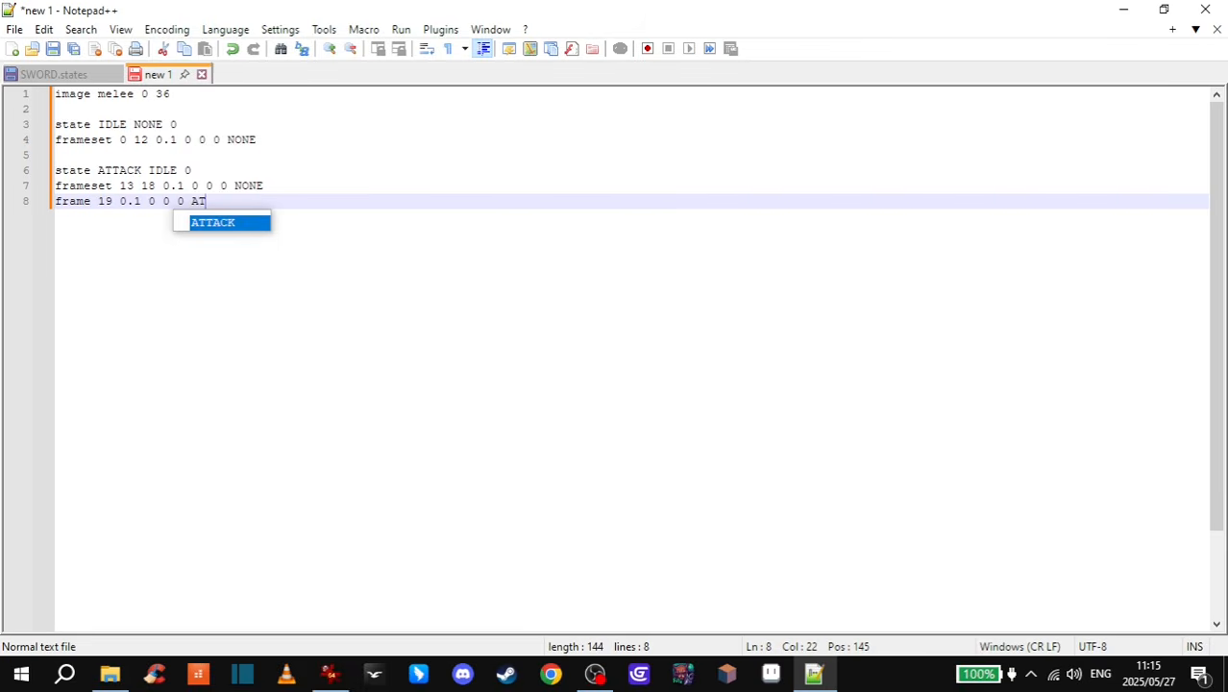
pyautogui.click(270, 199)
pyautogui.press('Return')
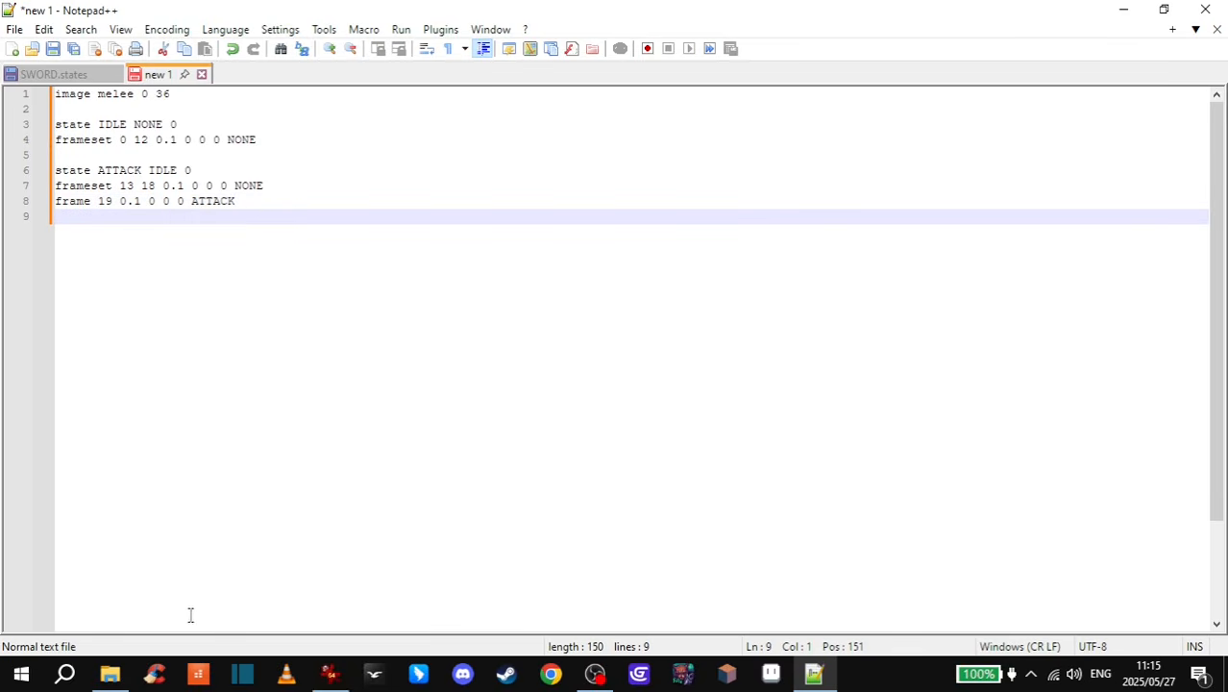
# - Check the last punch image in IrfanView and add "frameset 20 26 0.1 0 0 0 NONE" below the frame 19 line in Notepad++
pyautogui.click(330, 673)
pyautogui.scroll(-8, 468, 283)
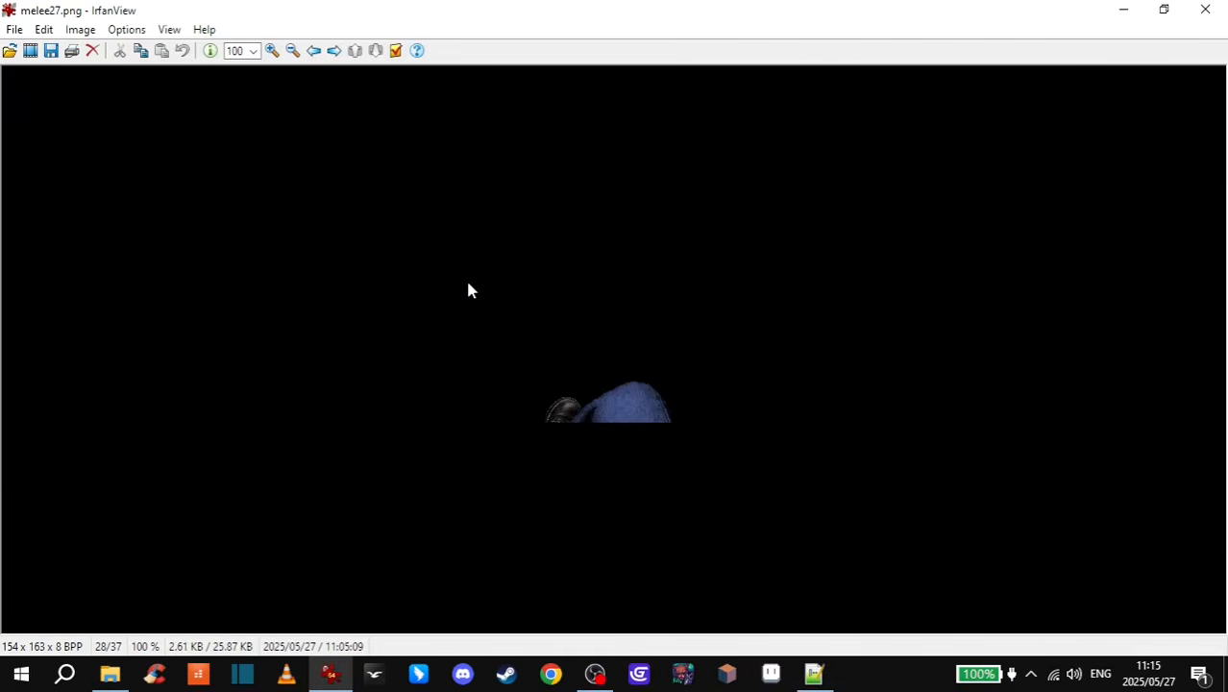
pyautogui.scroll(1, 468, 283)
pyautogui.click(1125, 10)
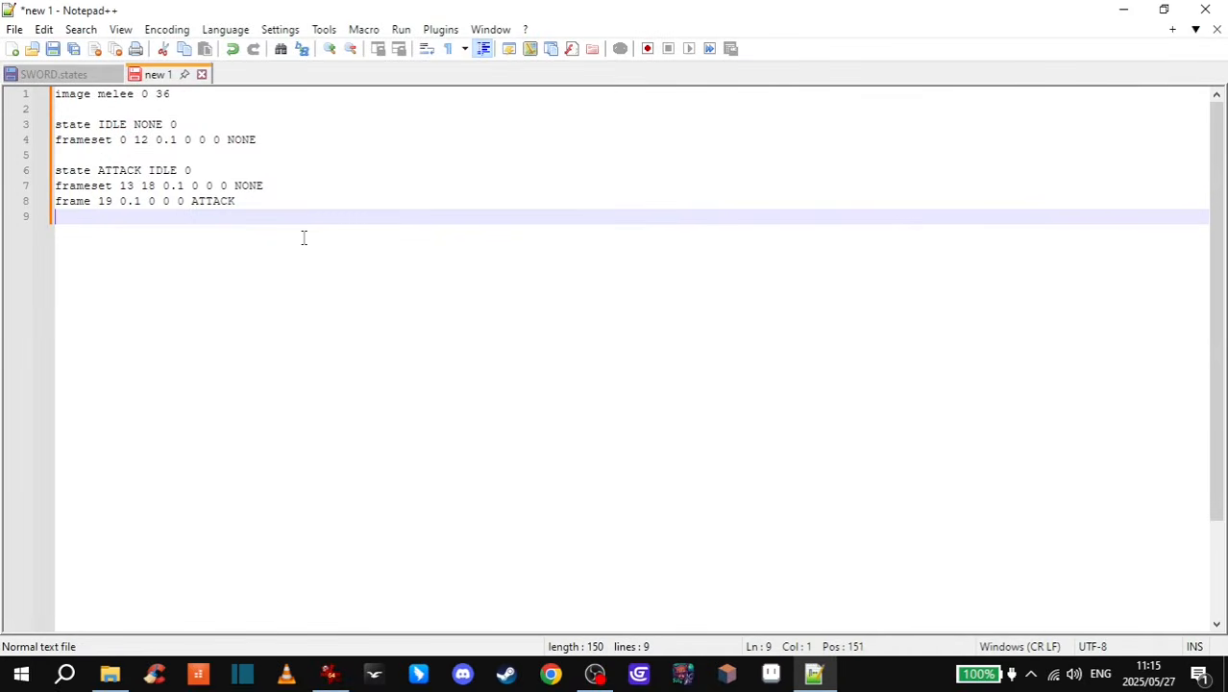
pyautogui.write('frameset 20')
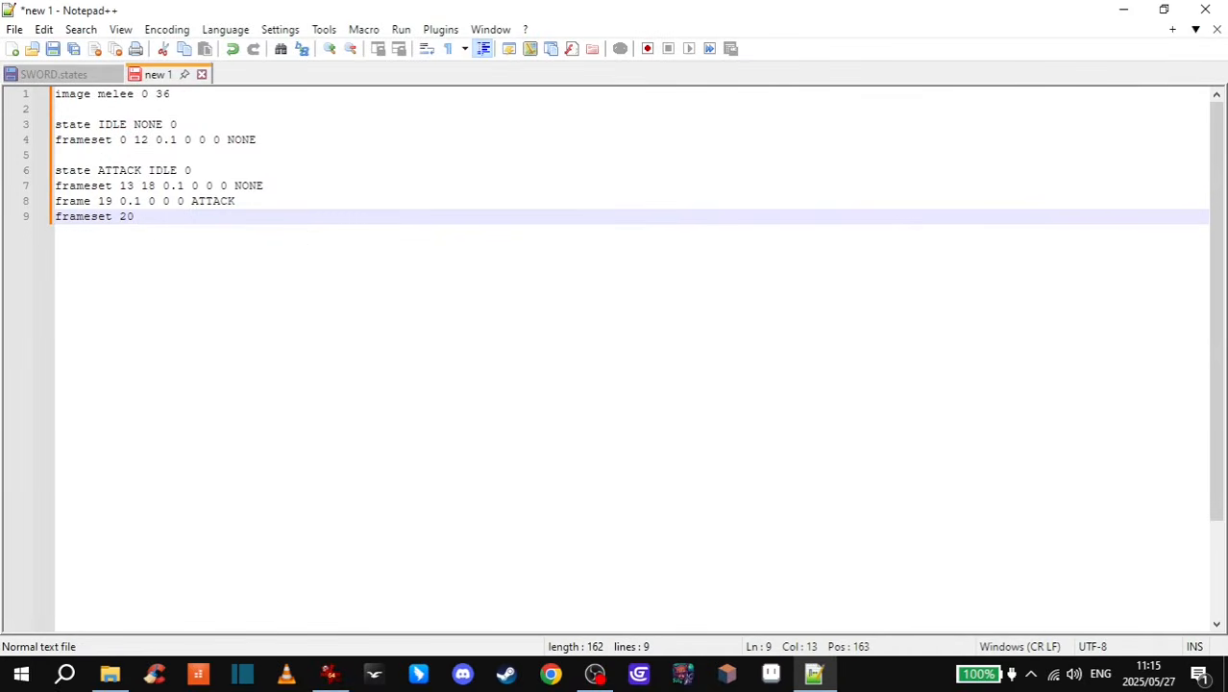
pyautogui.write(' 26 0.1 0 0 0 NONE')
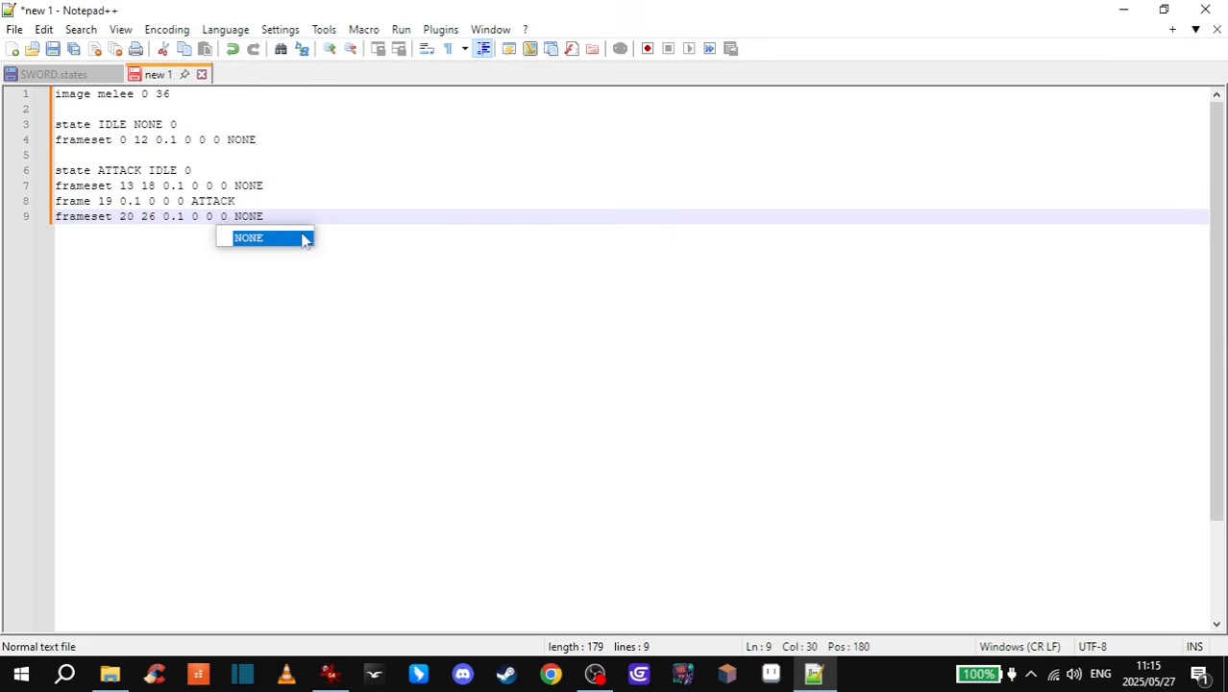
pyautogui.click(299, 219)
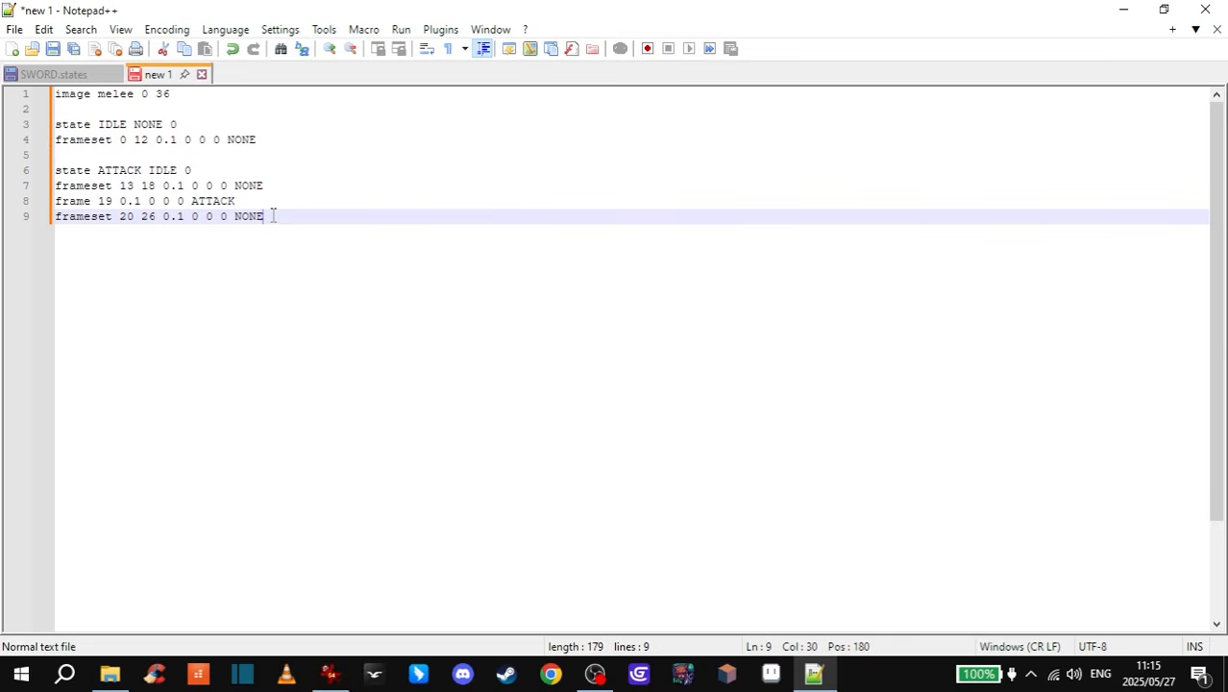
# - Review how the ATTACK state ends in SWORD.states and set the end frame of the frameset starting at 20 to 25
pyautogui.click(73, 77)
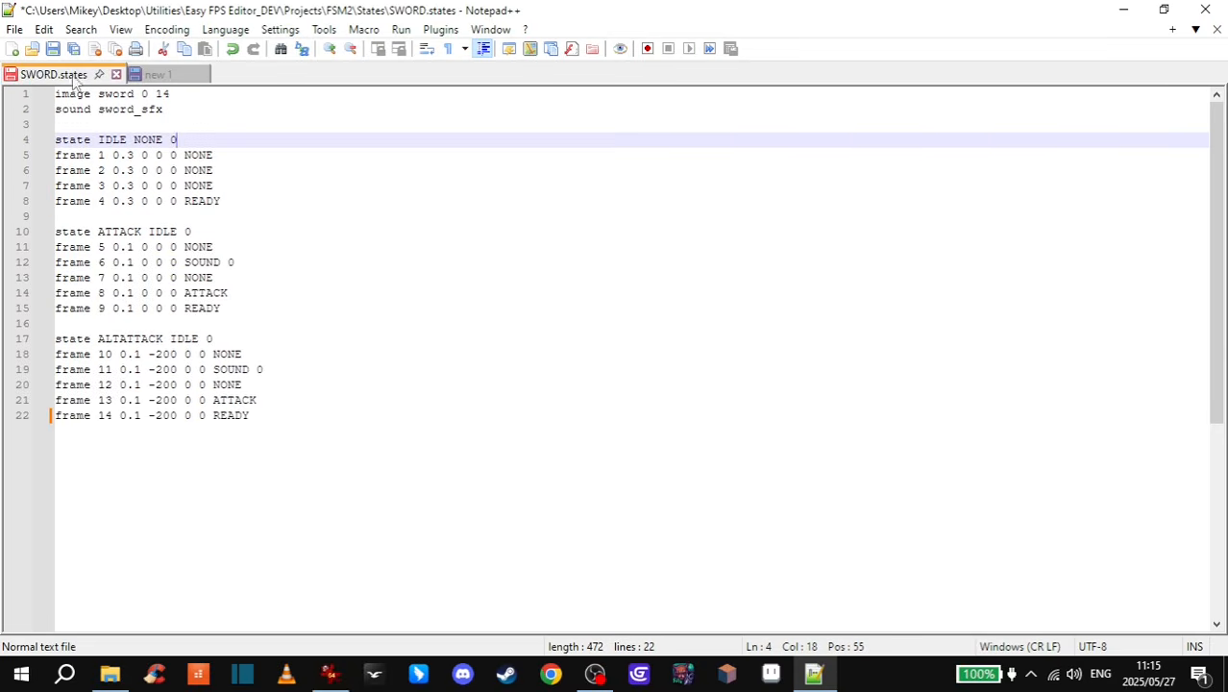
pyautogui.click(228, 305)
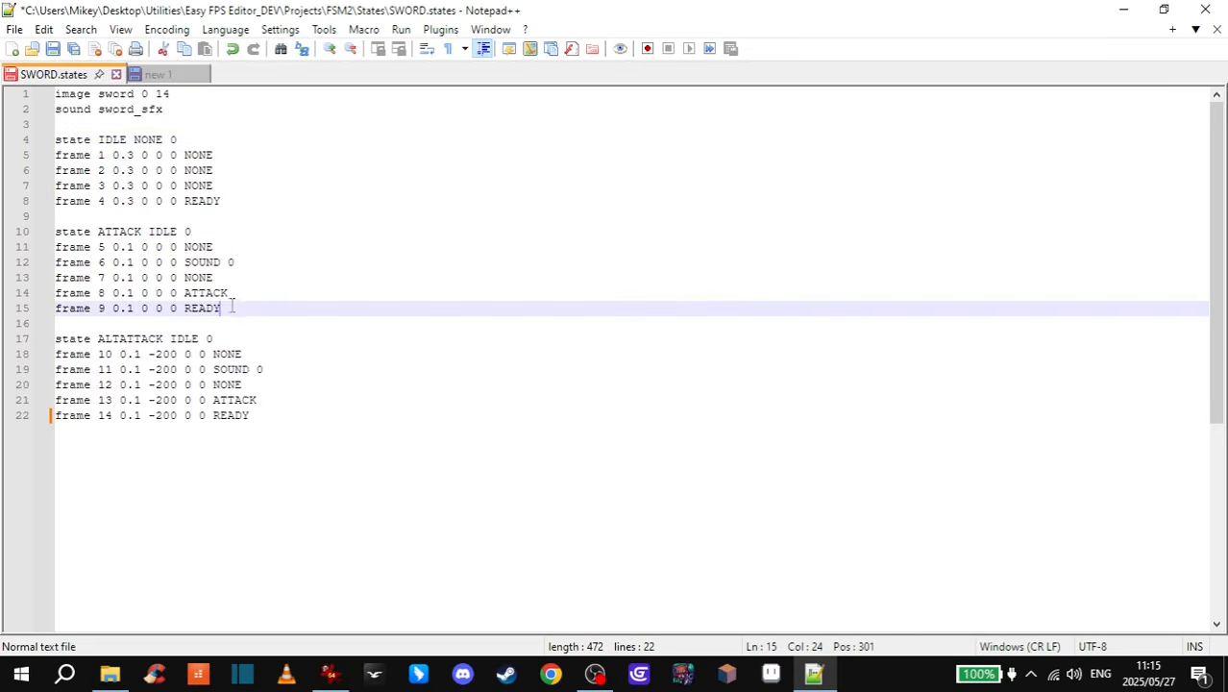
pyautogui.click(234, 293)
pyautogui.click(238, 304)
pyautogui.doubleClick(218, 308)
pyautogui.click(229, 308)
pyautogui.click(169, 79)
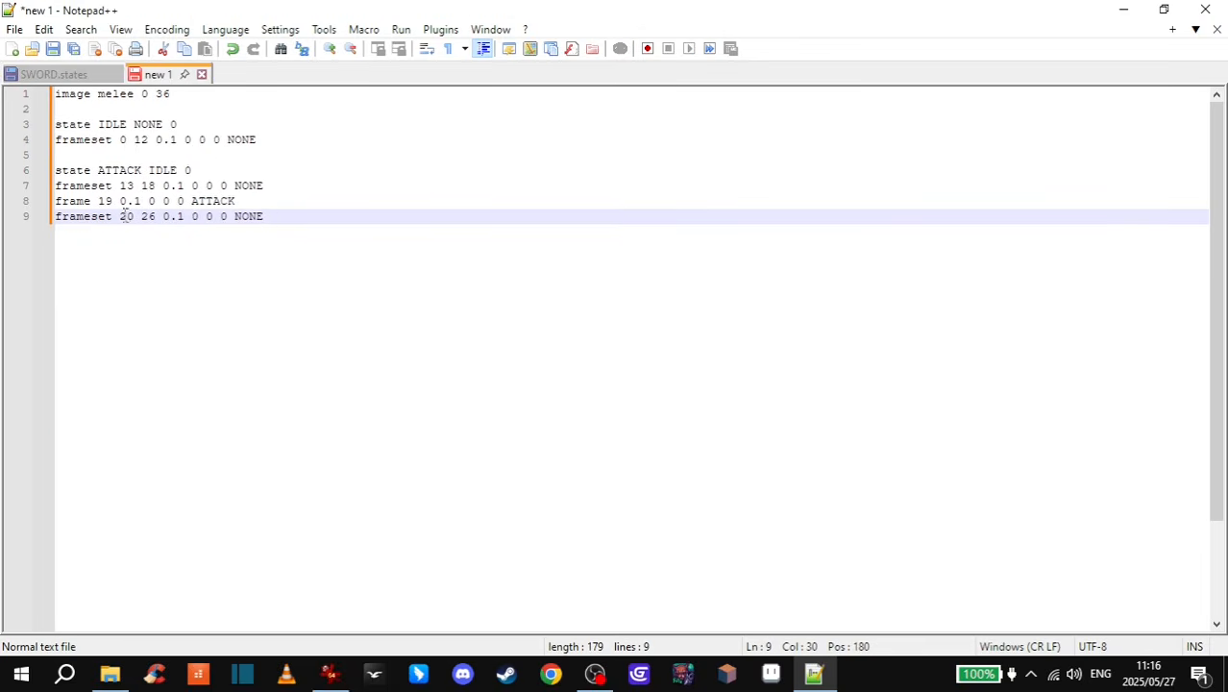
pyautogui.click(155, 215)
pyautogui.press('BackSpace')
pyautogui.write('5')
# - Add the line "frame 26 0.1 0 0 0 READY" to finish the ATTACK state
pyautogui.click(273, 217)
pyautogui.press('Return')
pyautogui.write('frame ')
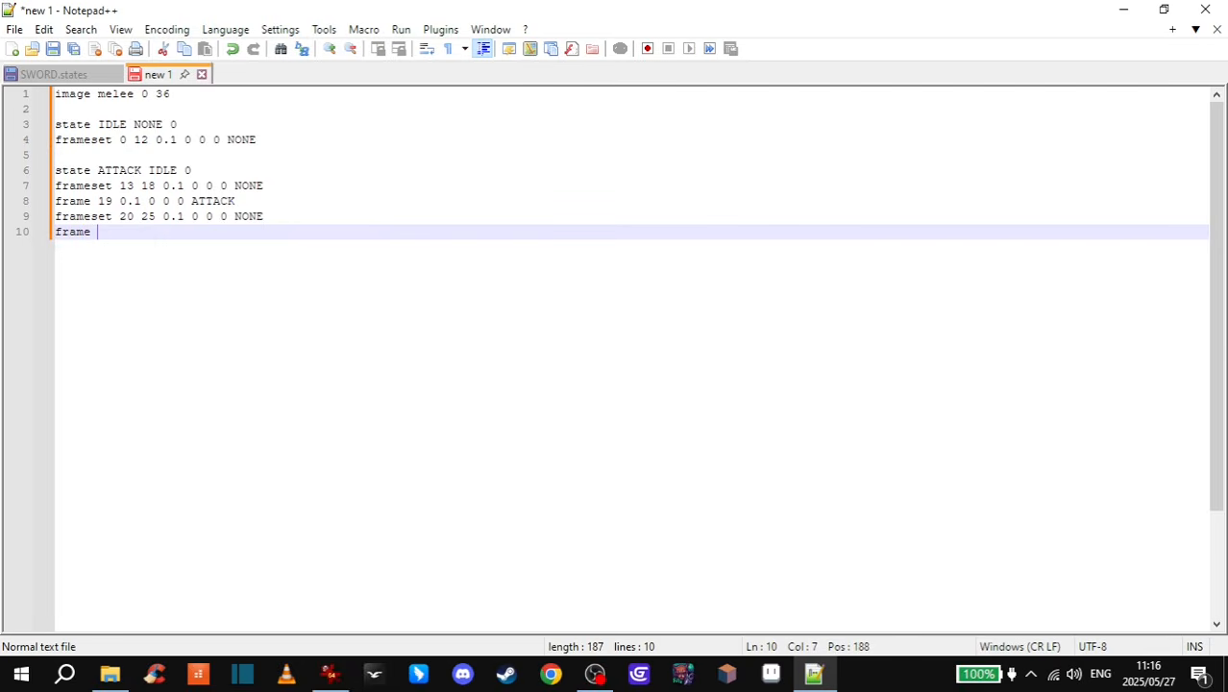
pyautogui.write('26 0.1 0 0 0 READY')
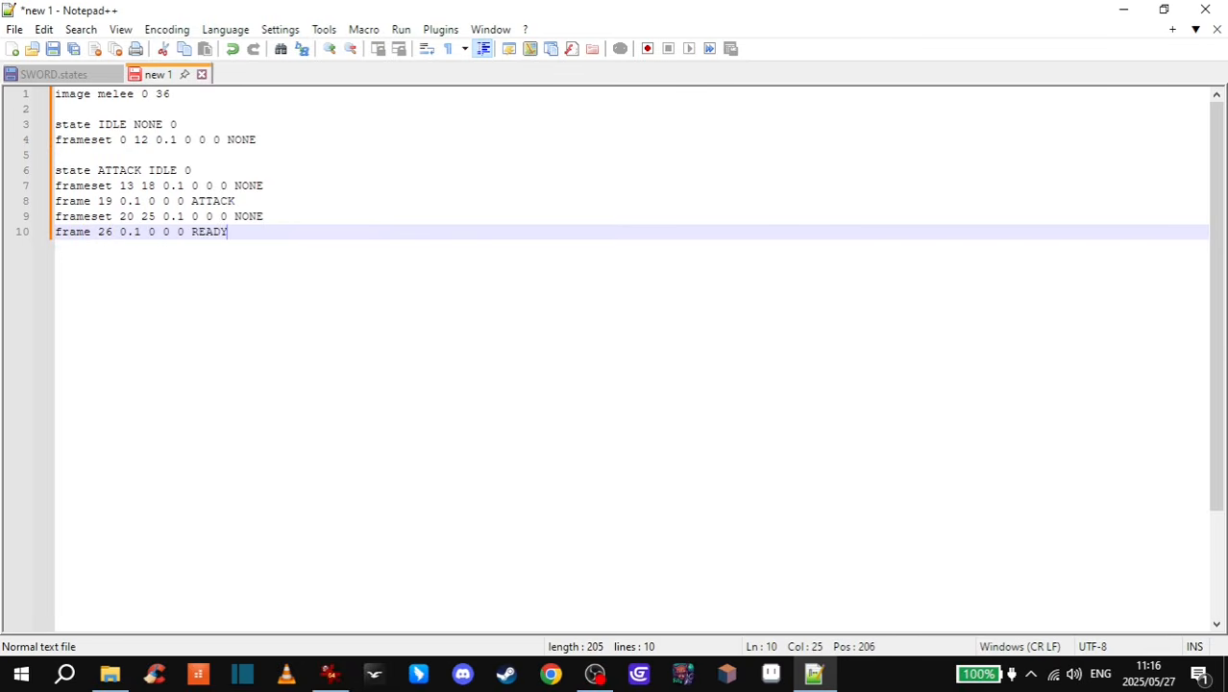
# - Leave a blank line and add "state ALTATTACK IDLE 0", checking its format against SWORD.states
pyautogui.press('Return')
pyautogui.press('Return')
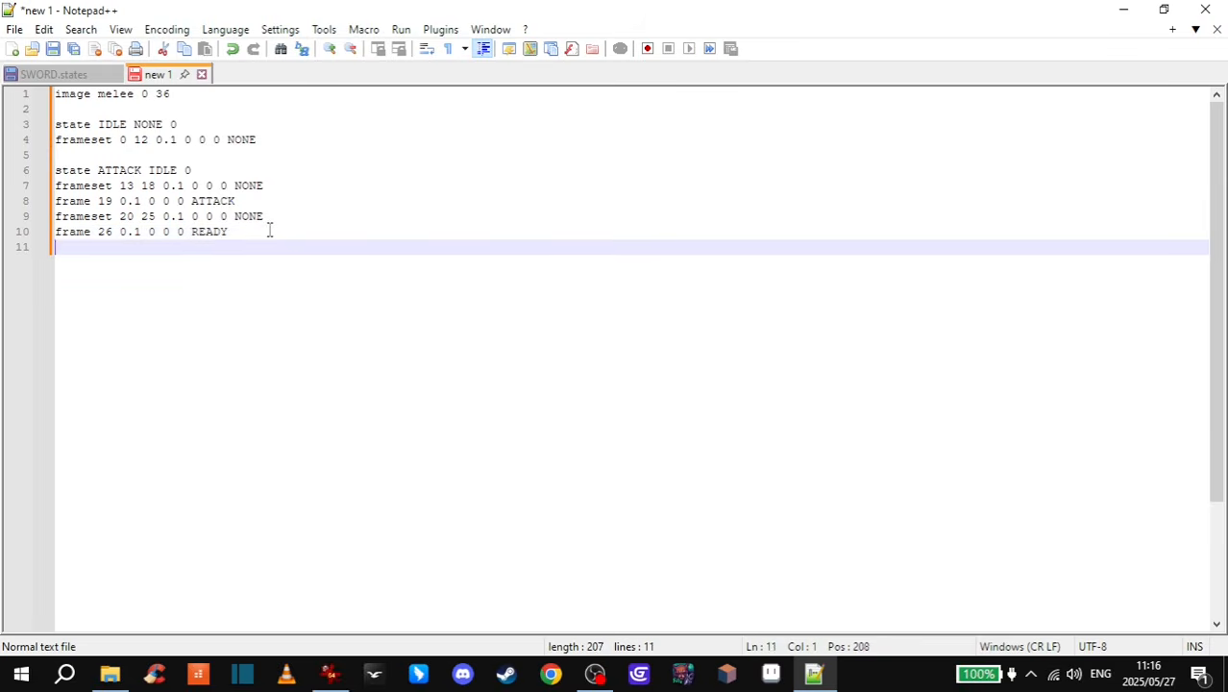
pyautogui.write('st')
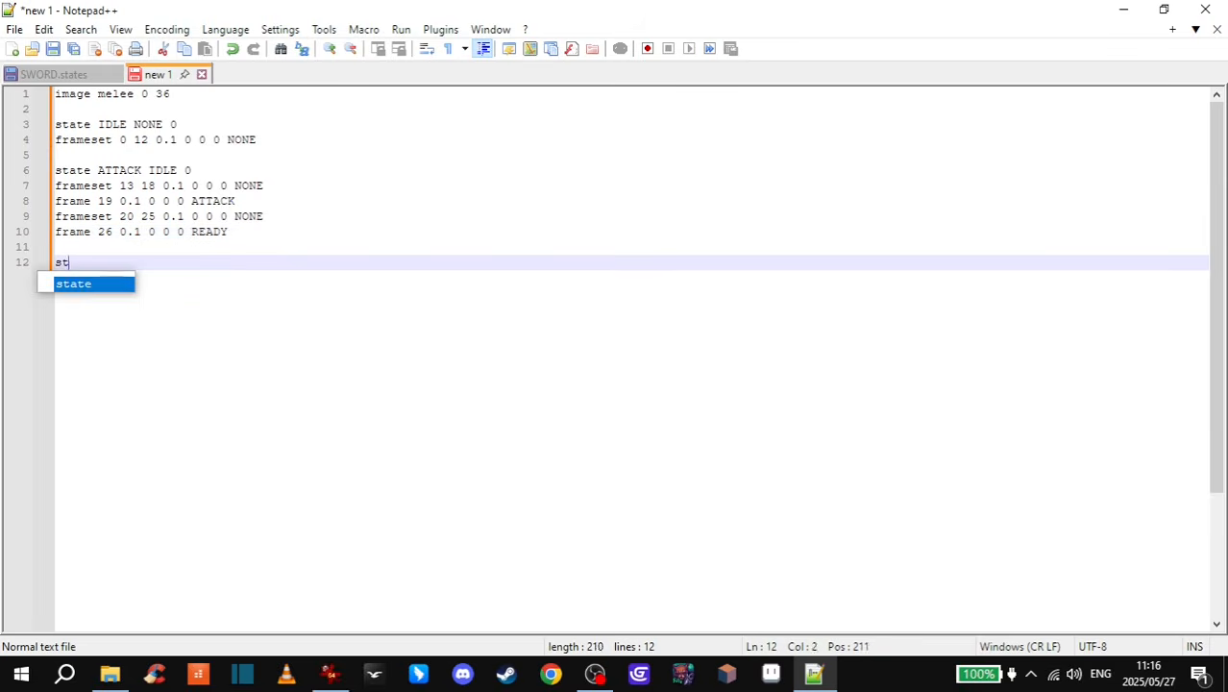
pyautogui.write('ate ALTATT')
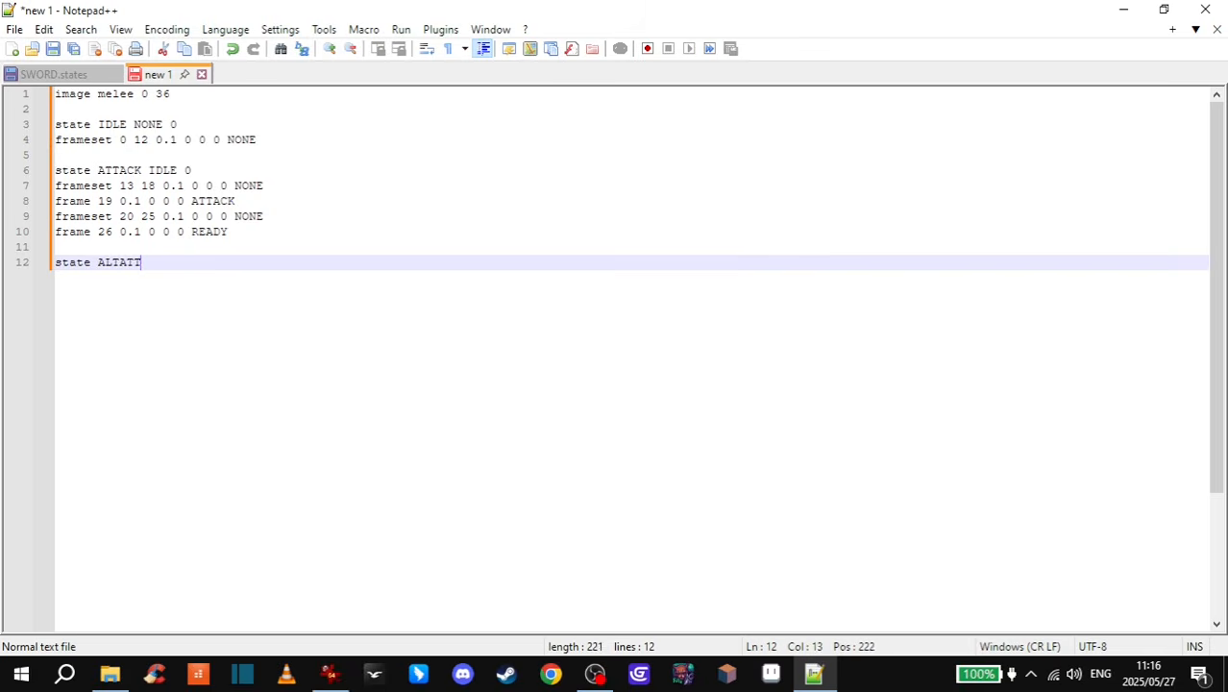
pyautogui.write('ACK IDLE 0')
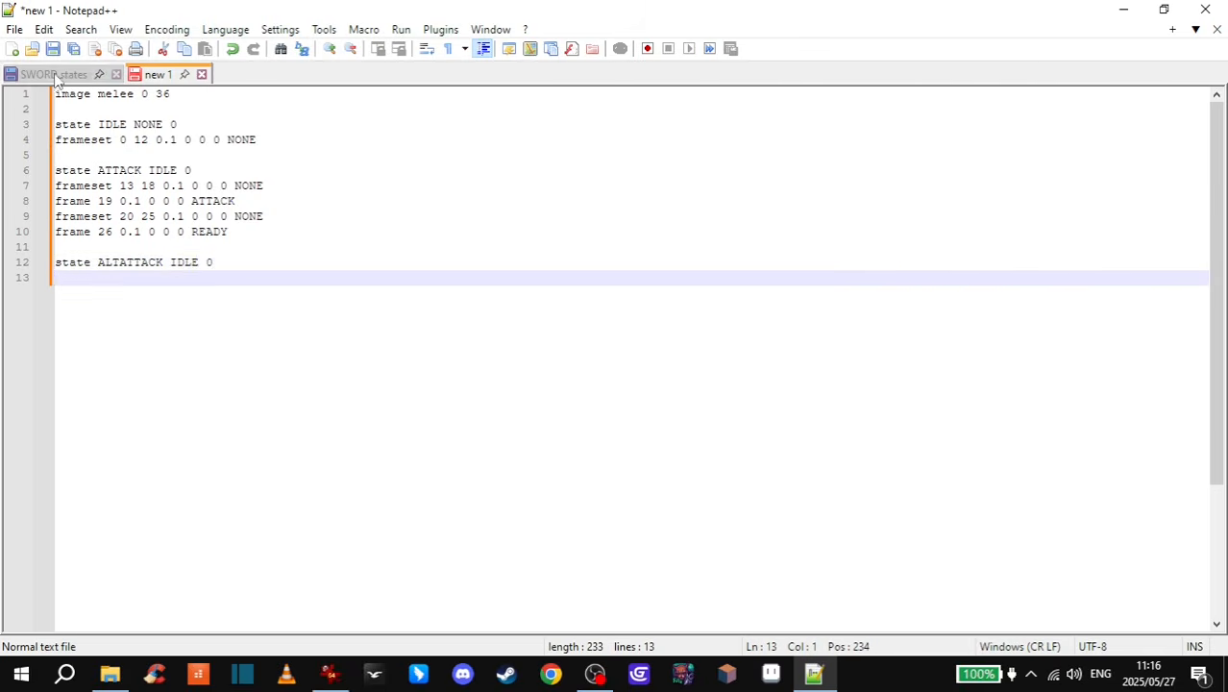
pyautogui.hotkey('ctrl', 'Tab')
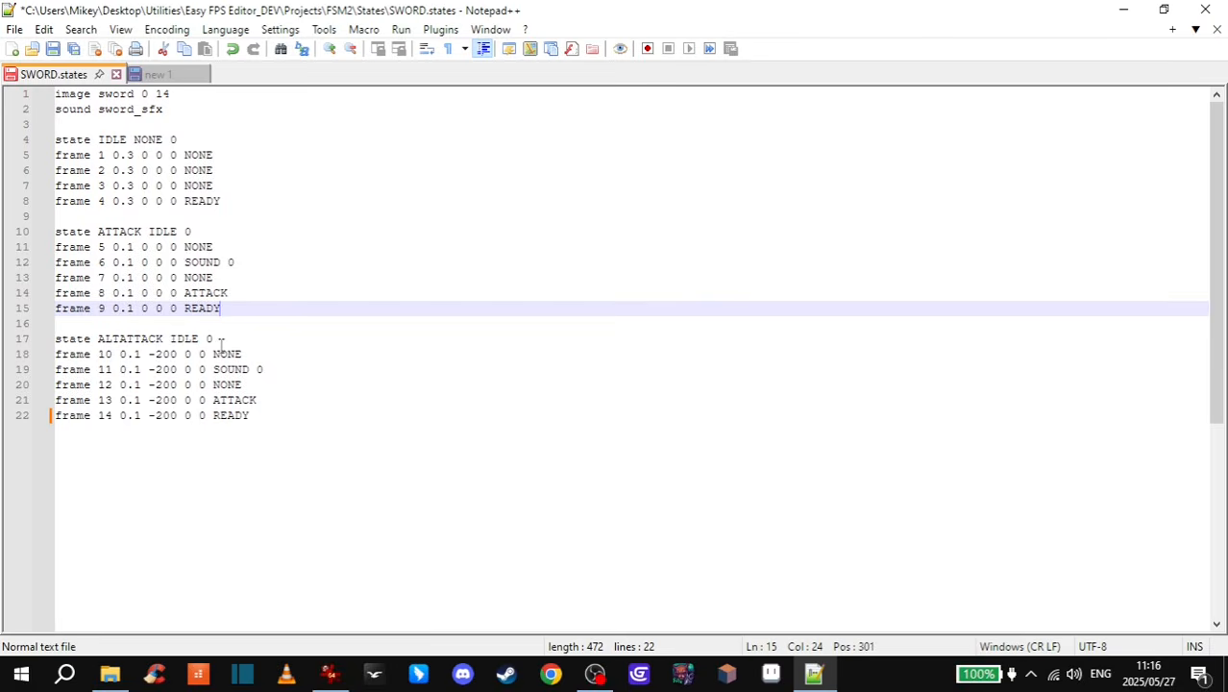
pyautogui.hotkey('ctrl', 'Tab')
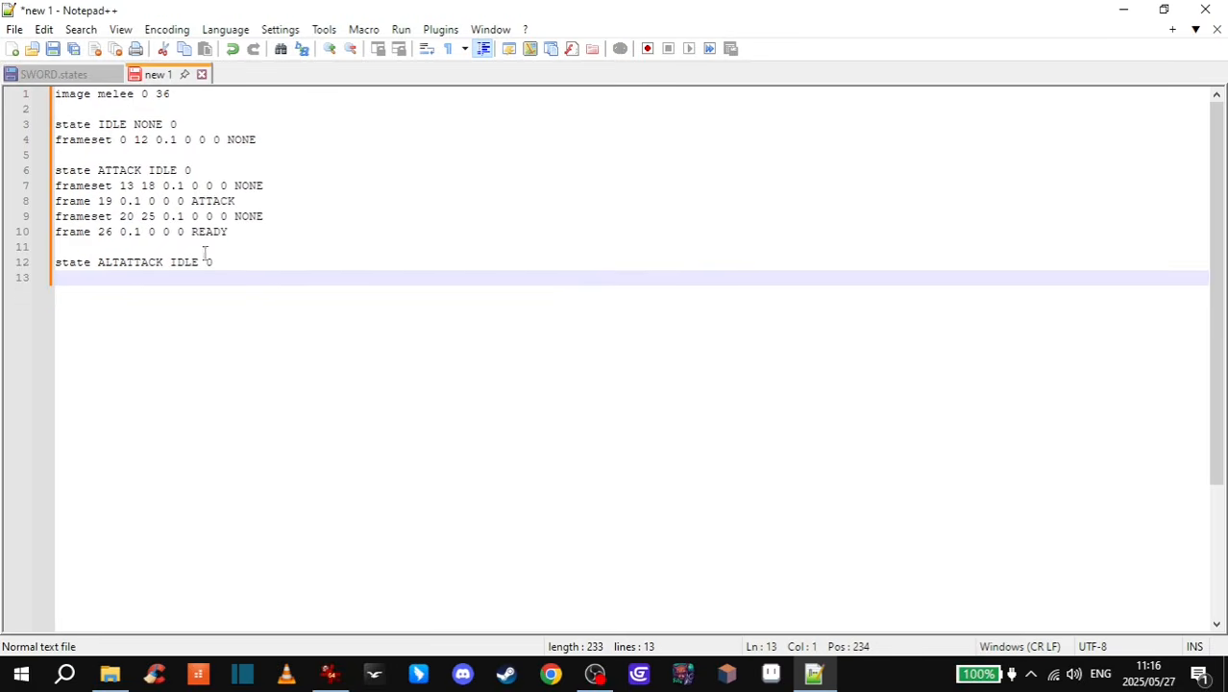
# - Examine the melee images in IrfanView around melee27.png to find where the kick frames begin
pyautogui.hotkey('alt', 'Tab')
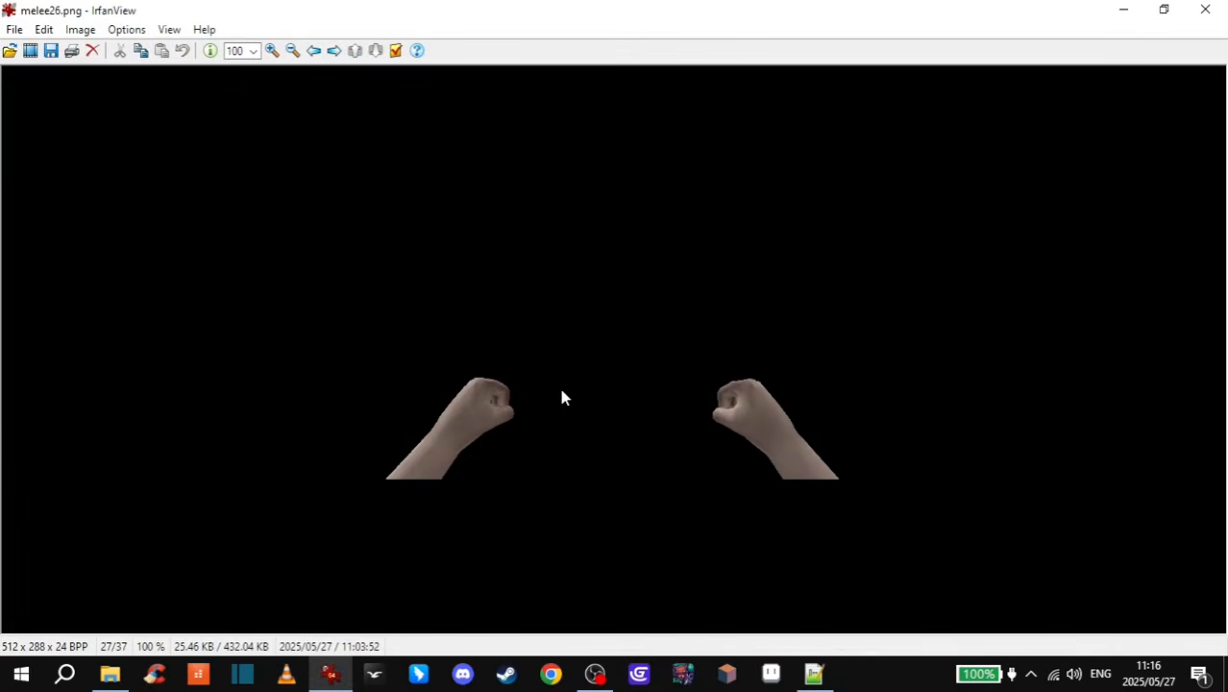
pyautogui.press('Right')
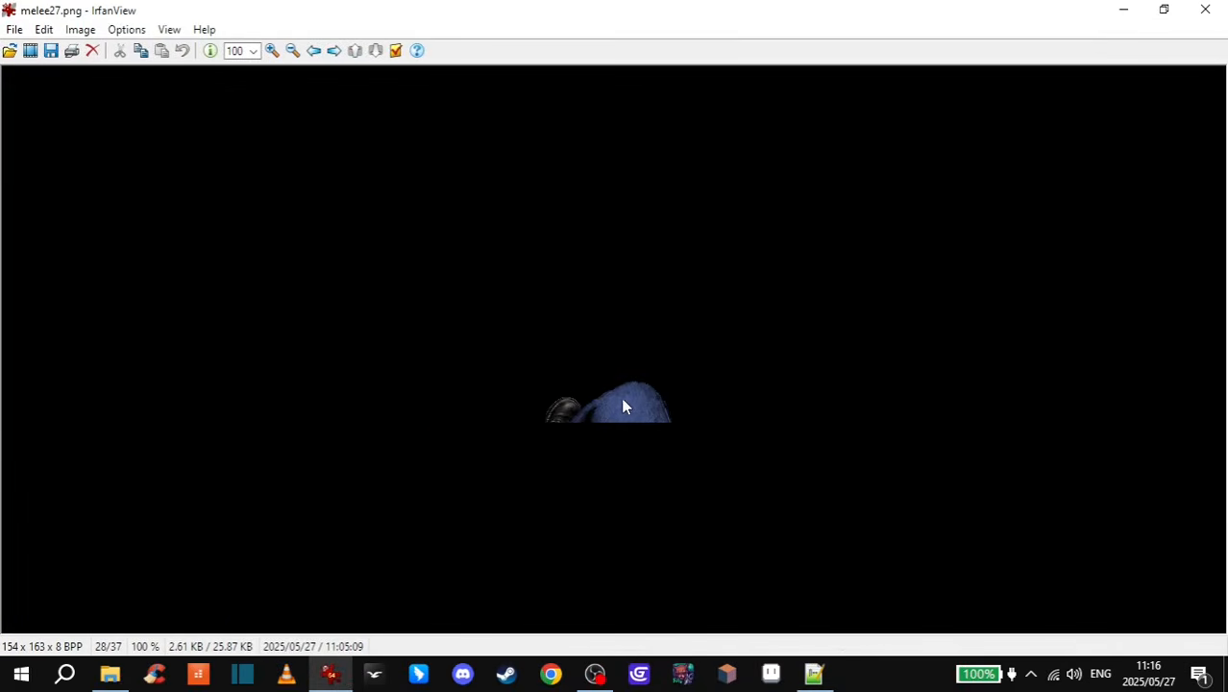
pyautogui.press('Right')
pyautogui.press('Right')
pyautogui.press('Right')
pyautogui.press('Right')
pyautogui.press('Right')
pyautogui.press('Left')
pyautogui.press('Left')
pyautogui.press('Left')
pyautogui.press('Left')
pyautogui.press('Left')
pyautogui.press('Left')
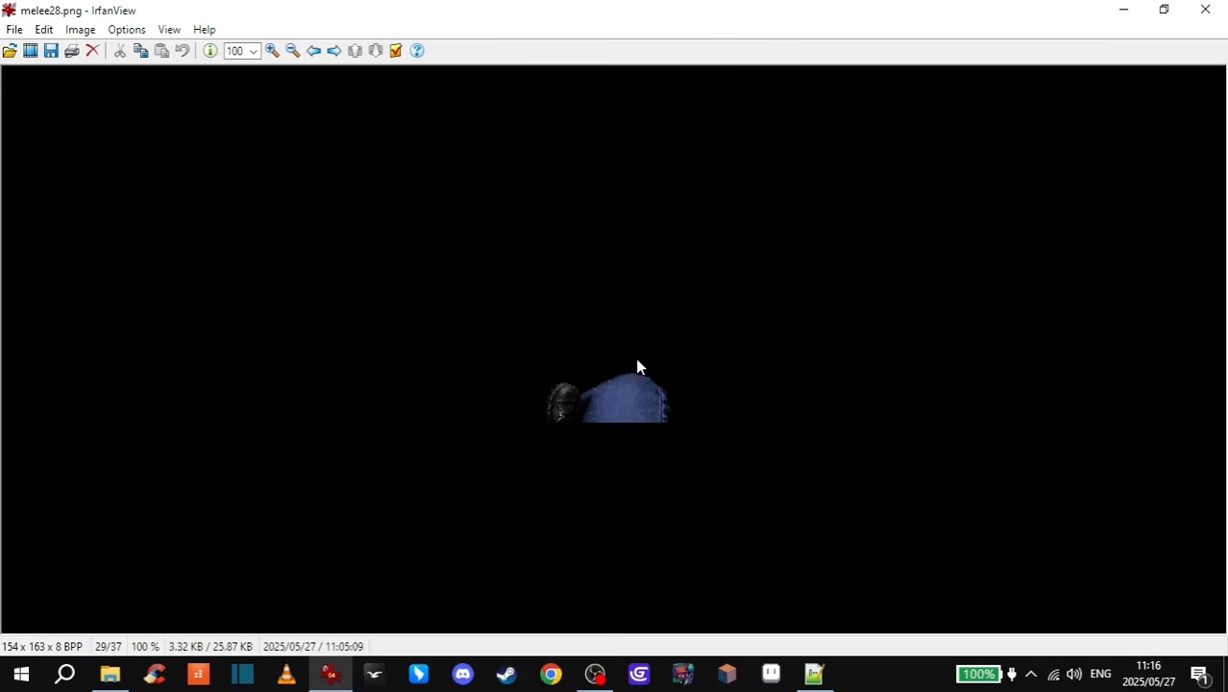
pyautogui.press('Right')
pyautogui.press('Right')
pyautogui.press('Left')
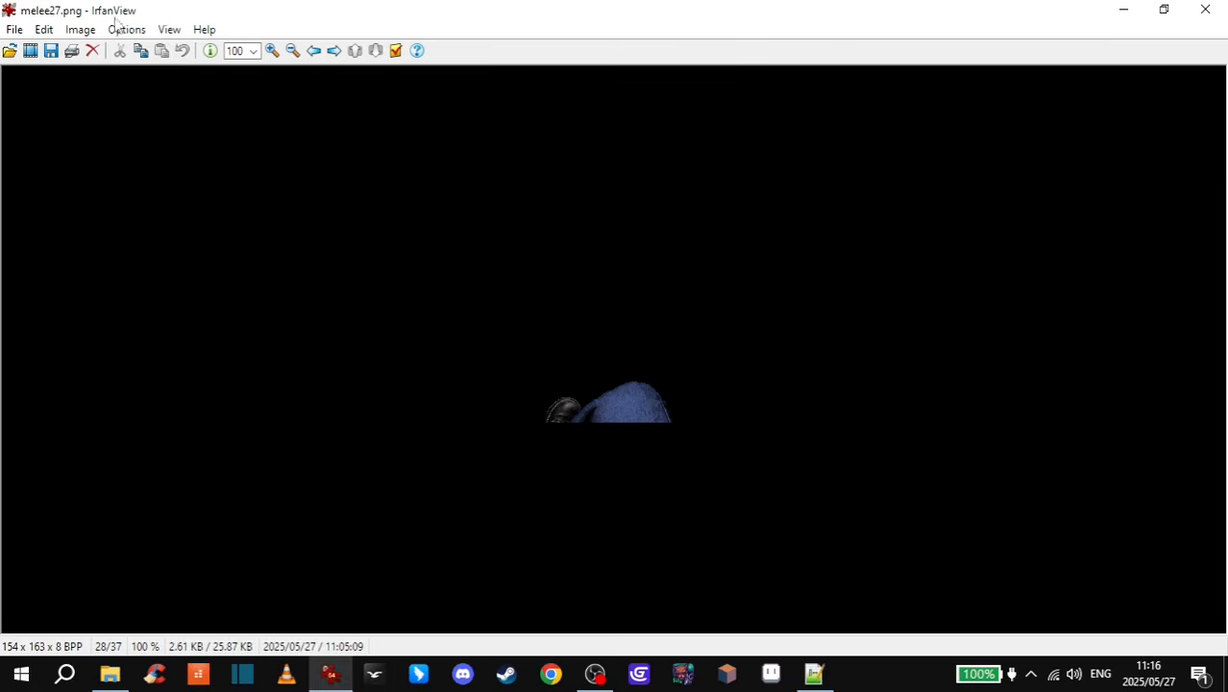
# - Browse the kick images through to the last one in the melee folder and return to Notepad++
pyautogui.press('Right')
pyautogui.press('Right')
pyautogui.press('Right')
pyautogui.press('Right')
pyautogui.press('Right')
pyautogui.press('Right')
pyautogui.press('Right')
pyautogui.press('Right')
pyautogui.press('Right')
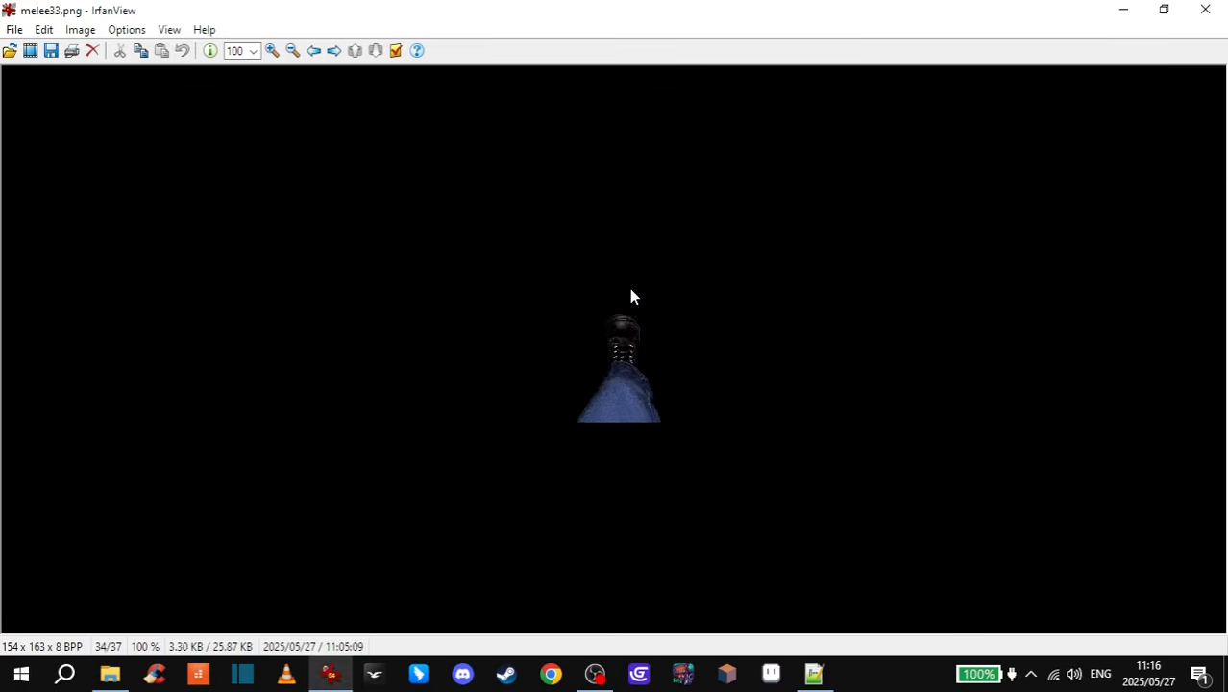
pyautogui.press('Right')
pyautogui.press('Left')
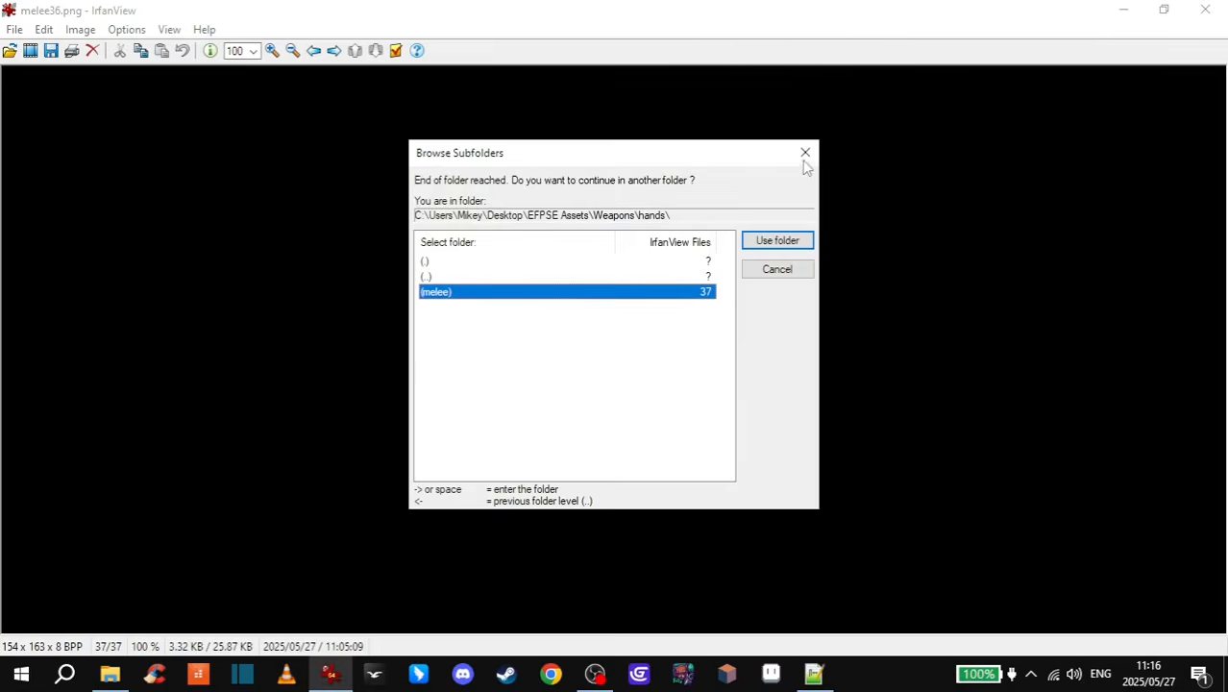
pyautogui.click(804, 156)
pyautogui.click(1137, 9)
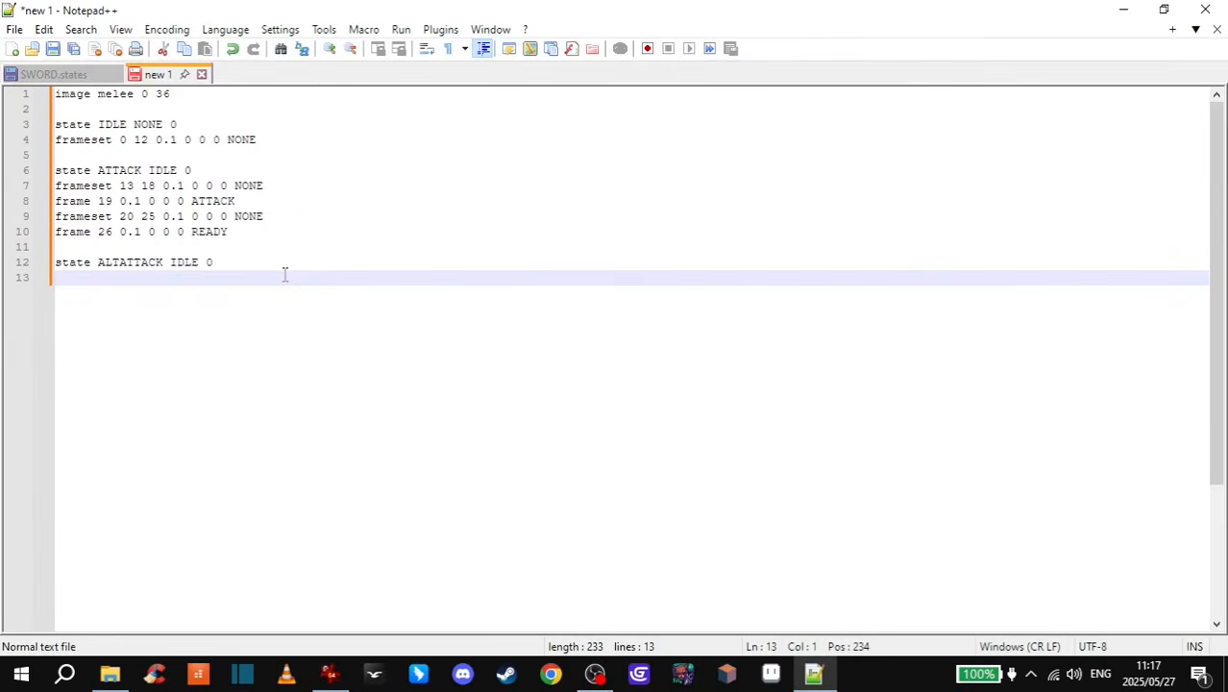
# - Add the line "frameset 27 36 0.1 0 0 0 NONE" under the ALTATTACK state and start a new line
pyautogui.write('frameset')
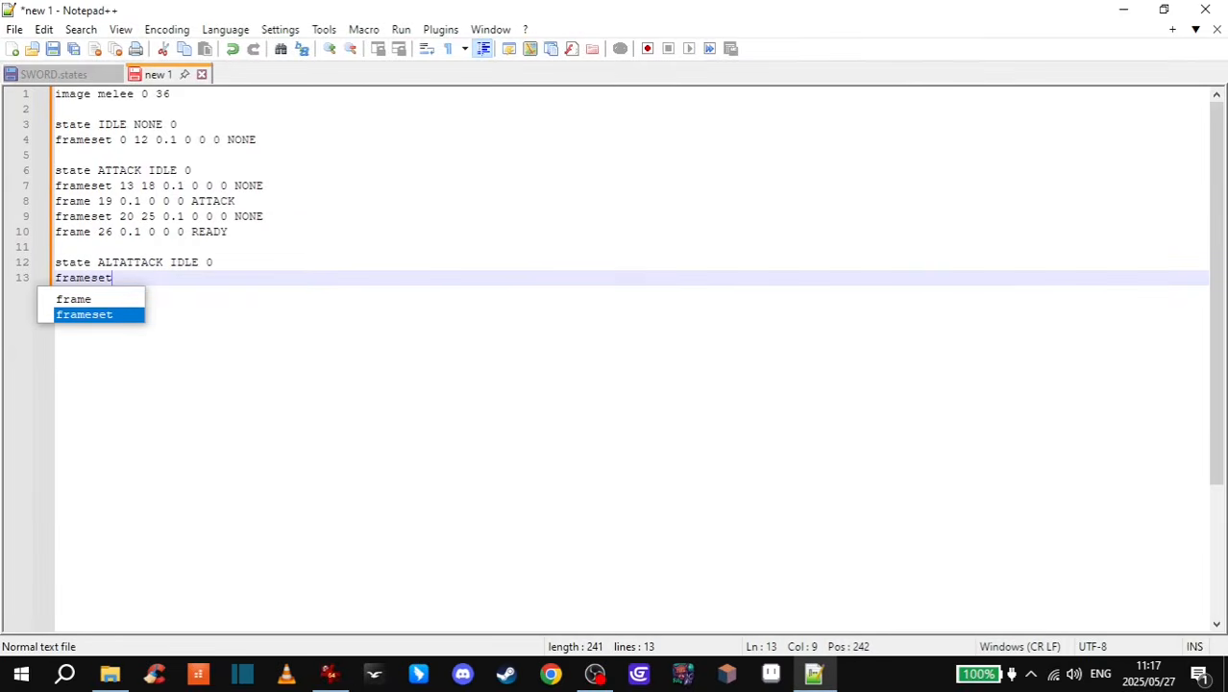
pyautogui.write(' 27')
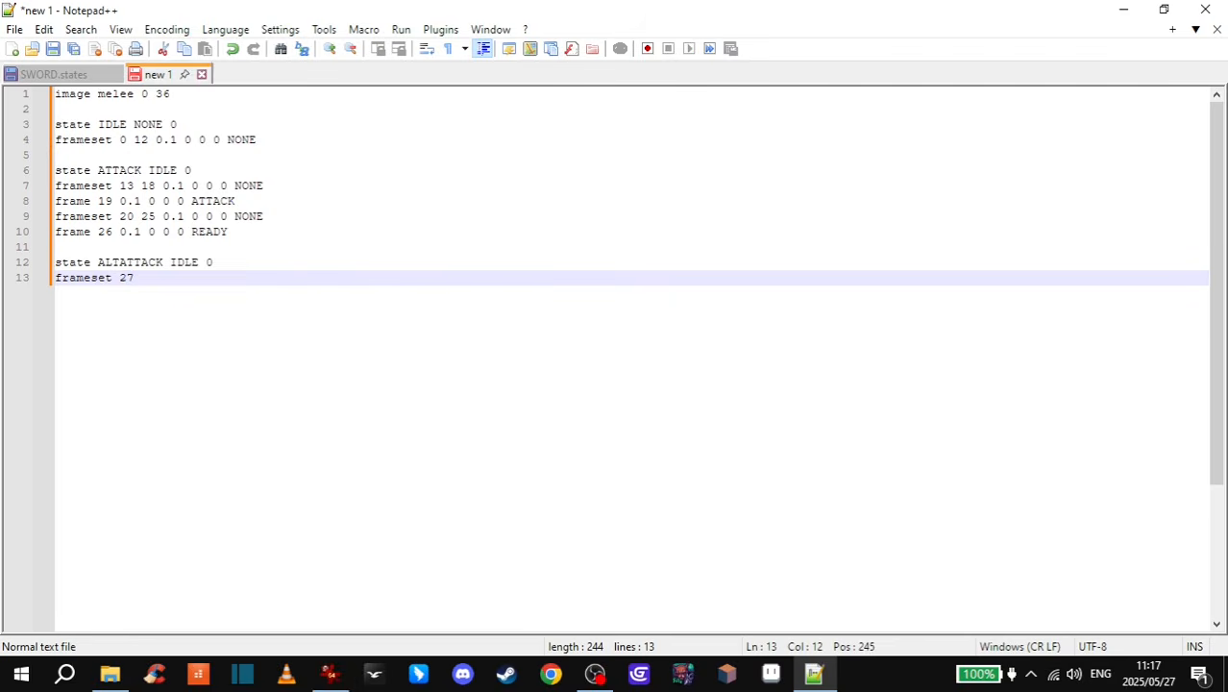
pyautogui.write(' 36 0.1 0 0 0 NONE')
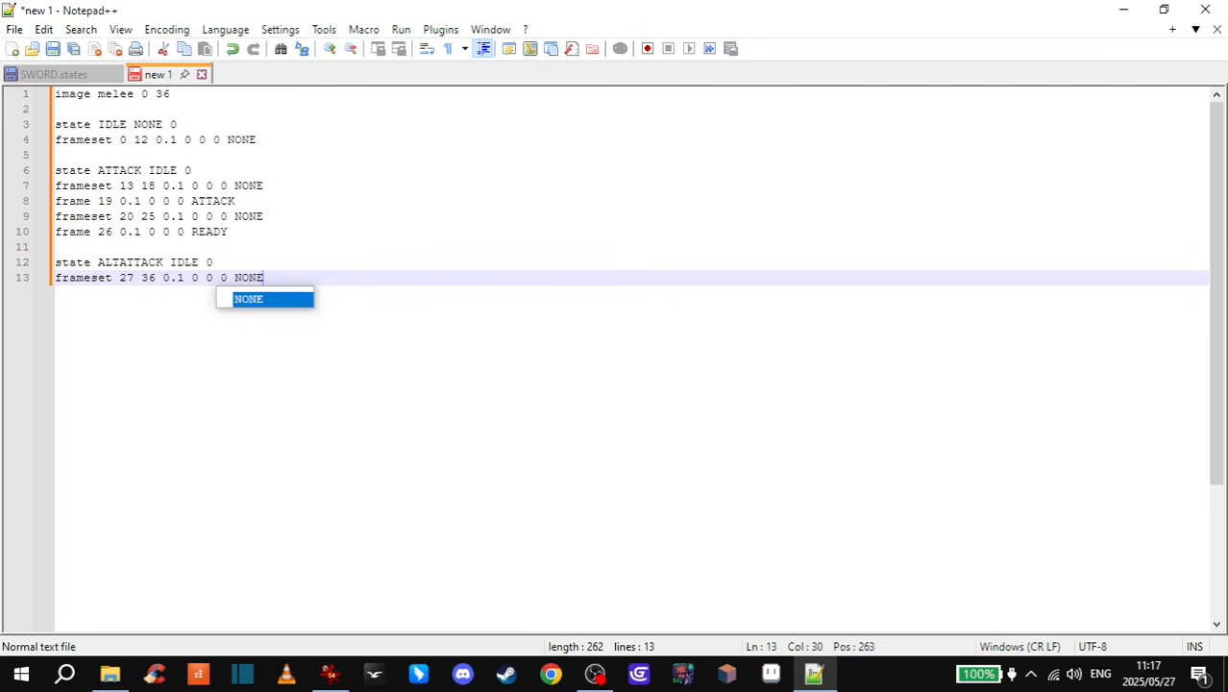
pyautogui.press('Escape')
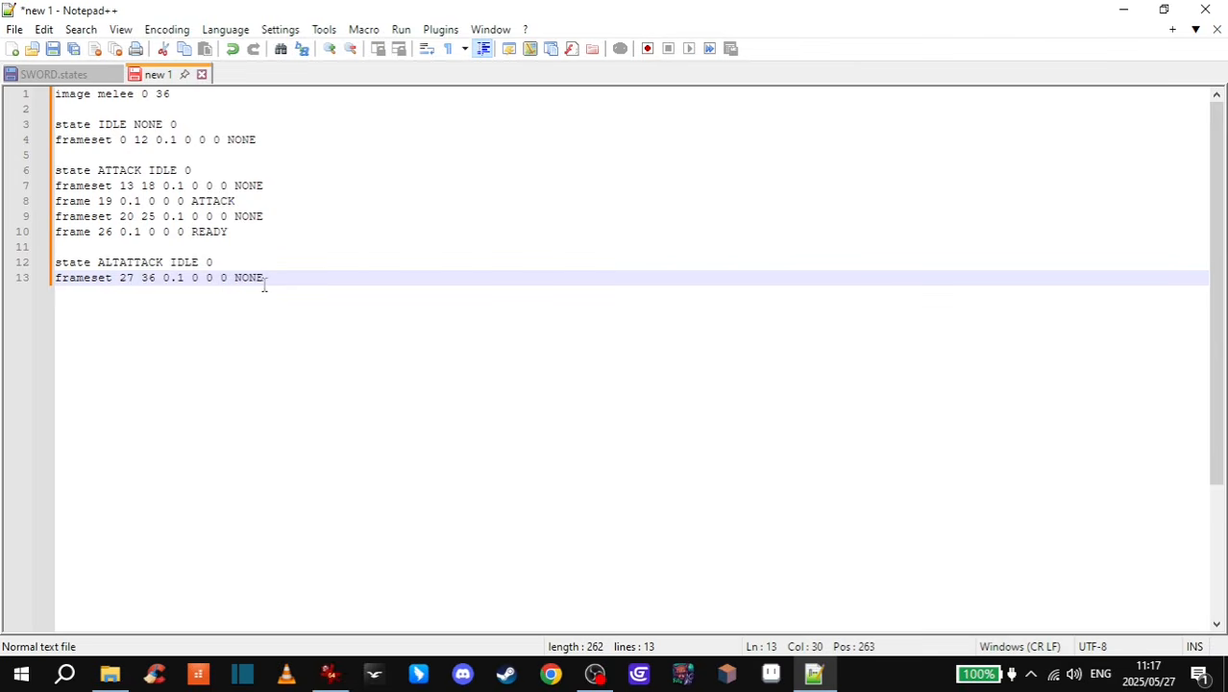
pyautogui.press('Return')
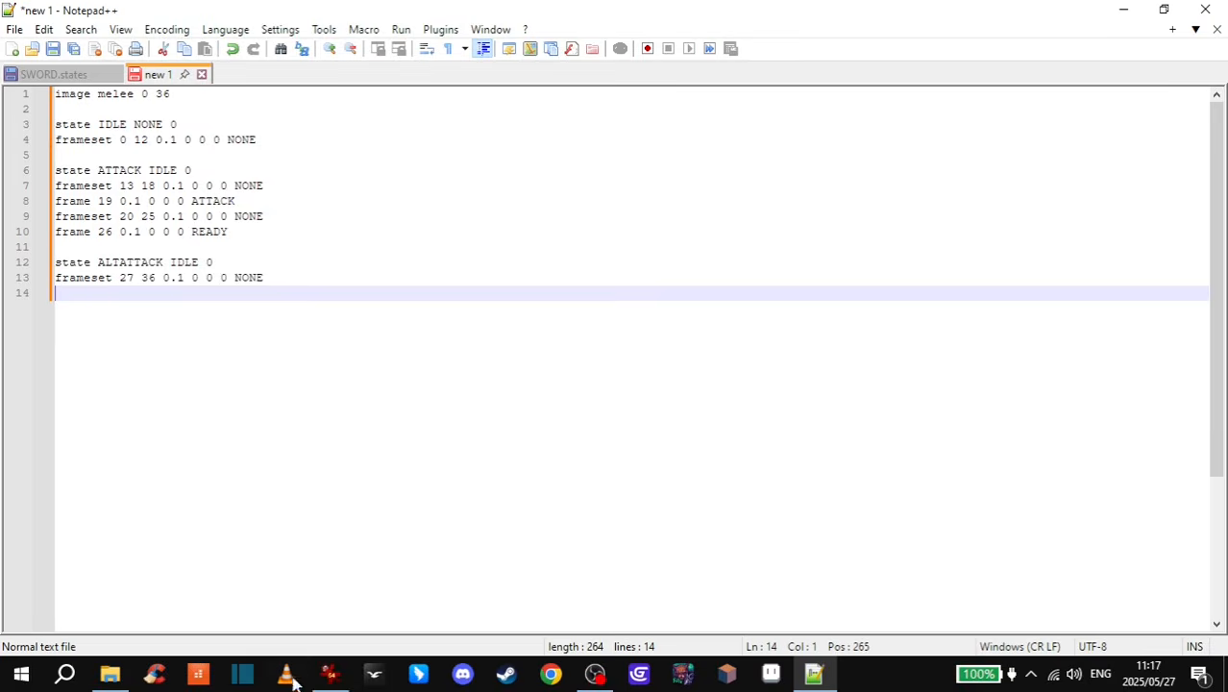
# - Examine the kick images in IrfanView to find the frame where the leg is fully extended
pyautogui.click(330, 673)
pyautogui.press('Left')
pyautogui.press('Left')
pyautogui.press('Left')
pyautogui.press('Left')
pyautogui.press('Left')
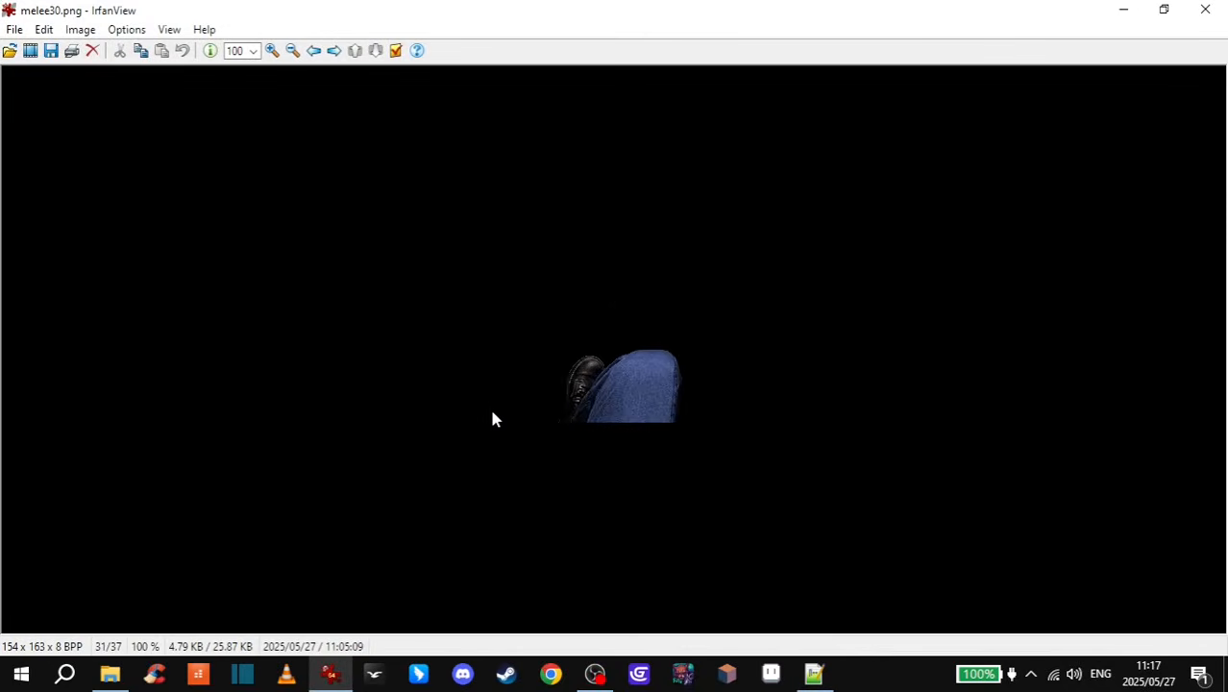
pyautogui.press('Right')
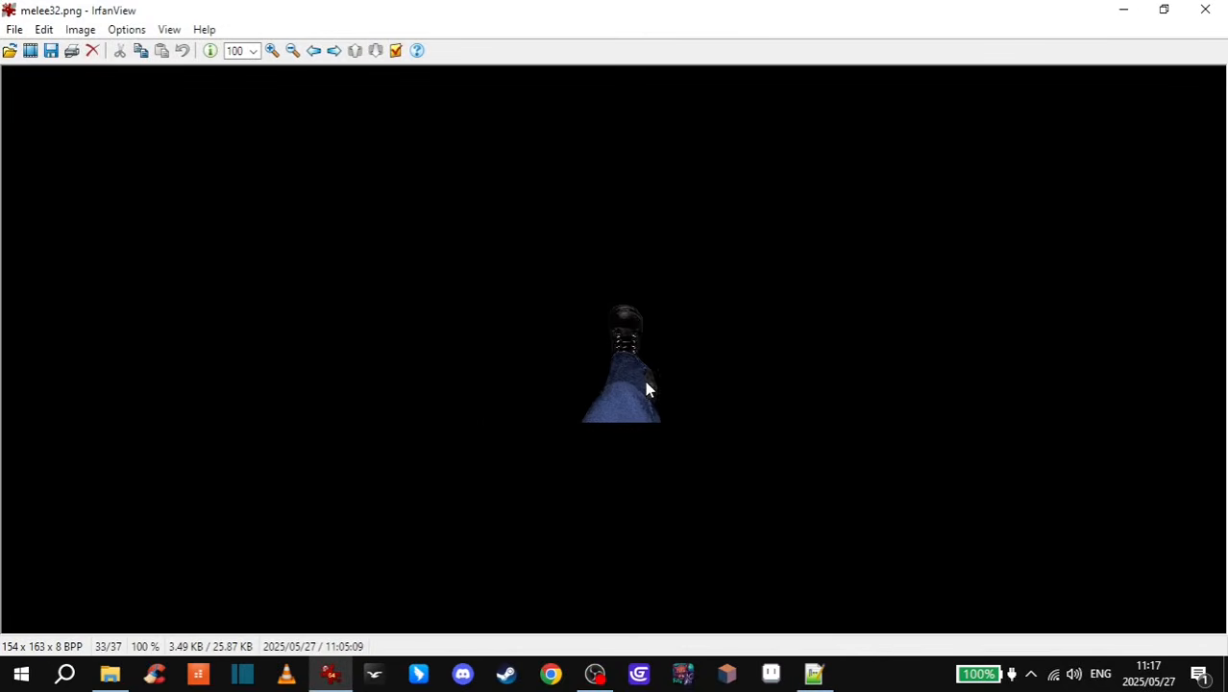
pyautogui.press('Left')
pyautogui.press('Left')
pyautogui.press('Right')
pyautogui.press('Right')
pyautogui.press('Right')
pyautogui.press('Left')
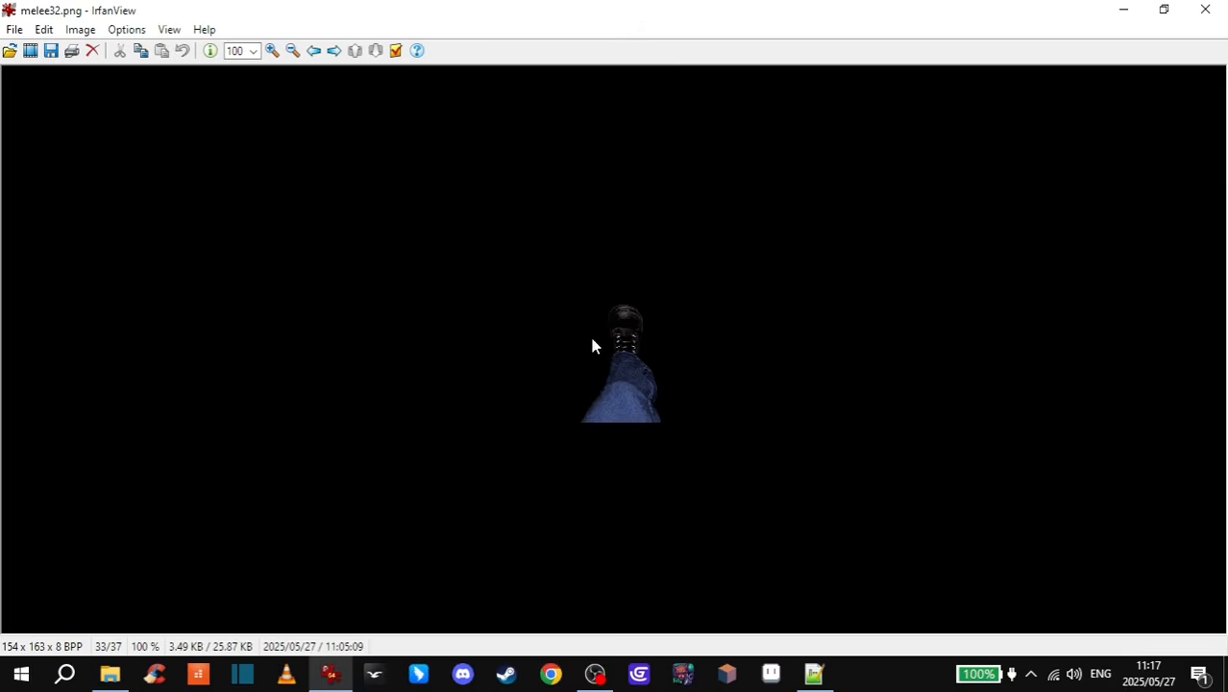
# - Back in Notepad++, set the end frame of the frameset starting at 27 to 31
pyautogui.click(1123, 10)
pyautogui.click(156, 278)
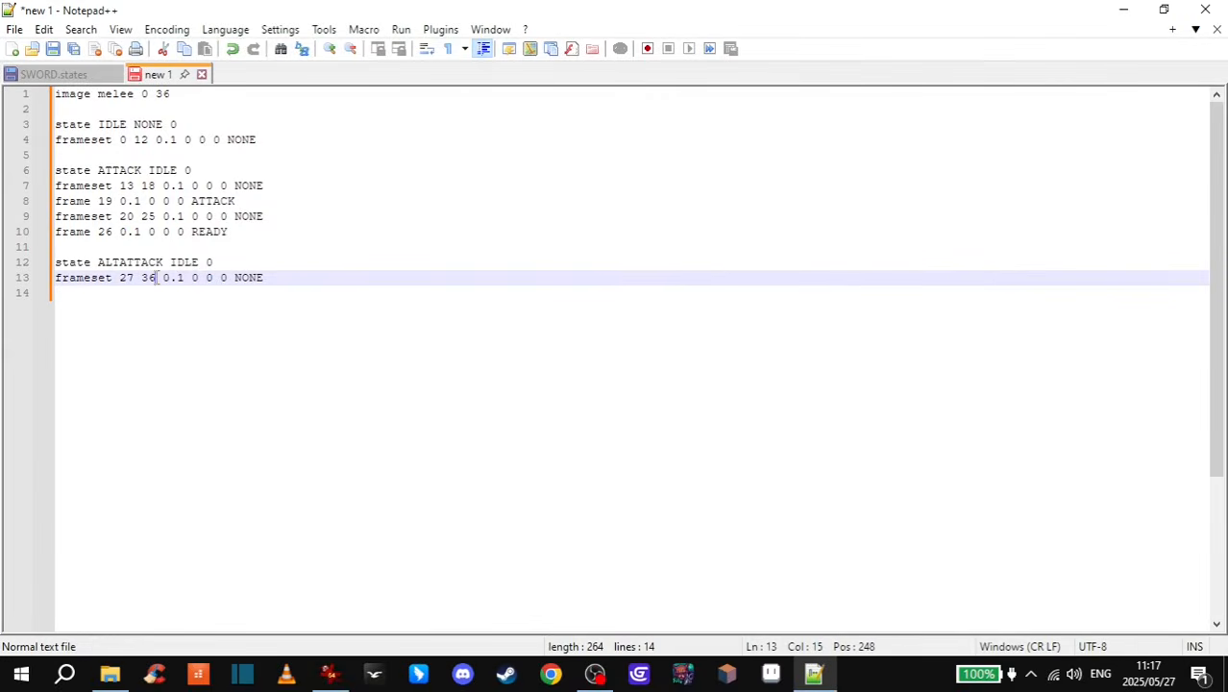
pyautogui.press('BackSpace')
pyautogui.write('1')
# - Add the line "frame 32 0.1 0 0 0 ATTACK" directly below the ALTATTACK frameset
pyautogui.click(282, 277)
pyautogui.press('Return')
pyautogui.write('frame 31')
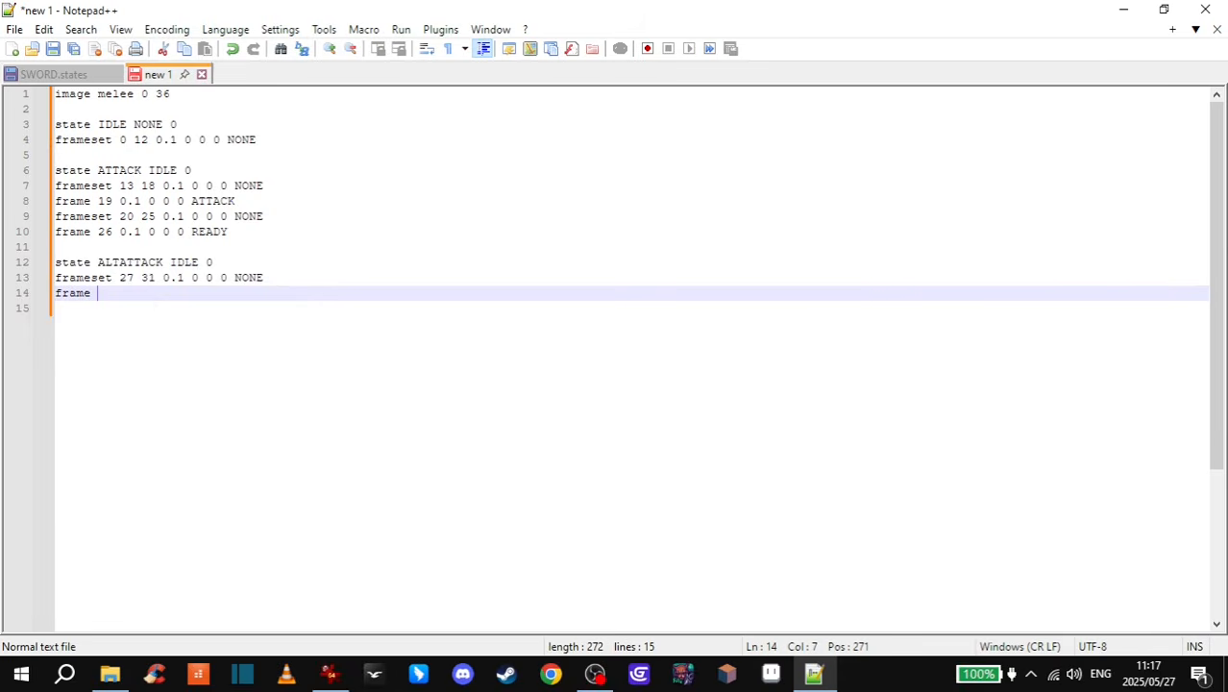
pyautogui.press('BackSpace')
pyautogui.press('BackSpace')
pyautogui.write('2 0.1 0 0 0 ATTACK')
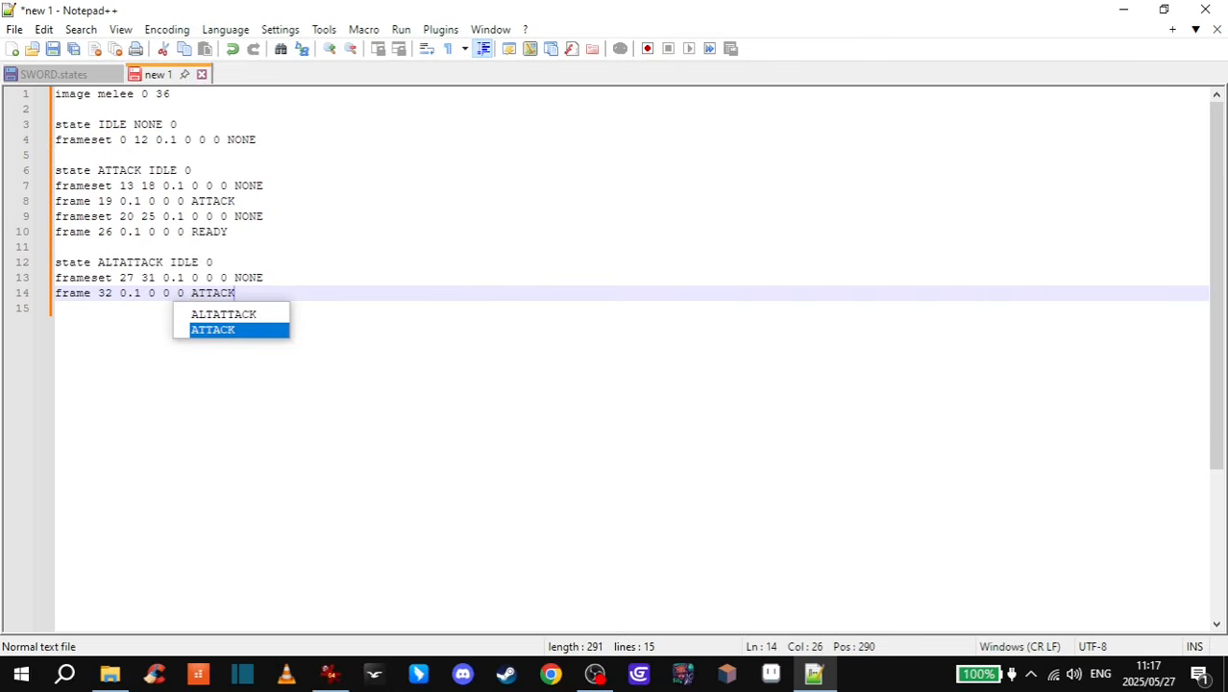
# - Check SWORD.states and the last kick images in IrfanView, and add "frameset 33 35 0.1 0 0 0 NONE" below the frame 32 line
pyautogui.click(56, 74)
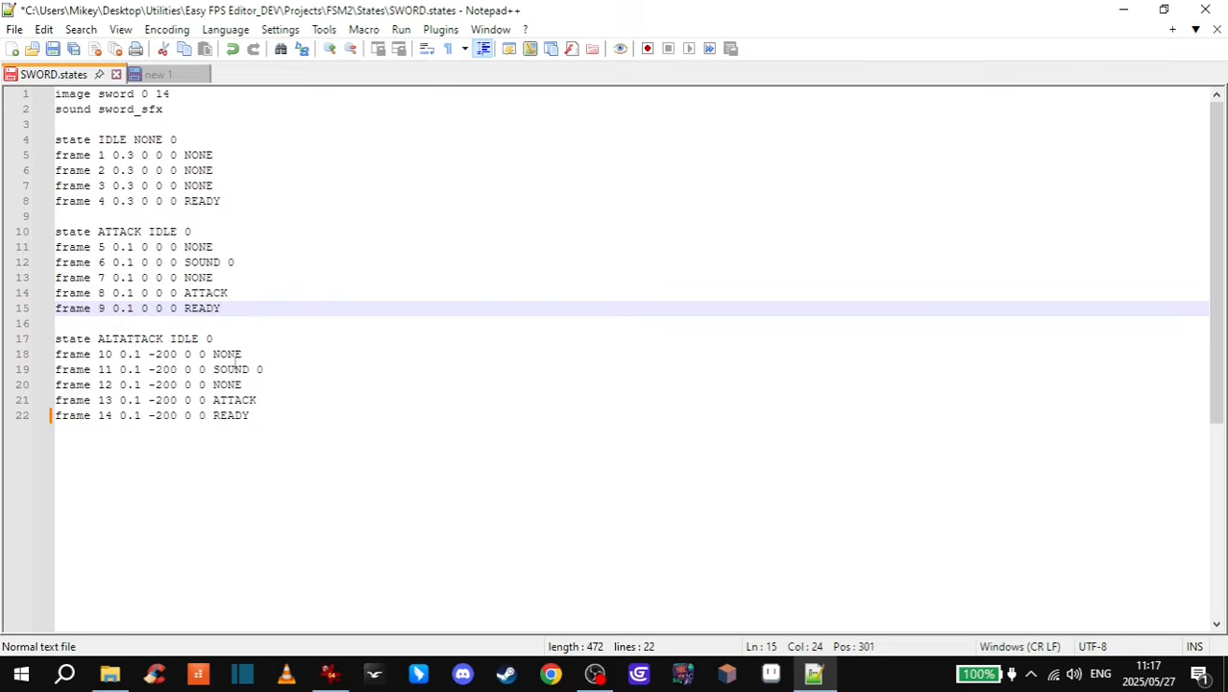
pyautogui.click(157, 76)
pyautogui.press('Return')
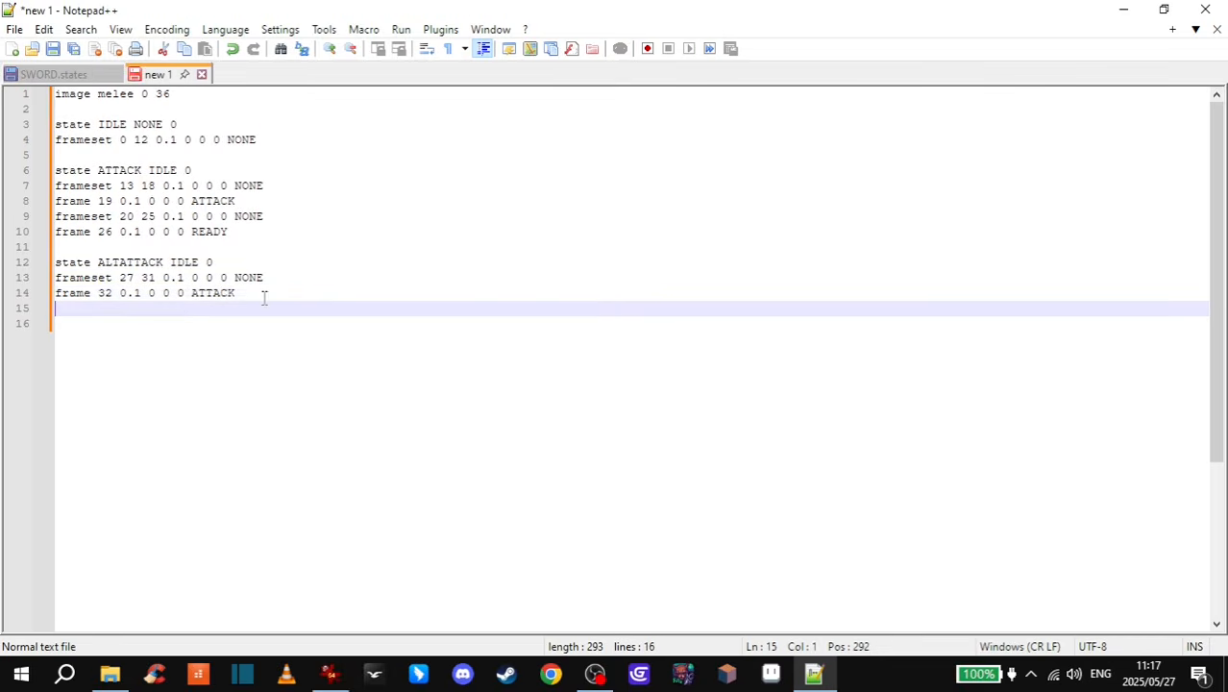
pyautogui.hotkey('alt', 'Tab')
pyautogui.scroll(-3, 576, 286)
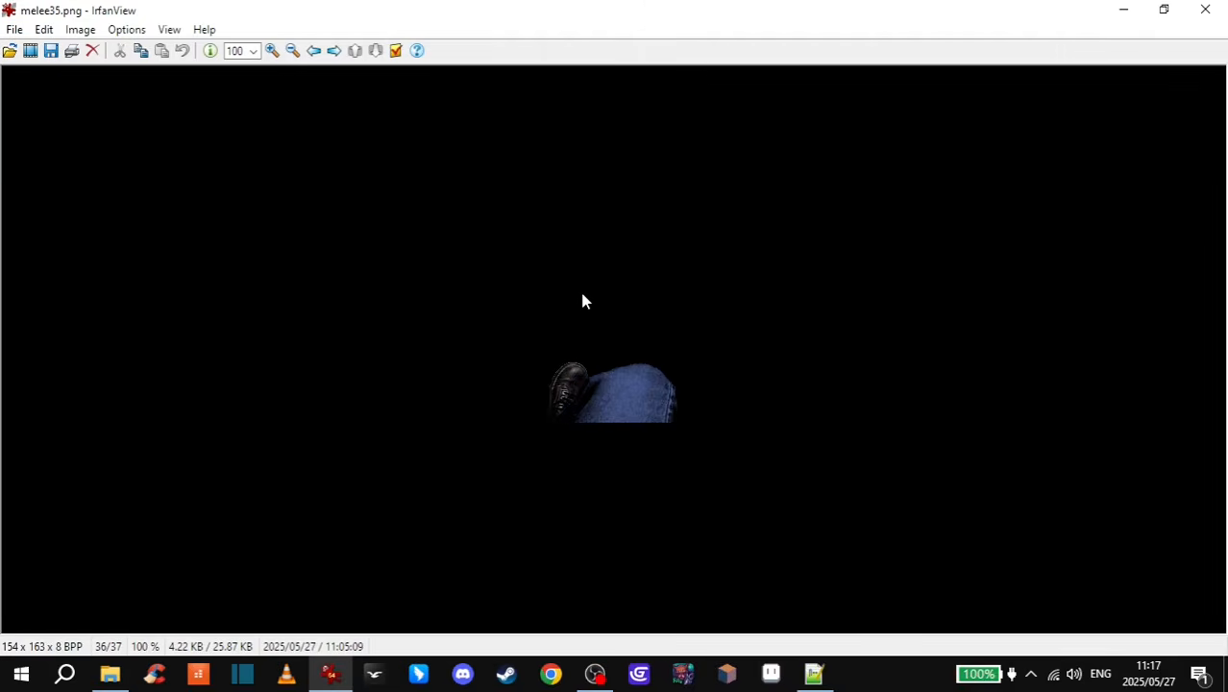
pyautogui.scroll(-2, 582, 294)
pyautogui.click(805, 152)
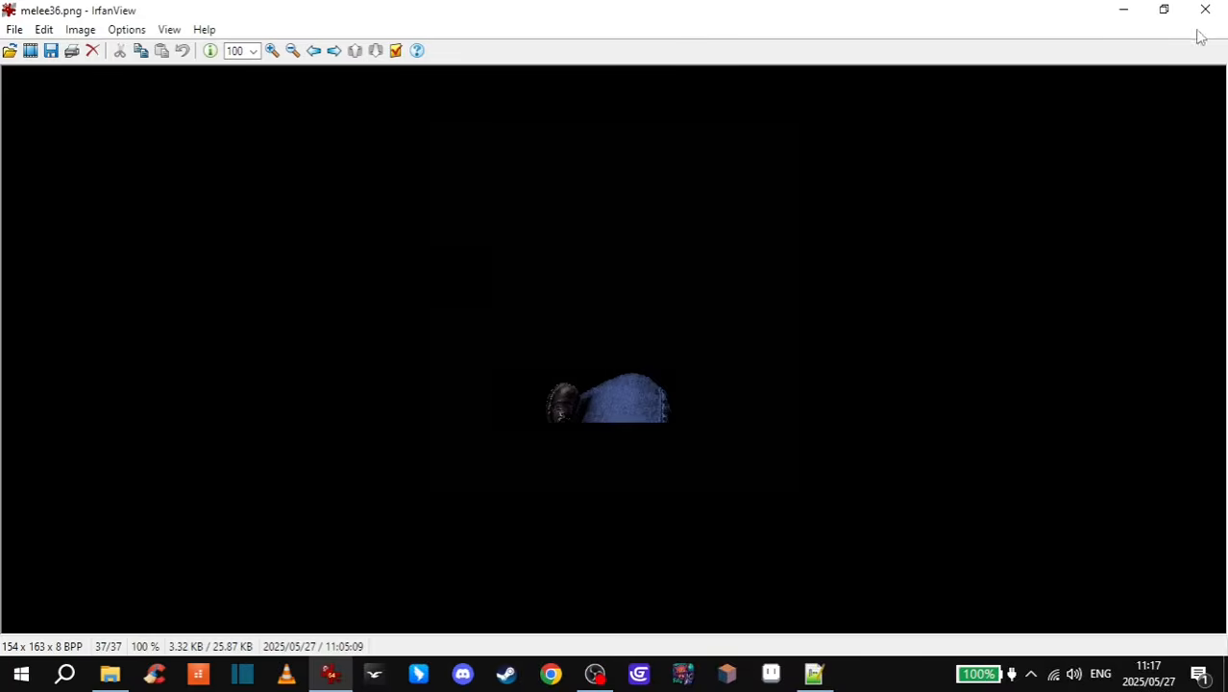
pyautogui.click(1125, 10)
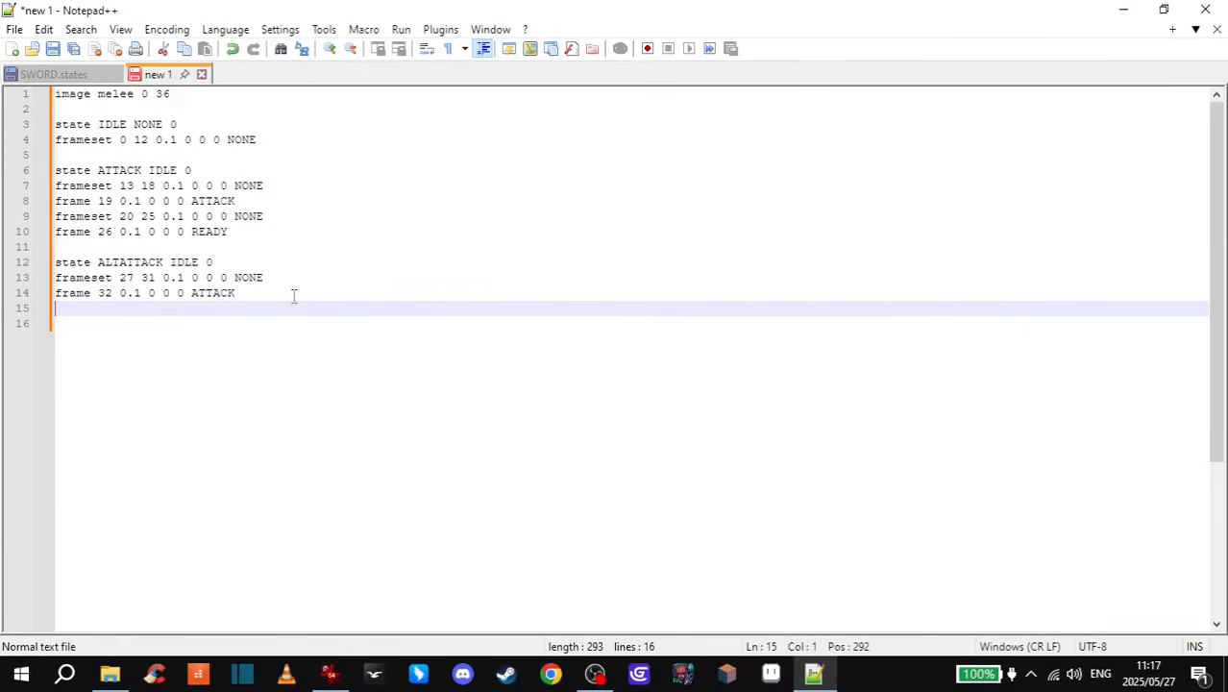
pyautogui.write('framese')
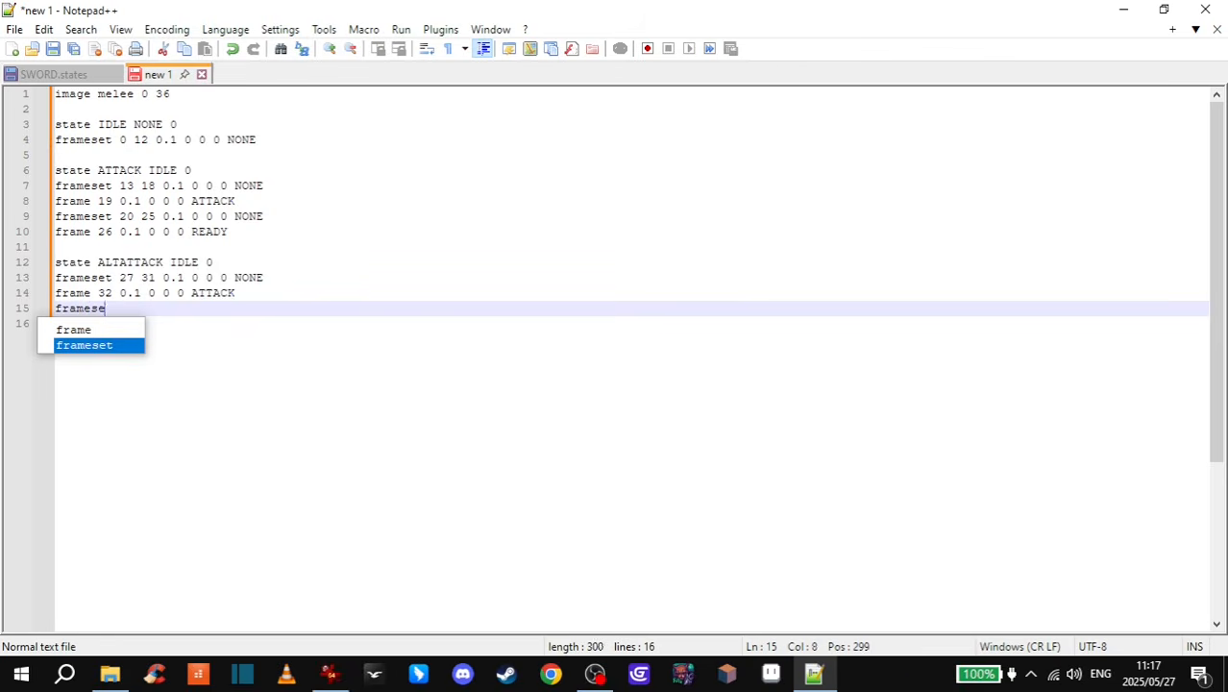
pyautogui.write('t 33')
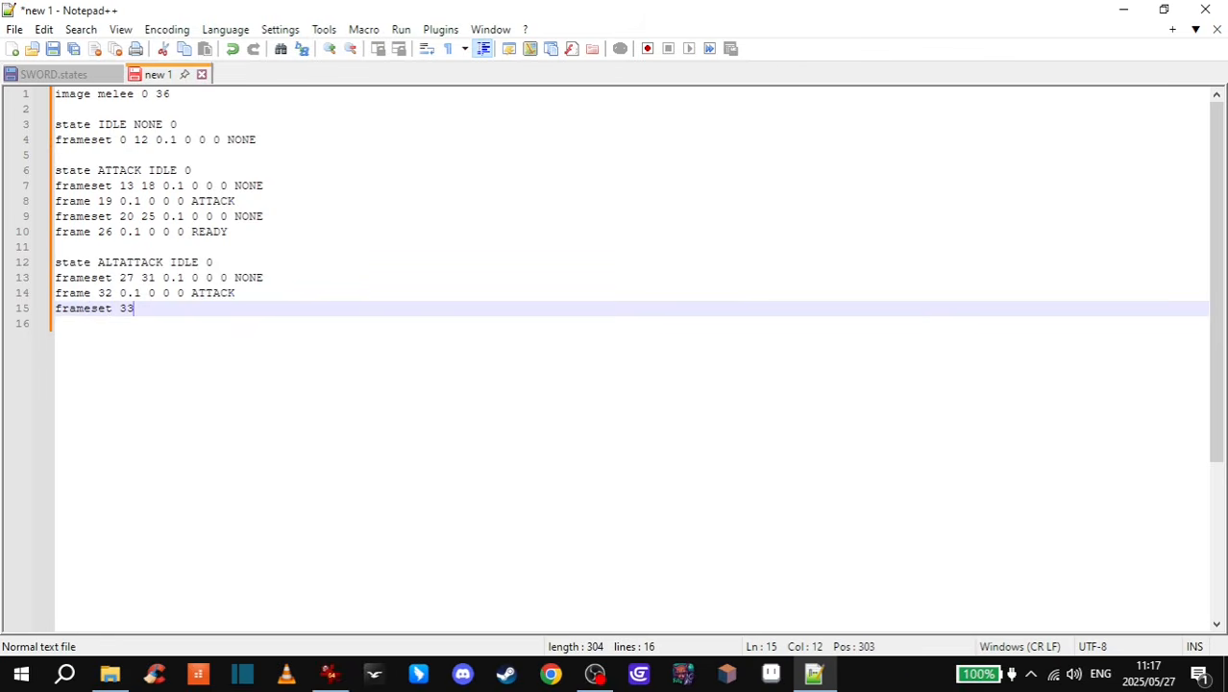
pyautogui.write(' 35 0.1 0 0 0 NONE')
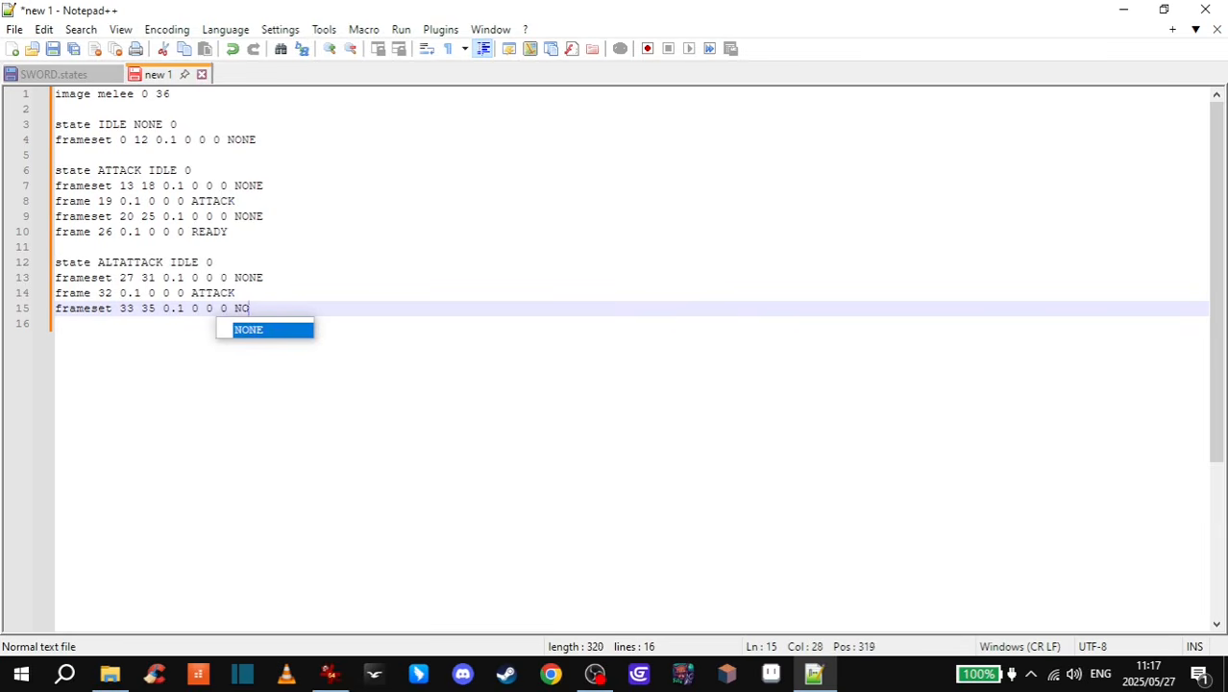
pyautogui.click(378, 325)
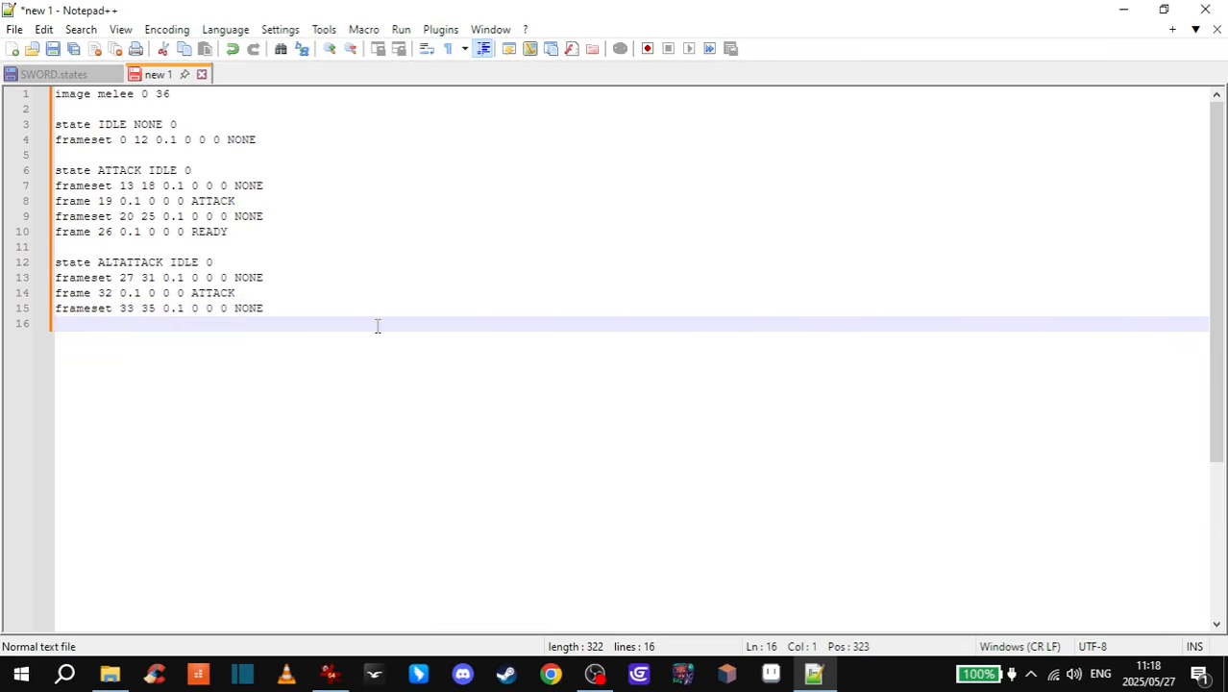
# - Finish the ALTATTACK state with the line "frame 36 0.1 0 0 0 READY"
pyautogui.write('frame 36 0.1 0 0 0')
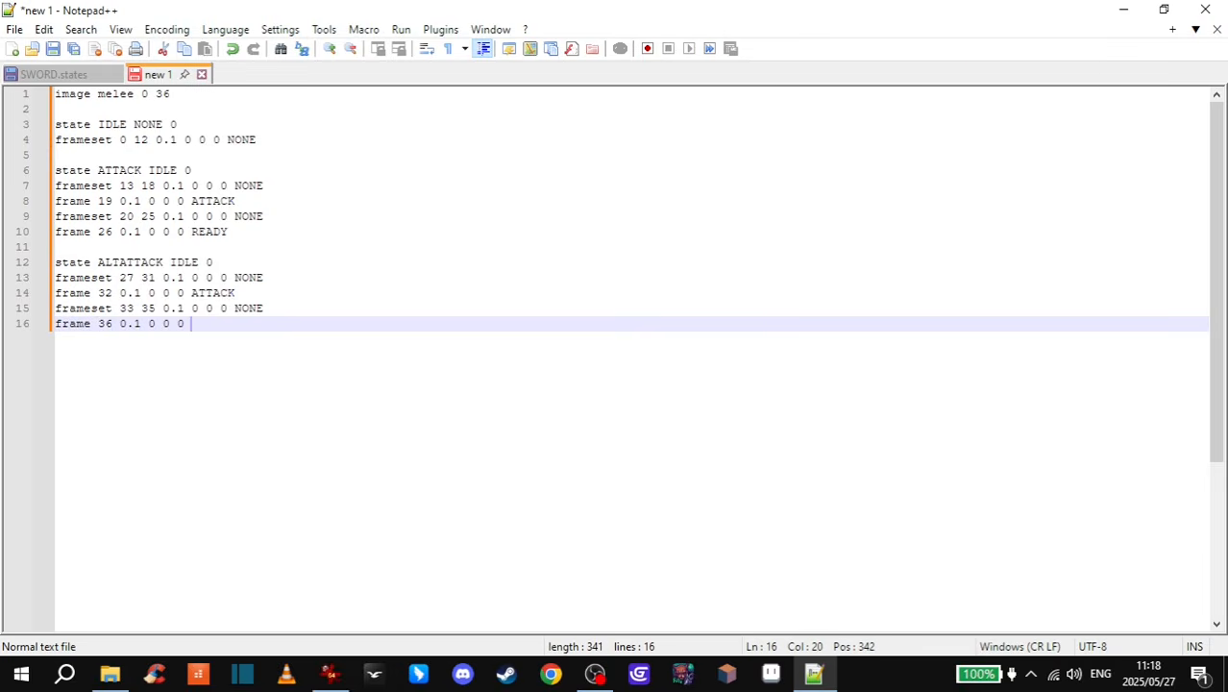
pyautogui.write(' READY')
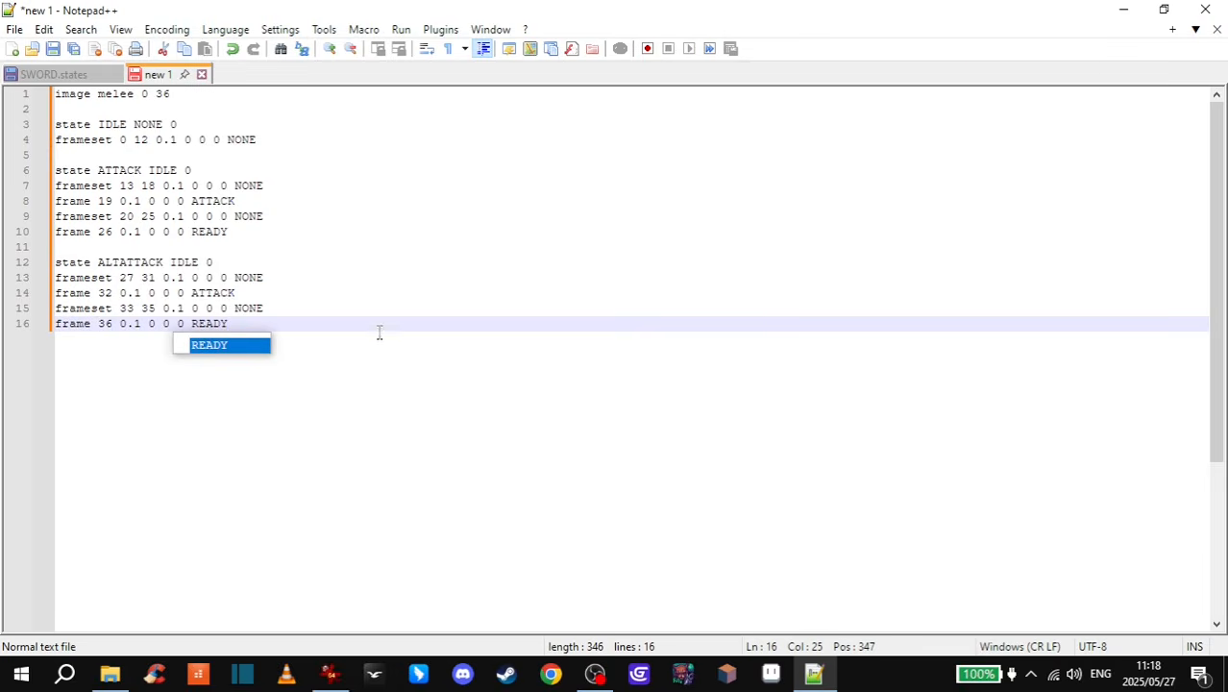
pyautogui.click(379, 327)
# - Review every line of the new melee states file for stray characters and compare its structure with SWORD.states
pyautogui.press('Up')
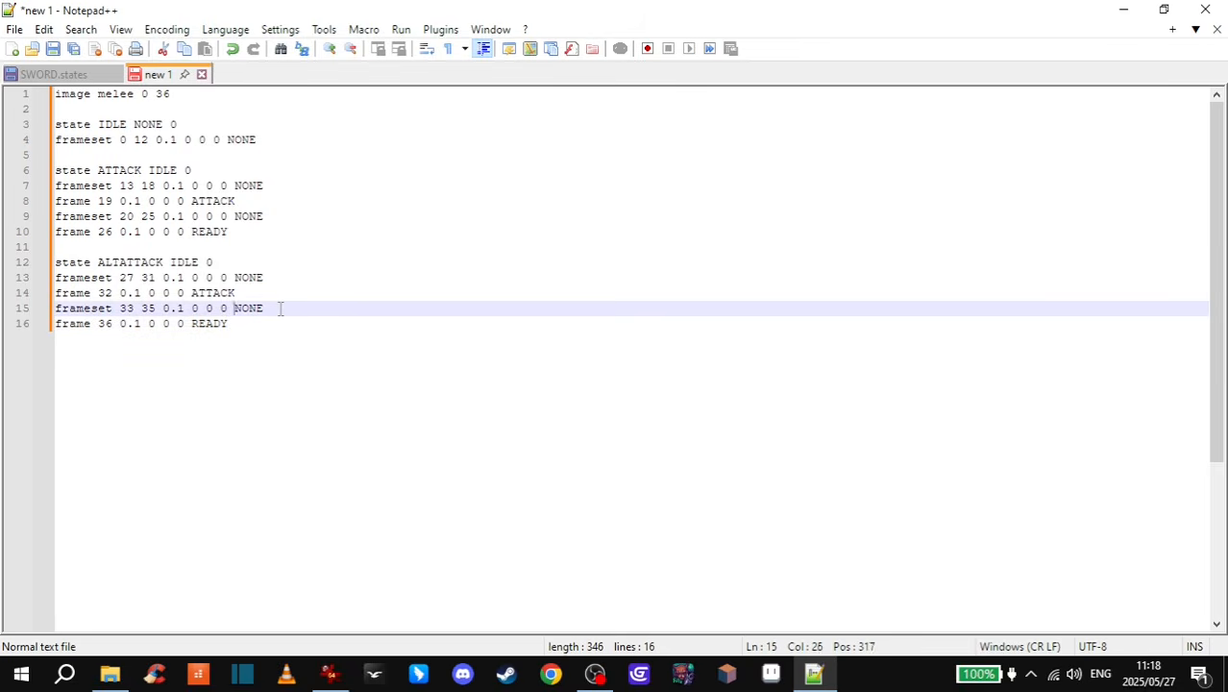
pyautogui.click(280, 307)
pyautogui.click(274, 294)
pyautogui.click(276, 278)
pyautogui.click(269, 257)
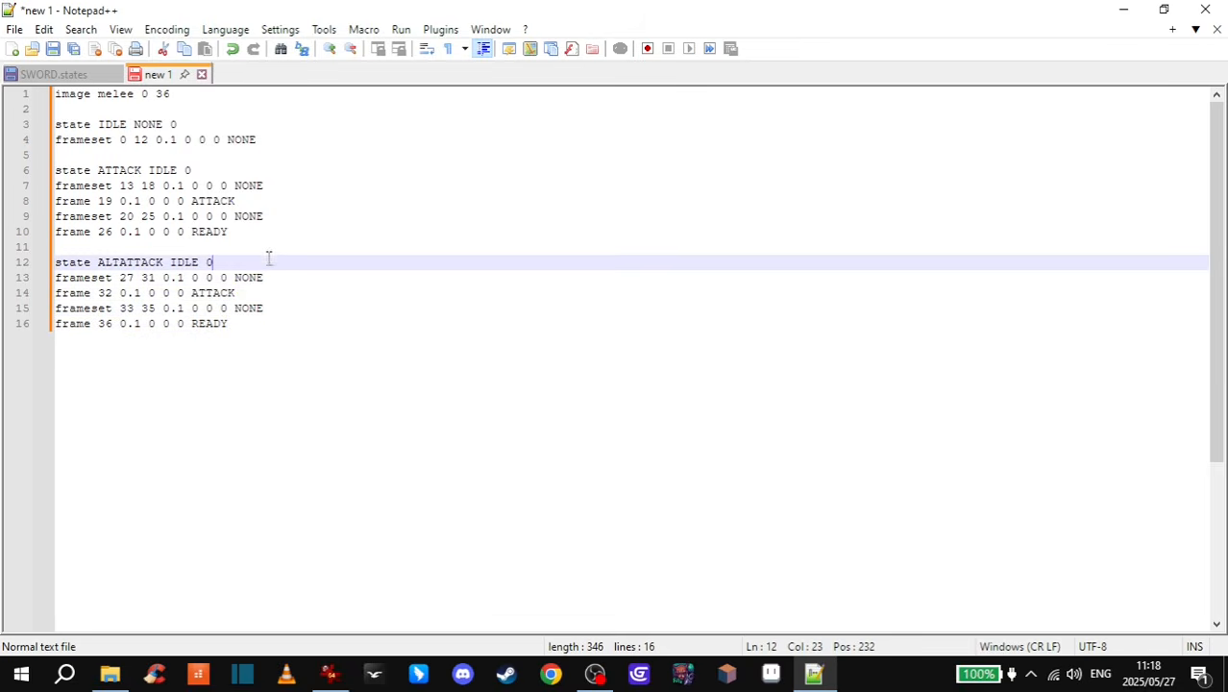
pyautogui.click(269, 232)
pyautogui.click(279, 217)
pyautogui.click(277, 201)
pyautogui.click(272, 186)
pyautogui.click(255, 171)
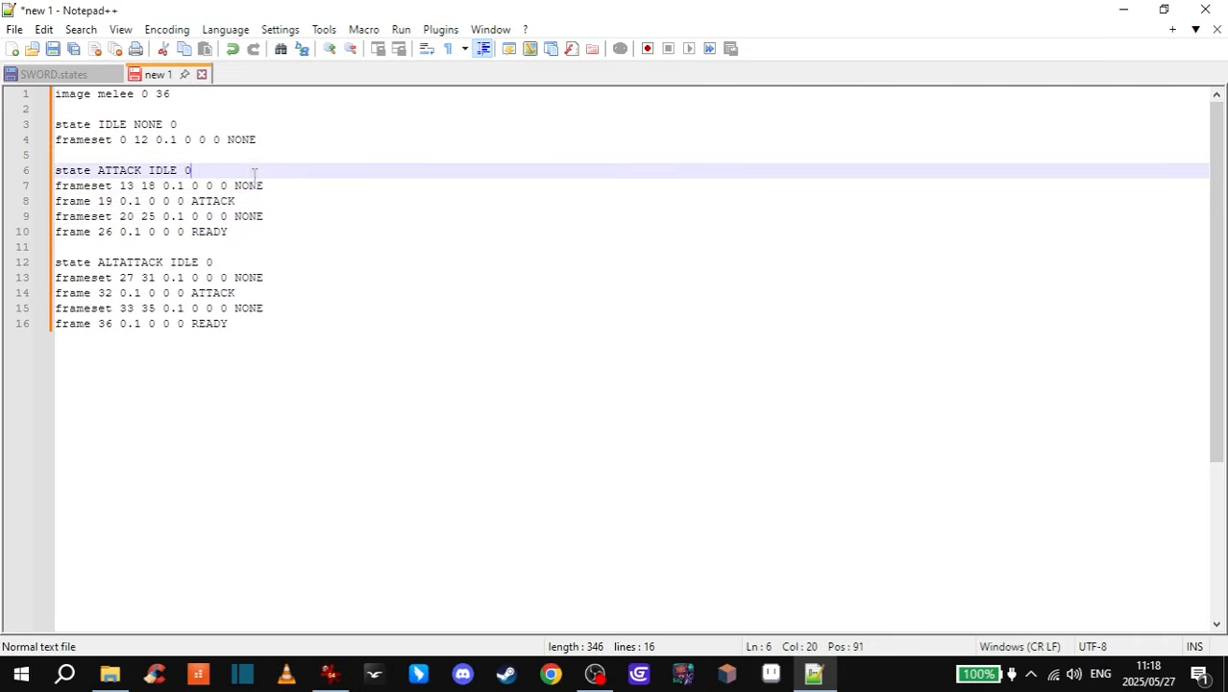
pyautogui.click(283, 140)
pyautogui.click(271, 123)
pyautogui.click(265, 99)
pyautogui.click(345, 325)
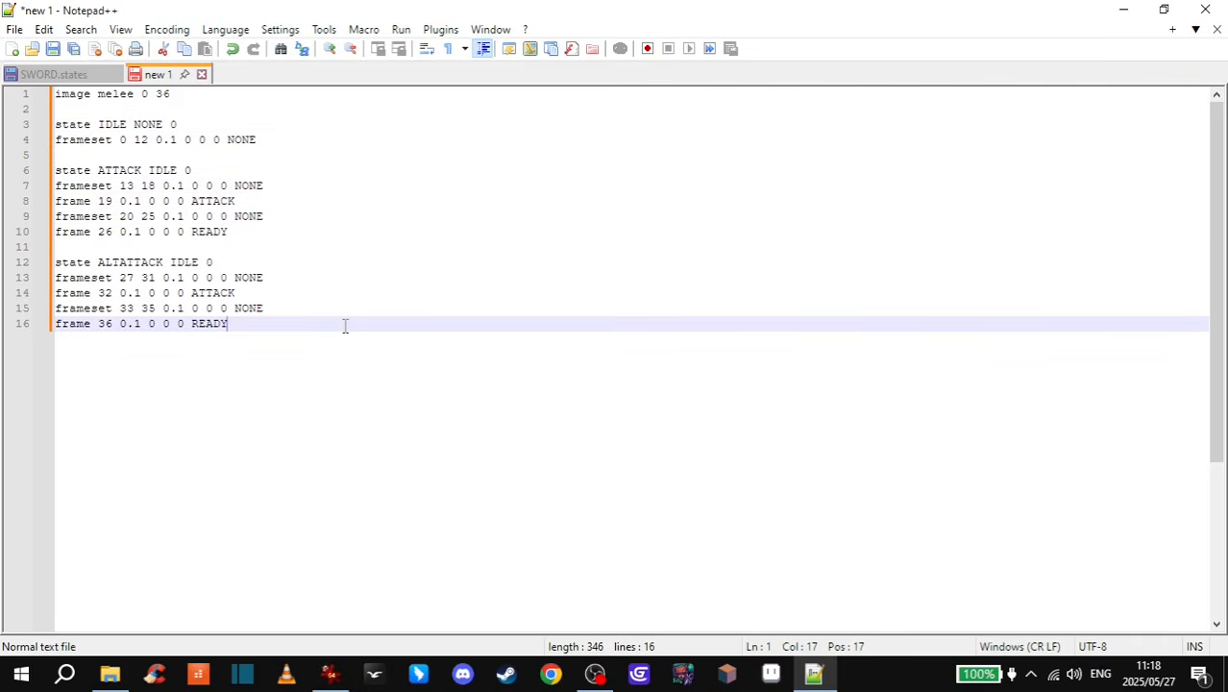
pyautogui.click(77, 74)
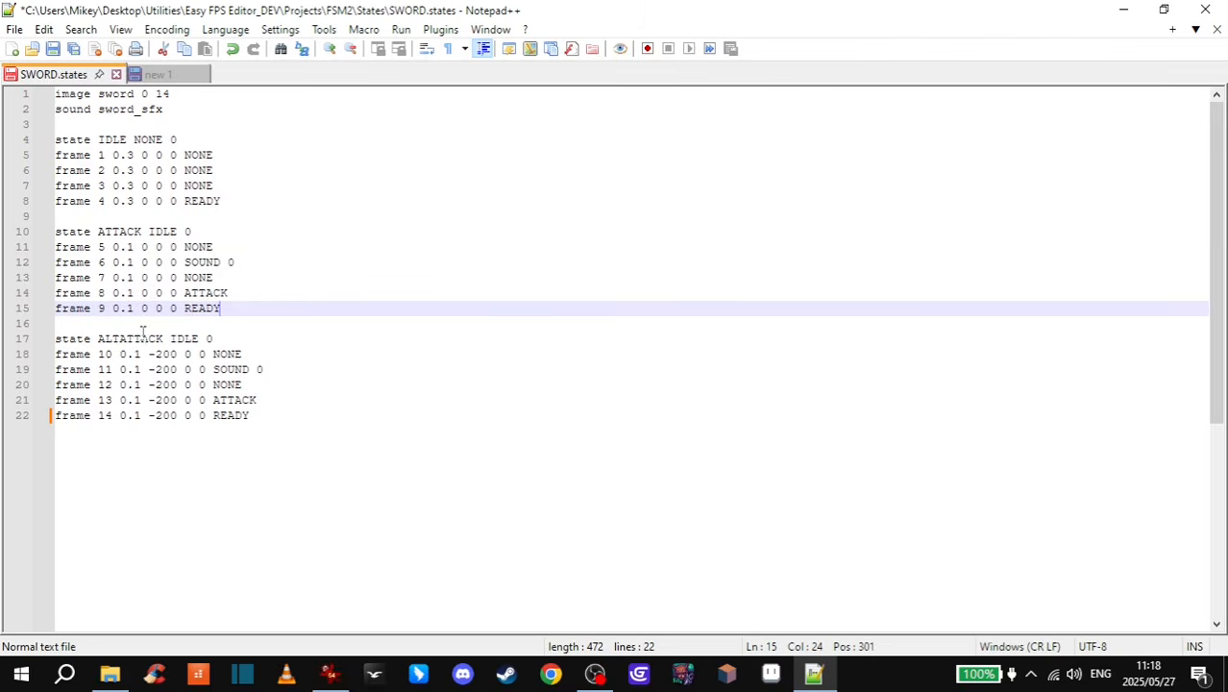
pyautogui.click(156, 74)
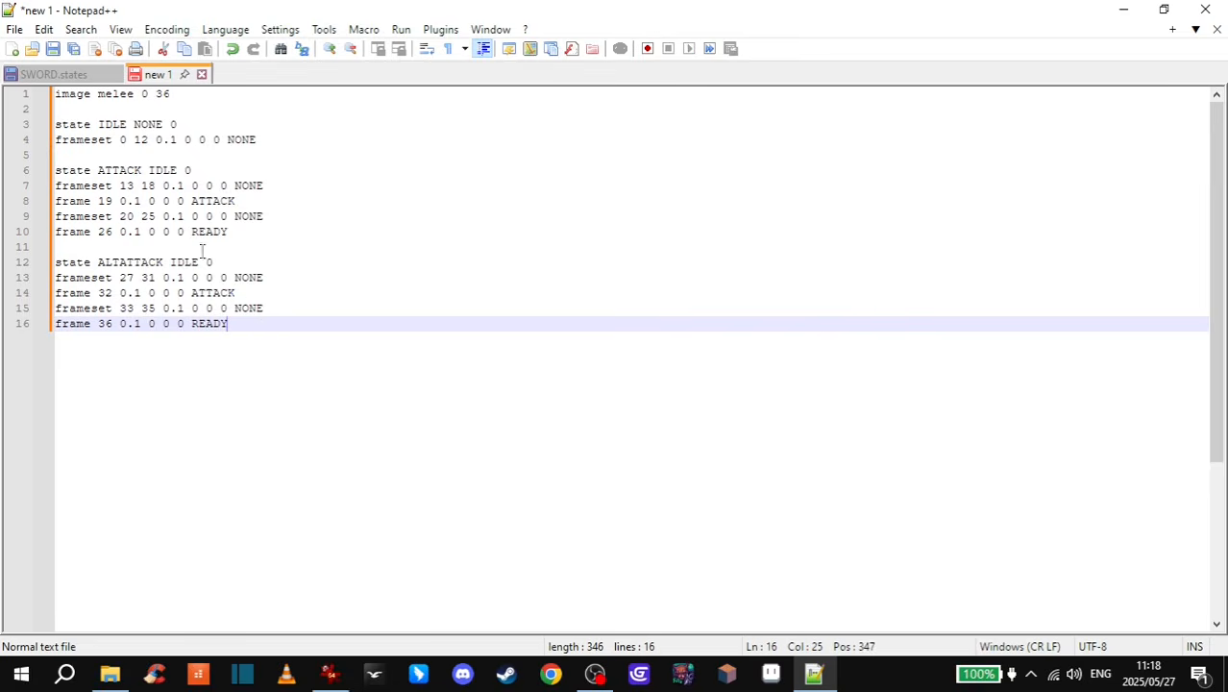
# - Close the SWORD.states file and start saving the new melee states file under its own name
pyautogui.click(113, 74)
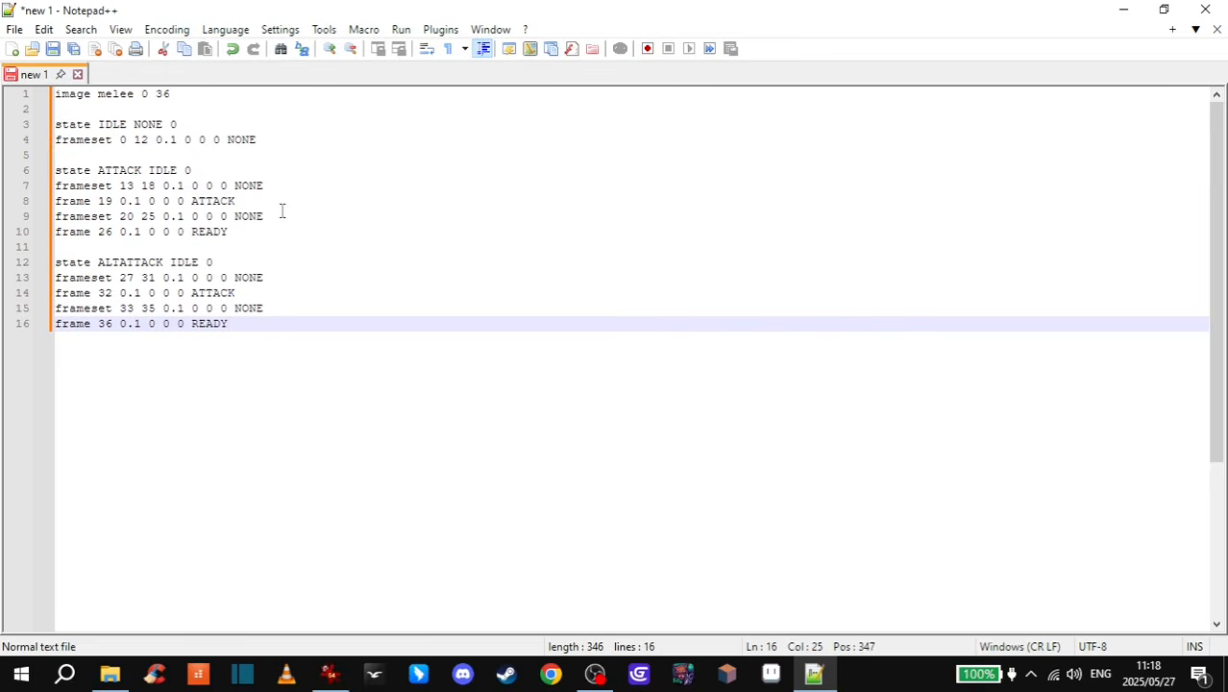
pyautogui.click(16, 30)
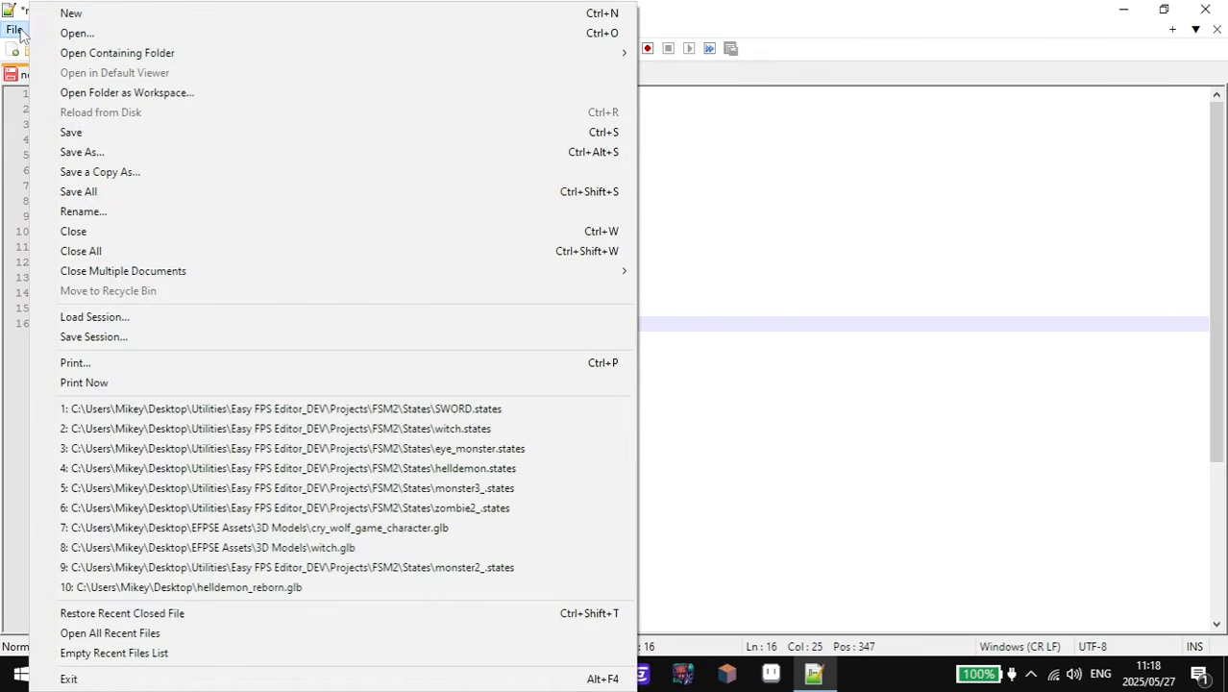
pyautogui.click(111, 153)
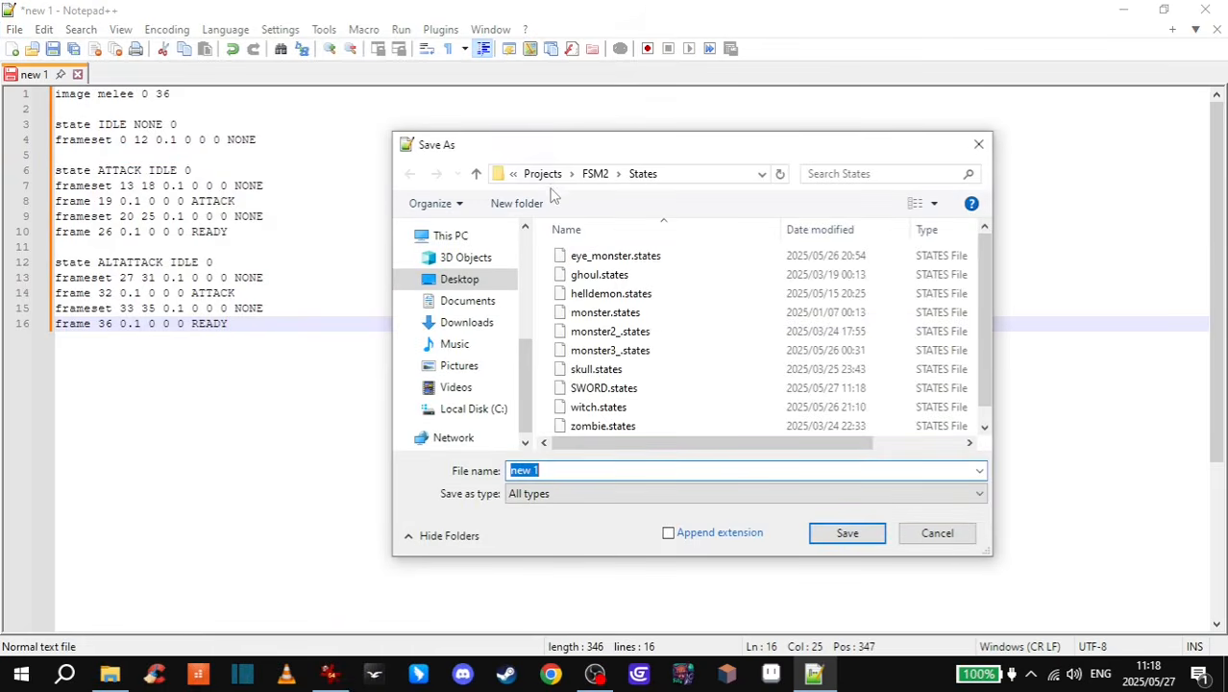
# - Browse the save location up to Easy FPS Editor_DEV and back down through Projects and FSM2 to the States folder
pyautogui.click(543, 174)
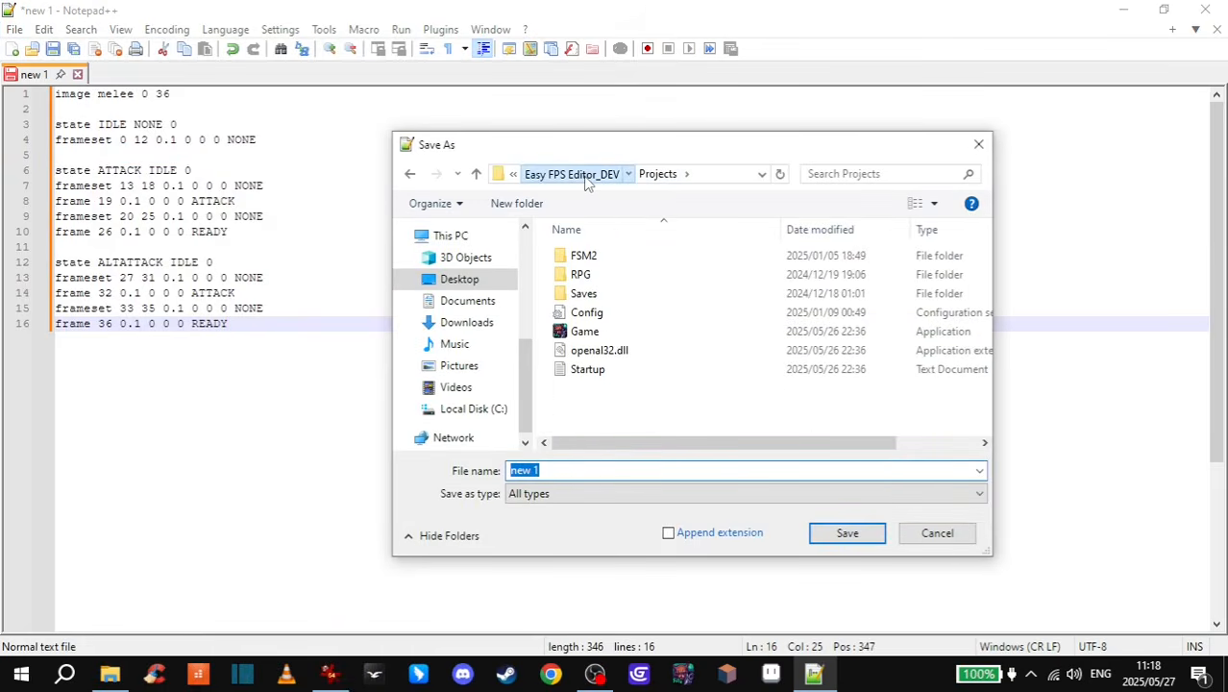
pyautogui.click(586, 178)
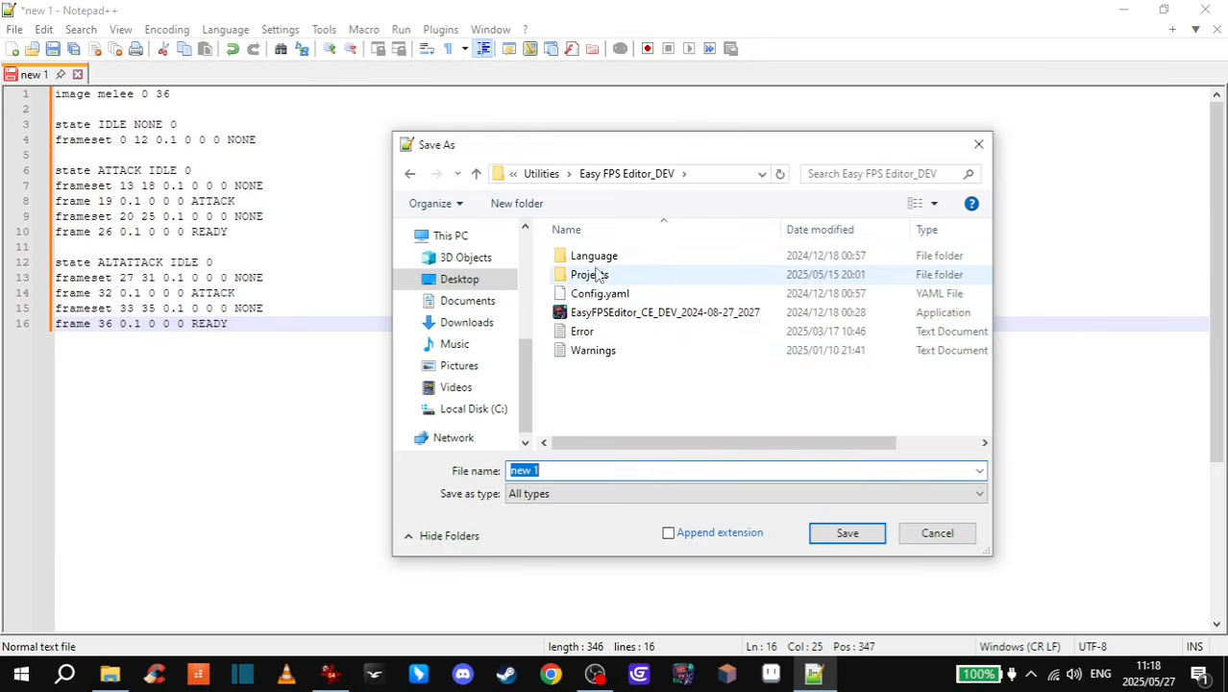
pyautogui.doubleClick(613, 275)
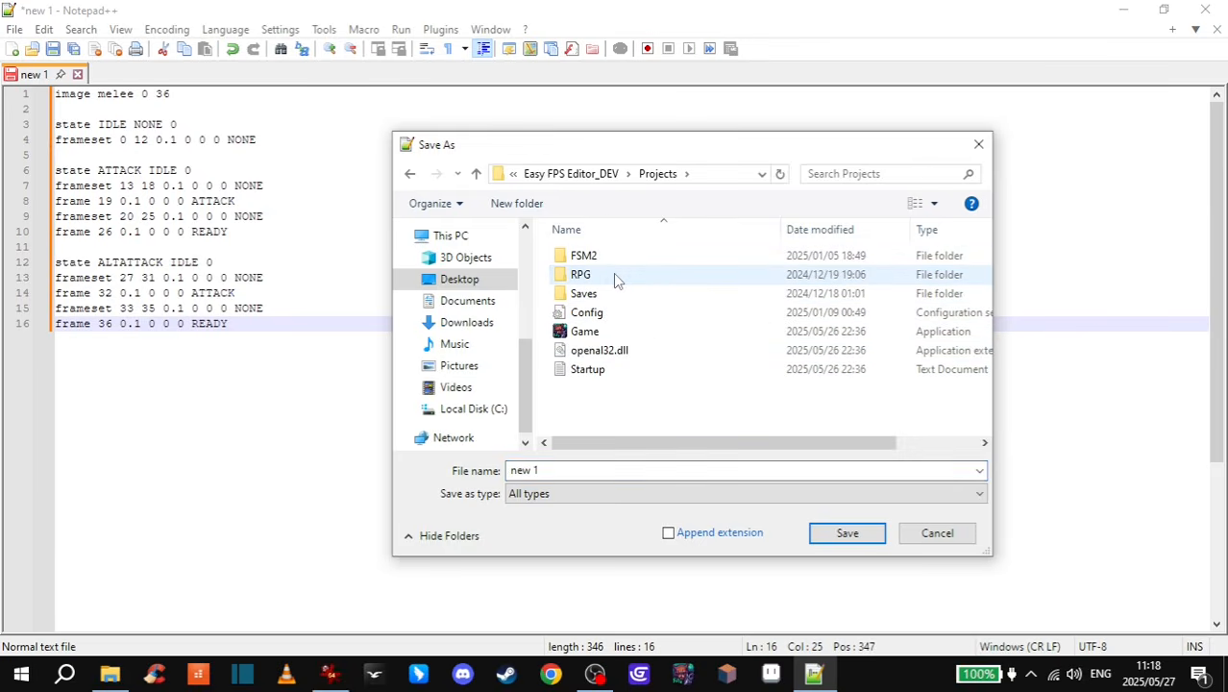
pyautogui.doubleClick(612, 263)
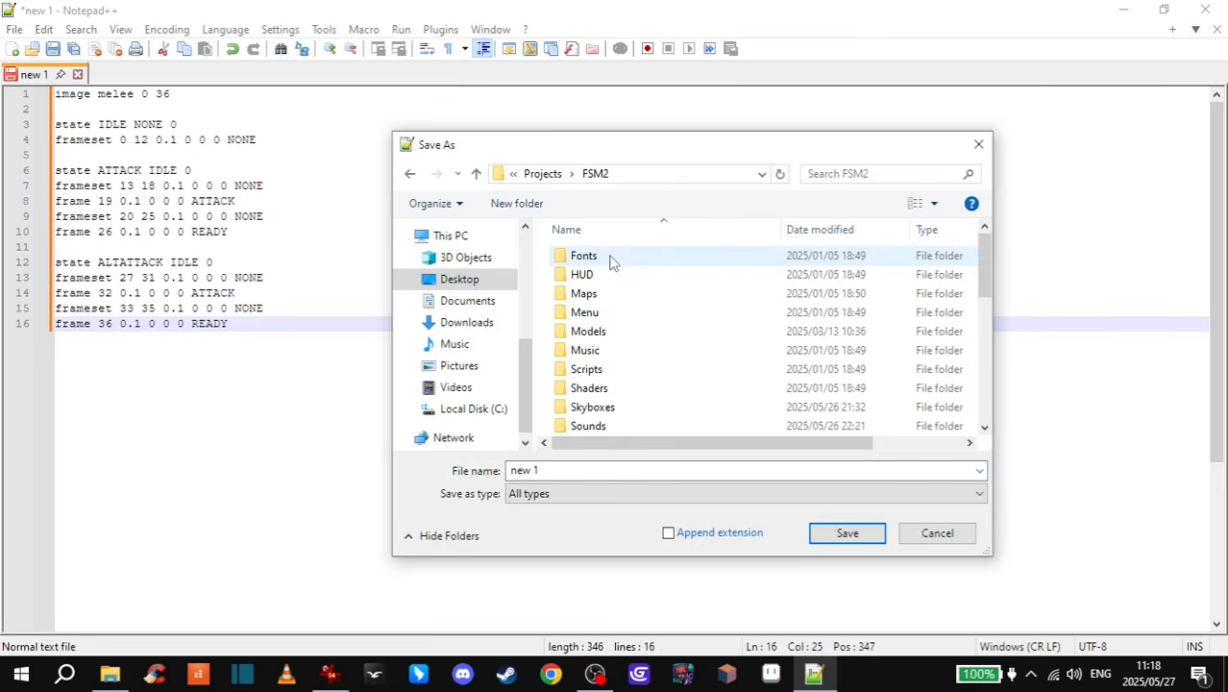
pyautogui.scroll(-1, 611, 279)
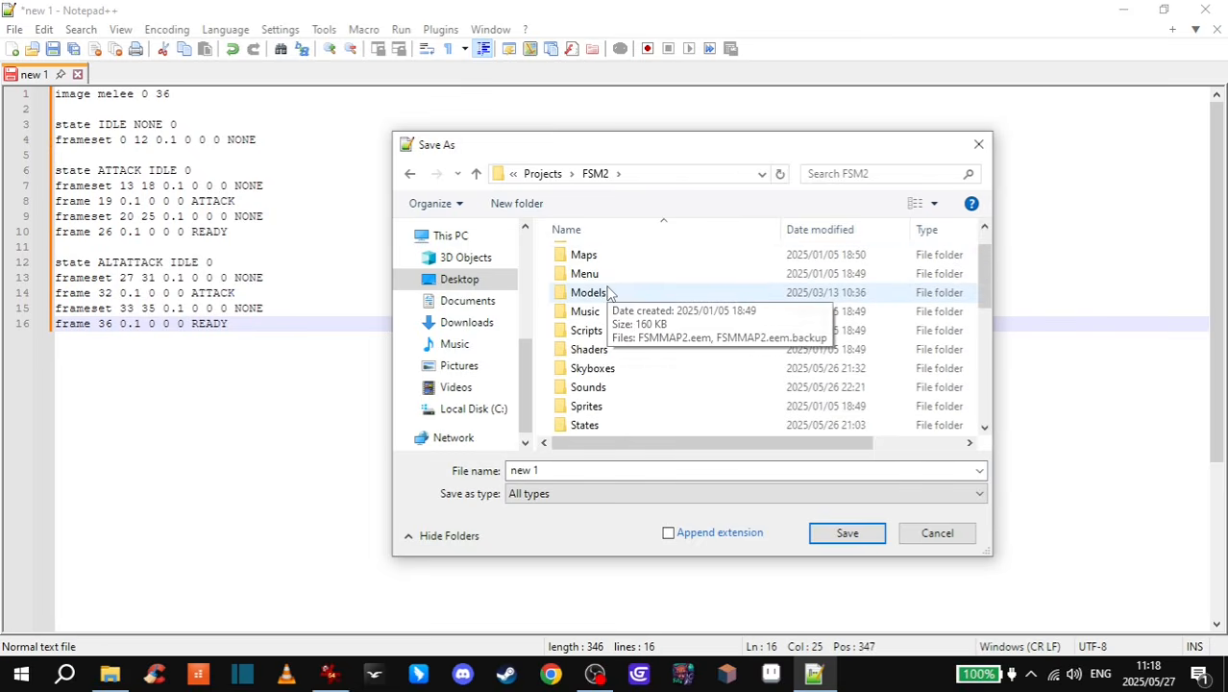
pyautogui.click(601, 425)
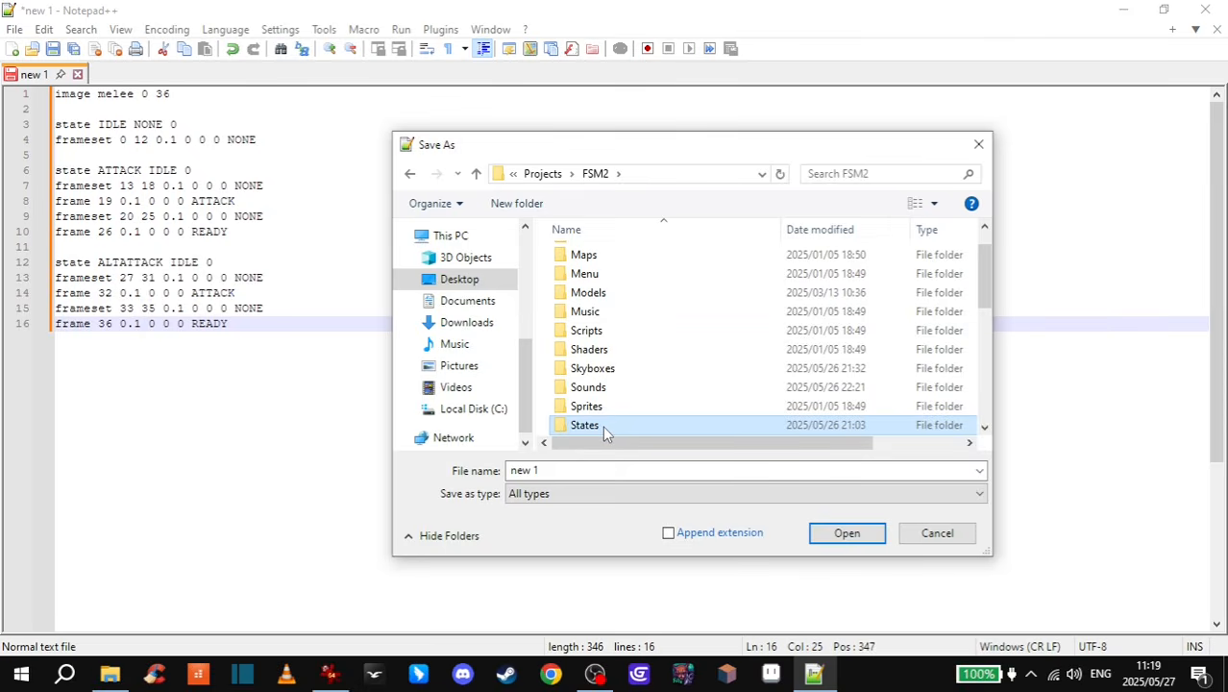
pyautogui.rightClick(603, 425)
pyautogui.press('Escape')
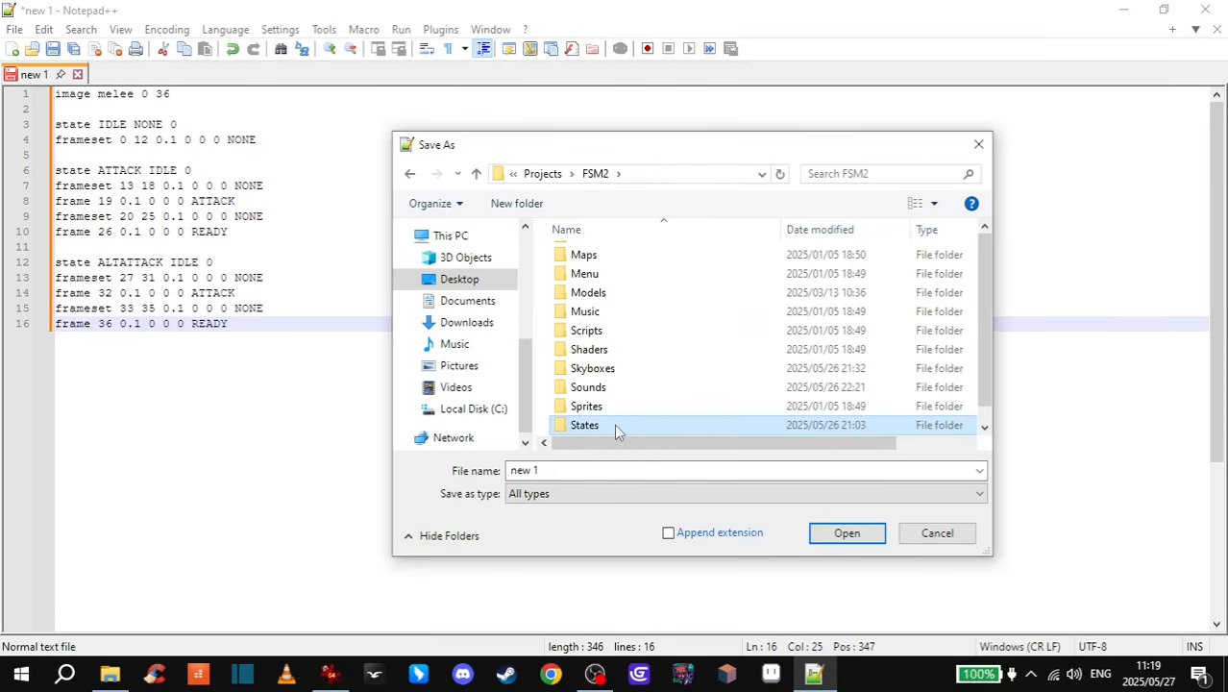
pyautogui.doubleClick(614, 424)
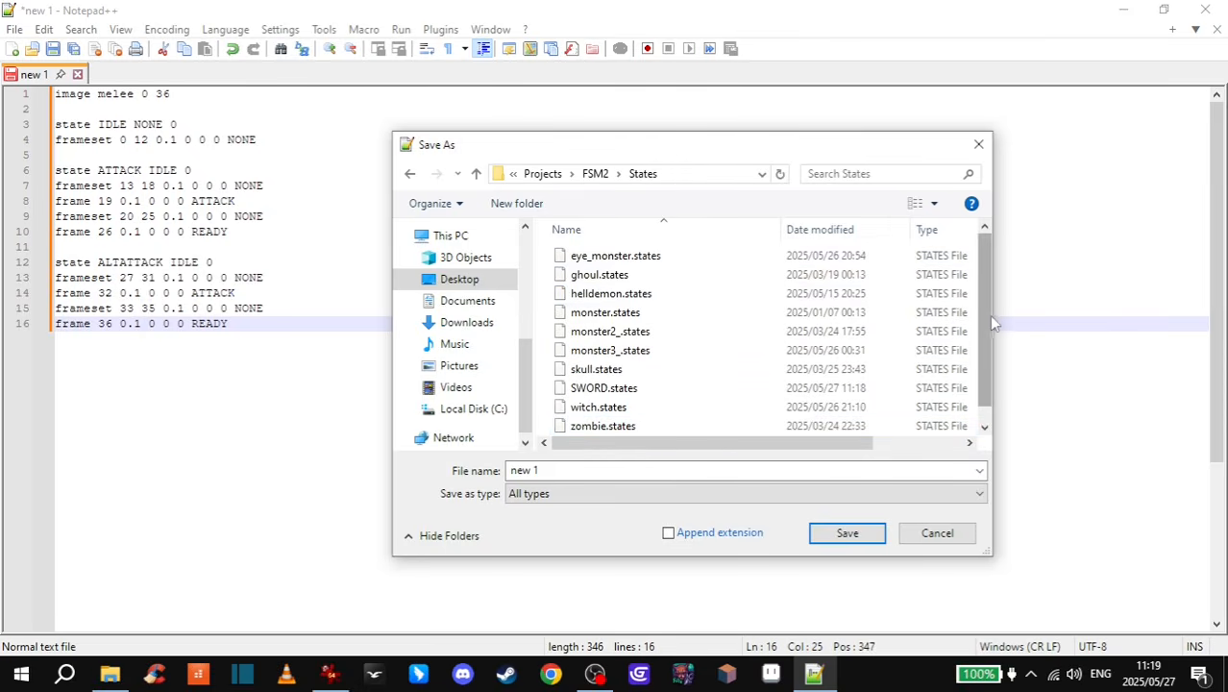
# - Save the file as melee.states in the FSM2 project's States folder
pyautogui.scroll(-1, 985, 314)
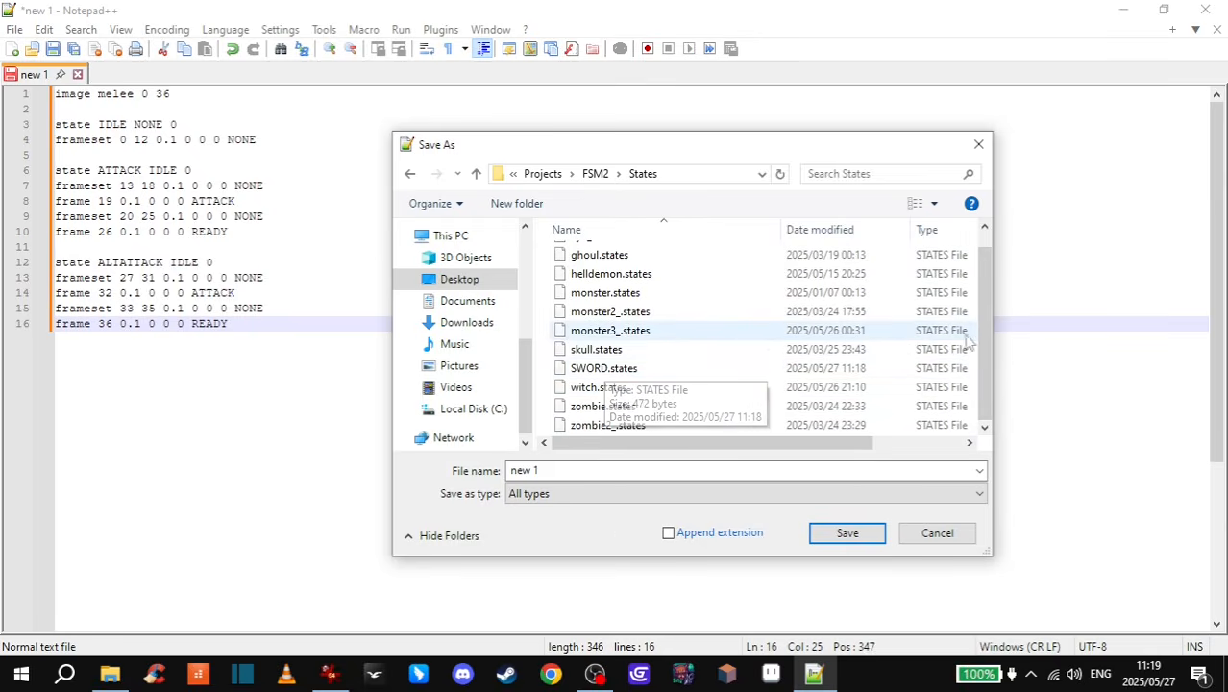
pyautogui.scroll(1, 979, 333)
pyautogui.click(546, 470)
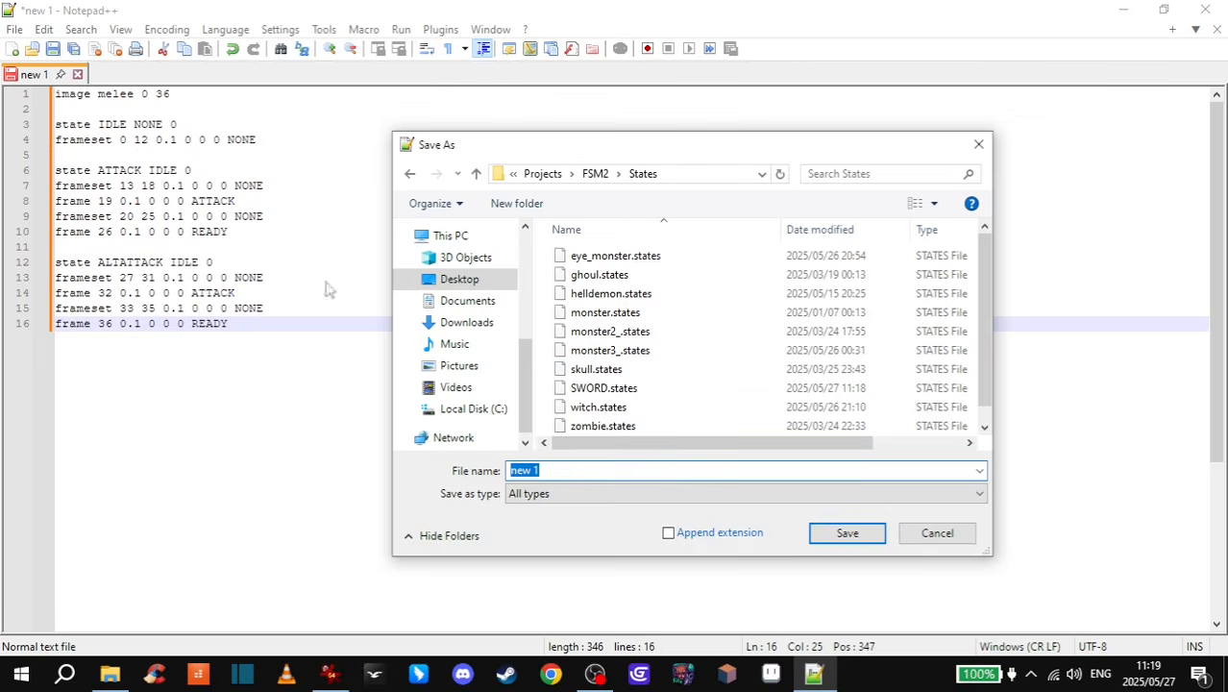
pyautogui.write('melee.states')
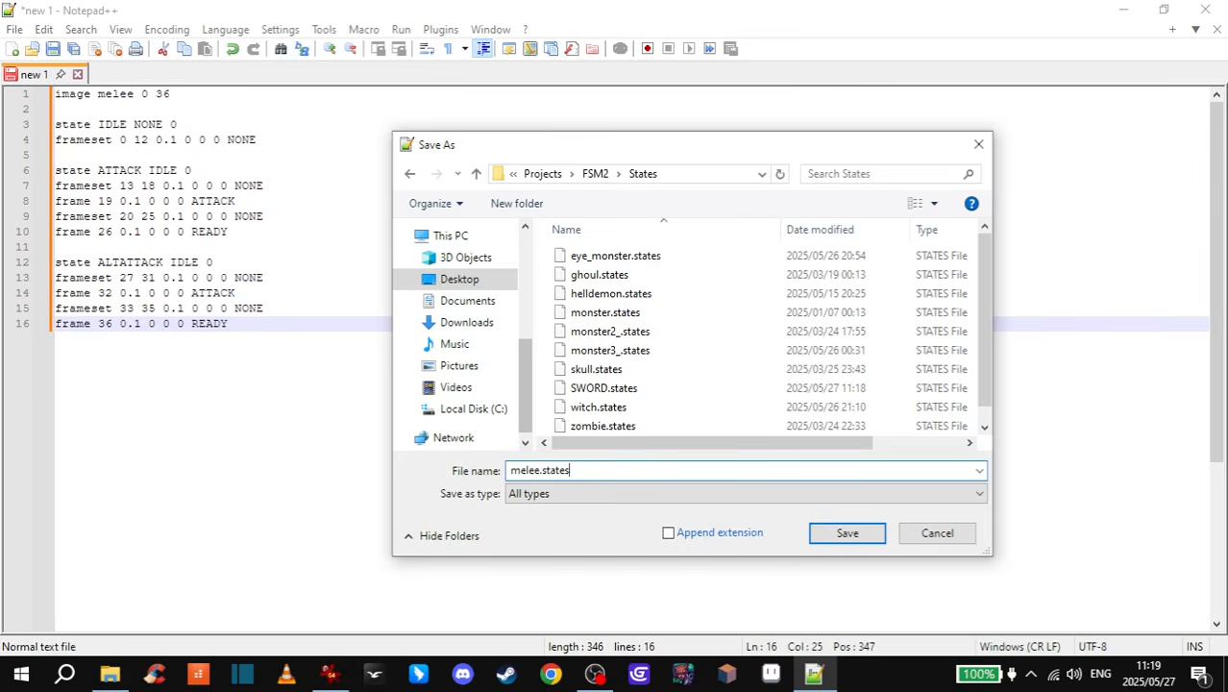
pyautogui.click(847, 533)
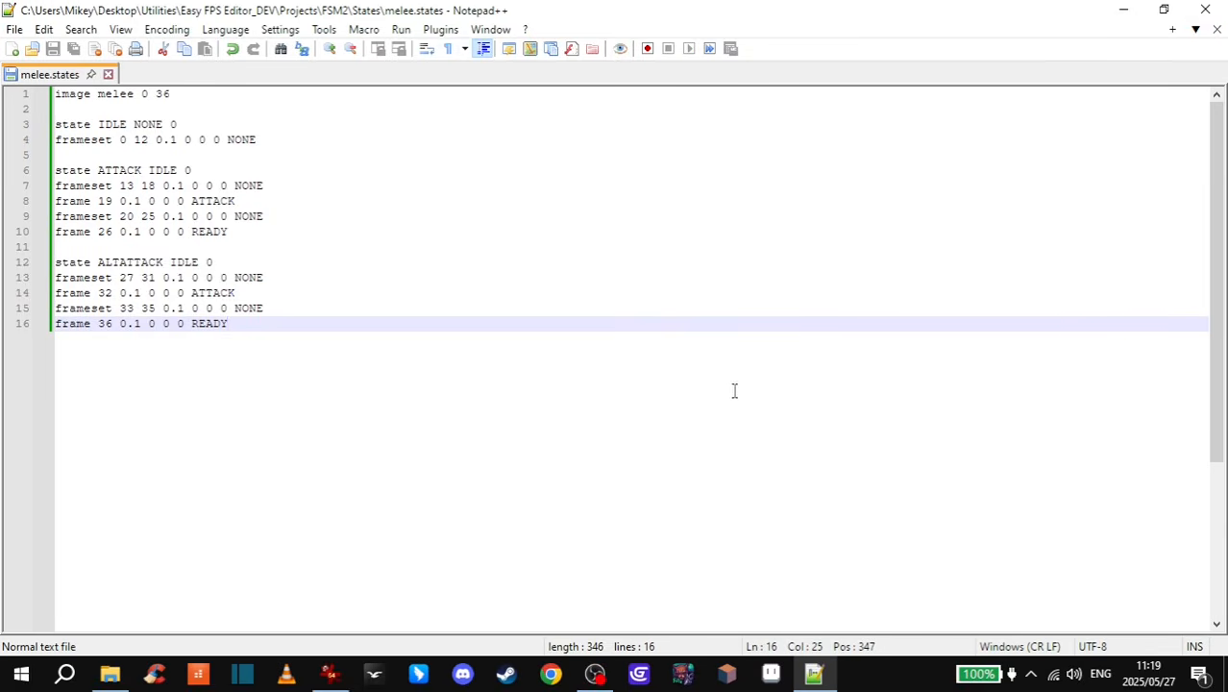
pyautogui.click(683, 676)
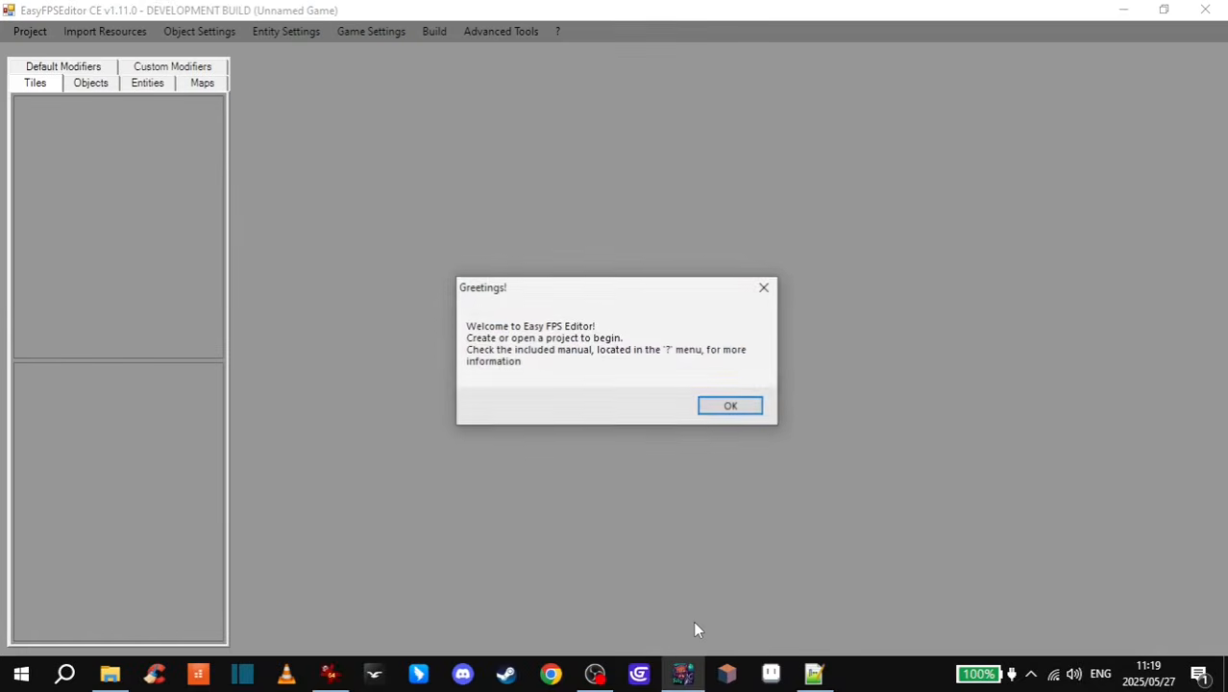
pyautogui.click(731, 411)
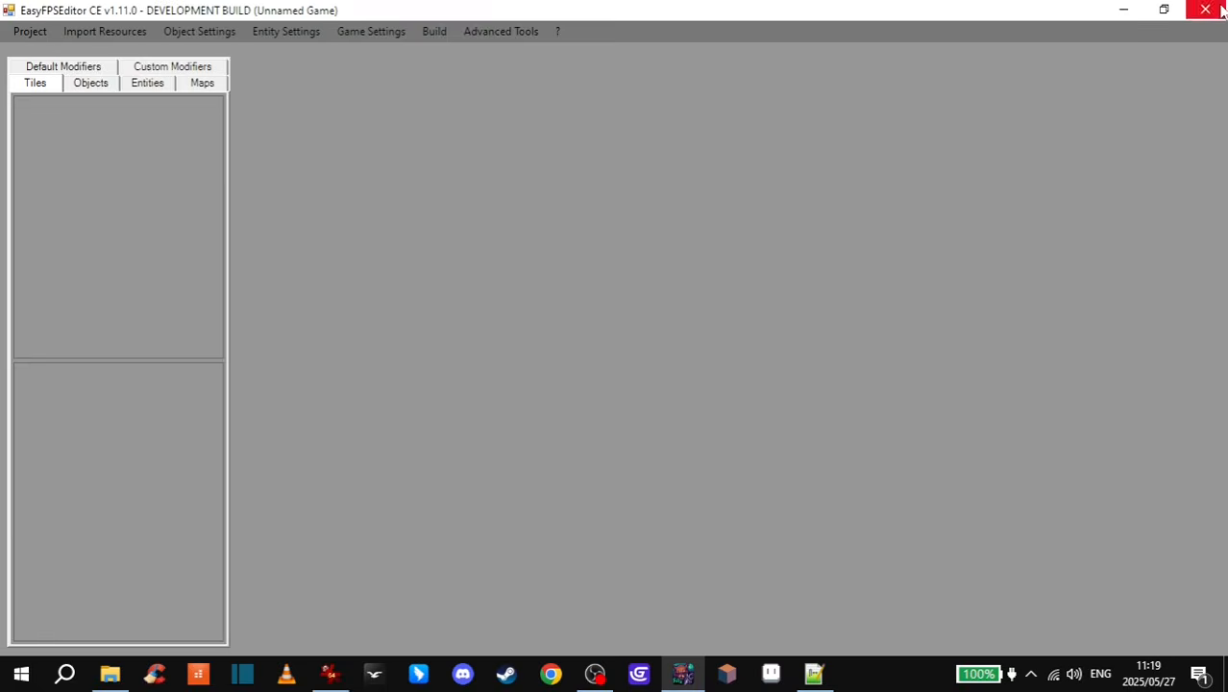
pyautogui.click(1205, 9)
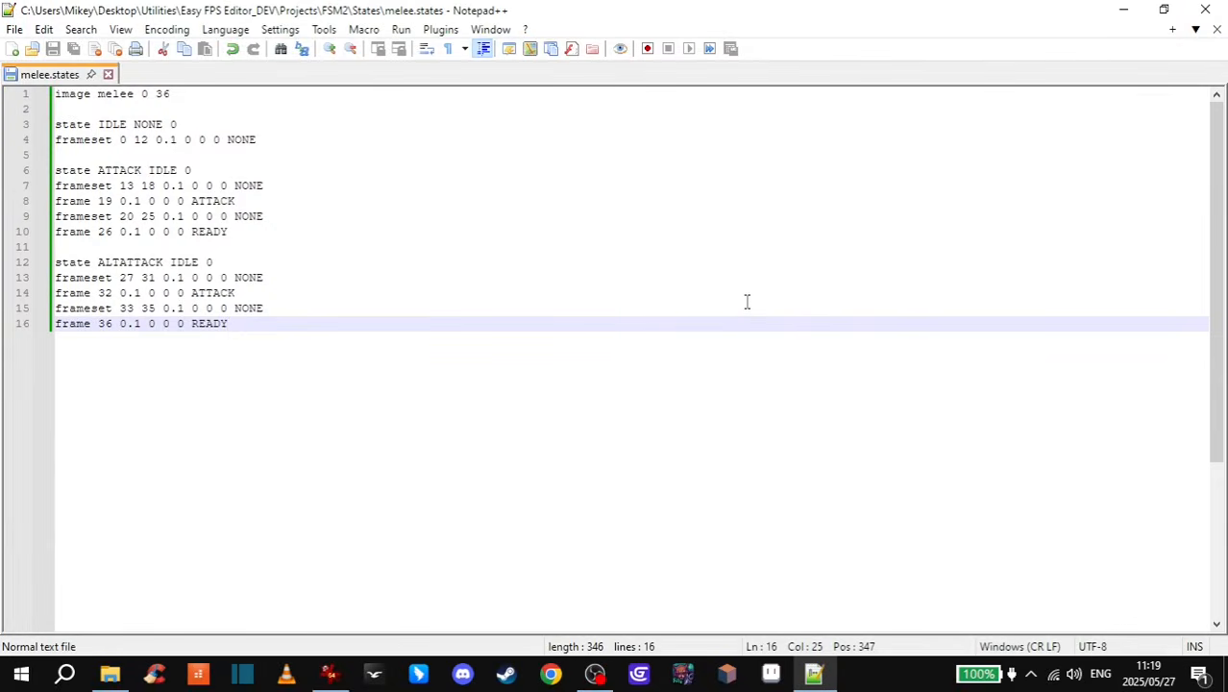
# - Switch to File Explorer and open the Weapons folder inside the FSM2 project's Sprites folder
pyautogui.hotkey('alt', 'Tab')
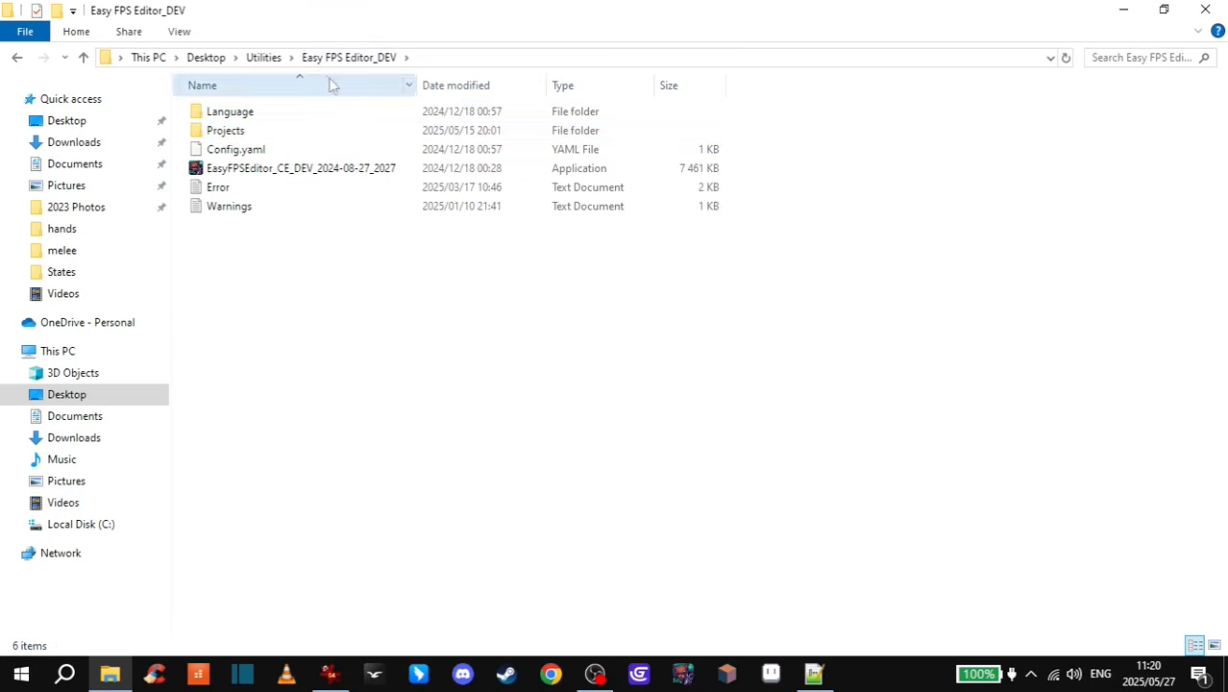
pyautogui.click(256, 134)
pyautogui.doubleClick(256, 134)
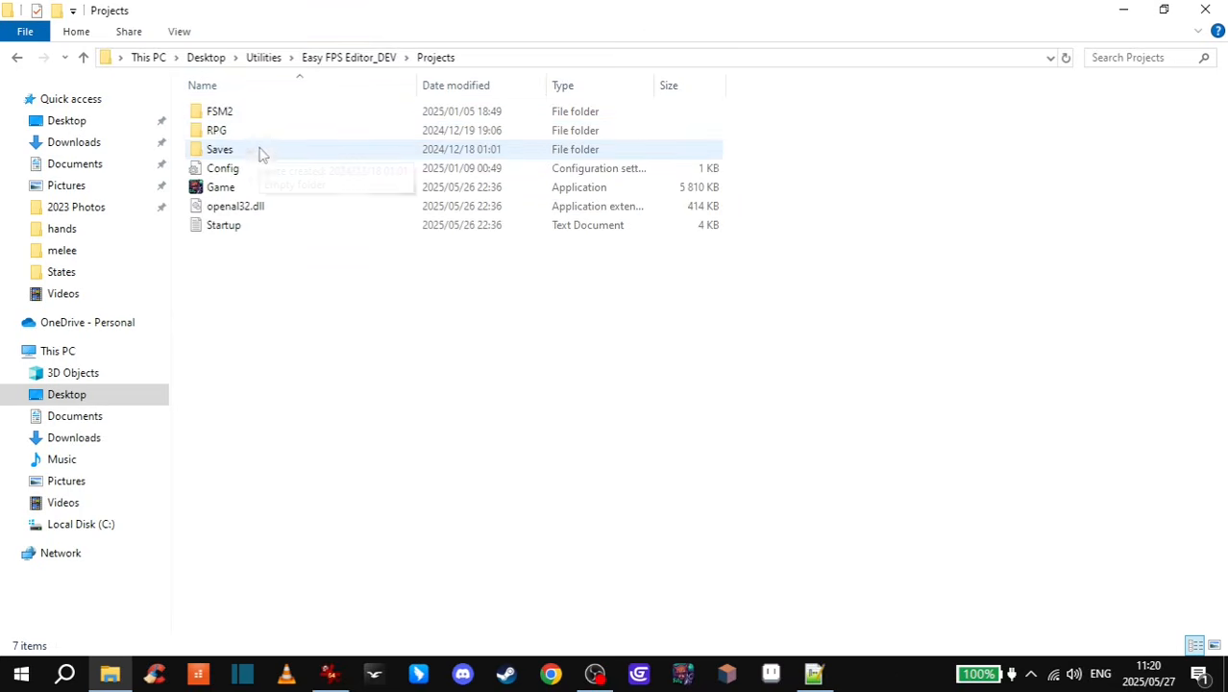
pyautogui.doubleClick(231, 113)
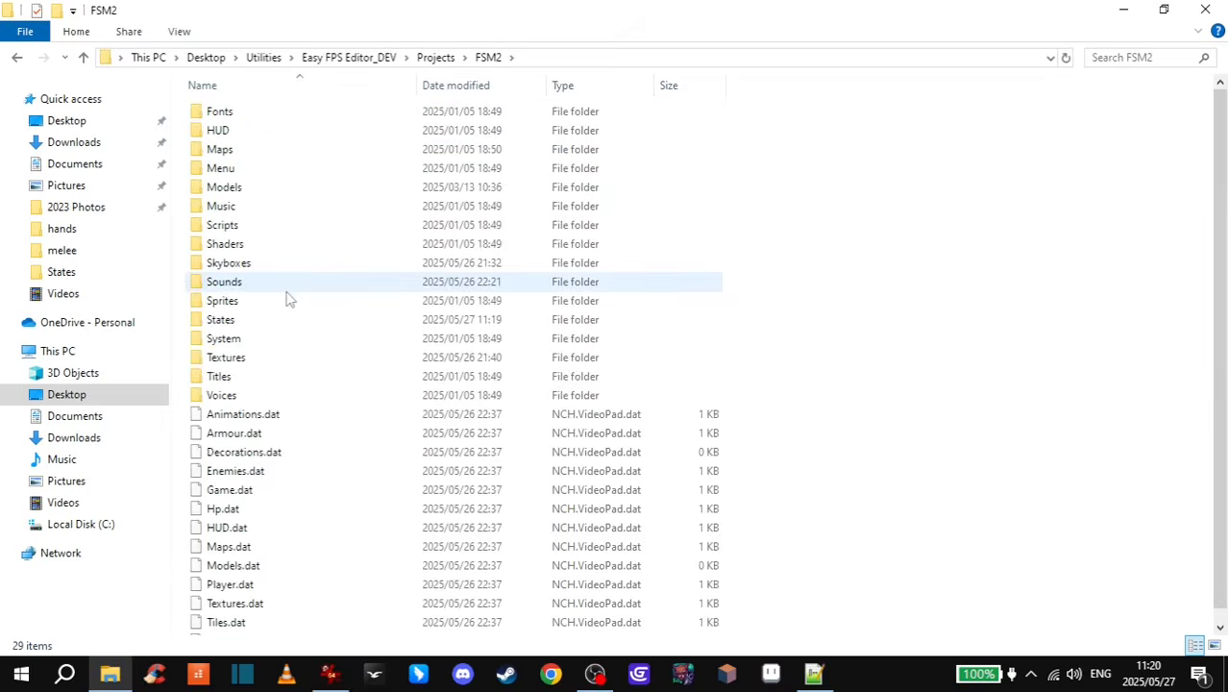
pyautogui.doubleClick(239, 304)
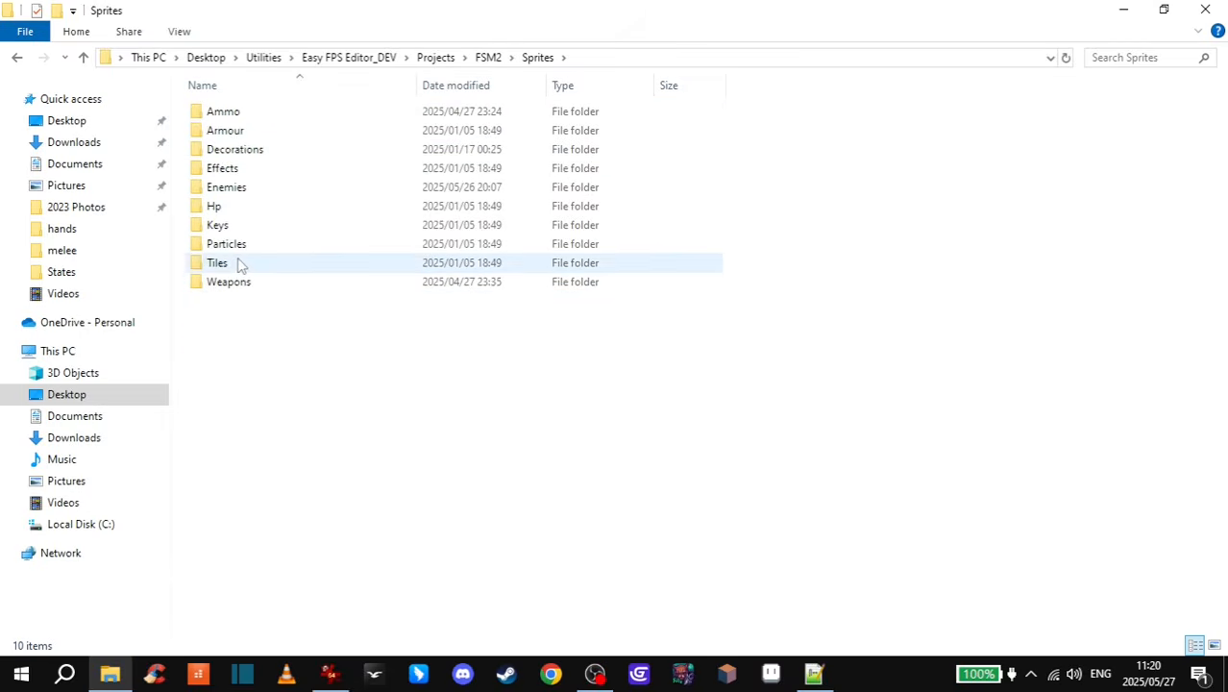
pyautogui.doubleClick(239, 283)
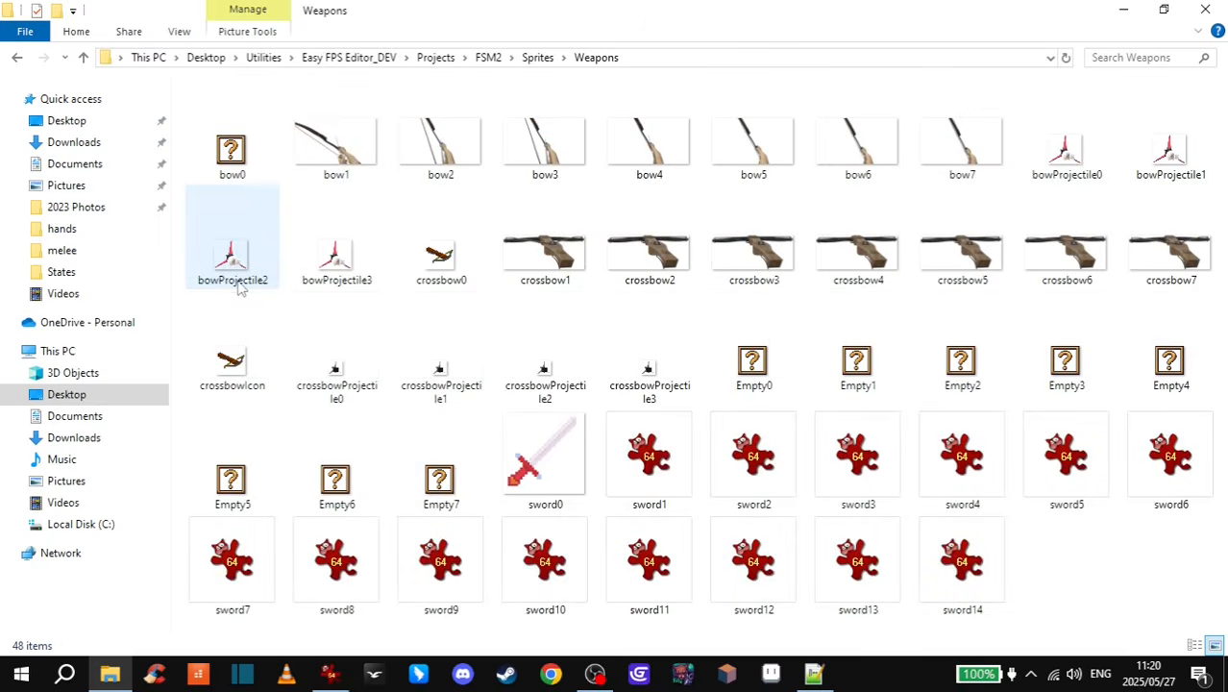
# - Paste the images melee0 to melee36 into the FSM2 Weapons sprites folder and look through the pasted frames
pyautogui.click(109, 673)
pyautogui.click(110, 672)
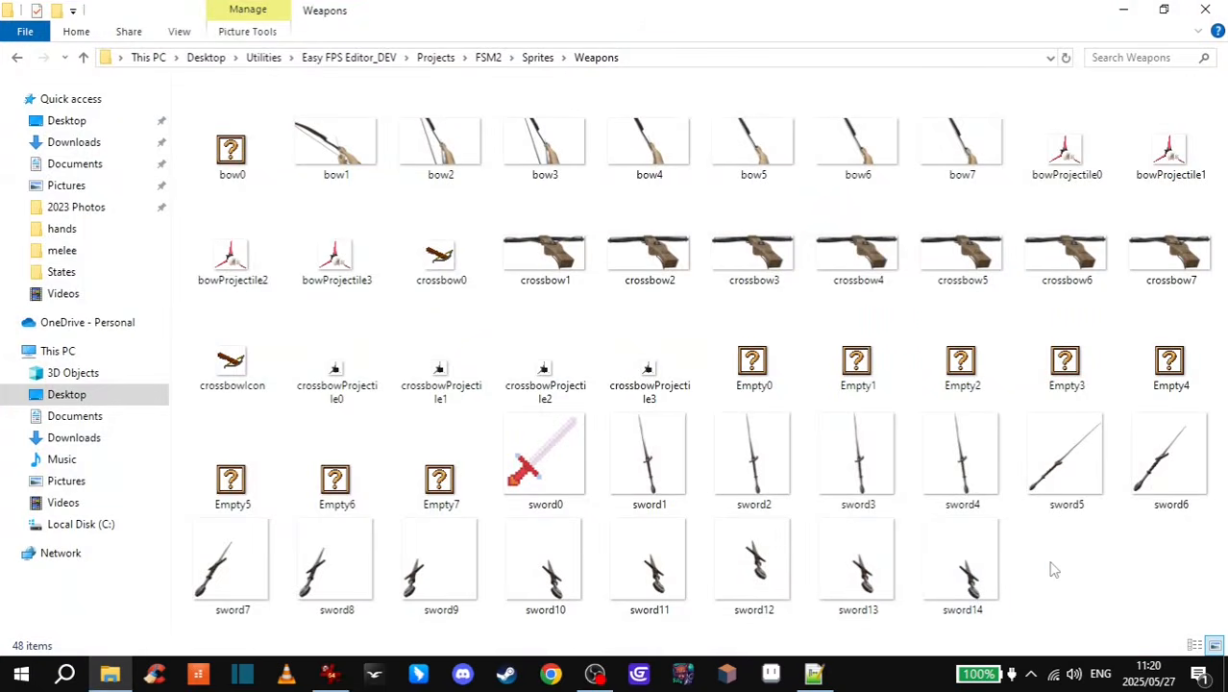
pyautogui.hotkey('ctrl', 'v')
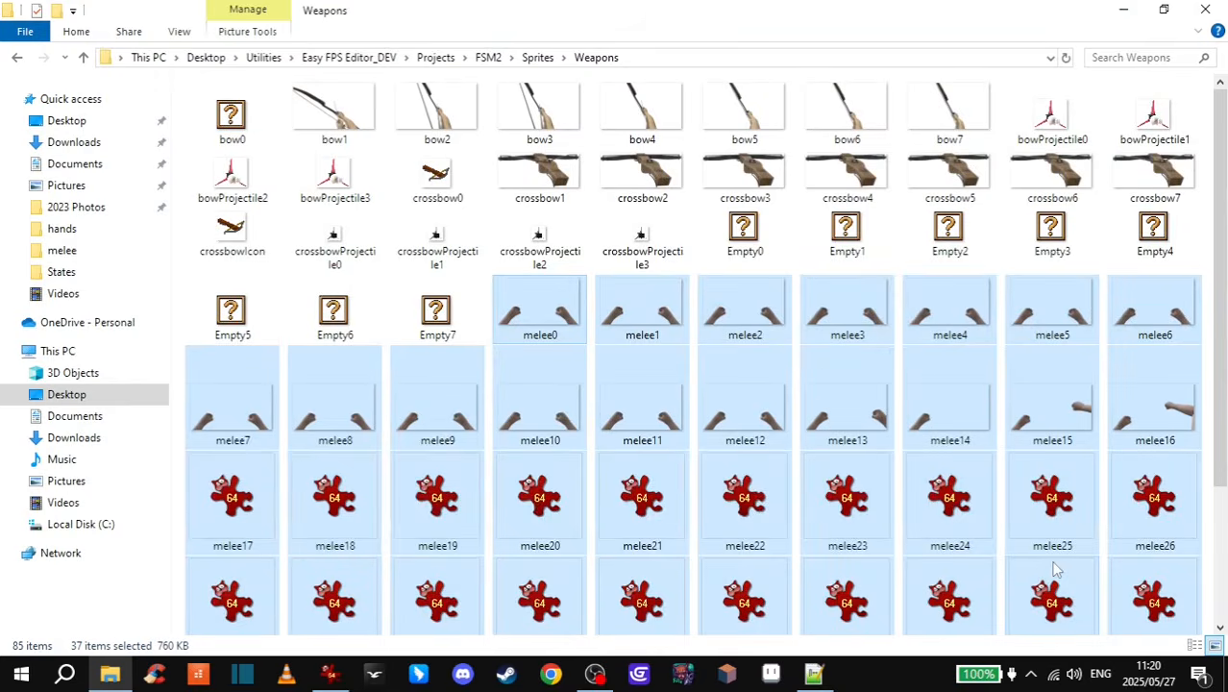
pyautogui.scroll(-3, 576, 528)
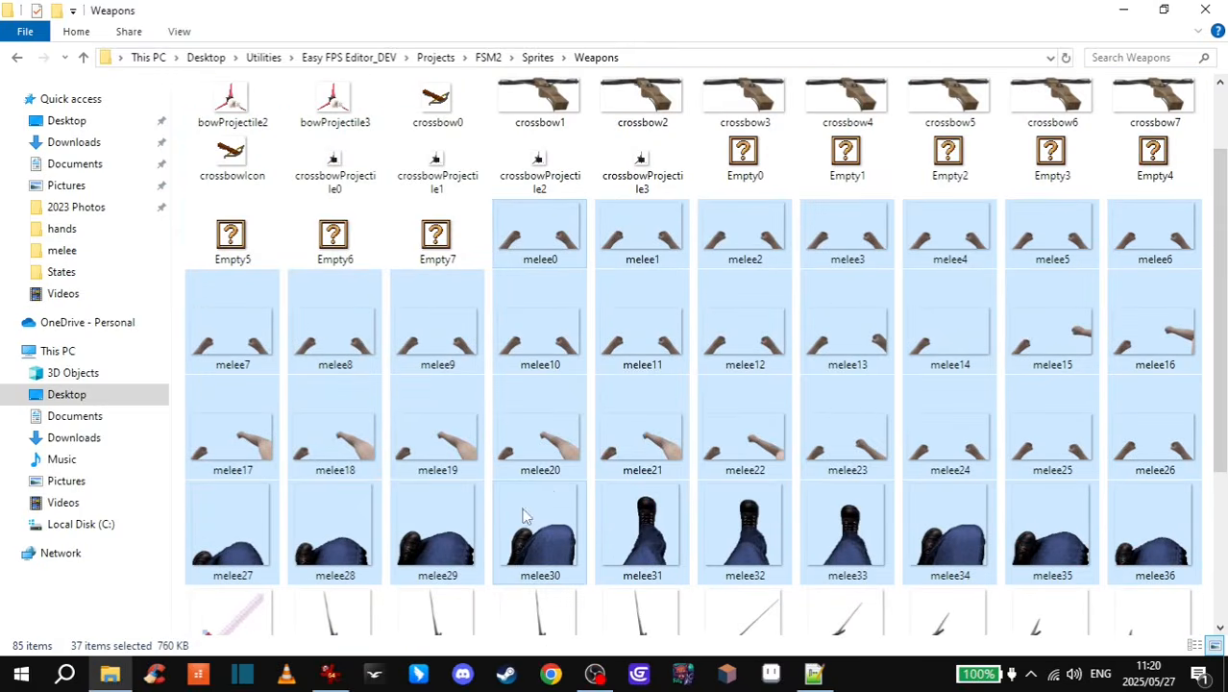
pyautogui.scroll(3, 515, 386)
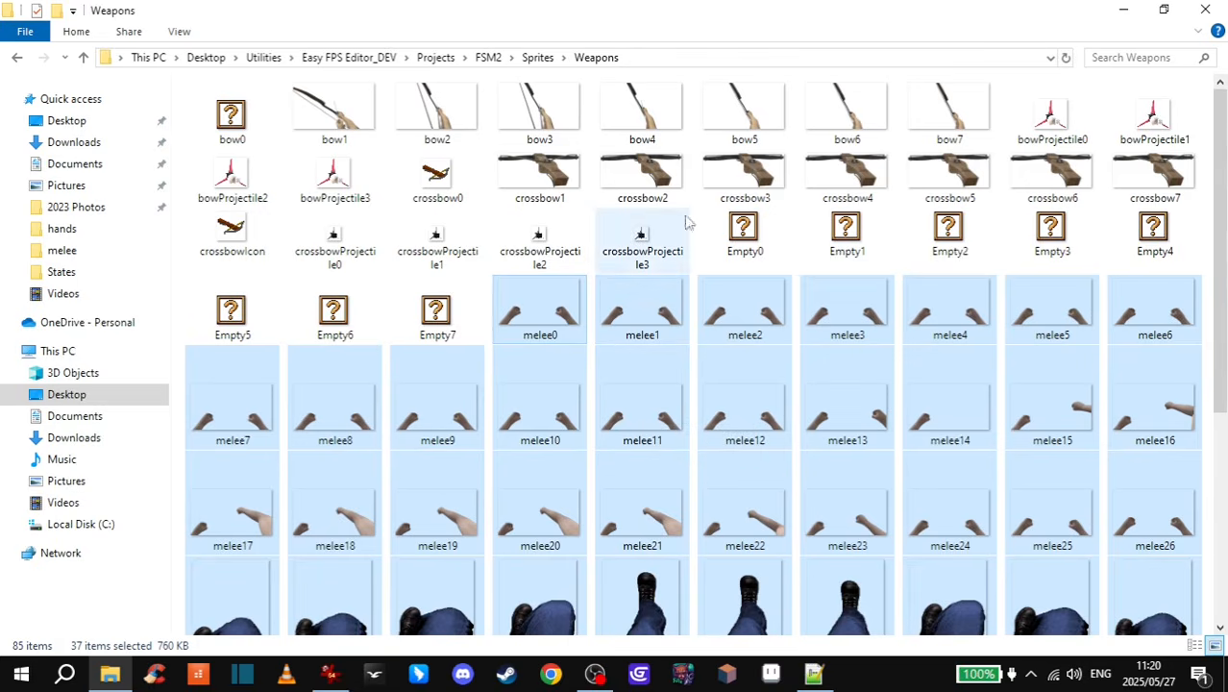
# - Start Easy FPS Editor, dismiss its greeting, and open the FSM2 project
pyautogui.click(682, 673)
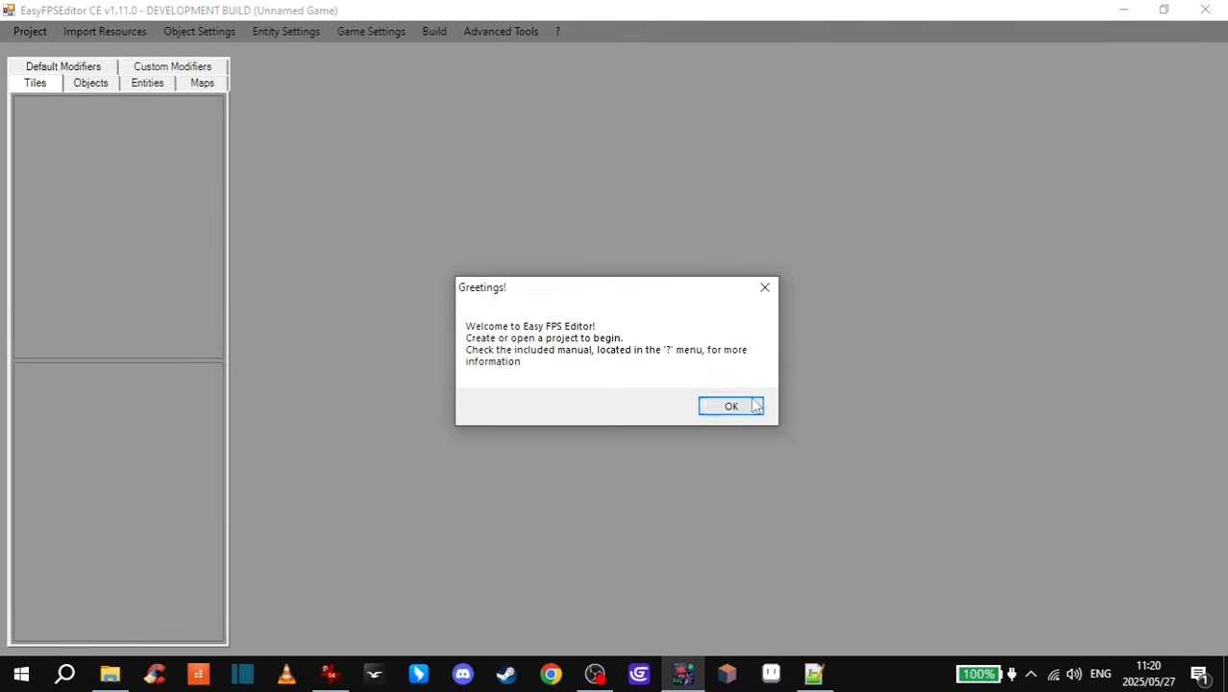
pyautogui.click(738, 408)
pyautogui.click(814, 677)
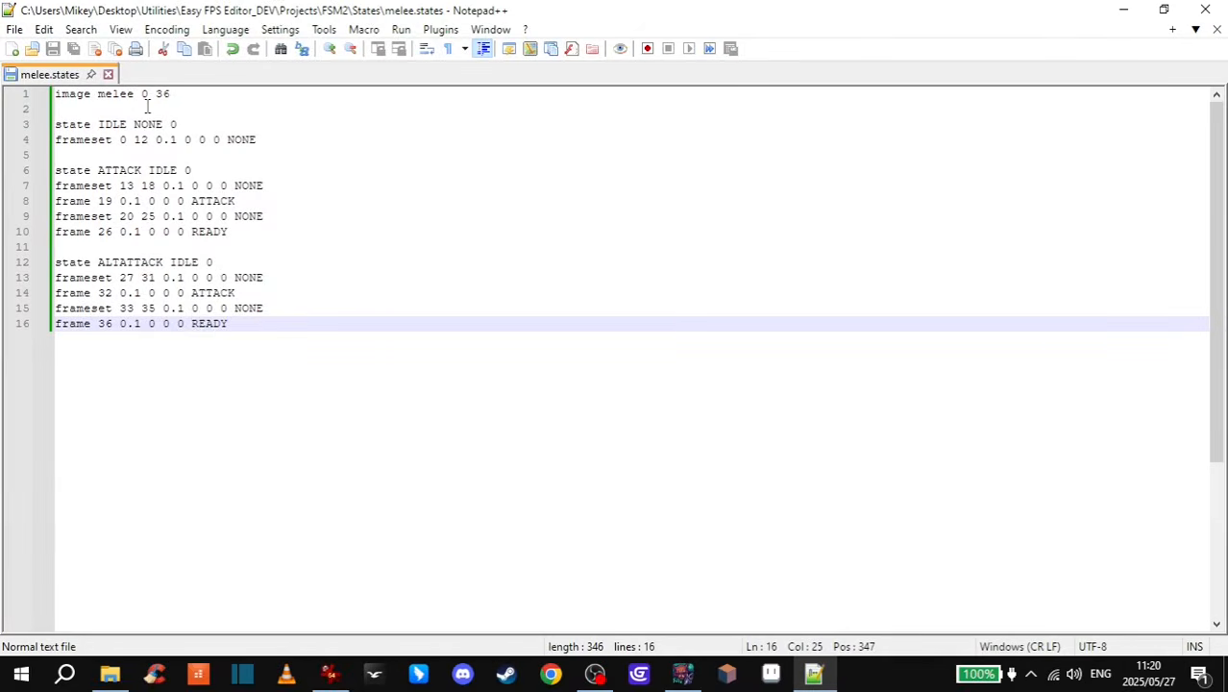
pyautogui.click(814, 673)
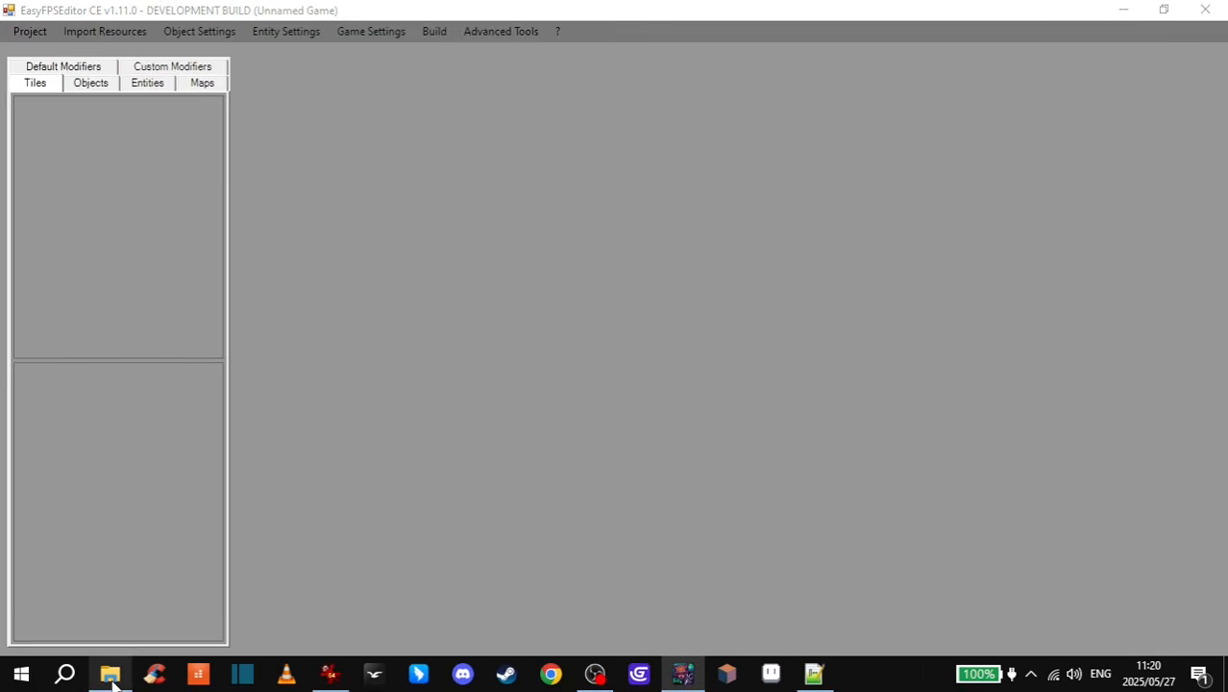
pyautogui.click(110, 672)
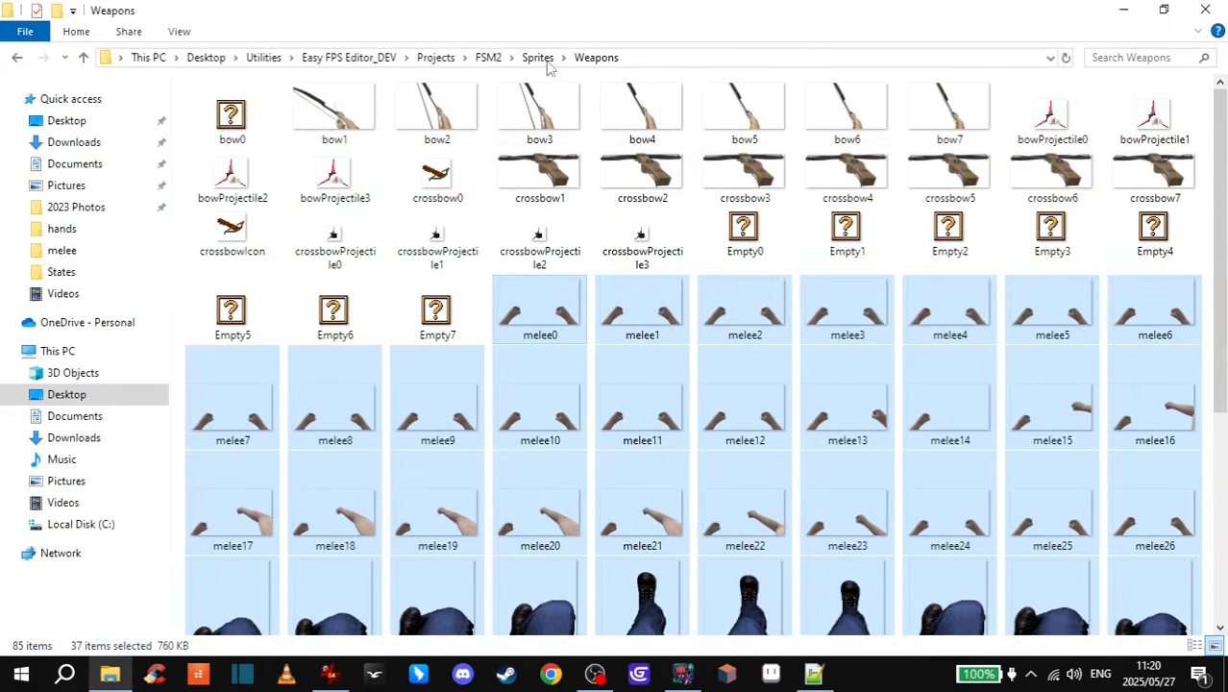
pyautogui.click(30, 34)
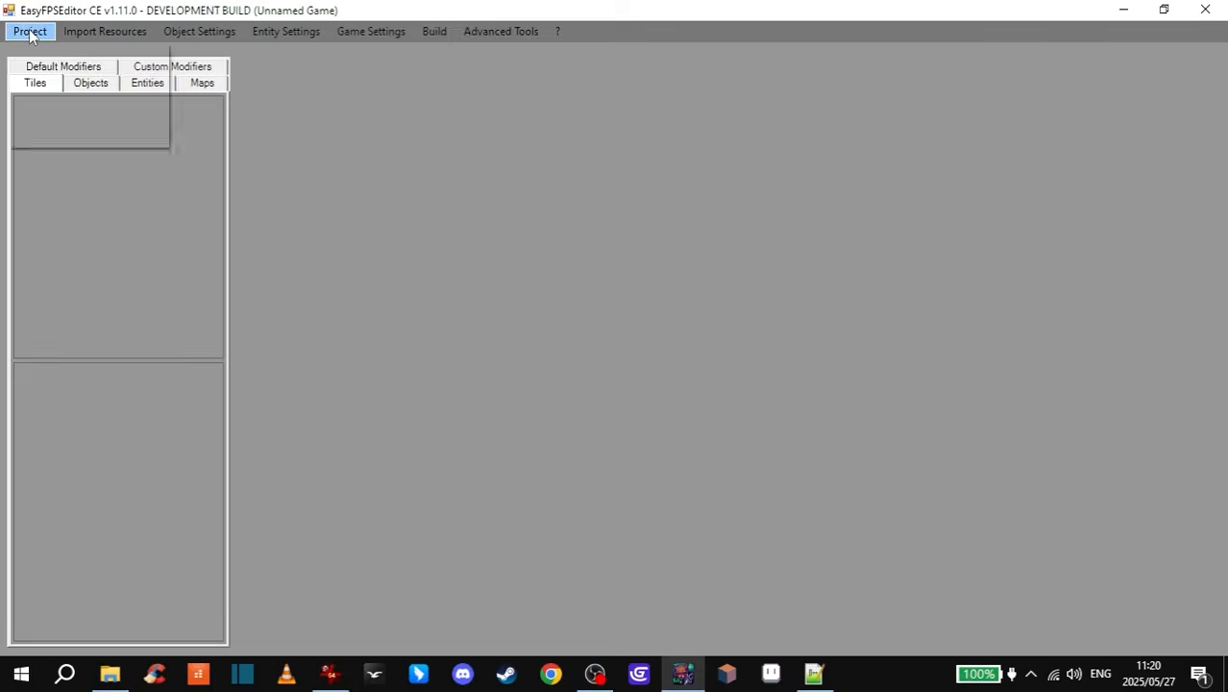
pyautogui.click(56, 71)
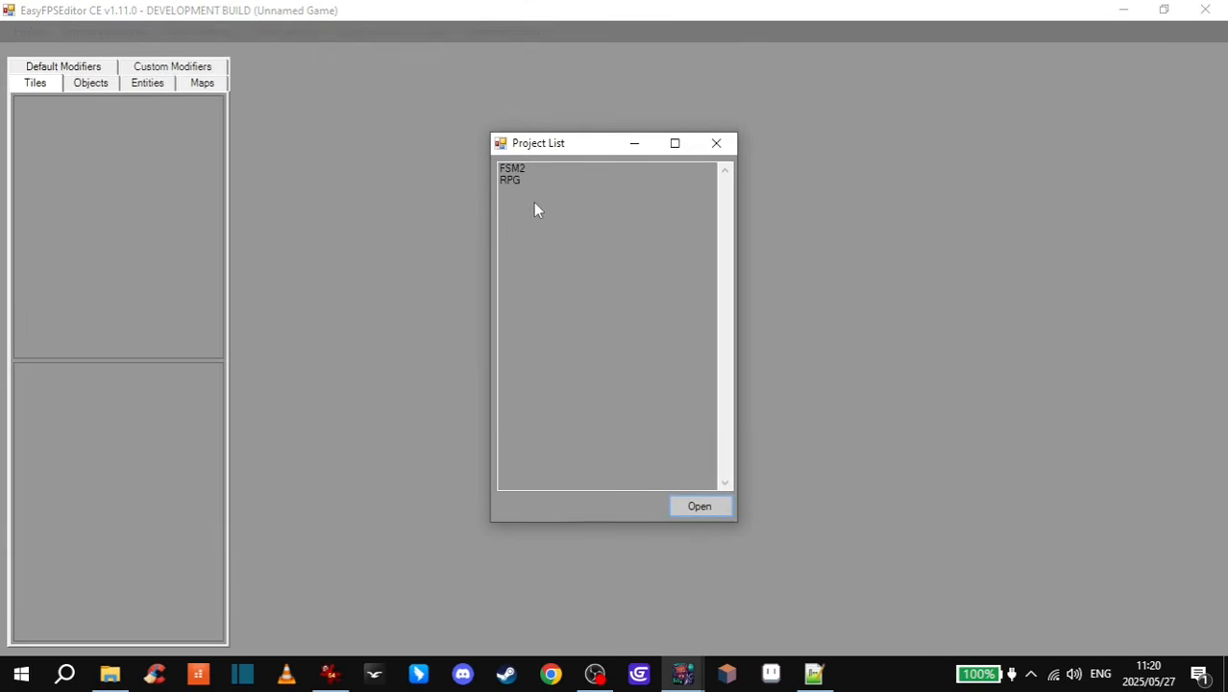
pyautogui.doubleClick(521, 170)
# - Add a weapon named melee in the weapon settings and turn off Fullbright Projectiles for it
pyautogui.click(213, 35)
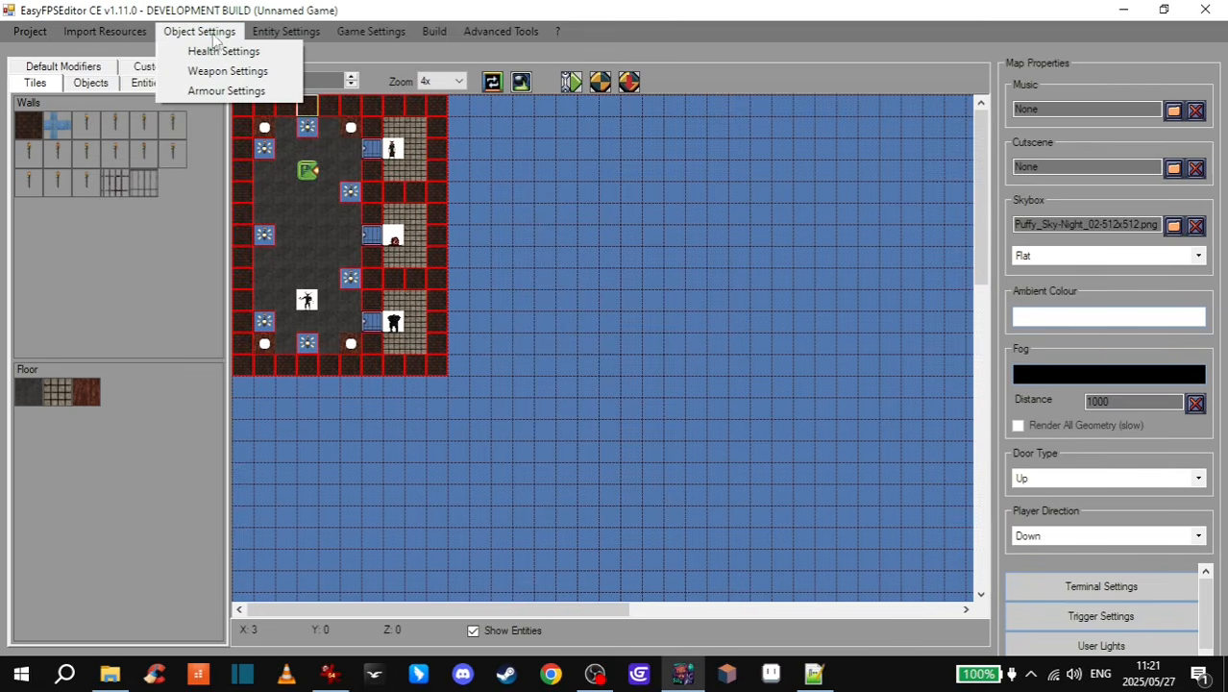
pyautogui.click(240, 72)
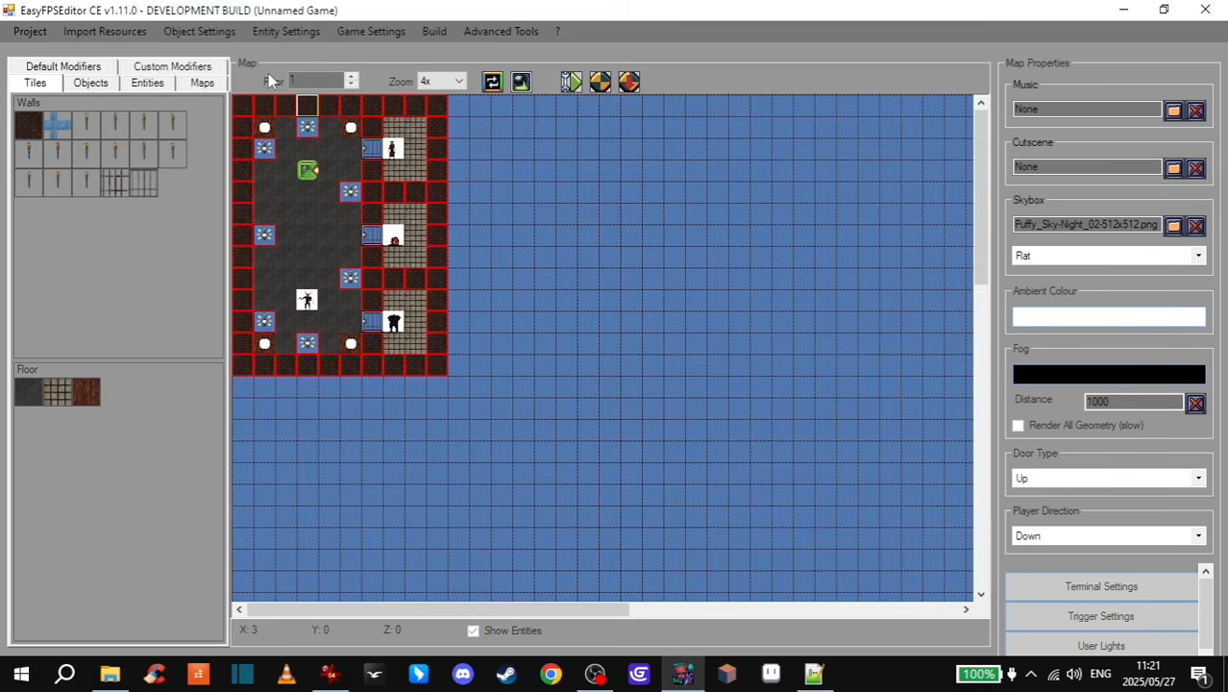
pyautogui.click(520, 564)
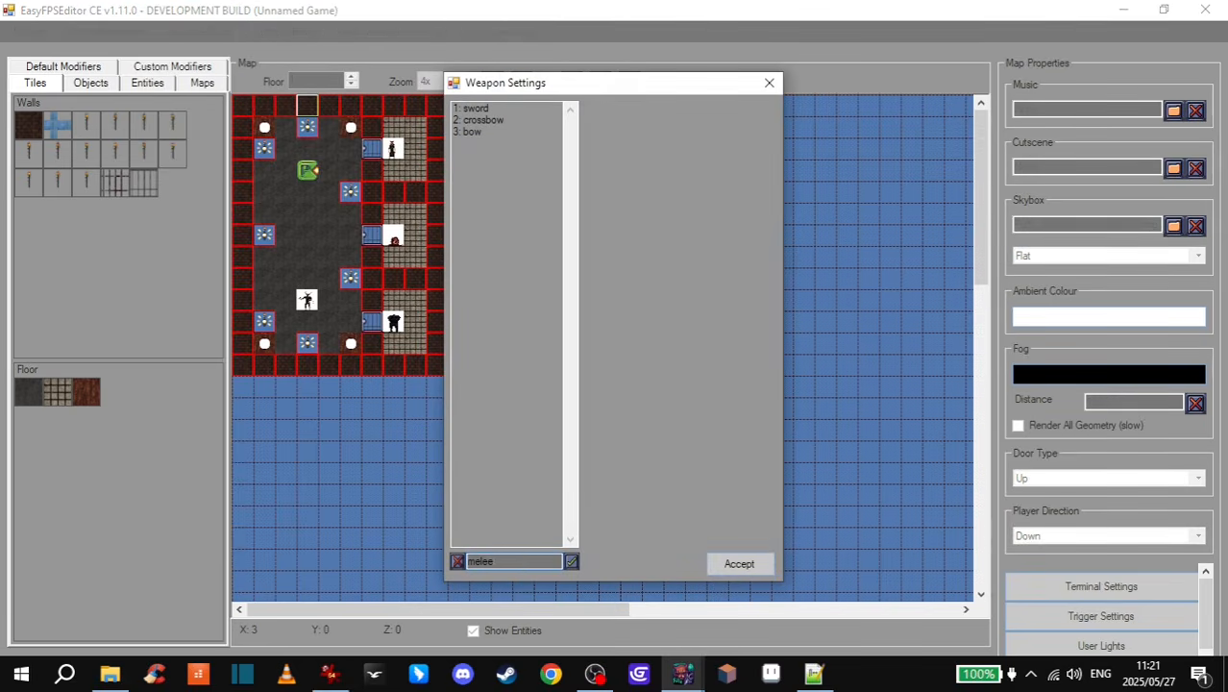
pyautogui.click(569, 563)
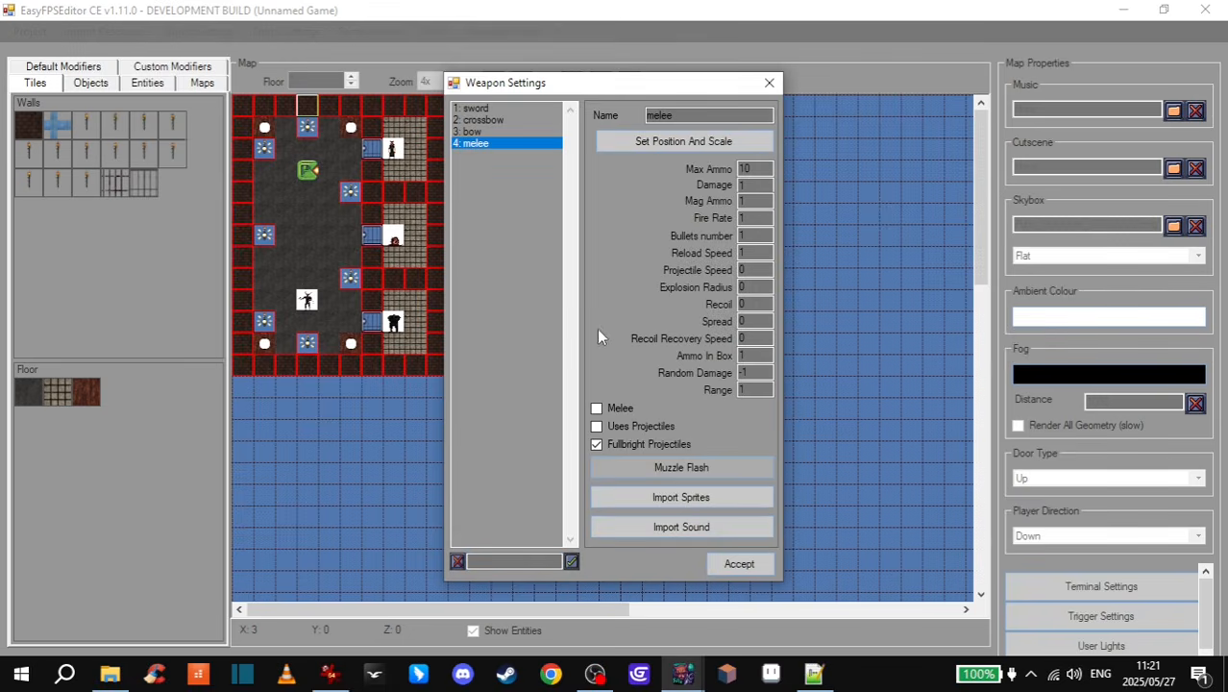
pyautogui.click(640, 442)
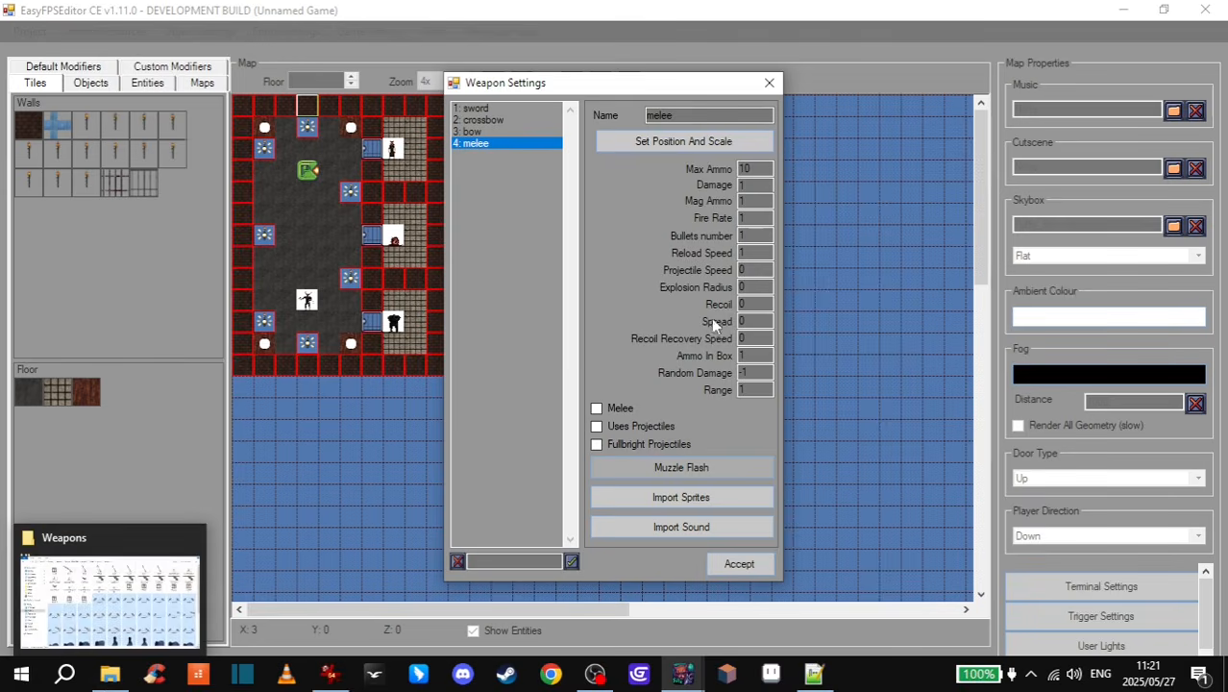
# - Review the melee weapon's sprite import slots, glance at the states file, and accept the sprites as they are
pyautogui.click(714, 497)
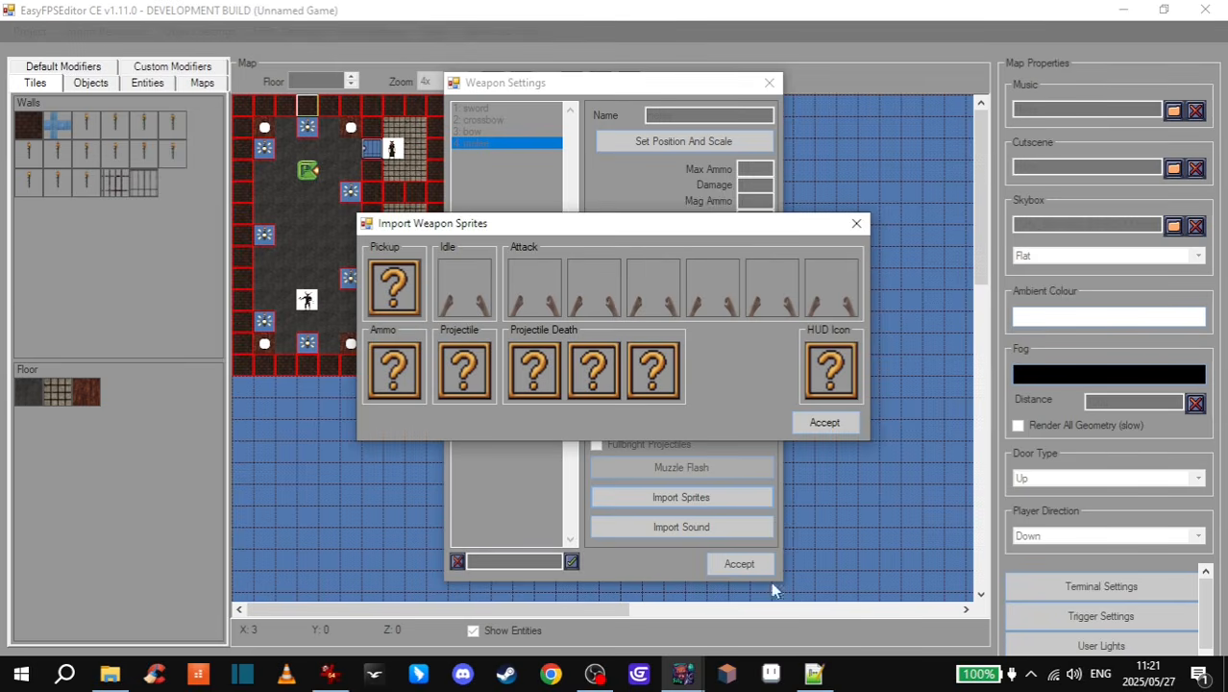
pyautogui.click(814, 673)
pyautogui.click(814, 672)
pyautogui.click(821, 423)
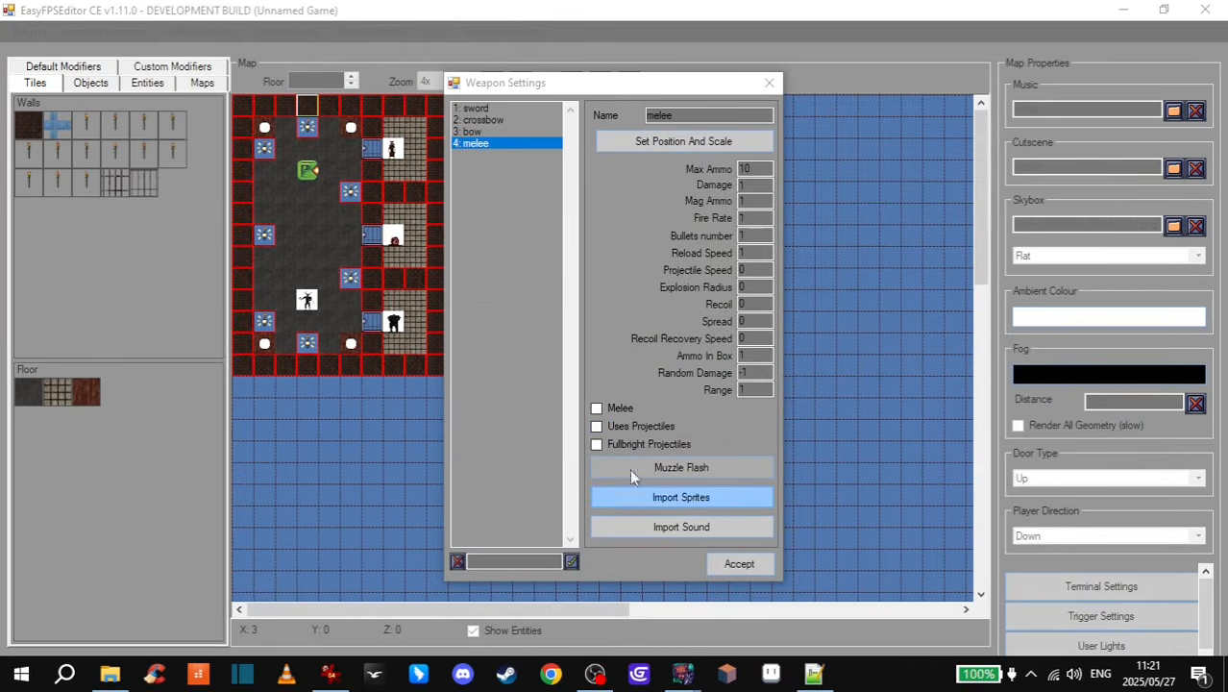
# - Open the melee weapon's Max Ammo value for editing
pyautogui.click(742, 170)
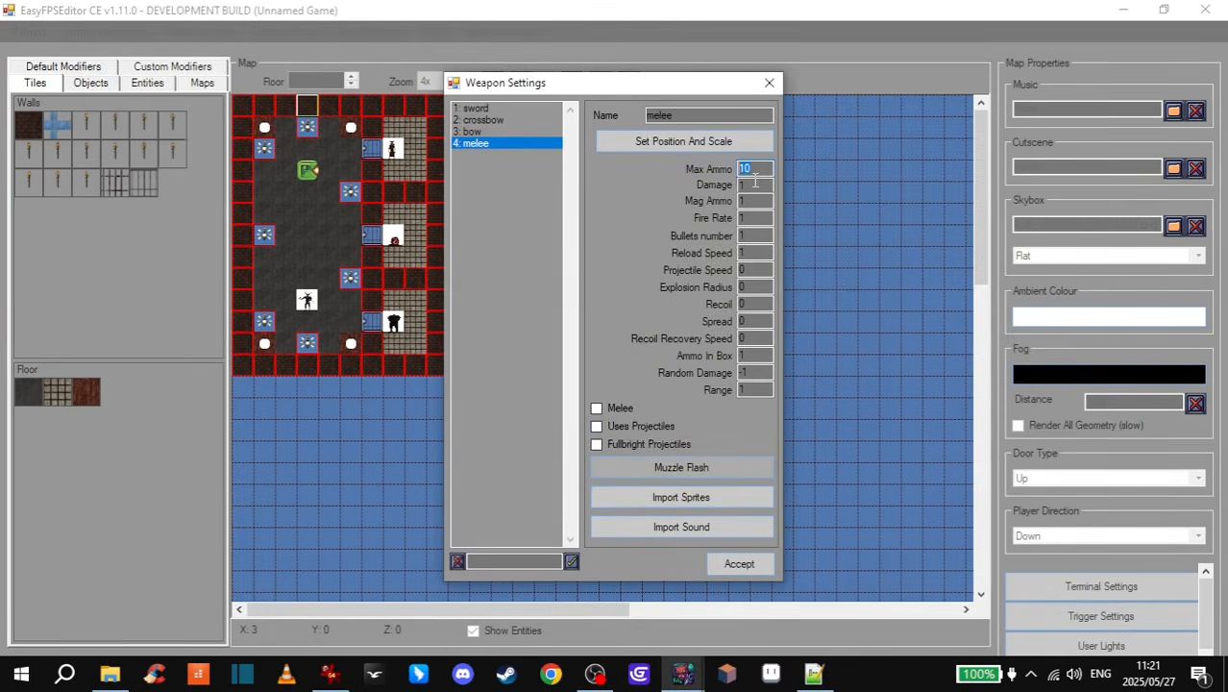
# - Enable the Melee option for the melee weapon, as on the sword, and set its max ammo to 0
pyautogui.click(475, 108)
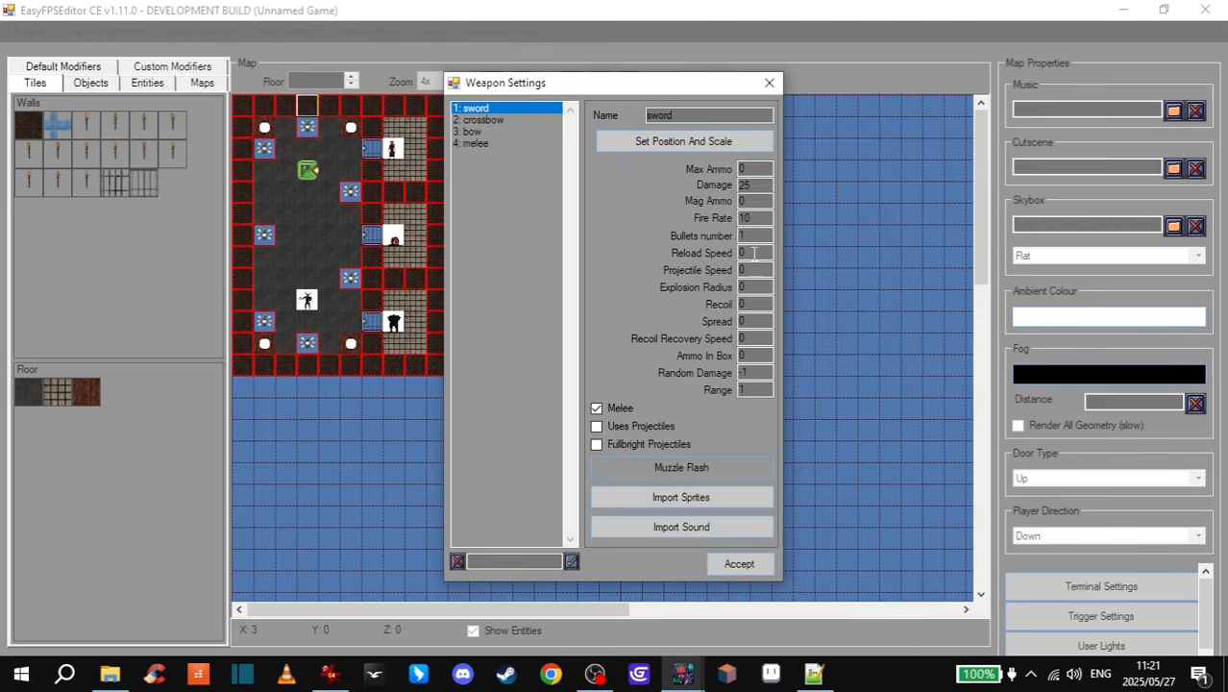
pyautogui.click(485, 142)
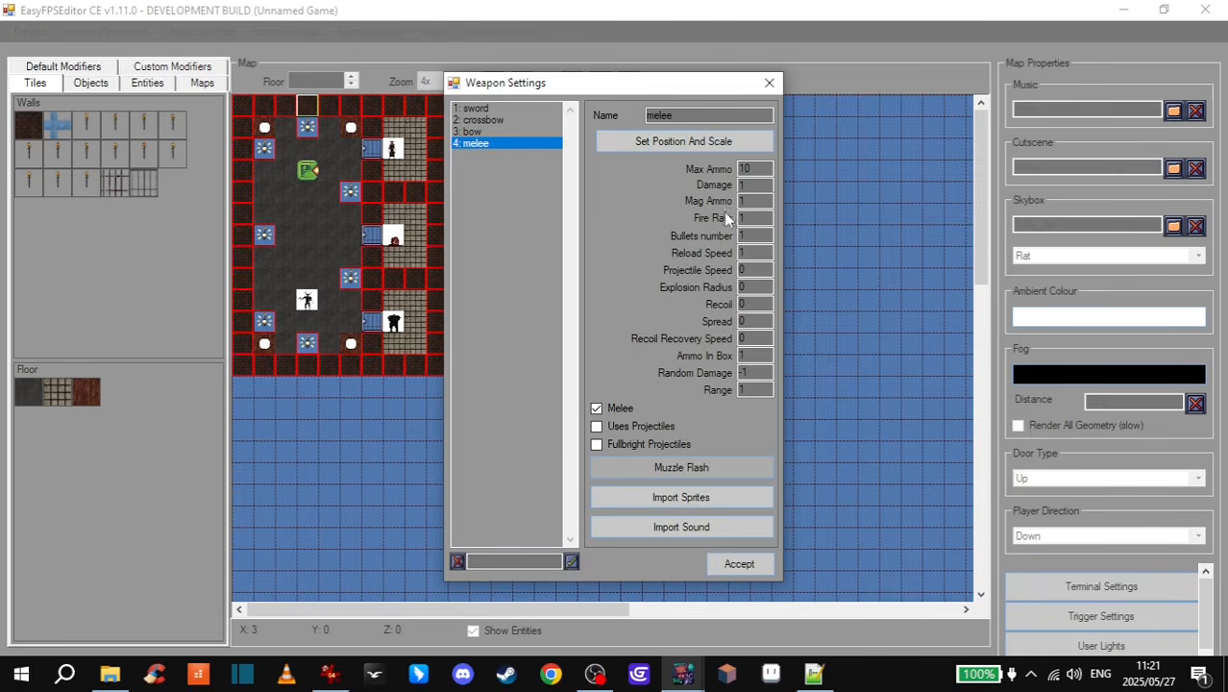
pyautogui.moveTo(765, 168); pyautogui.dragTo(737, 173)
pyautogui.write('0')
# - Set the melee weapon's damage to 5, mag ammo to 0 and fire rate to 10, using the sword as reference
pyautogui.click(490, 110)
pyautogui.click(492, 144)
pyautogui.click(475, 110)
pyautogui.click(507, 145)
pyautogui.moveTo(757, 223); pyautogui.dragTo(726, 192)
pyautogui.write('5')
# - Set the melee weapon's reload speed and ammo in box to 0, comparing its values with the sword's
pyautogui.click(478, 109)
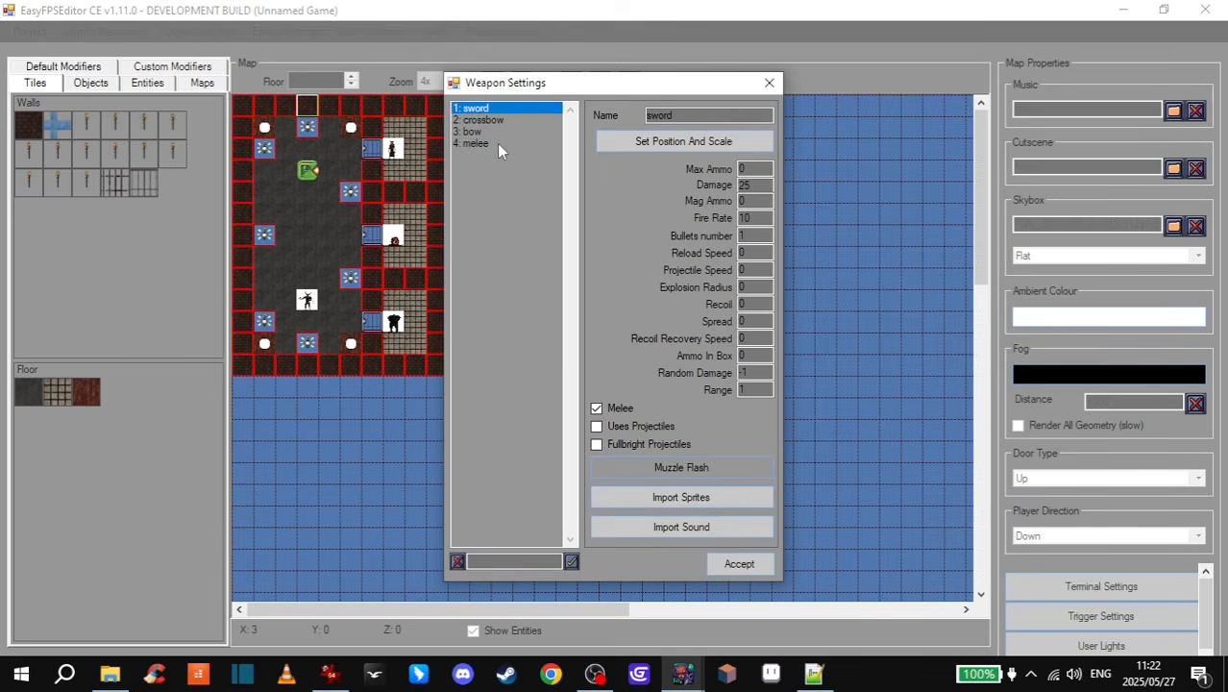
pyautogui.click(494, 142)
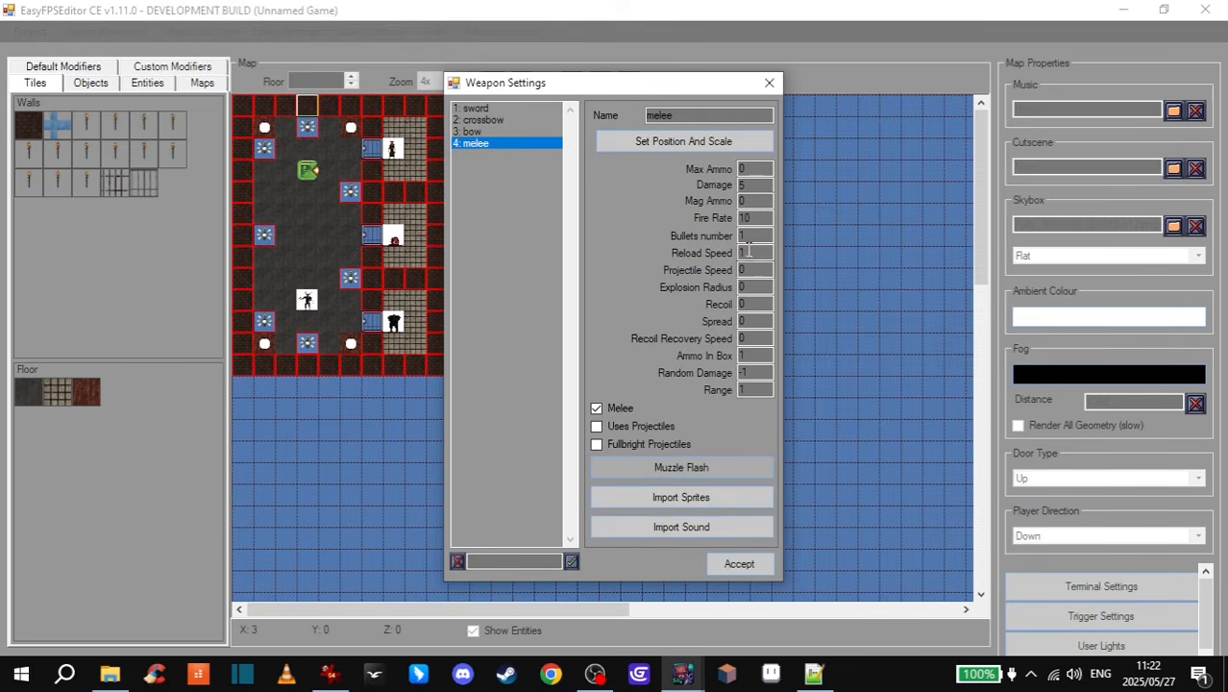
pyautogui.doubleClick(749, 252)
pyautogui.write('0')
pyautogui.click(478, 110)
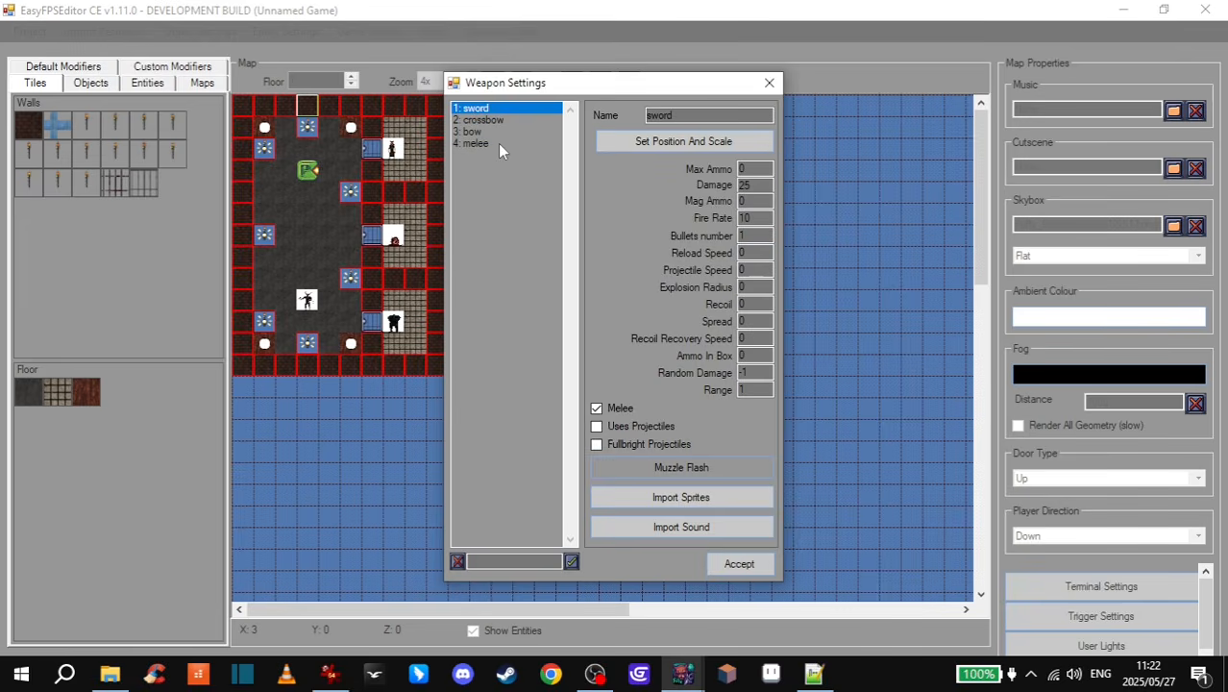
pyautogui.click(498, 143)
pyautogui.click(478, 109)
pyautogui.click(493, 146)
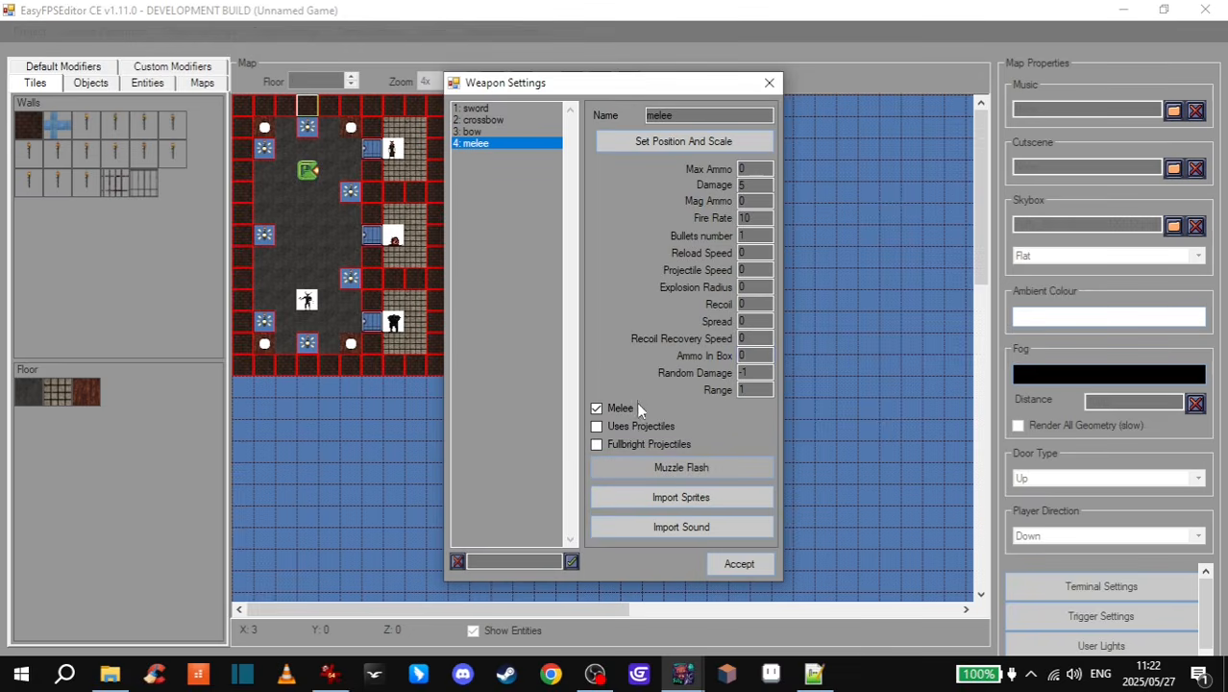
# - Make the melee weapon's muzzle flash fully transparent by setting its colour alpha to 0
pyautogui.click(681, 471)
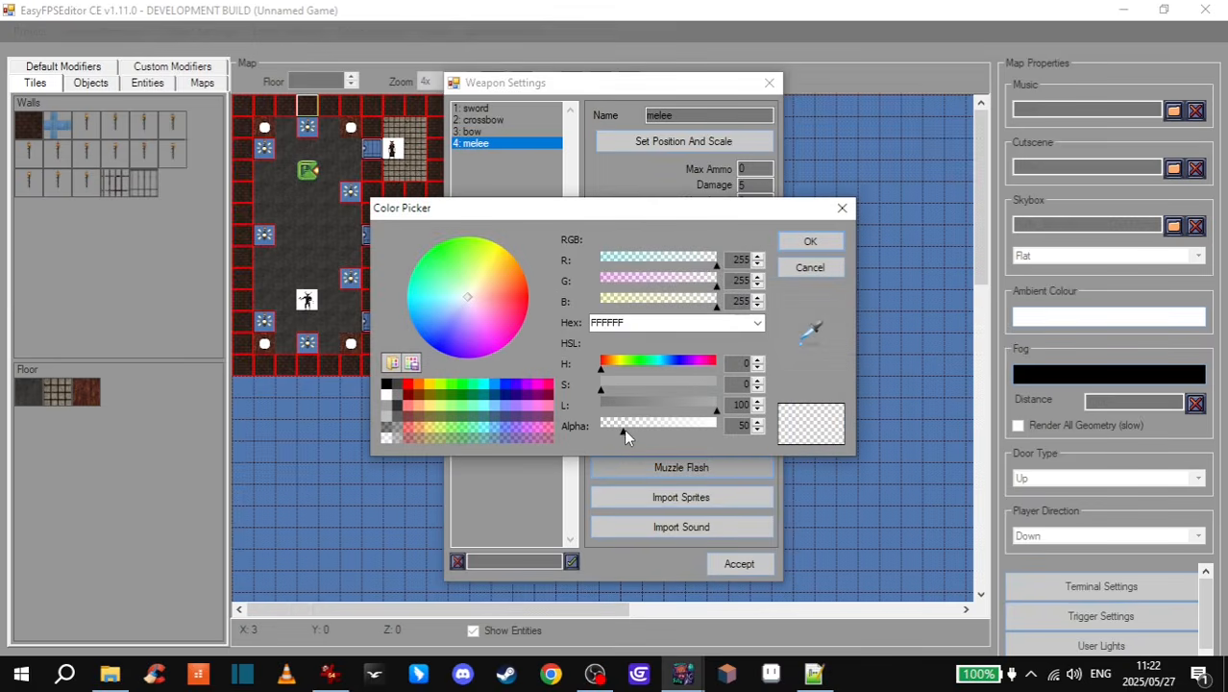
pyautogui.moveTo(624, 429); pyautogui.dragTo(592, 429)
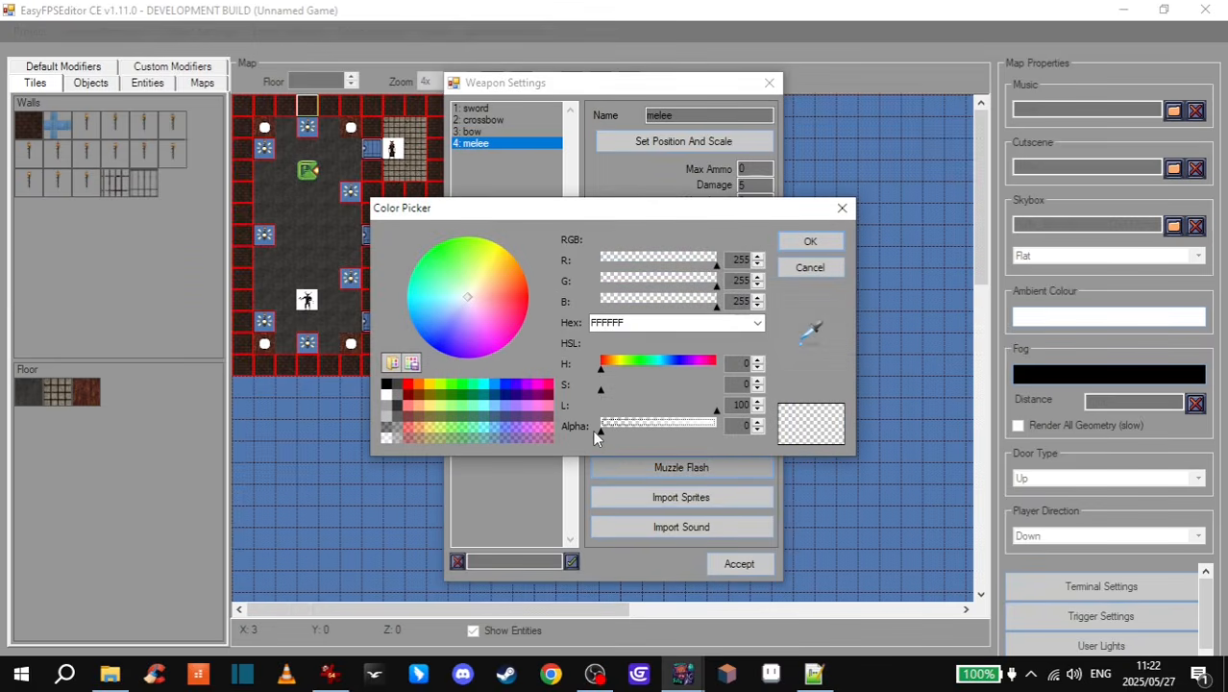
pyautogui.click(810, 241)
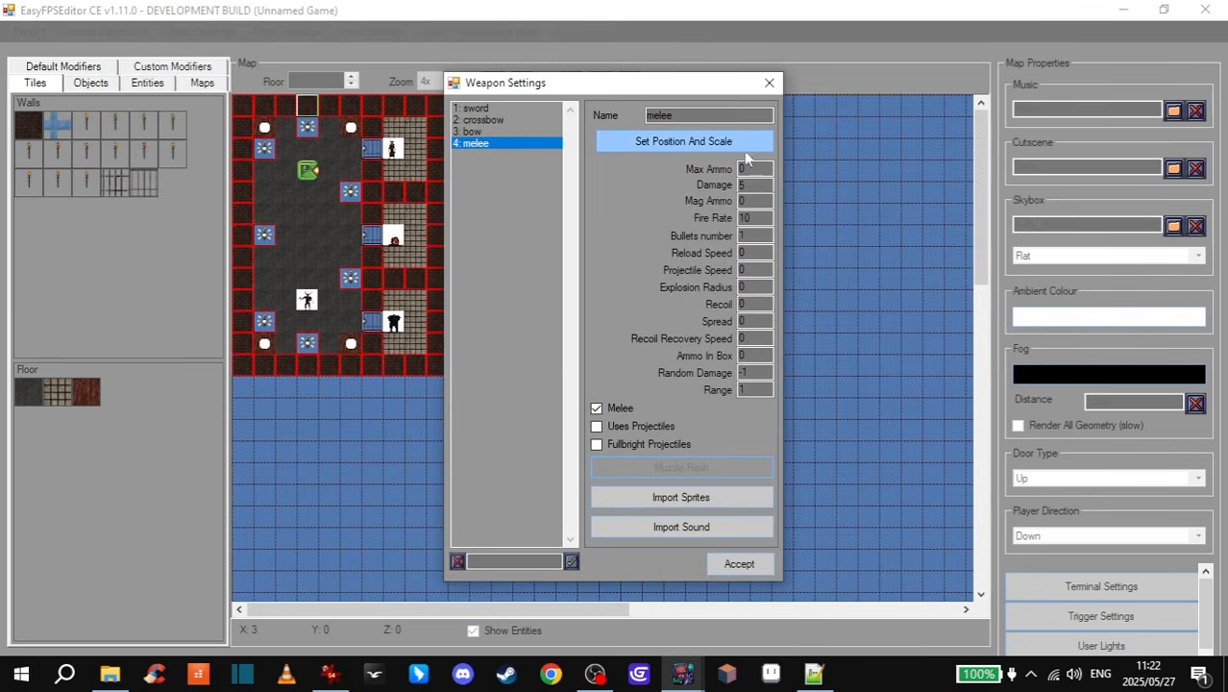
# - Open the melee weapon's position and scale editor and try scales of 0.5, 0.6, 0.7 and 0.65
pyautogui.click(660, 144)
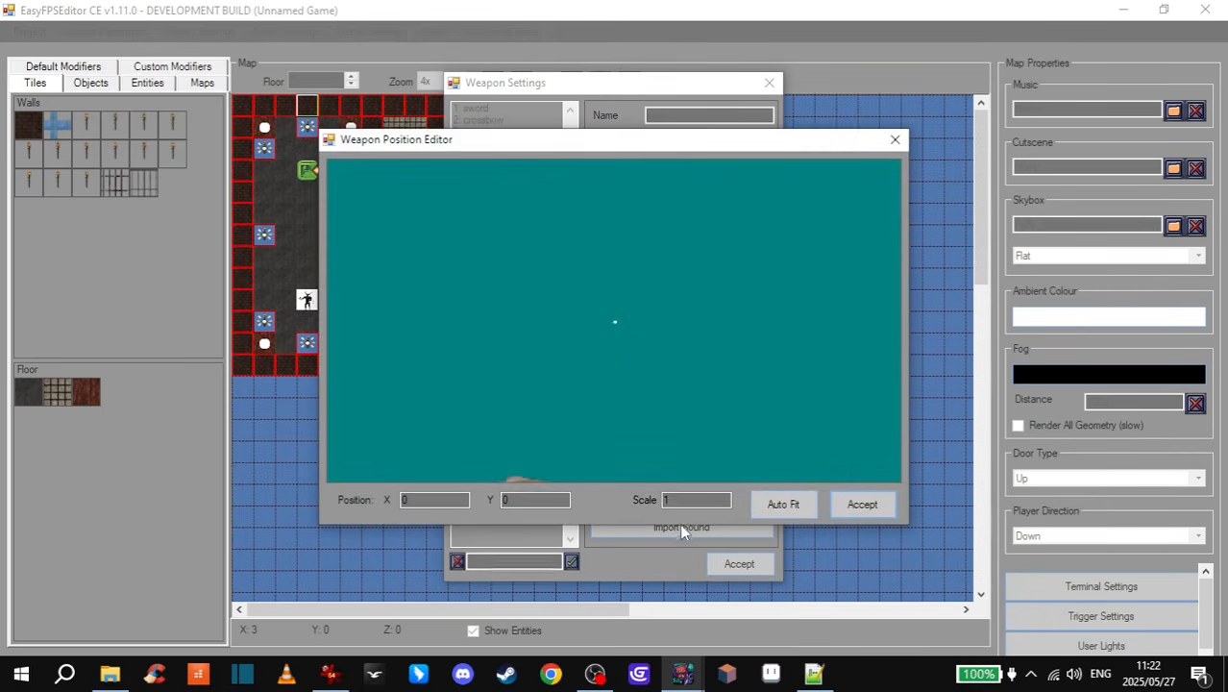
pyautogui.doubleClick(662, 501)
pyautogui.write('0.5')
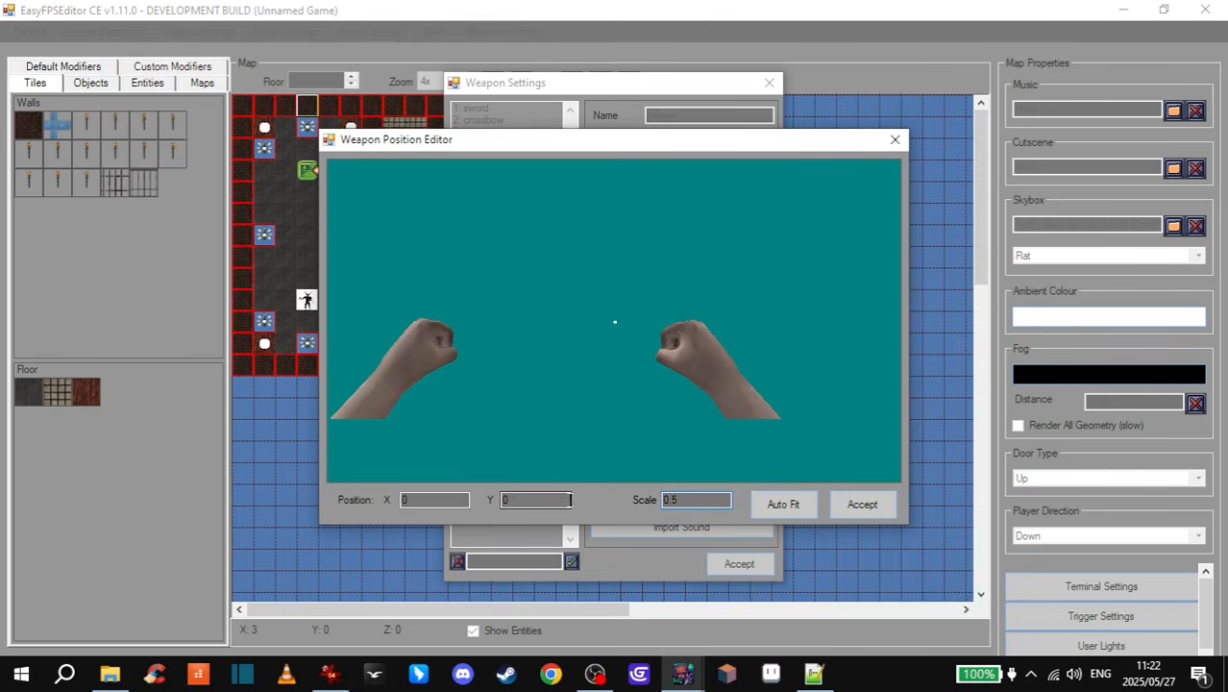
pyautogui.click(679, 503)
pyautogui.press('BackSpace')
pyautogui.write('6')
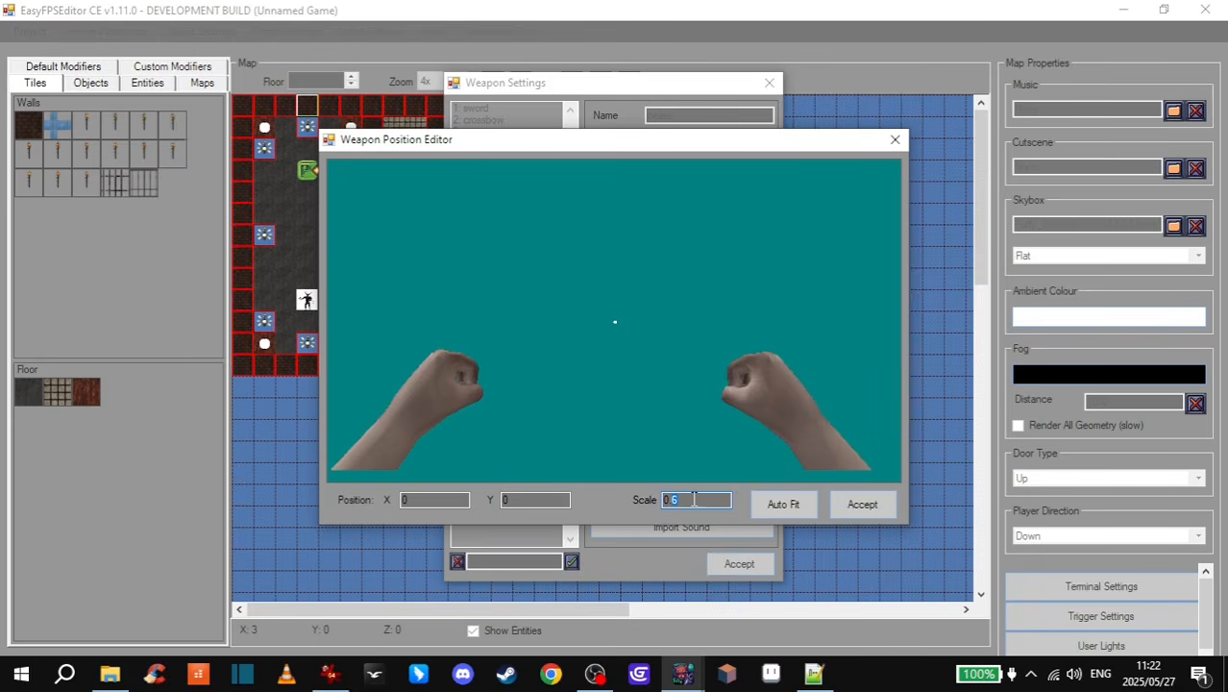
pyautogui.write('0.7')
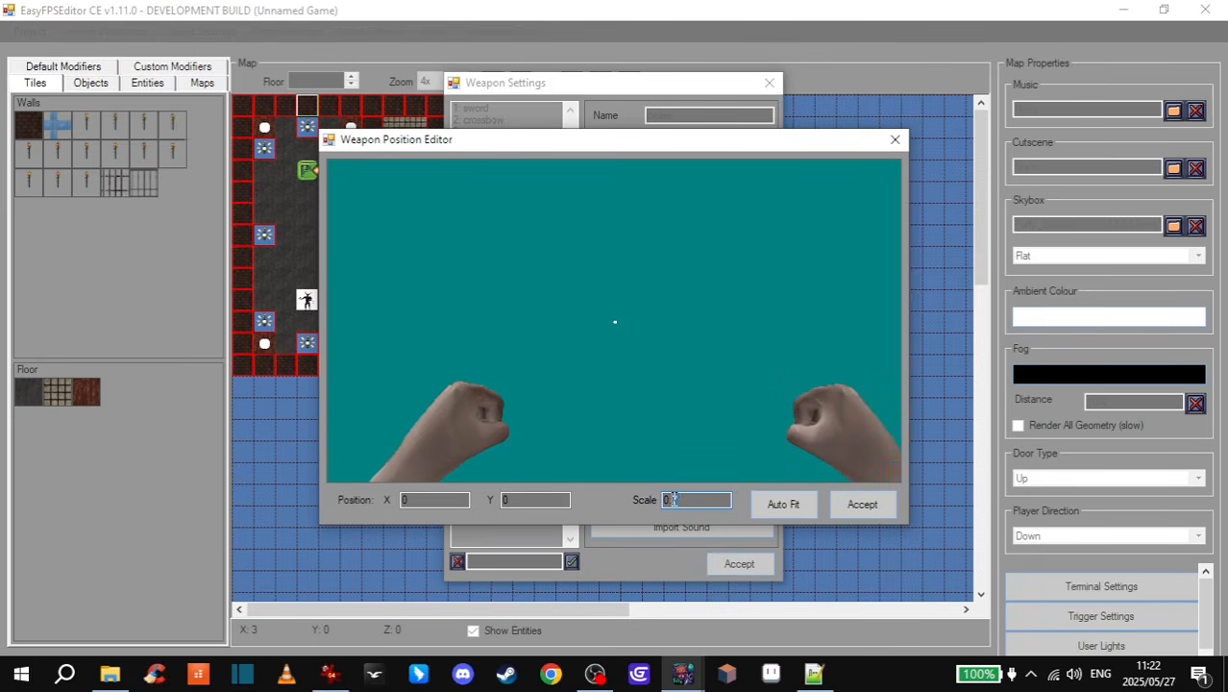
pyautogui.write('65')
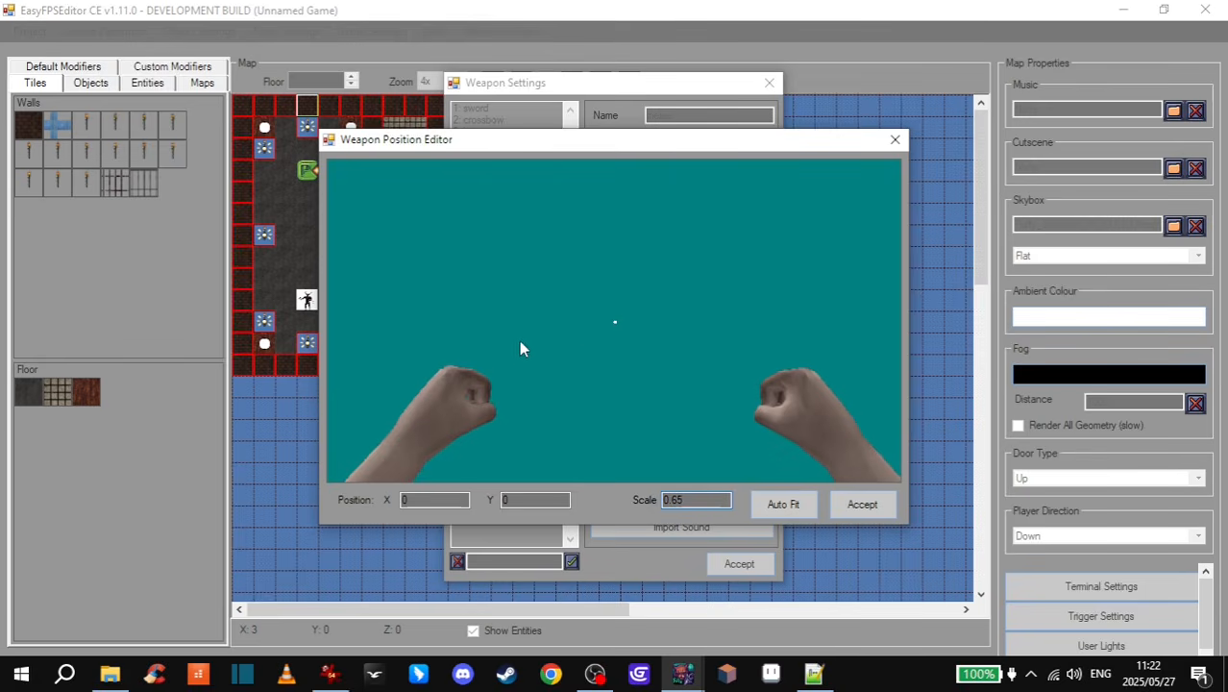
# - Auto-fit the fists sprite to a scale of 0.625 and accept the position and weapon settings
pyautogui.click(795, 505)
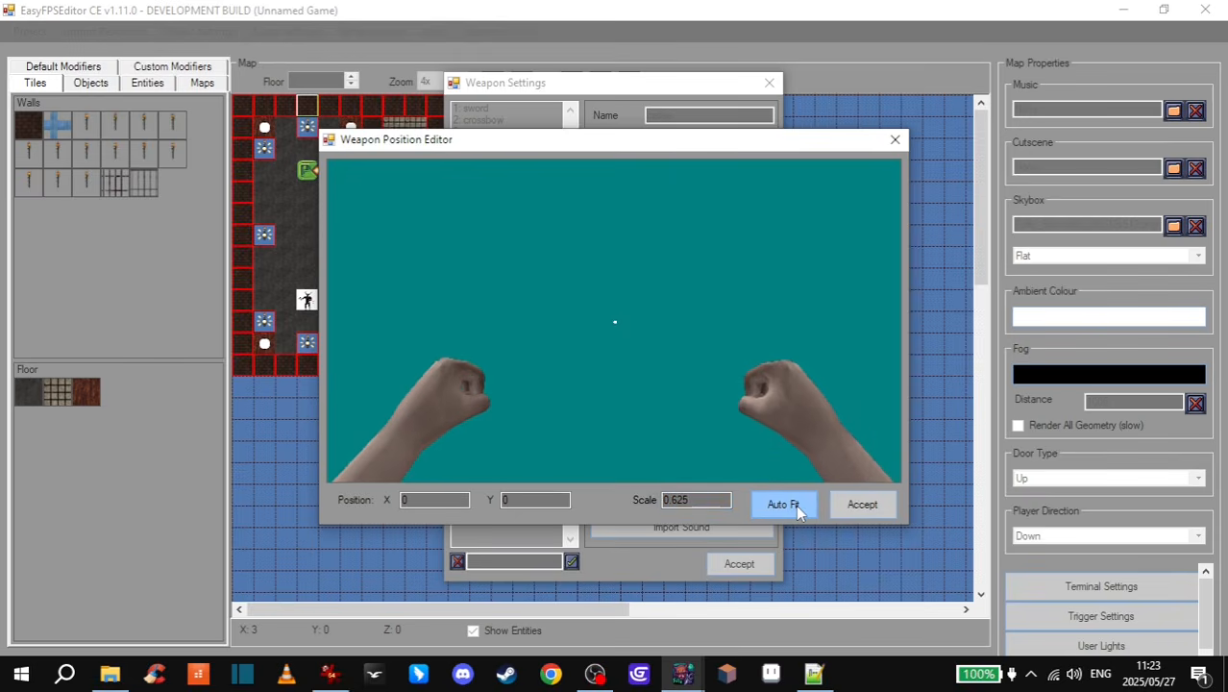
pyautogui.click(869, 502)
pyautogui.click(739, 564)
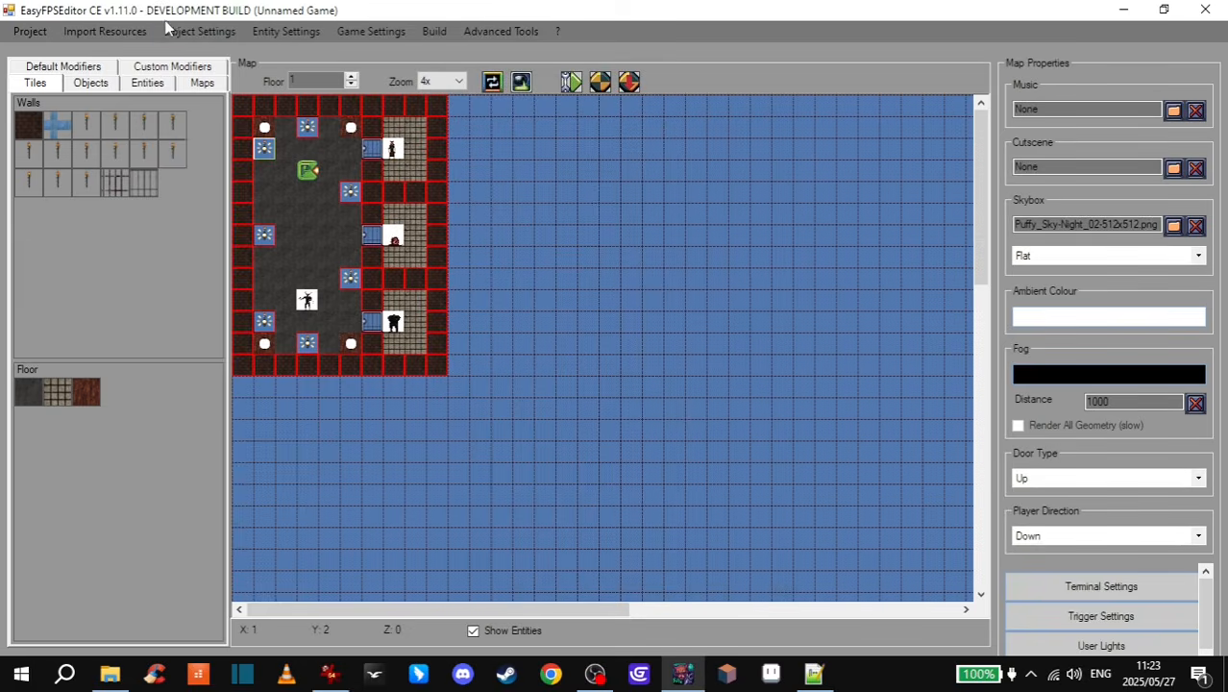
# - Set the game's starting weapon to melee in the Game Info Configurator and accept the change
pyautogui.click(90, 83)
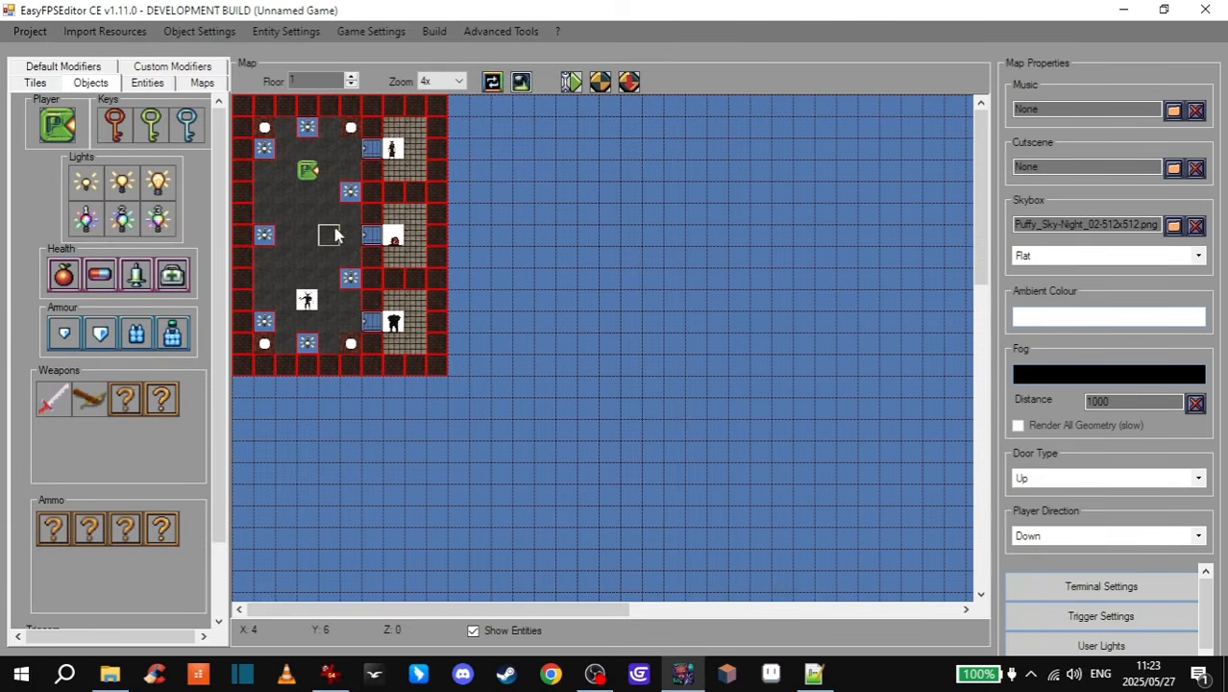
pyautogui.click(508, 32)
pyautogui.moveTo(370, 32)
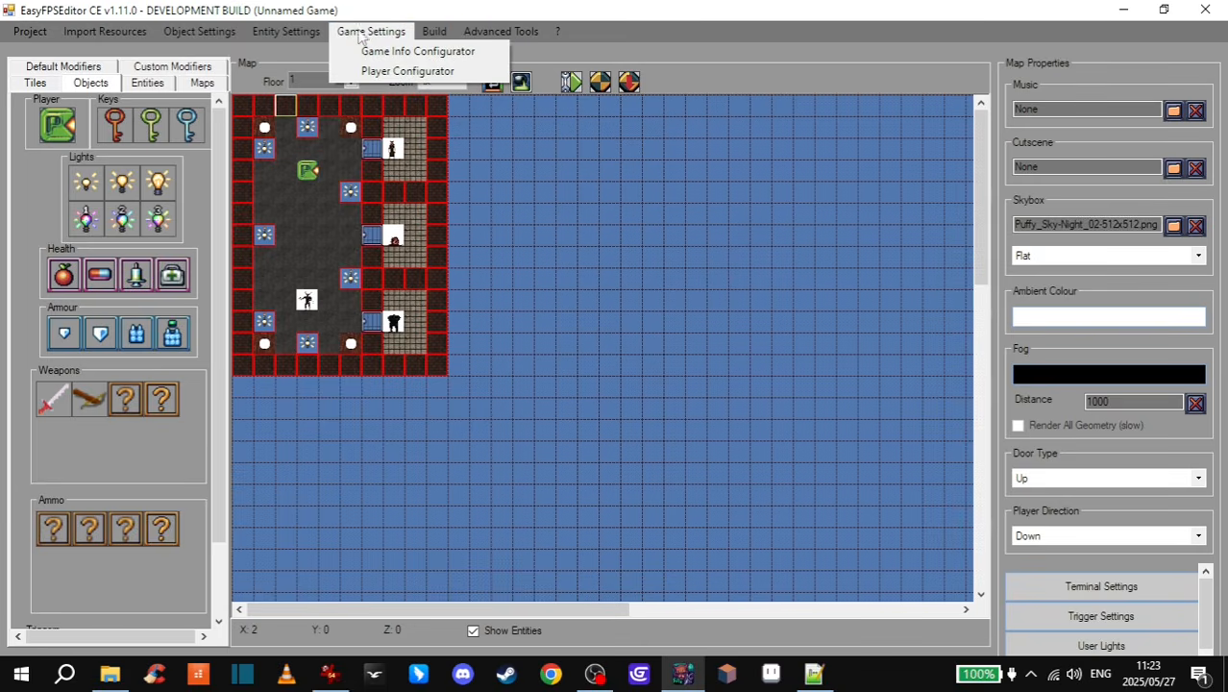
pyautogui.click(421, 53)
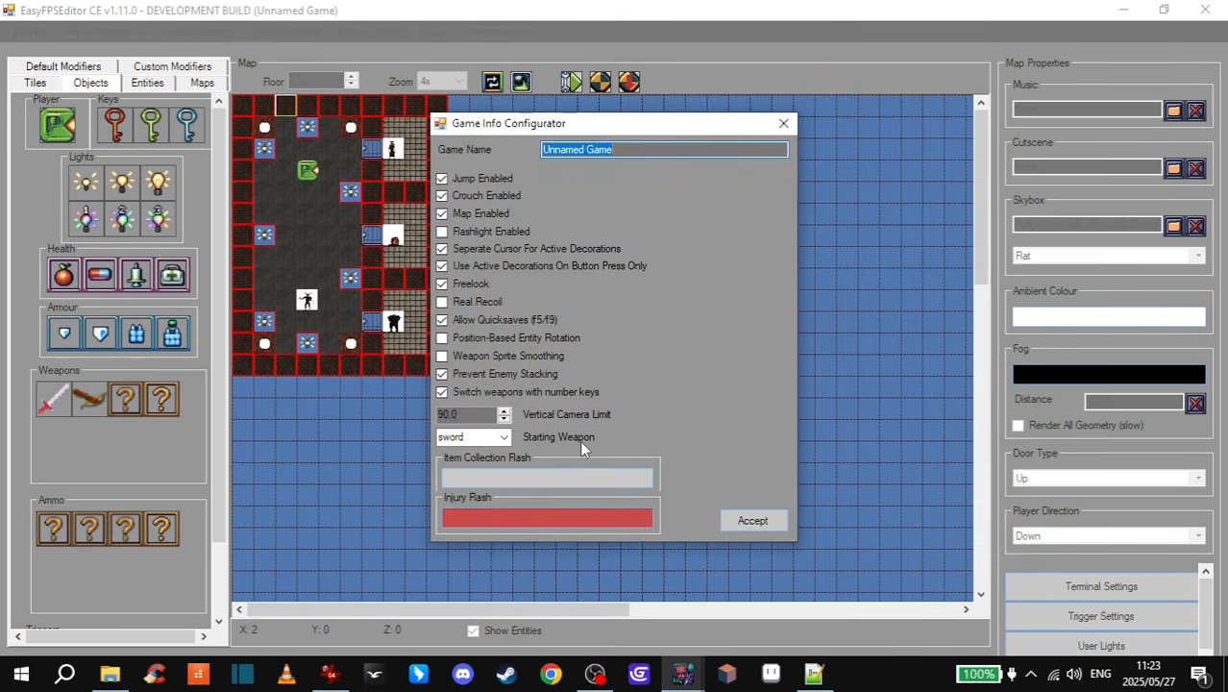
pyautogui.click(504, 438)
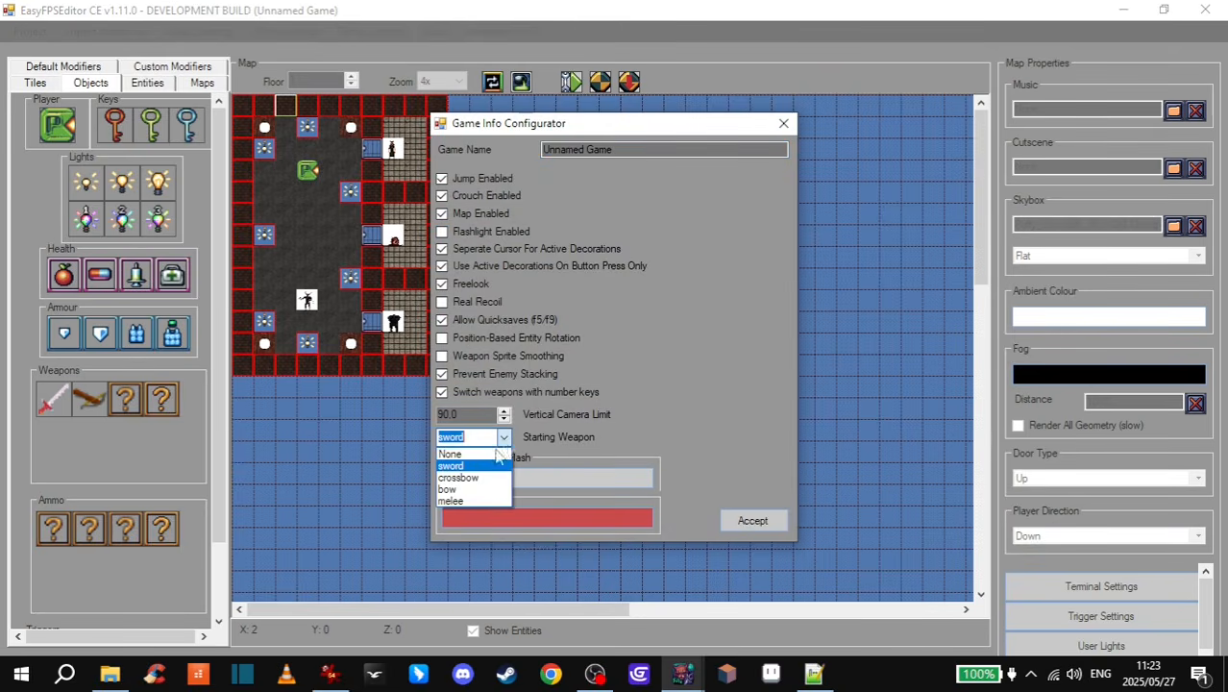
pyautogui.click(463, 500)
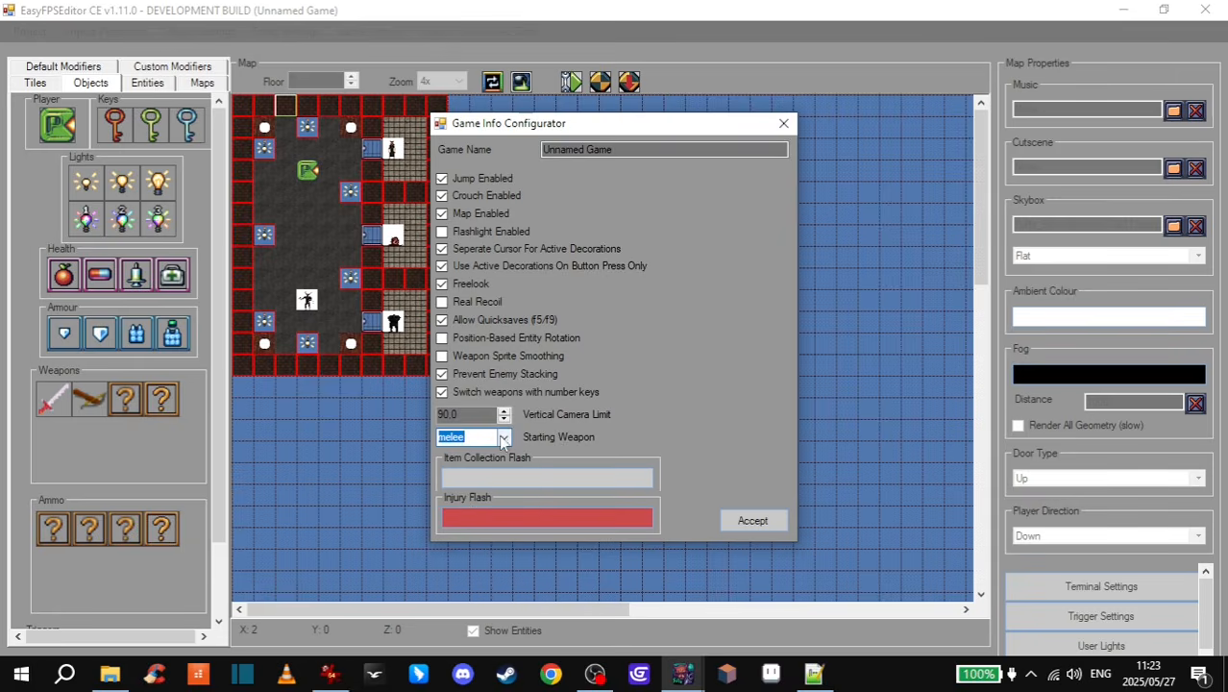
pyautogui.click(759, 523)
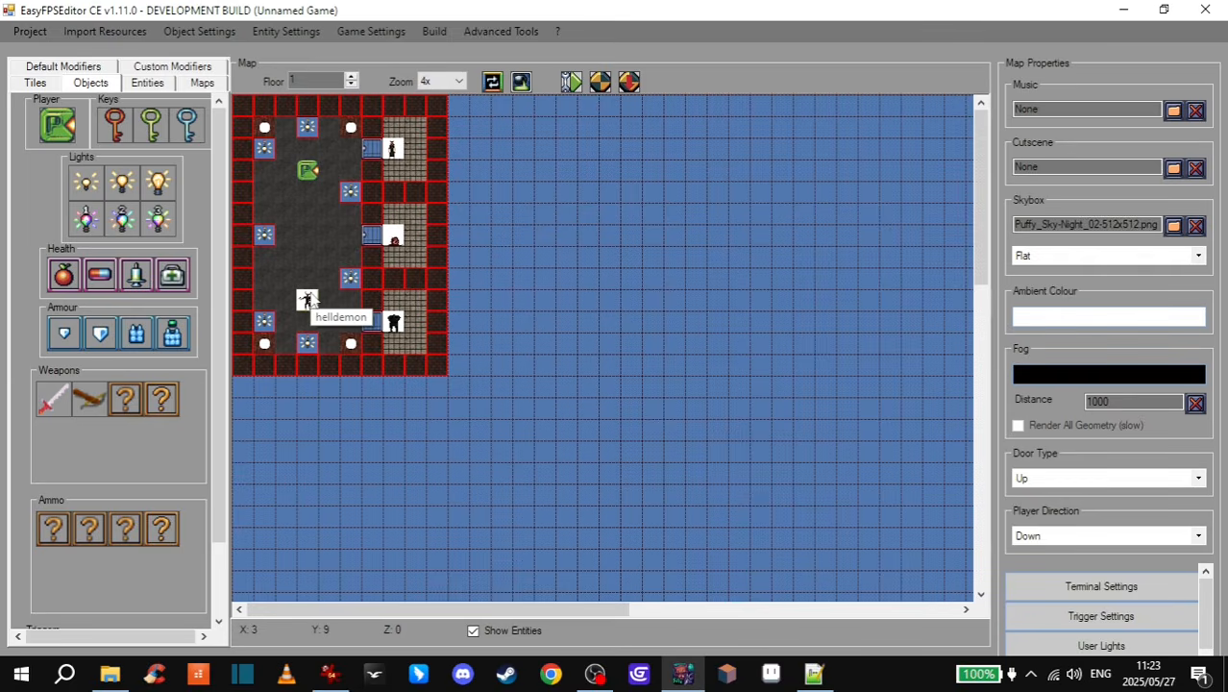
# - Test-run the map and walk around the dungeon, trying the fists' punch attack against a wooden pillar
pyautogui.click(629, 85)
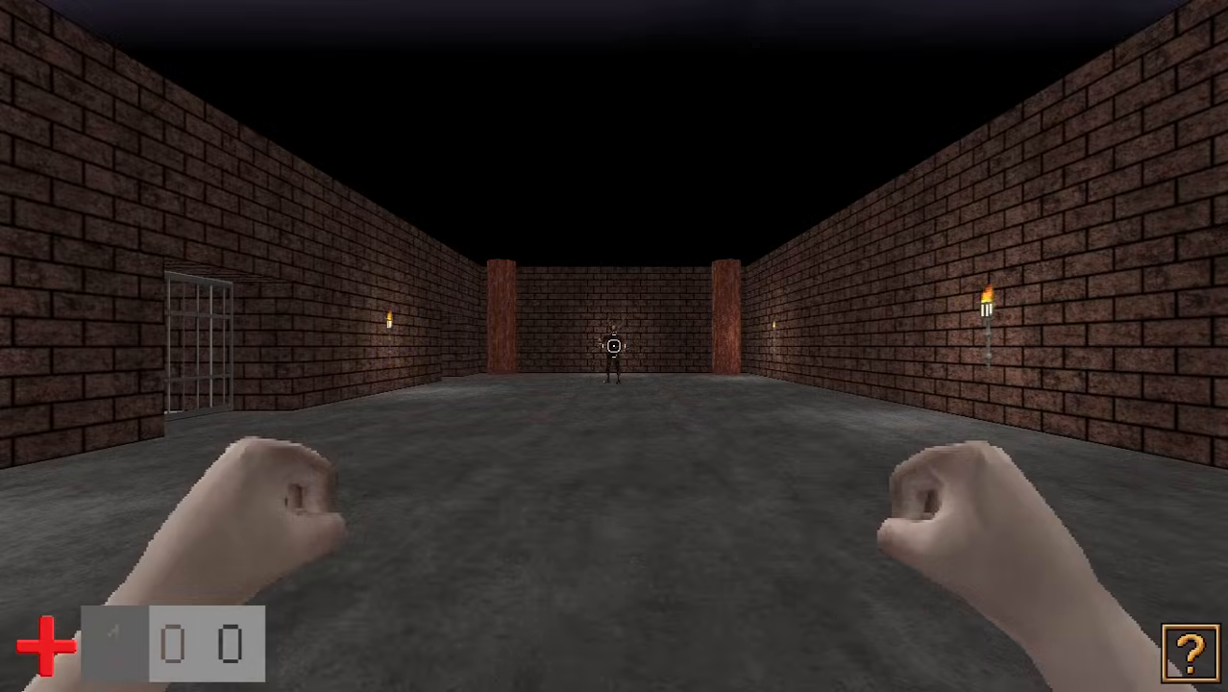
pyautogui.click(614, 346)
pyautogui.press('w')
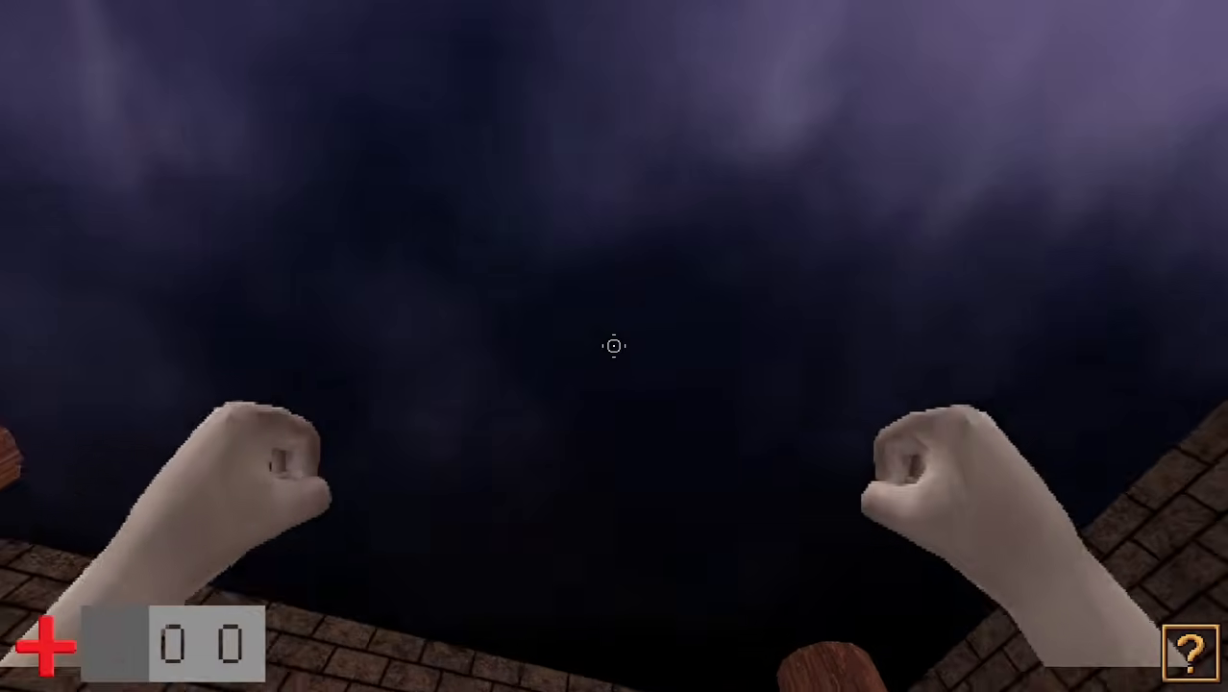
pyautogui.press('s')
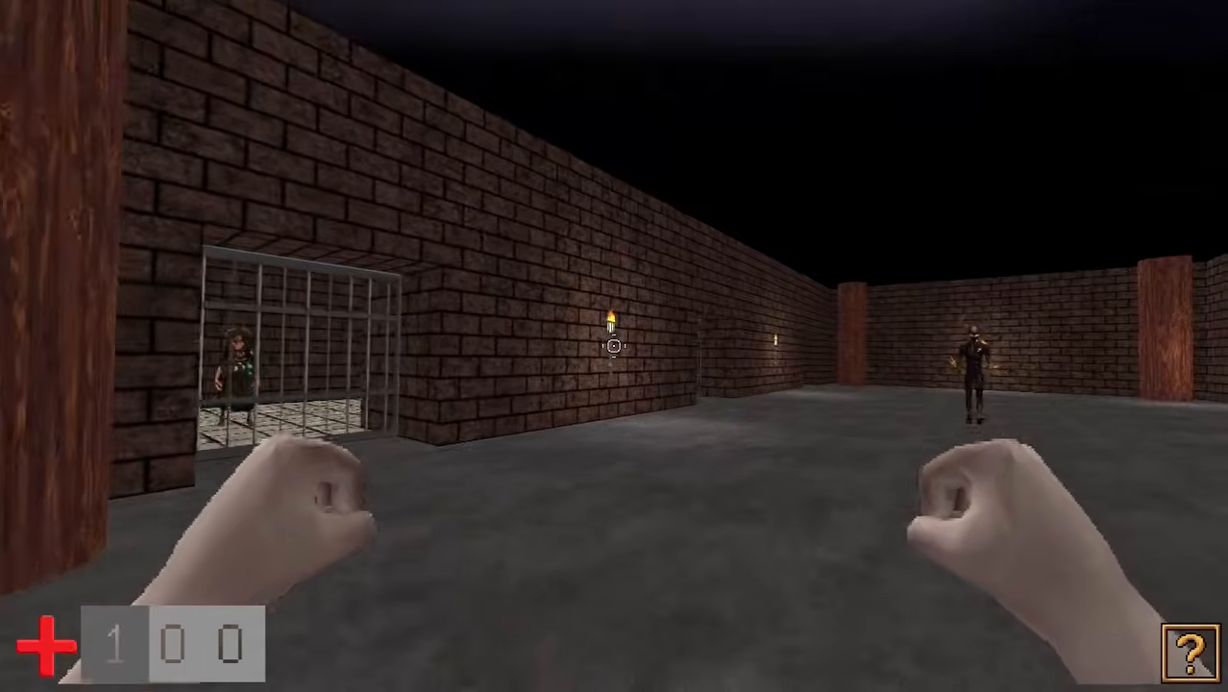
pyautogui.press('a')
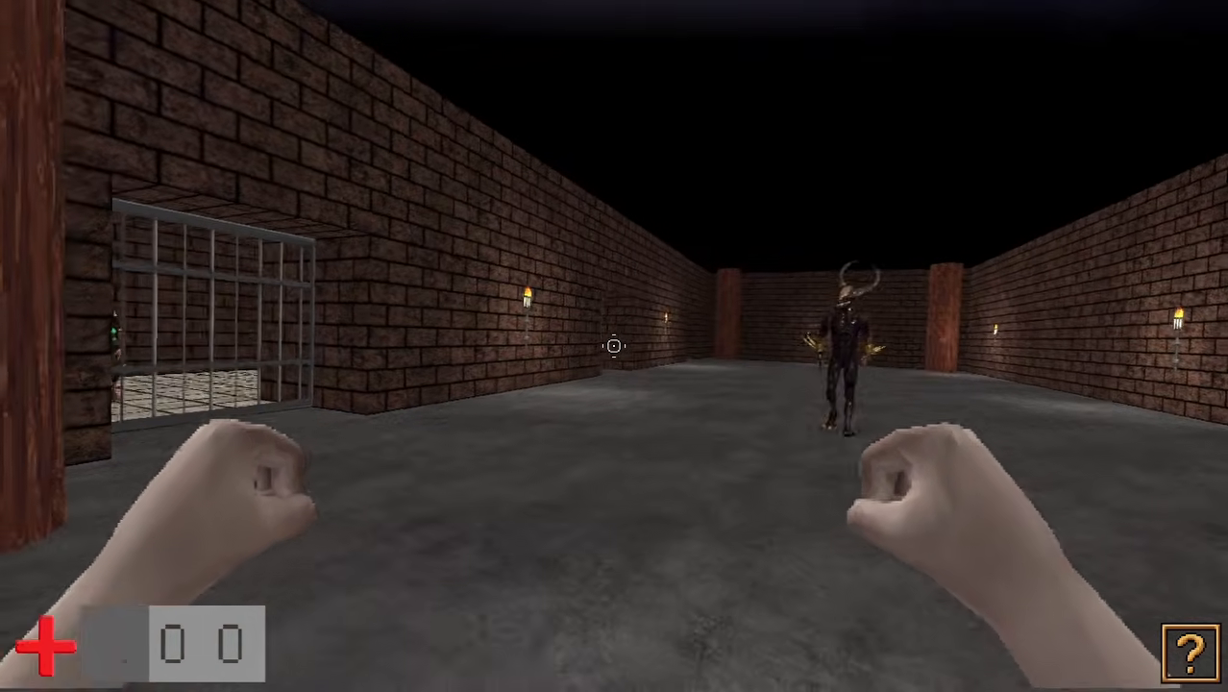
pyautogui.press('w')
pyautogui.click(614, 346)
pyautogui.press('w')
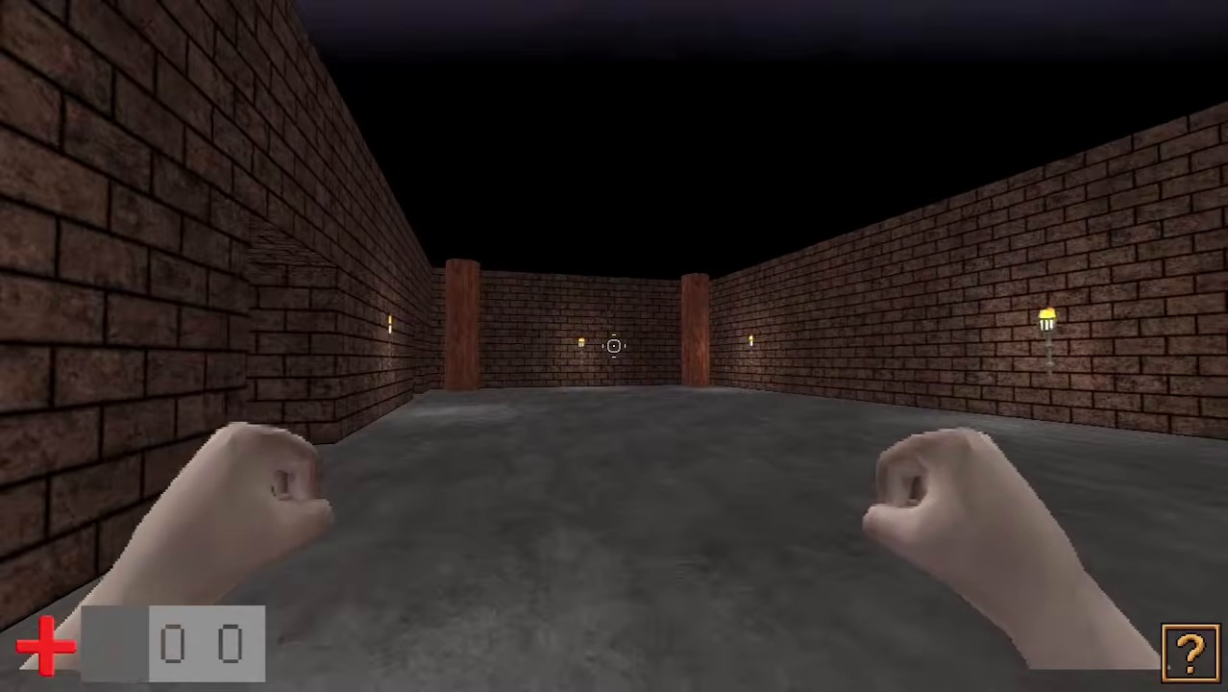
pyautogui.press('w')
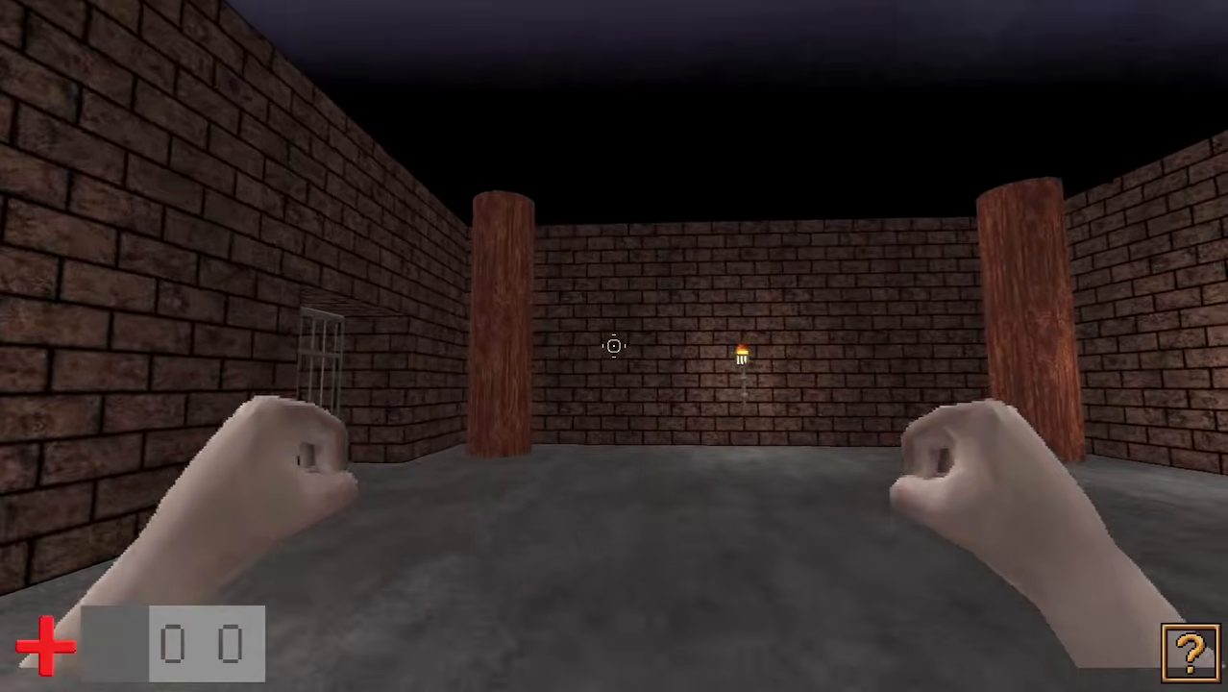
pyautogui.press('s')
pyautogui.press('w')
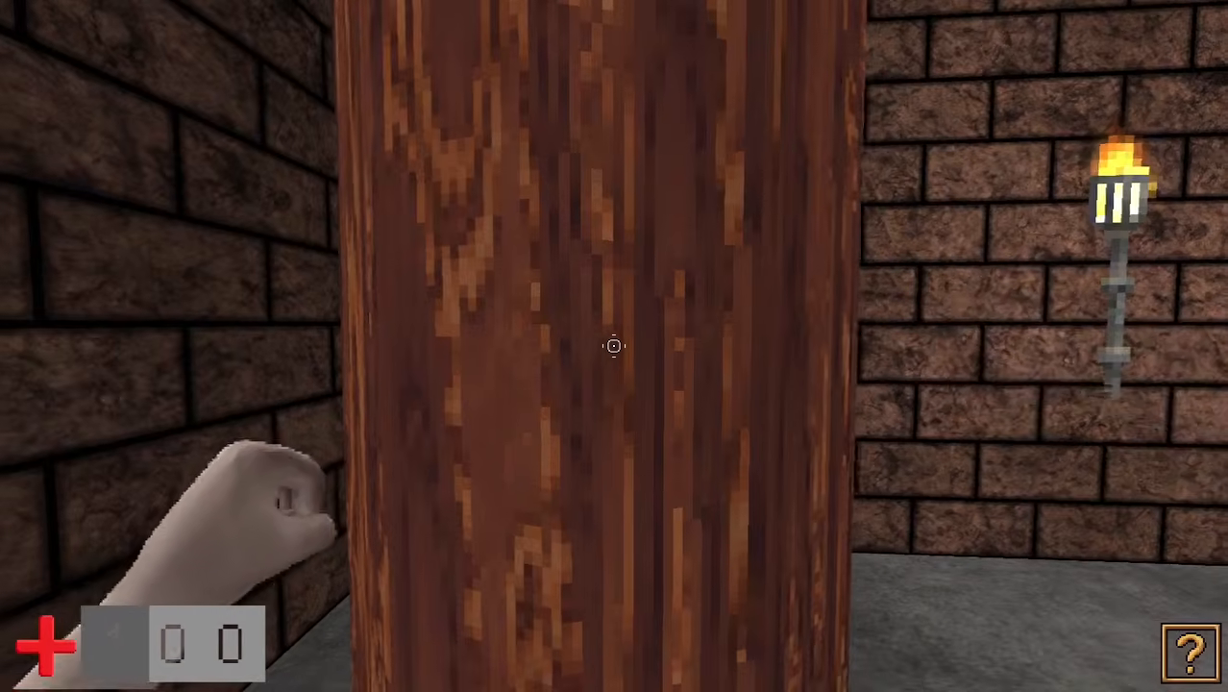
pyautogui.click(614, 346)
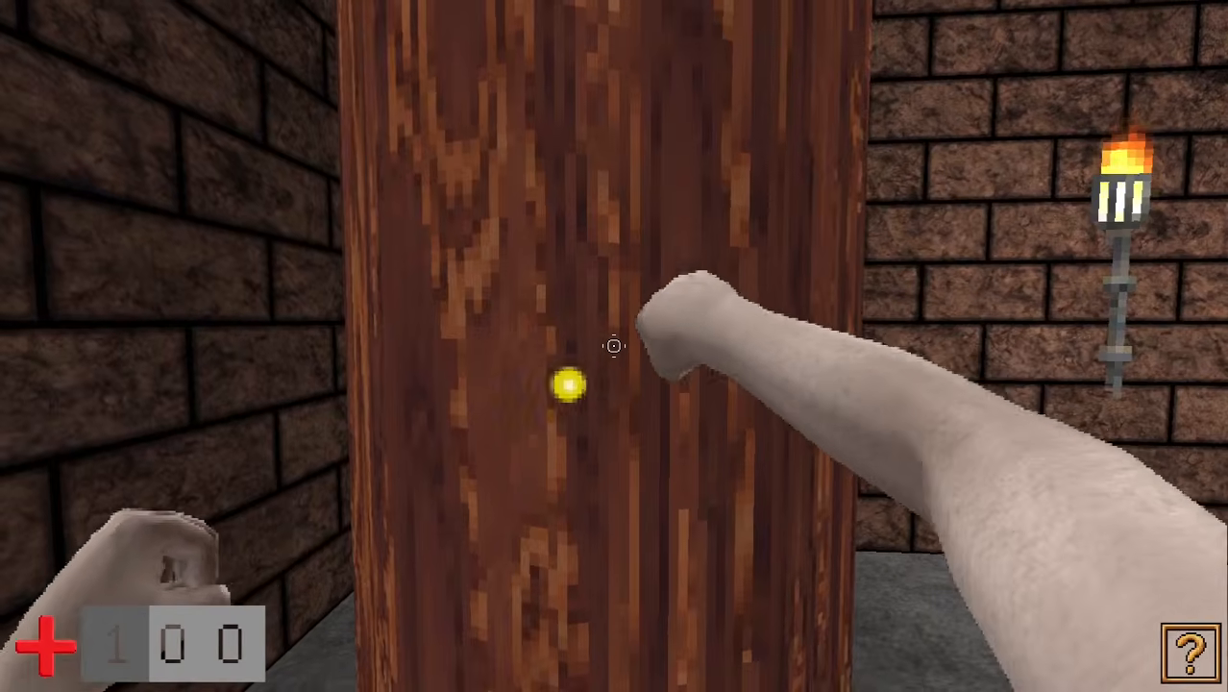
pyautogui.press('w')
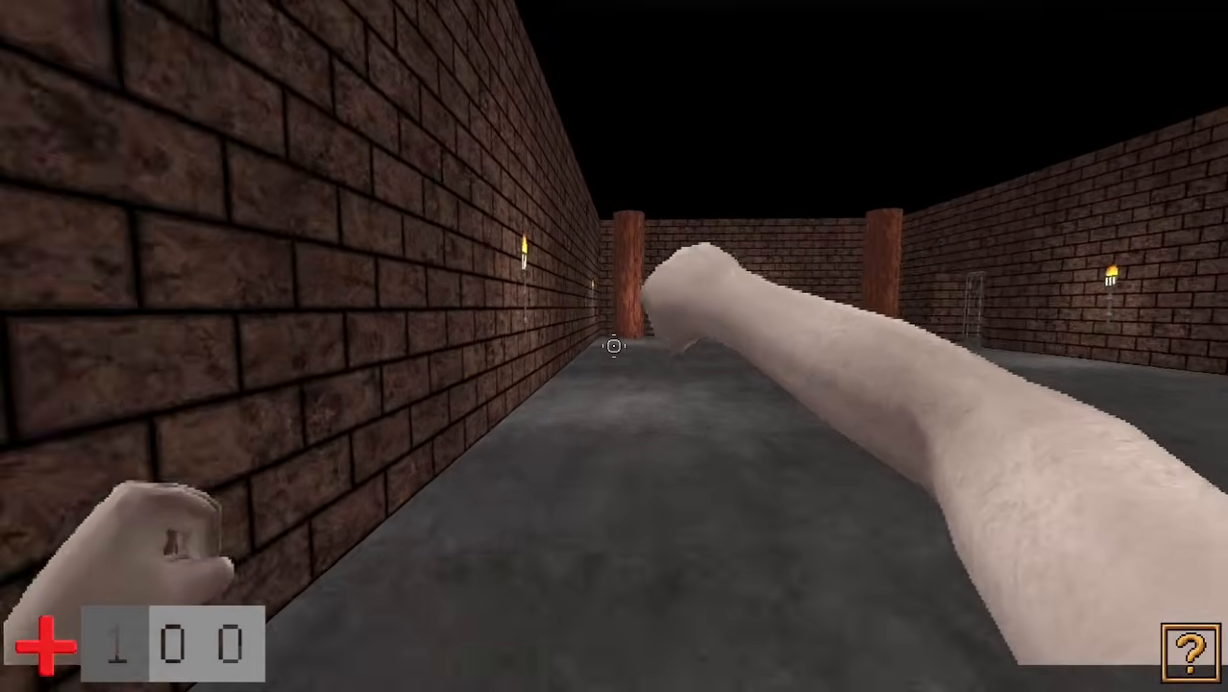
pyautogui.press('w')
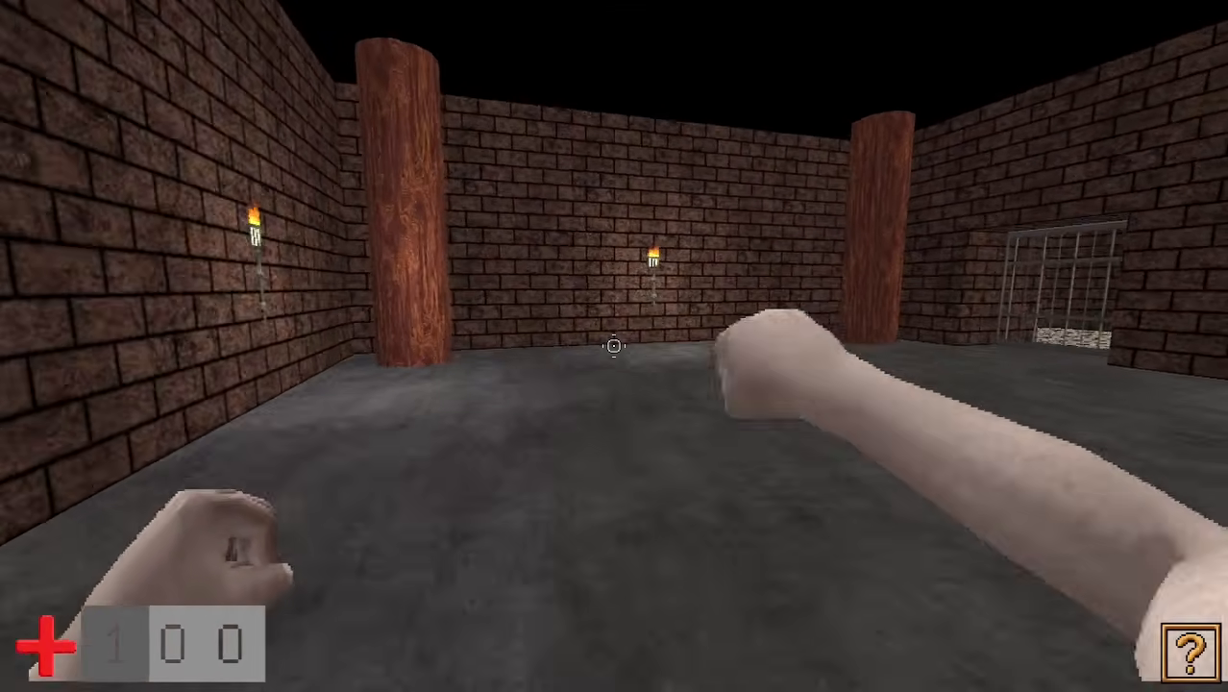
# - Try the kick attack several times while walking through the dungeon to check its sprite placement
pyautogui.rightClick(614, 346)
pyautogui.rightClick(614, 346)
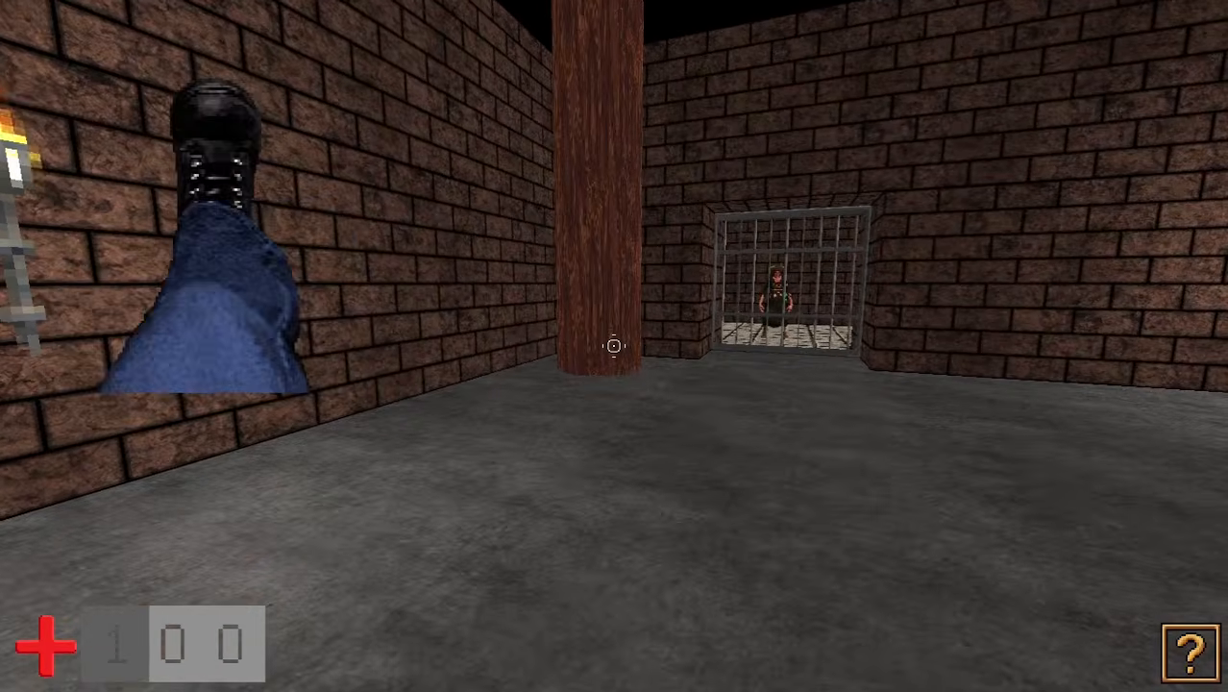
pyautogui.press('w')
pyautogui.rightClick(614, 346)
pyautogui.press('w')
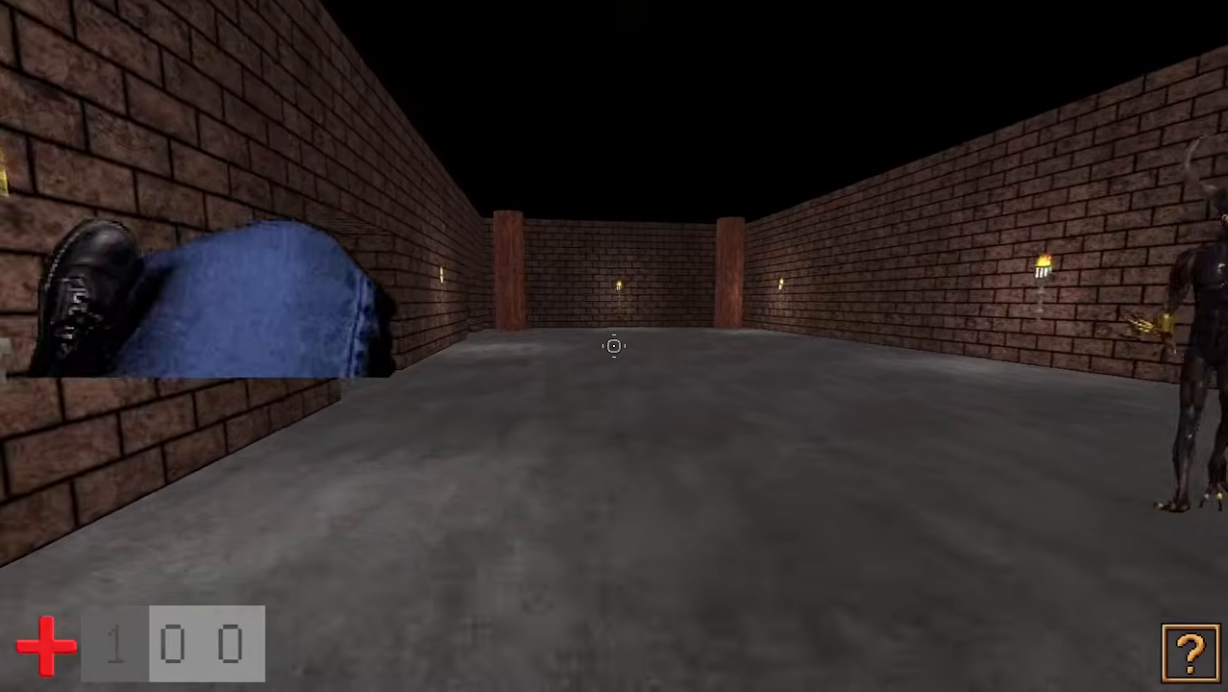
pyautogui.press('w')
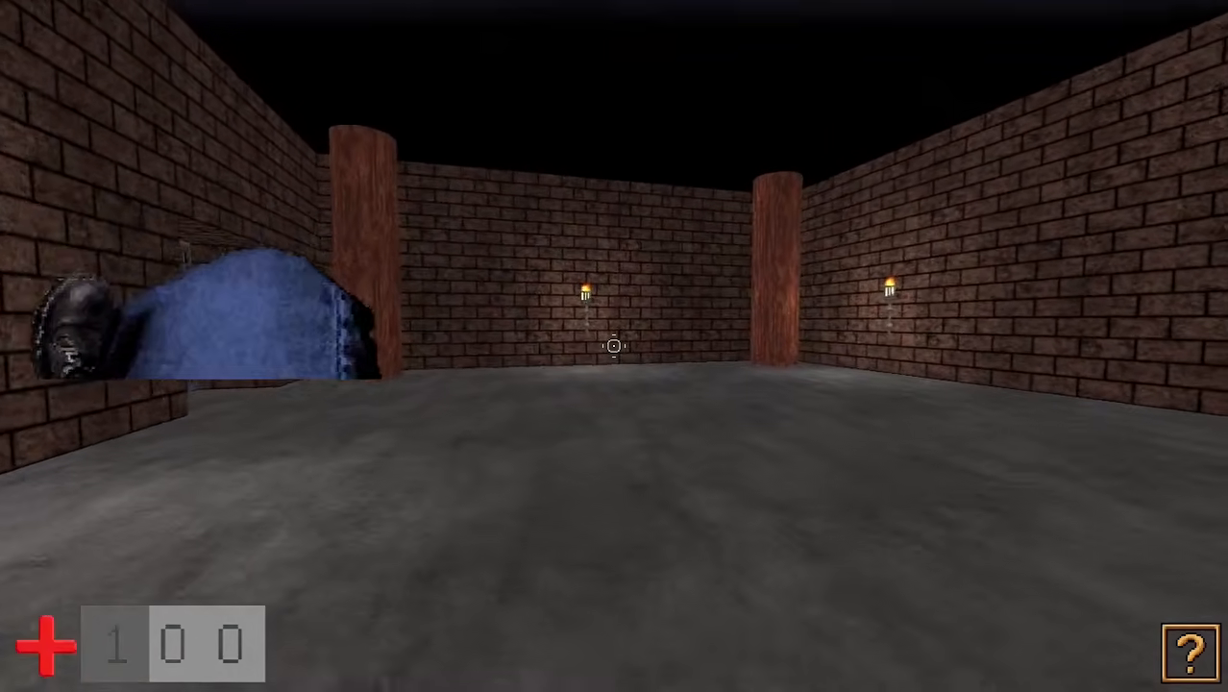
# - Try punches and kicks against the wooden pillar and along the brick walls of the dungeon
pyautogui.click(614, 346)
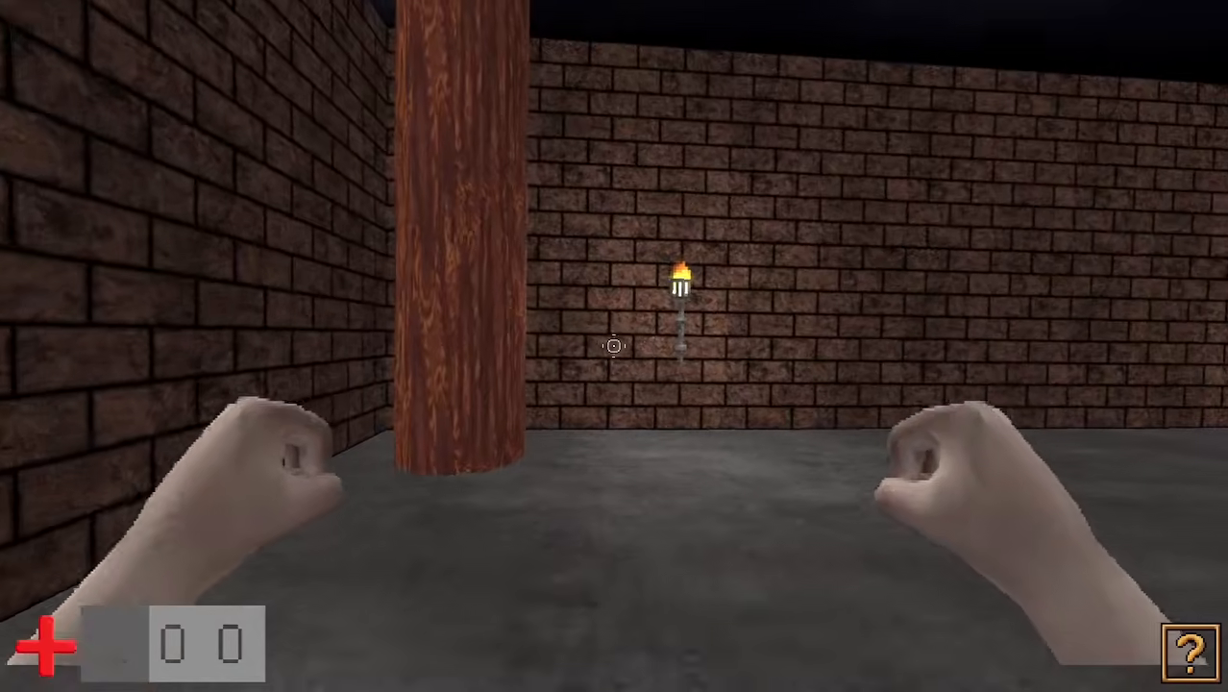
pyautogui.press('w')
pyautogui.click(614, 346)
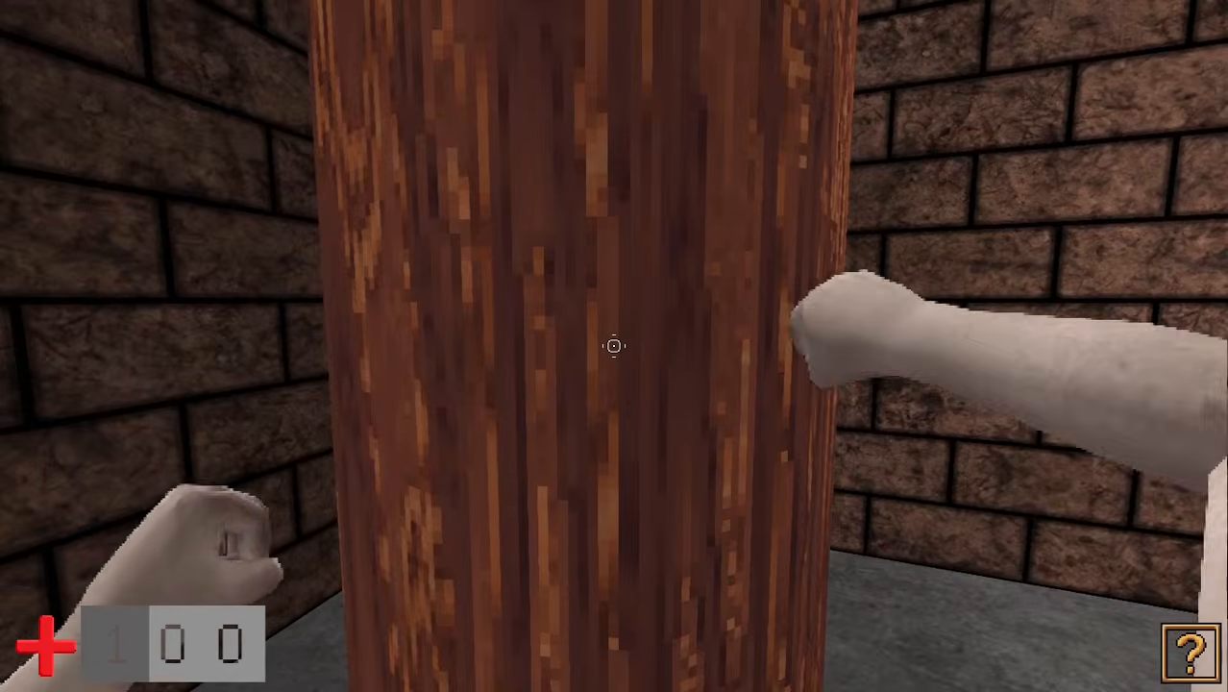
pyautogui.click(614, 346)
pyautogui.press('w')
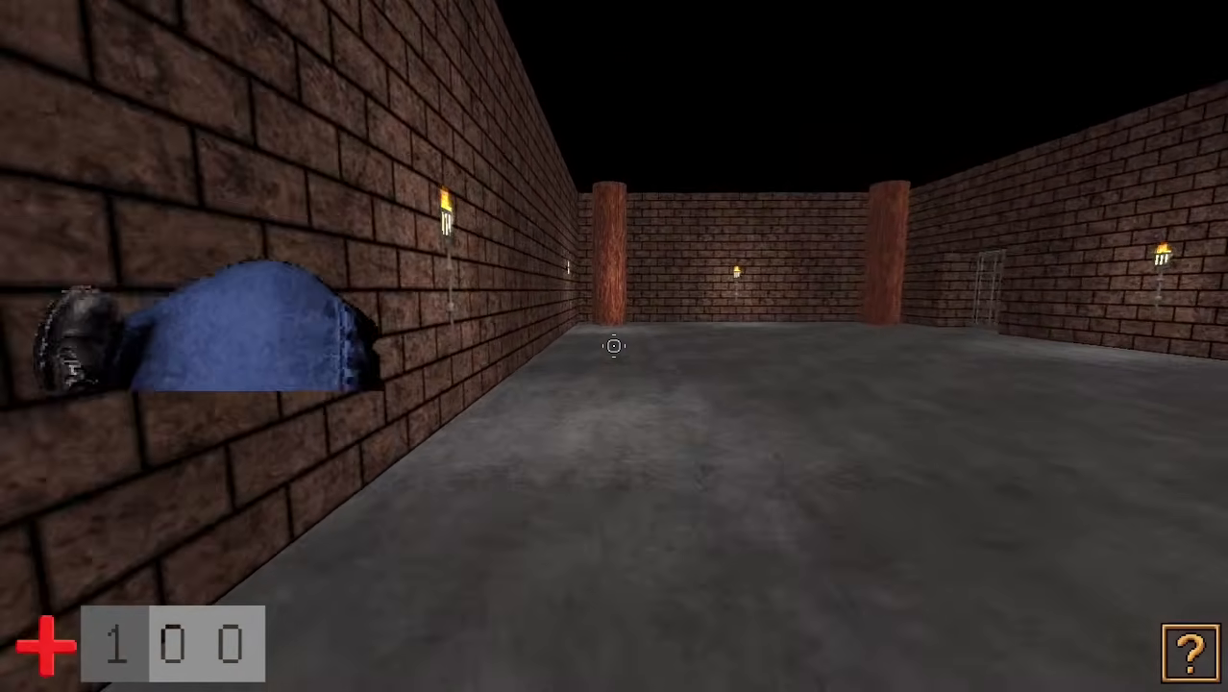
pyautogui.click(614, 346)
pyautogui.press('w')
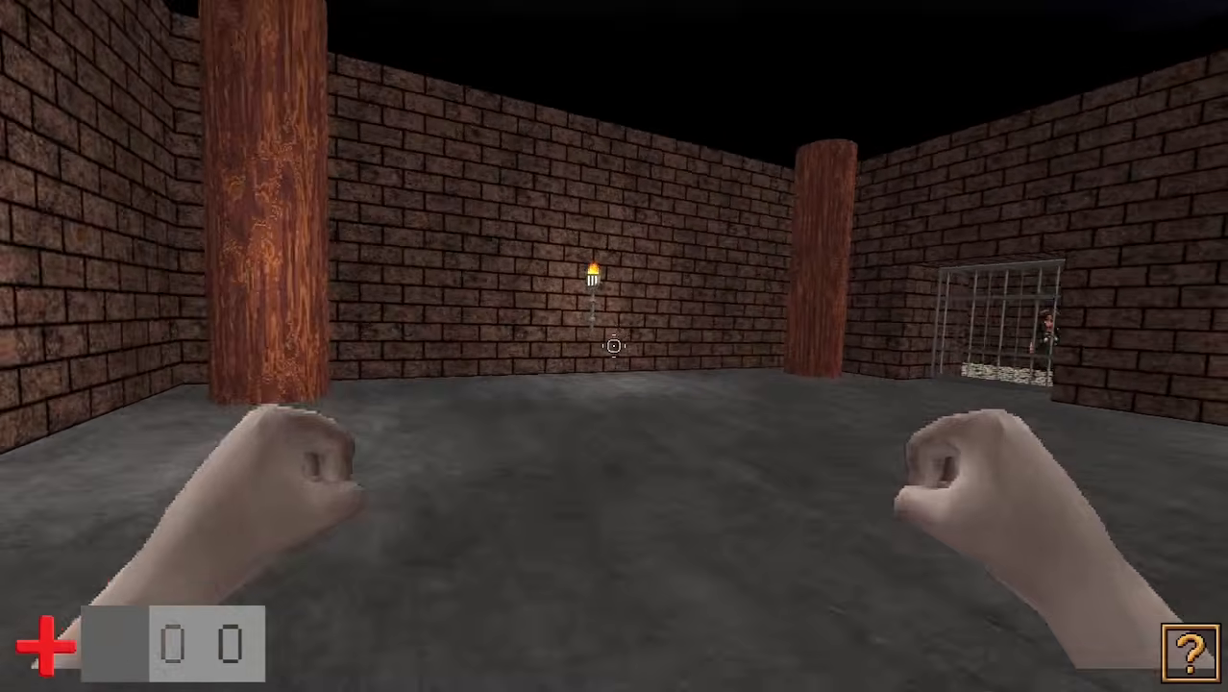
# - Approach the horned demon, attack it with the fists and end the test run
pyautogui.press('w')
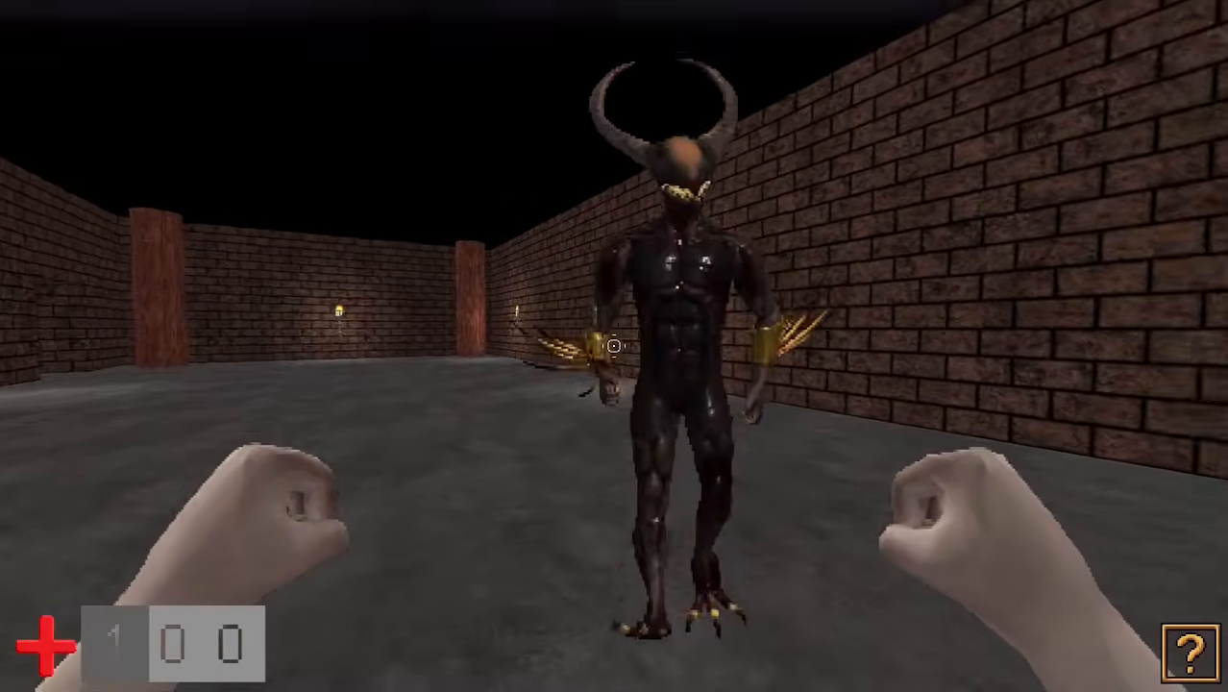
pyautogui.click(614, 346)
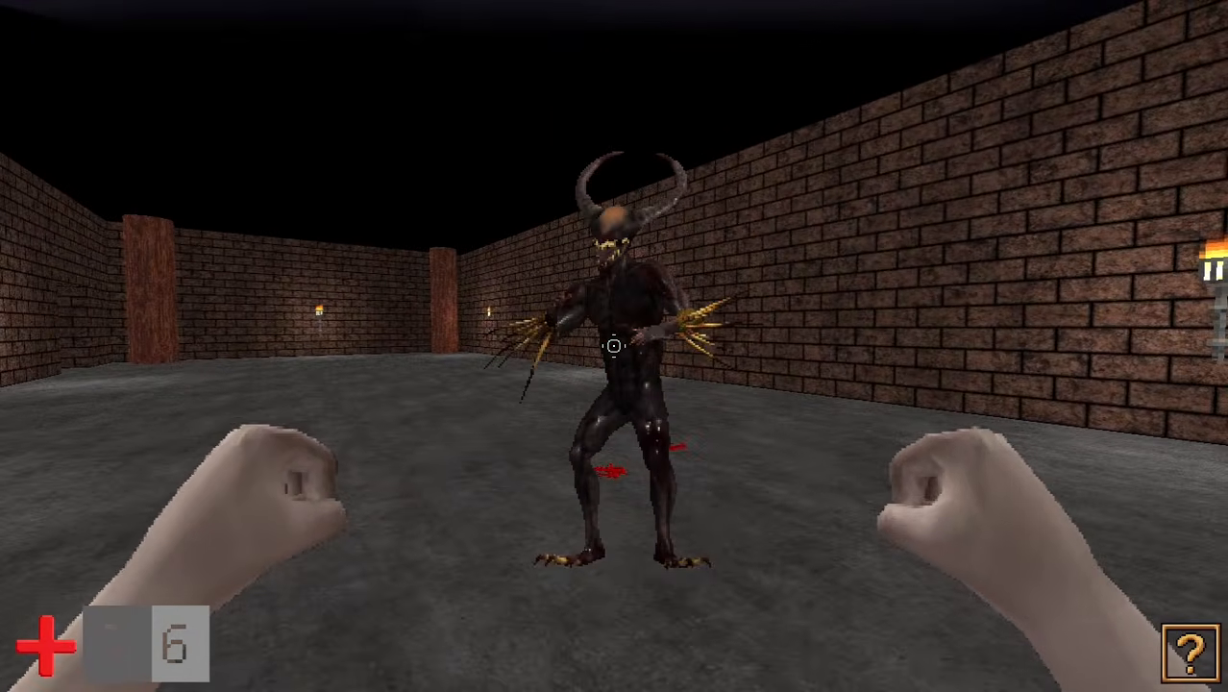
pyautogui.press('Escape')
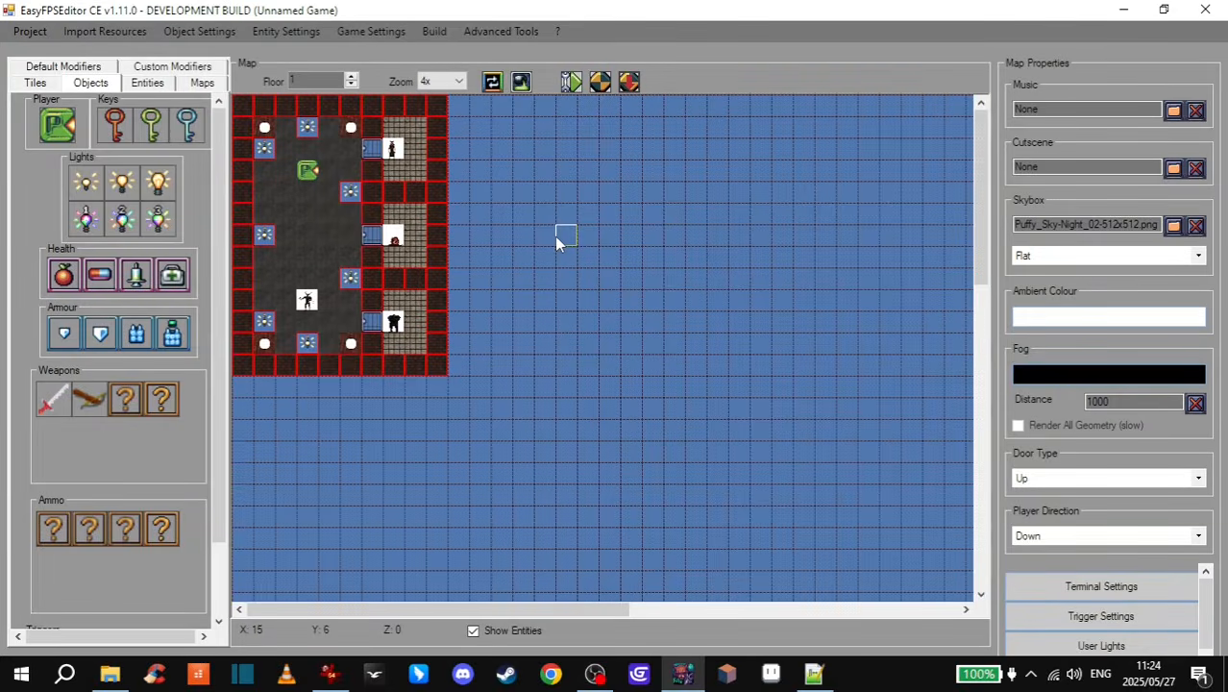
# - Open the sprite import for the melee weapon and check the frame ranges in melee.states
pyautogui.click(197, 31)
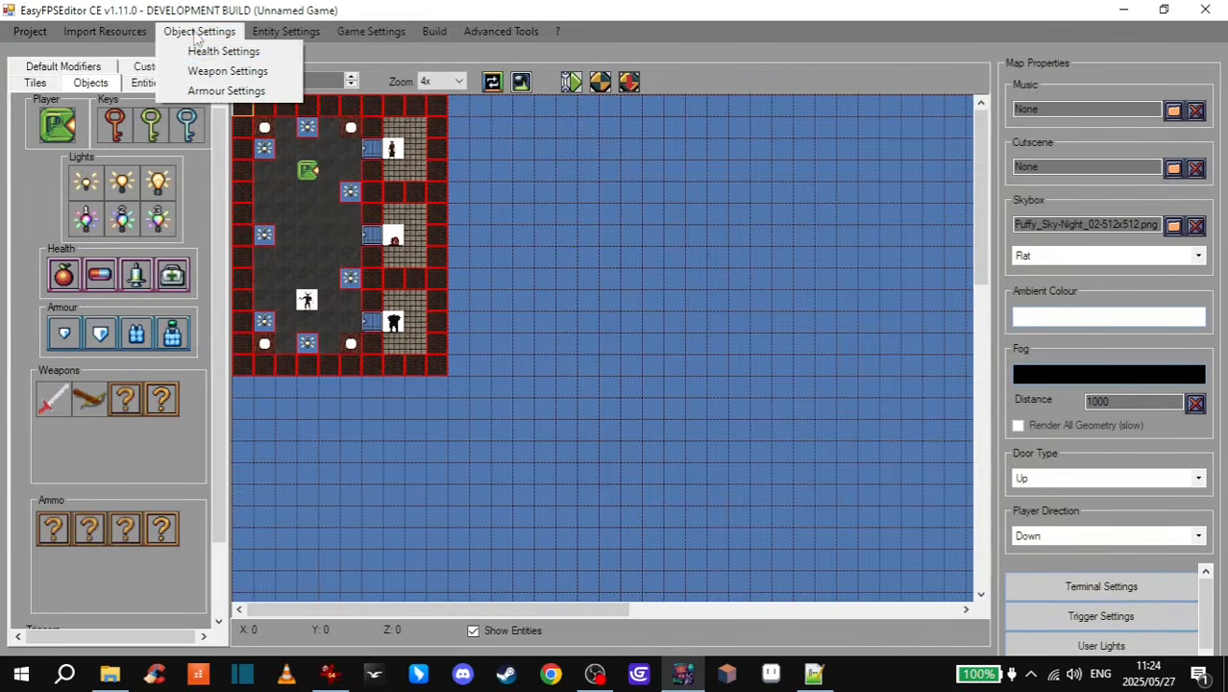
pyautogui.click(227, 71)
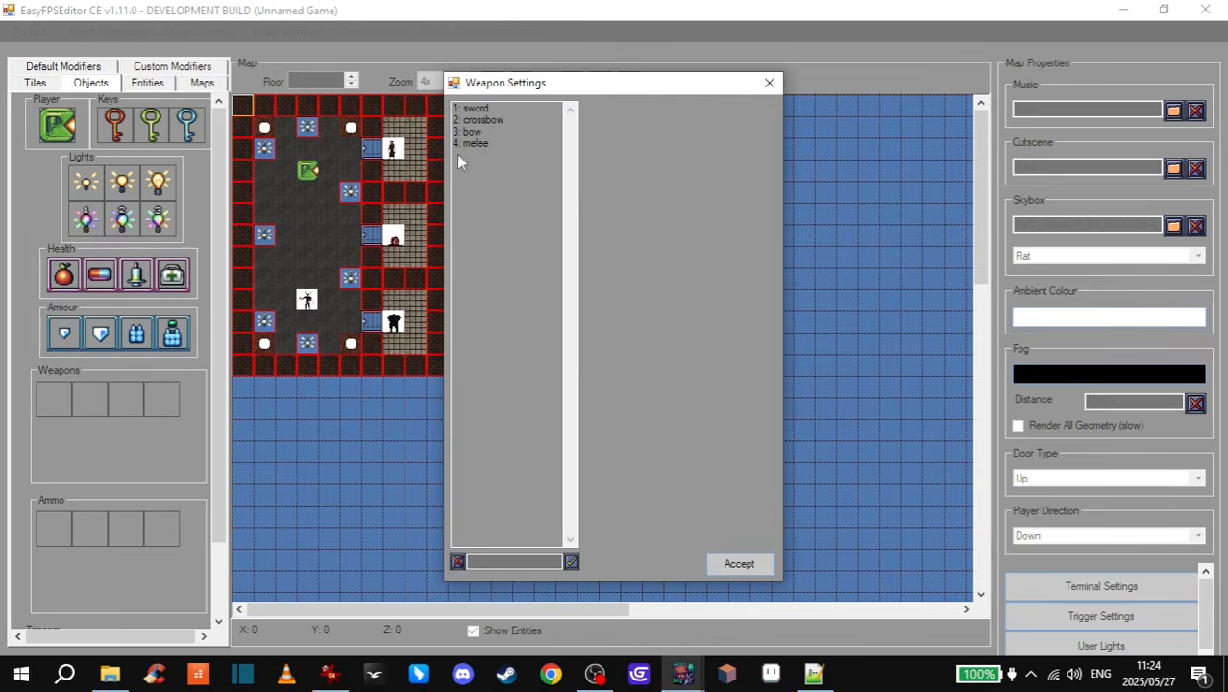
pyautogui.click(477, 143)
pyautogui.click(679, 500)
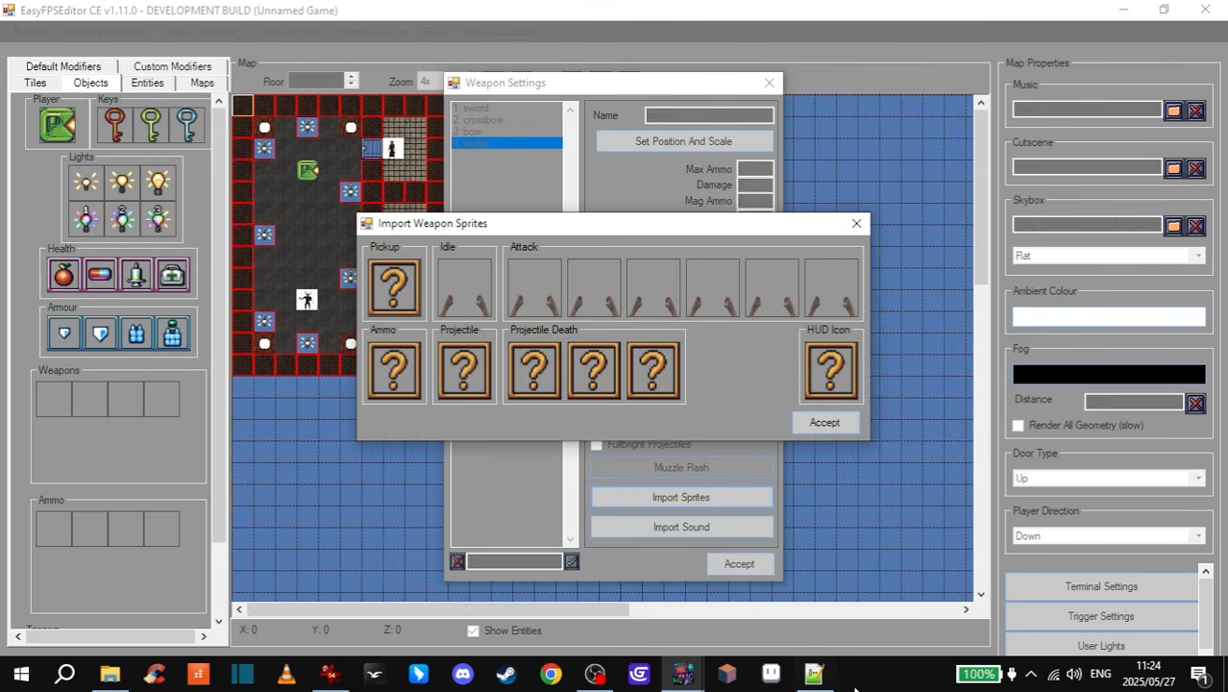
pyautogui.click(813, 673)
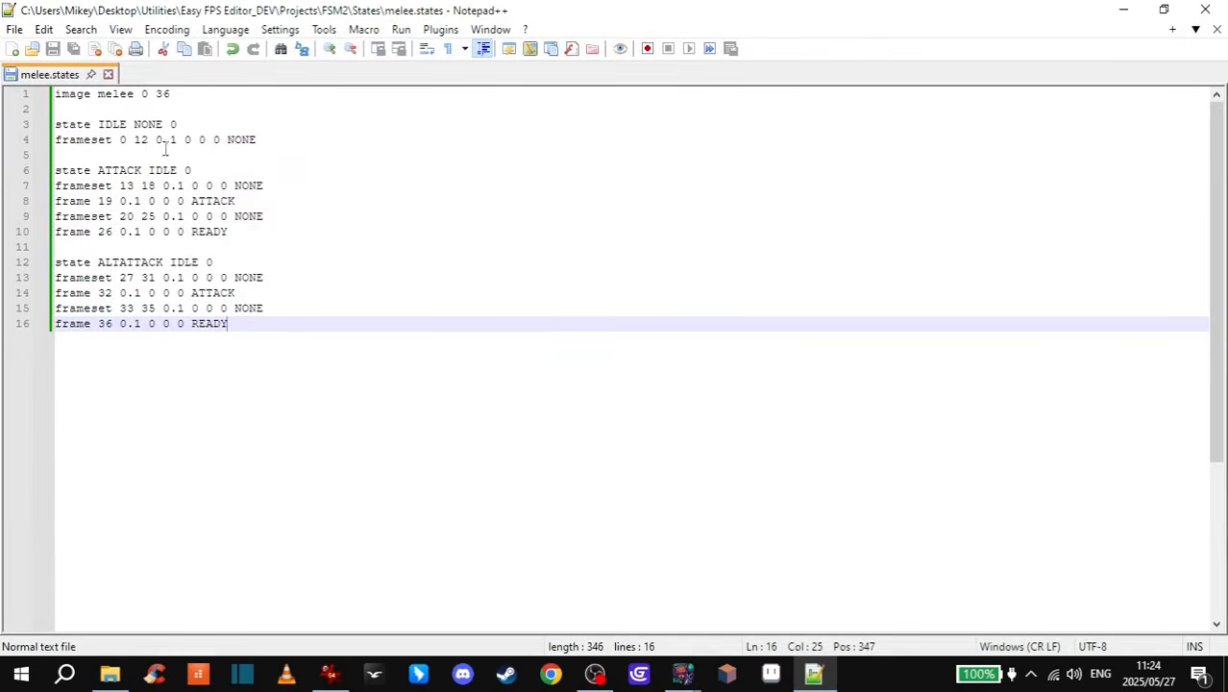
pyautogui.click(1121, 11)
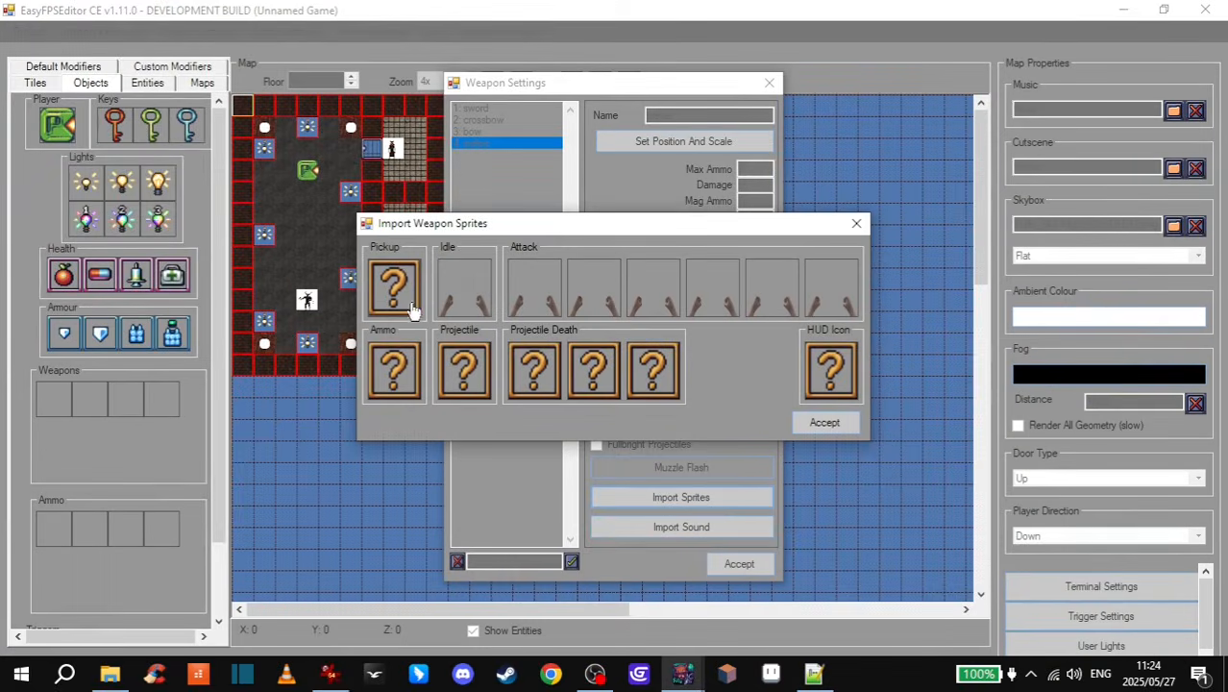
# - Import melee0 from the hands/melee folder as the melee weapon's pickup sprite and accept the weapon settings
pyautogui.click(405, 301)
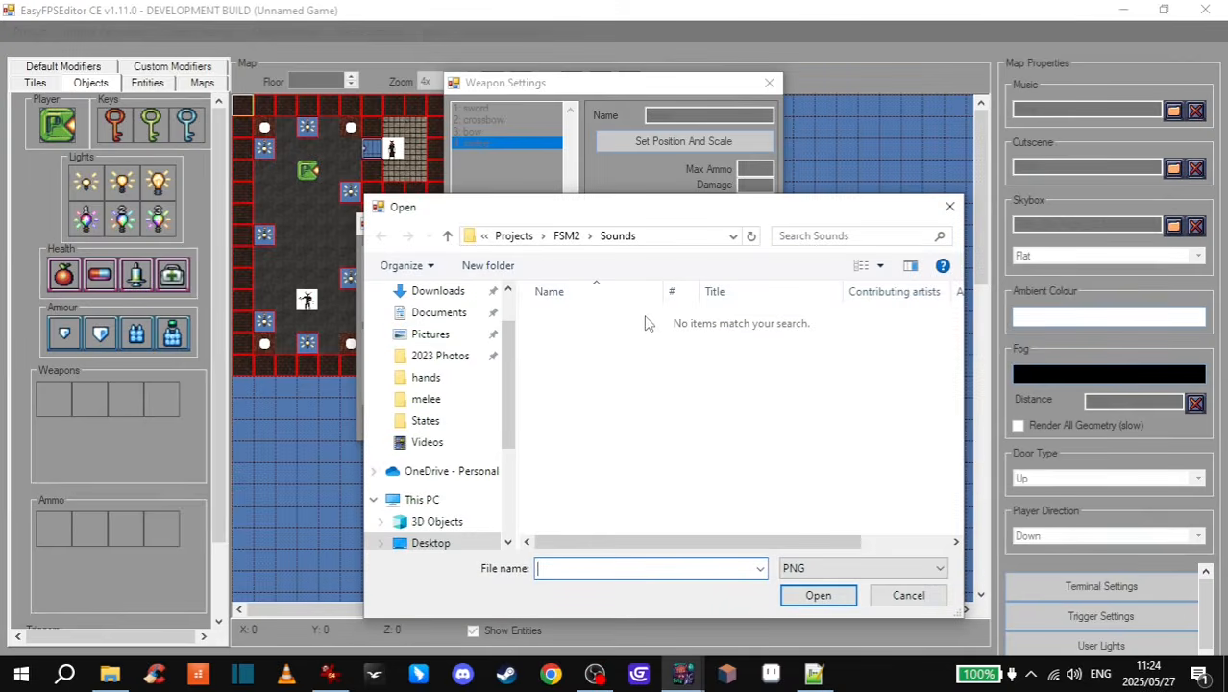
pyautogui.click(452, 380)
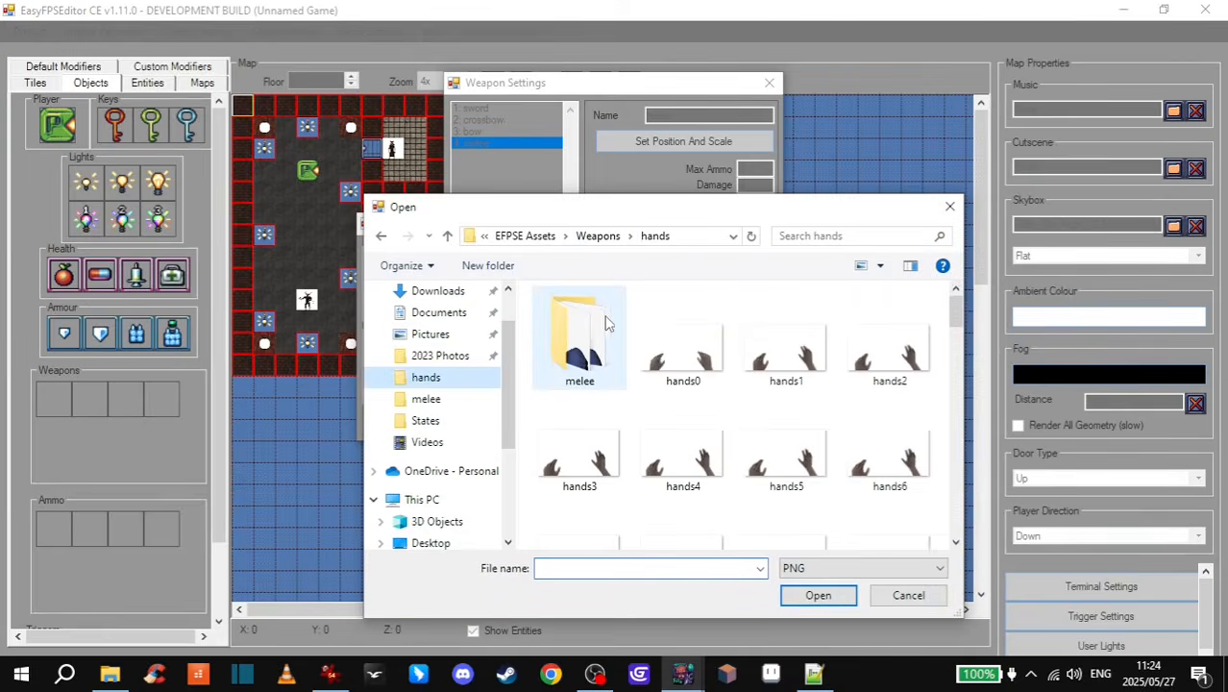
pyautogui.doubleClick(590, 342)
pyautogui.click(568, 358)
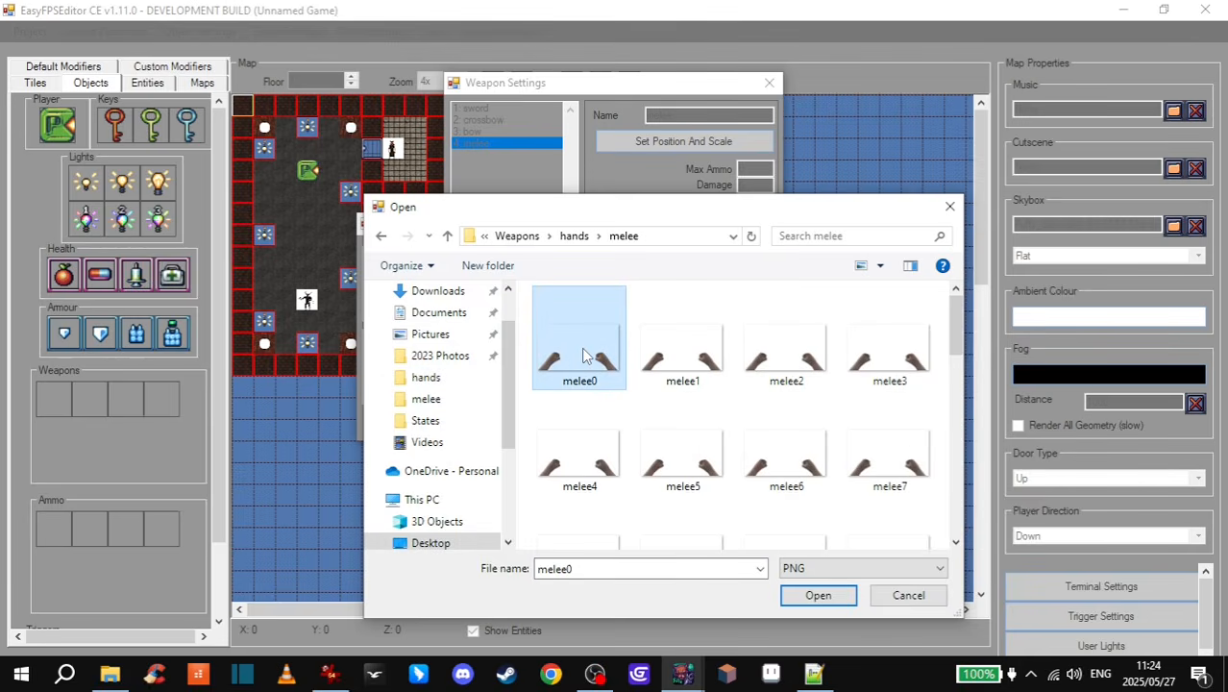
pyautogui.click(818, 595)
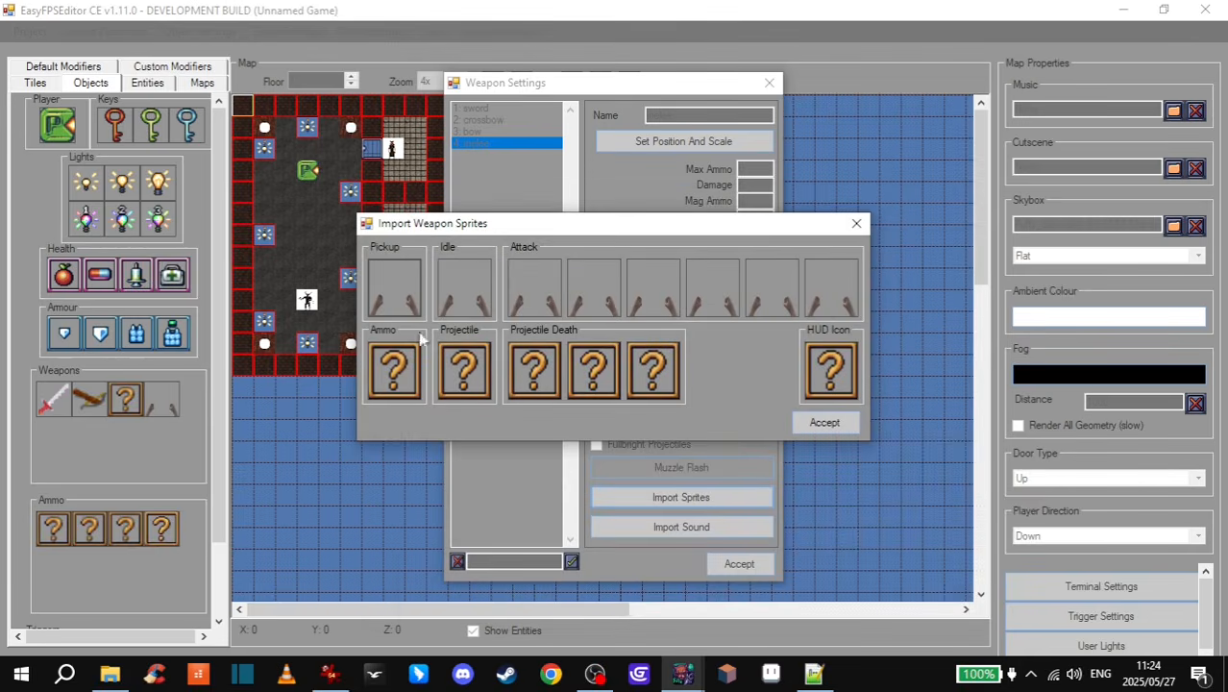
pyautogui.click(826, 427)
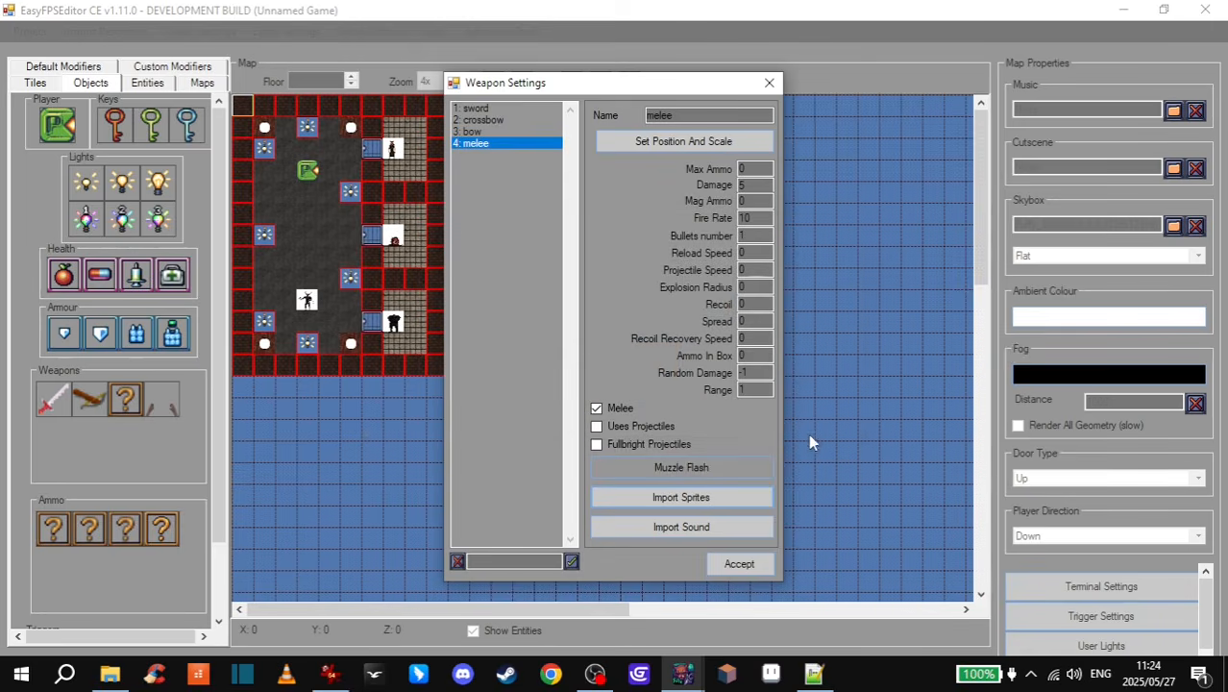
pyautogui.click(741, 565)
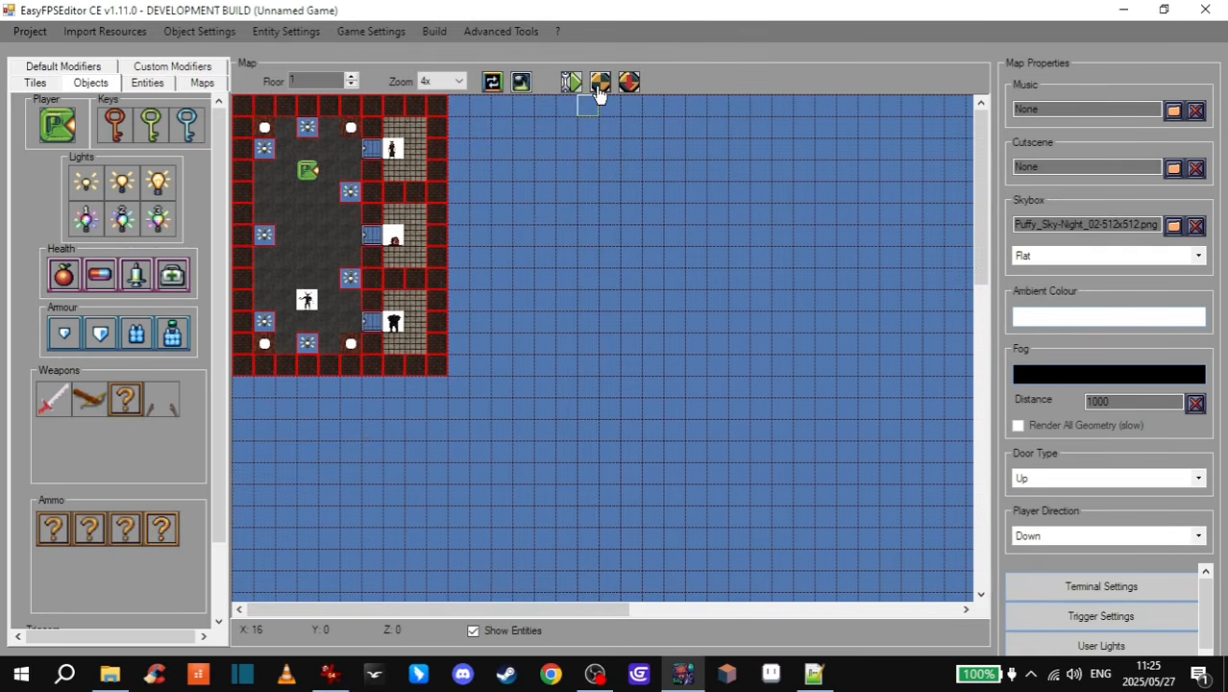
# - Test-run the map again and try the kick attack while moving through the dungeon
pyautogui.click(599, 85)
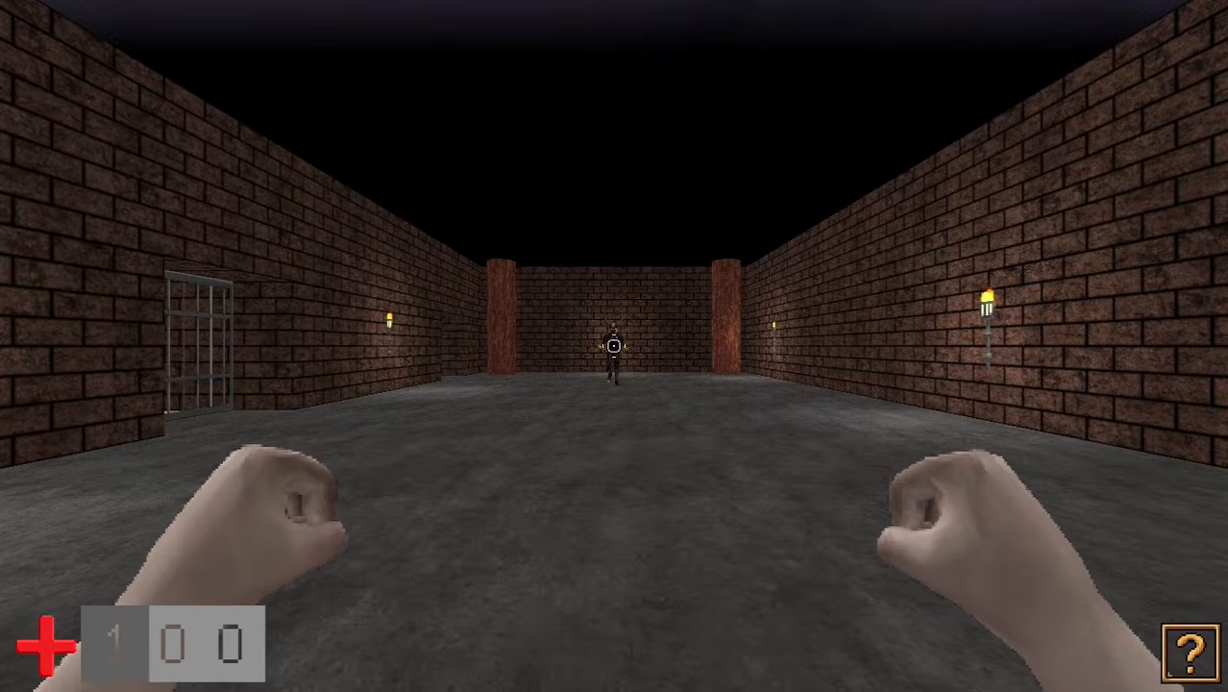
pyautogui.click(614, 346)
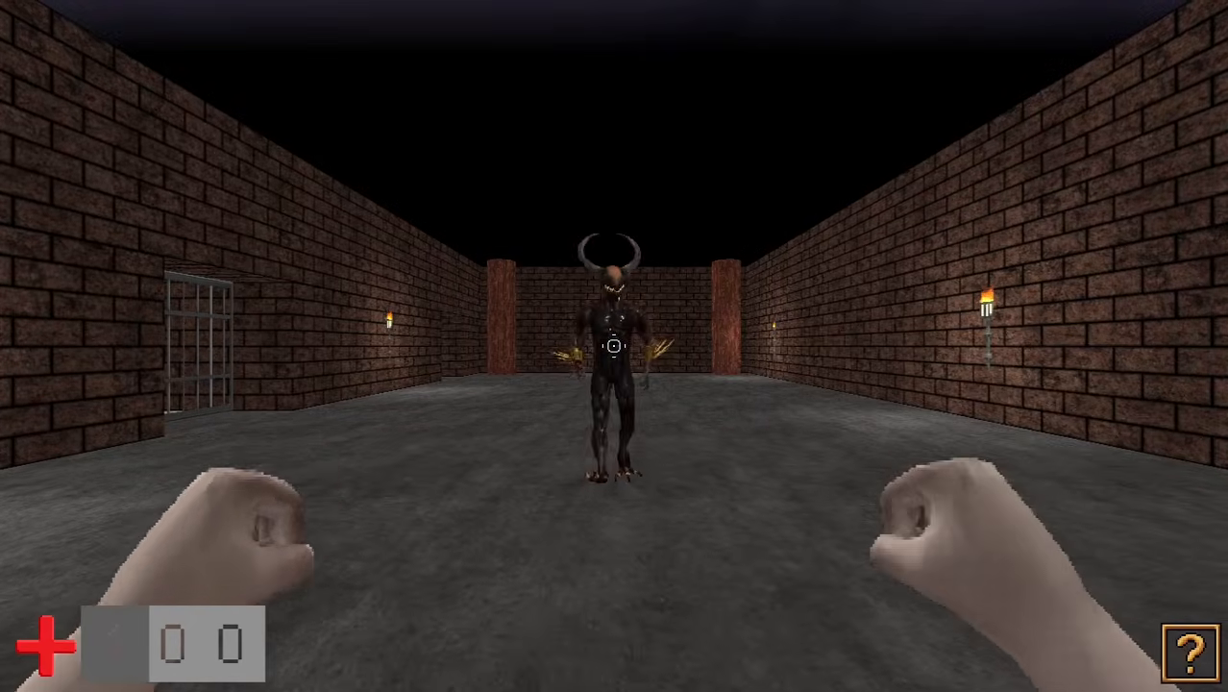
pyautogui.press('a')
pyautogui.press('f')
pyautogui.press('w')
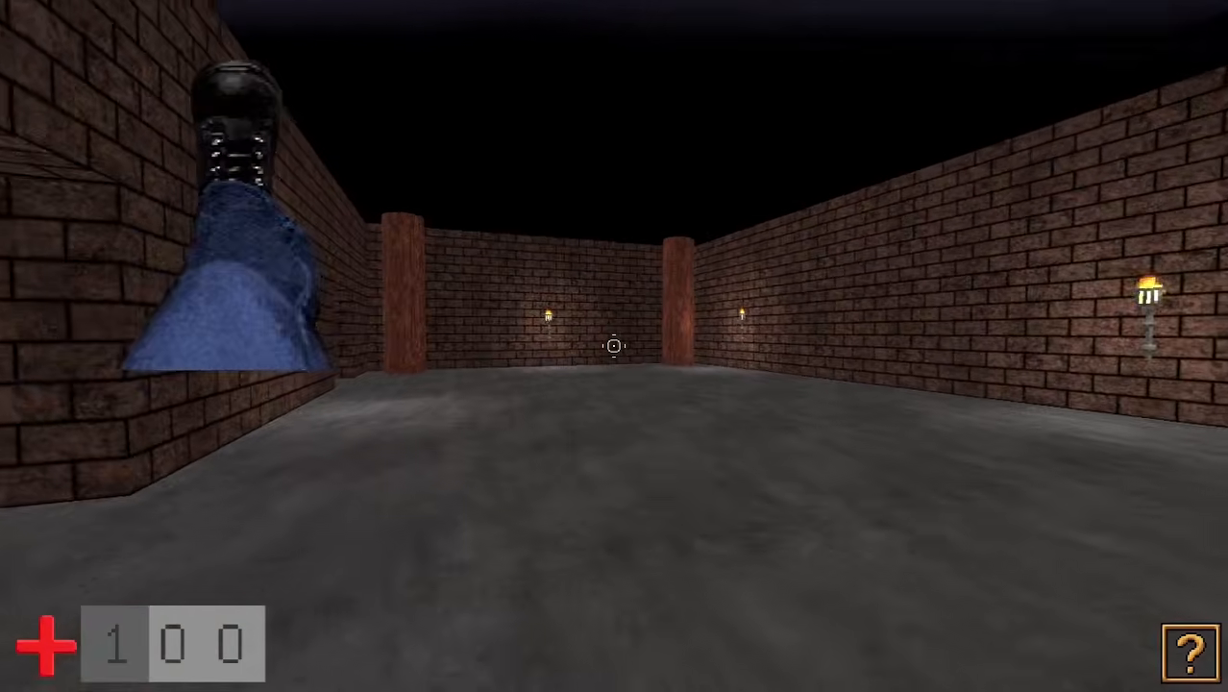
pyautogui.press('f')
pyautogui.press('w')
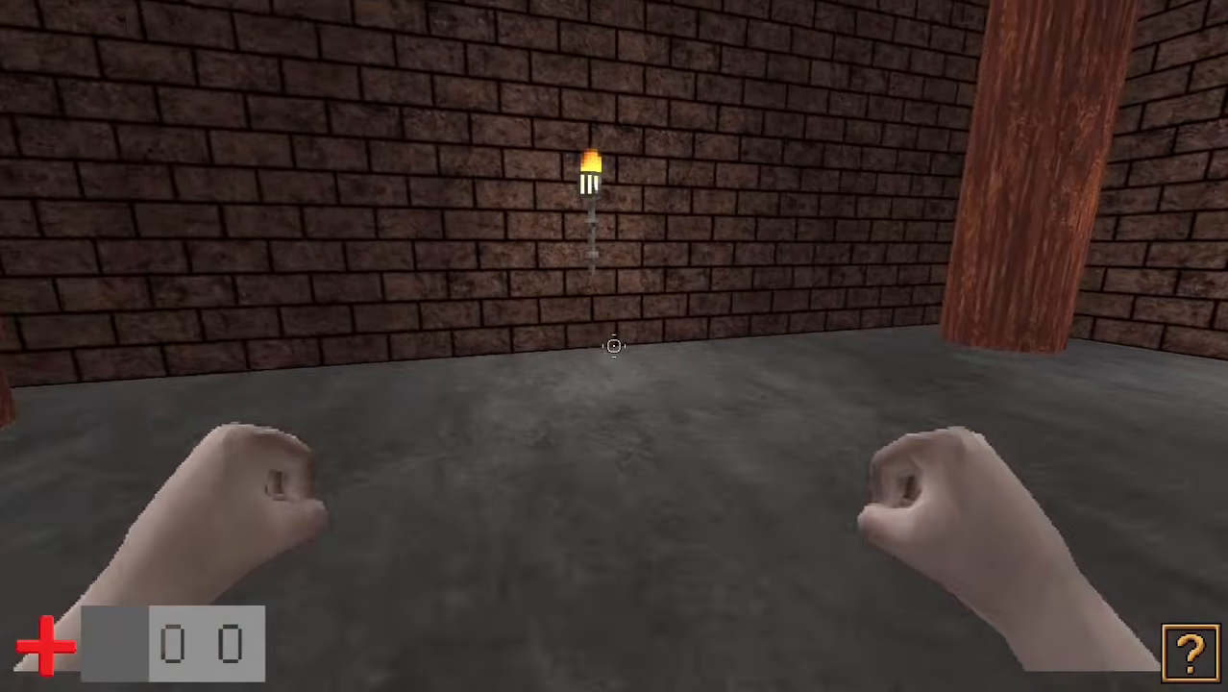
# - Walk around the dungeon trying both the punch and kick attacks, and leave the test run
pyautogui.press('w')
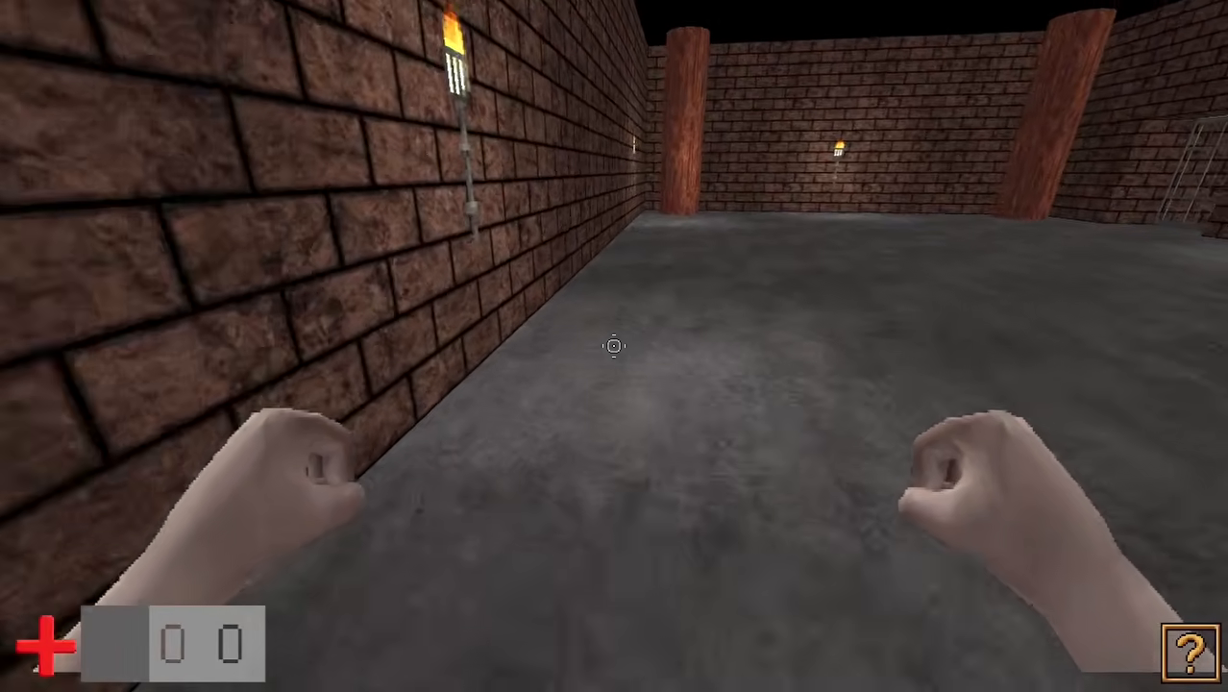
pyautogui.press('w')
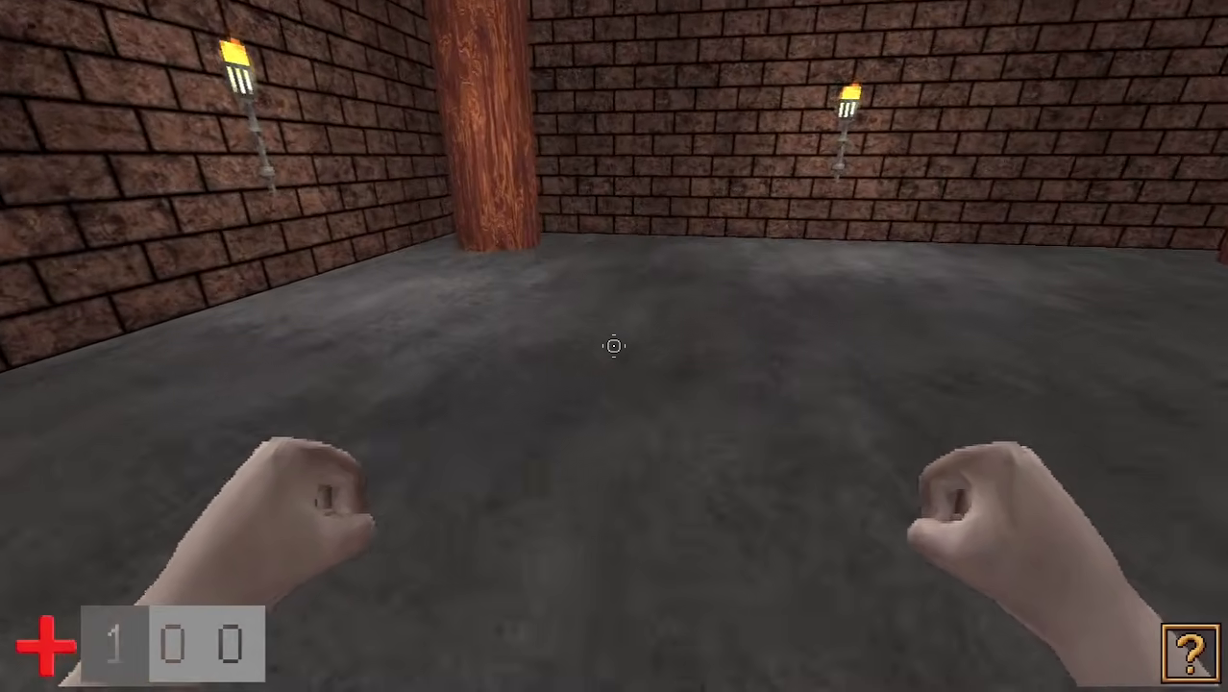
pyautogui.press('w')
pyautogui.press('f')
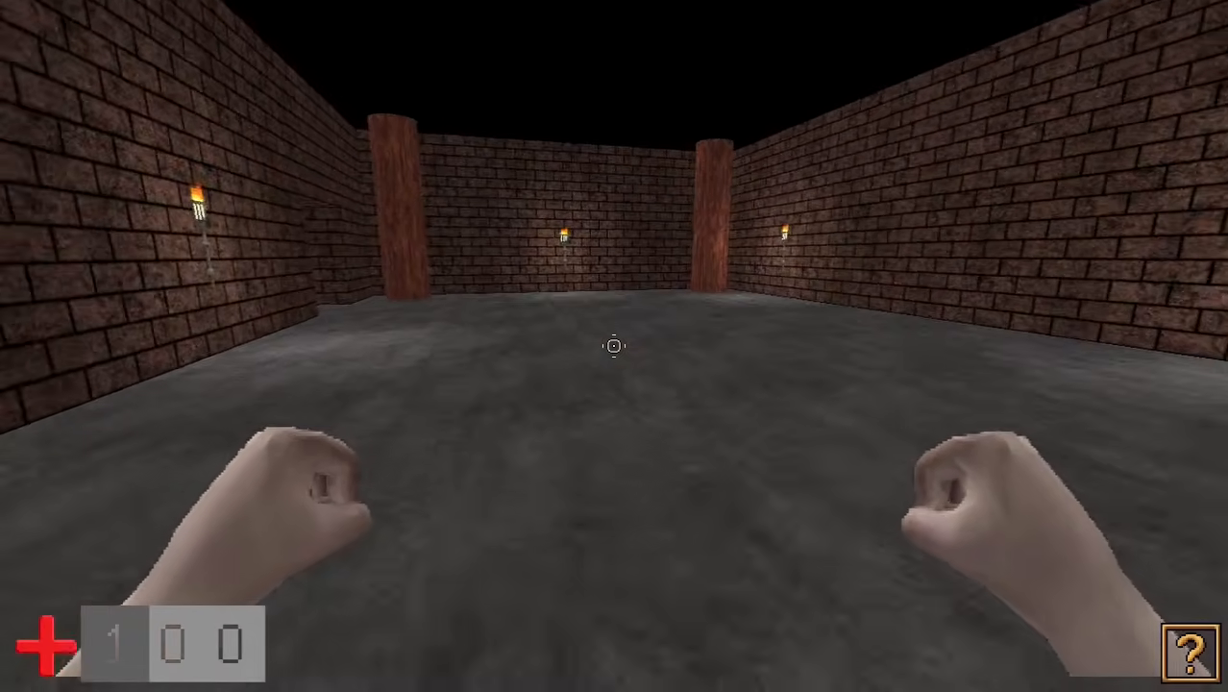
pyautogui.press('w')
pyautogui.click(613, 346)
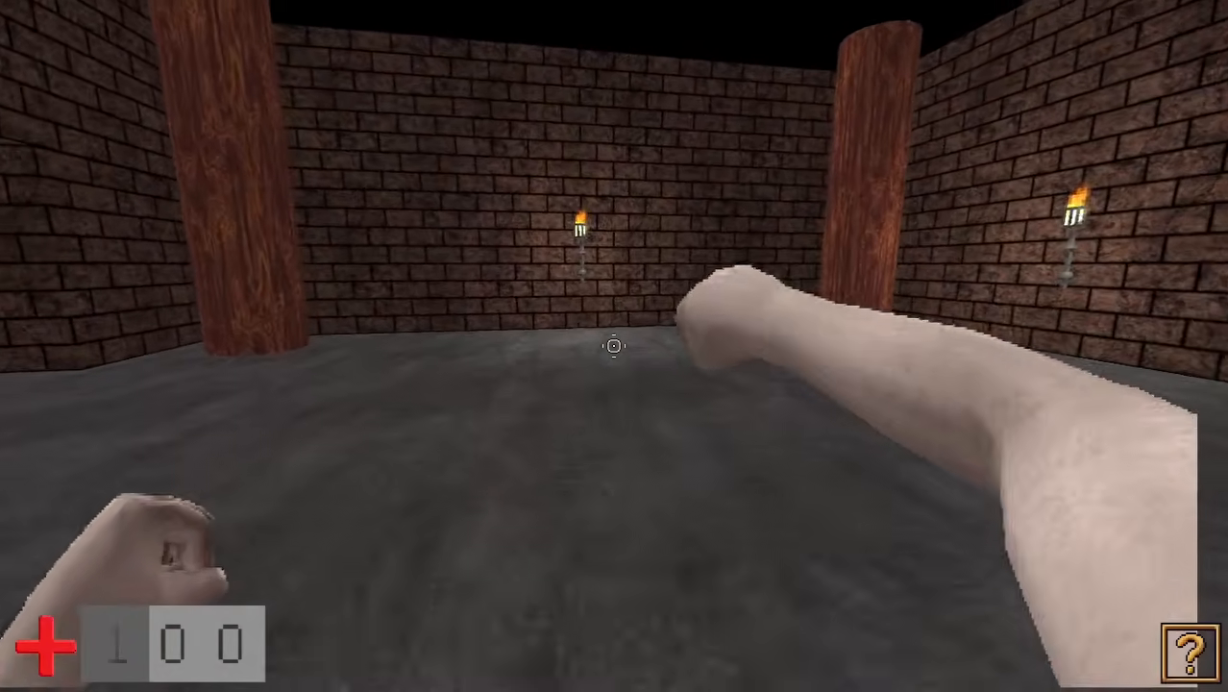
pyautogui.press('w')
pyautogui.press('f')
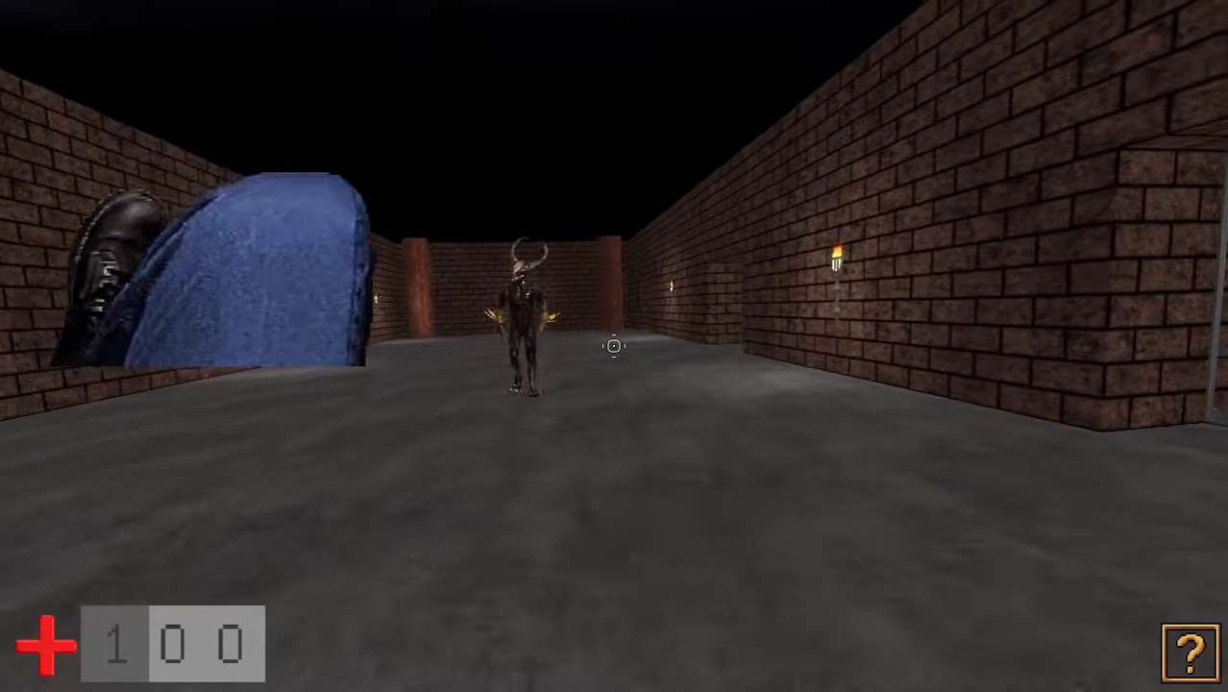
pyautogui.press('w')
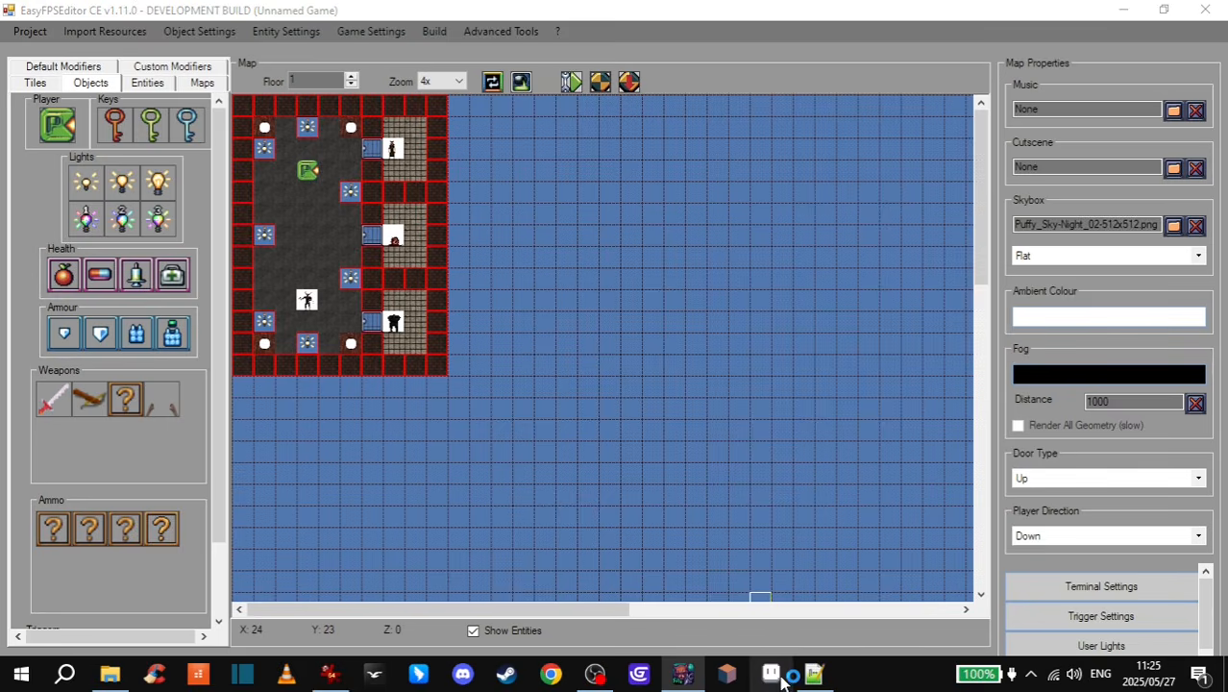
# - Switch to Aseprite and load the project's melee sprites as an animation starting from melee0.png at 100 ms per frame
pyautogui.click(774, 674)
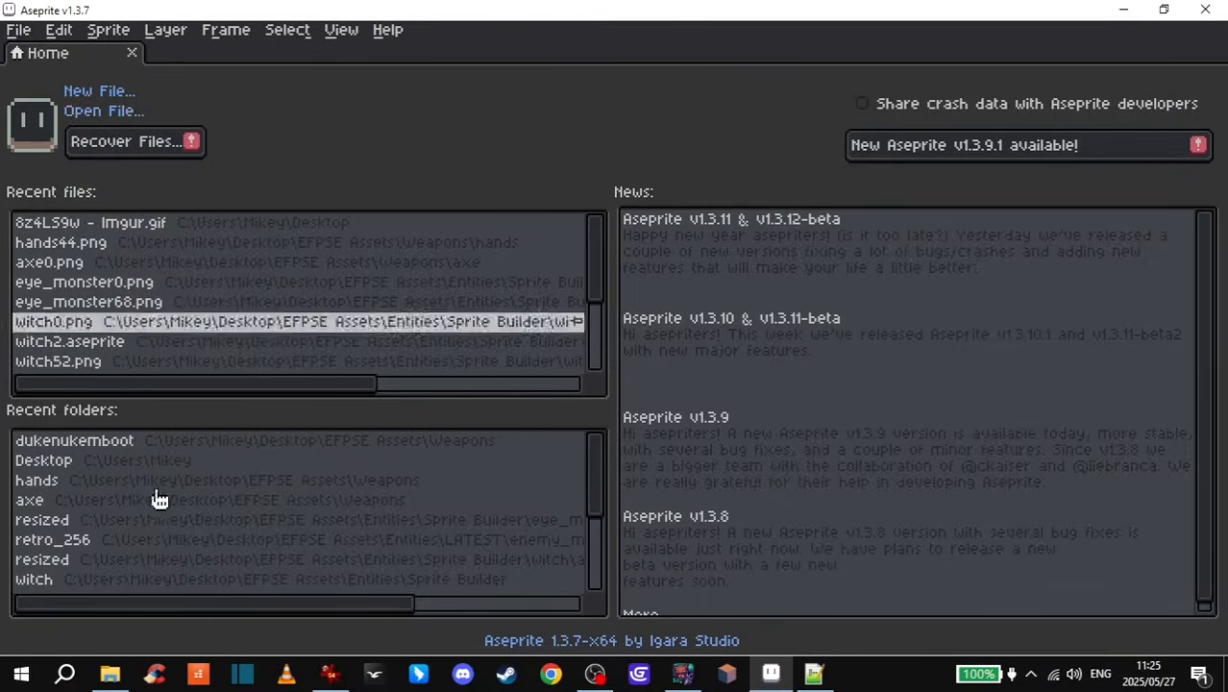
pyautogui.click(110, 675)
pyautogui.doubleClick(758, 26)
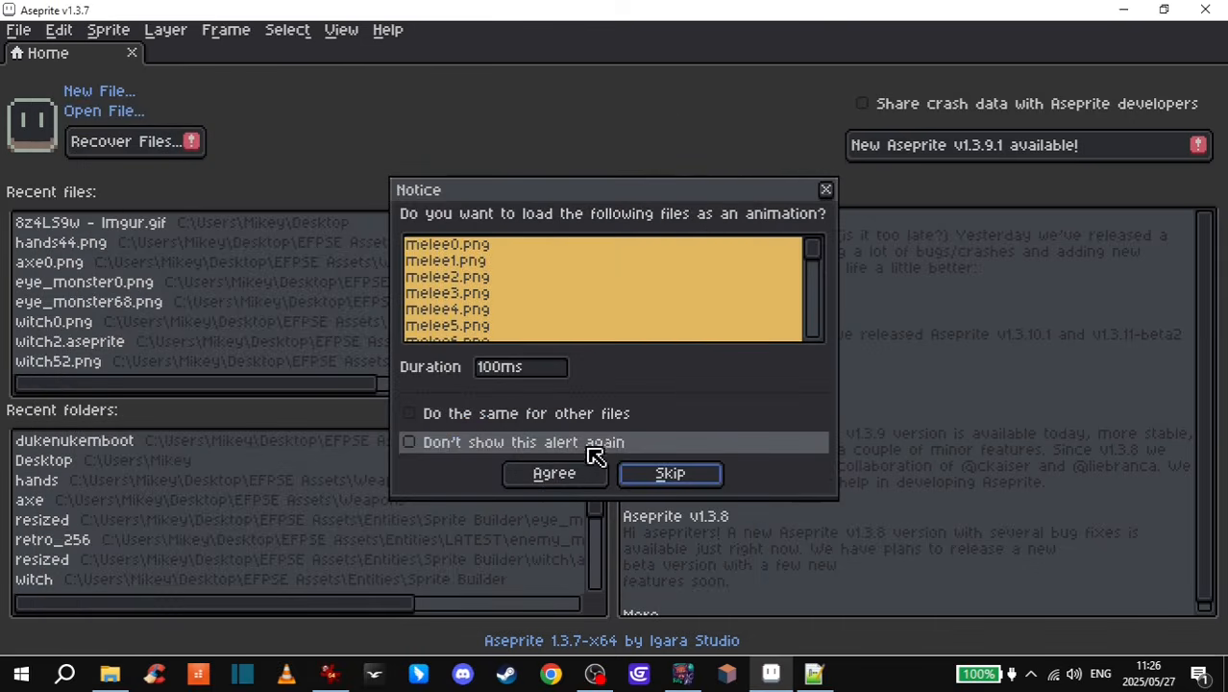
pyautogui.click(565, 473)
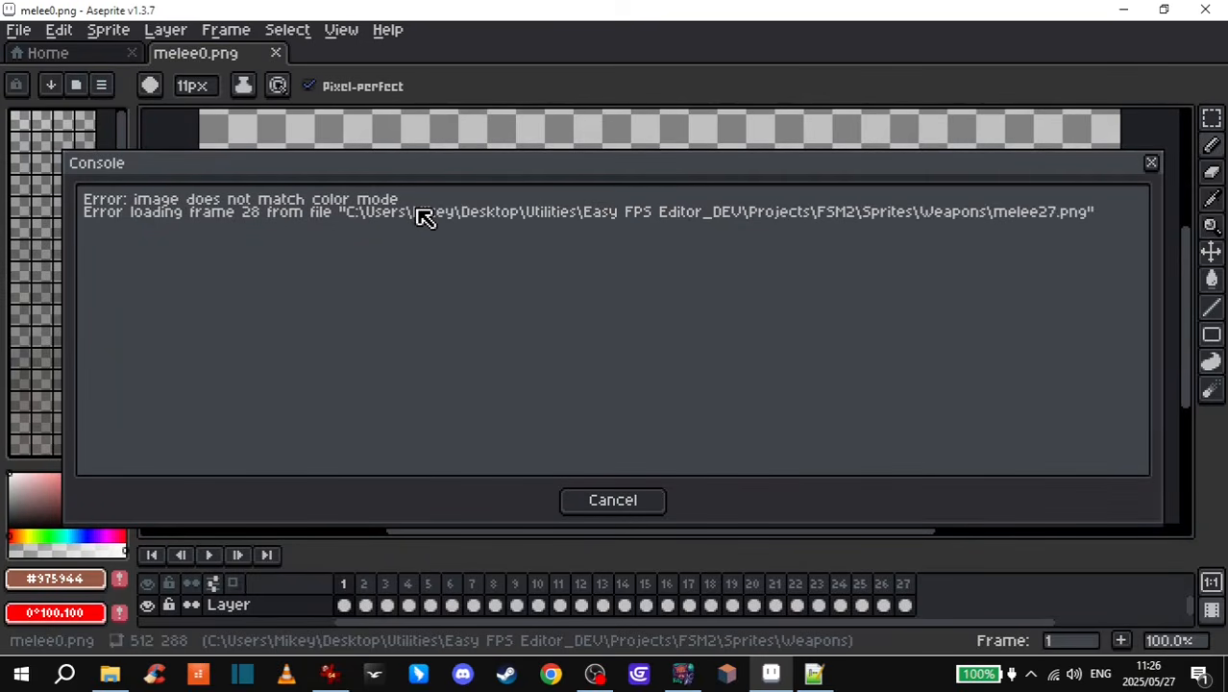
pyautogui.click(612, 501)
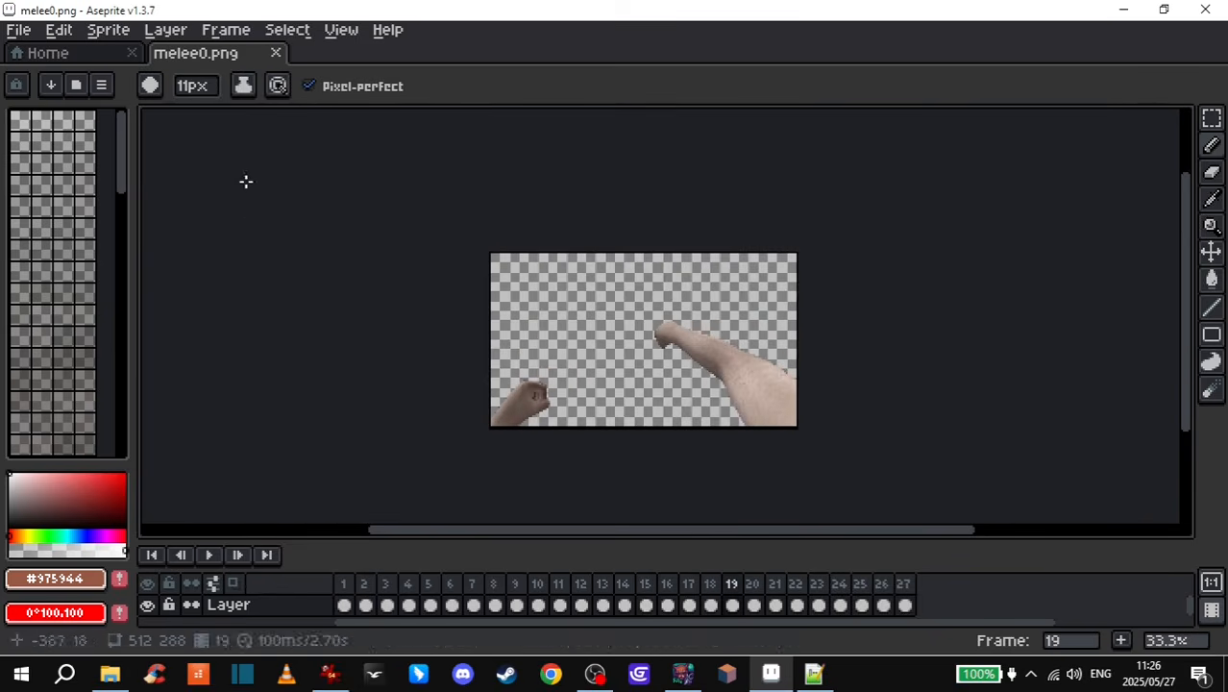
# - Open melee27.png from the dukenukemboot folder together with its following kick frames as an animation
pyautogui.click(18, 29)
pyautogui.click(46, 76)
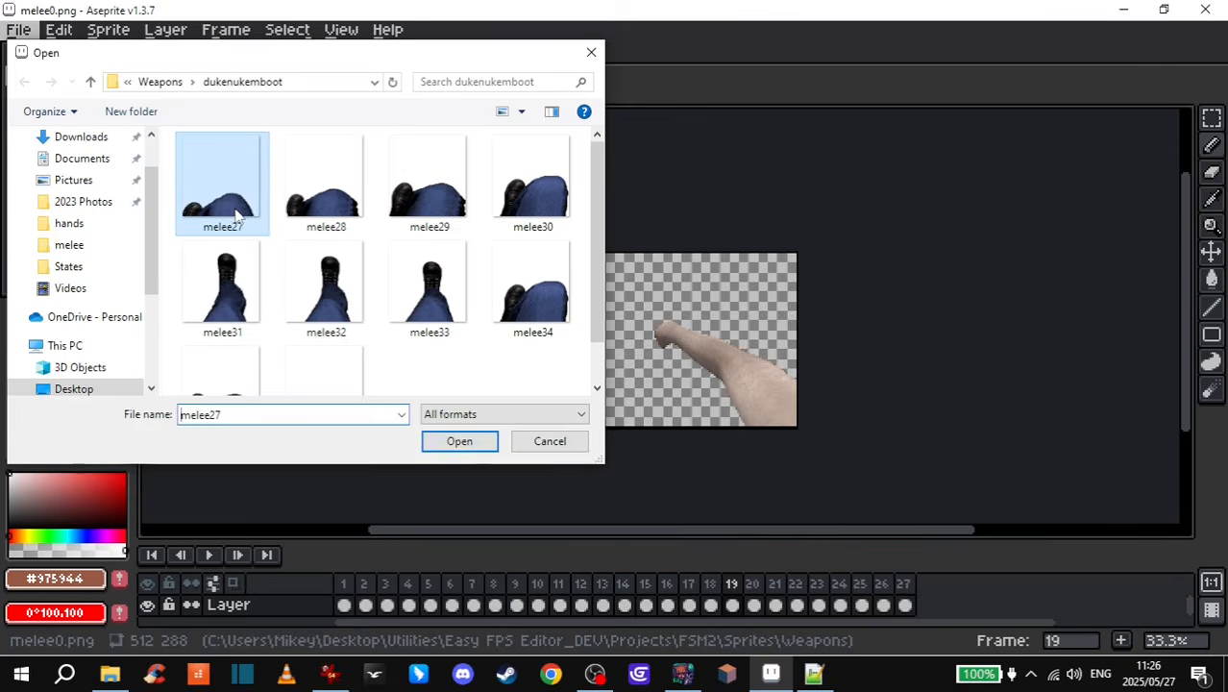
pyautogui.click(484, 449)
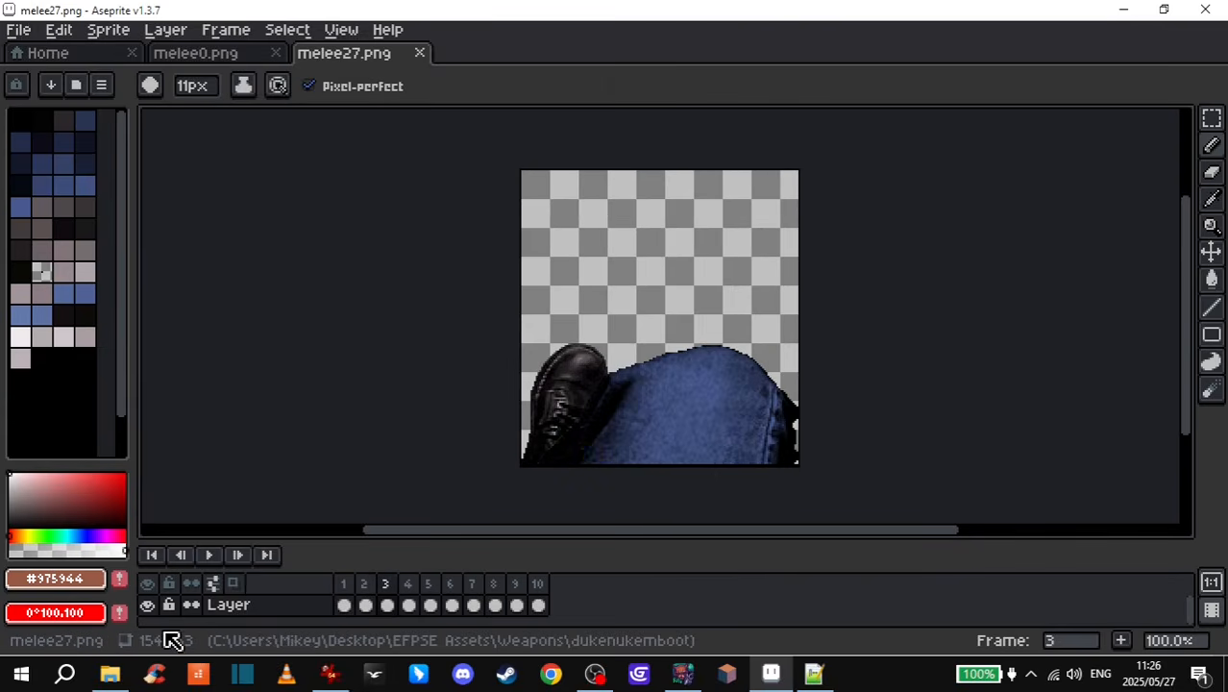
# - Step through the kick animation up to frame 10 to examine the boot and leg sprites
pyautogui.press('Right')
pyautogui.press('Right')
pyautogui.press('Right')
pyautogui.press('Right')
pyautogui.press('Right')
pyautogui.press('Right')
pyautogui.press('Right')
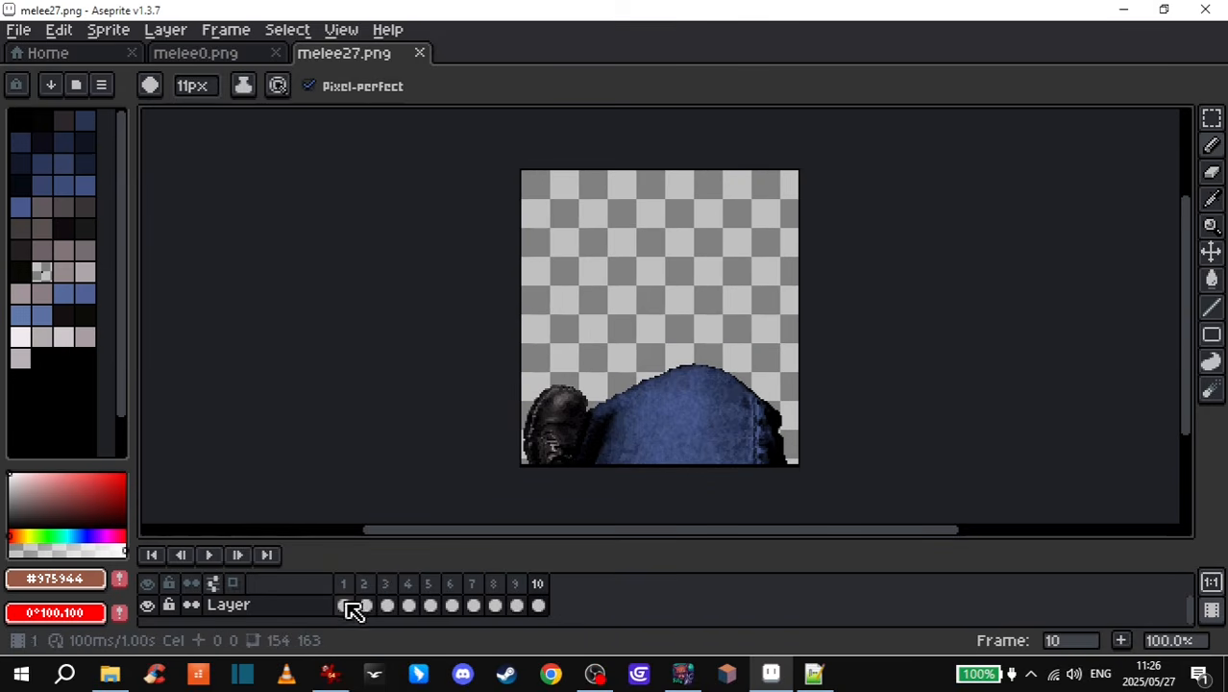
# - Copy the ten kick frames from melee27.png and add ten new frames after frame 27 of melee0.png
pyautogui.moveTo(344, 608); pyautogui.dragTo(540, 606)
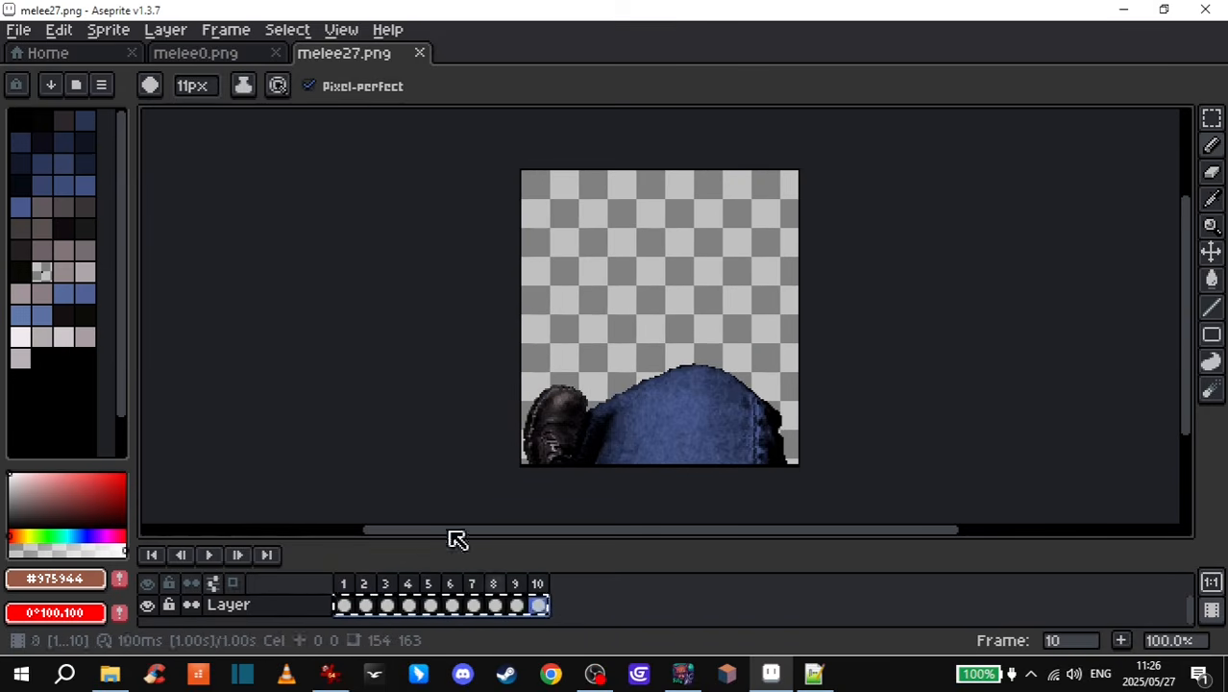
pyautogui.click(202, 53)
pyautogui.press('End')
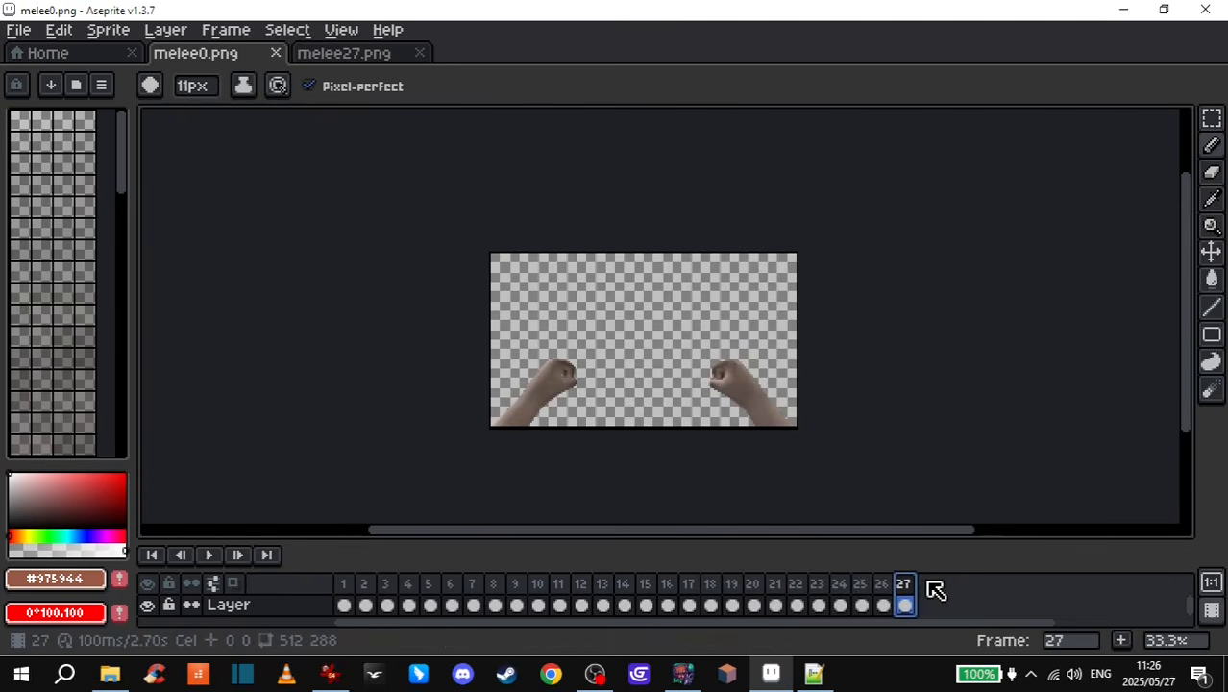
pyautogui.hotkey('alt', 'n')
pyautogui.hotkey('alt', 'n')
pyautogui.hotkey('alt', 'n')
pyautogui.hotkey('alt', 'n')
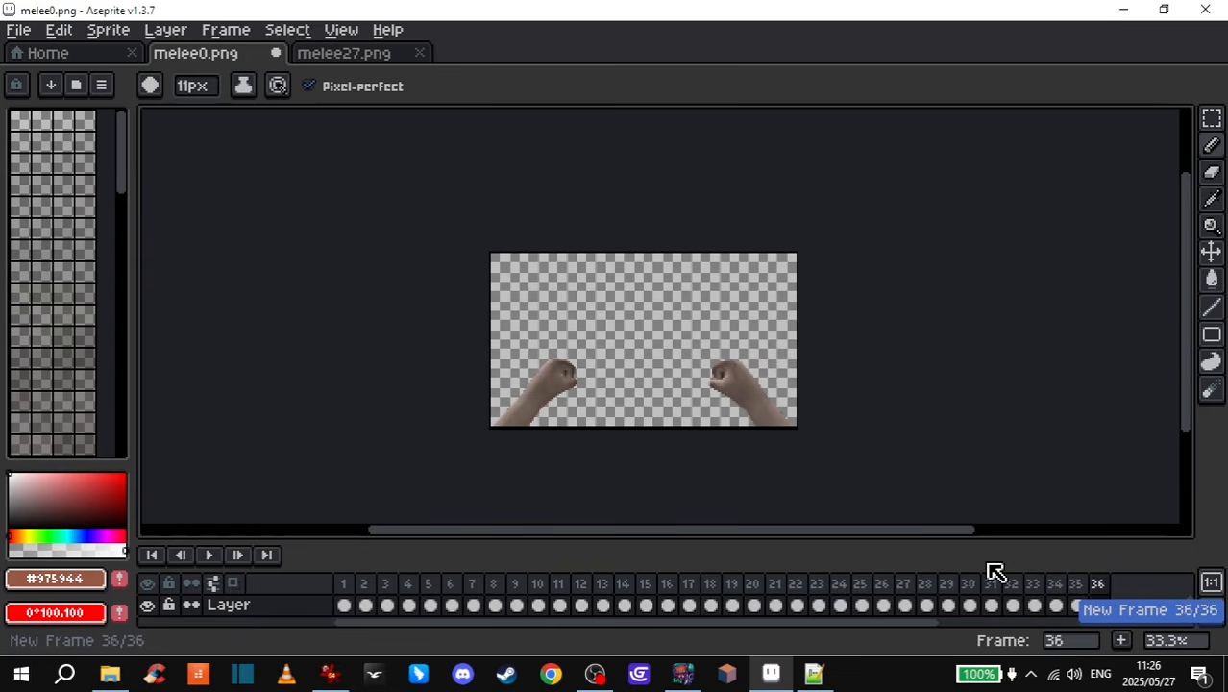
# - Clear the duplicated fists from frames 28 to 37 and paste the copied kick frames in their place
pyautogui.click(876, 607)
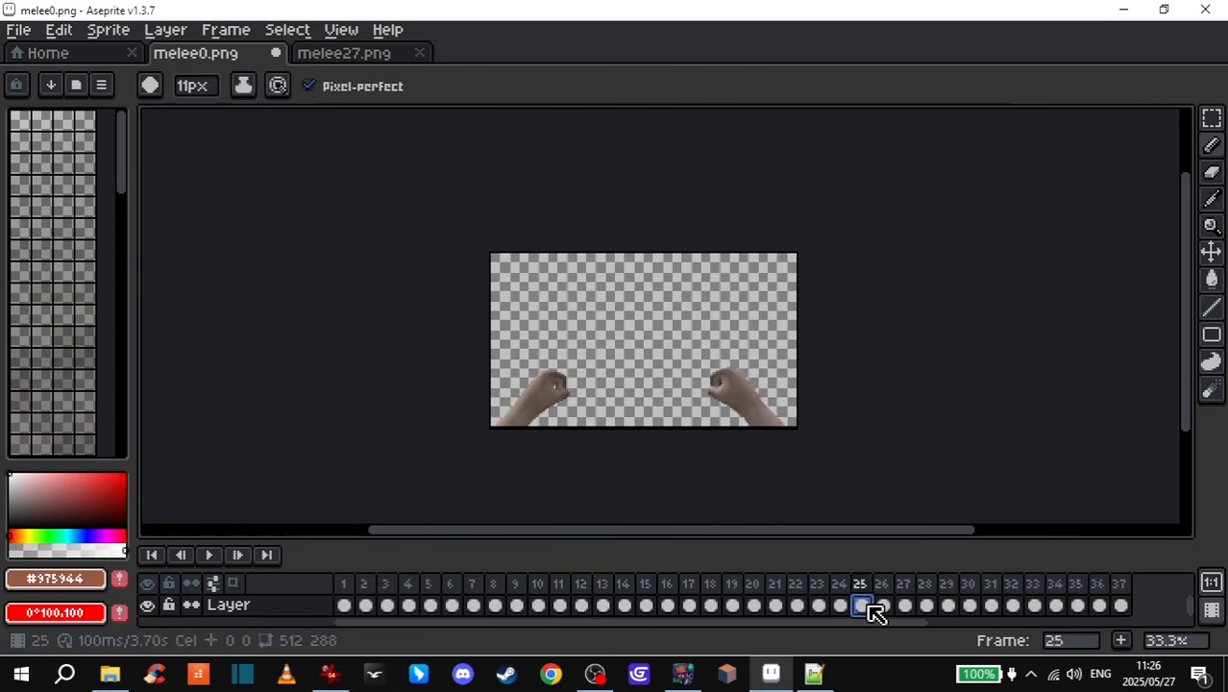
pyautogui.press('Right')
pyautogui.press('Left')
pyautogui.press('Left')
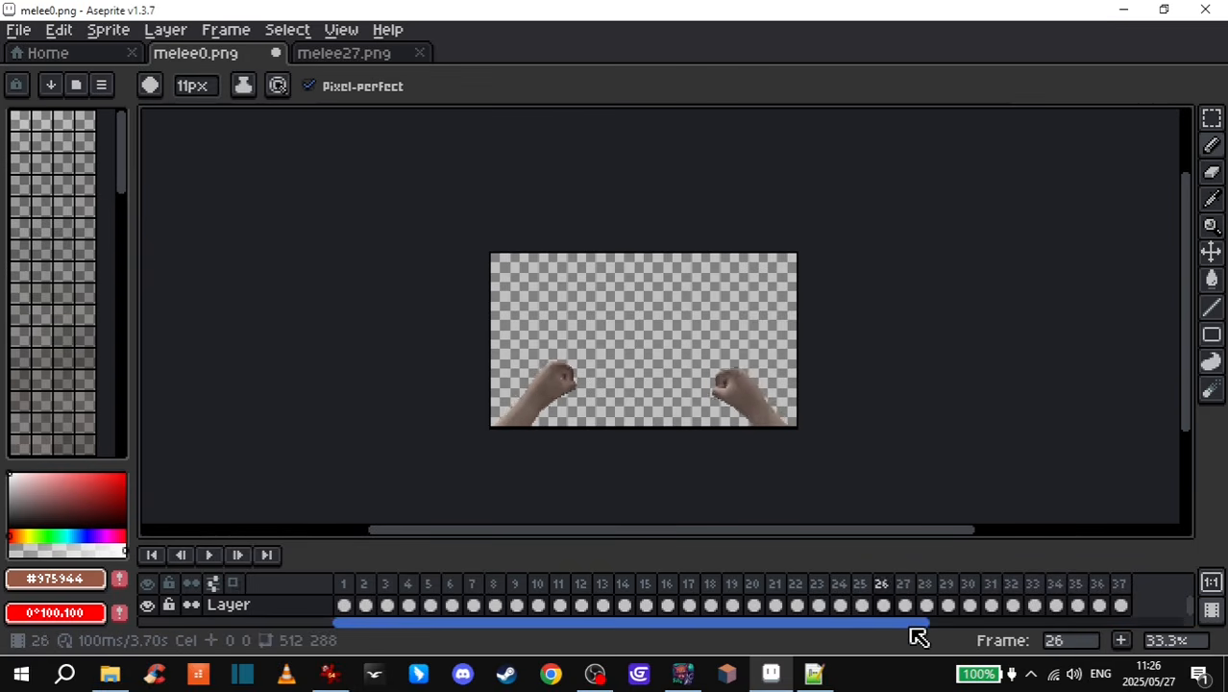
pyautogui.press('Right')
pyautogui.press('Right')
pyautogui.moveTo(927, 605); pyautogui.dragTo(992, 606)
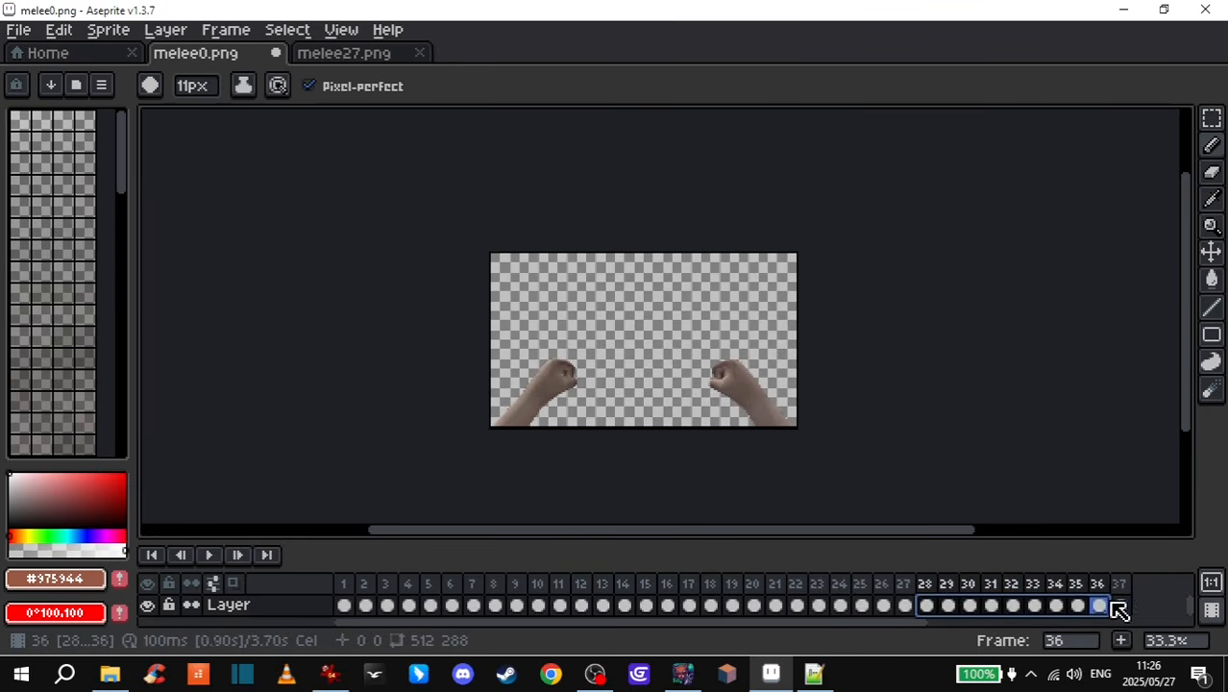
pyautogui.press('Delete')
pyautogui.click(909, 607)
pyautogui.click(931, 608)
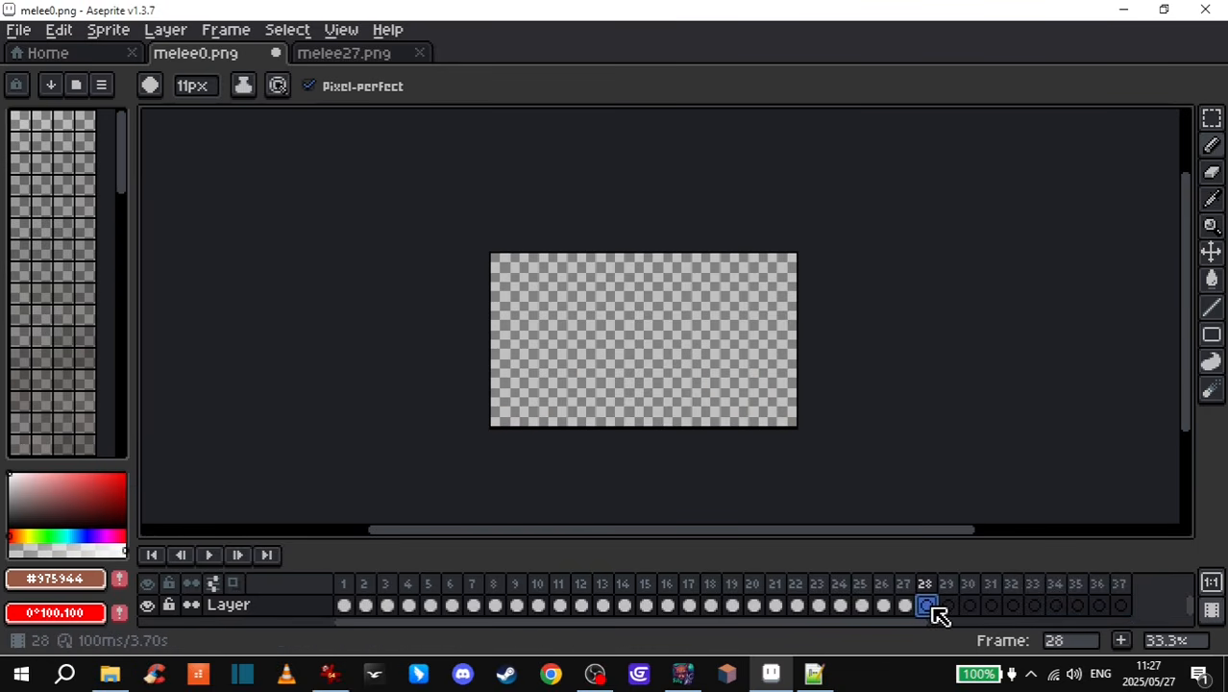
pyautogui.hotkey('ctrl', 'z')
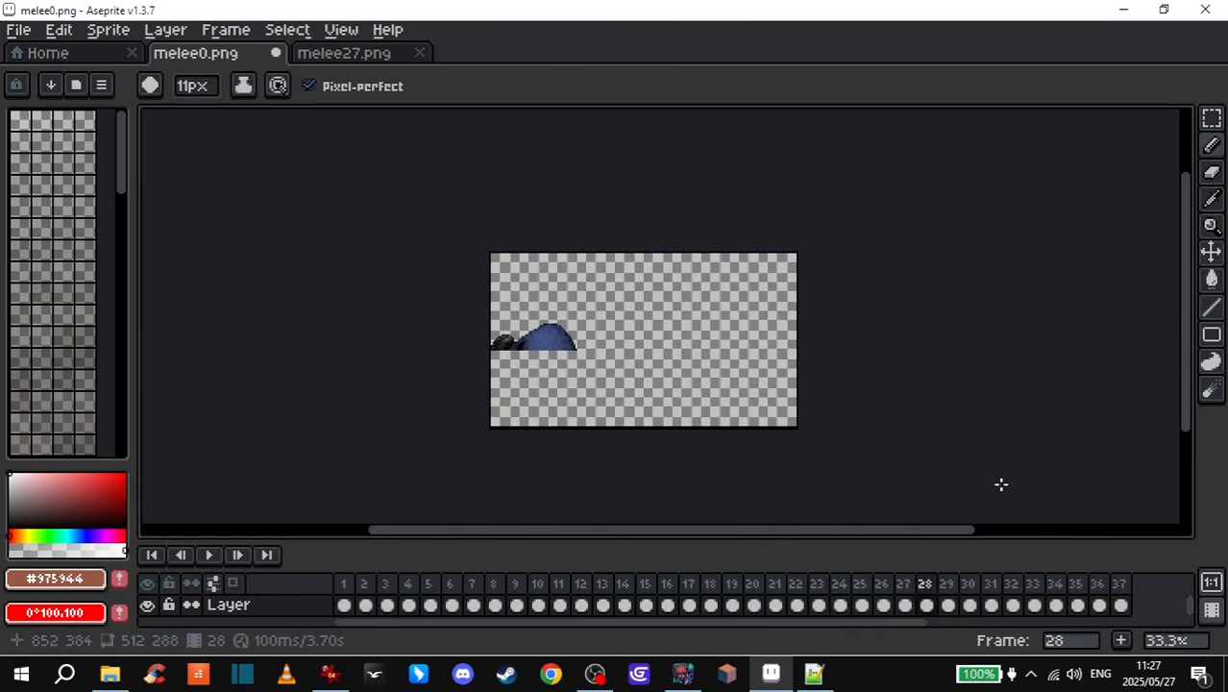
pyautogui.scroll(1, 550, 328)
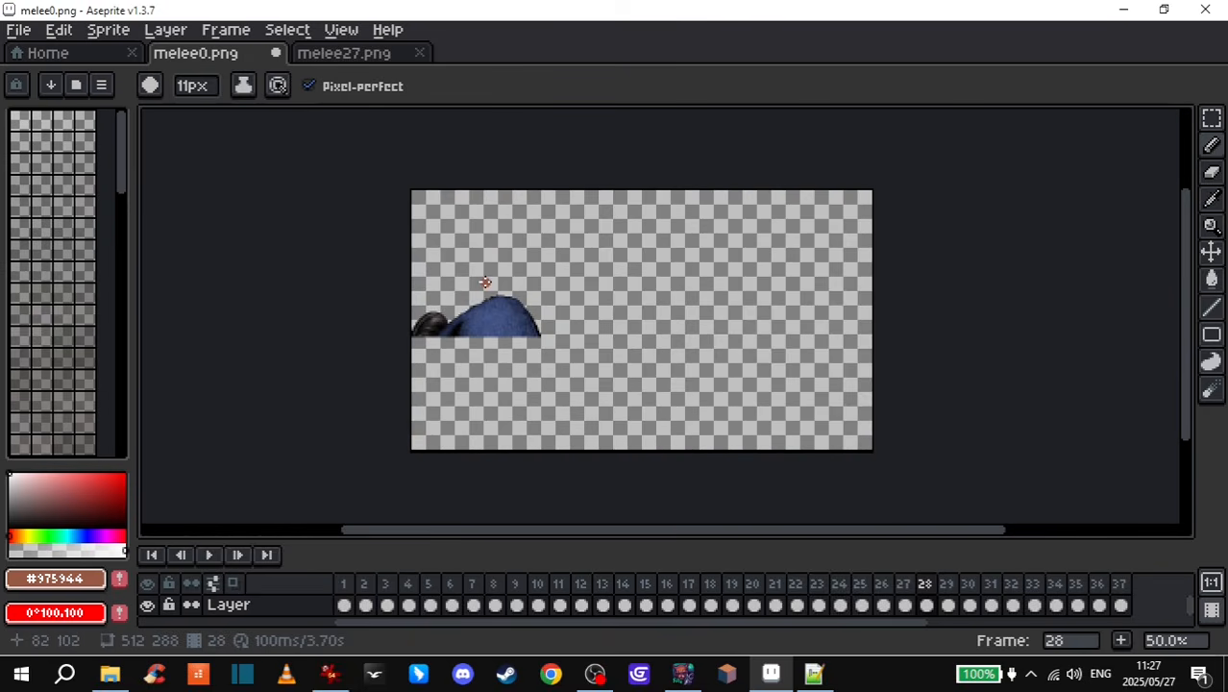
# - Move the boot and leg sprites in frames 28 to 37 together into the canvas's bottom-right corner
pyautogui.click(908, 600)
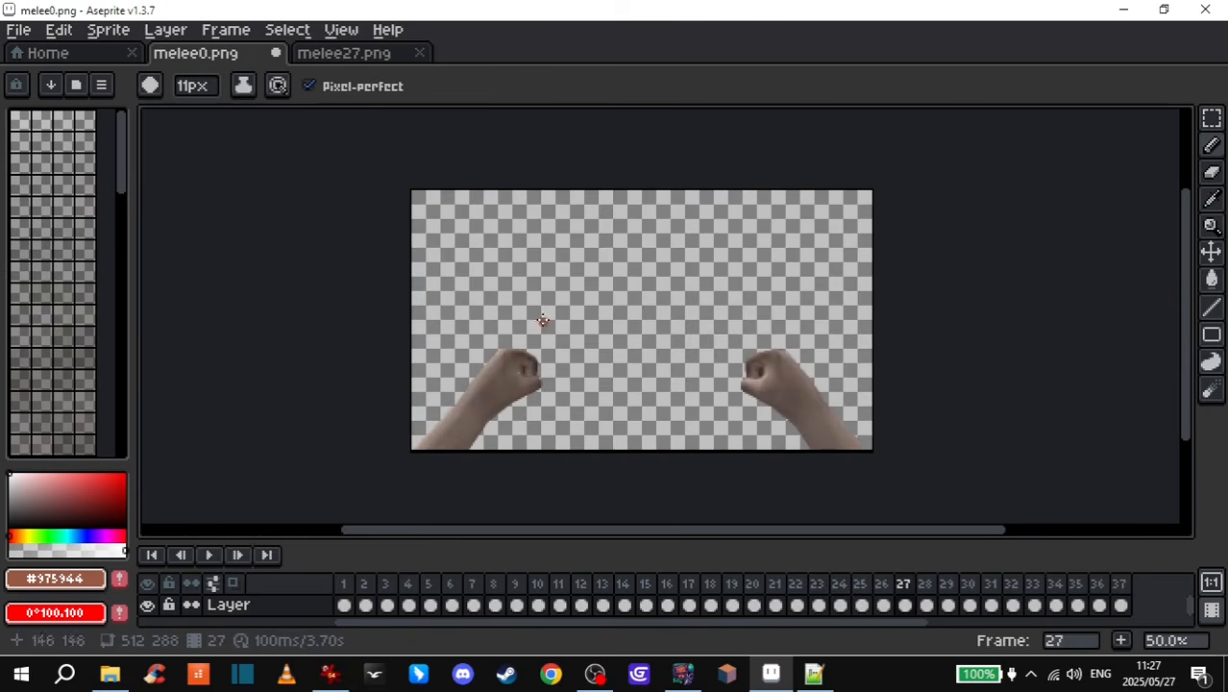
pyautogui.moveTo(928, 605); pyautogui.dragTo(1122, 617)
pyautogui.click(1211, 255)
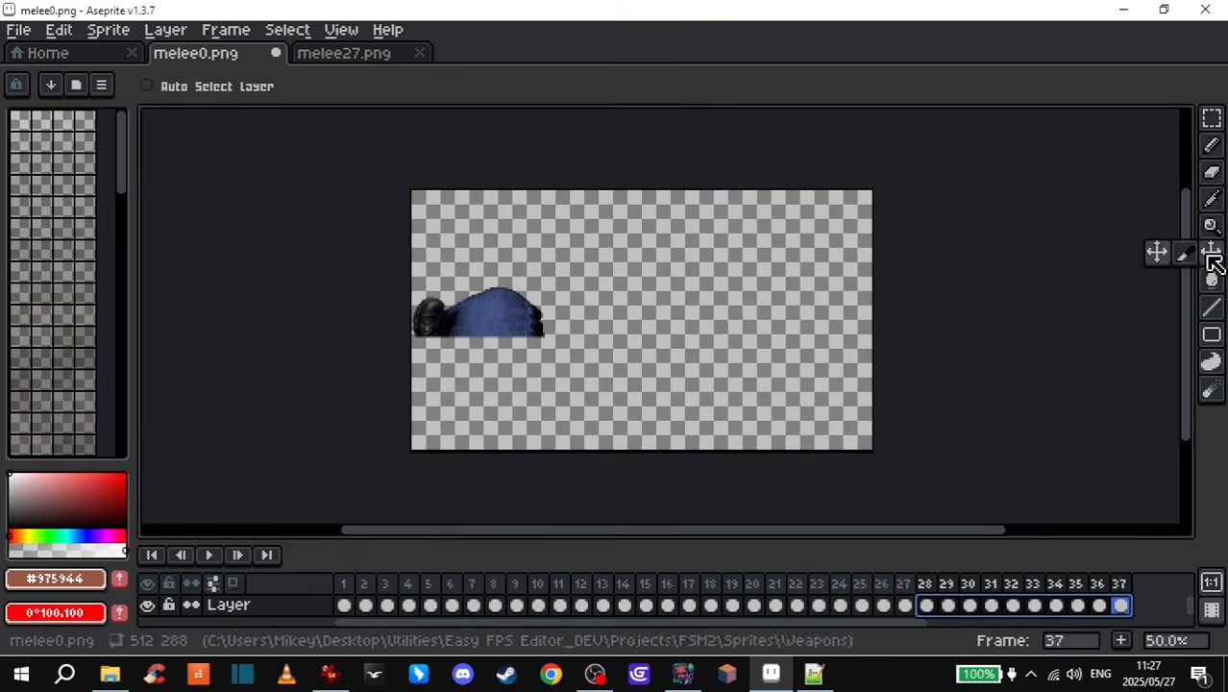
pyautogui.moveTo(519, 338); pyautogui.dragTo(834, 445)
pyautogui.scroll(2, 851, 452)
pyautogui.scroll(-2, 834, 445)
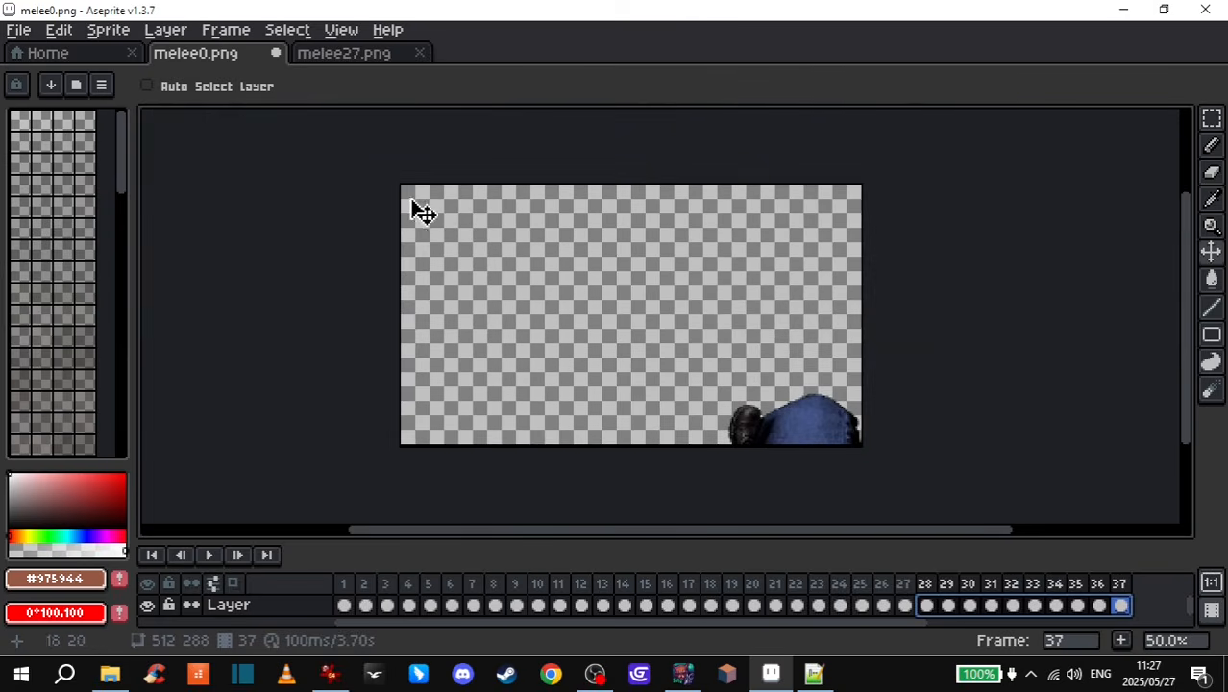
pyautogui.scroll(1, 780, 392)
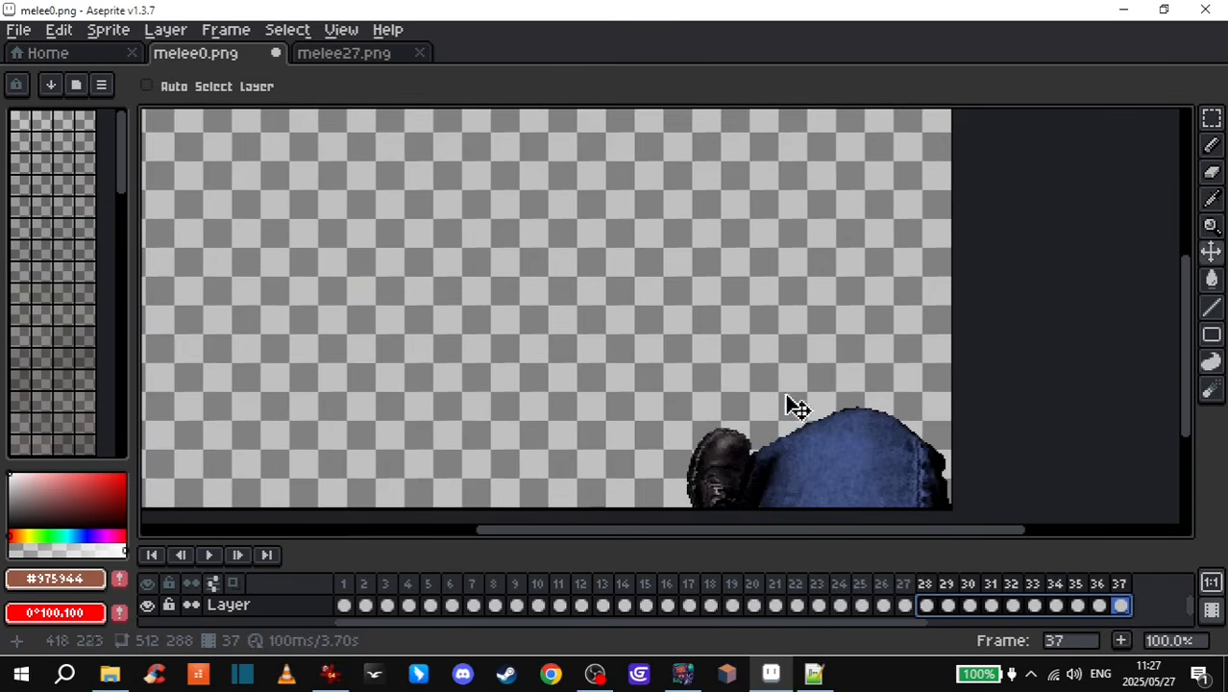
# - Step back and forth between the last fist frame and the first kick frames to examine the leg's placement
pyautogui.click(903, 583)
pyautogui.scroll(-1, 934, 452)
pyautogui.press('Right')
pyautogui.press('Right')
pyautogui.press('Right')
pyautogui.press('Right')
pyautogui.press('Right')
pyautogui.press('Right')
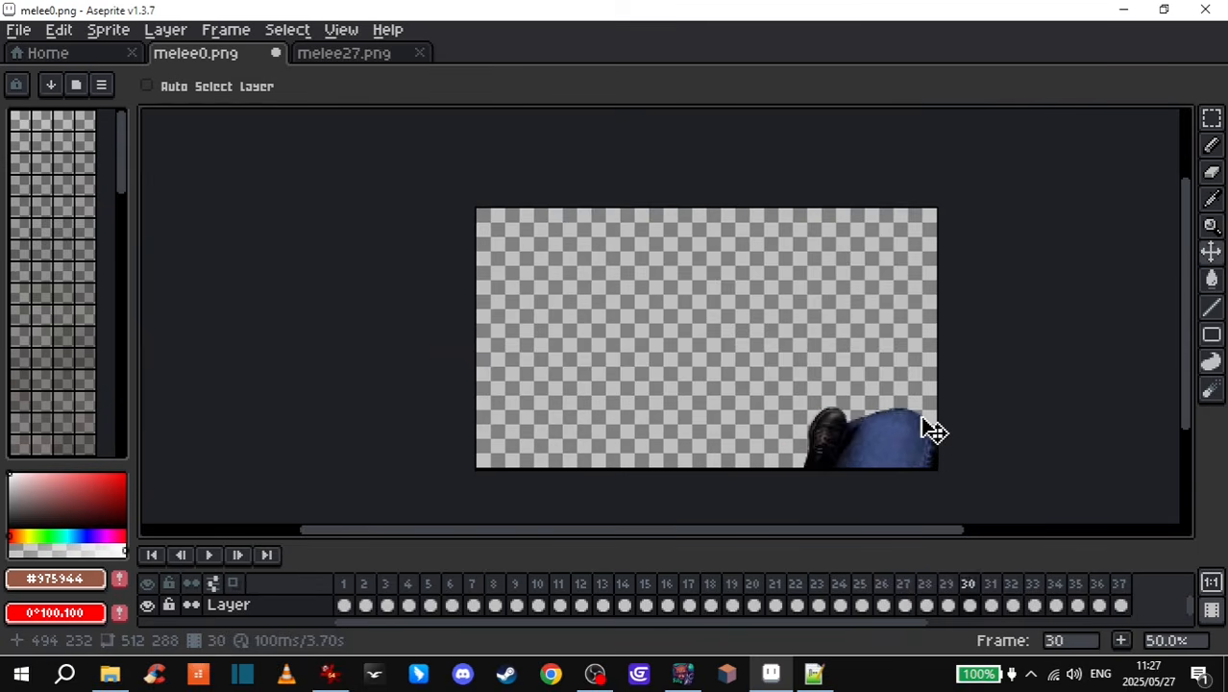
pyautogui.press('Left')
pyautogui.press('Left')
pyautogui.press('Left')
pyautogui.press('Left')
pyautogui.press('Left')
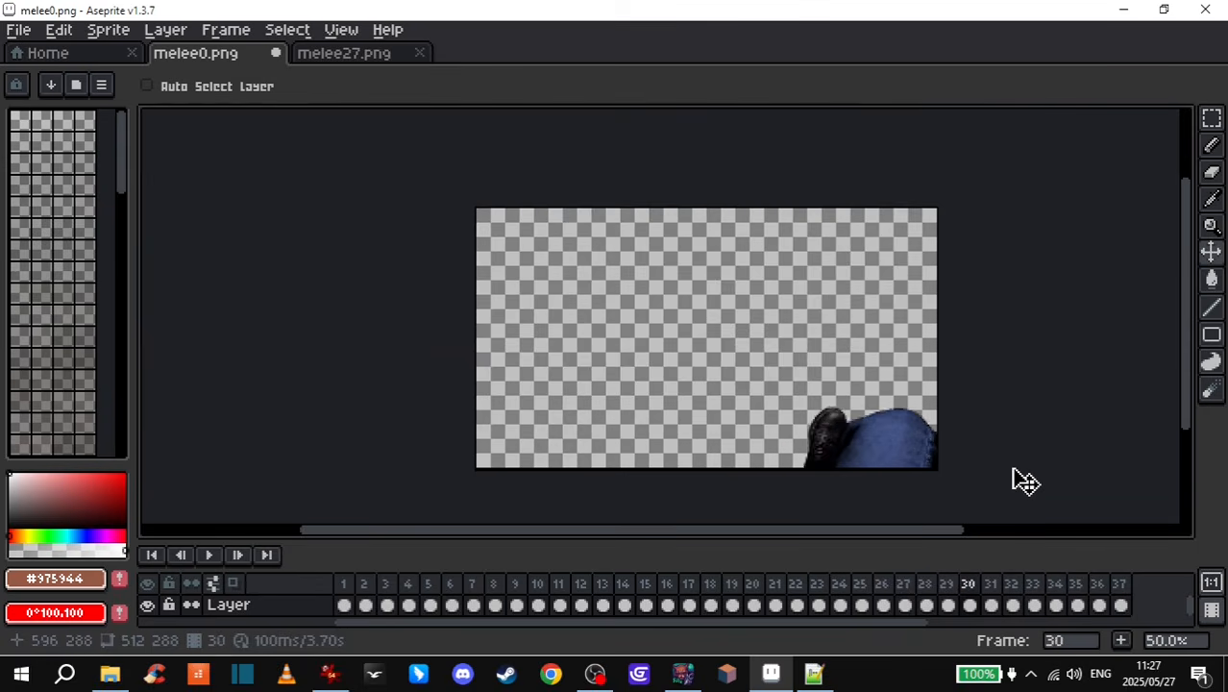
# - Move the leg sprites in frames 28 to 37 sideways to near the canvas centre, at position 204, 125, and check the first kick frames
pyautogui.moveTo(926, 606); pyautogui.dragTo(1124, 613)
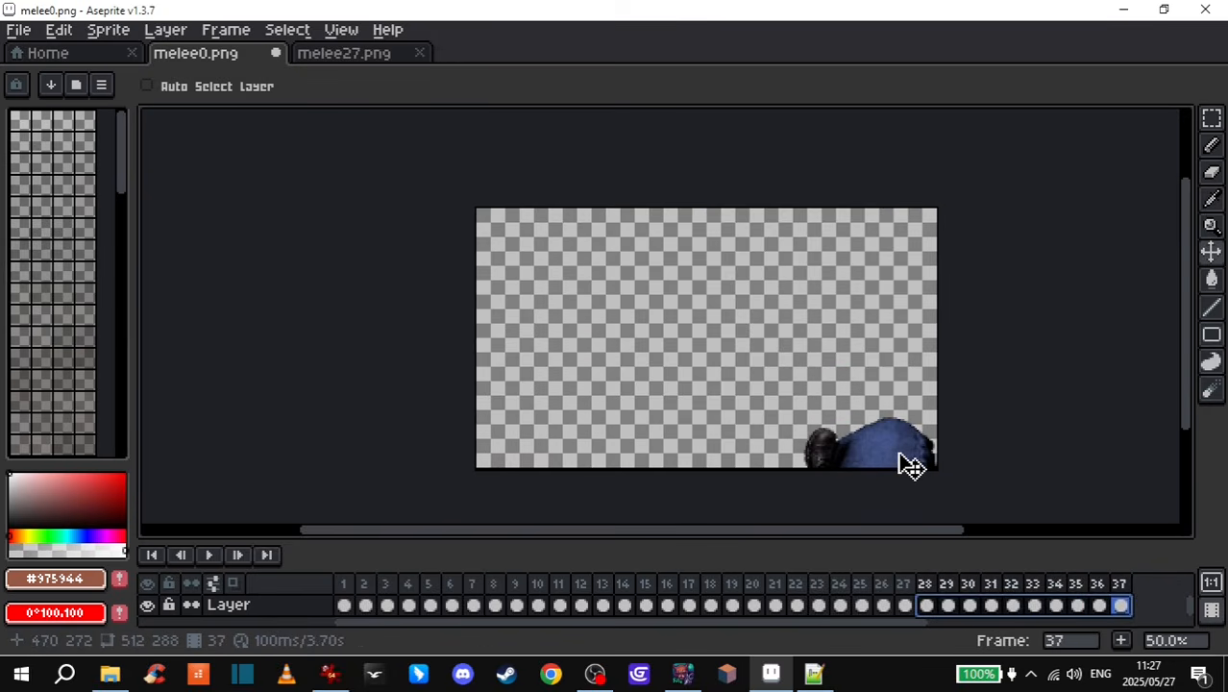
pyautogui.moveTo(911, 465); pyautogui.dragTo(768, 463)
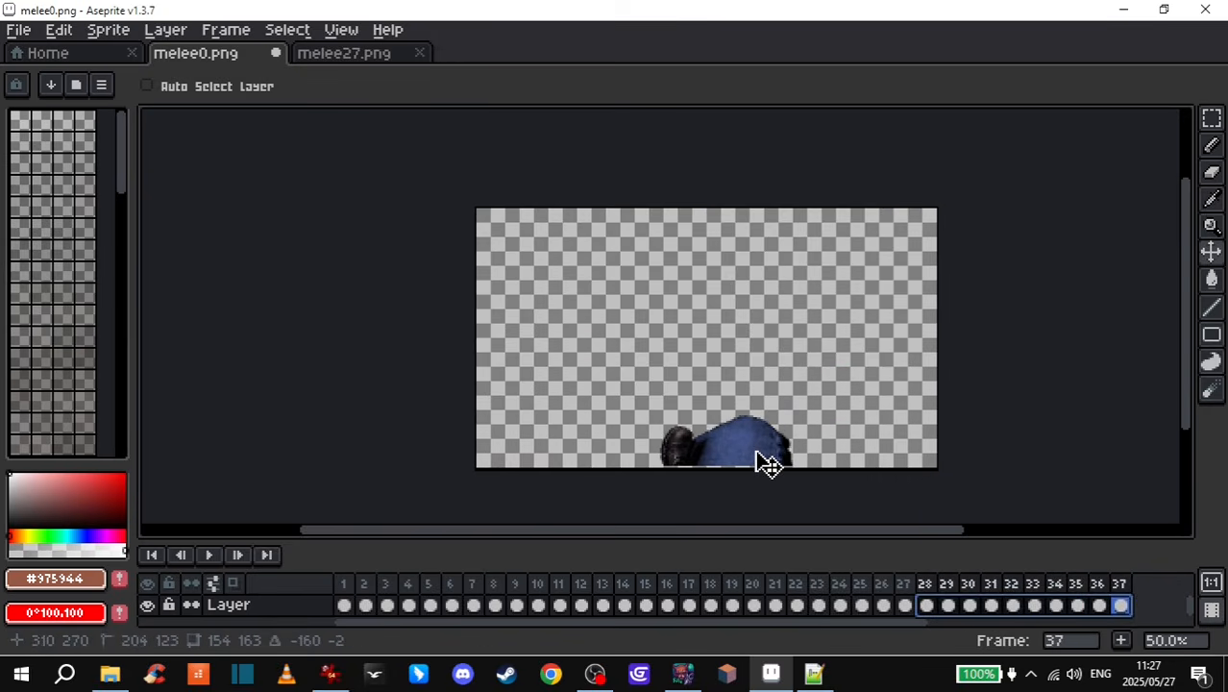
pyautogui.click(926, 605)
pyautogui.press('Right')
pyautogui.press('Right')
pyautogui.press('Right')
pyautogui.press('Right')
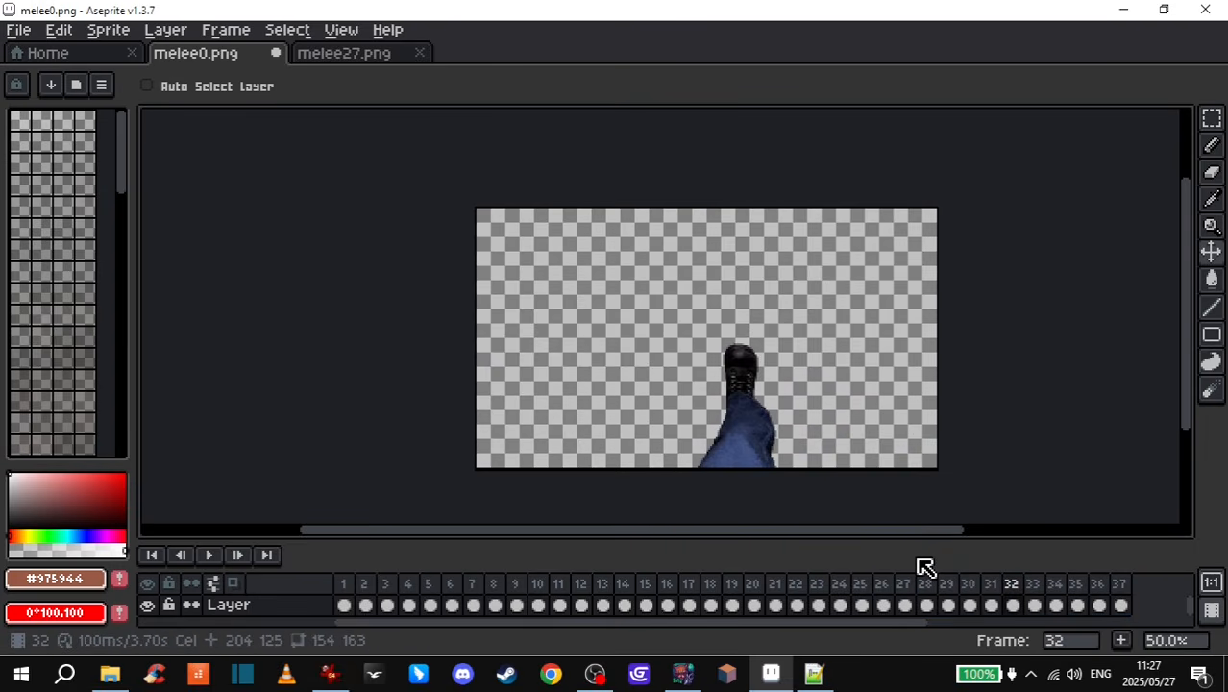
# - Step through the kick frames in both directions to examine how the centred leg animates alongside the fist frames
pyautogui.scroll(1, 787, 439)
pyautogui.press('Right')
pyautogui.press('Right')
pyautogui.press('Right')
pyautogui.press('Right')
pyautogui.press('Right')
pyautogui.press('Right')
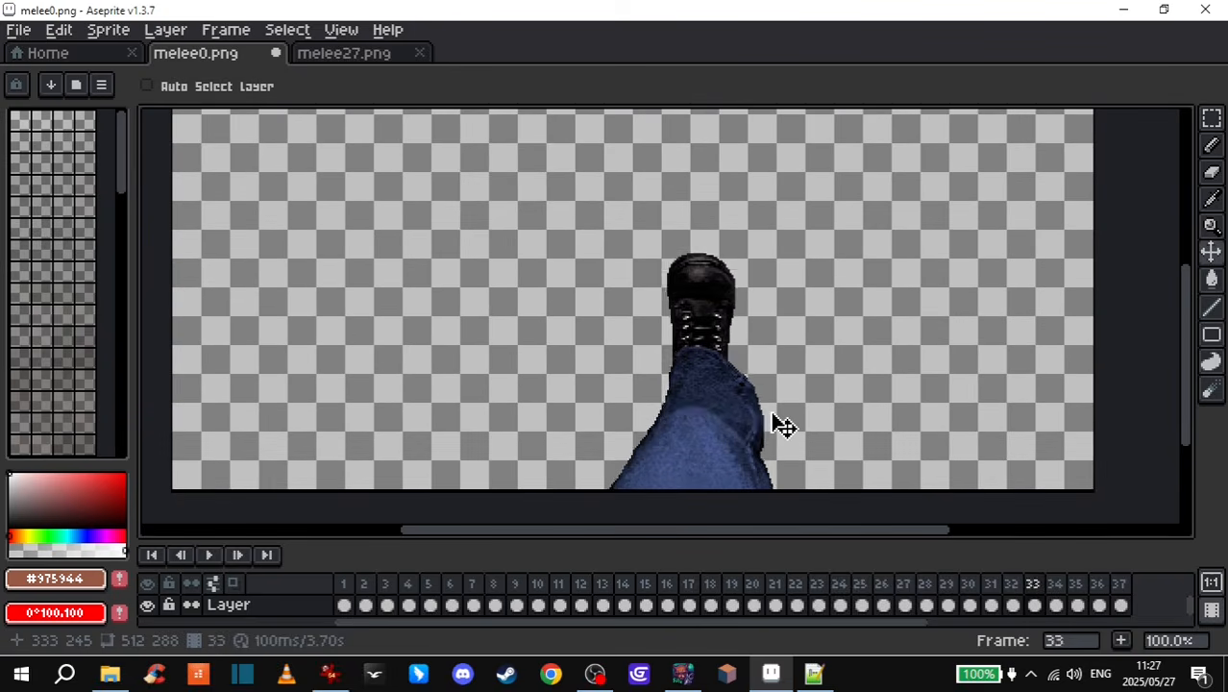
pyautogui.press('Left')
pyautogui.press('Left')
pyautogui.press('Left')
pyautogui.press('Left')
pyautogui.press('Left')
pyautogui.press('Left')
pyautogui.press('Left')
pyautogui.press('Left')
pyautogui.press('Left')
pyautogui.press('Left')
pyautogui.press('Left')
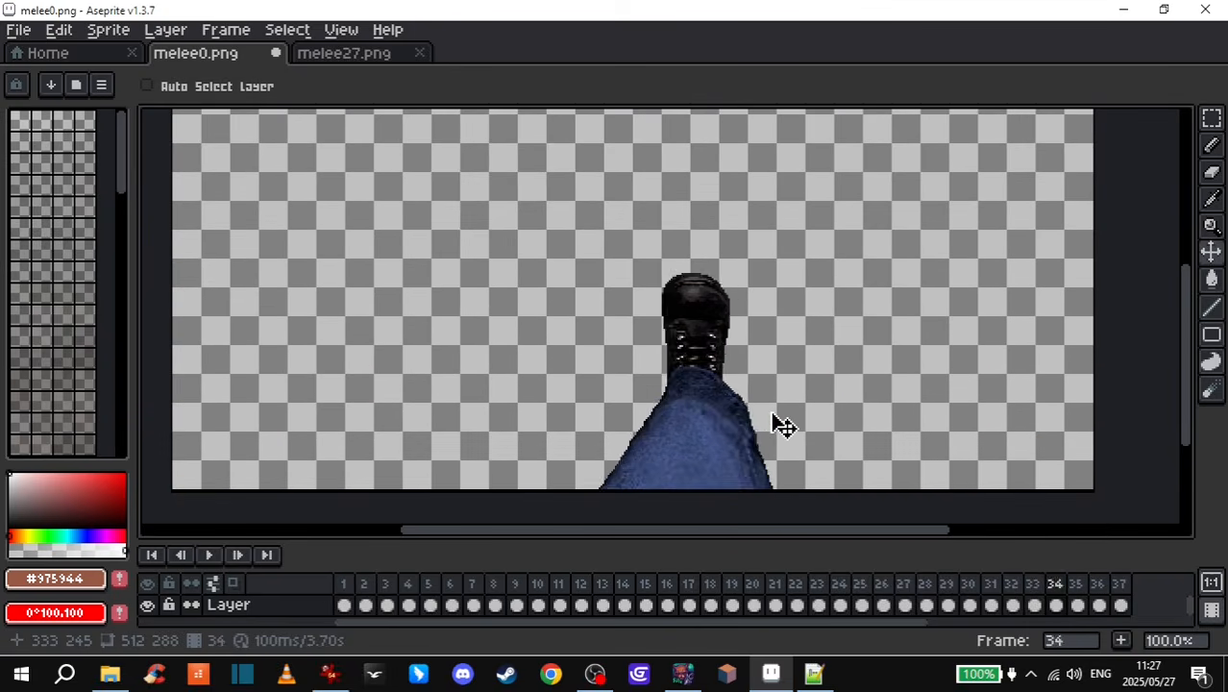
pyautogui.press('Right')
pyautogui.press('Right')
pyautogui.press('Right')
pyautogui.press('Right')
pyautogui.press('Right')
pyautogui.press('Right')
pyautogui.press('Right')
pyautogui.press('Right')
pyautogui.press('Right')
pyautogui.press('Right')
pyautogui.press('Right')
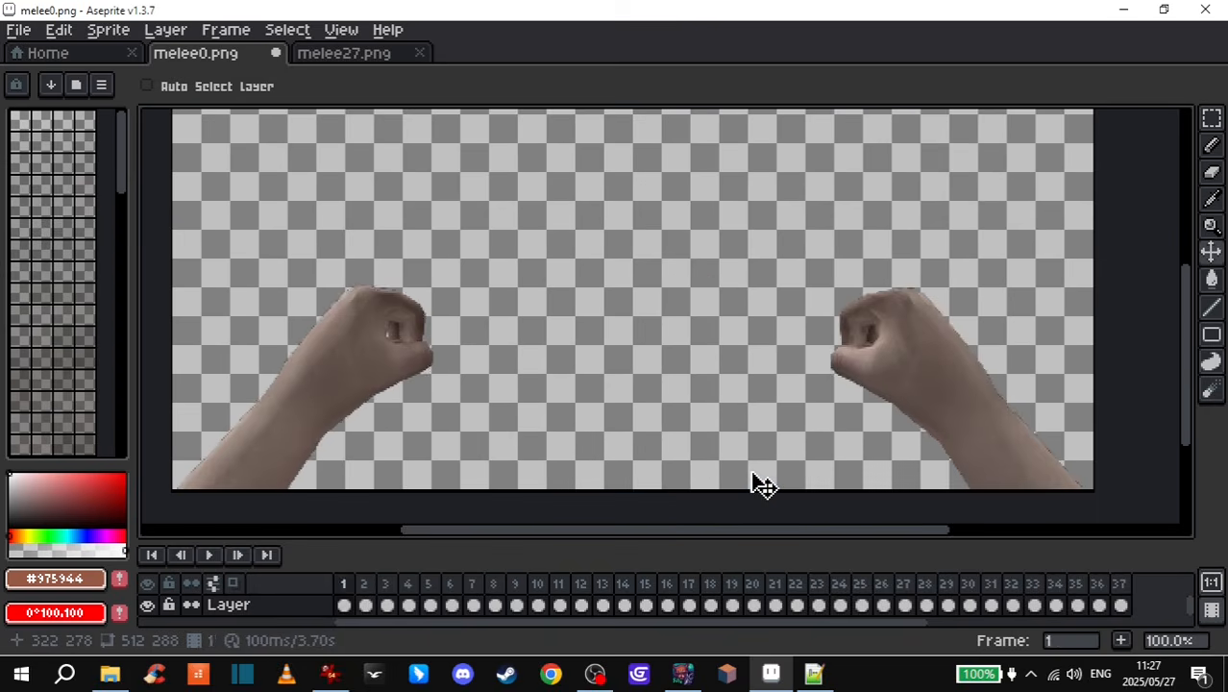
pyautogui.press('-')
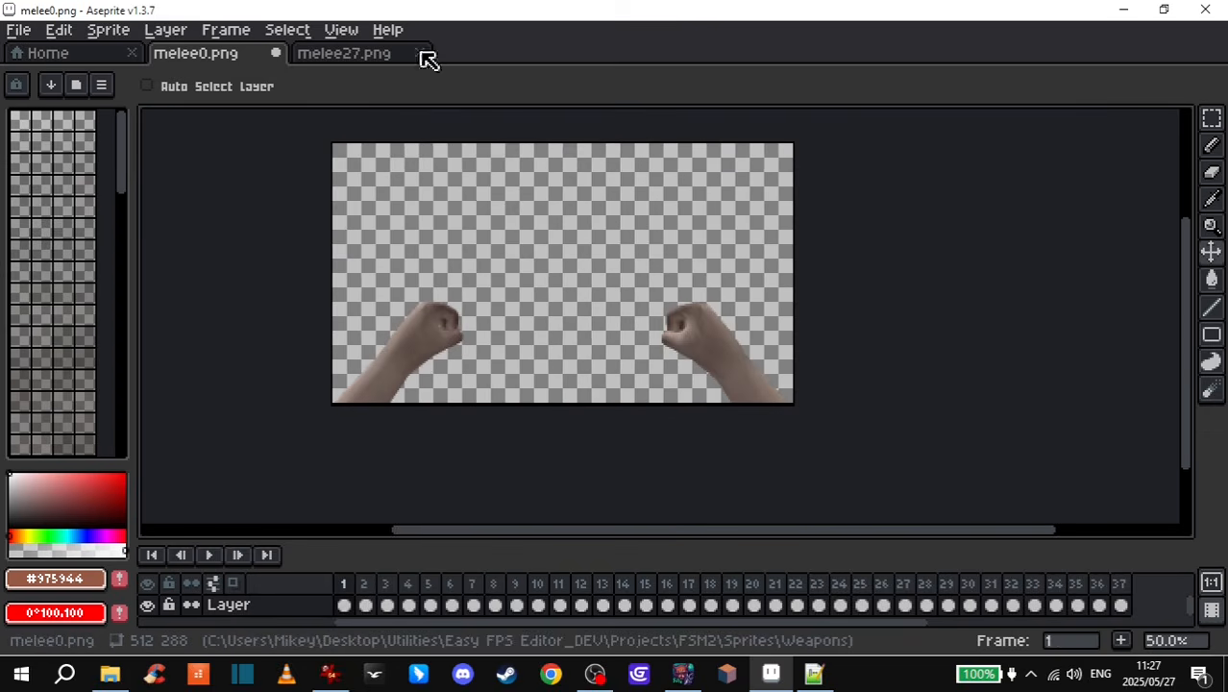
# - Delete the fist frames 1 to 27 and play back the remaining kick animation
pyautogui.moveTo(348, 613)
pyautogui.mouseDown()
pyautogui.moveTo(942, 613)
pyautogui.moveTo(359, 593)
pyautogui.mouseUp()
pyautogui.click(912, 587)
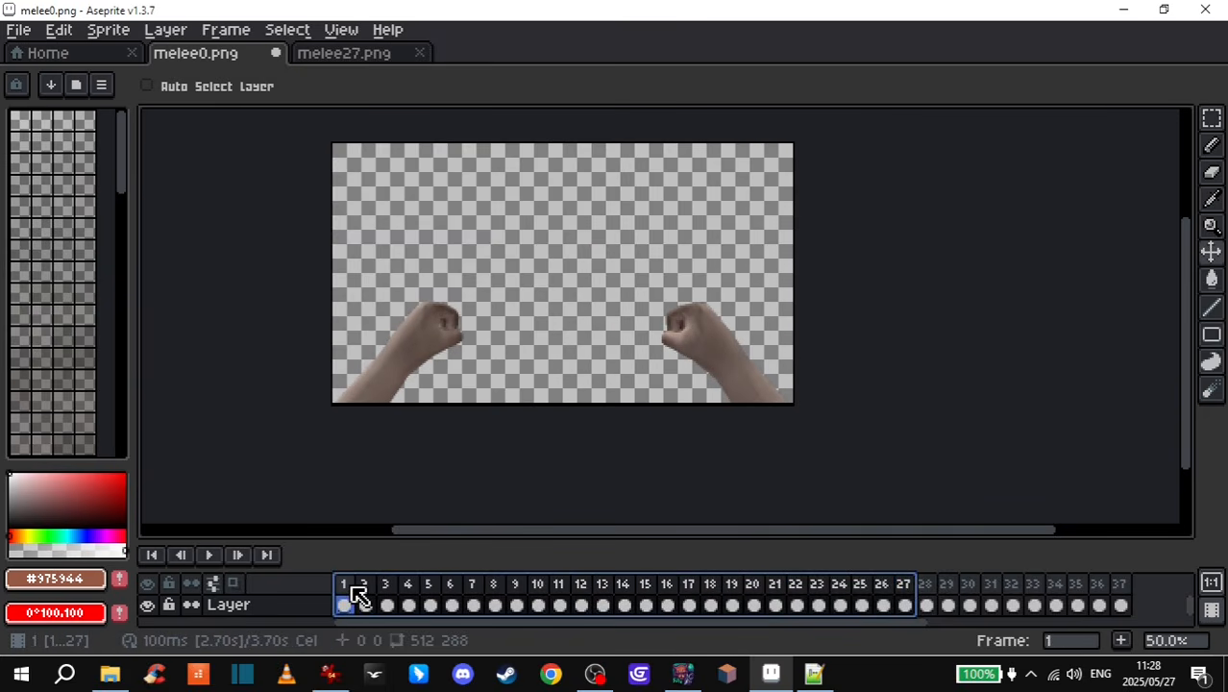
pyautogui.hotkey('alt', 'c')
pyautogui.press('Return')
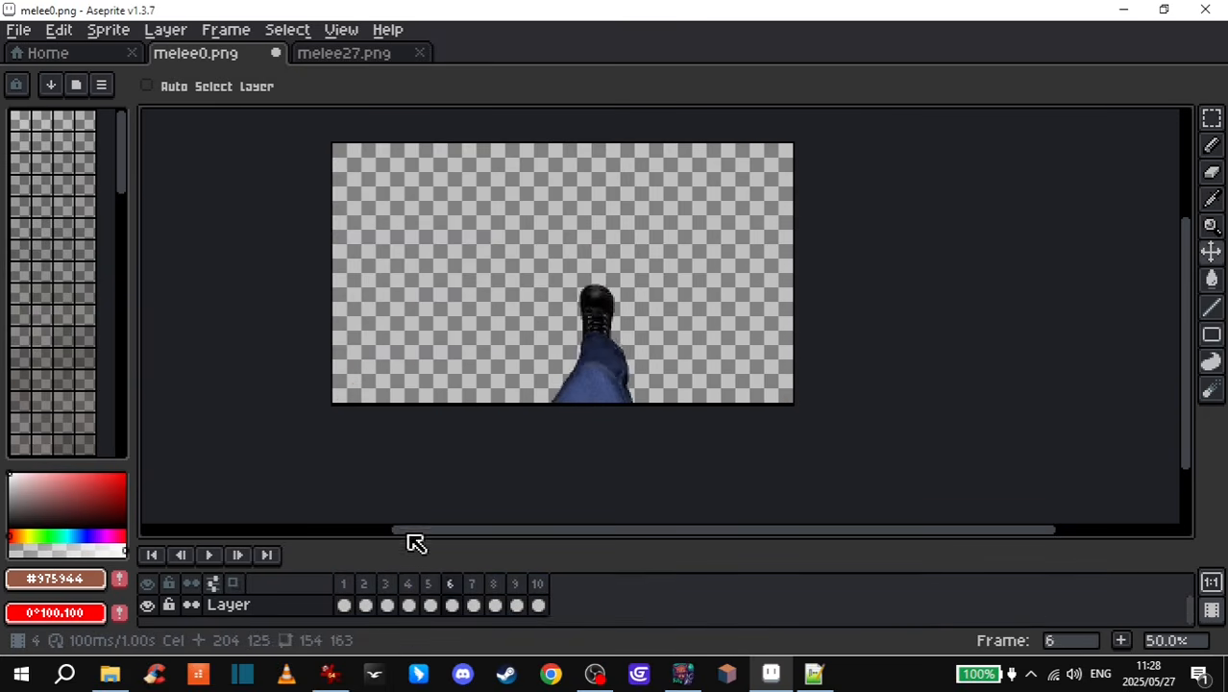
pyautogui.click(25, 30)
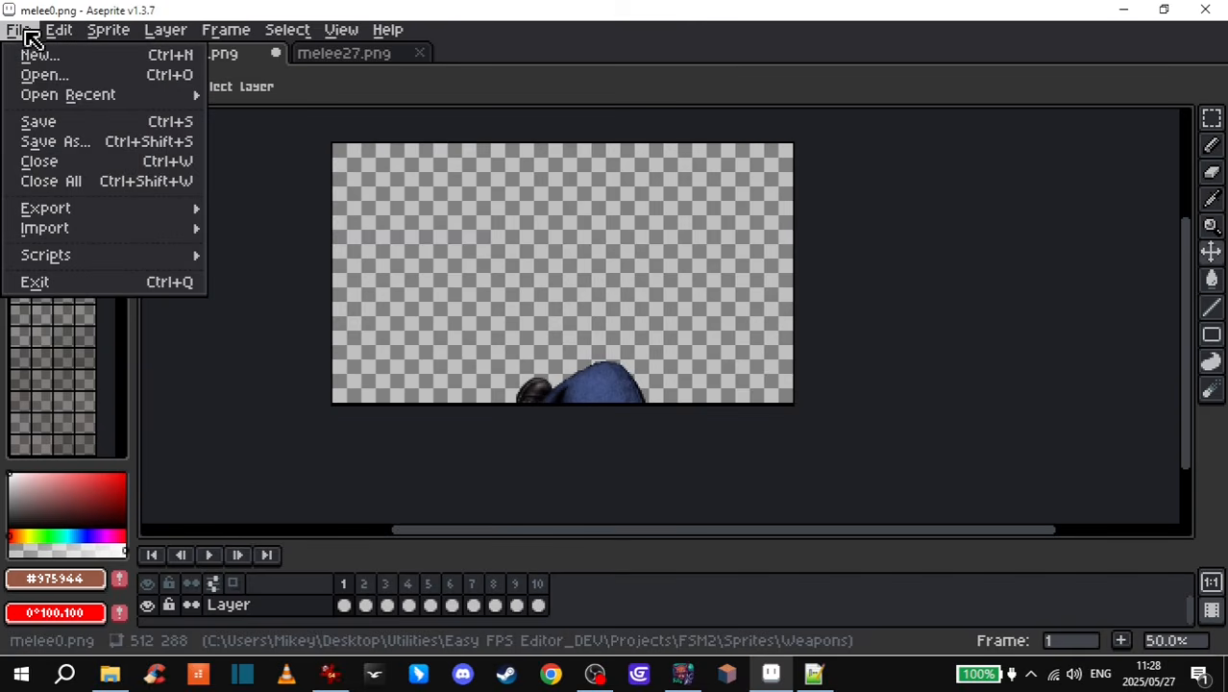
pyautogui.moveTo(113, 217)
pyautogui.click(274, 206)
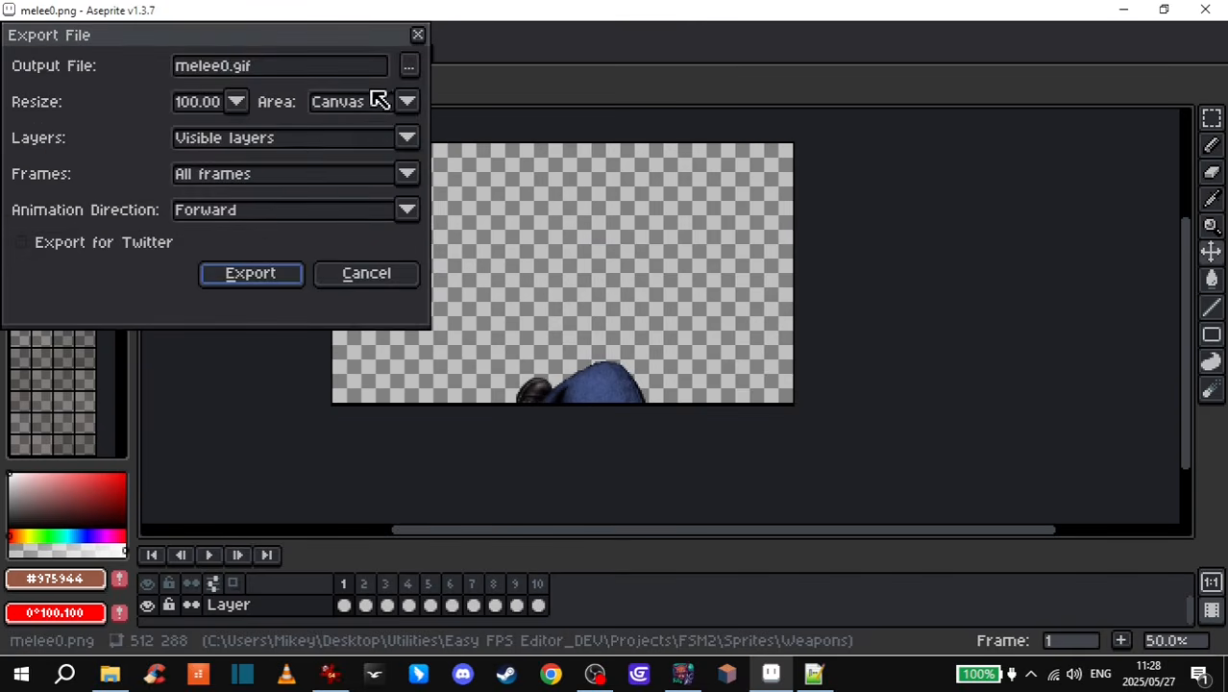
pyautogui.click(411, 66)
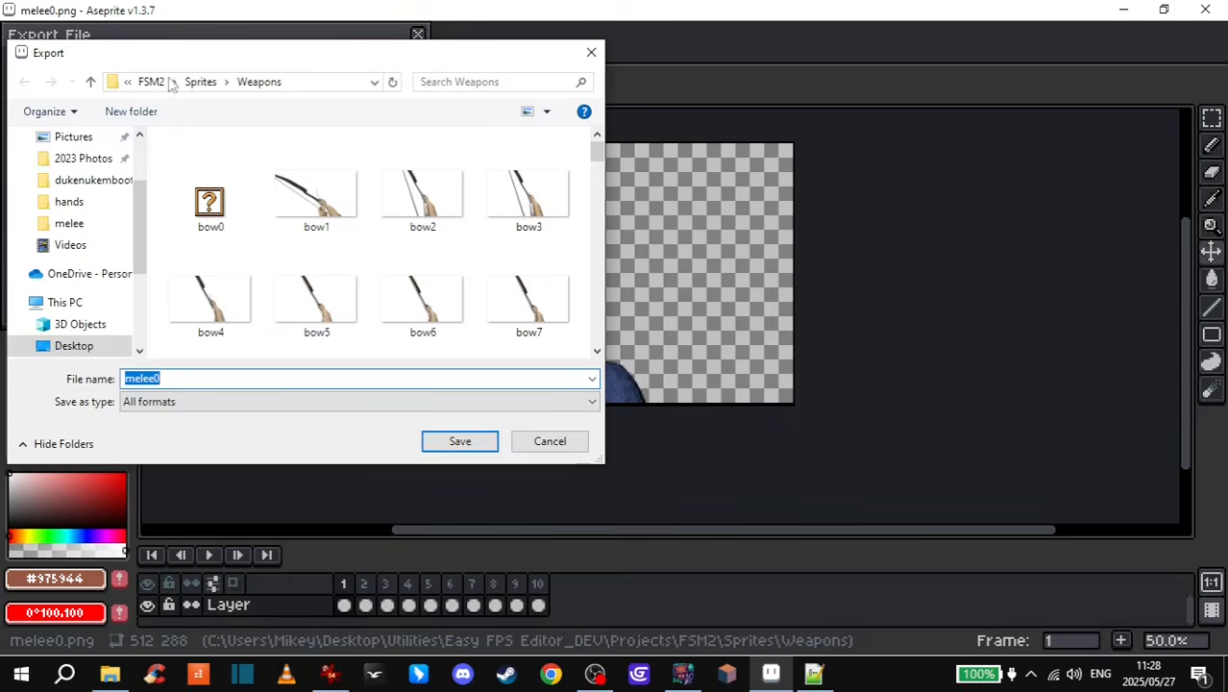
pyautogui.click(109, 675)
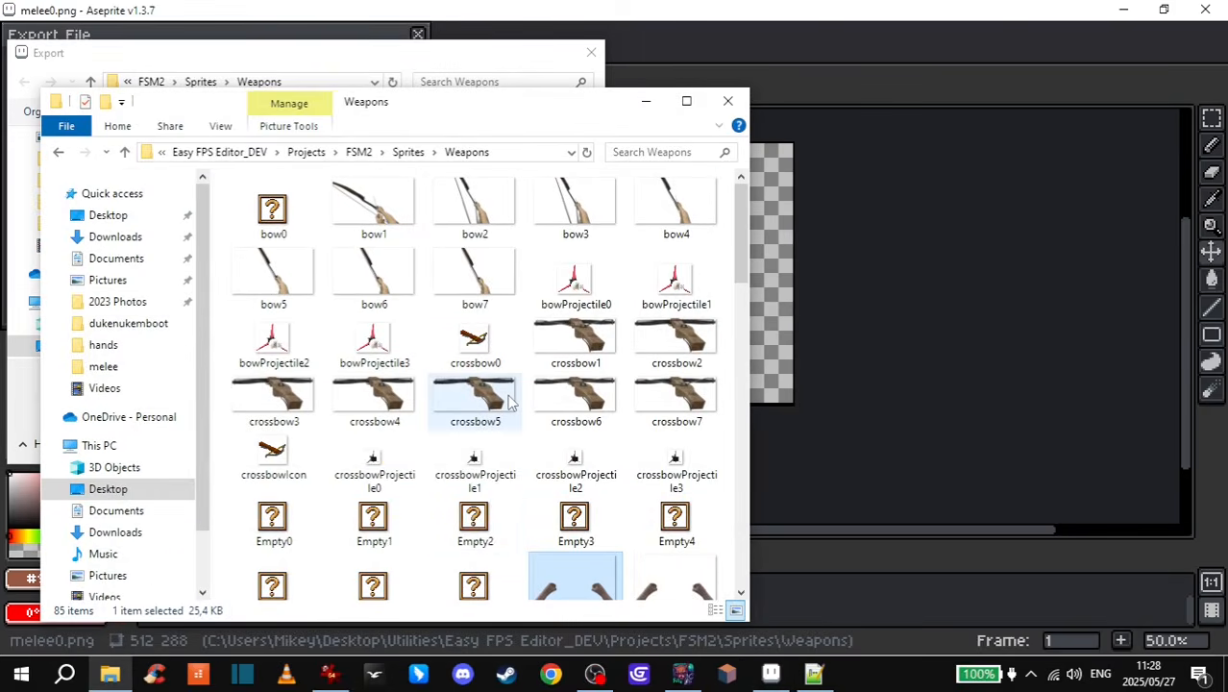
pyautogui.scroll(-4, 527, 405)
pyautogui.scroll(-5, 538, 394)
pyautogui.scroll(2, 571, 383)
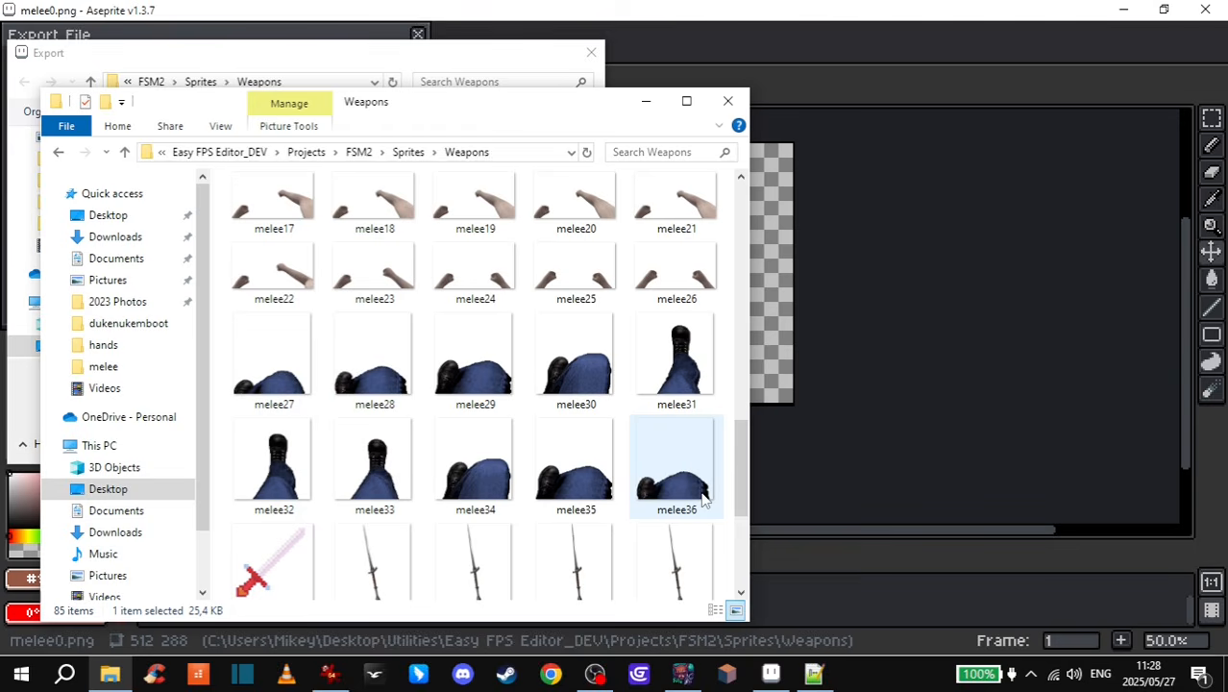
pyautogui.click(648, 109)
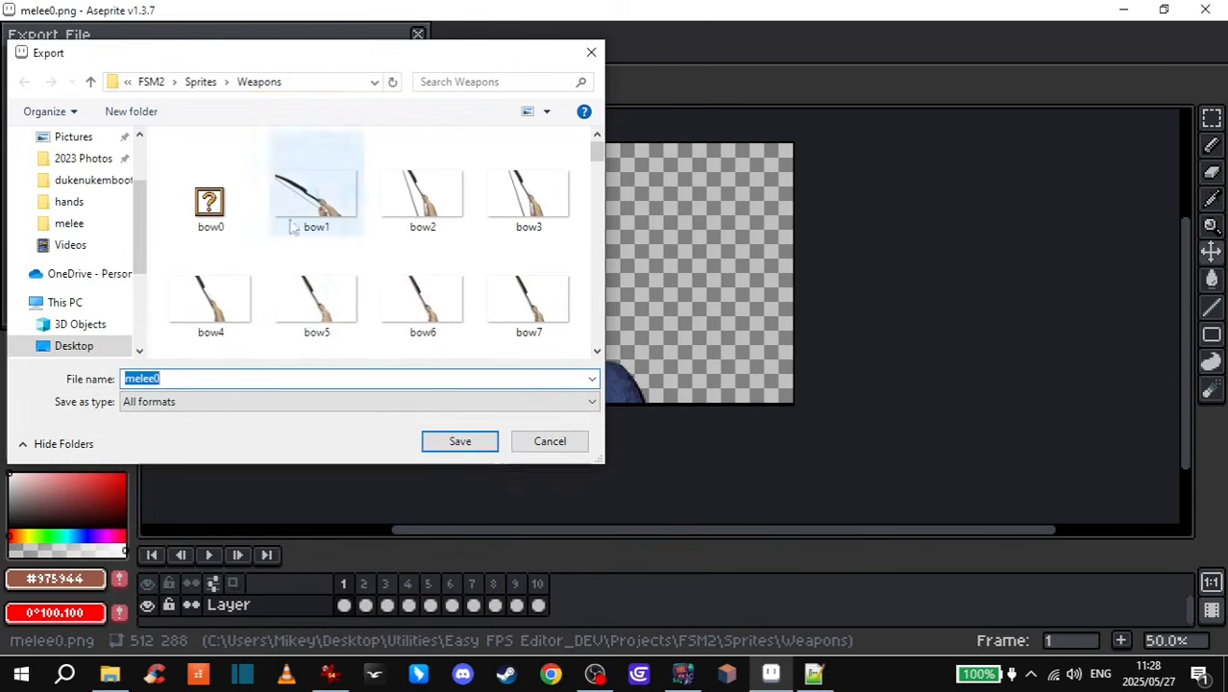
pyautogui.press('BackSpace')
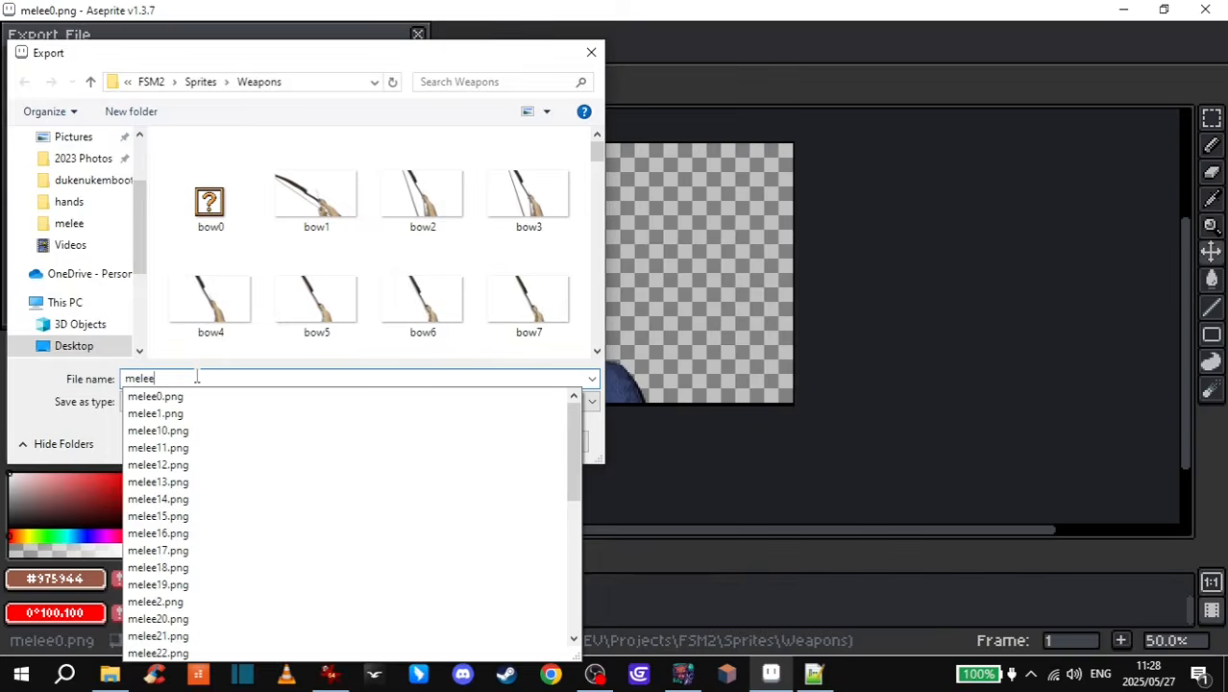
pyautogui.write('27')
pyautogui.moveTo(593, 154); pyautogui.dragTo(593, 298)
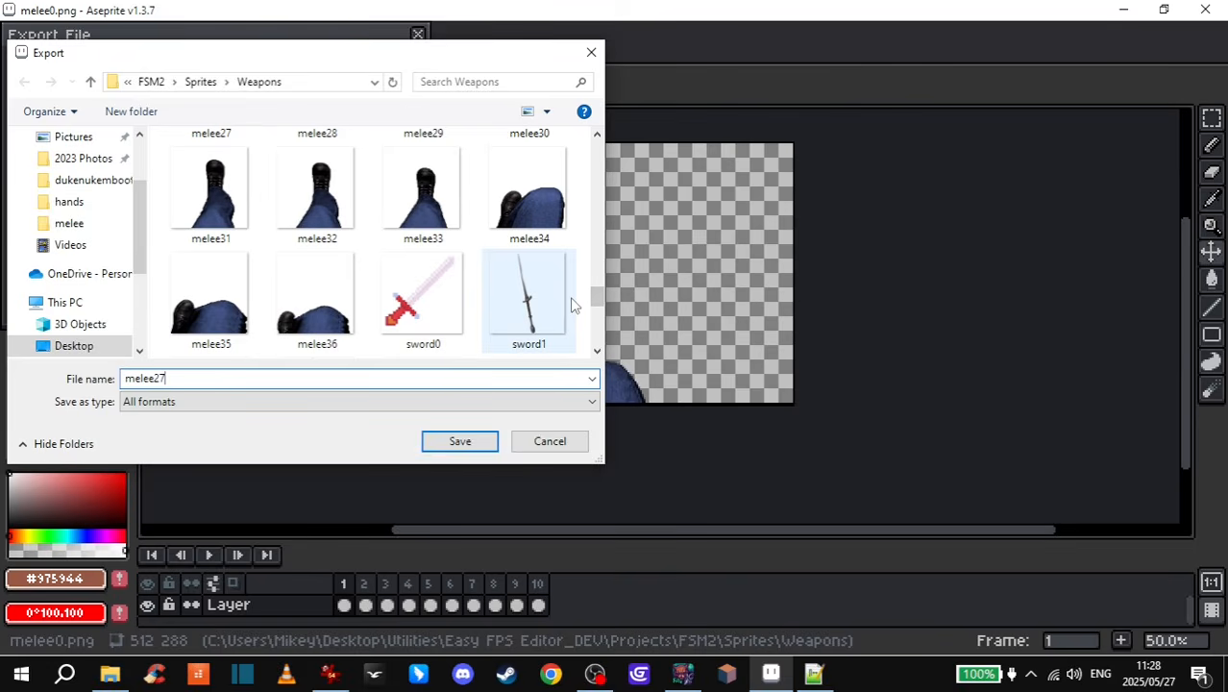
pyautogui.click(548, 444)
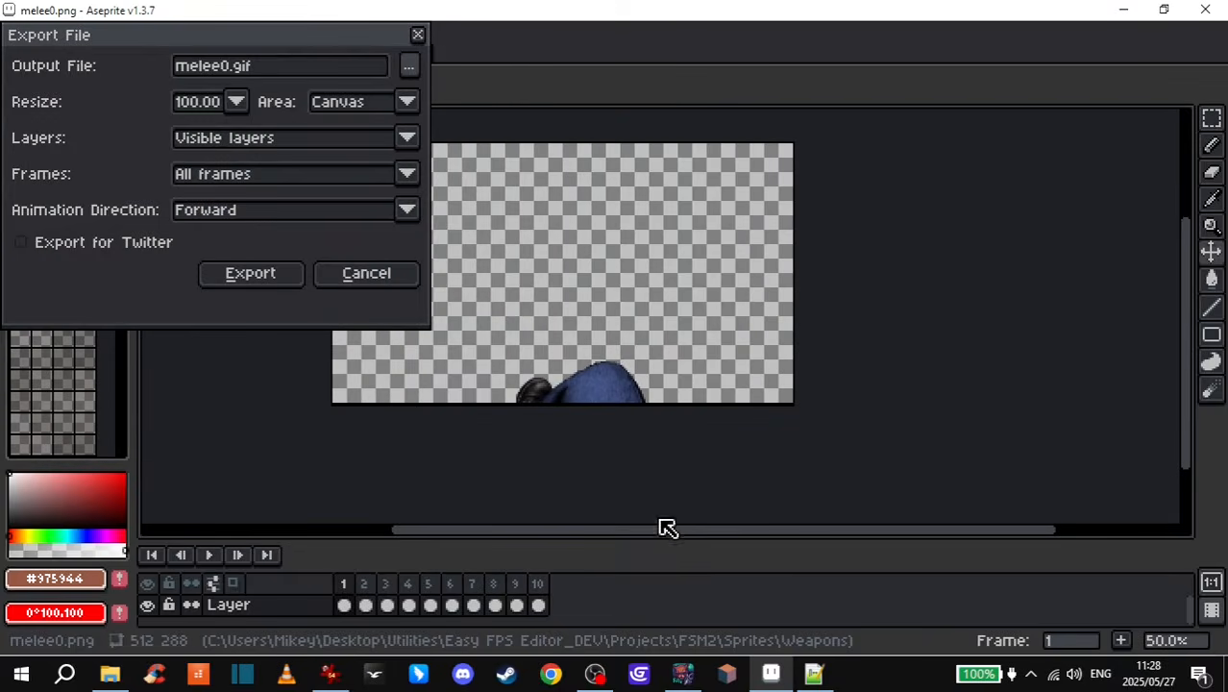
pyautogui.click(366, 273)
# - Switch to EasyFPSEditor and close it
pyautogui.click(683, 674)
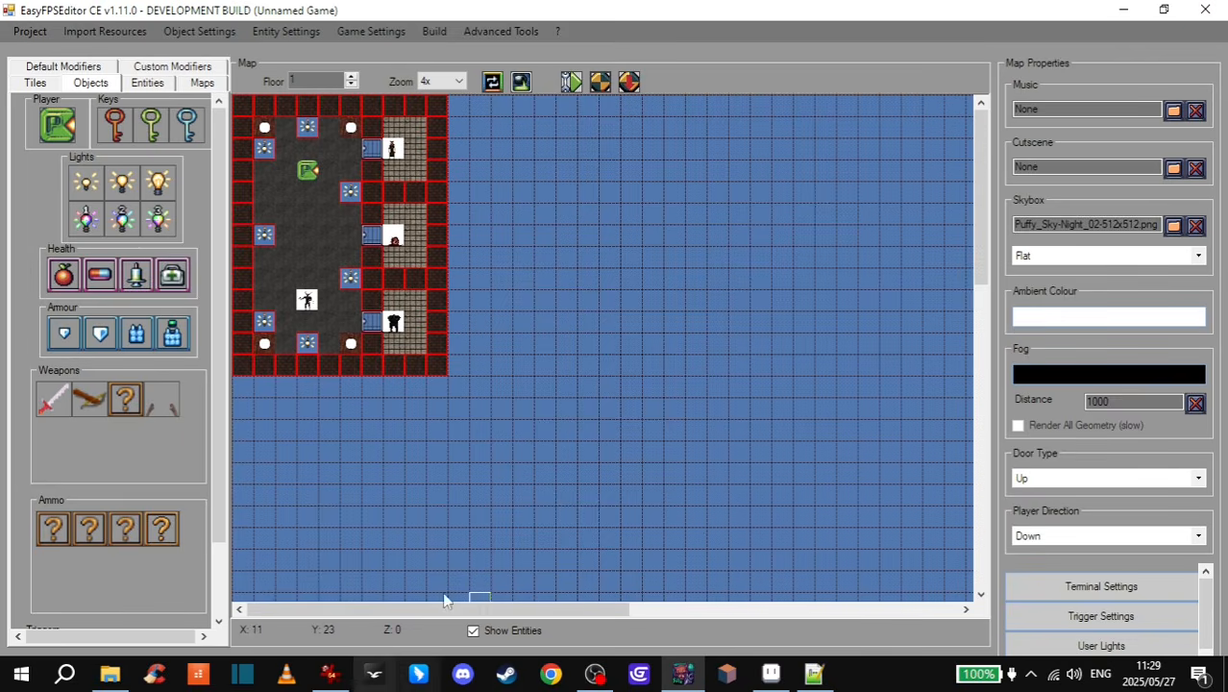
pyautogui.click(1205, 10)
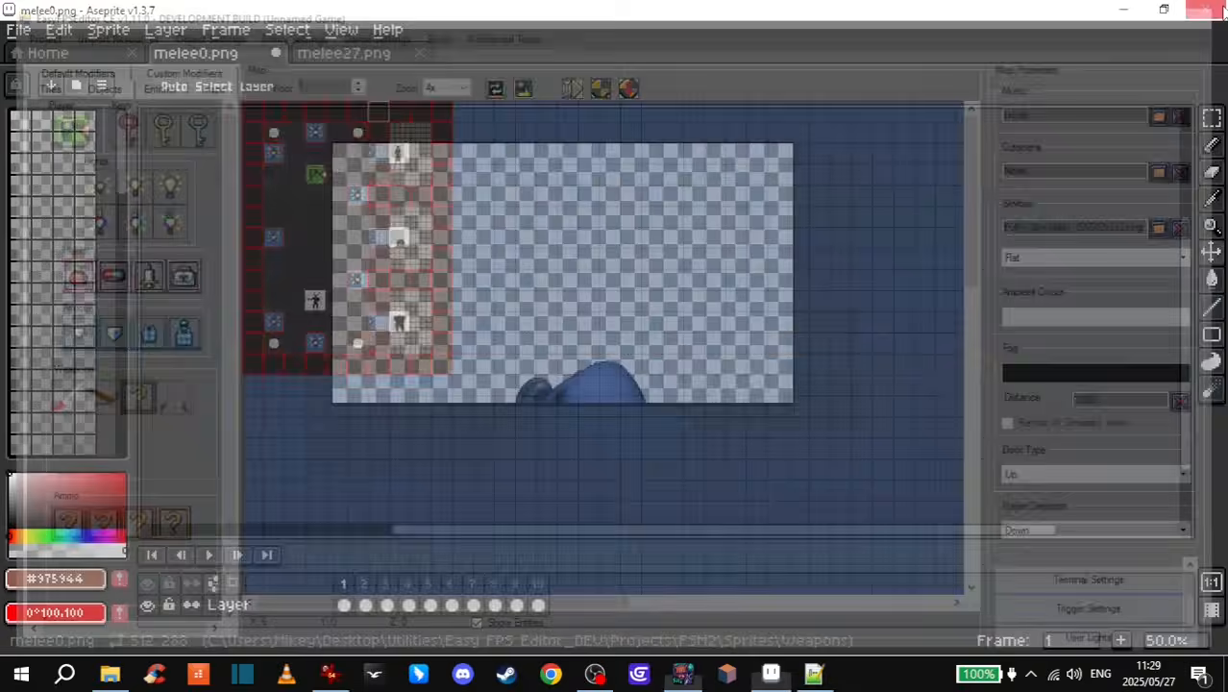
# - Switch to File Explorer and delete the old kick sprites melee27 to melee36 from the project's Weapons sprite folder
pyautogui.moveTo(557, 282); pyautogui.dragTo(601, 309)
pyautogui.click(111, 675)
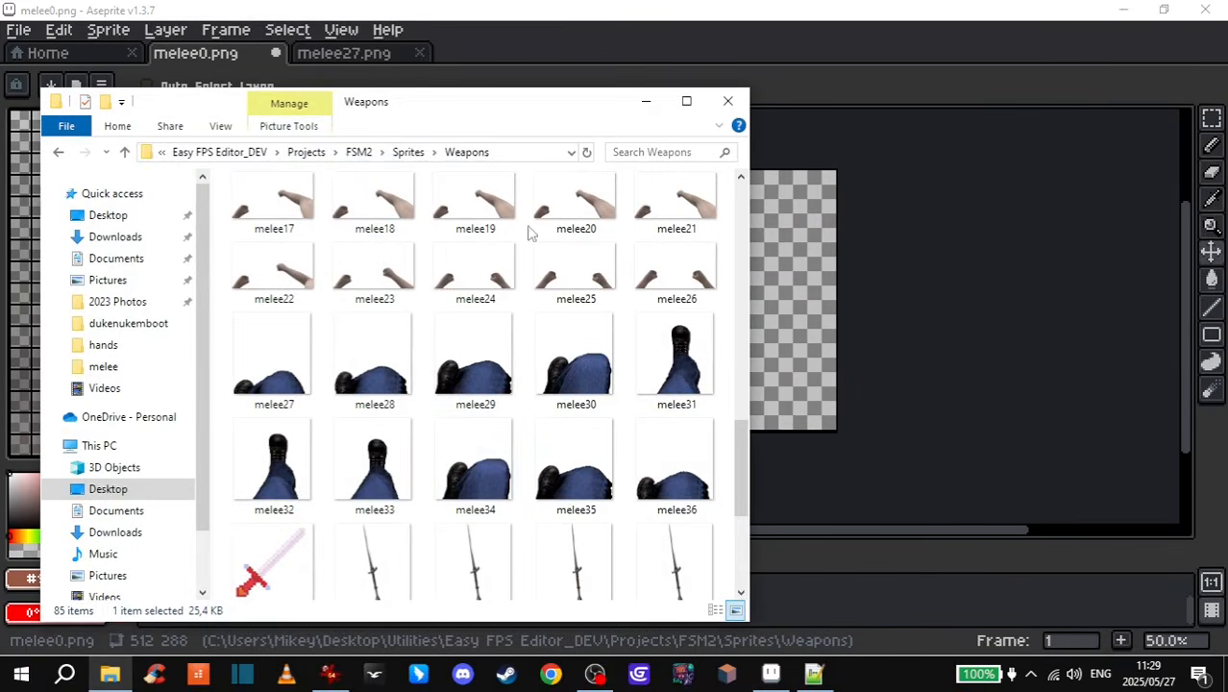
pyautogui.click(274, 375)
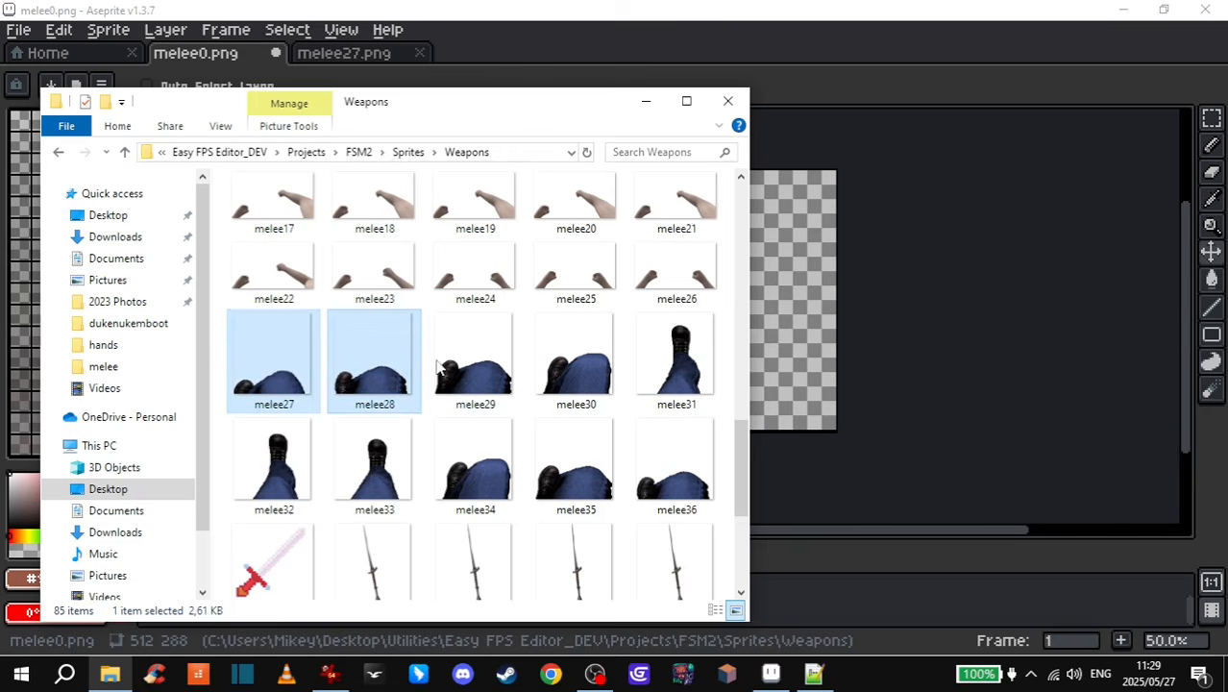
pyautogui.keyDown('ctrl'); pyautogui.click(471, 360); pyautogui.keyUp('ctrl')
pyautogui.keyDown('ctrl'); pyautogui.click(576, 373); pyautogui.keyUp('ctrl')
pyautogui.keyDown('ctrl'); pyautogui.click(672, 365); pyautogui.keyUp('ctrl')
pyautogui.keyDown('ctrl'); pyautogui.click(666, 445); pyautogui.keyUp('ctrl')
pyautogui.keyDown('ctrl'); pyautogui.click(576, 466); pyautogui.keyUp('ctrl')
pyautogui.keyDown('ctrl'); pyautogui.click(445, 478); pyautogui.keyUp('ctrl')
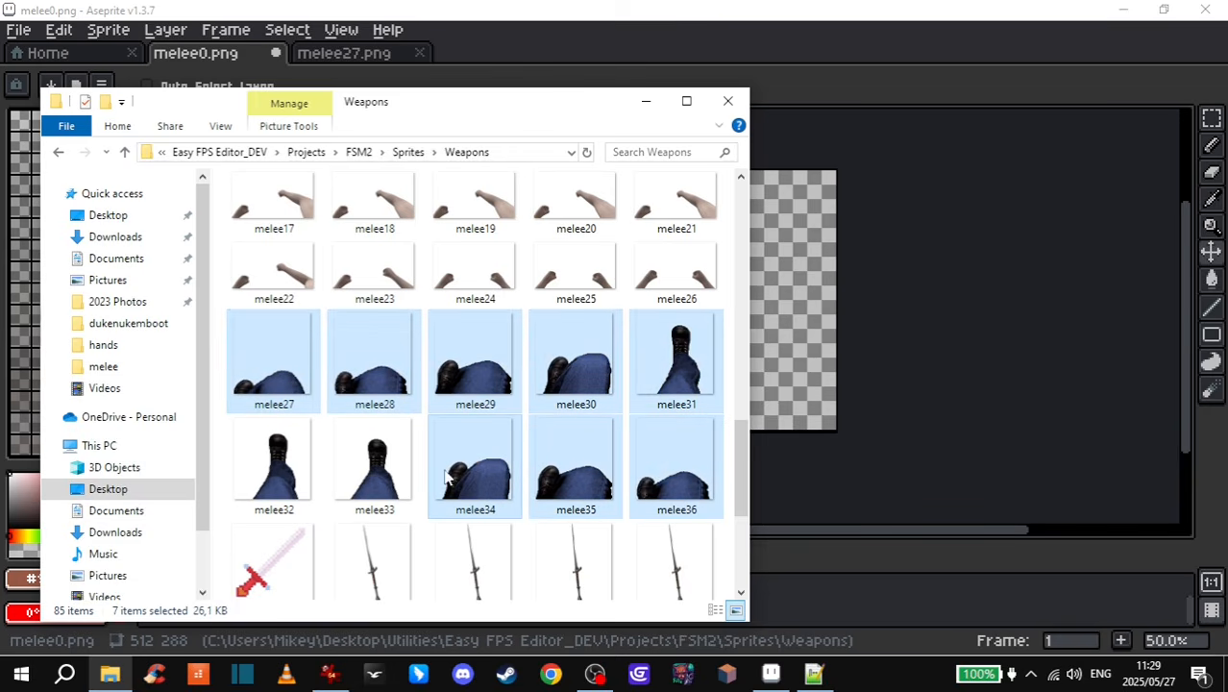
pyautogui.keyDown('ctrl'); pyautogui.click(374, 463); pyautogui.keyUp('ctrl')
pyautogui.keyDown('ctrl'); pyautogui.click(308, 457); pyautogui.keyUp('ctrl')
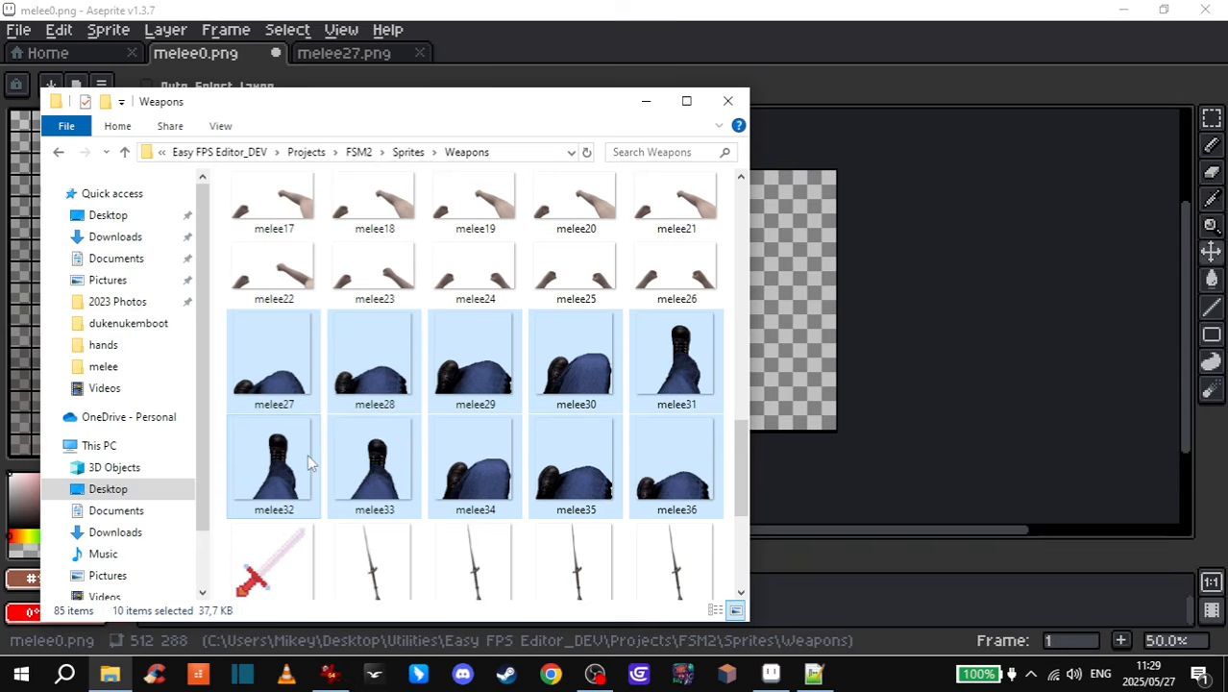
pyautogui.press('Delete')
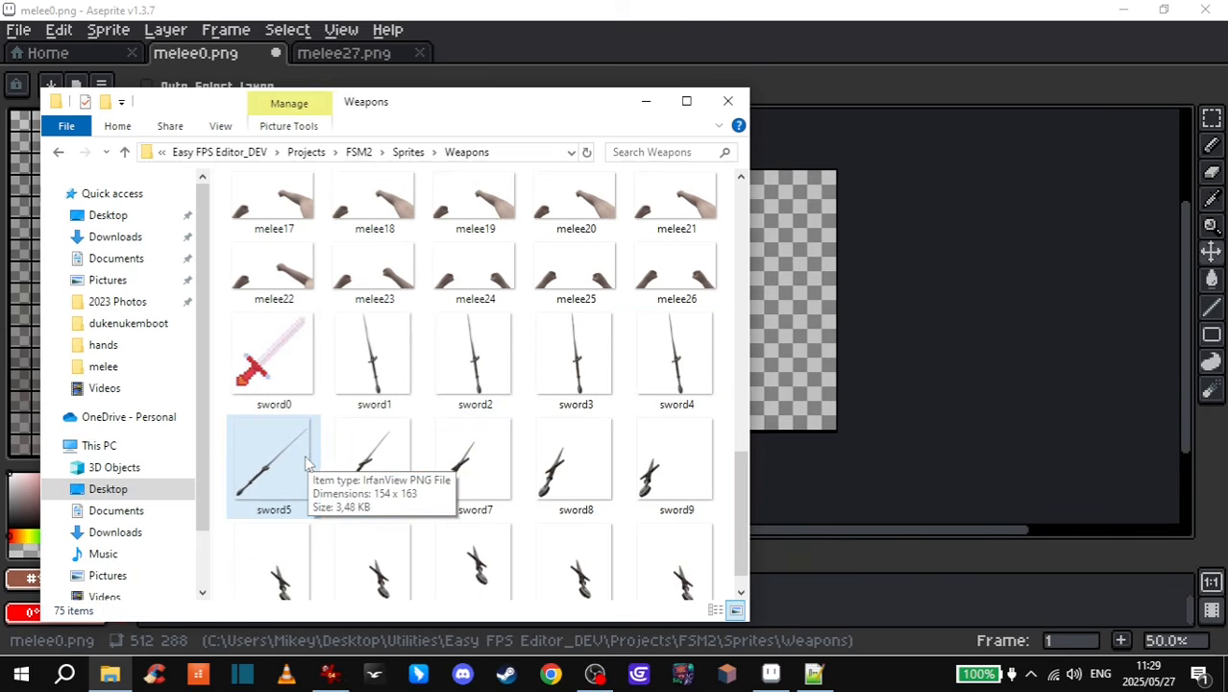
# - Return to Aseprite and begin exporting the kick animation to the Weapons folder under the file name melee27
pyautogui.click(598, 29)
pyautogui.click(18, 30)
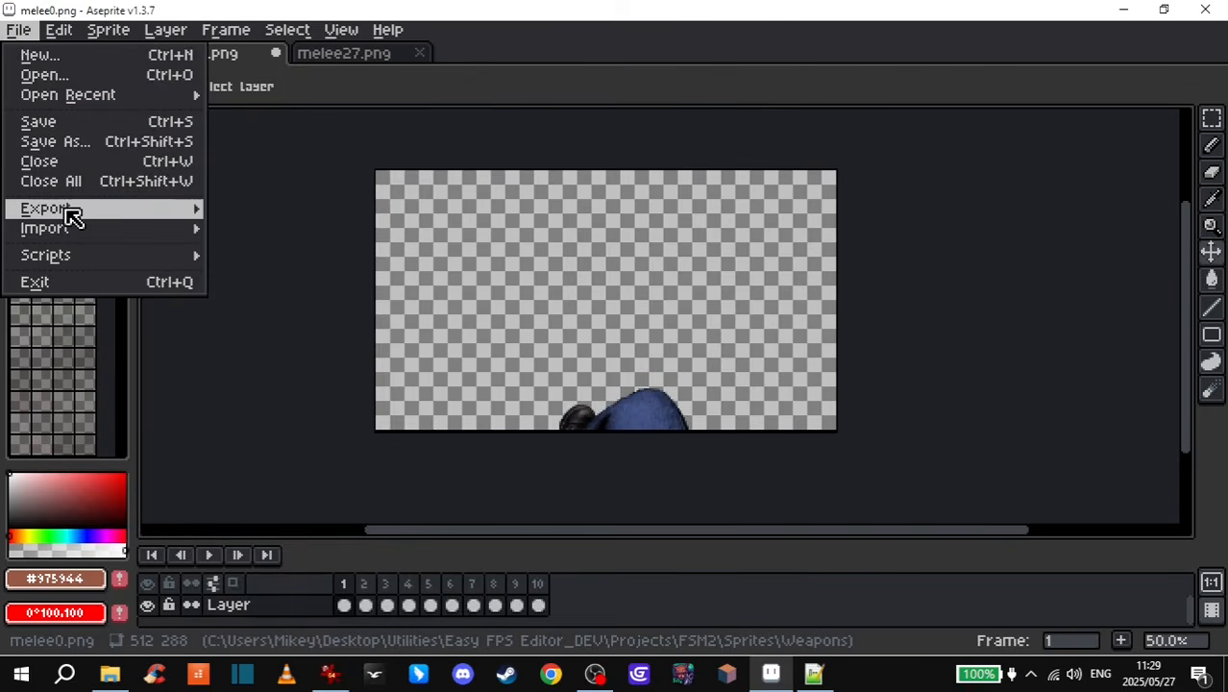
pyautogui.moveTo(73, 208)
pyautogui.click(240, 207)
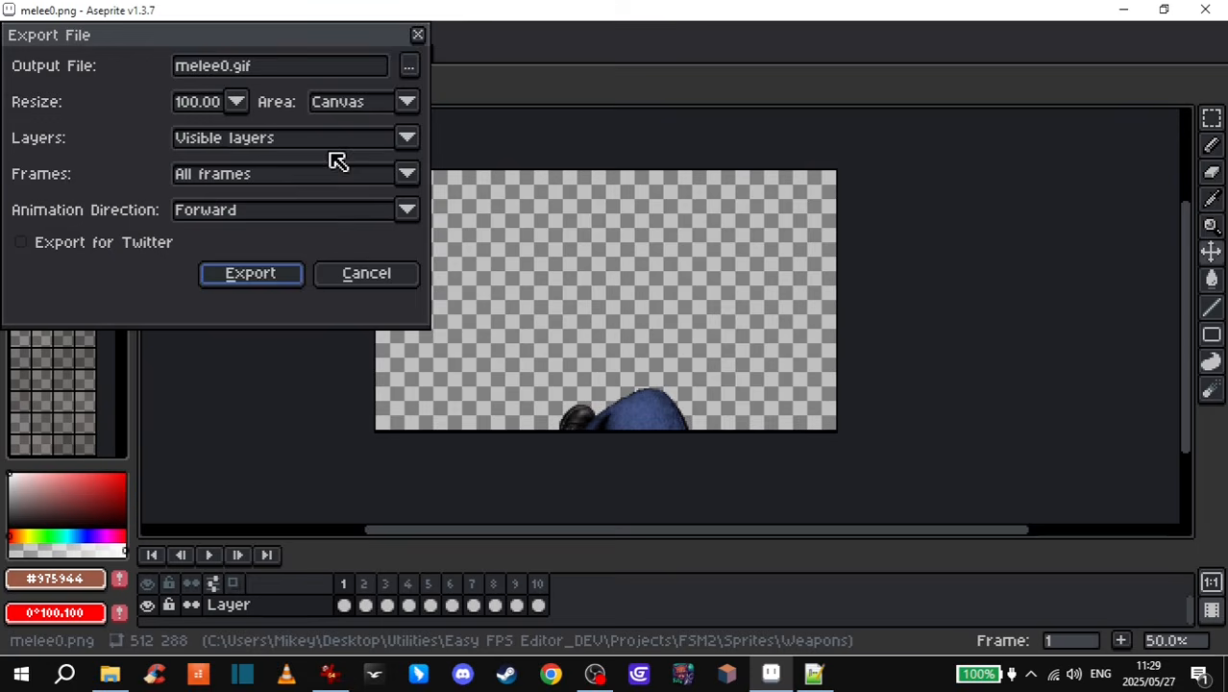
pyautogui.click(410, 65)
pyautogui.moveTo(596, 153); pyautogui.dragTo(572, 303)
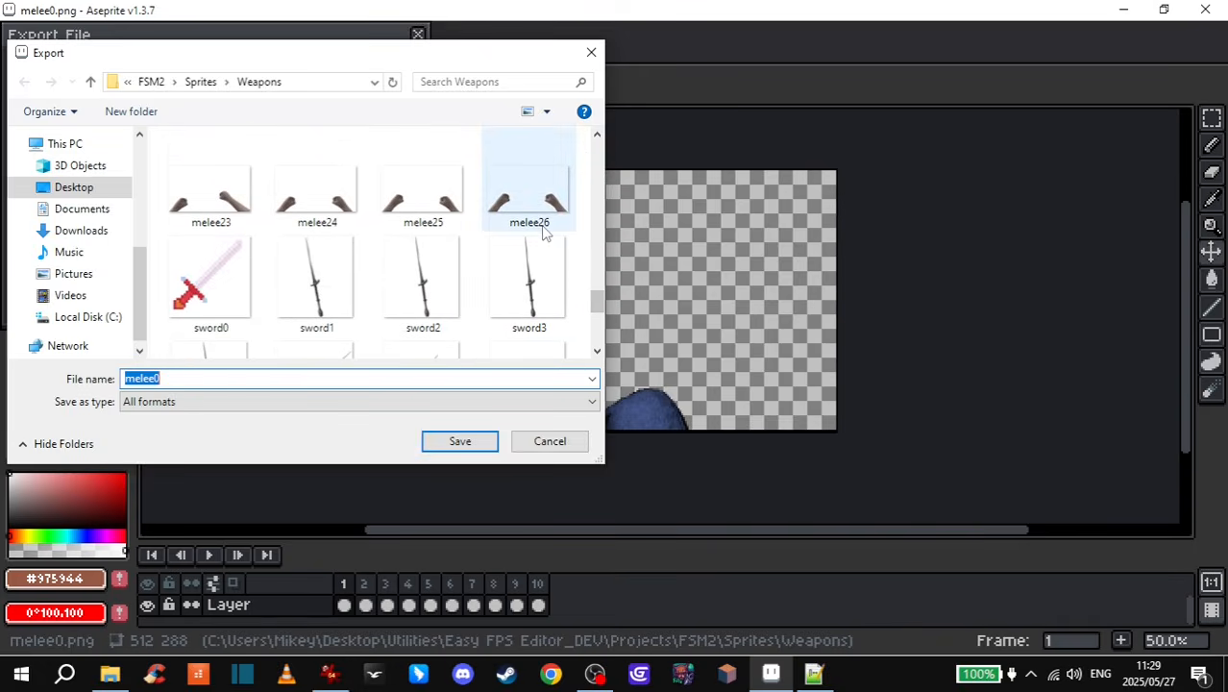
pyautogui.press('BackSpace')
pyautogui.write('27')
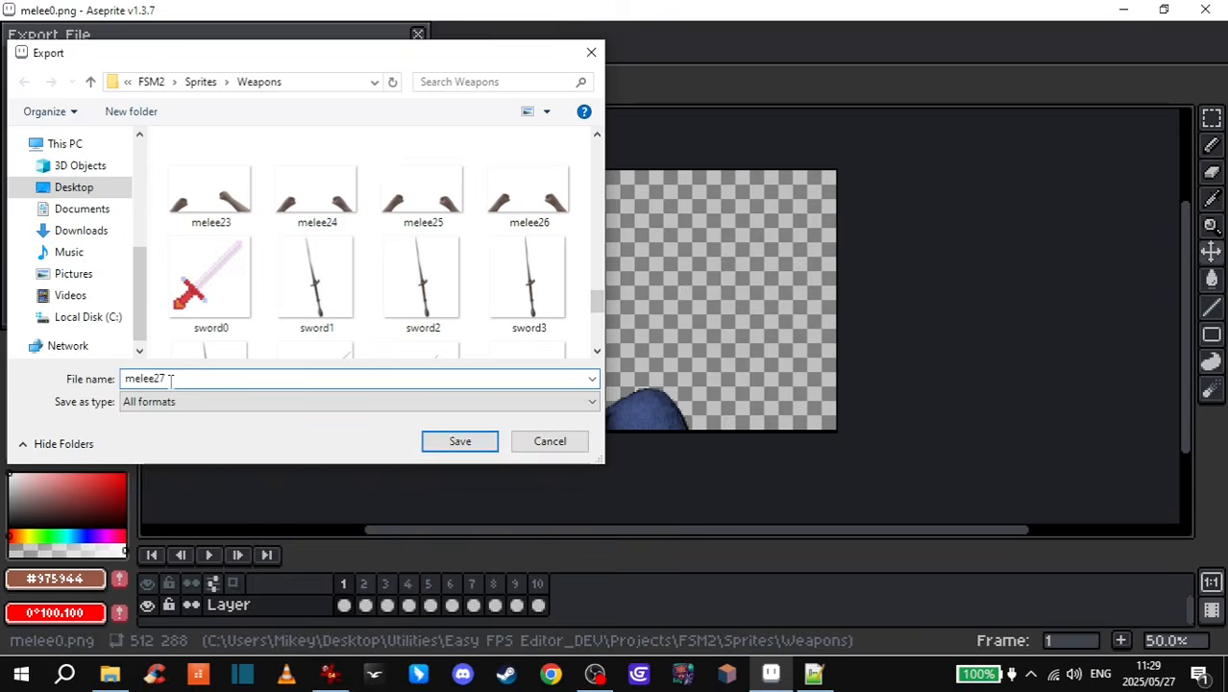
# - Set the export format to PNG and export all frames as separate numbered files starting at melee27.png
pyautogui.click(192, 401)
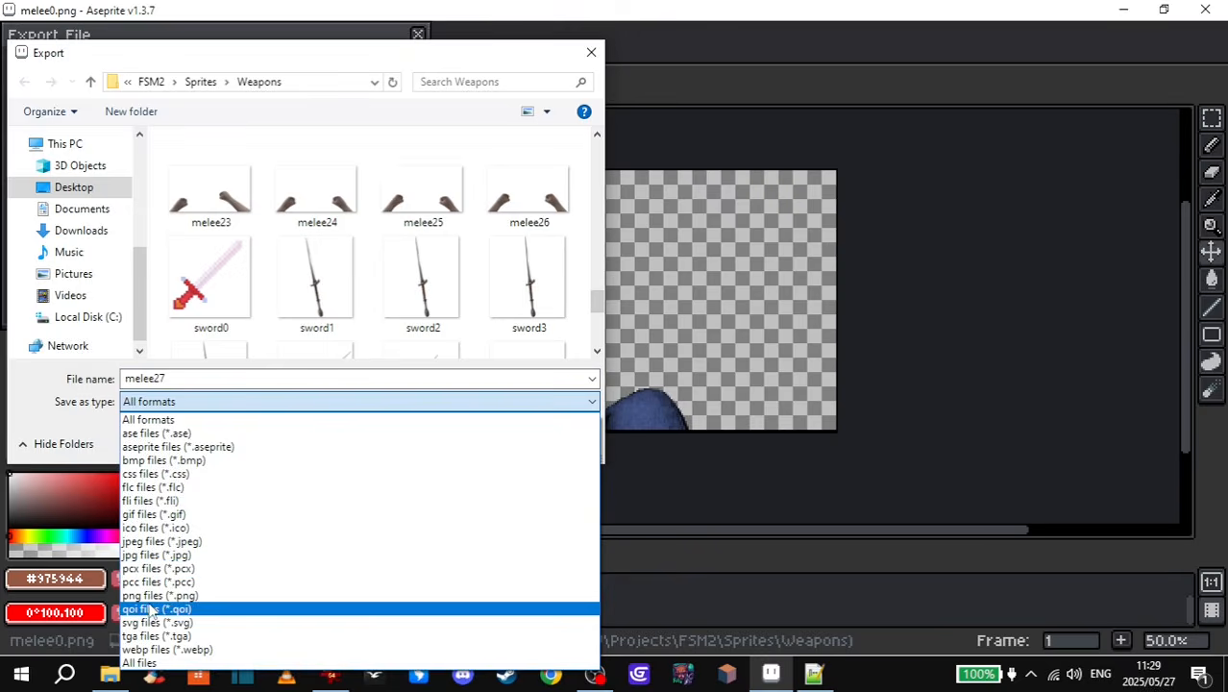
pyautogui.click(313, 586)
pyautogui.click(458, 447)
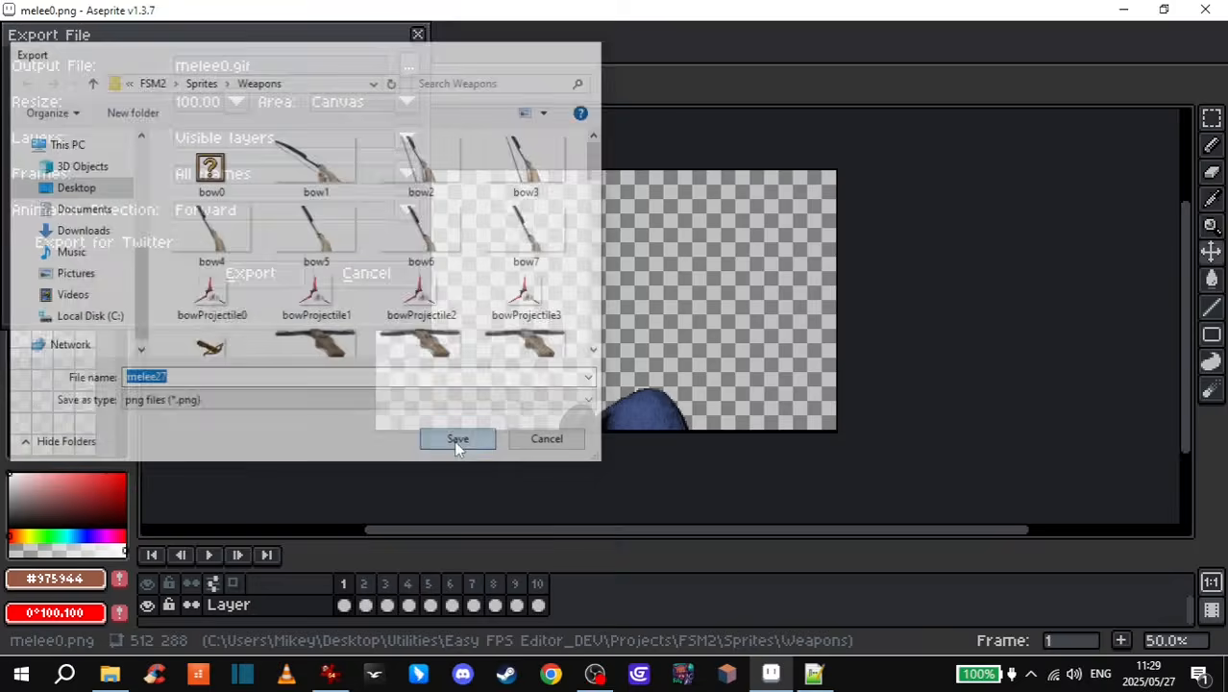
pyautogui.click(252, 275)
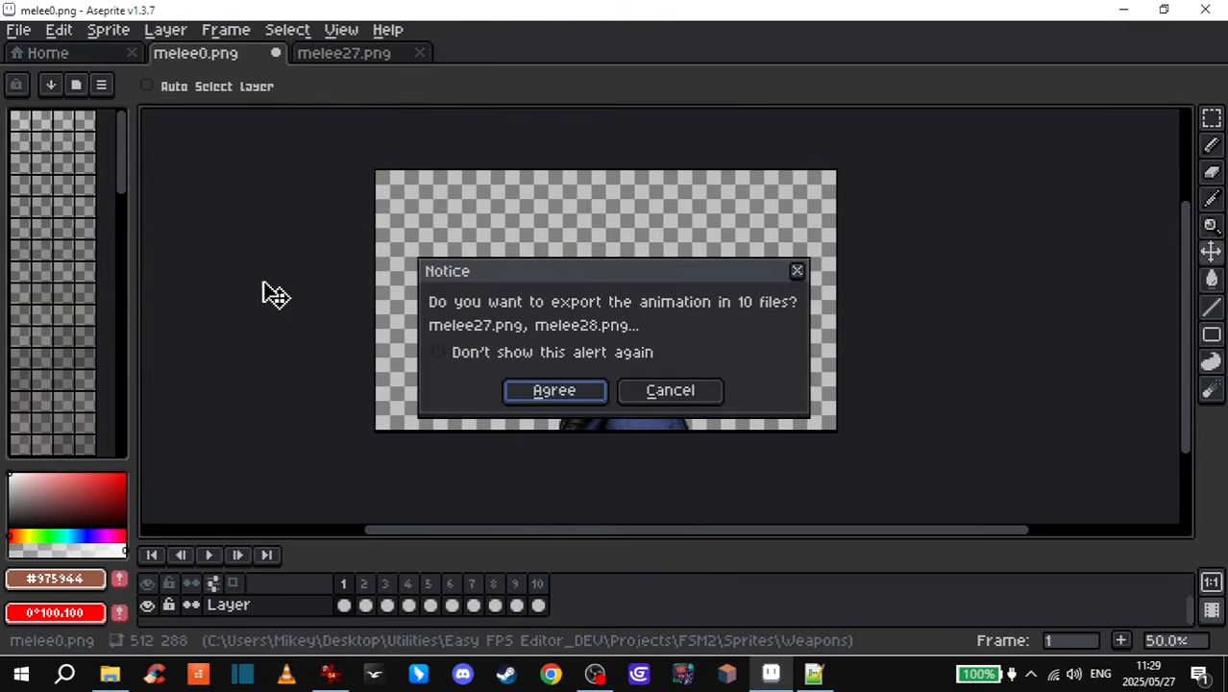
pyautogui.click(566, 400)
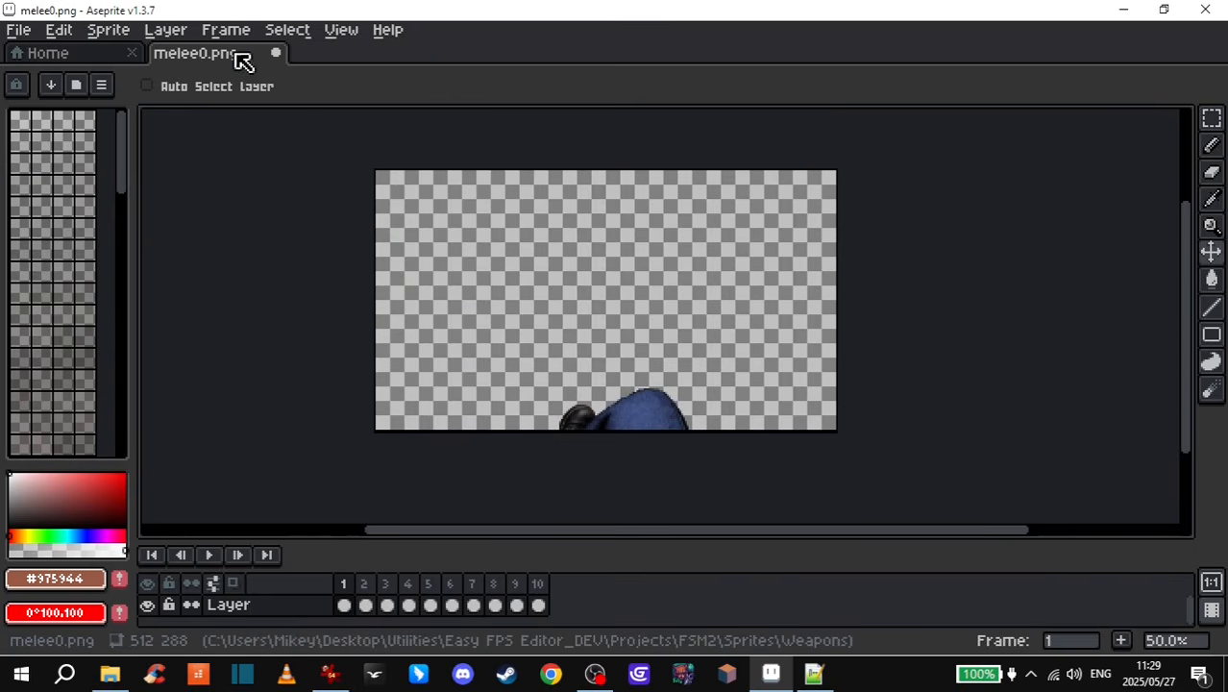
# - Minimize Aseprite and copy the newly exported sprites melee27 to melee36 from the Weapons folder
pyautogui.click(1124, 14)
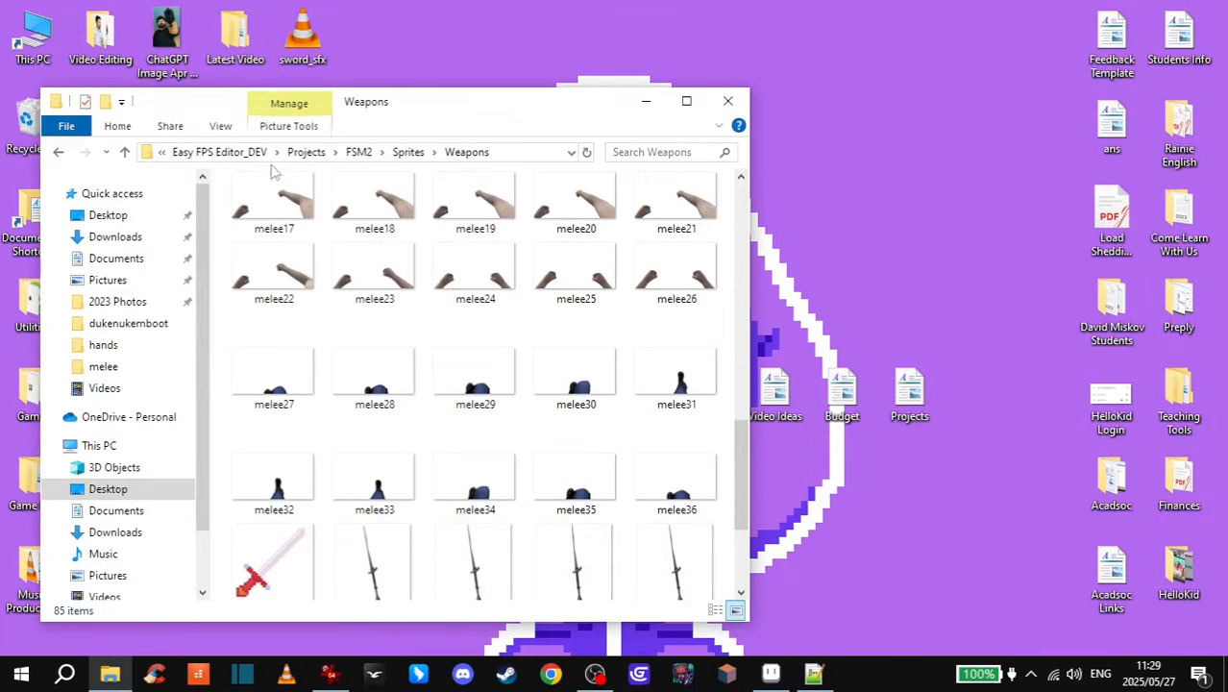
pyautogui.click(273, 375)
pyautogui.keyDown('ctrl'); pyautogui.click(384, 370); pyautogui.keyUp('ctrl')
pyautogui.keyDown('ctrl'); pyautogui.click(506, 380); pyautogui.keyUp('ctrl')
pyautogui.keyDown('ctrl'); pyautogui.click(590, 378); pyautogui.keyUp('ctrl')
pyautogui.keyDown('ctrl'); pyautogui.click(672, 378); pyautogui.keyUp('ctrl')
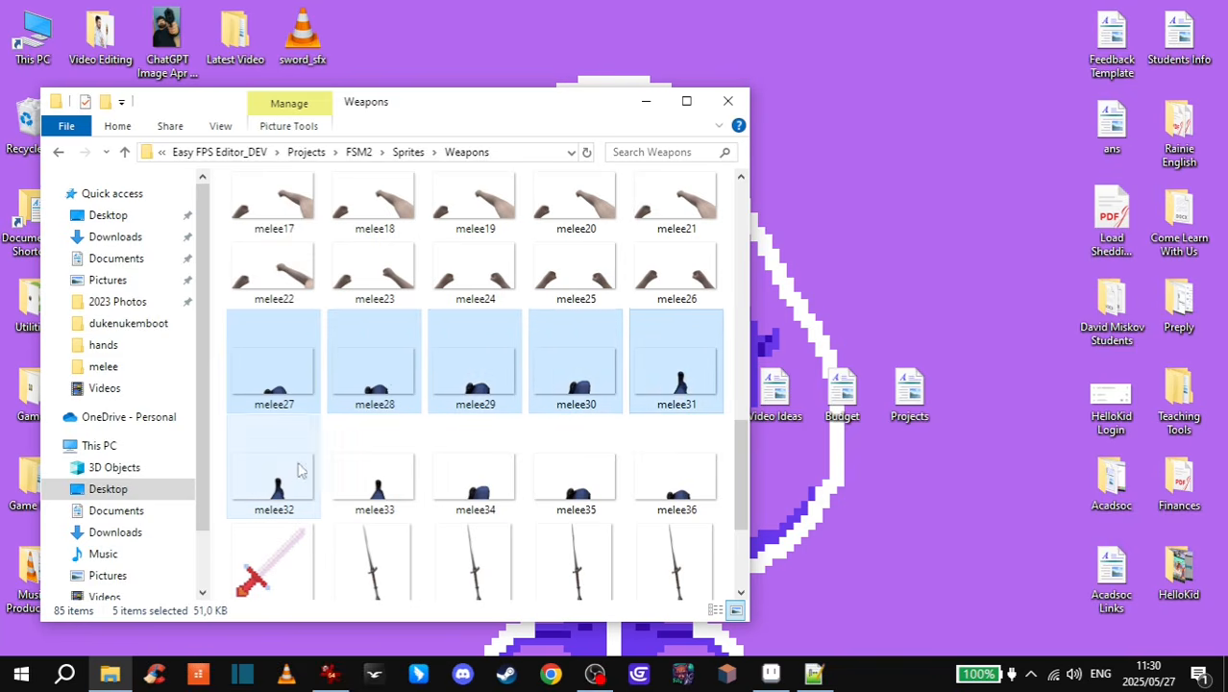
pyautogui.keyDown('ctrl'); pyautogui.click(293, 473); pyautogui.keyUp('ctrl')
pyautogui.keyDown('ctrl'); pyautogui.click(379, 480); pyautogui.keyUp('ctrl')
pyautogui.keyDown('ctrl'); pyautogui.click(468, 482); pyautogui.keyUp('ctrl')
pyautogui.keyDown('ctrl'); pyautogui.click(592, 490); pyautogui.keyUp('ctrl')
pyautogui.keyDown('ctrl'); pyautogui.click(677, 480); pyautogui.keyUp('ctrl')
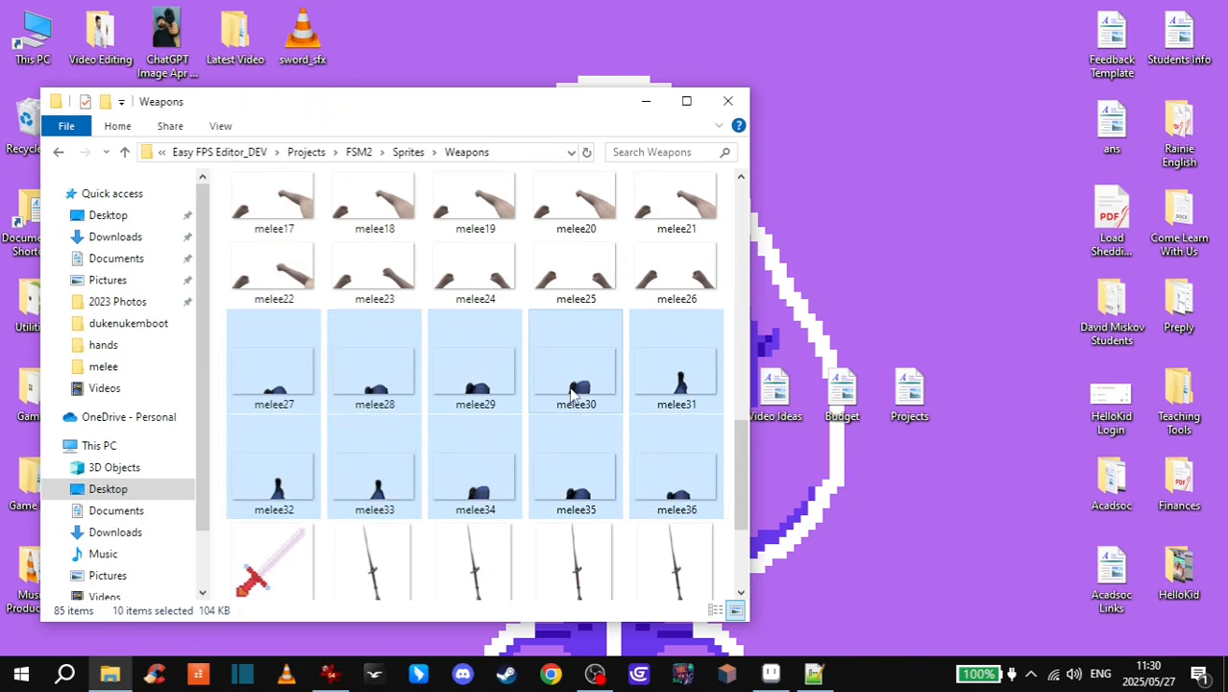
pyautogui.rightClick(607, 441)
pyautogui.click(618, 548)
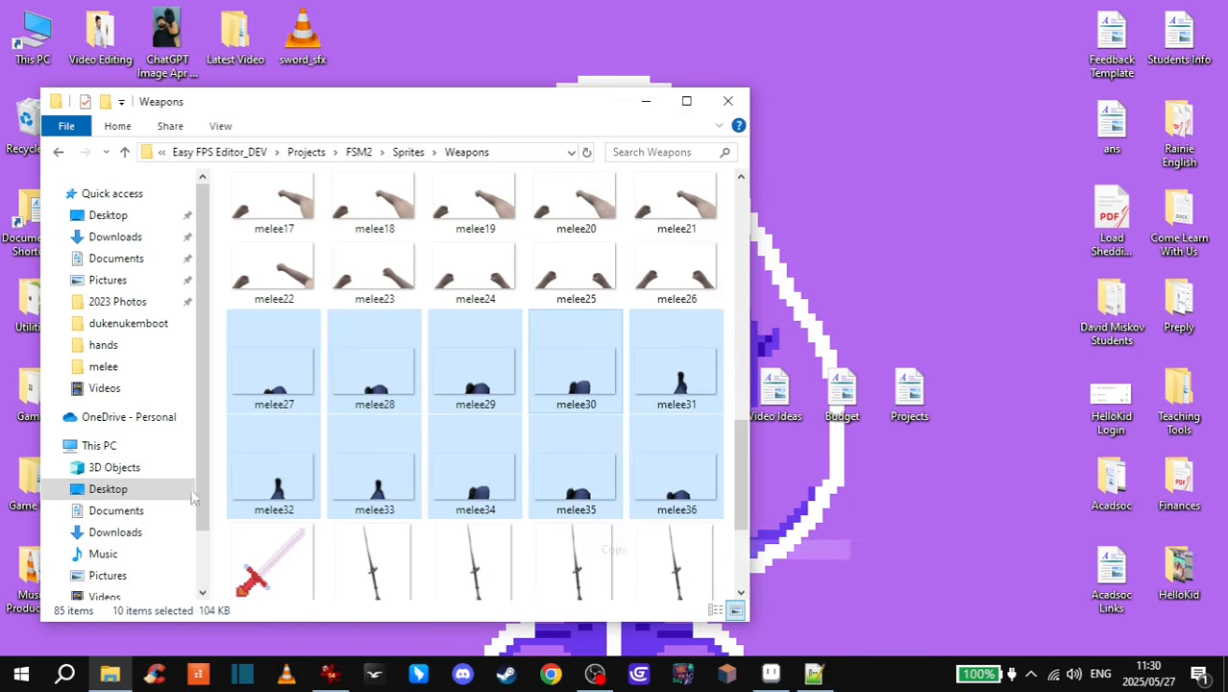
# - Paste the copied kick sprites into the melee assets folder, replacing the existing files, and close File Explorer
pyautogui.click(122, 372)
pyautogui.scroll(-3, 466, 288)
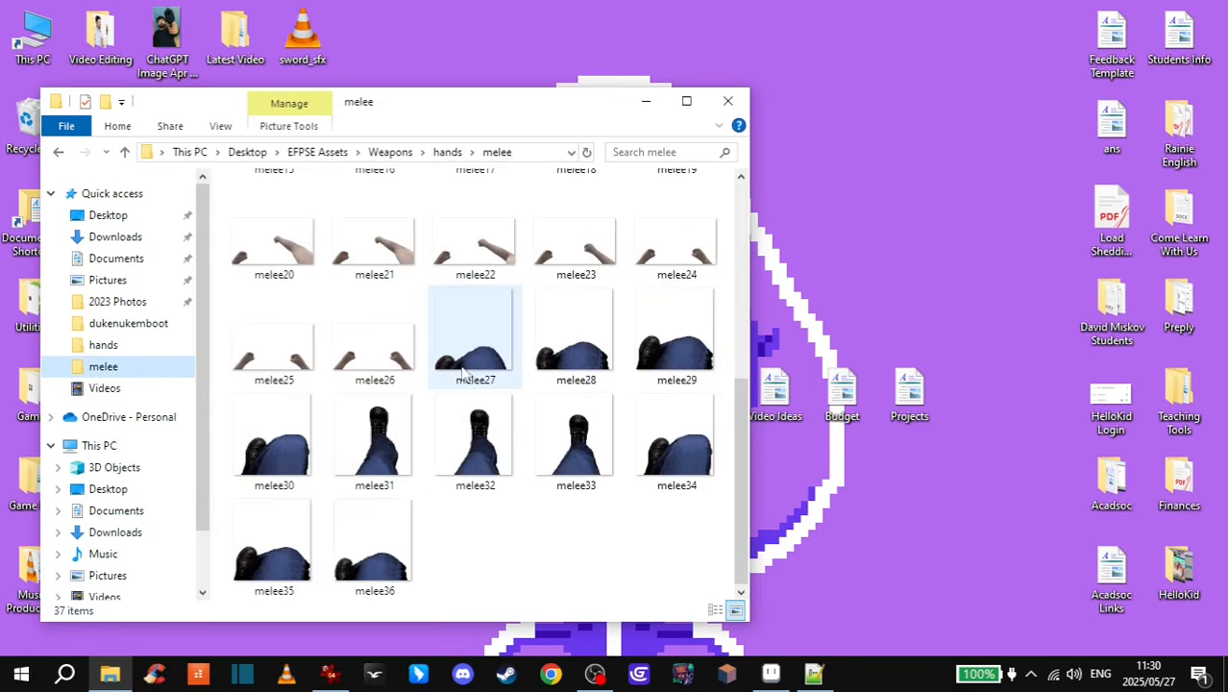
pyautogui.rightClick(501, 552)
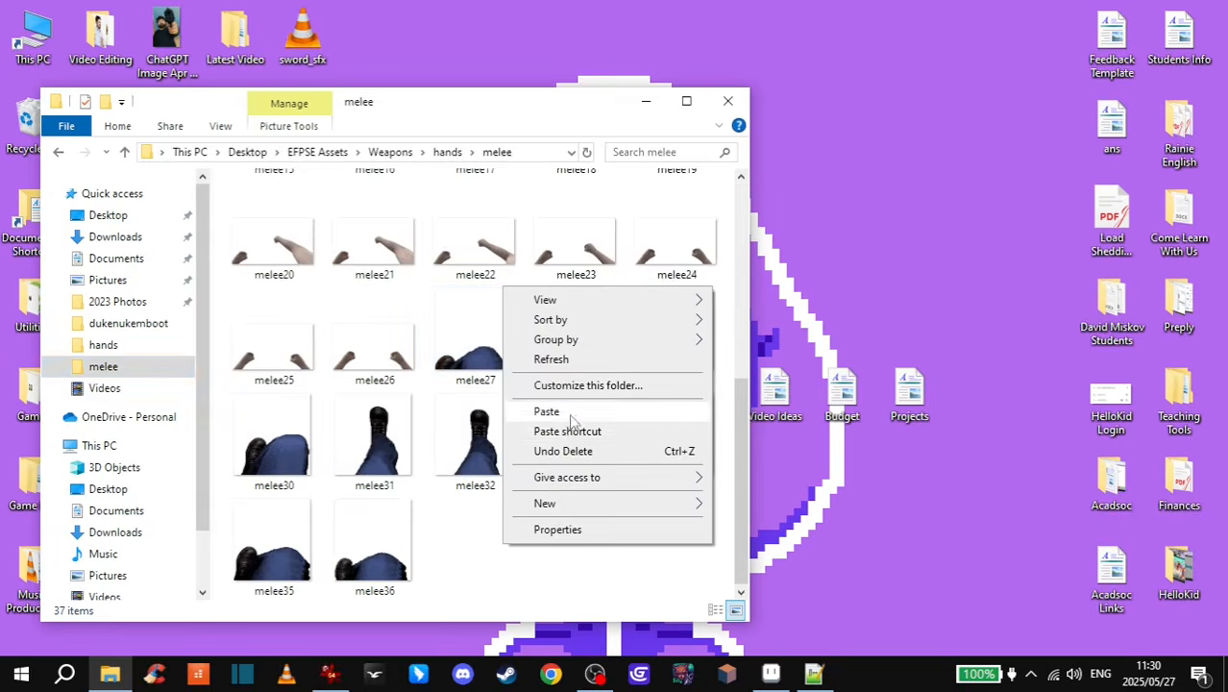
pyautogui.click(534, 410)
pyautogui.click(300, 195)
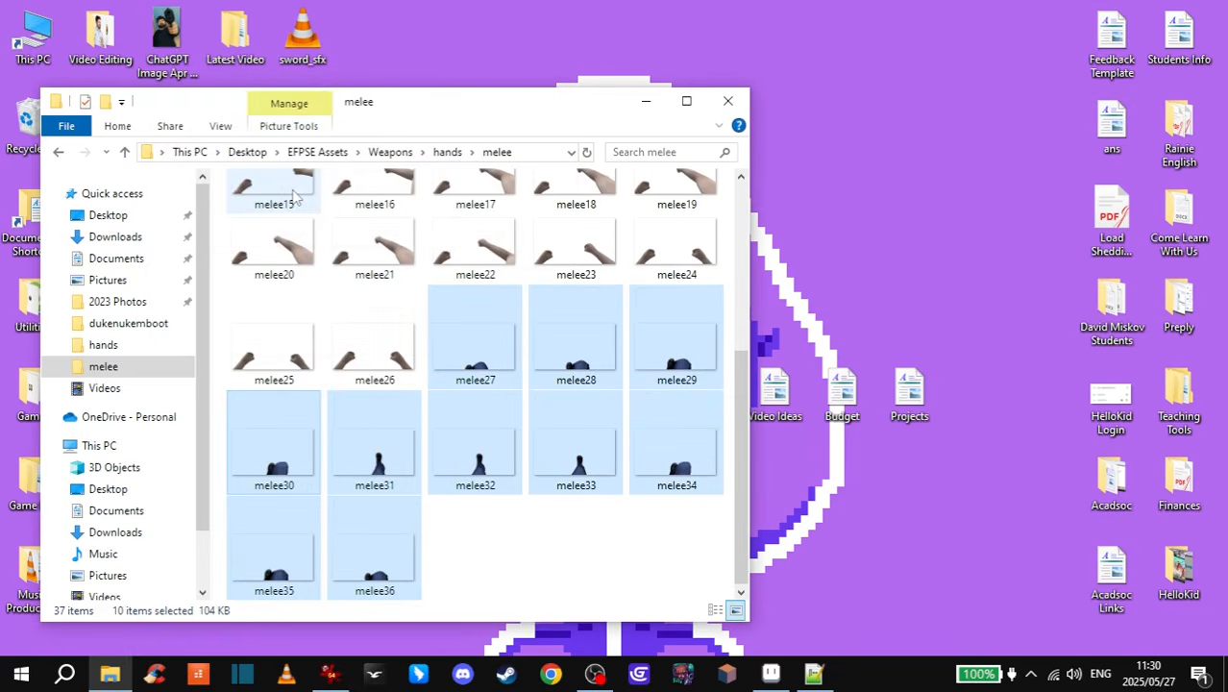
pyautogui.hotkey('alt', 'F4')
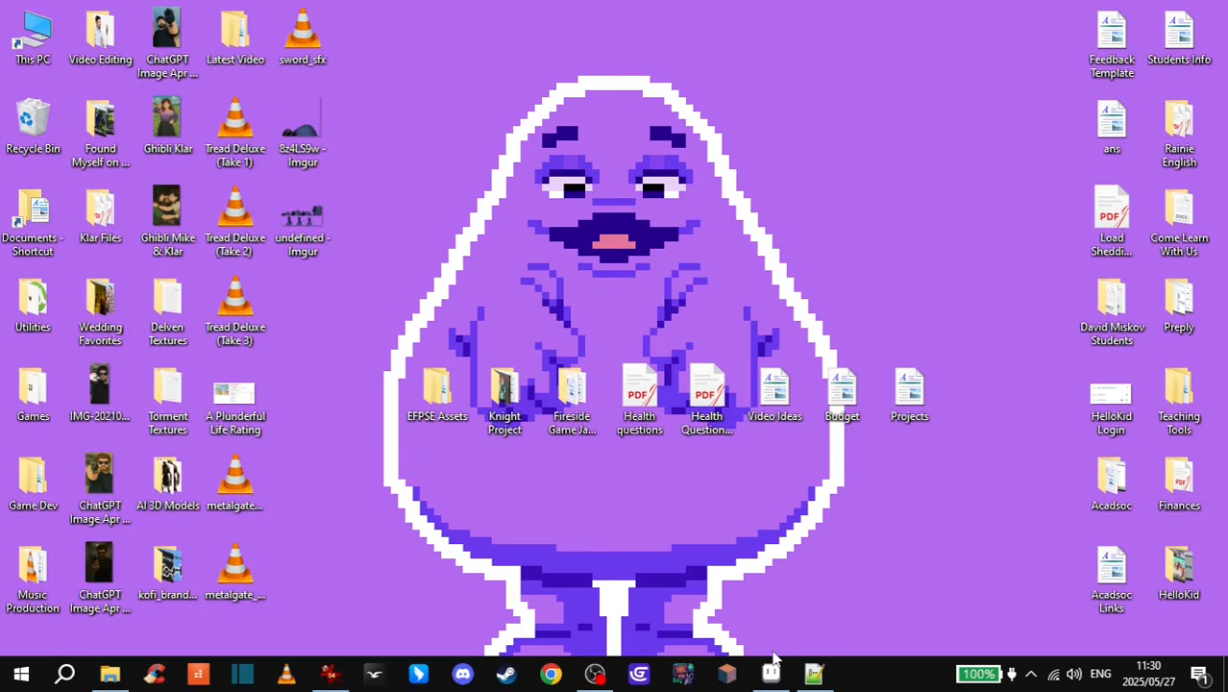
# - Switch to EasyFPSEditor, test-run the game, and try a punch and repeated kicks to check the recentred leg sprites
pyautogui.click(683, 672)
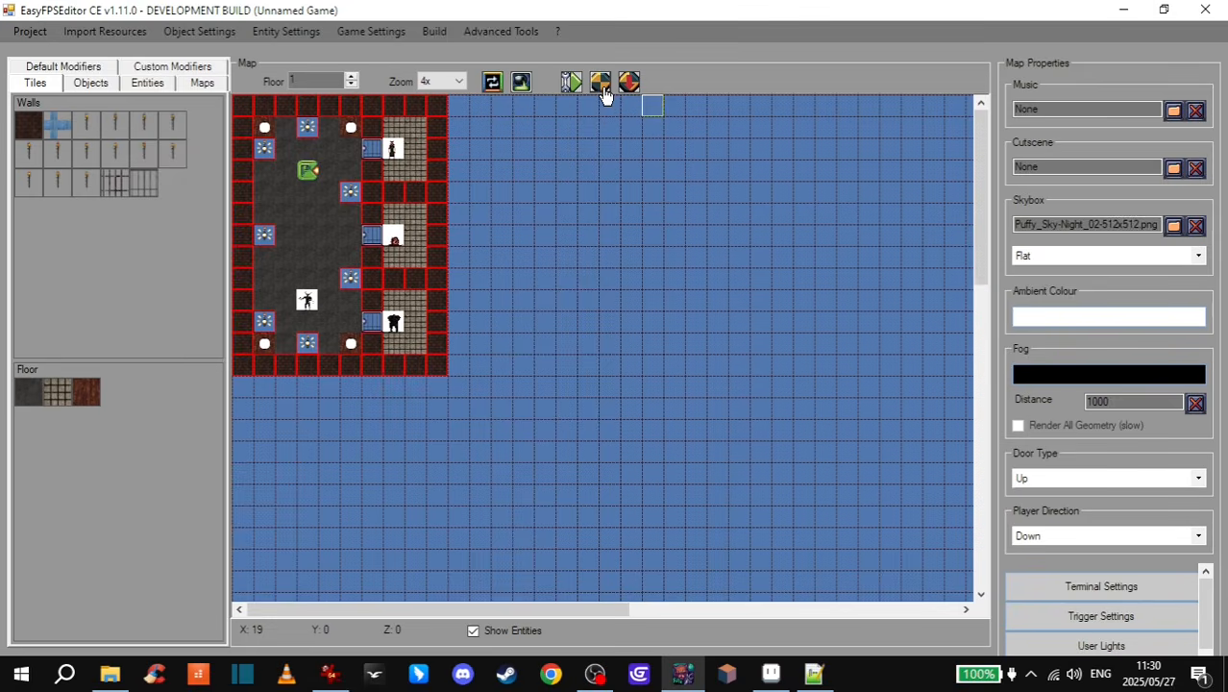
pyautogui.click(600, 82)
pyautogui.click(613, 346)
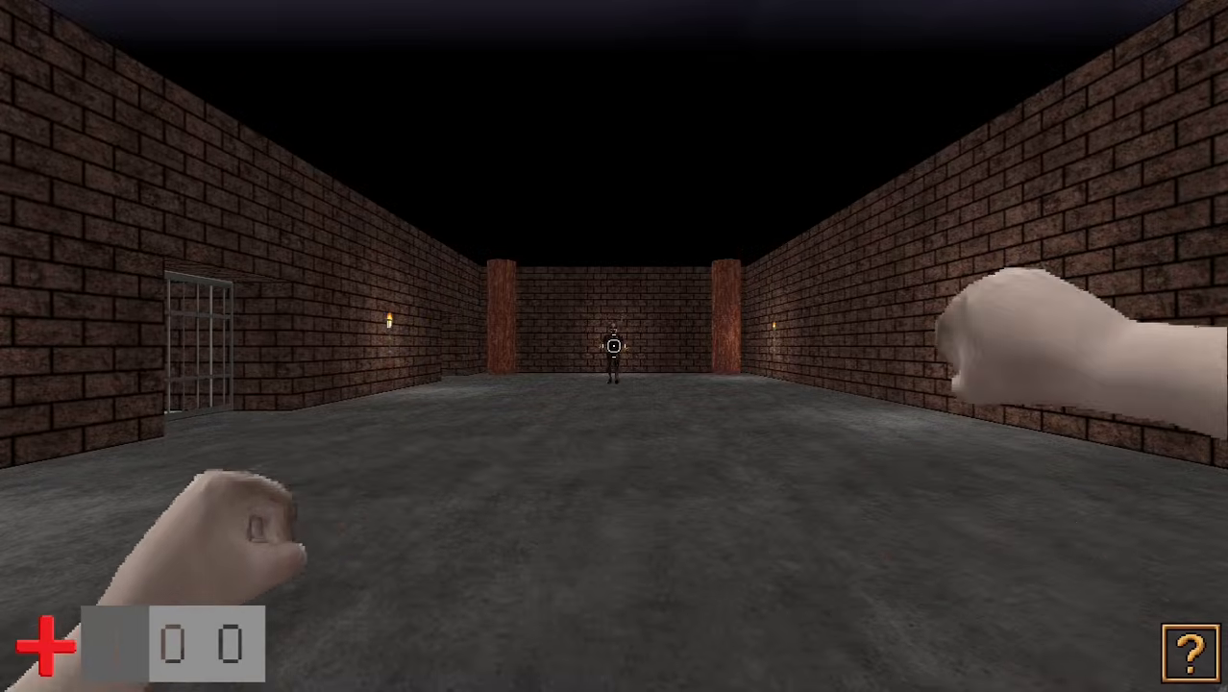
pyautogui.press('f')
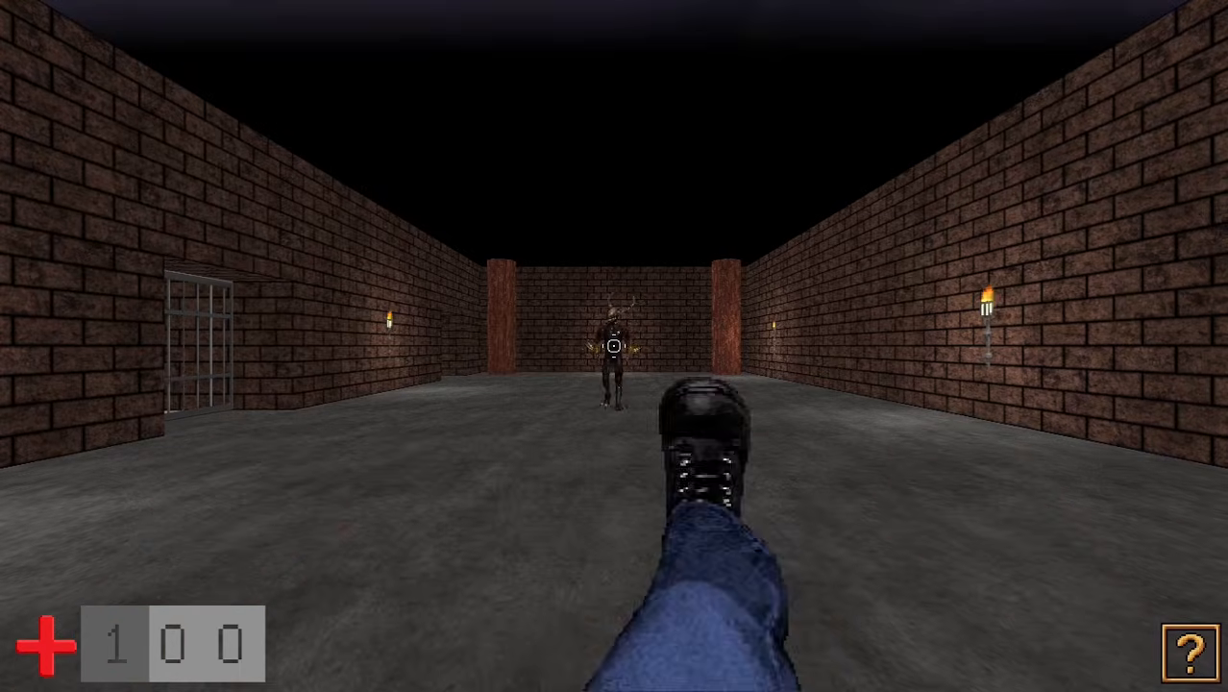
pyautogui.press('f')
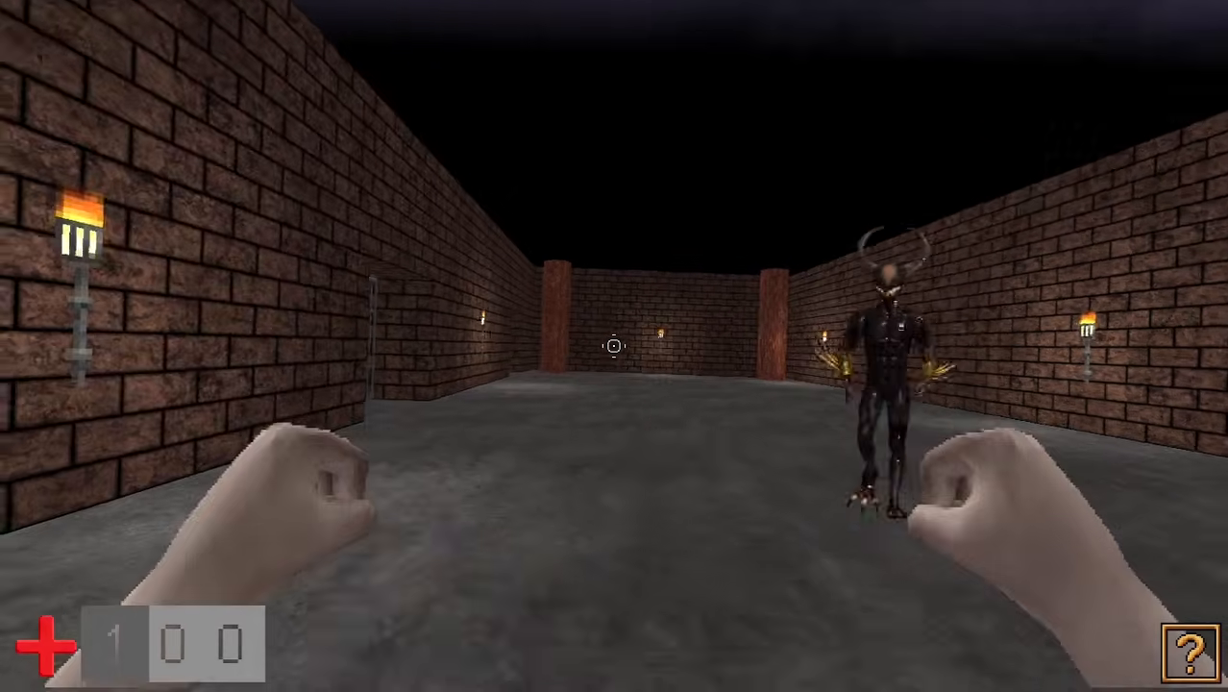
pyautogui.press('f')
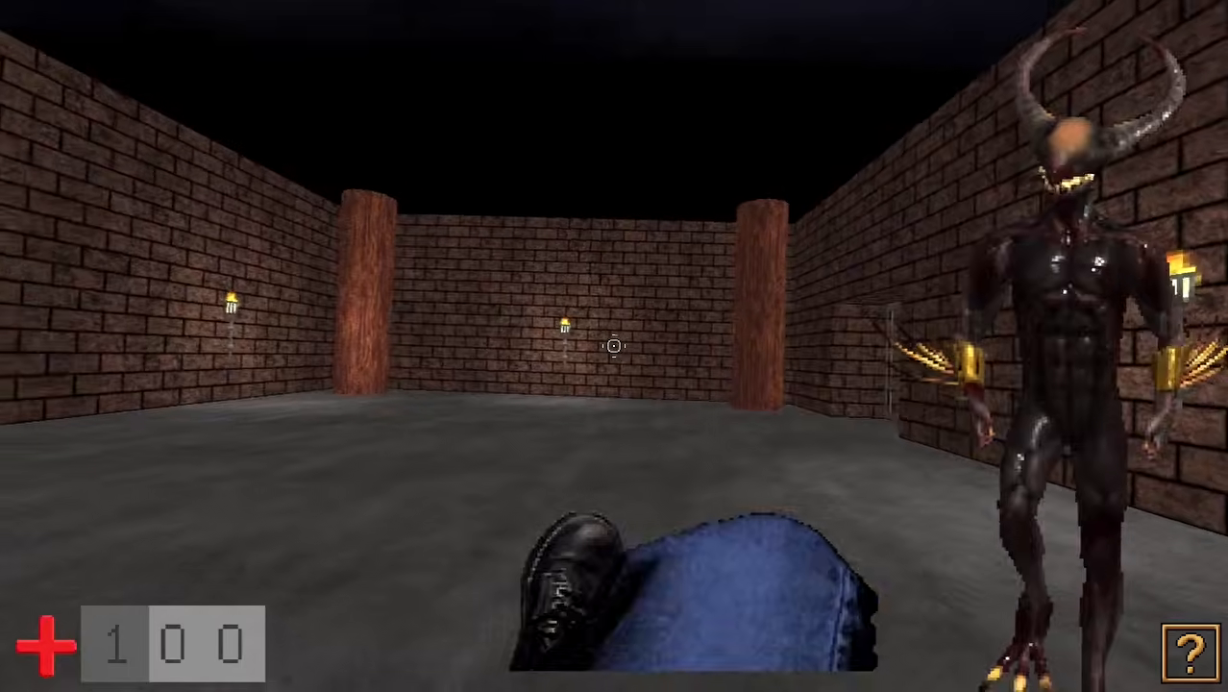
pyautogui.press('f')
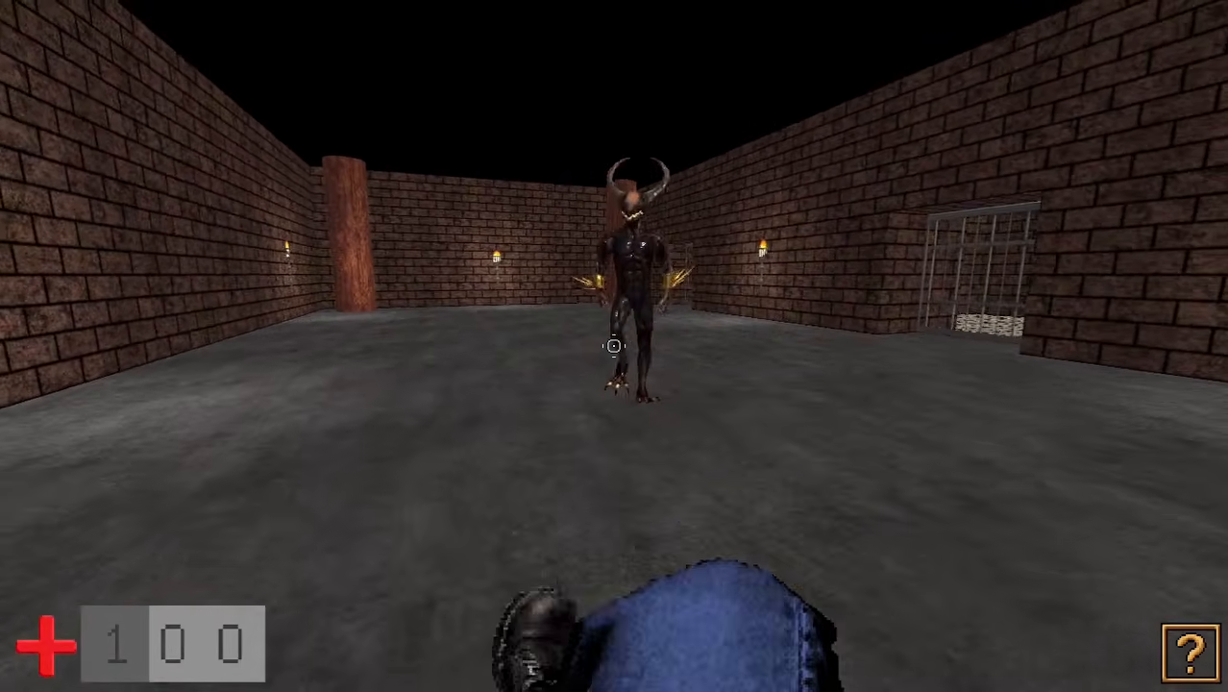
pyautogui.press('f')
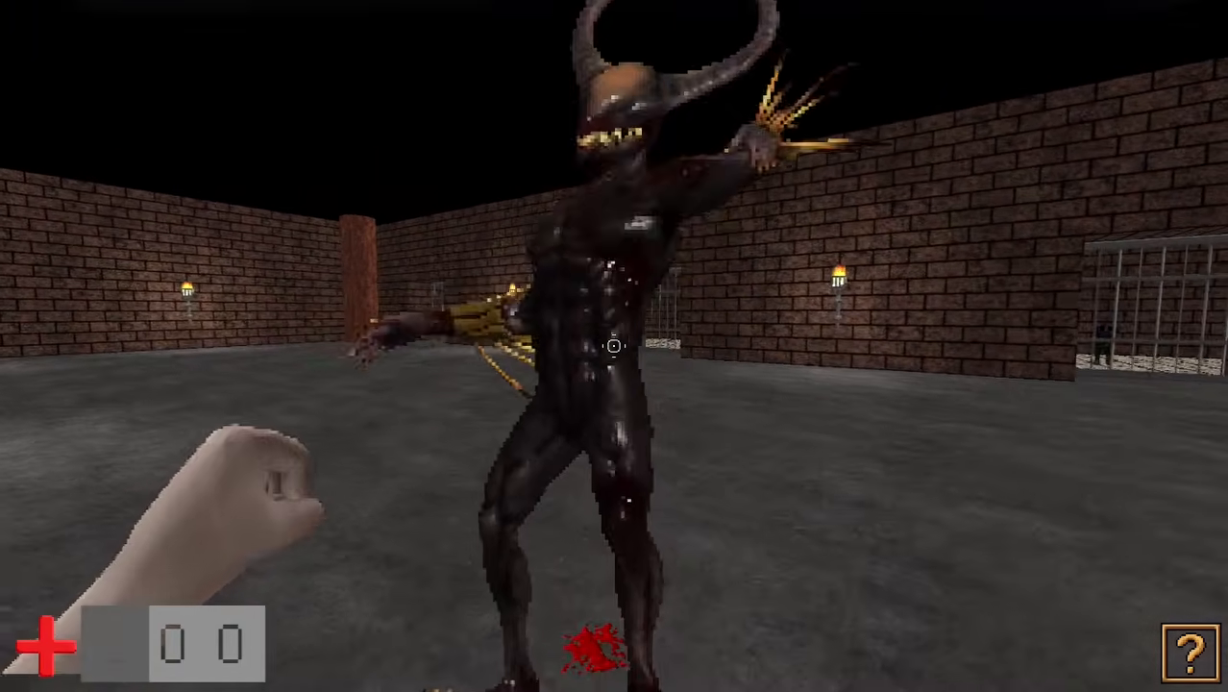
# - Fight the horned enemy with punches and a kick to test the melee weapon, and exit the game
pyautogui.click(614, 346)
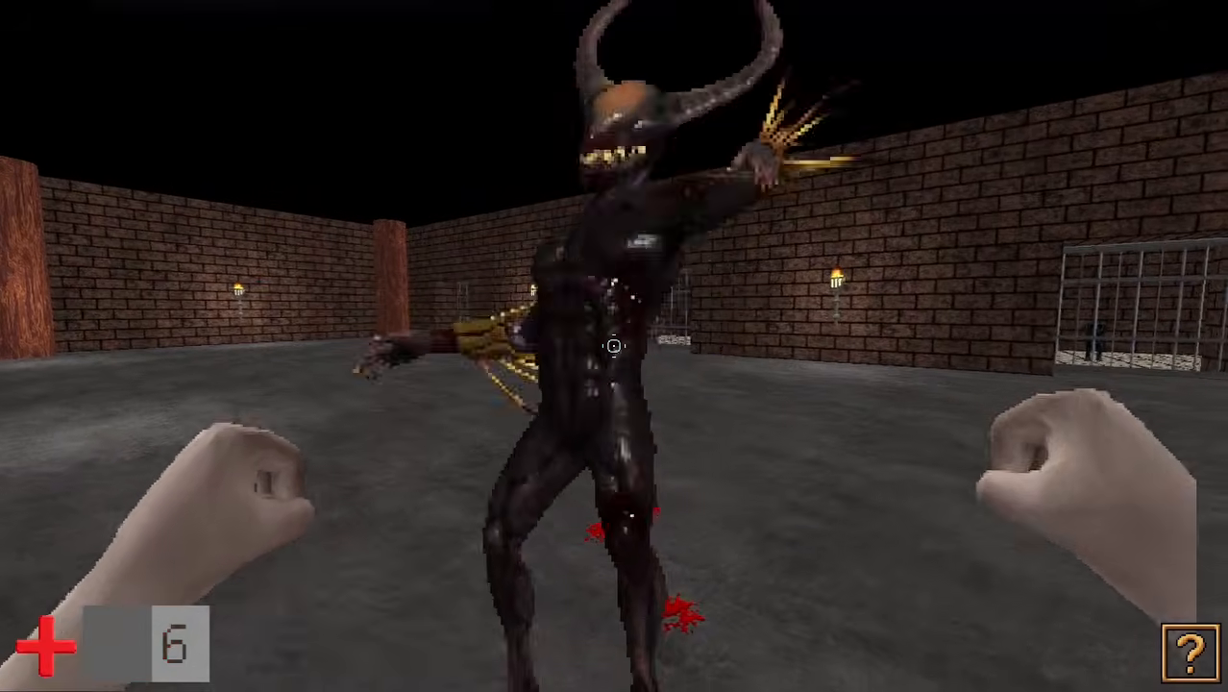
pyautogui.click(614, 346)
pyautogui.click(614, 346)
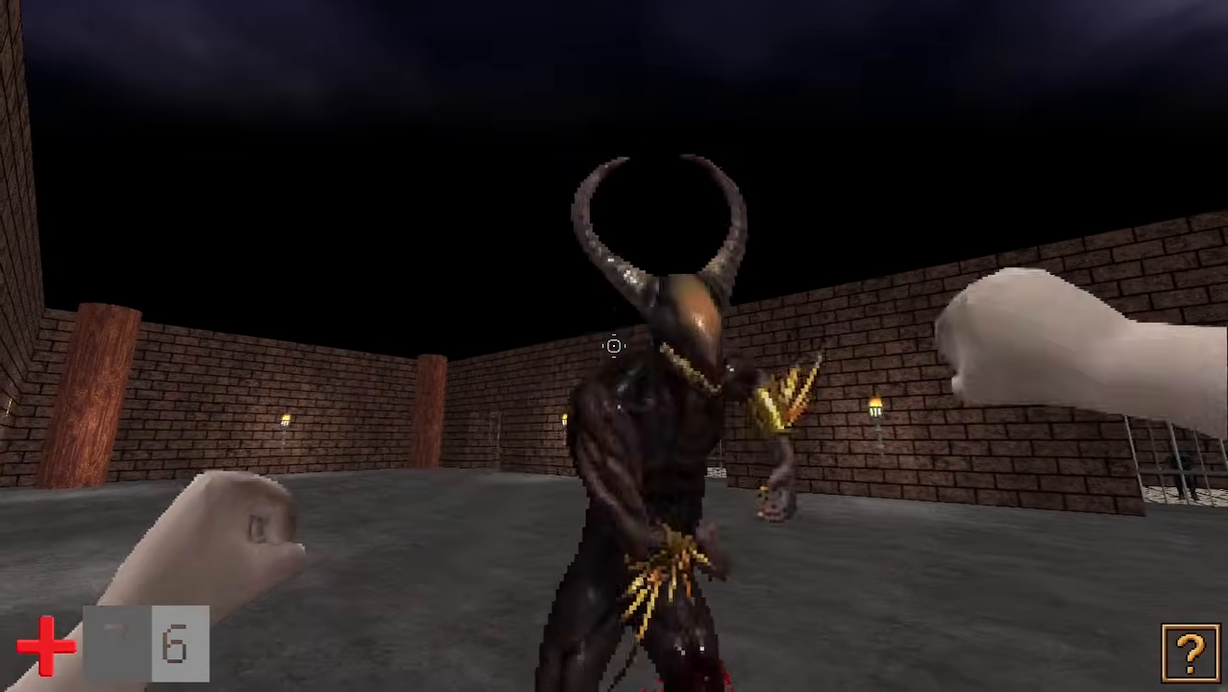
pyautogui.press('f')
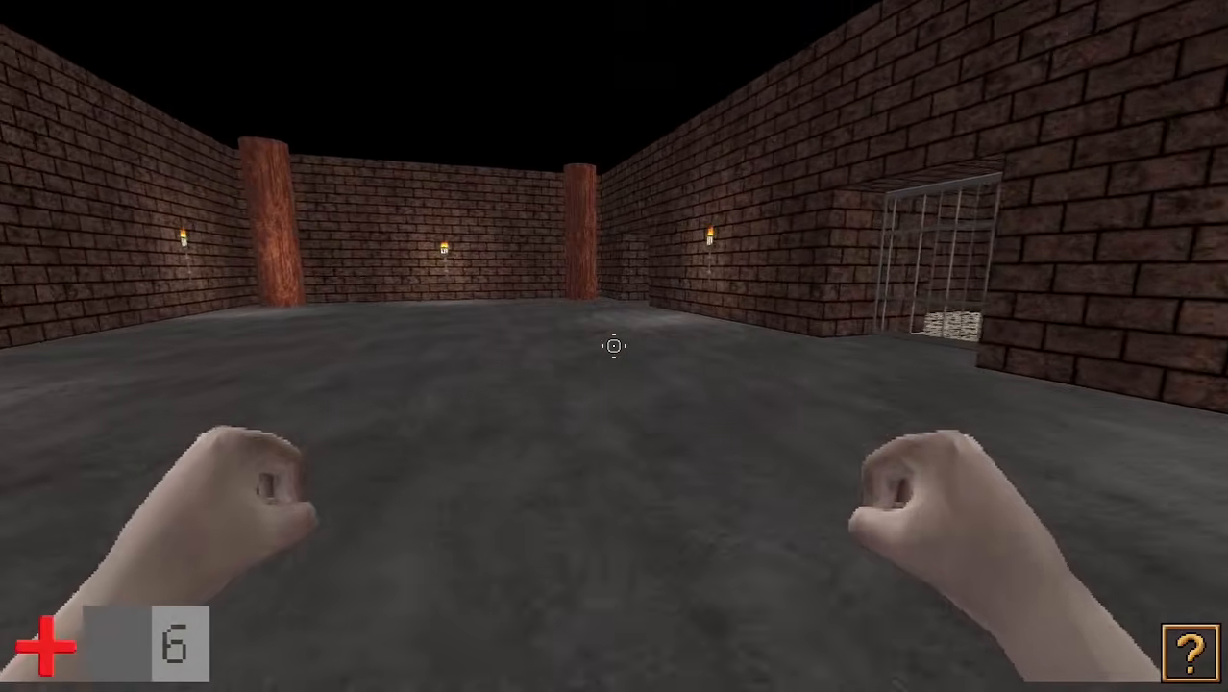
pyautogui.click(614, 346)
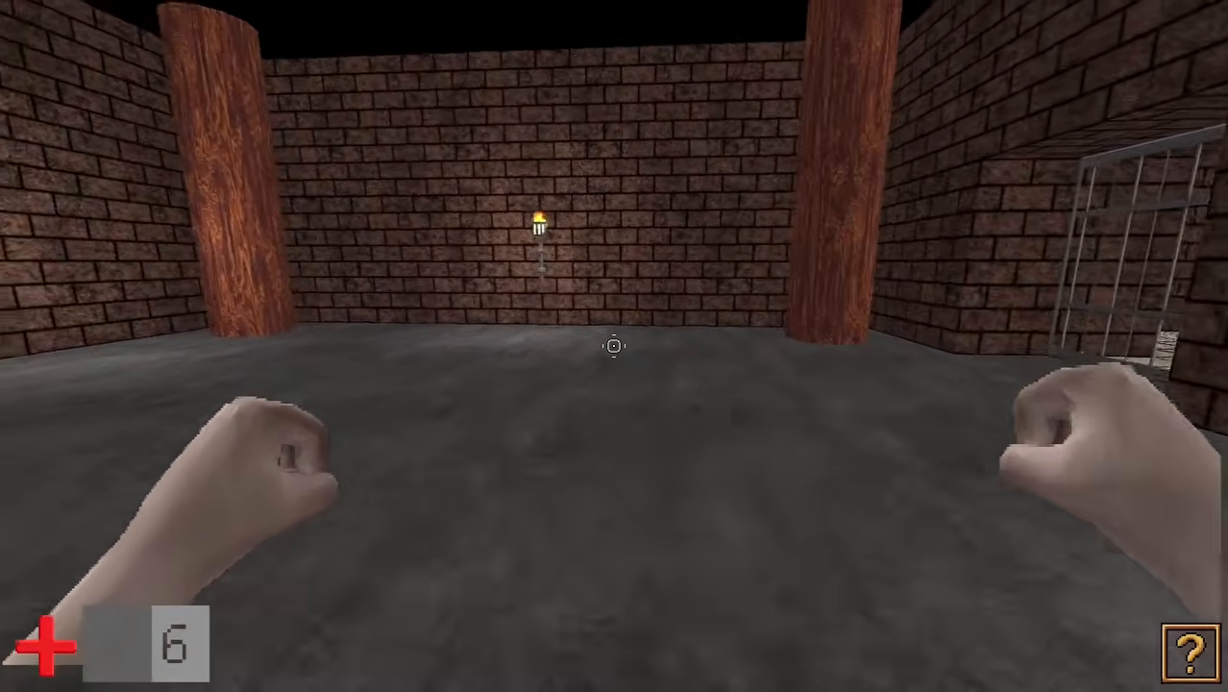
pyautogui.click(614, 346)
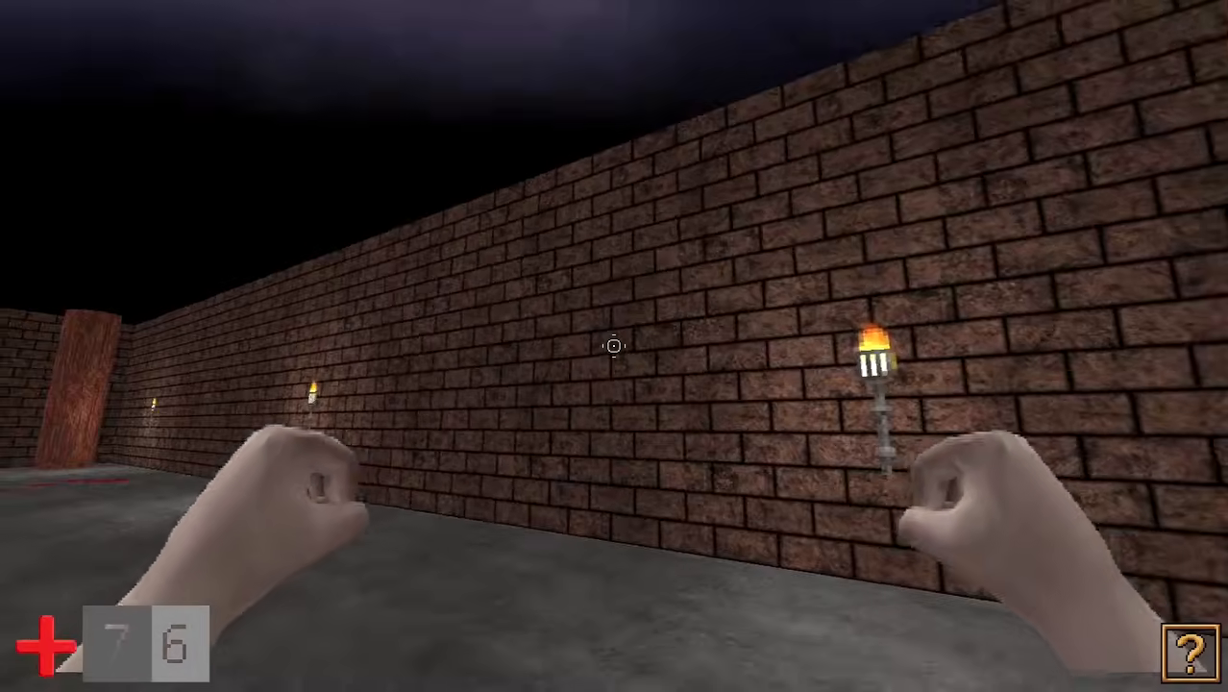
pyautogui.press('Escape')
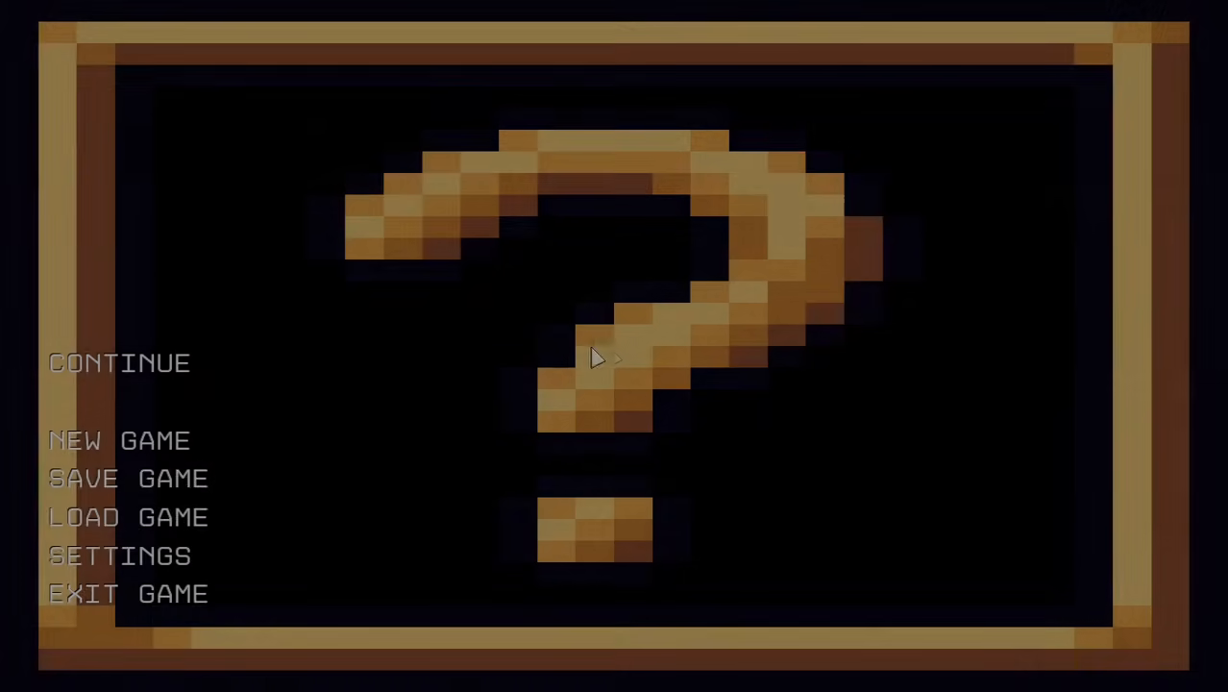
pyautogui.click(173, 600)
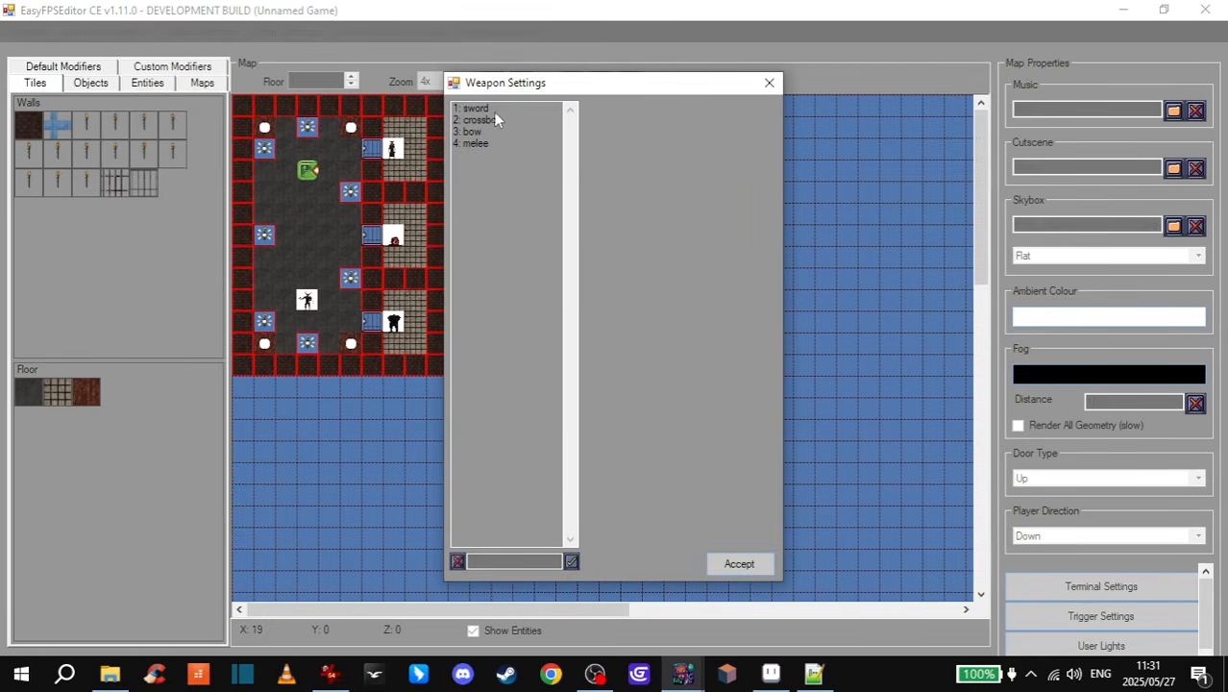
# - Set the melee weapon's vertical (Y) position to 25 and accept the new placement
pyautogui.click(474, 143)
pyautogui.click(677, 138)
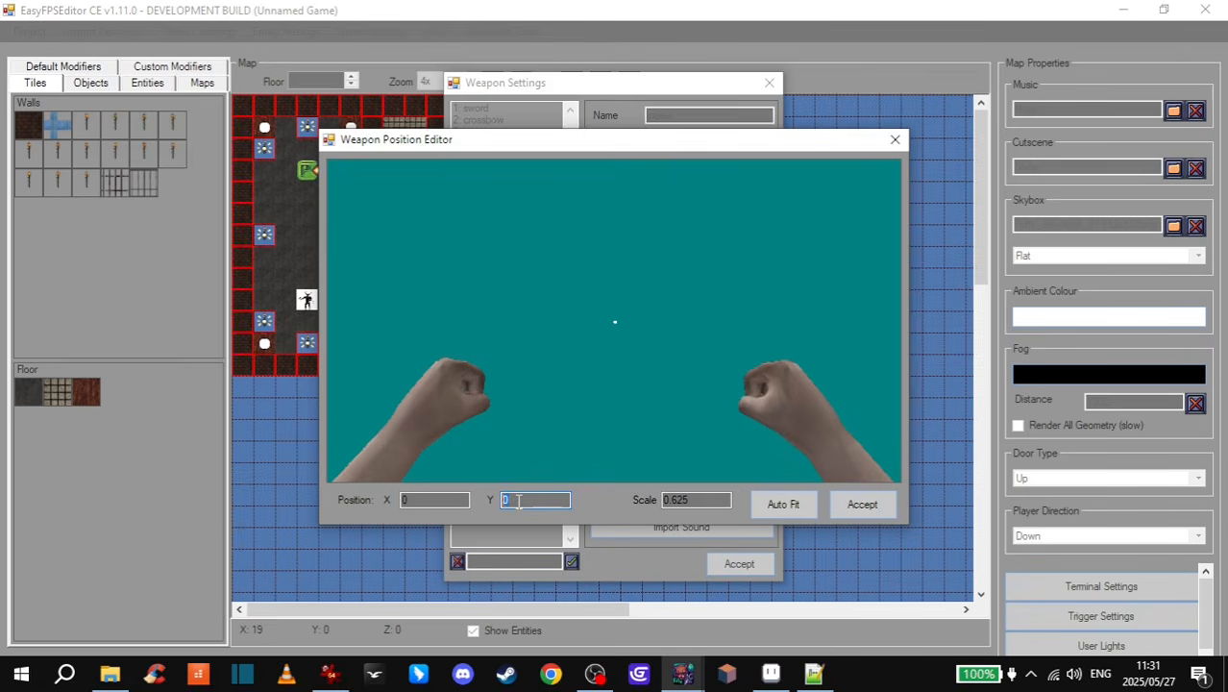
pyautogui.write('50')
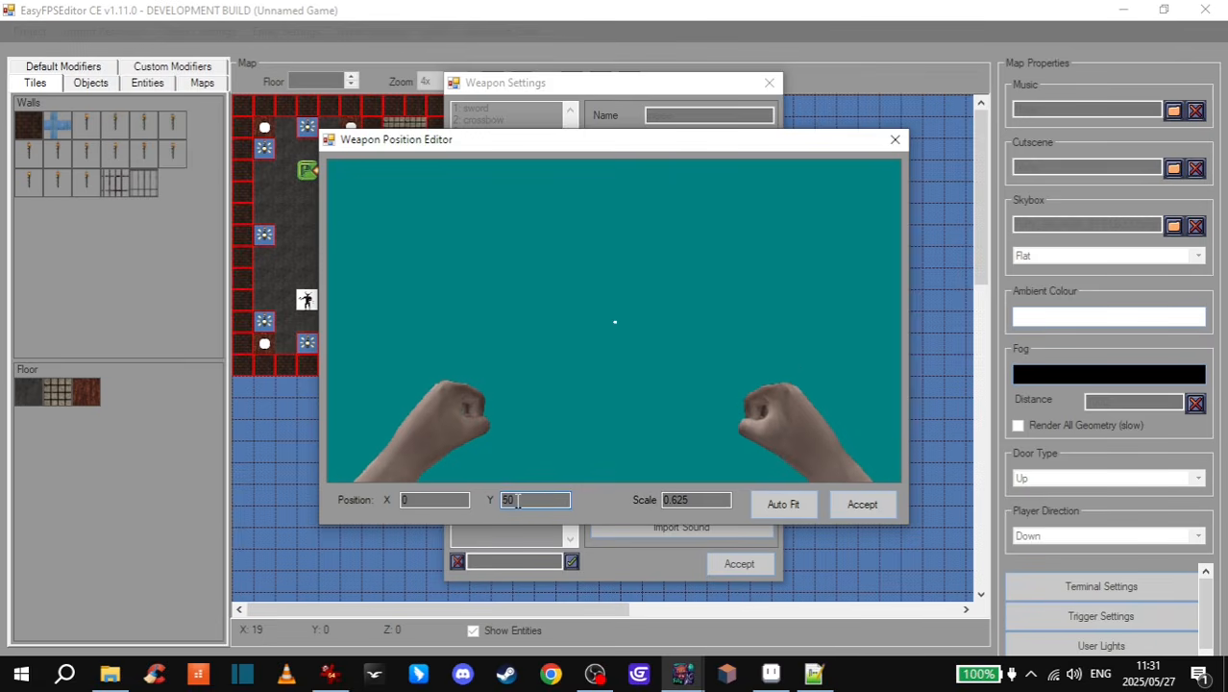
pyautogui.write('25')
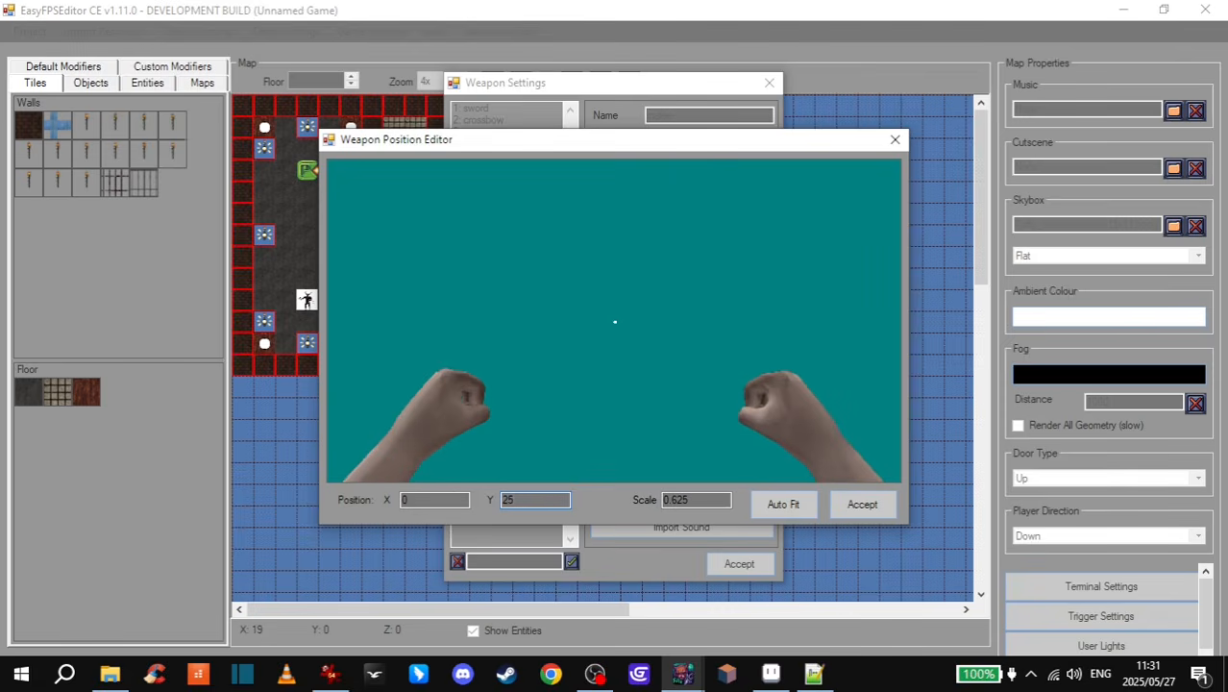
pyautogui.click(877, 516)
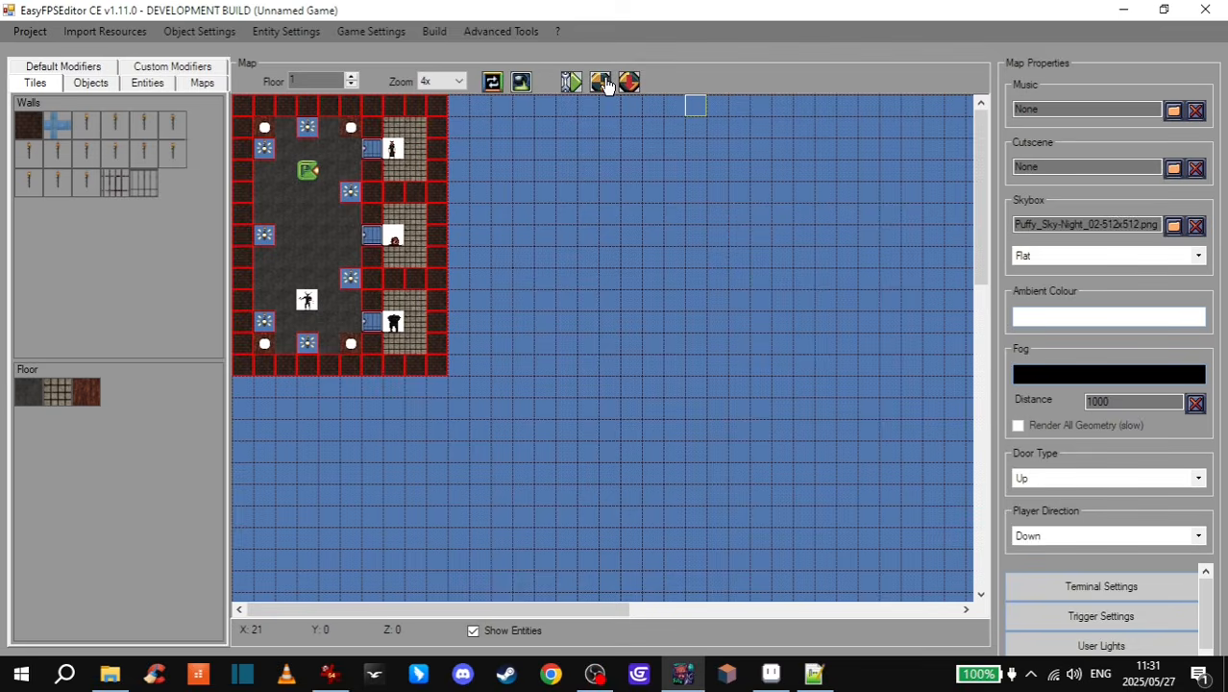
# - Test-run the game, walking along the walls and throwing punches to check the lowered fists
pyautogui.click(607, 83)
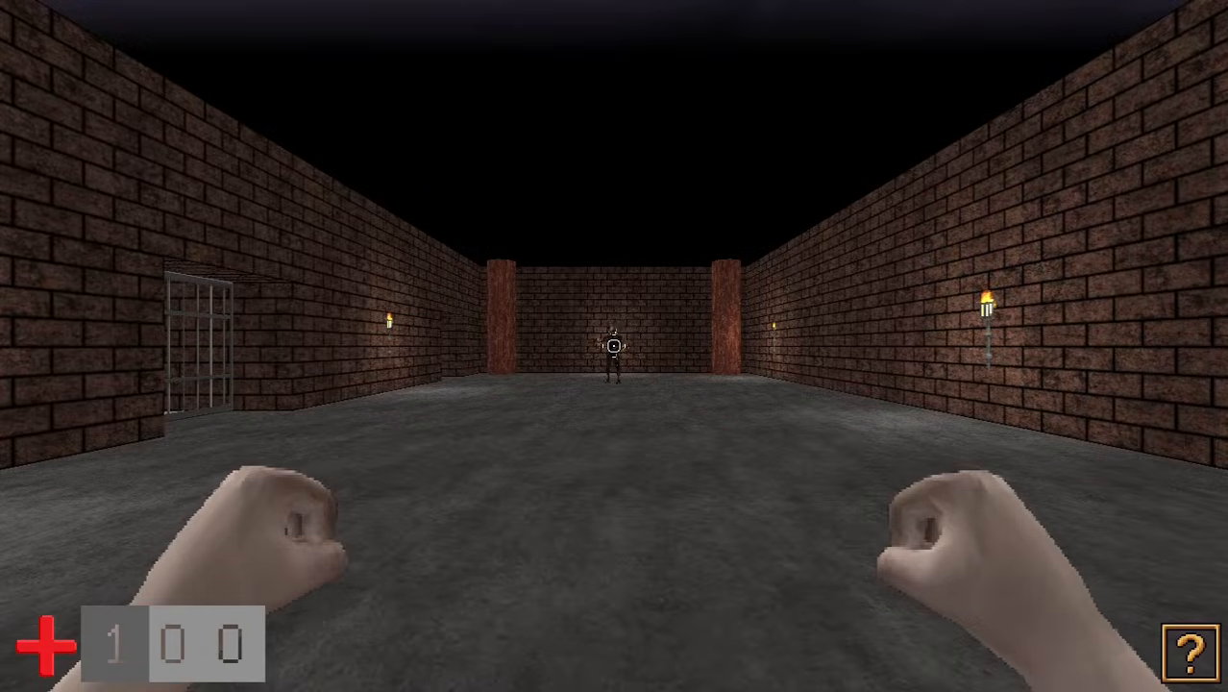
pyautogui.press('w')
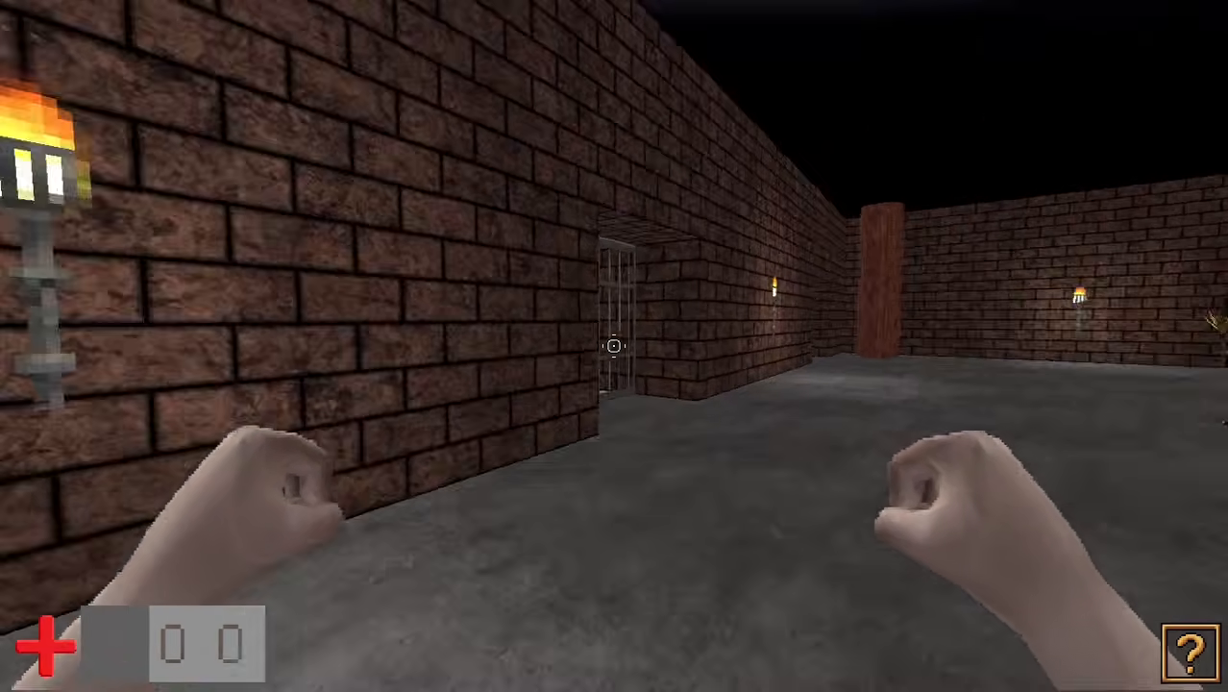
pyautogui.press('w')
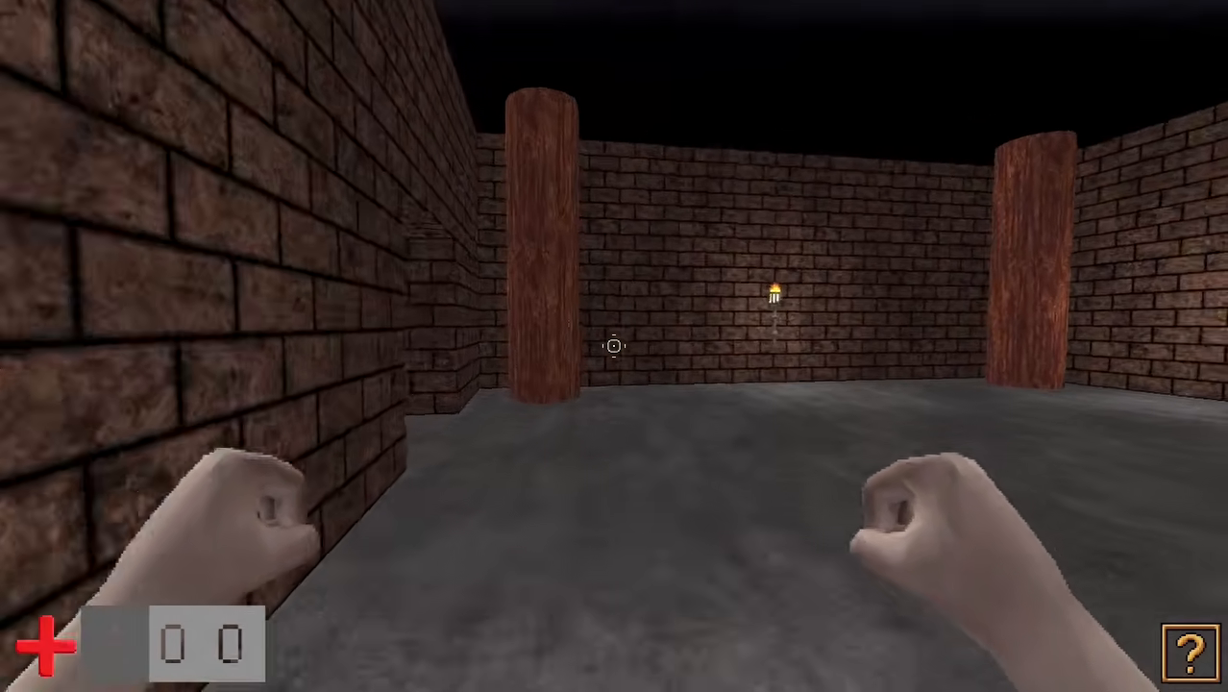
pyautogui.press('w')
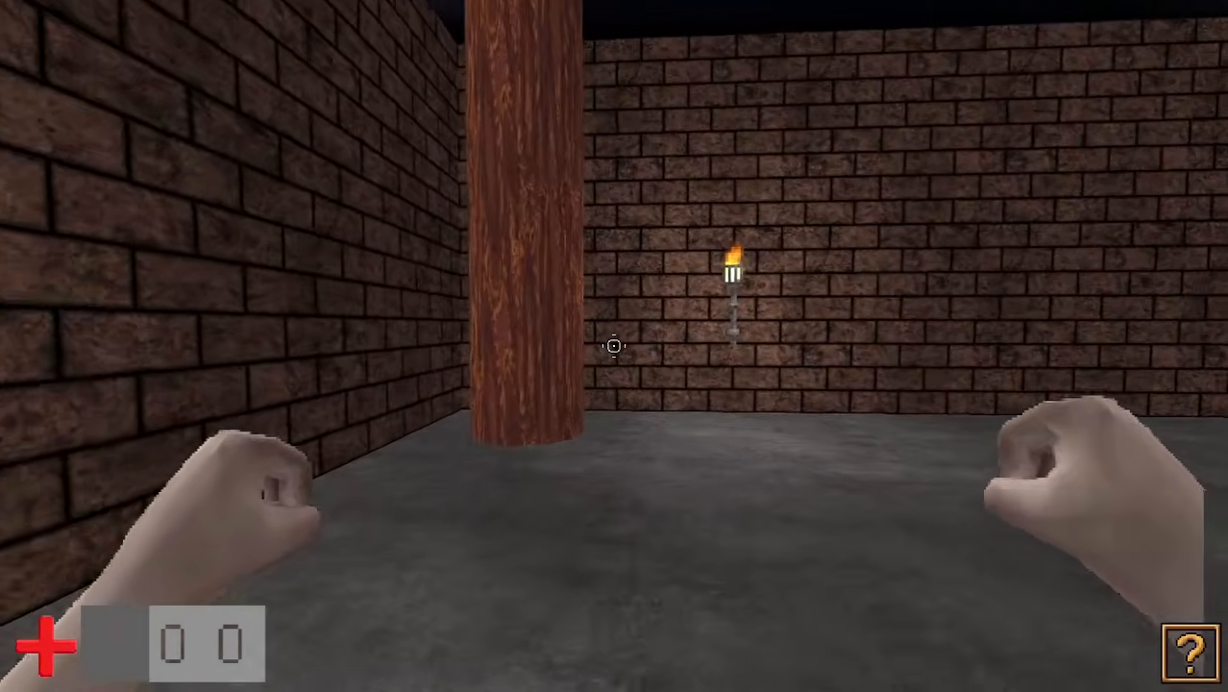
pyautogui.press('w')
pyautogui.click(614, 346)
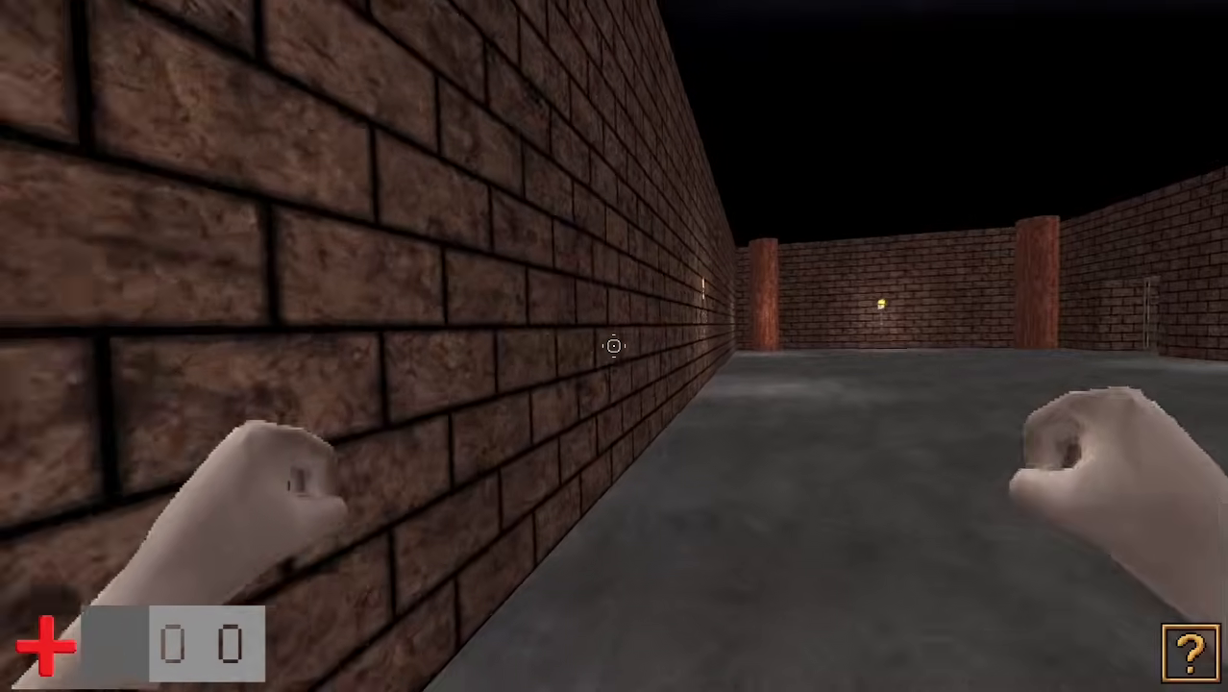
pyautogui.click(614, 345)
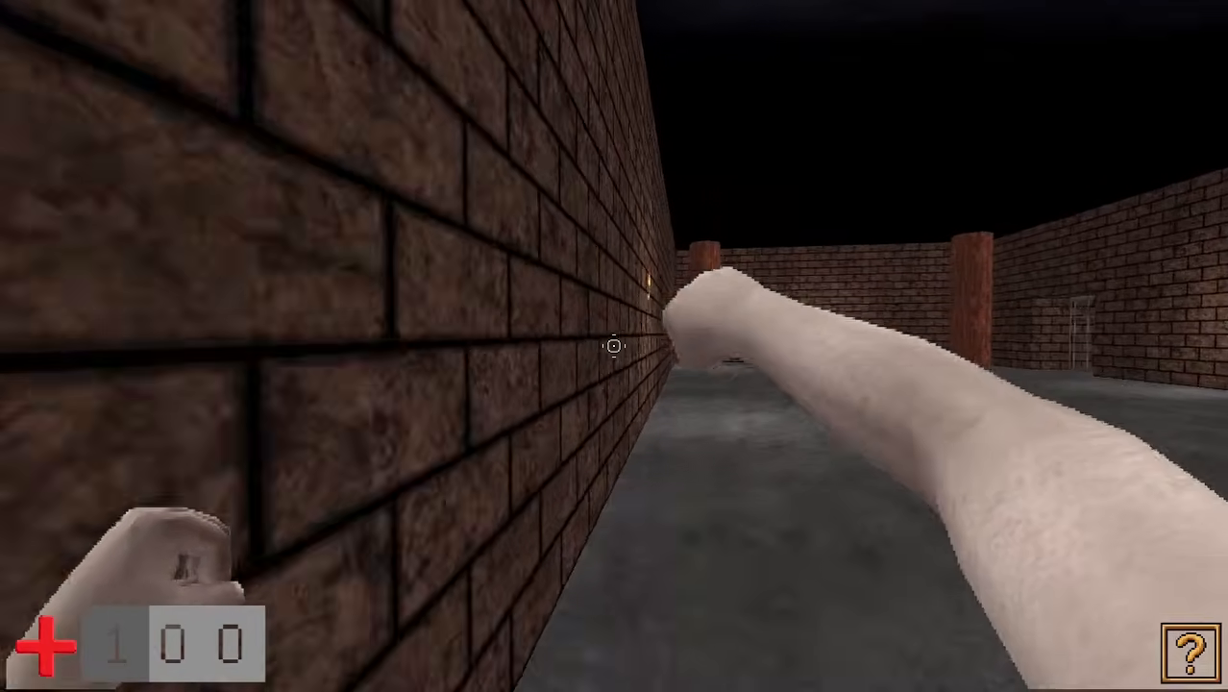
pyautogui.press('w')
pyautogui.click(614, 346)
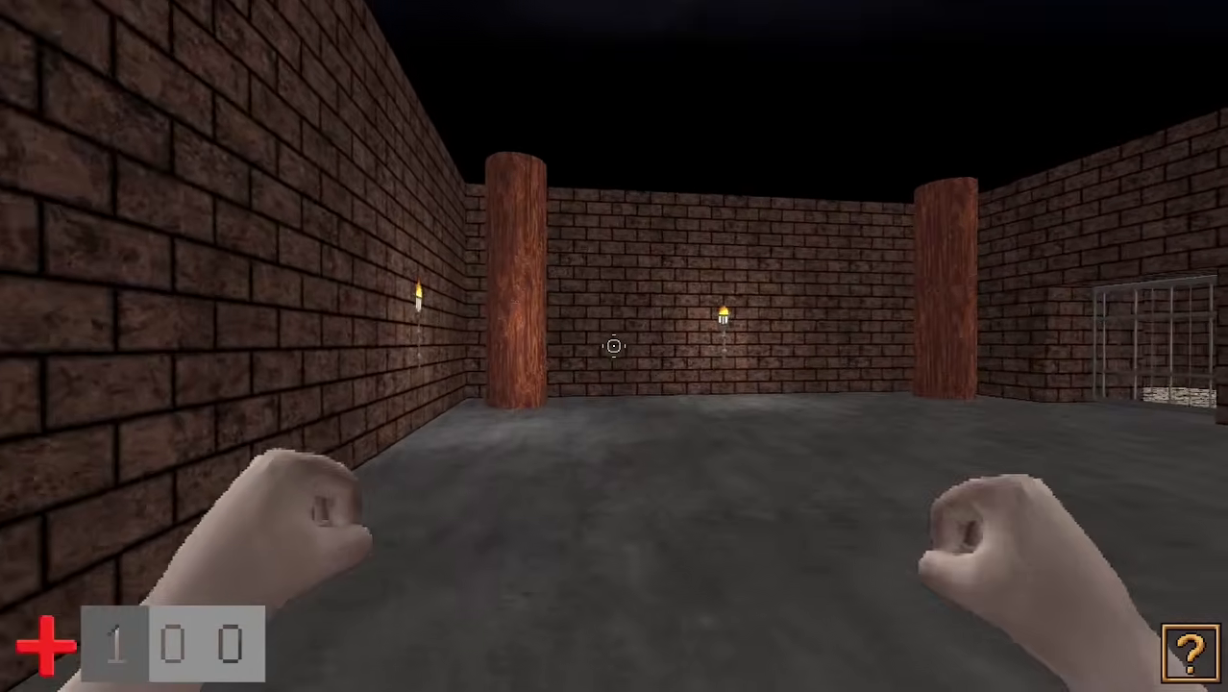
# - Keep moving and punching between the torches and pillars to check the arm sprites, and exit the game
pyautogui.press('w')
pyautogui.click(614, 346)
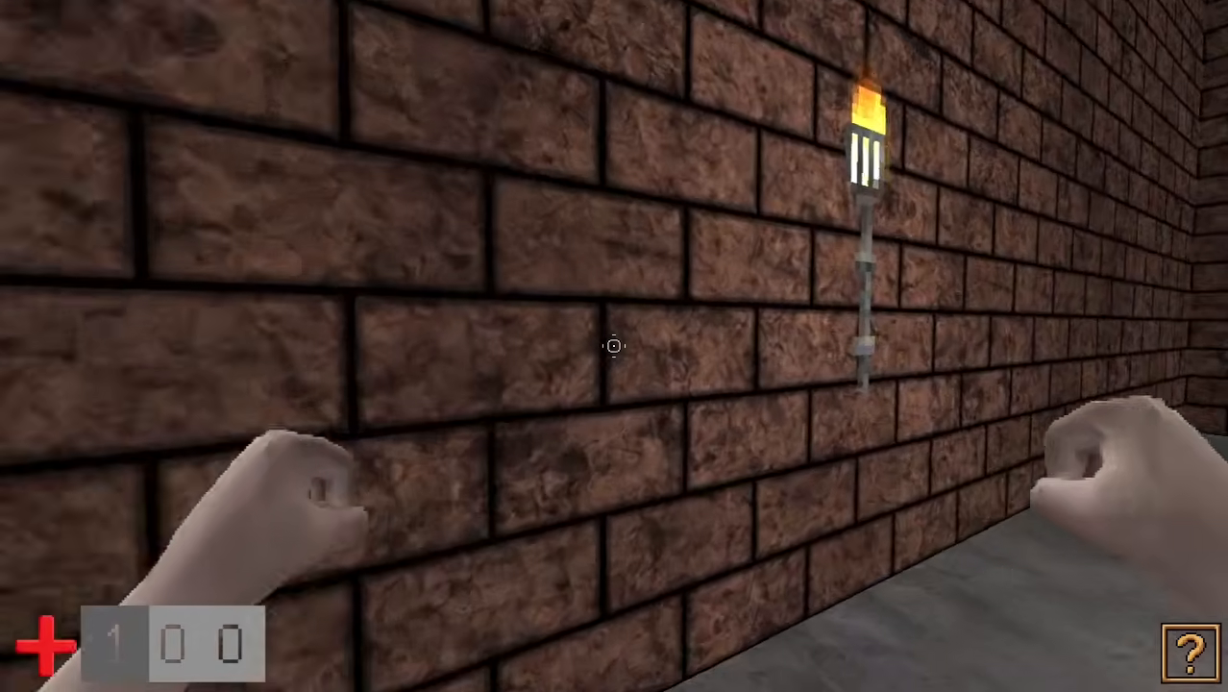
pyautogui.click(614, 346)
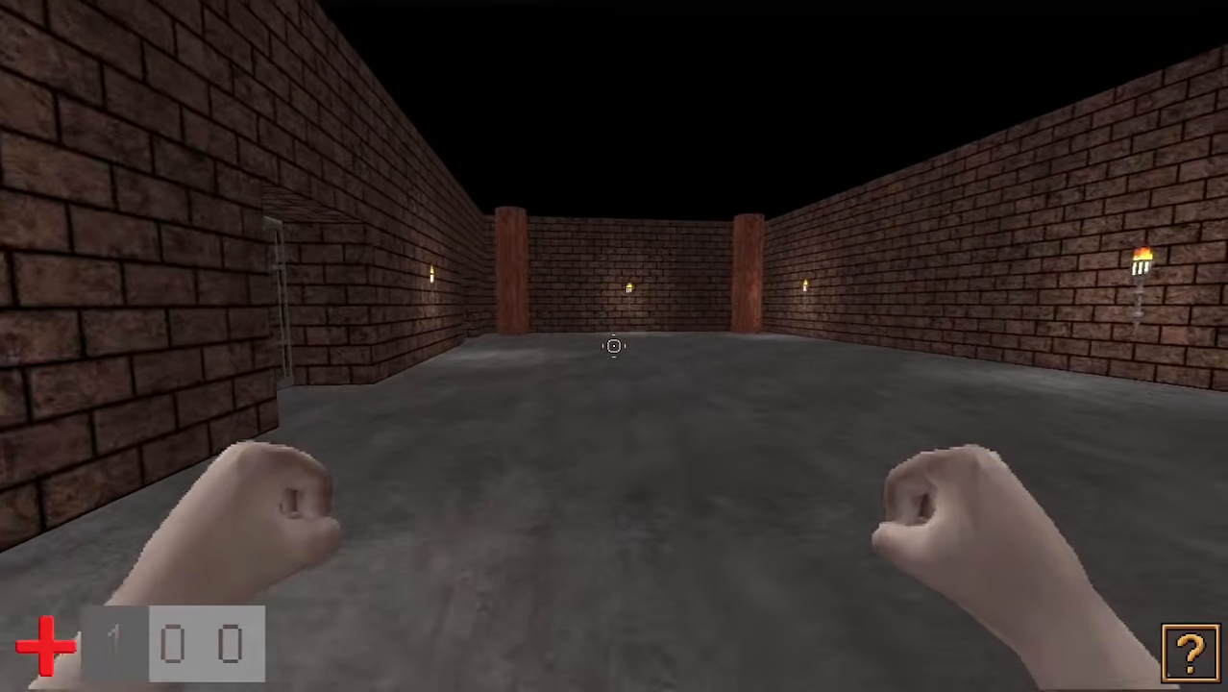
pyautogui.press('w')
pyautogui.press('ctrl')
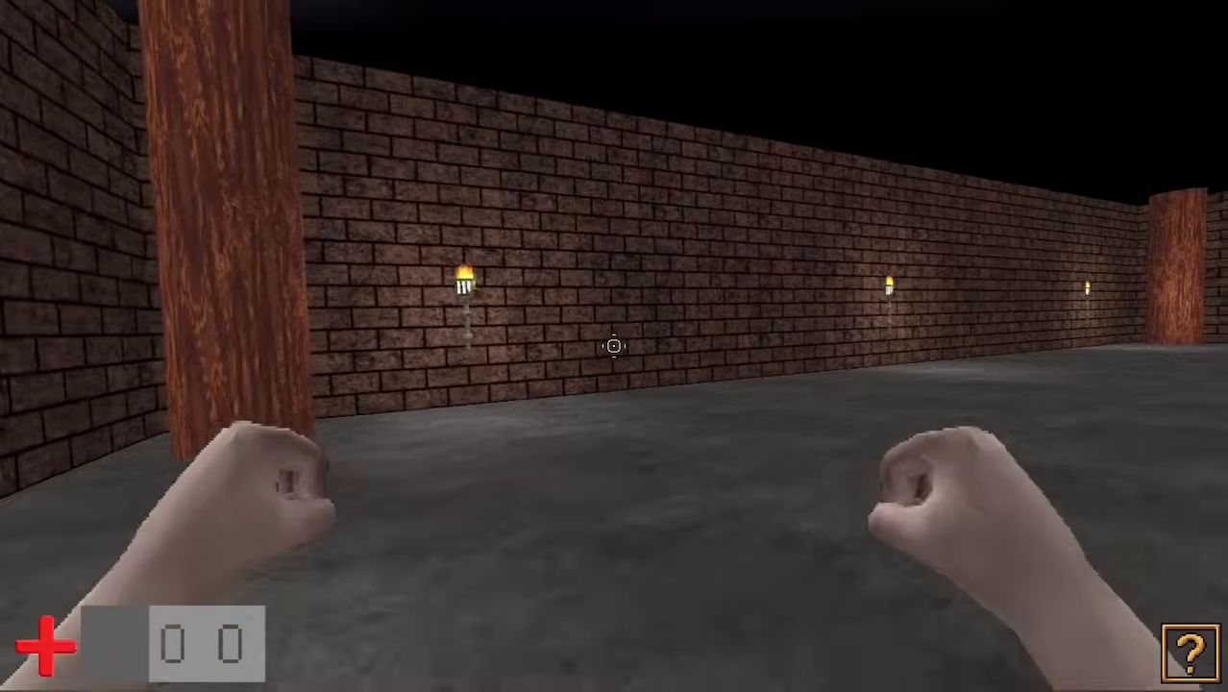
pyautogui.click(614, 346)
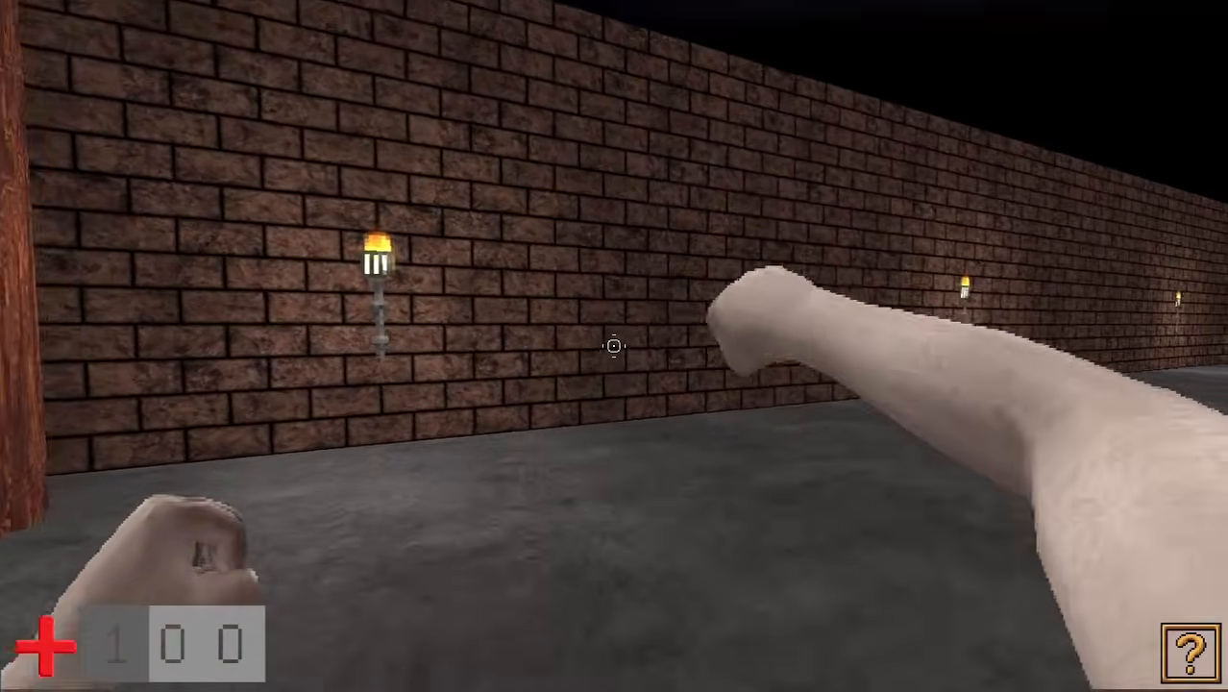
pyautogui.press('w')
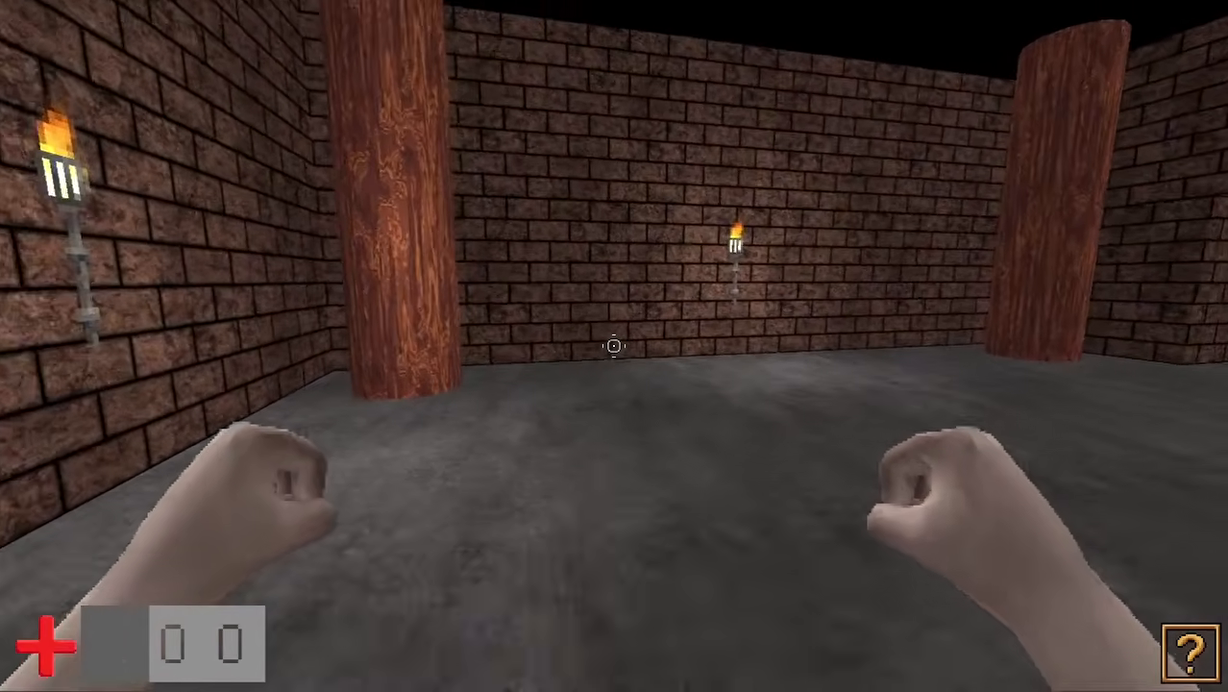
pyautogui.press('Escape')
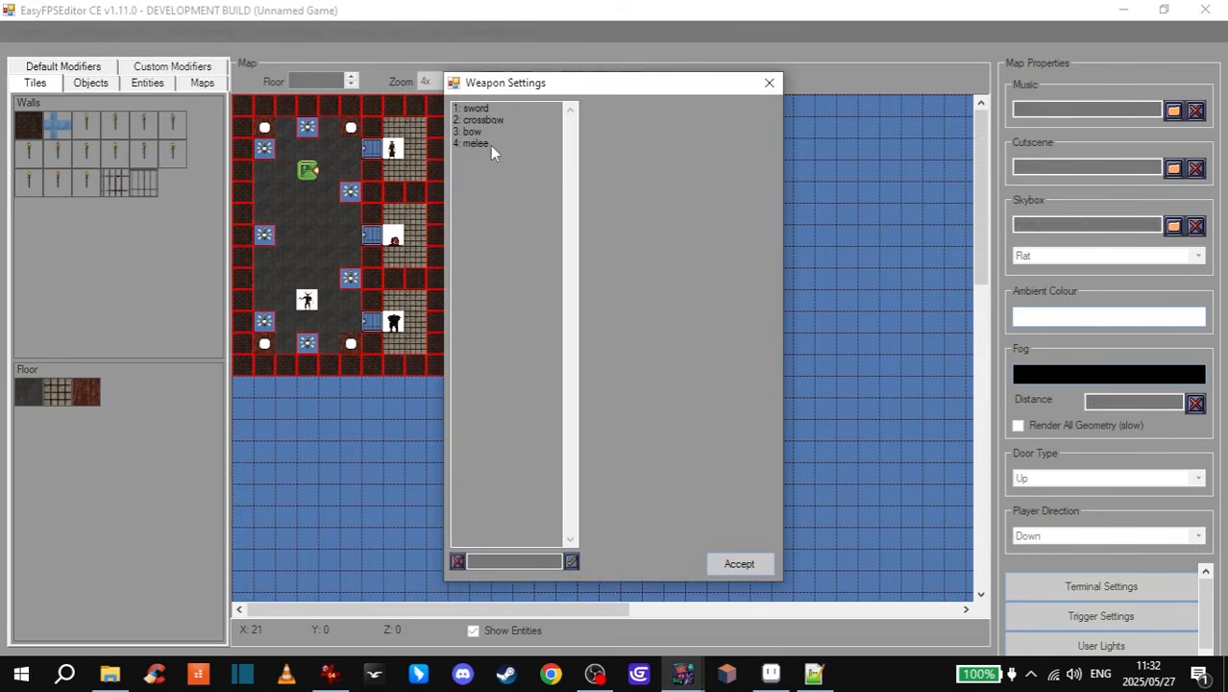
# - Set the melee weapon's horizontal (X) position to 25 and accept the weapon settings
pyautogui.click(489, 145)
pyautogui.click(670, 139)
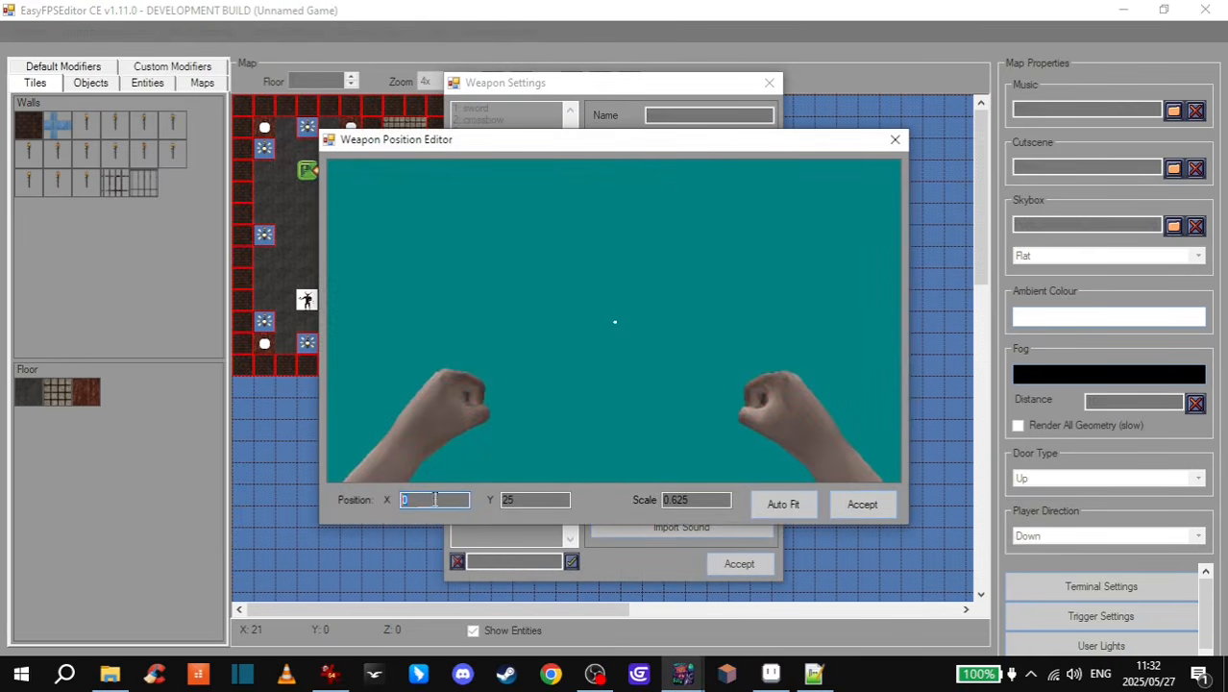
pyautogui.write('50')
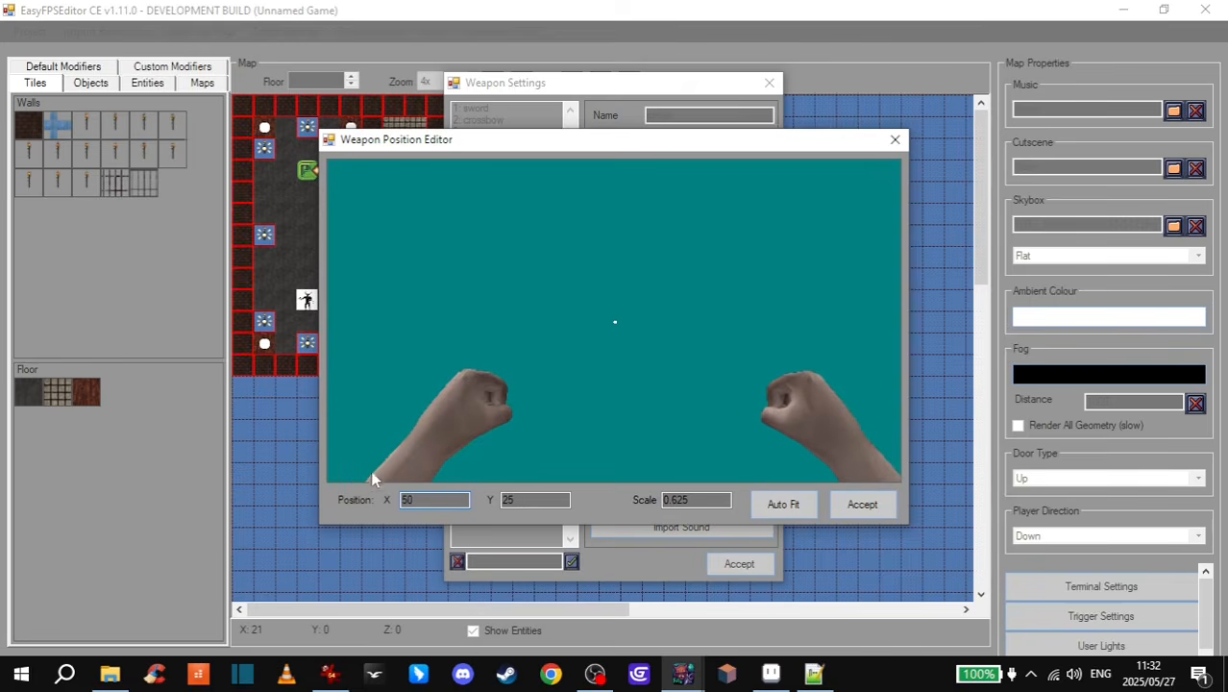
pyautogui.press('BackSpace')
pyautogui.press('BackSpace')
pyautogui.write('25')
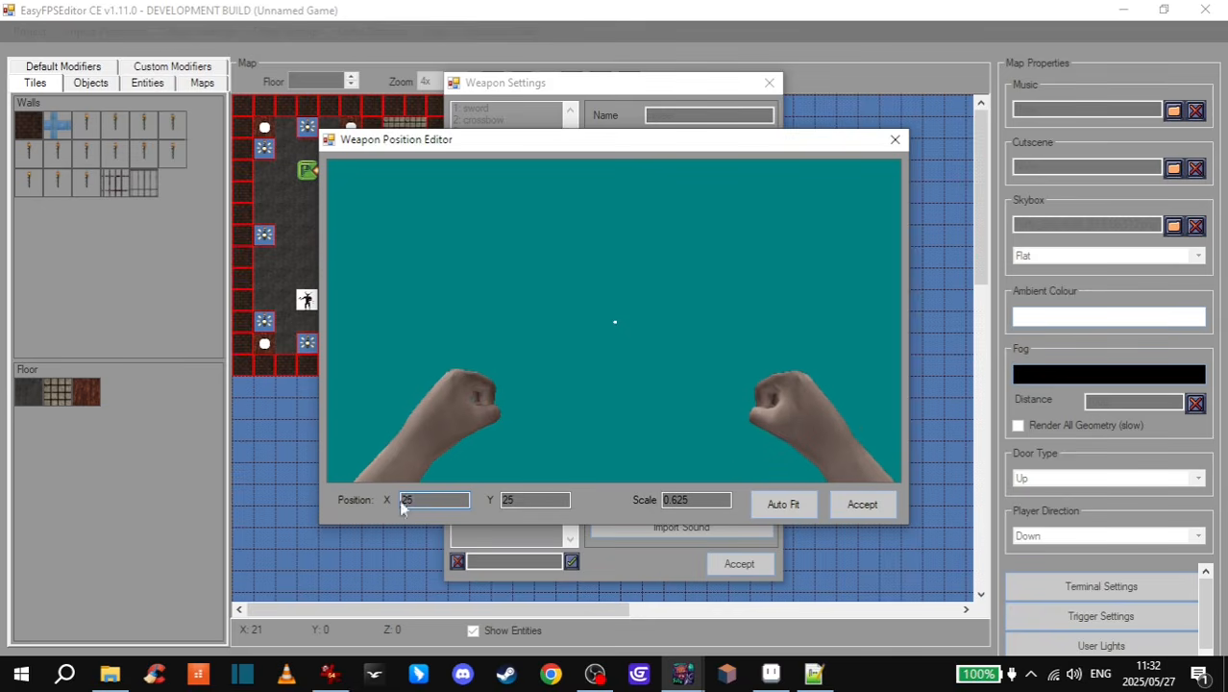
pyautogui.write('-')
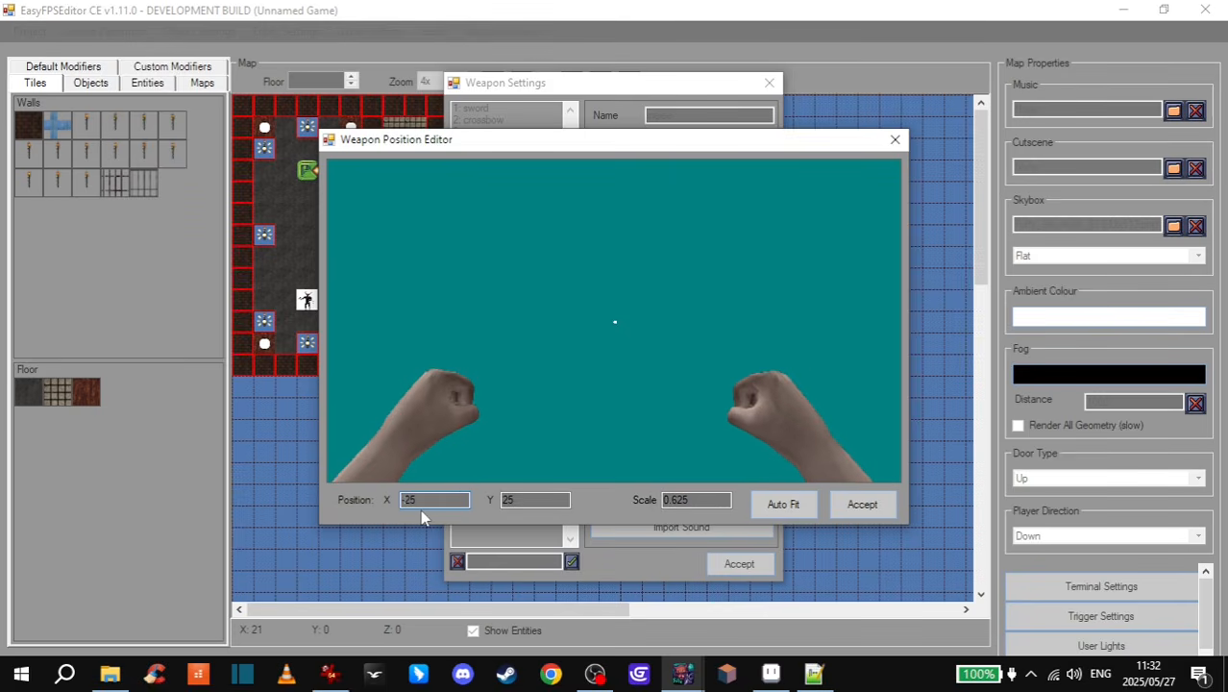
pyautogui.press('BackSpace')
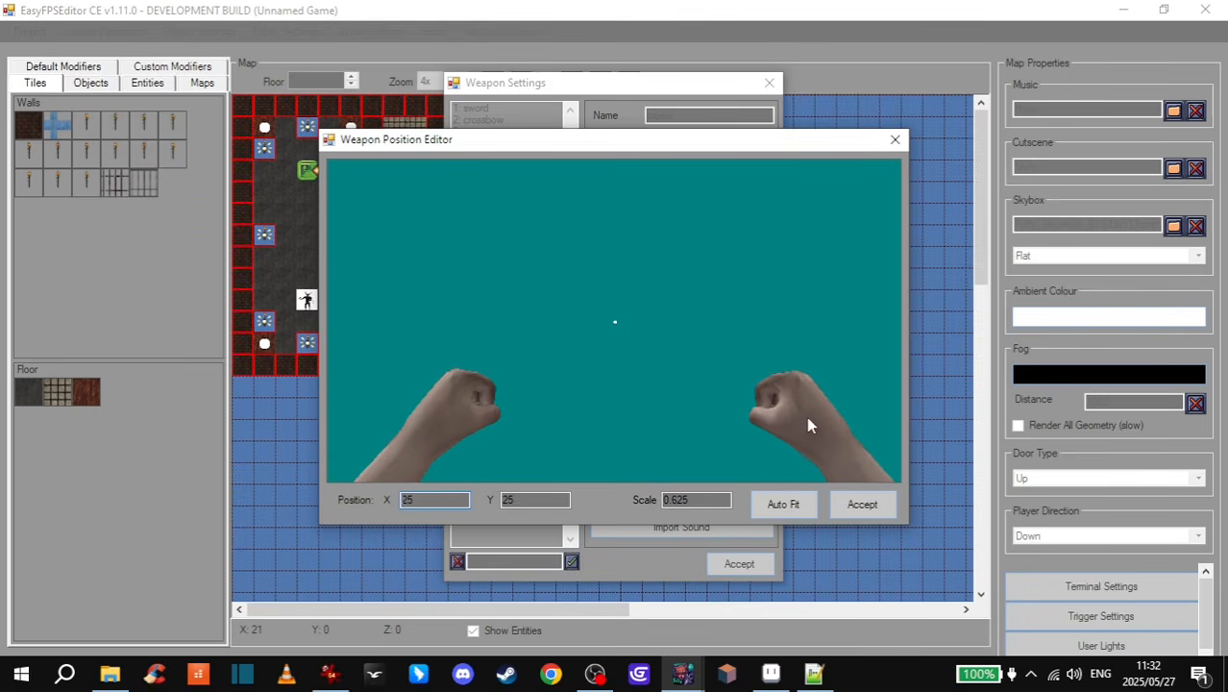
pyautogui.click(862, 505)
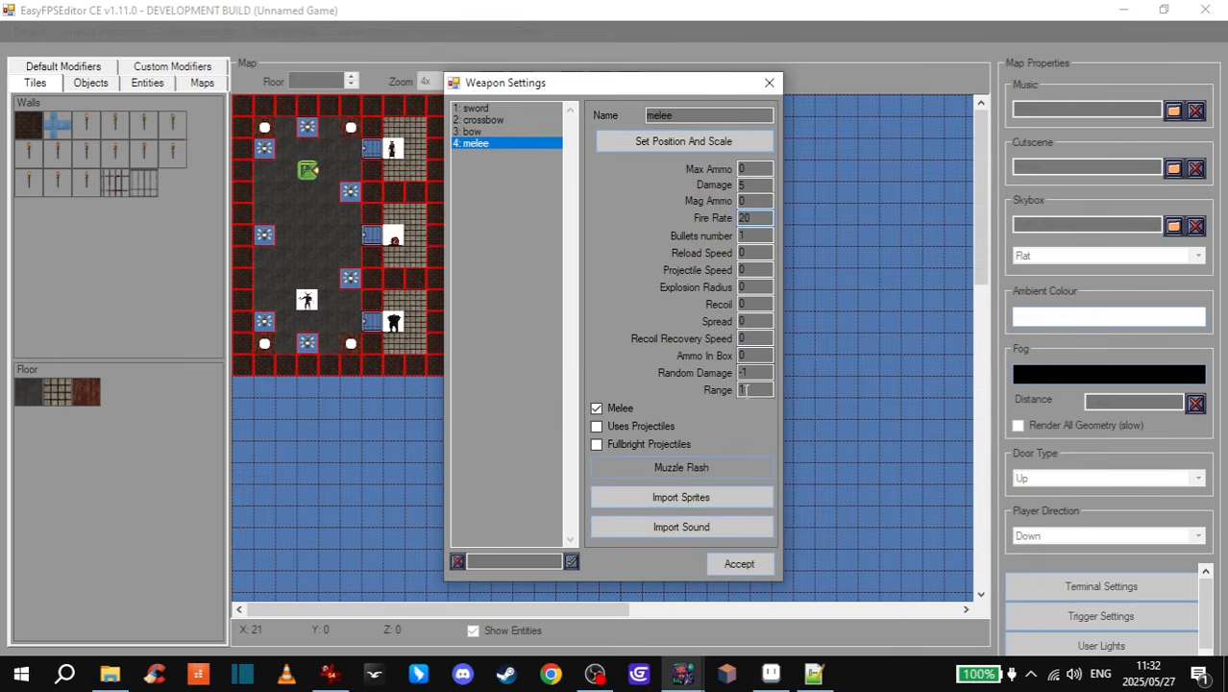
pyautogui.click(739, 566)
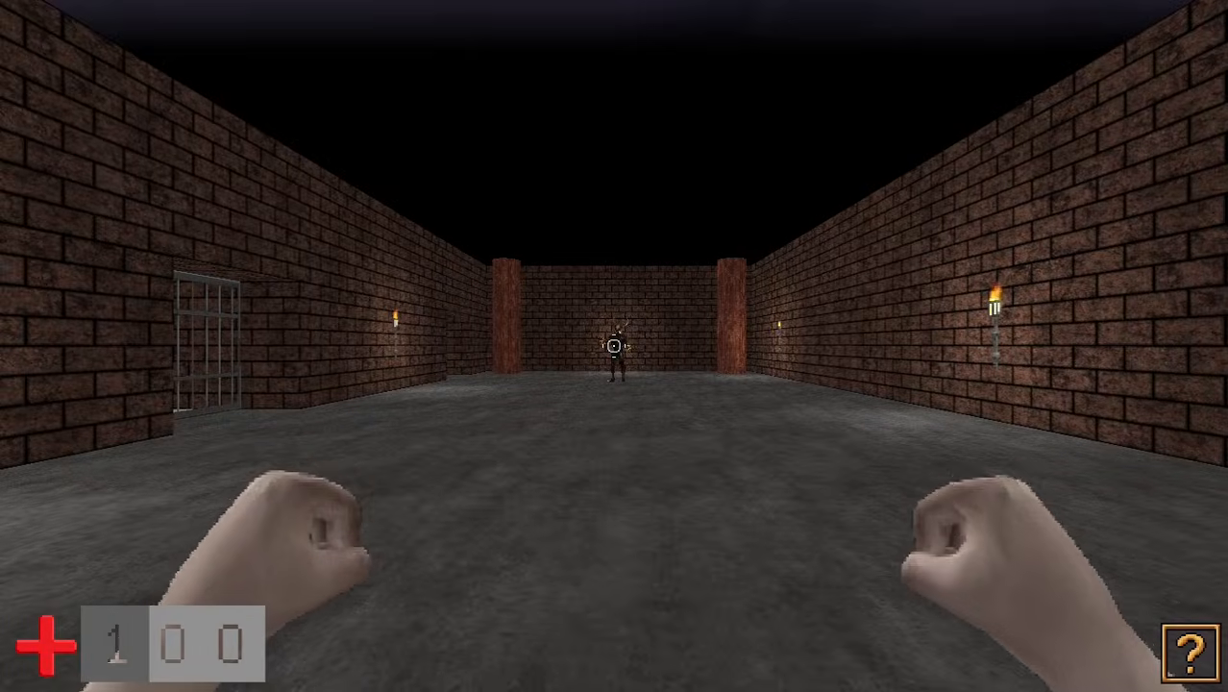
# - Test-run the game and attack while walking past the horned enemy to check the fists' horizontal offset
pyautogui.click(613, 346)
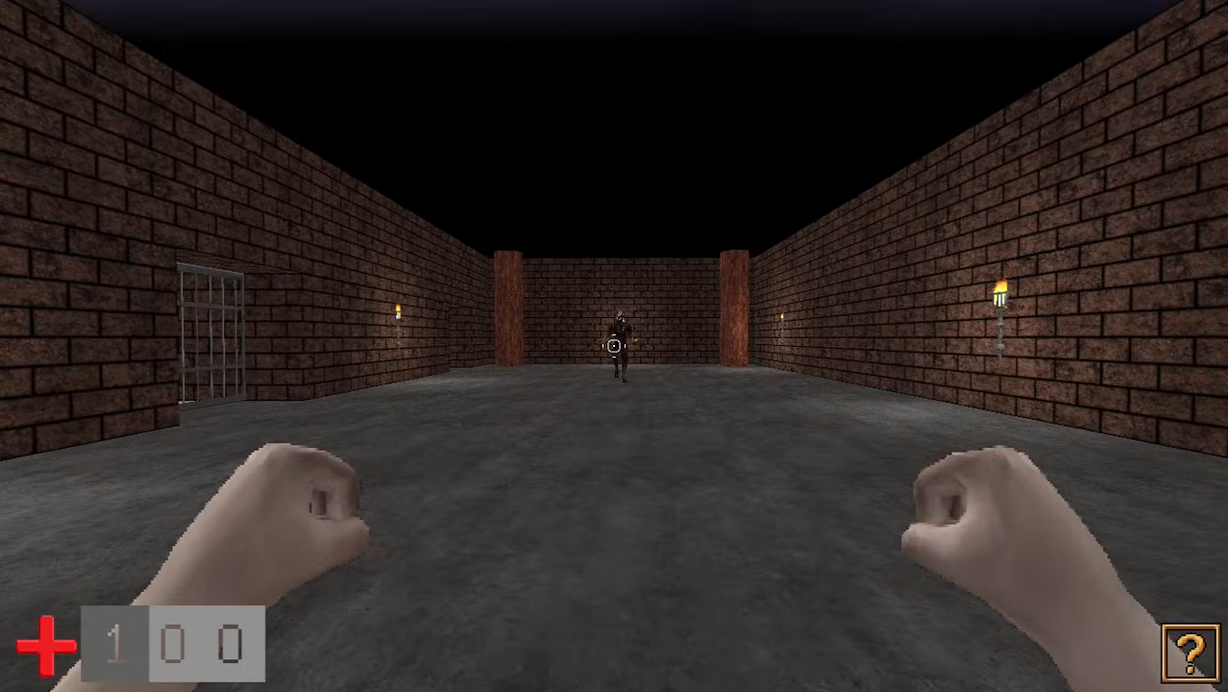
pyautogui.click(613, 346)
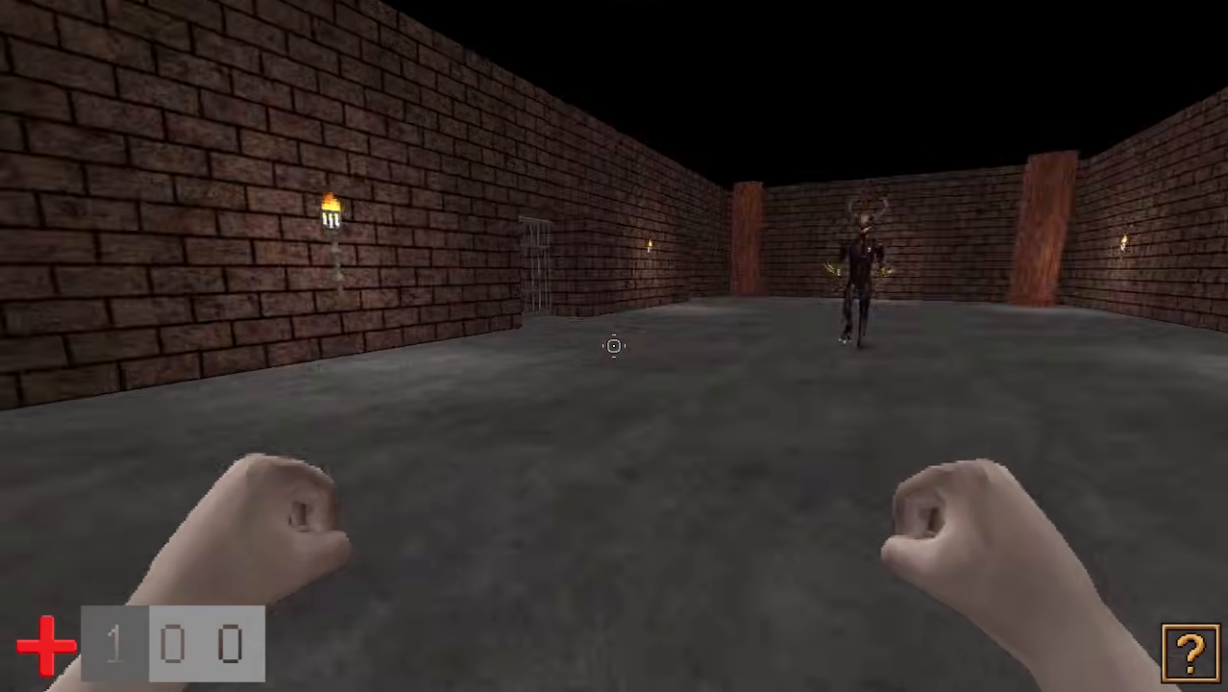
pyautogui.press('w')
pyautogui.click(614, 346)
pyautogui.click(613, 346)
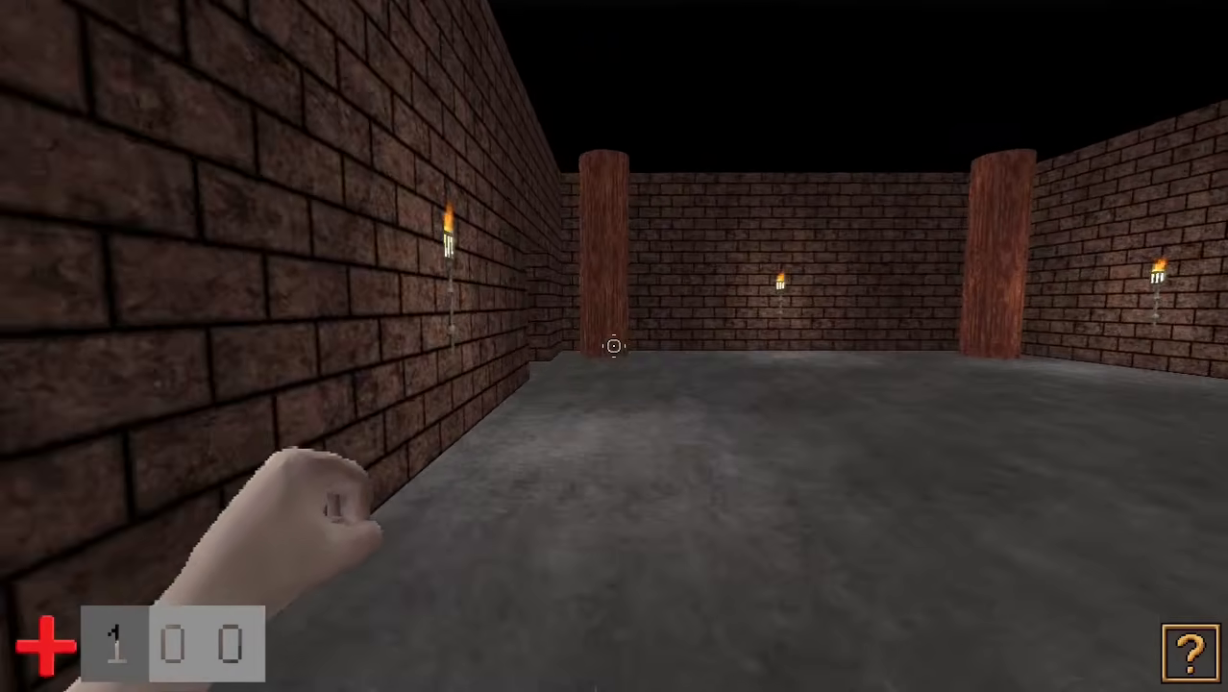
pyautogui.click(613, 346)
pyautogui.press('w')
pyautogui.click(614, 346)
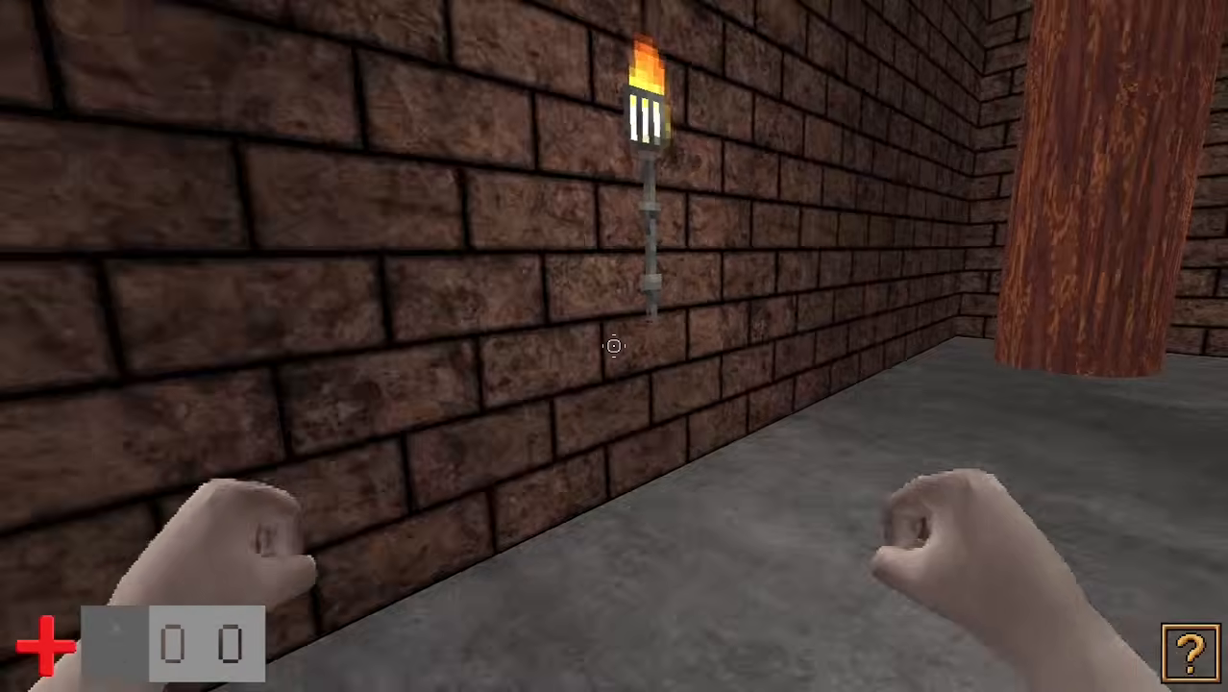
# - Repeat attacks while looking slightly downward around the room to check the melee animation, and open the game menu
pyautogui.click(614, 346)
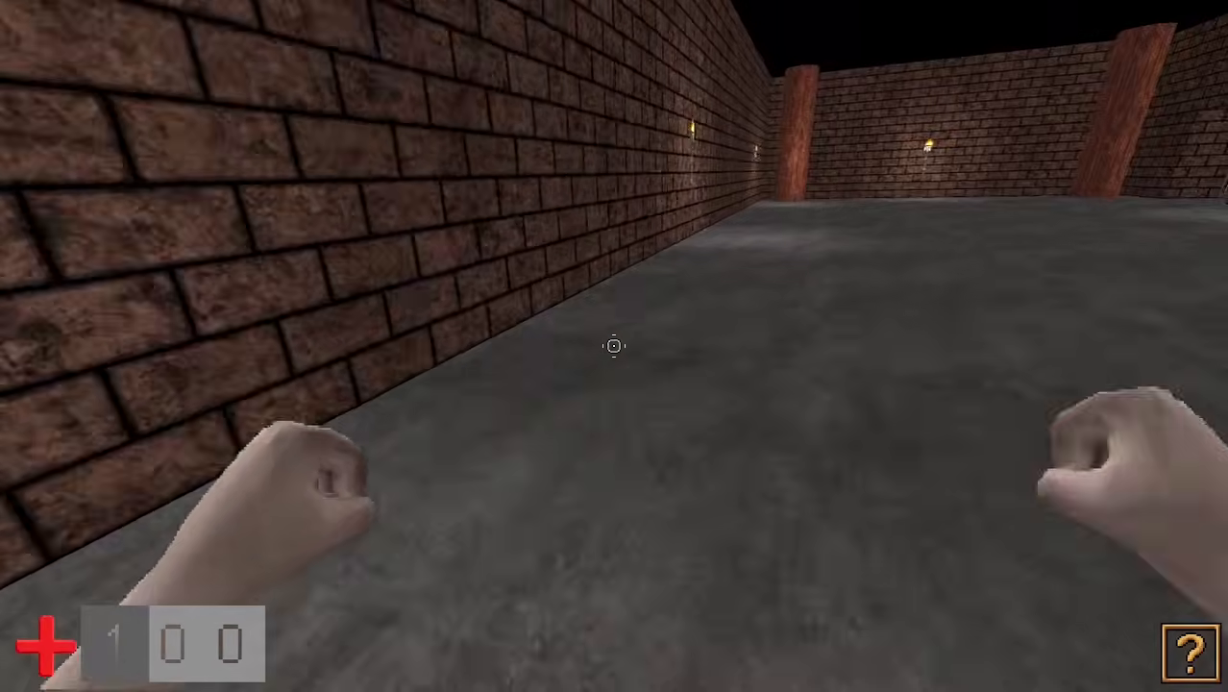
pyautogui.click(614, 346)
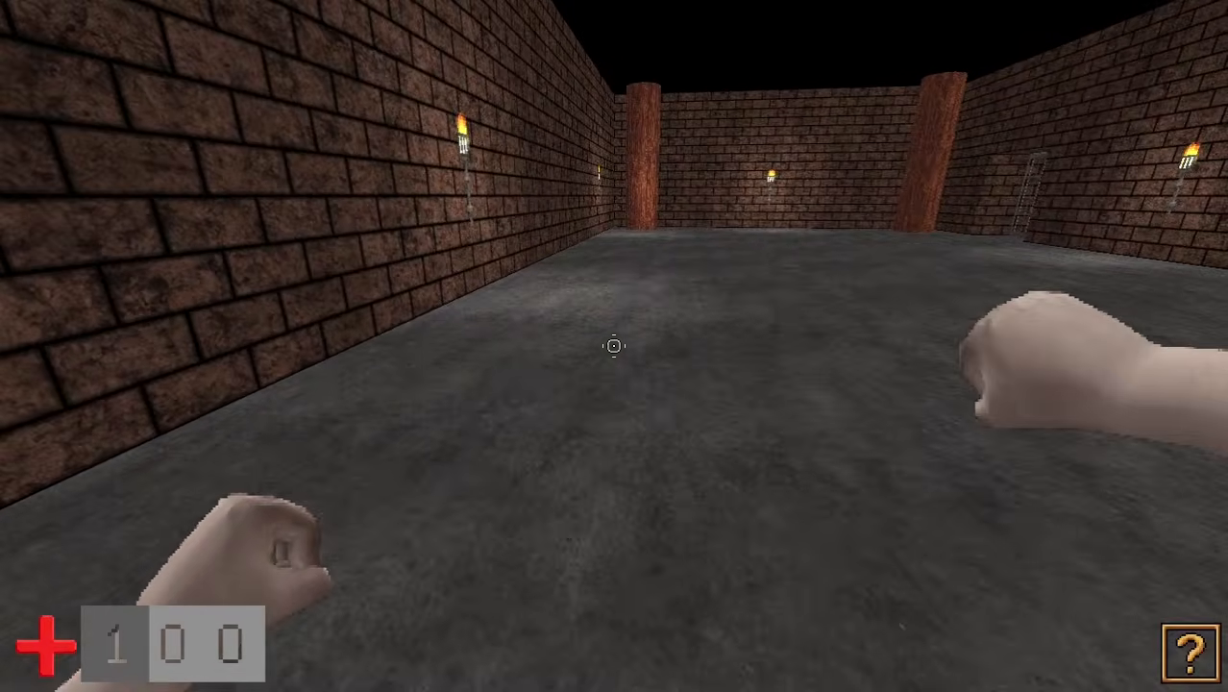
pyautogui.click(614, 346)
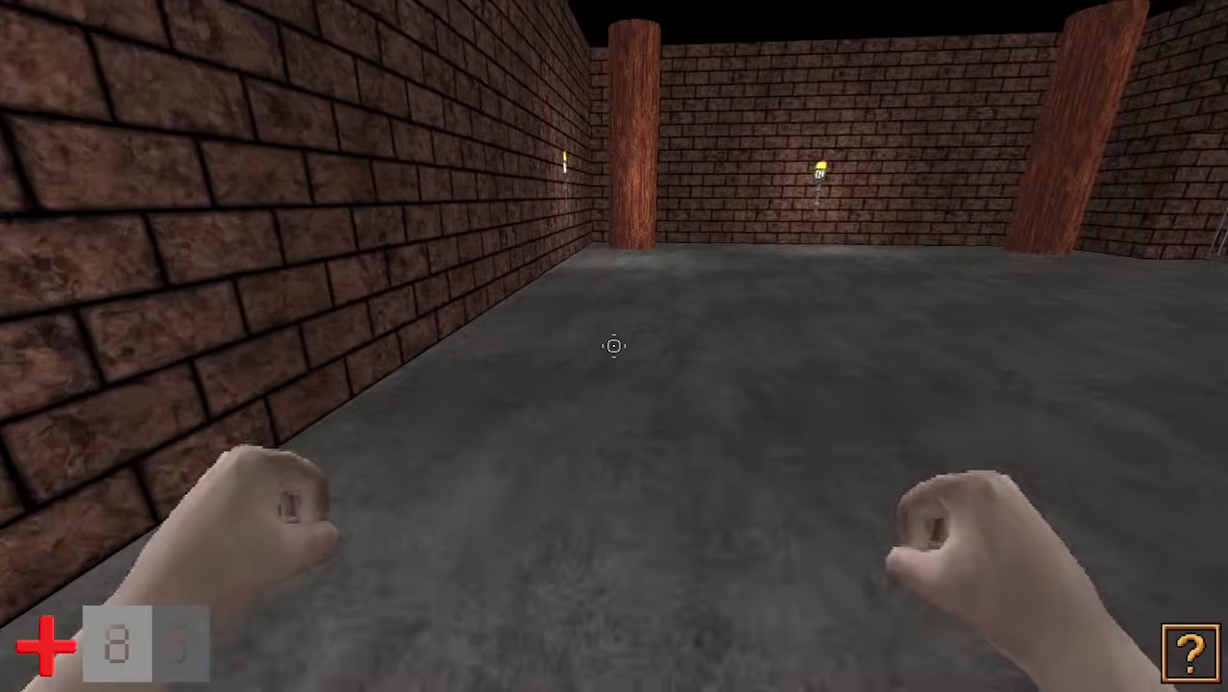
pyautogui.click(614, 346)
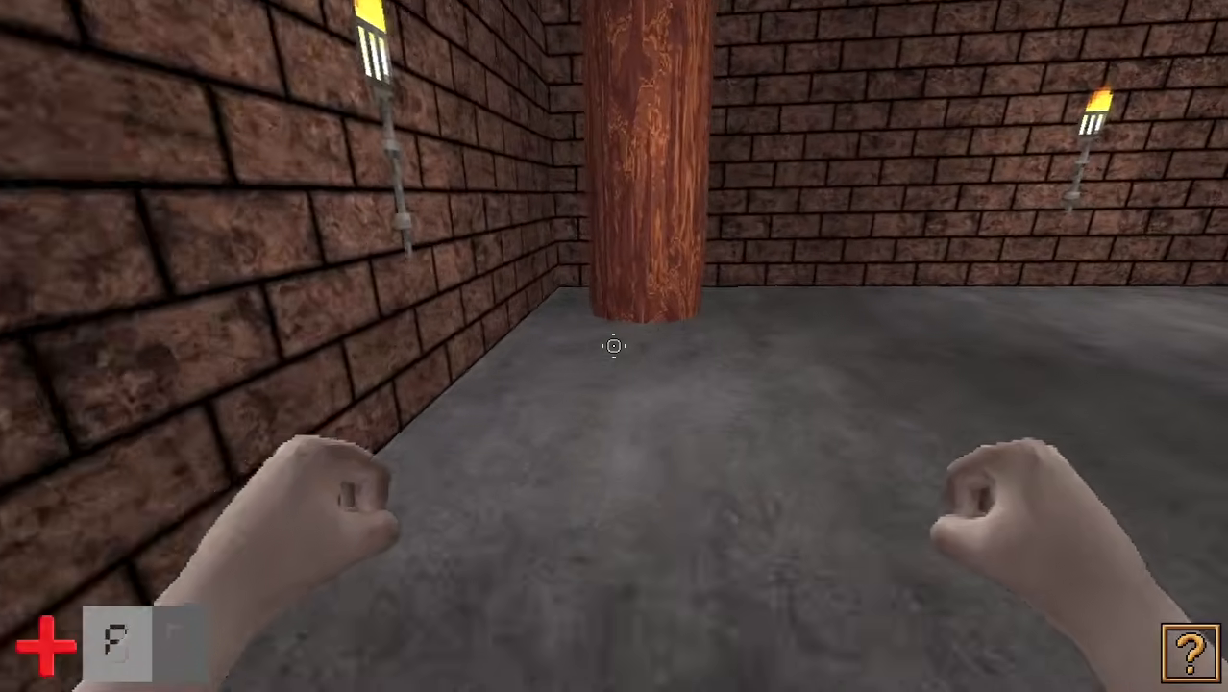
pyautogui.click(614, 346)
pyautogui.press('w')
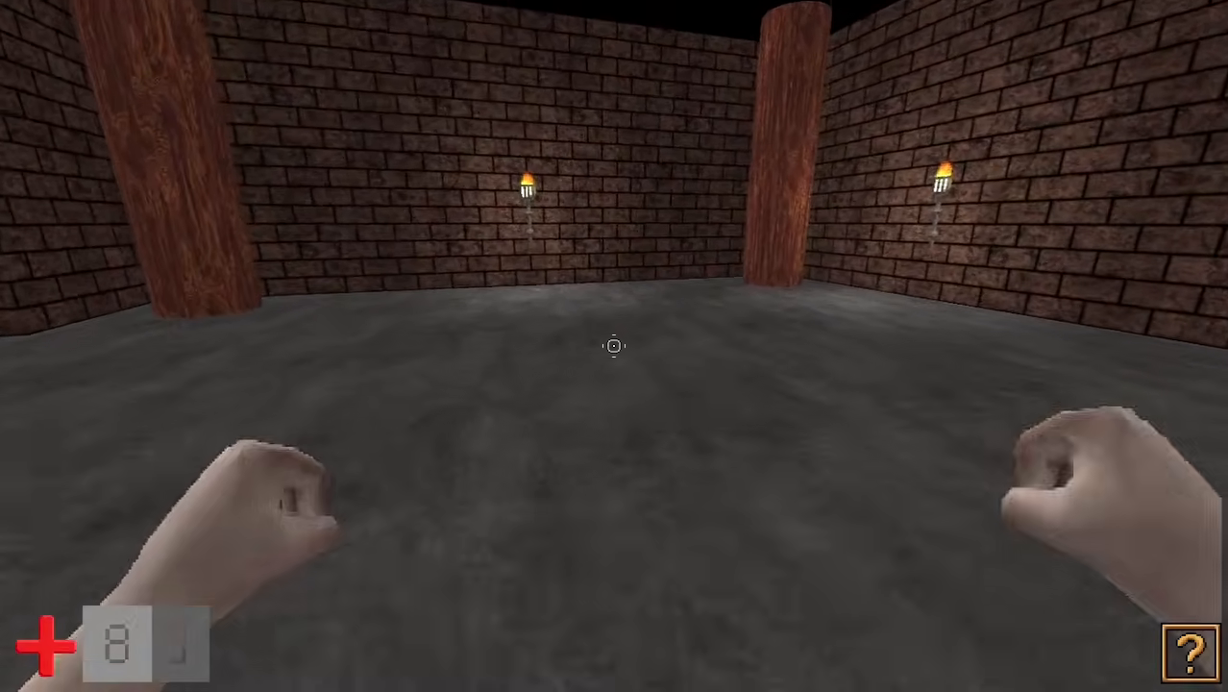
pyautogui.click(614, 345)
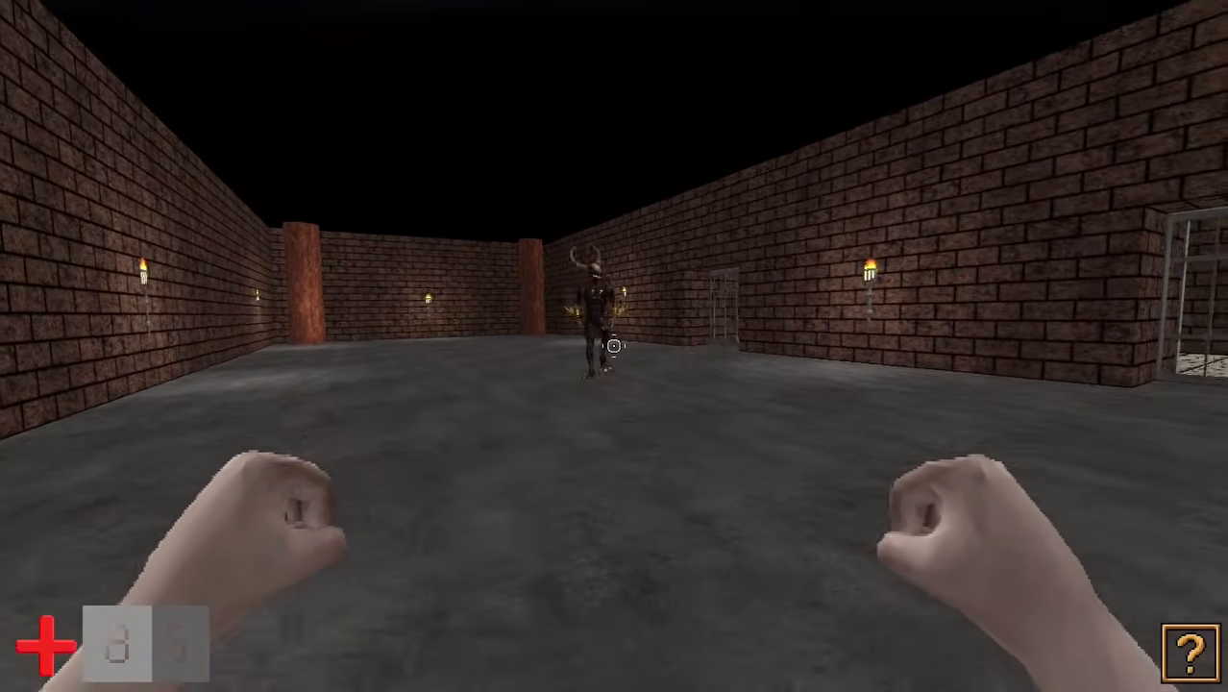
pyautogui.press('Escape')
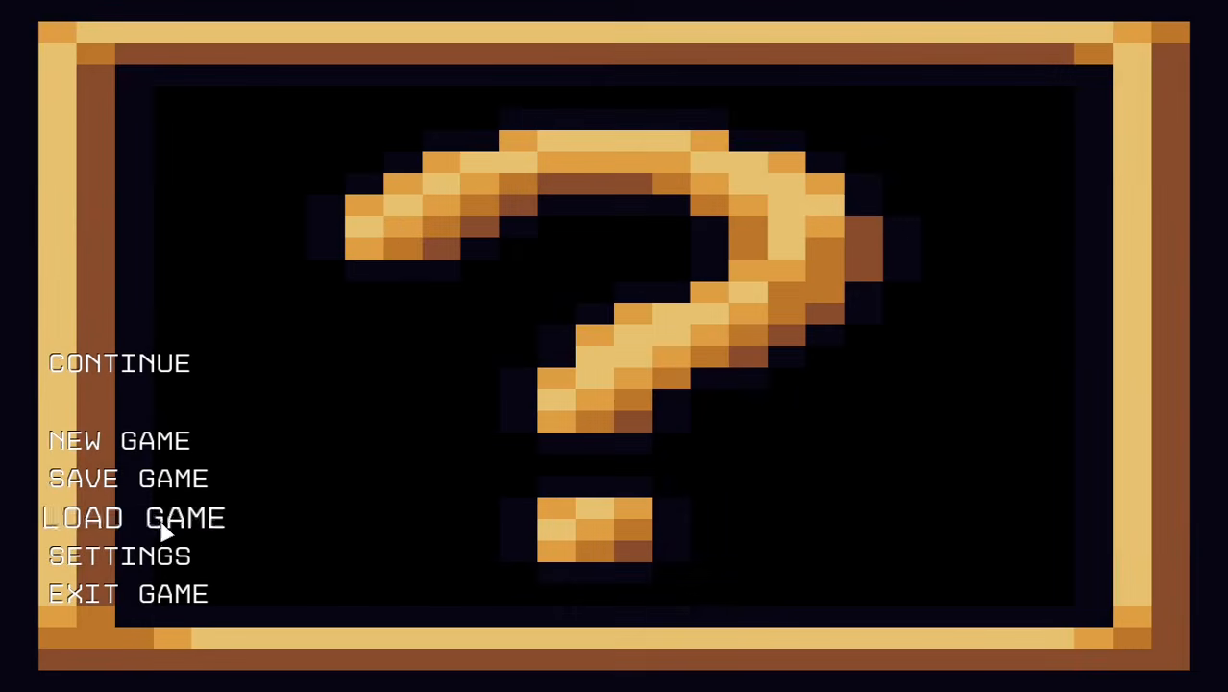
# - Exit the game, switch to melee.states in Notepad++, and set all four ATTACK state frame durations to 0.05
pyautogui.click(154, 607)
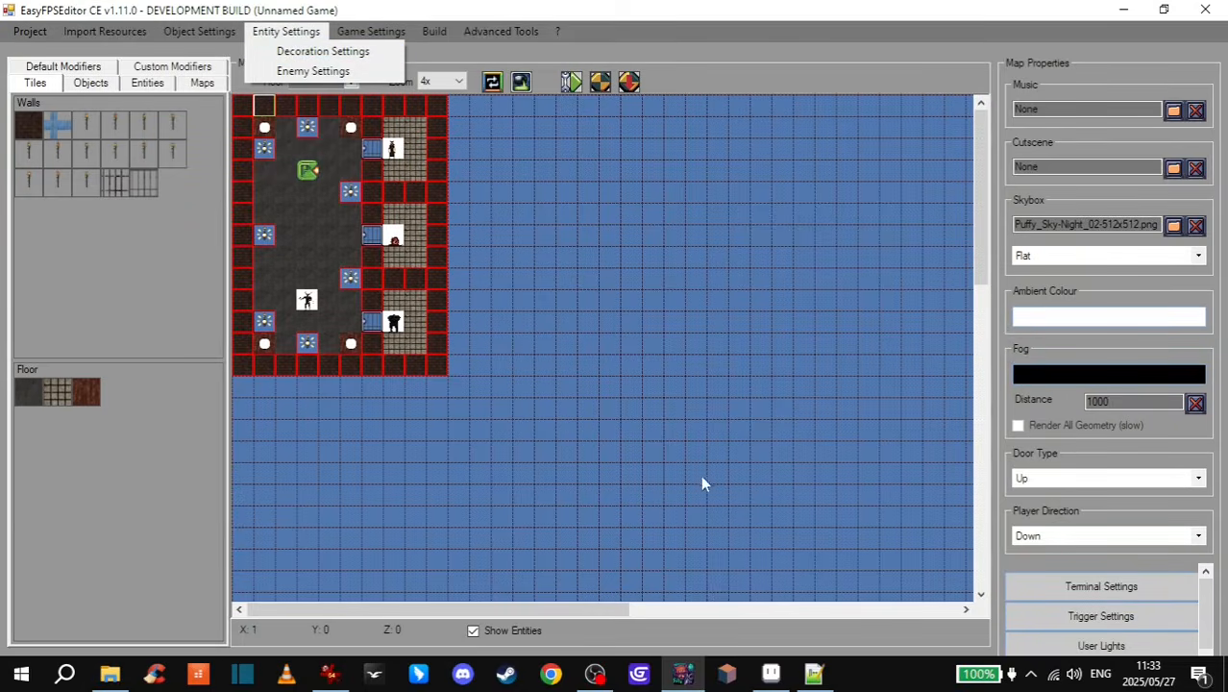
pyautogui.click(816, 676)
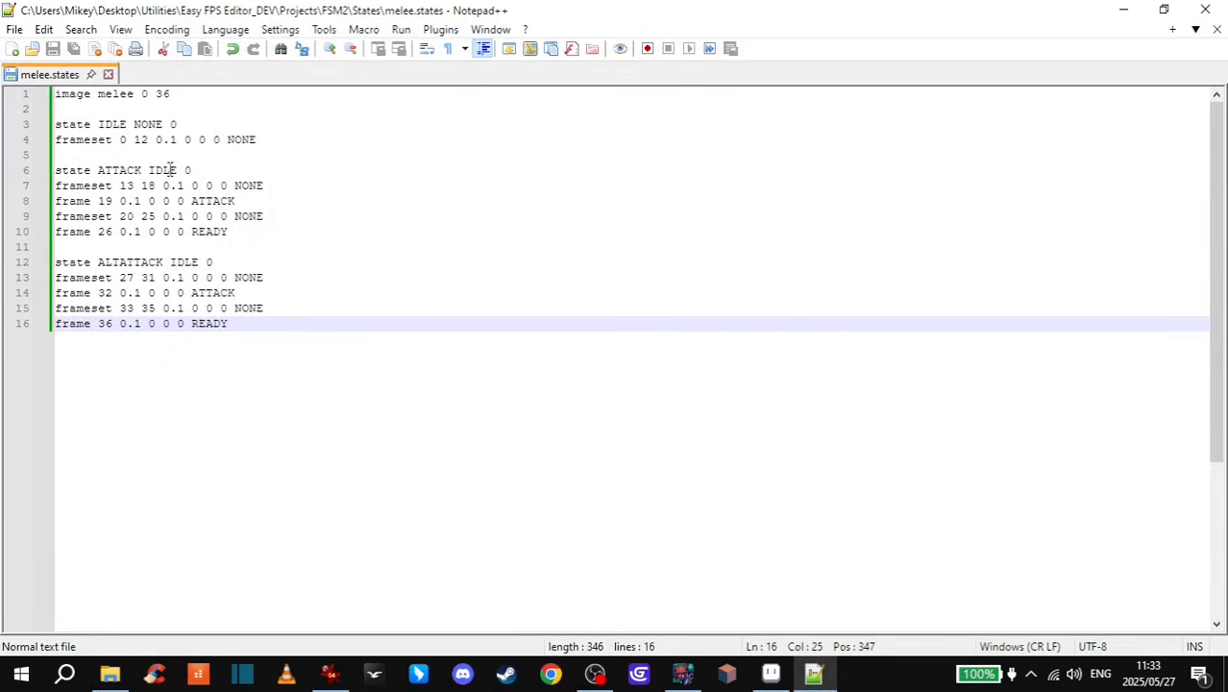
pyautogui.click(172, 142)
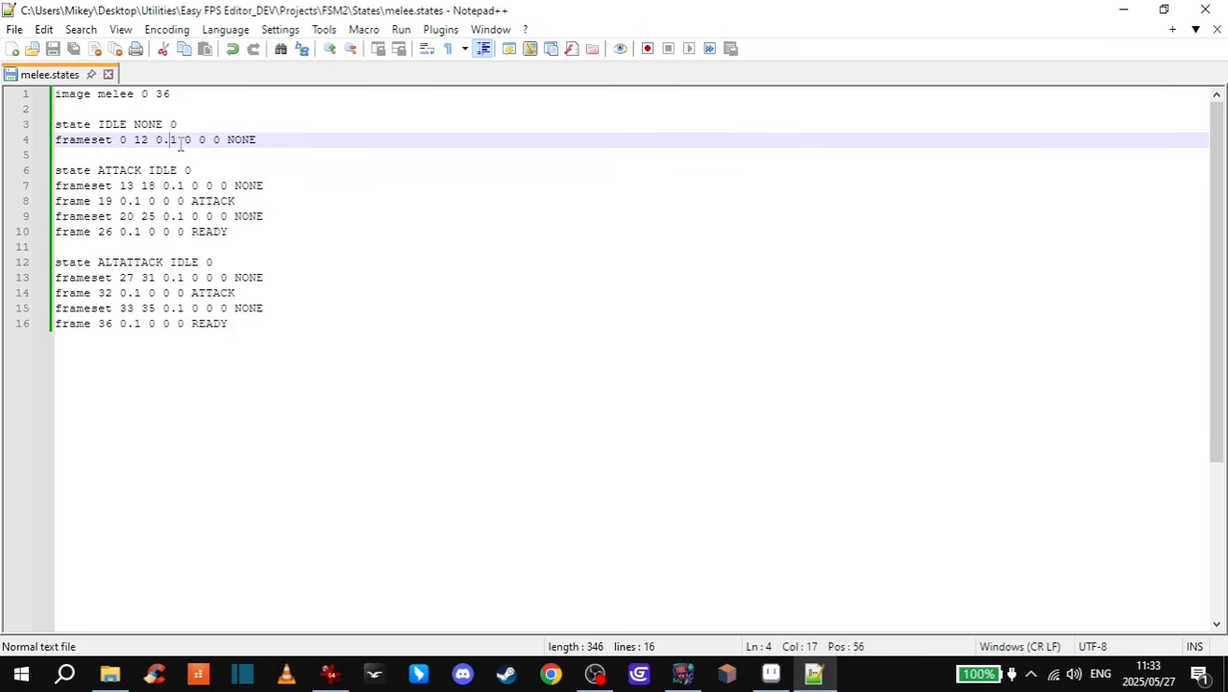
pyautogui.click(184, 186)
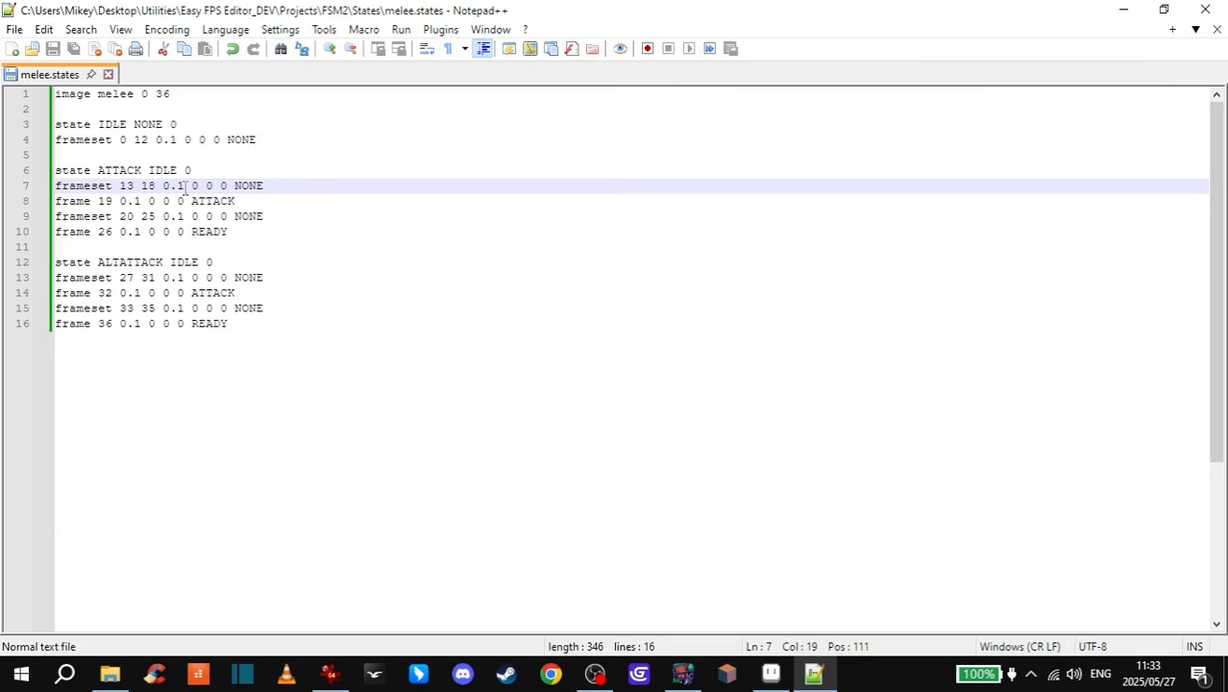
pyautogui.press('BackSpace')
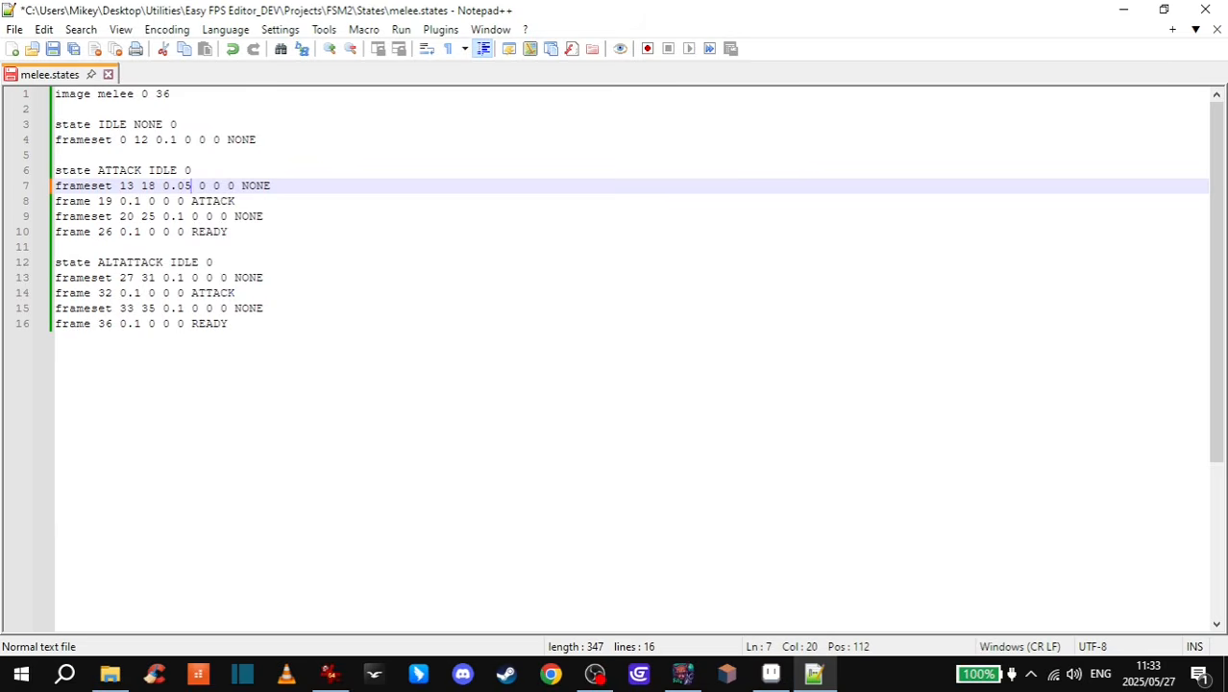
pyautogui.click(143, 203)
pyautogui.press('BackSpace')
pyautogui.write('05')
pyautogui.click(185, 216)
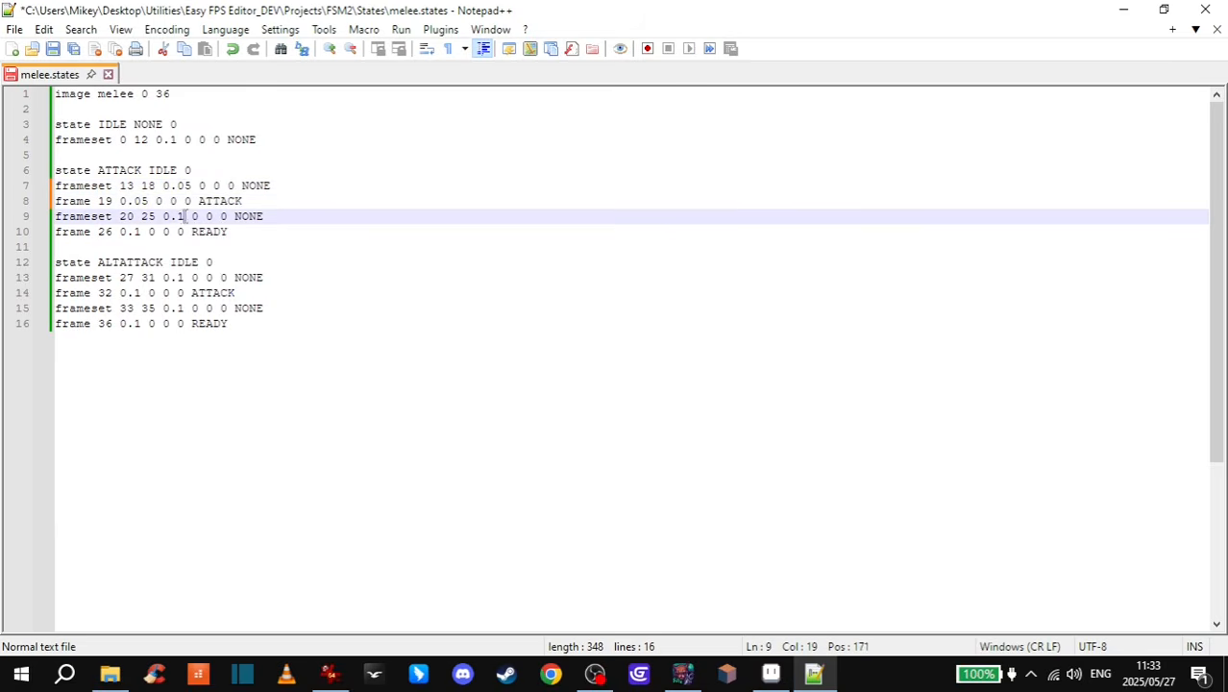
pyautogui.click(140, 233)
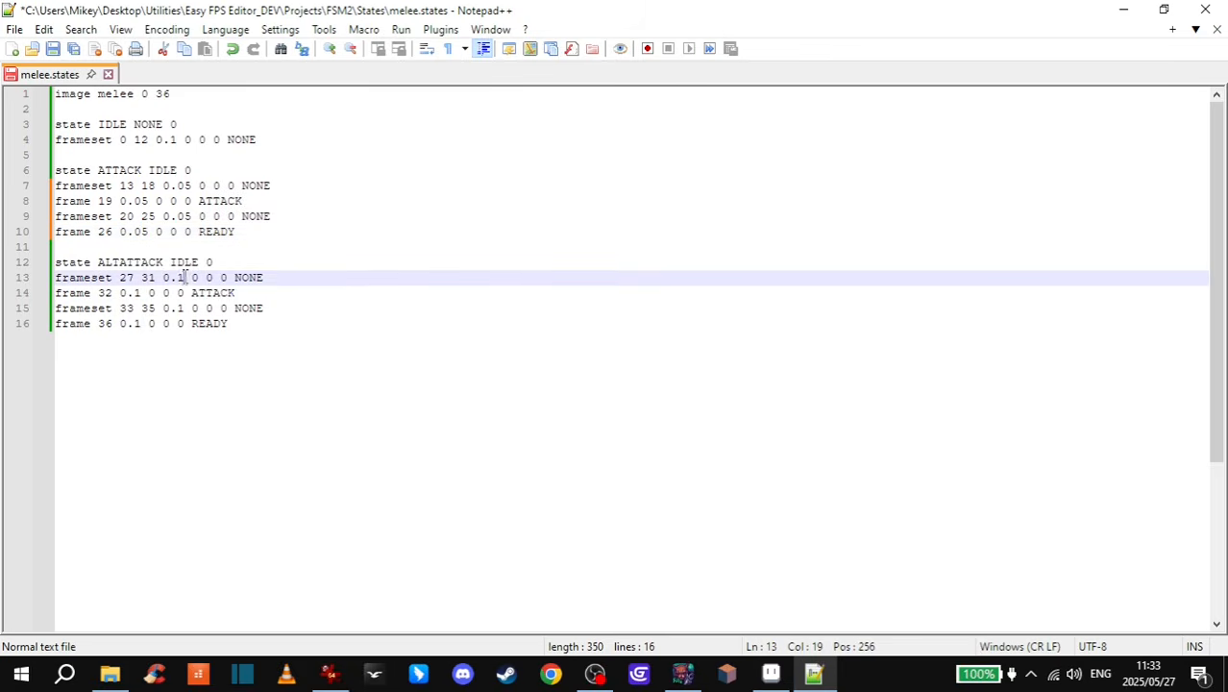
# - Set all four ALTATTACK state frame durations to 0.075 and save melee.states
pyautogui.moveTo(185, 277); pyautogui.dragTo(178, 279)
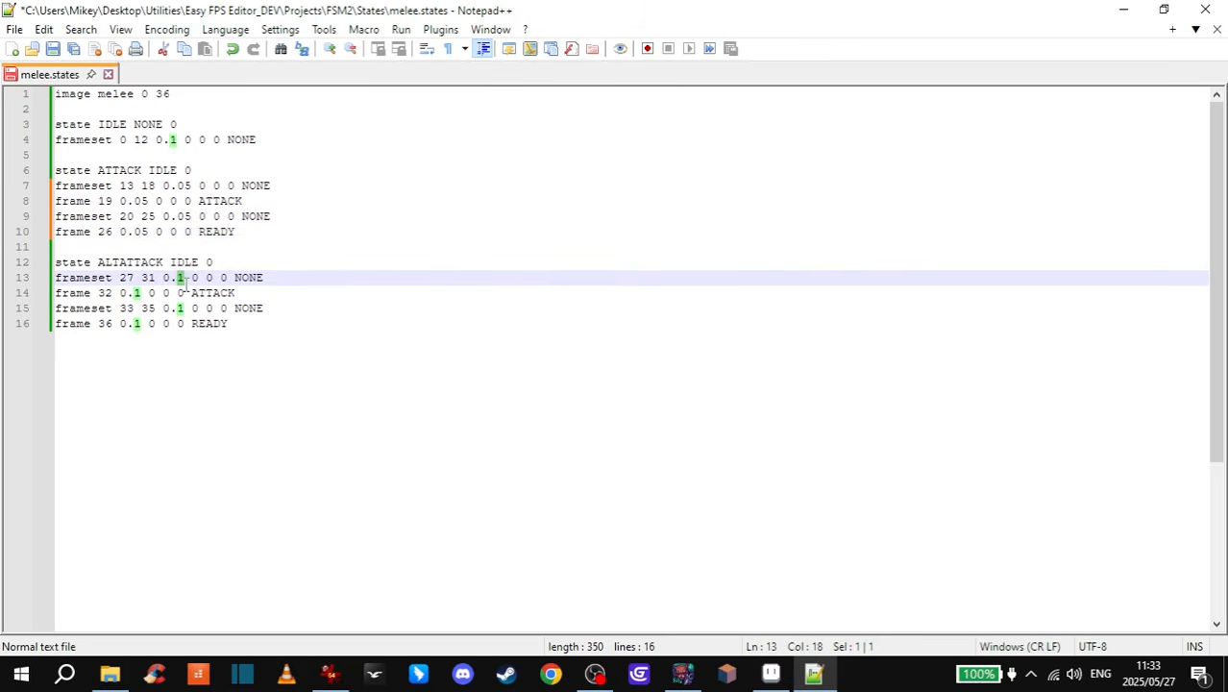
pyautogui.write('075')
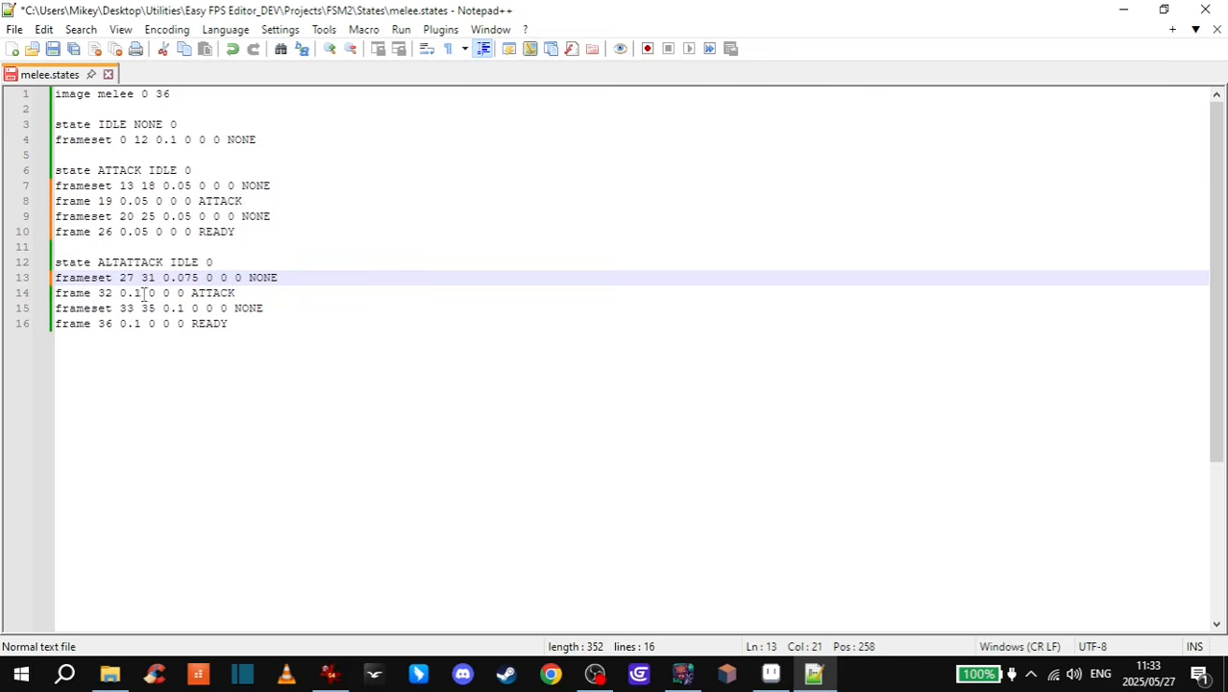
pyautogui.moveTo(142, 293); pyautogui.dragTo(134, 325)
pyautogui.write('075075')
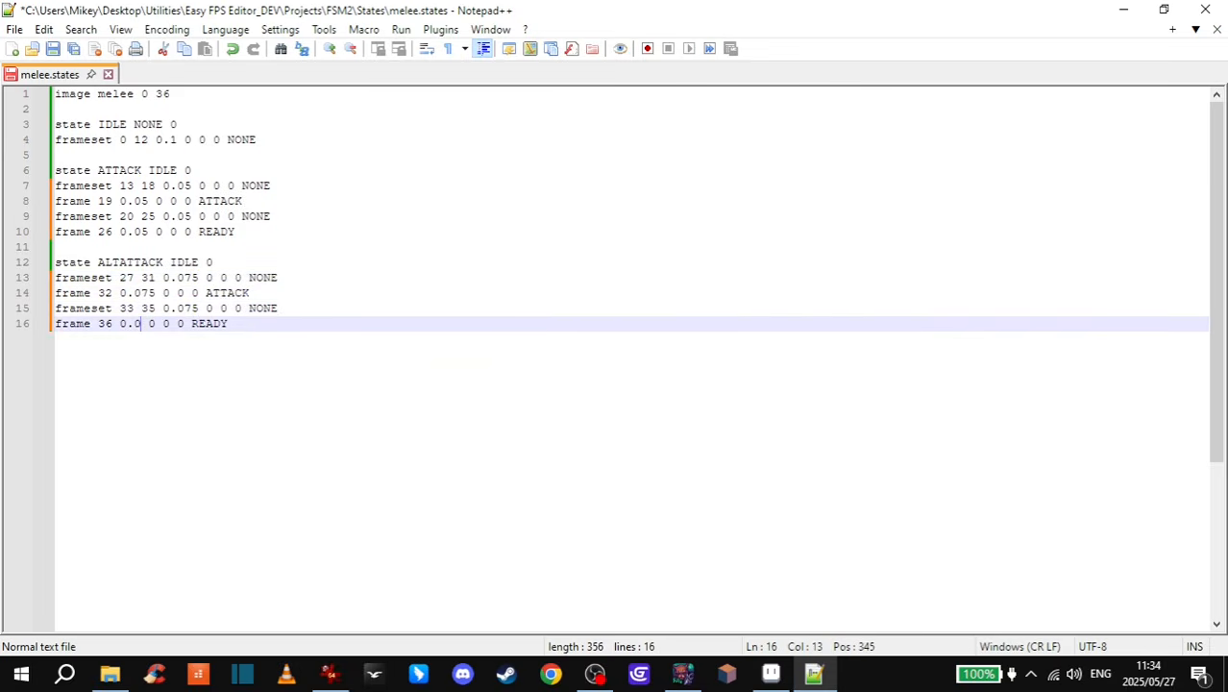
pyautogui.write('075')
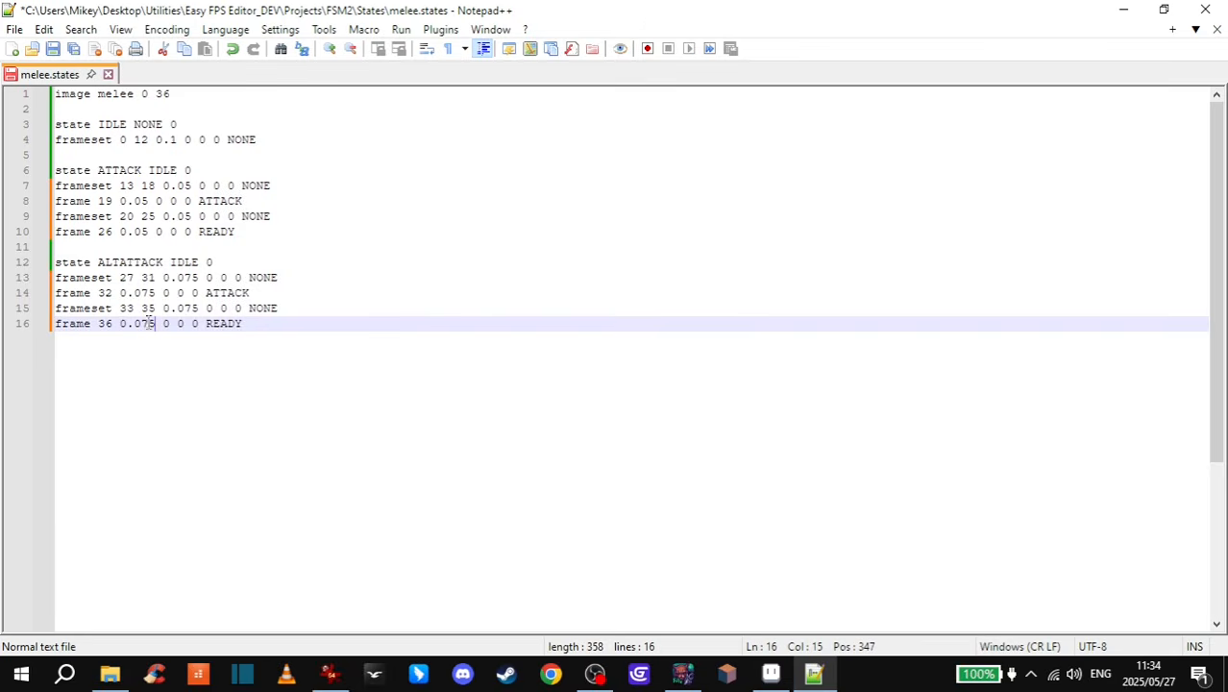
pyautogui.click(55, 50)
# - Switch back to EasyFPSEditor, test-run the game, and punch in the open and against brick walls to check the punch speed
pyautogui.click(684, 673)
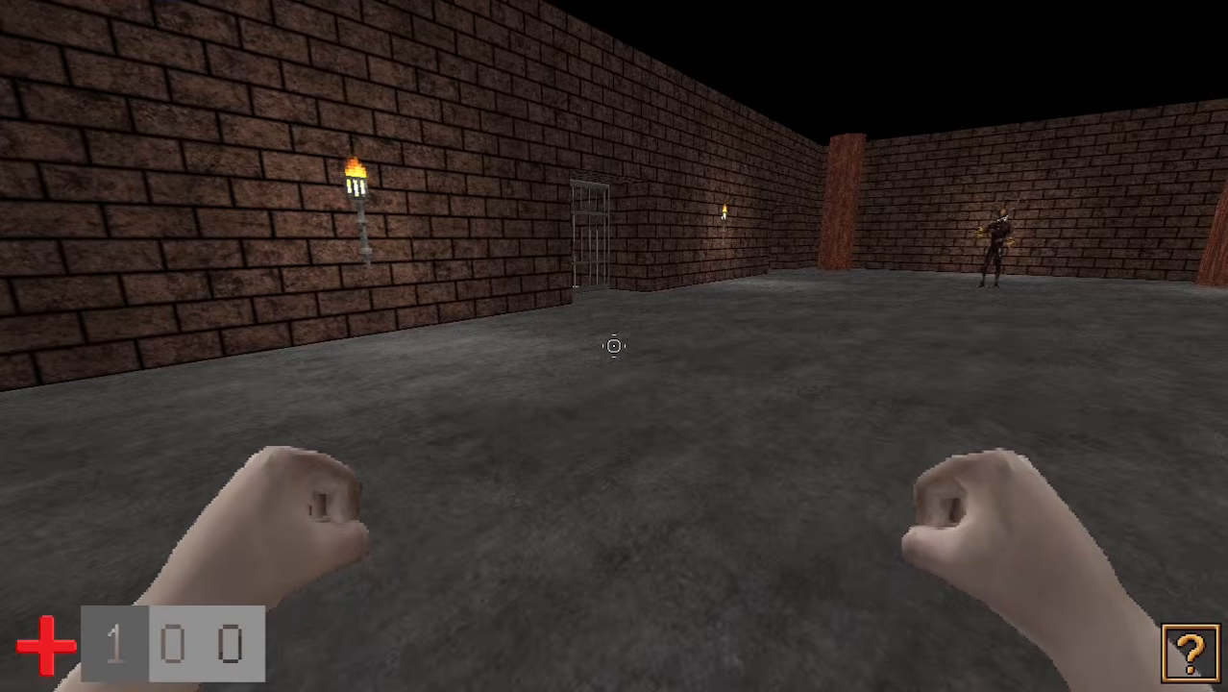
pyautogui.click(614, 346)
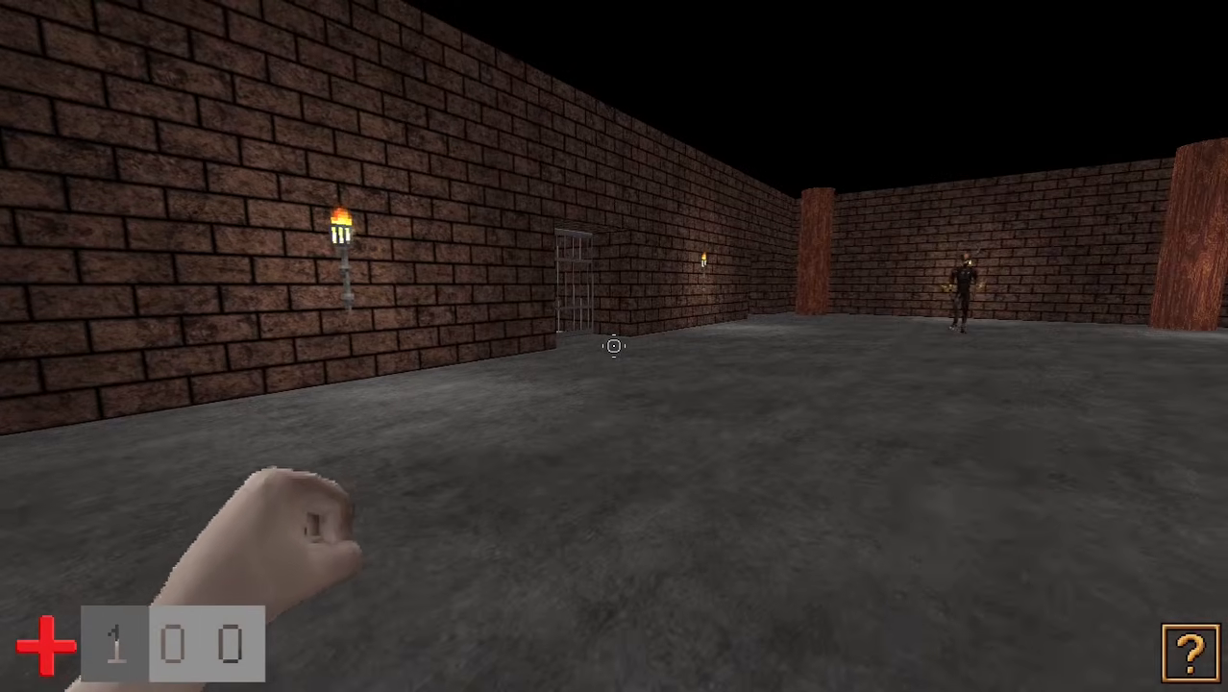
pyautogui.click(614, 346)
pyautogui.click(614, 346)
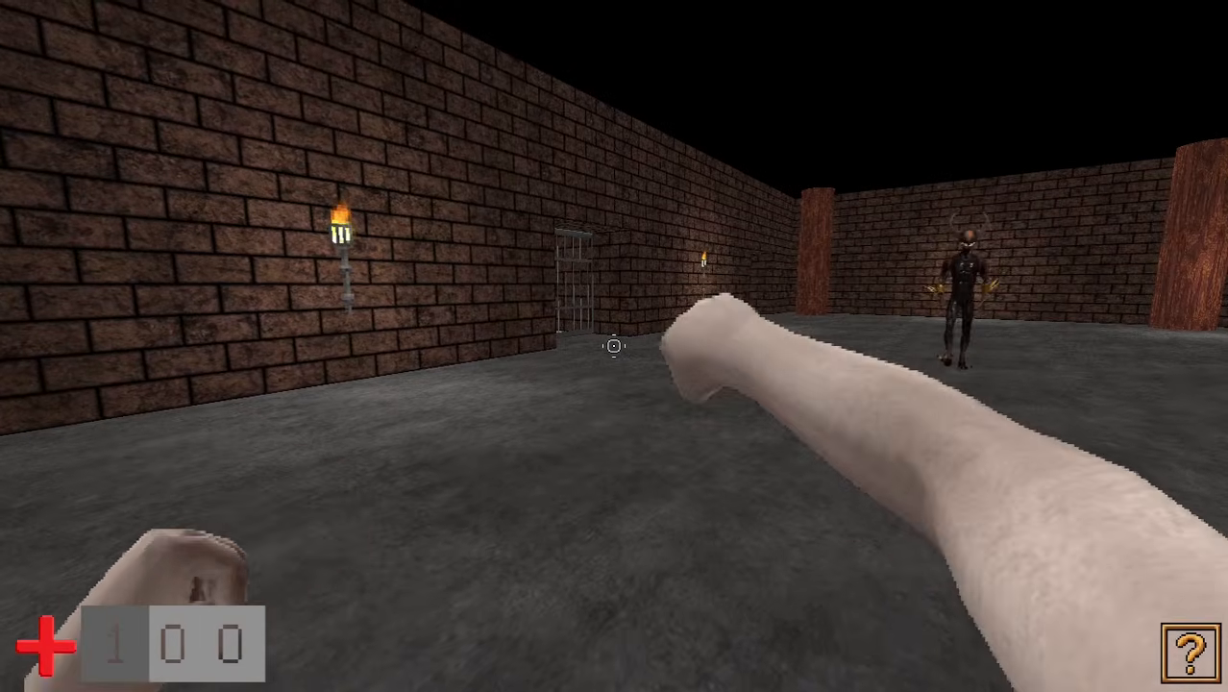
pyautogui.press('w')
pyautogui.click(614, 346)
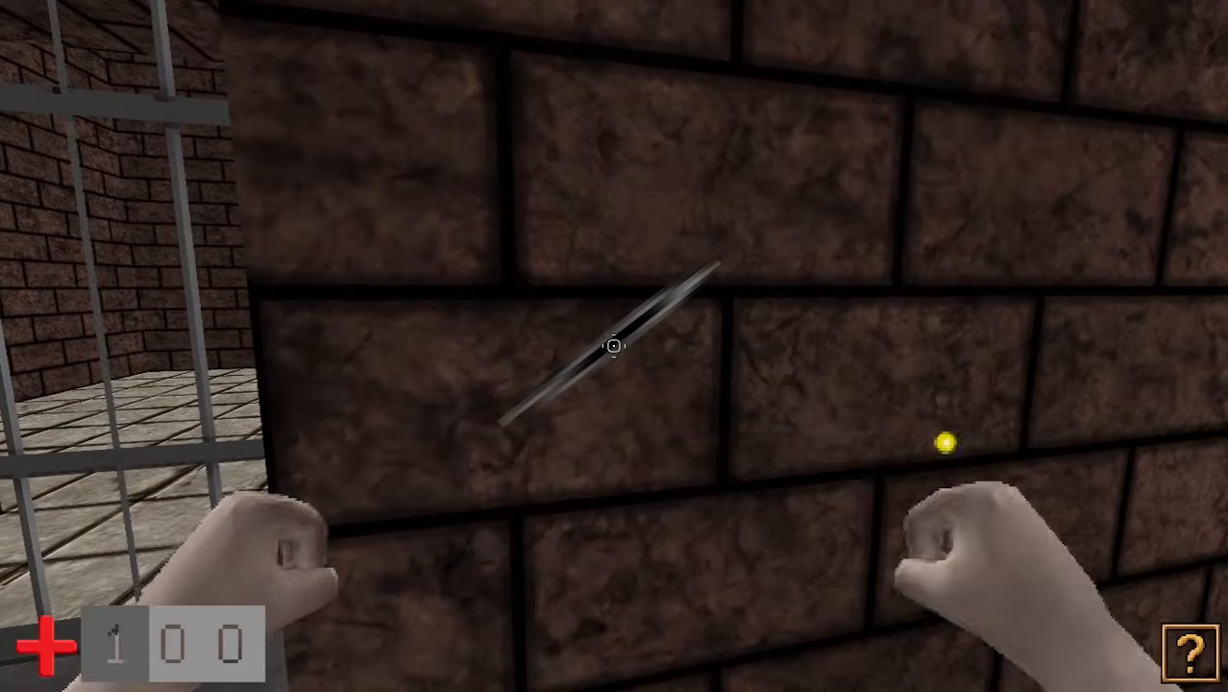
pyautogui.click(614, 346)
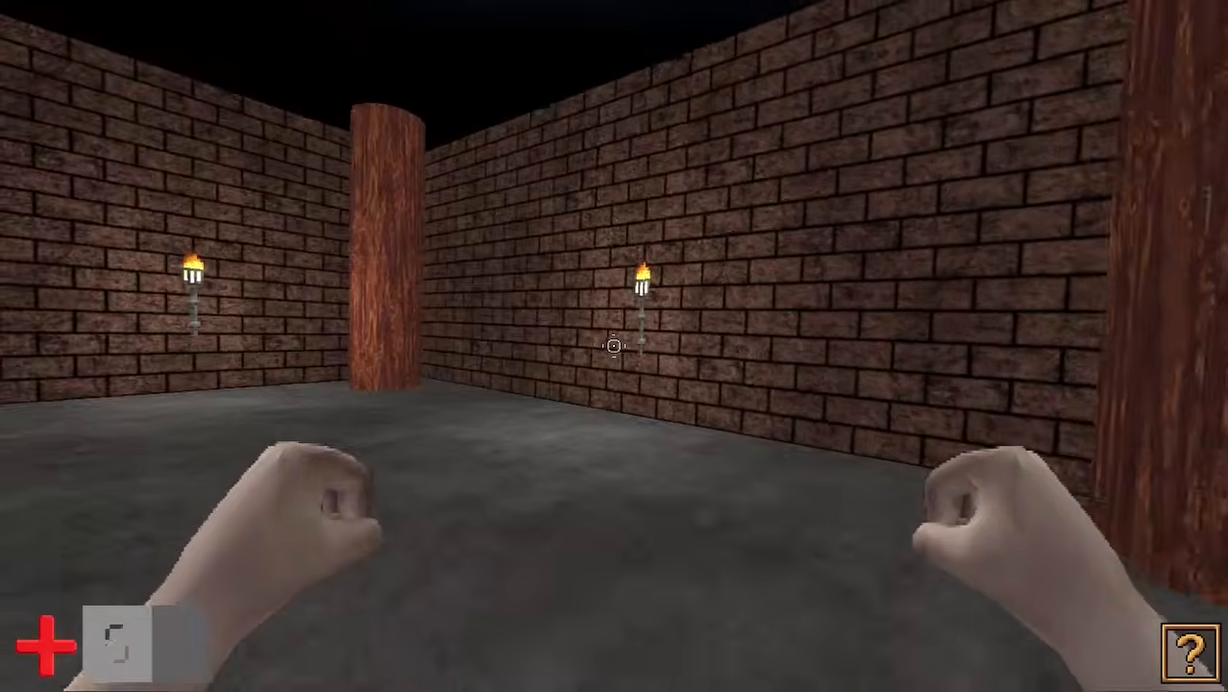
pyautogui.press('w')
pyautogui.click(614, 346)
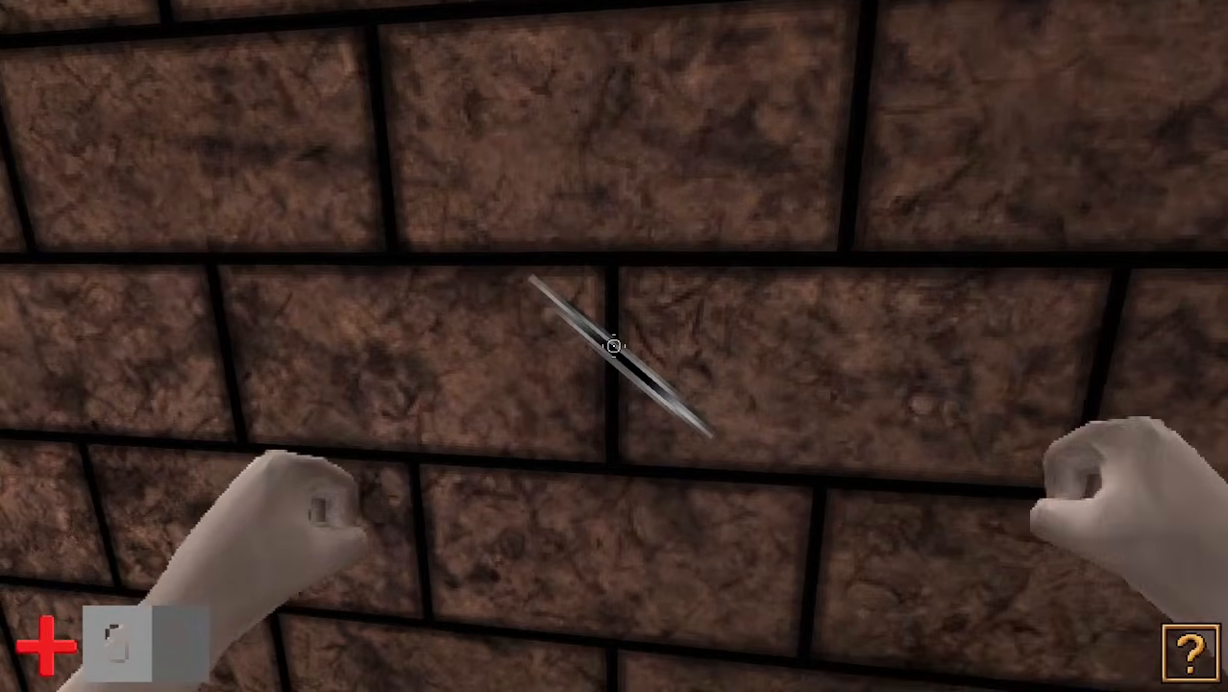
# - Punch near the horned enemy and perform alternate attacks around the barred cells to compare both animation speeds
pyautogui.click(614, 345)
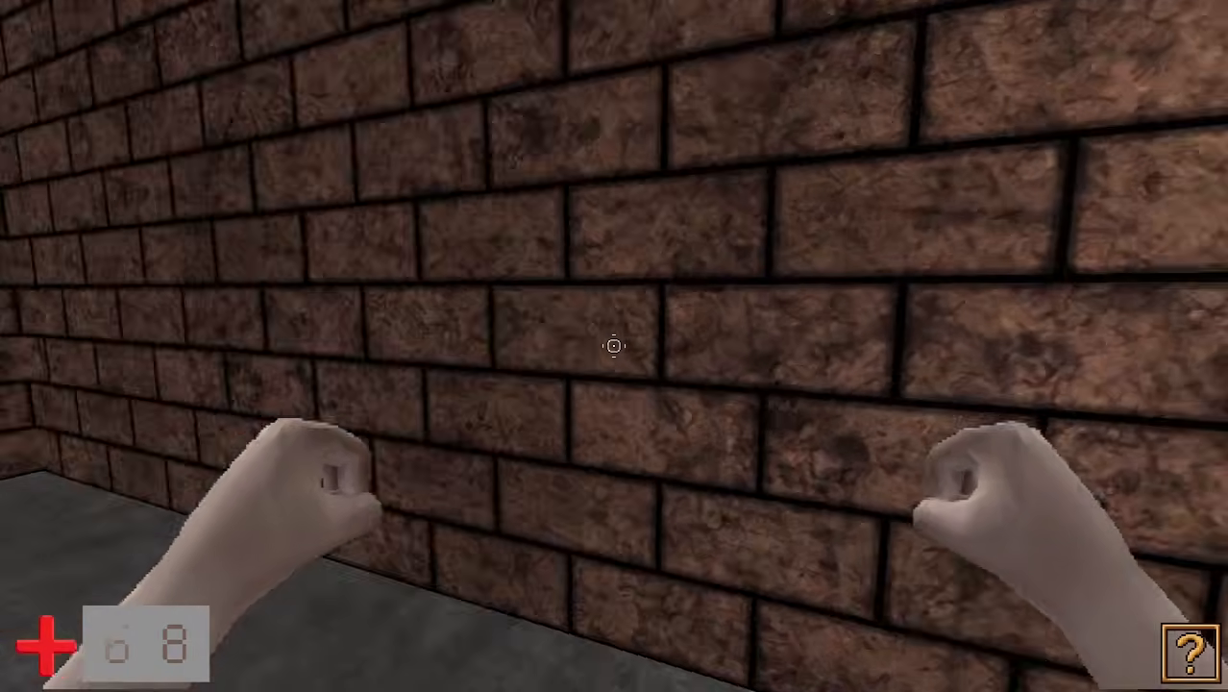
pyautogui.click(614, 346)
pyautogui.click(614, 346)
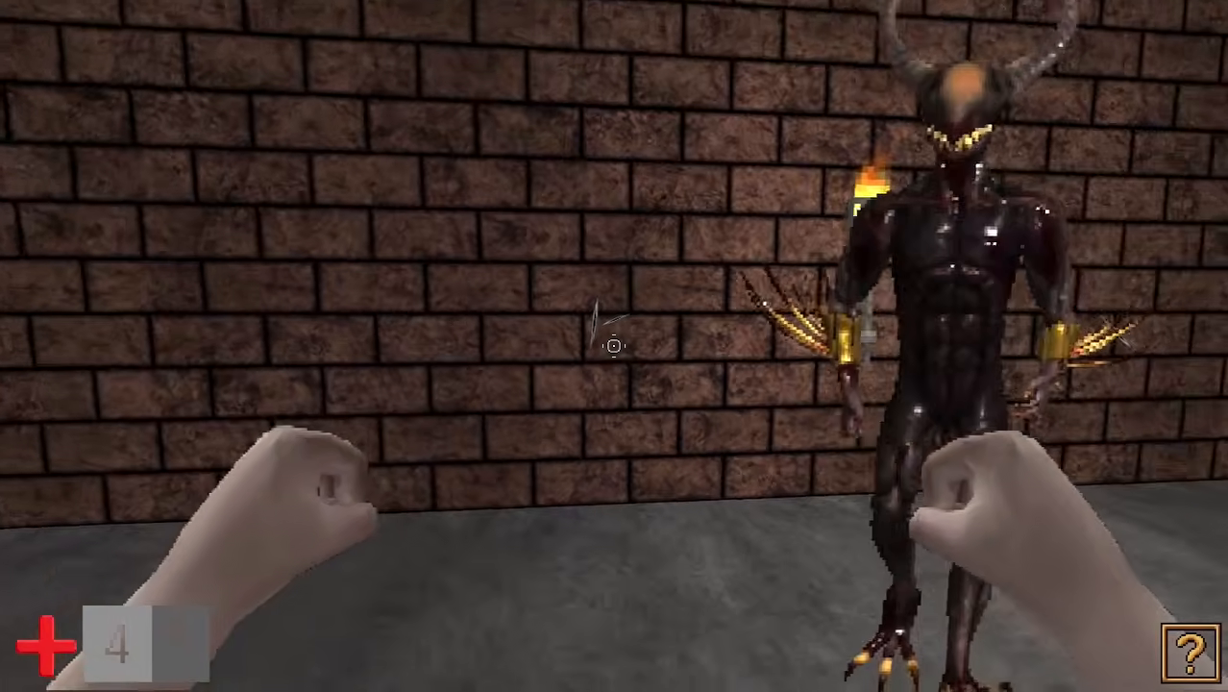
pyautogui.press('s')
pyautogui.rightClick(614, 346)
pyautogui.press('w')
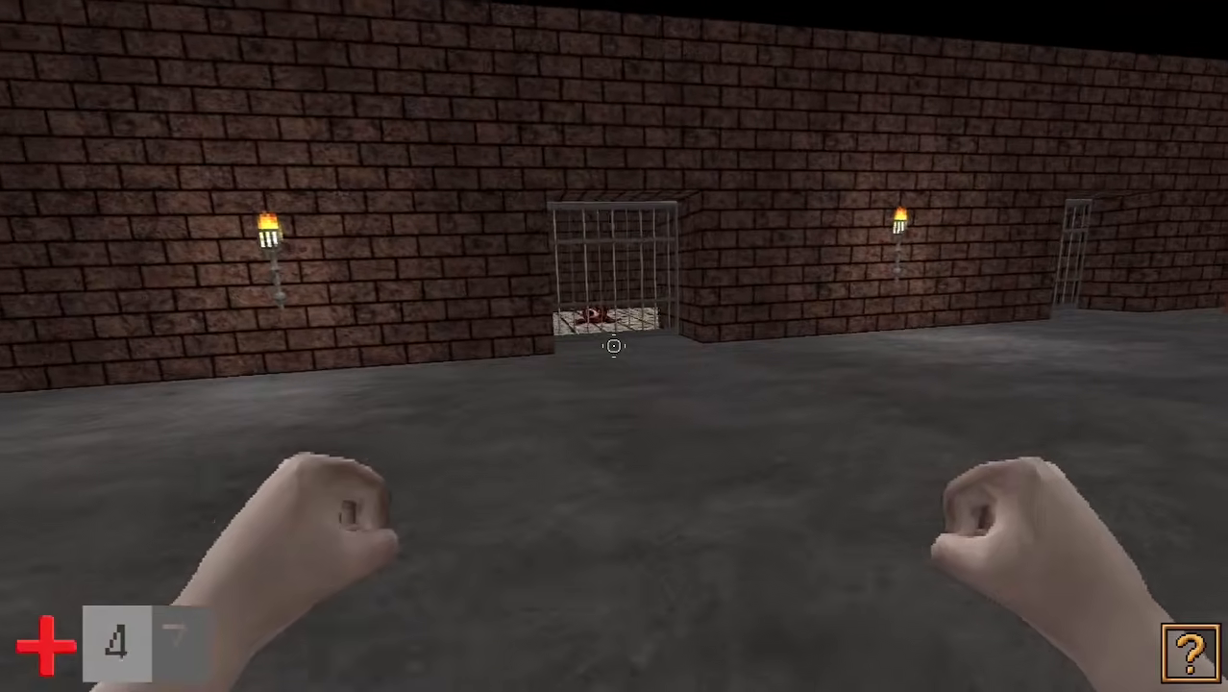
pyautogui.rightClick(614, 346)
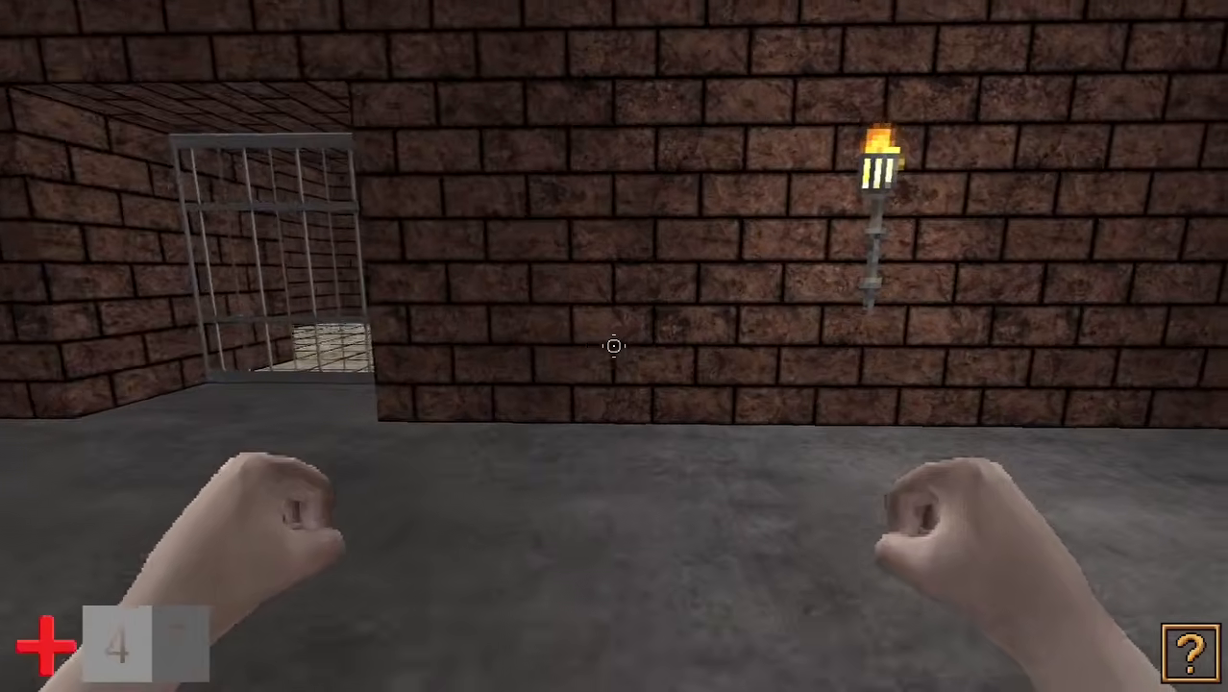
pyautogui.rightClick(614, 346)
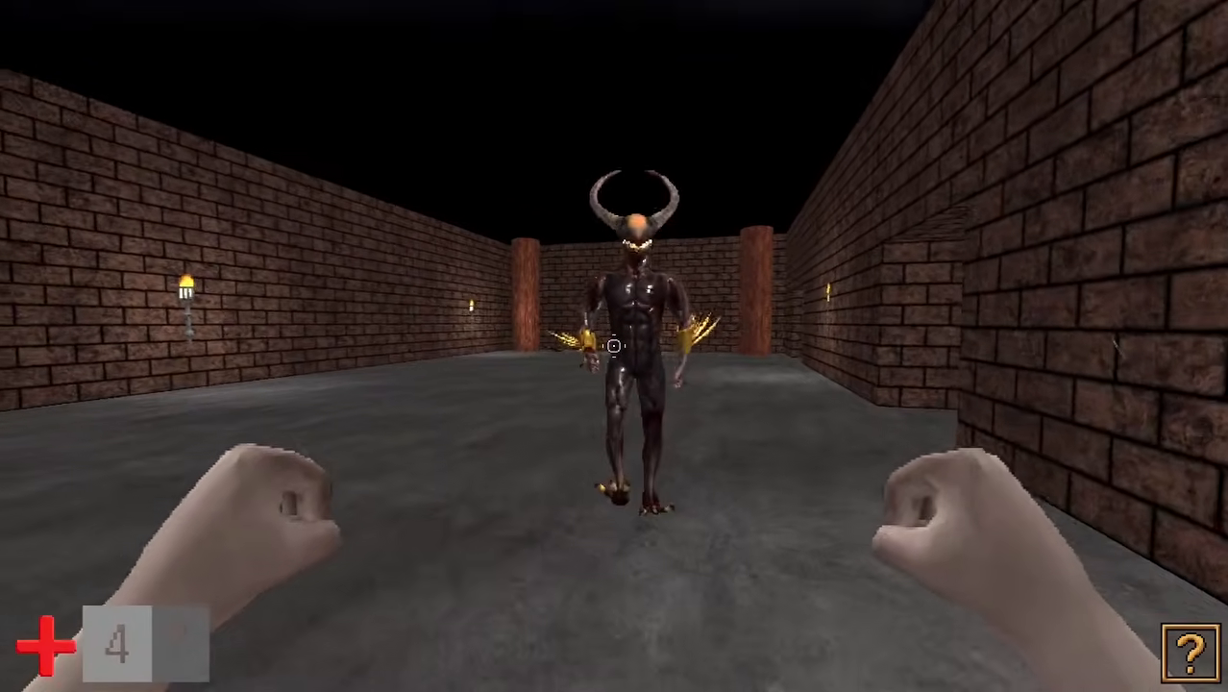
# - Punch the approaching horned enemy and keep attacking while moving past it toward the pillar
pyautogui.click(614, 346)
pyautogui.click(614, 346)
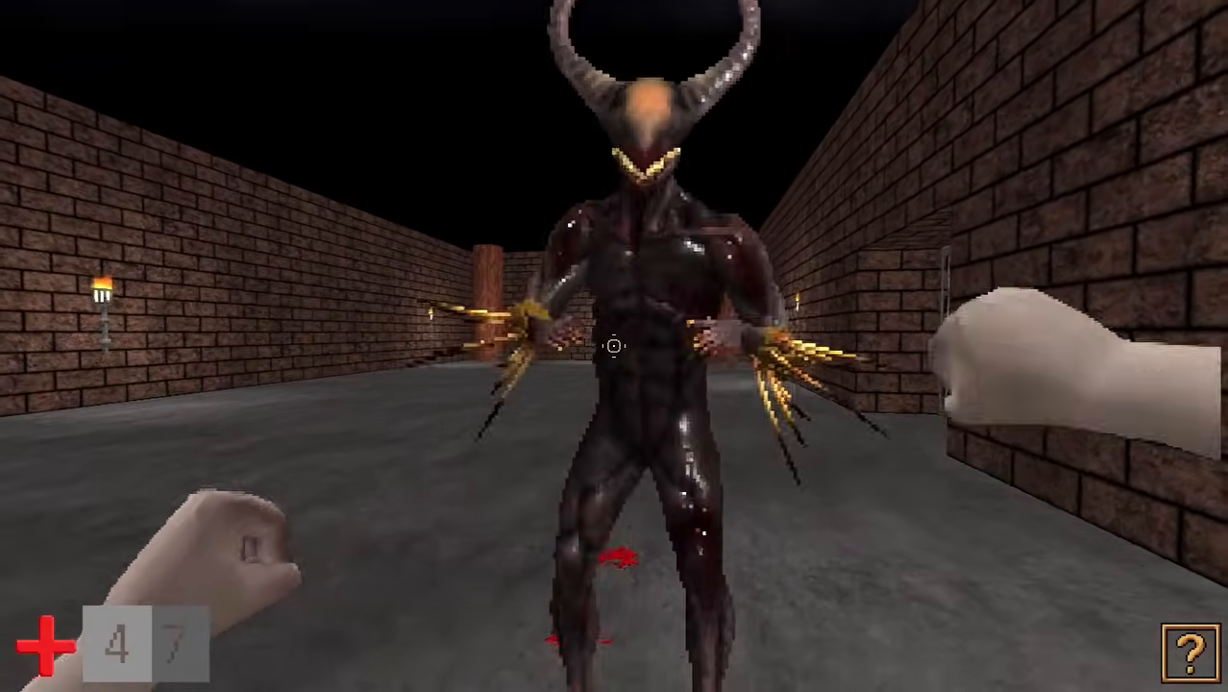
pyautogui.press('s')
pyautogui.press('w')
pyautogui.click(614, 346)
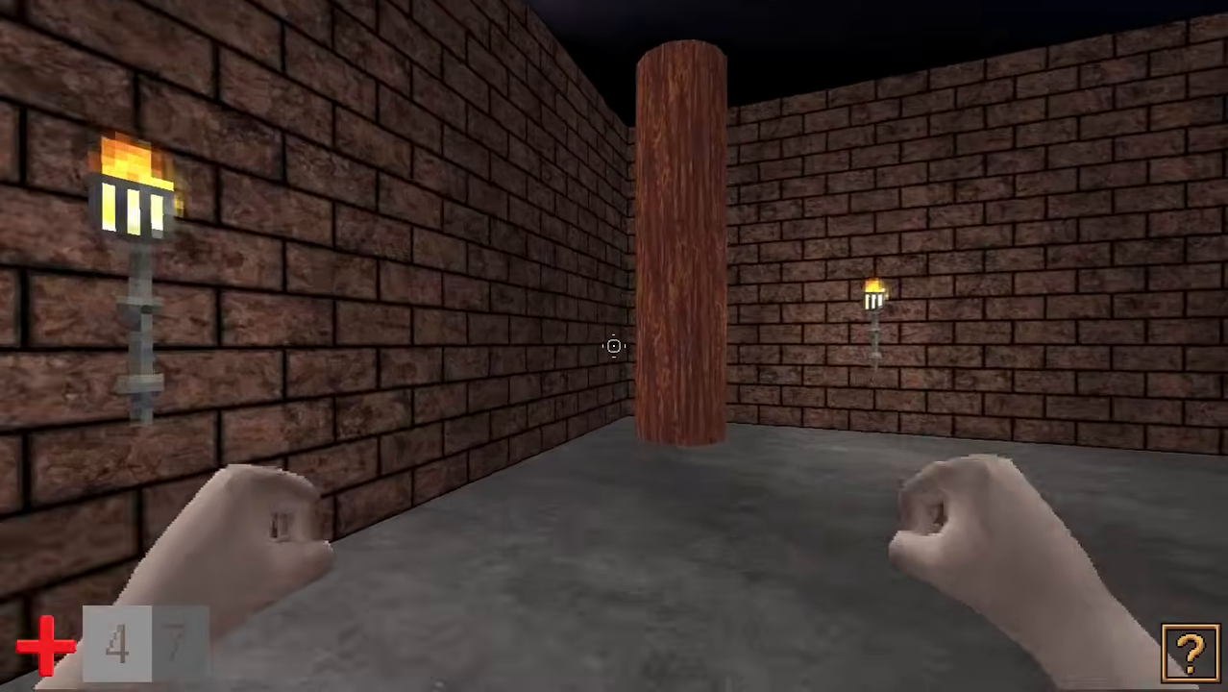
pyautogui.click(614, 346)
pyautogui.click(614, 346)
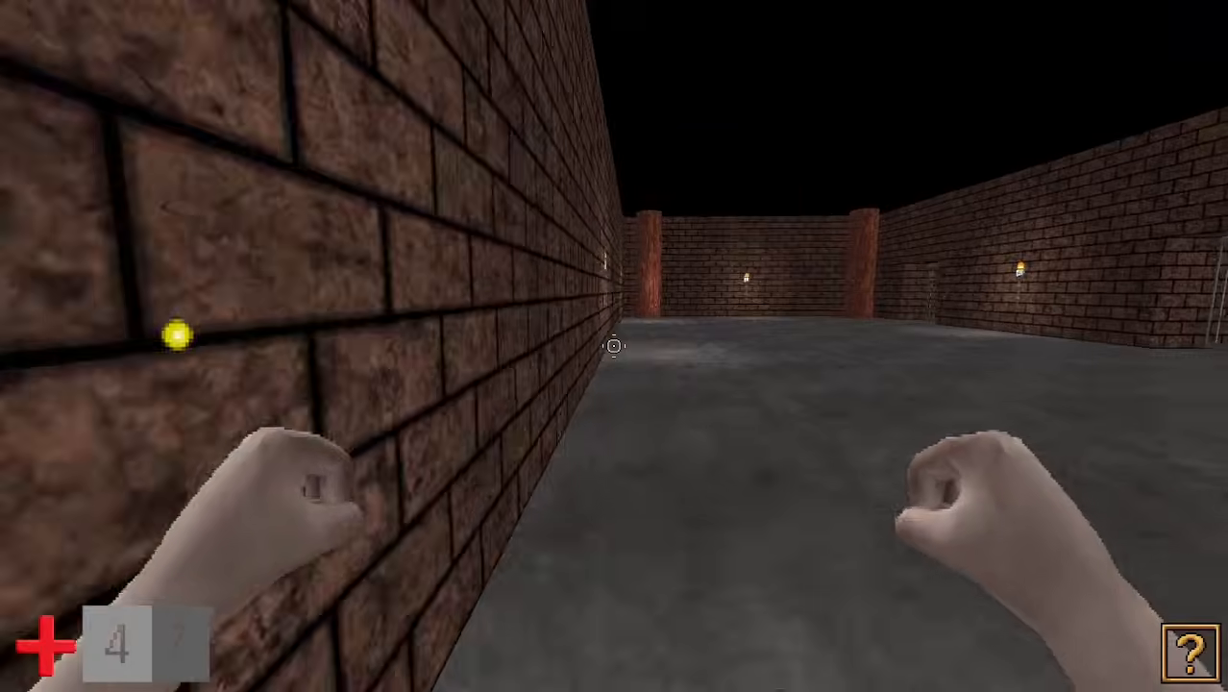
# - Walk through the torch-lit room alternating kicks and punches to check the sprites, and exit the game
pyautogui.press('w')
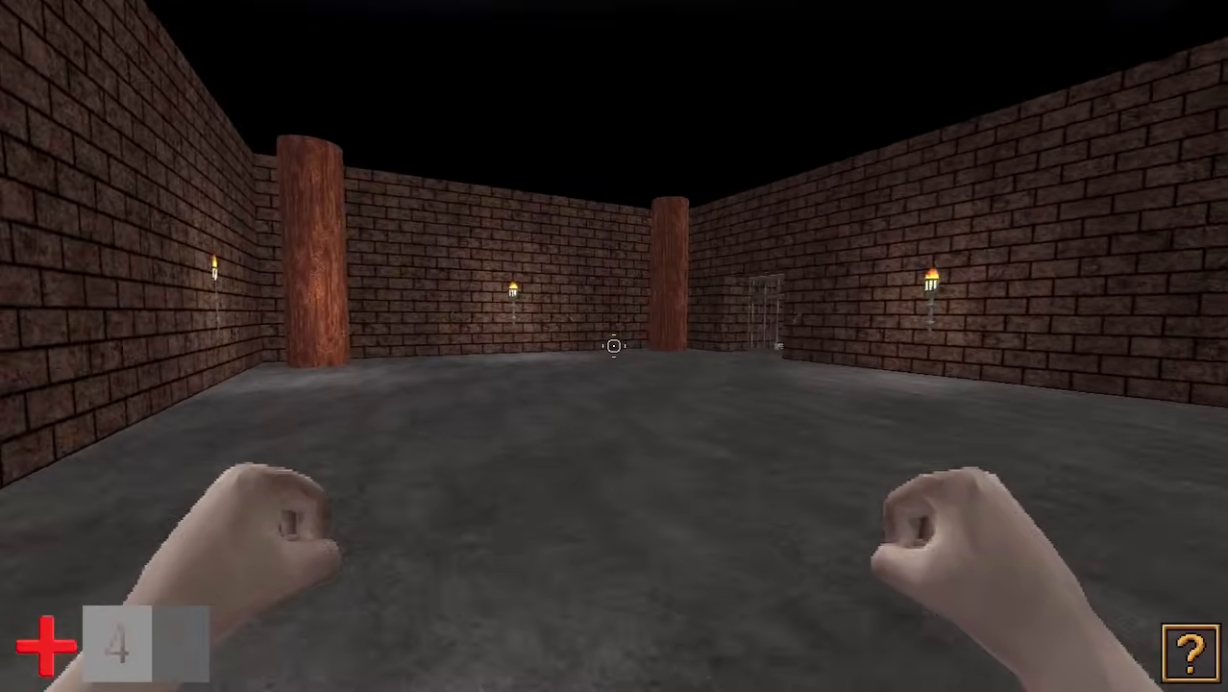
pyautogui.press('w')
pyautogui.rightClick(614, 346)
pyautogui.click(614, 346)
pyautogui.click(614, 346)
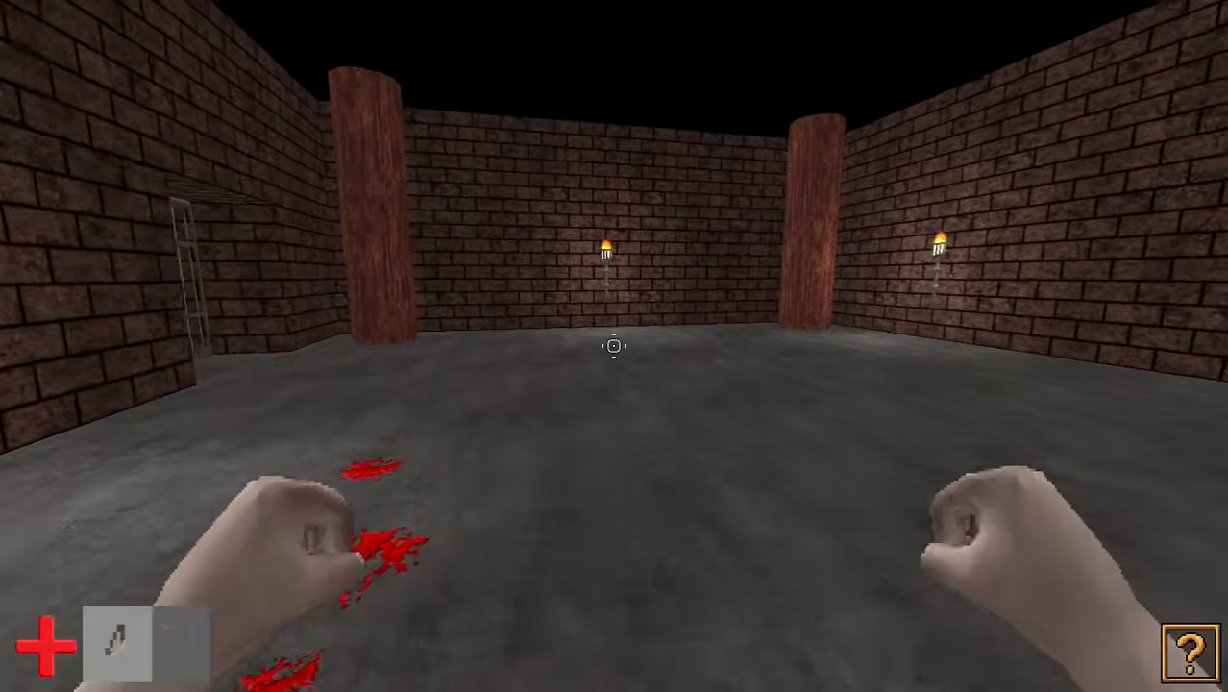
pyautogui.click(615, 346)
pyautogui.press('w')
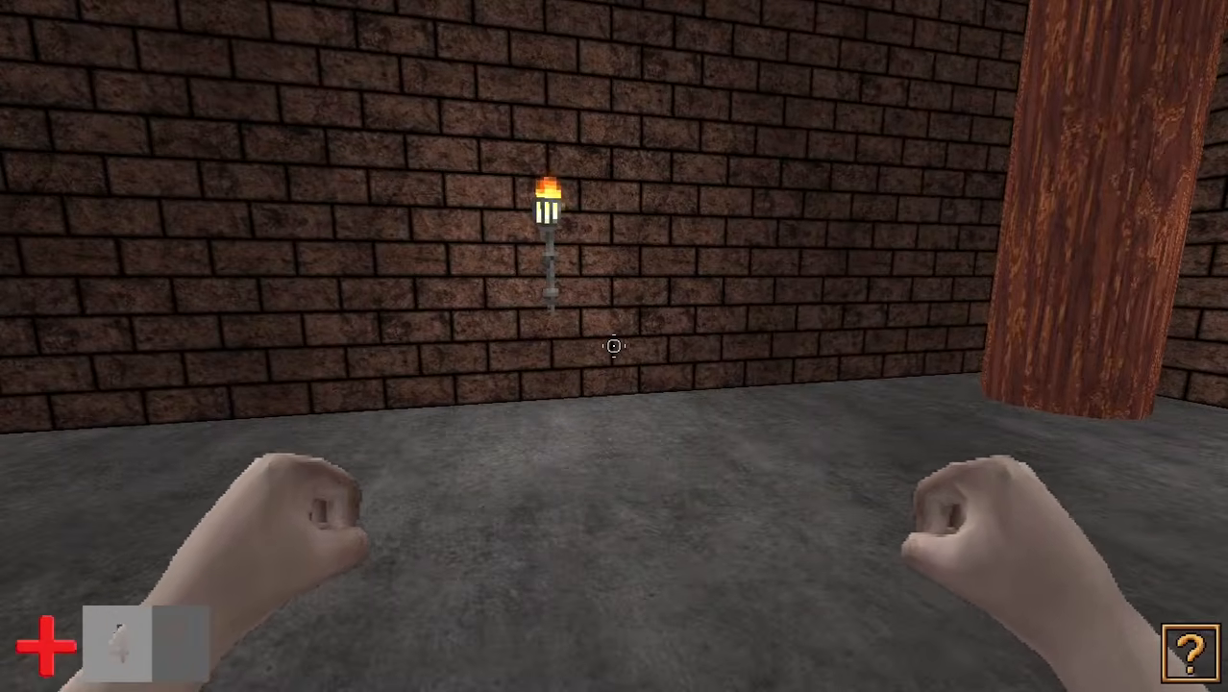
pyautogui.press('Escape')
pyautogui.click(129, 593)
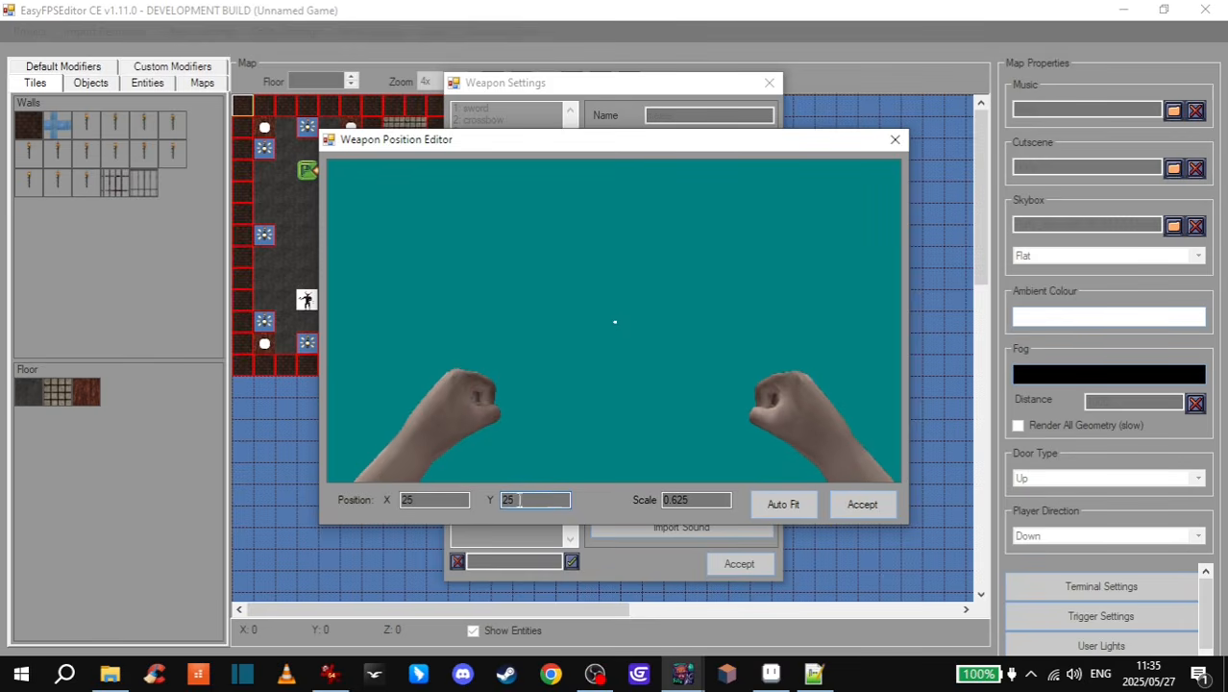
# - Set the melee weapon's horizontal (X) position to 35 and accept the weapon settings
pyautogui.doubleClick(407, 500)
pyautogui.write('30')
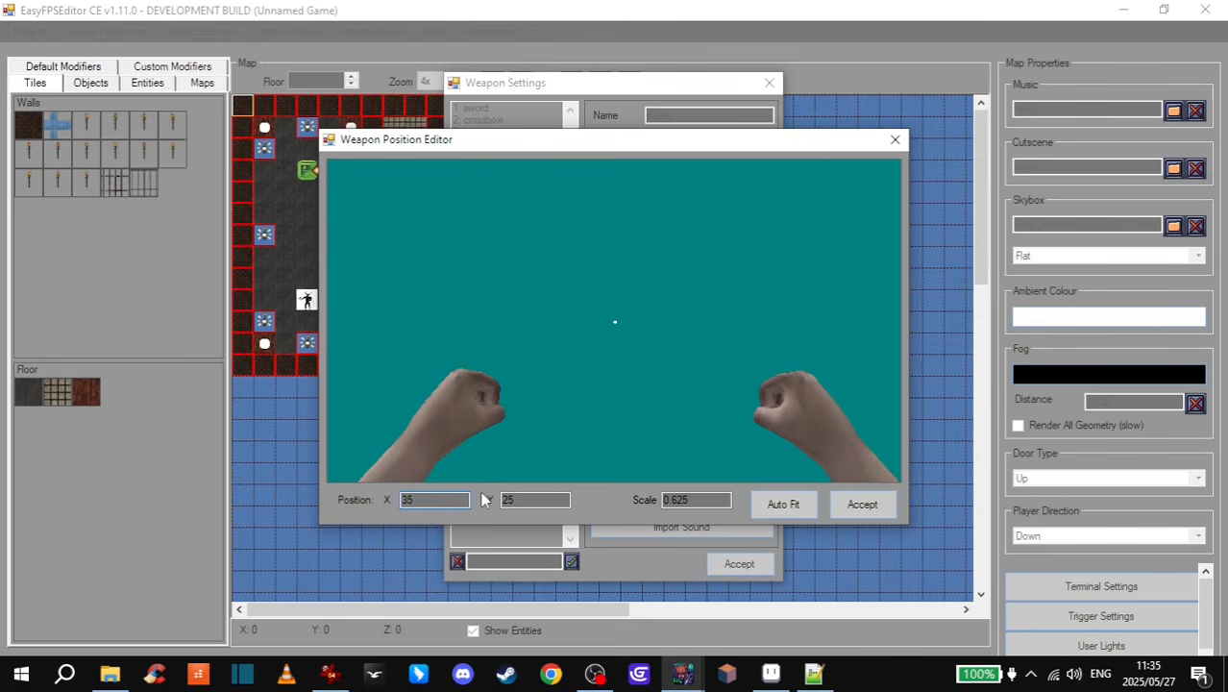
pyautogui.click(862, 503)
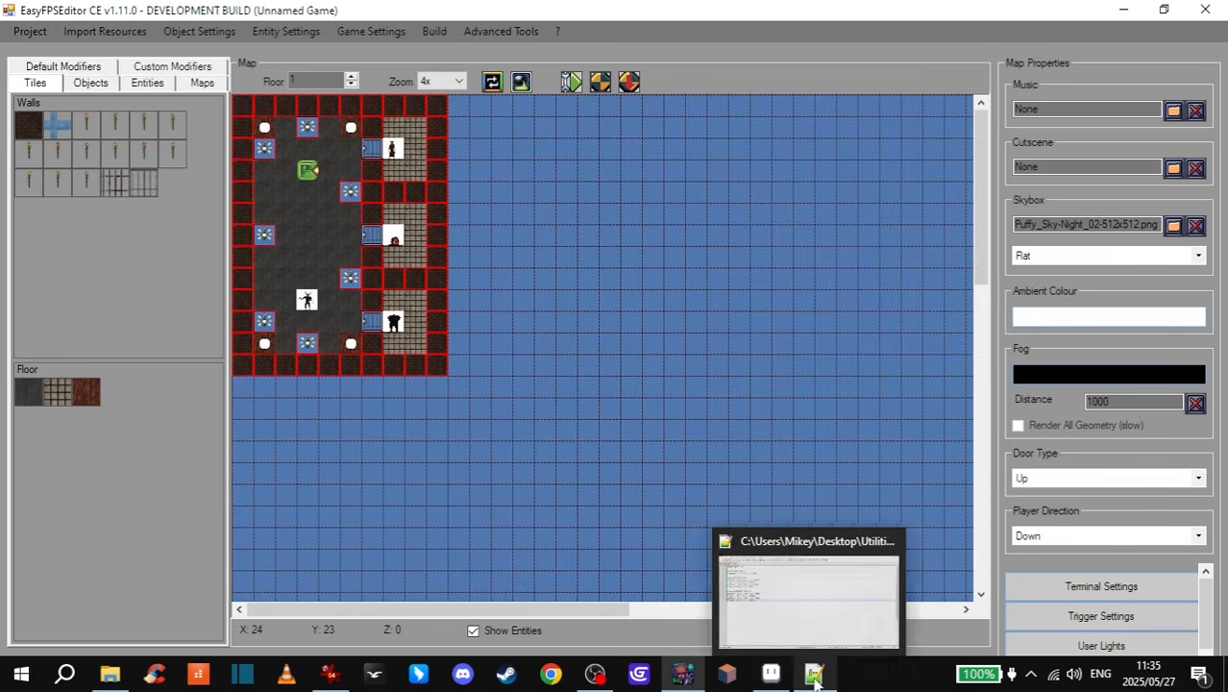
# - Switch to melee.states in Notepad++ and set all four ATTACK state frame durations to 0.03
pyautogui.click(814, 672)
pyautogui.click(184, 185)
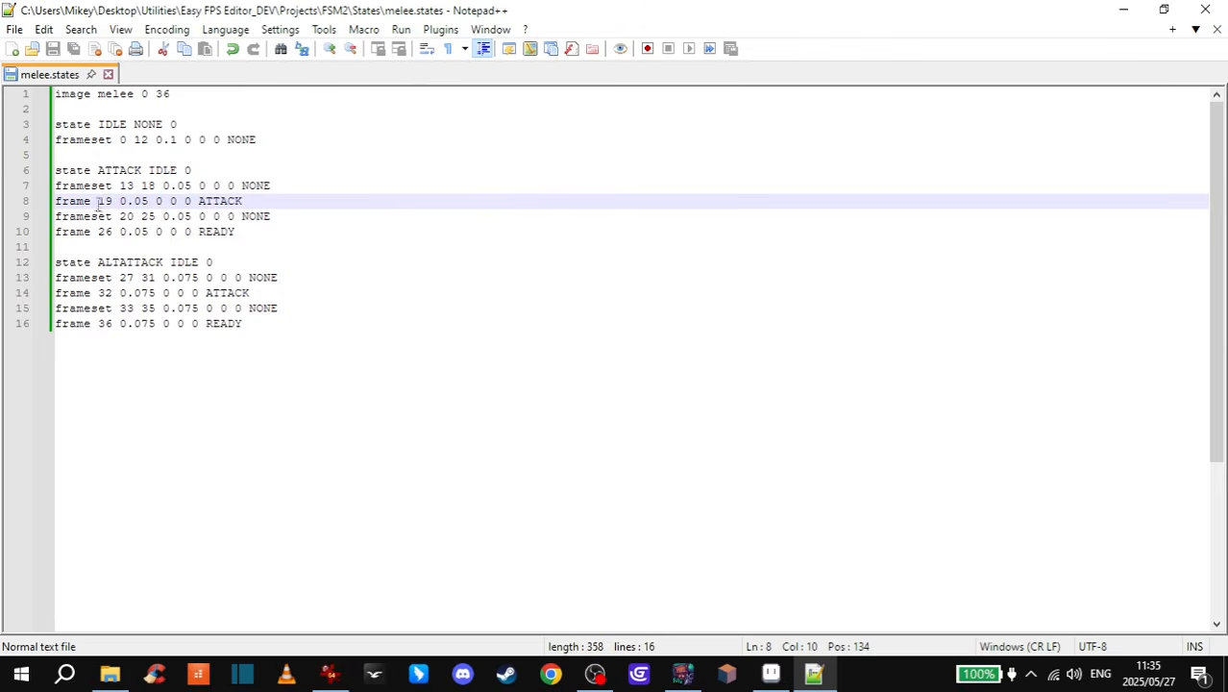
pyautogui.click(94, 201)
pyautogui.moveTo(92, 185); pyautogui.dragTo(107, 186)
pyautogui.click(113, 186)
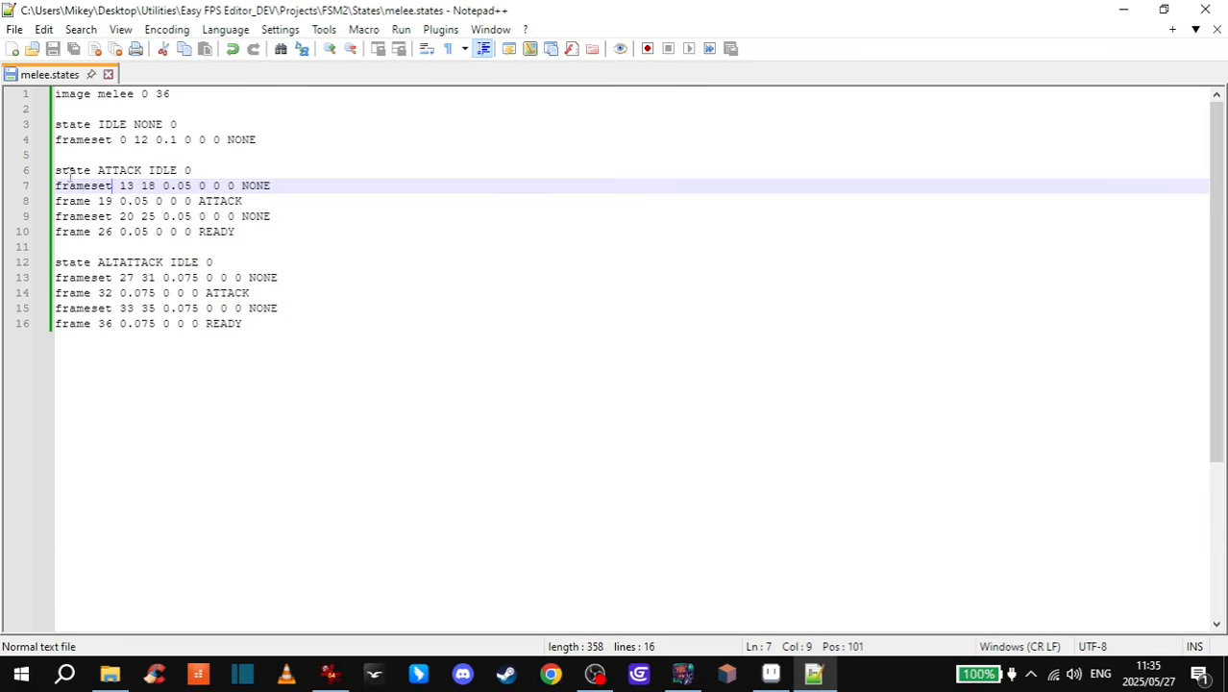
pyautogui.click(147, 185)
pyautogui.moveTo(195, 187); pyautogui.dragTo(184, 185)
pyautogui.write('3')
pyautogui.write('3')
pyautogui.moveTo(150, 202); pyautogui.dragTo(143, 231)
pyautogui.write('33')
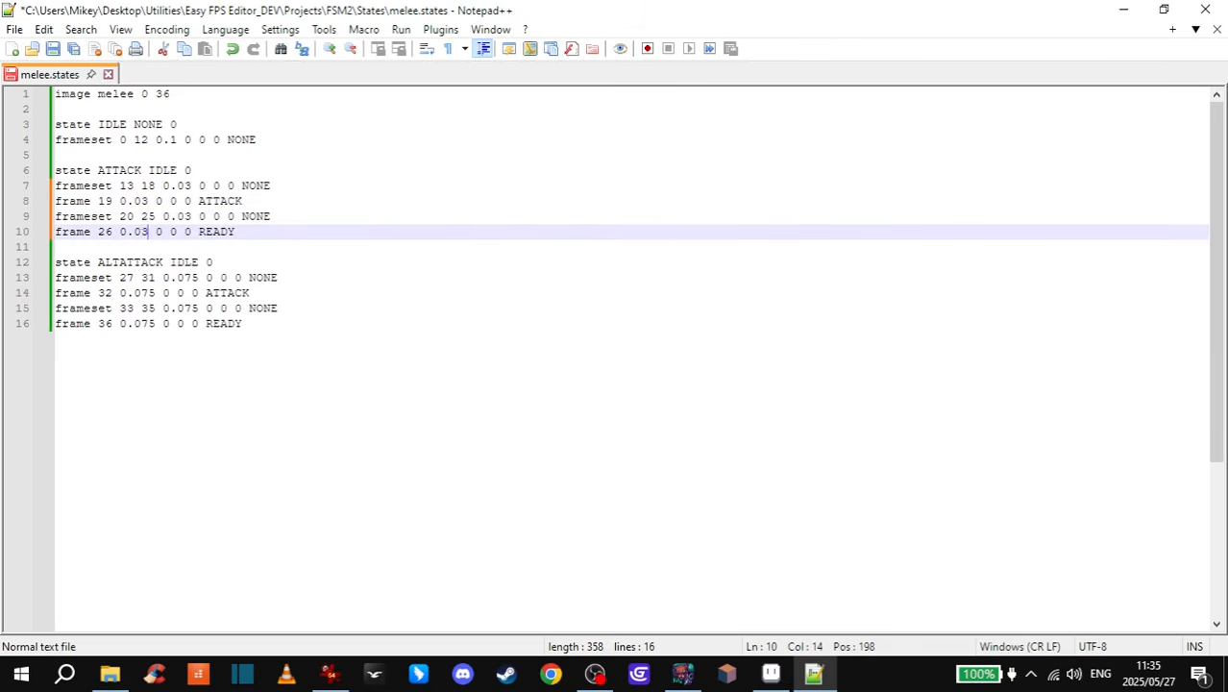
# - Set all four ALTATTACK state frame durations to 0.05 and save melee.states
pyautogui.moveTo(199, 277); pyautogui.dragTo(191, 278)
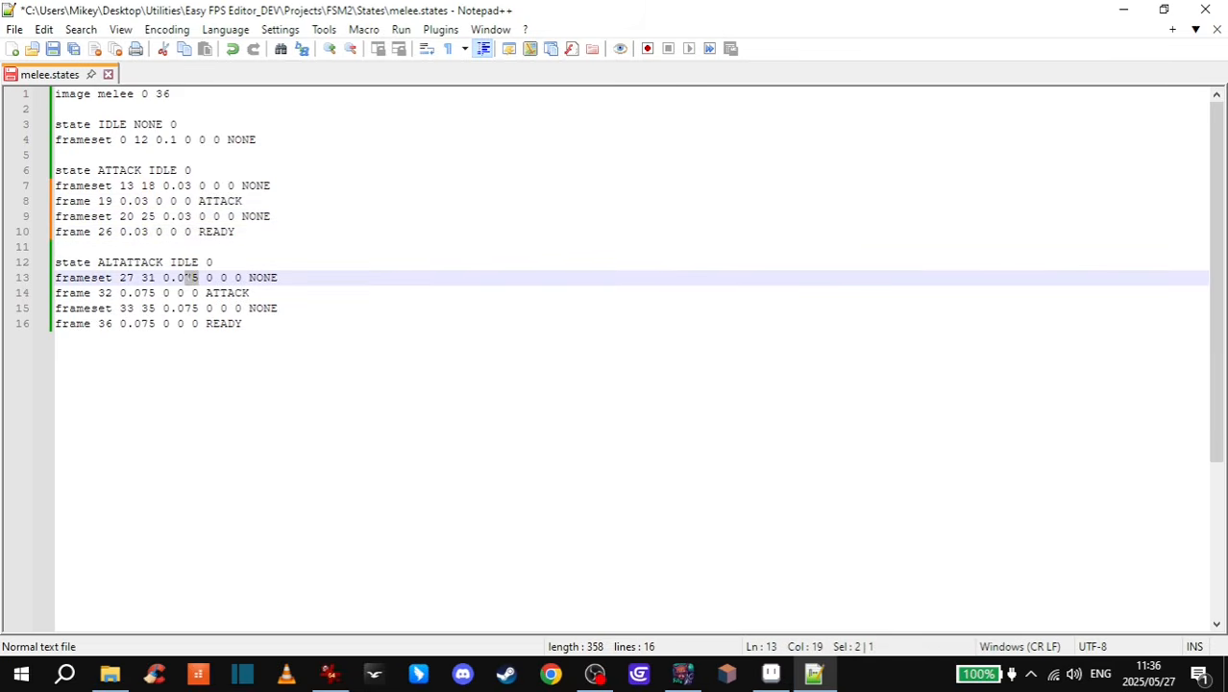
pyautogui.write('5')
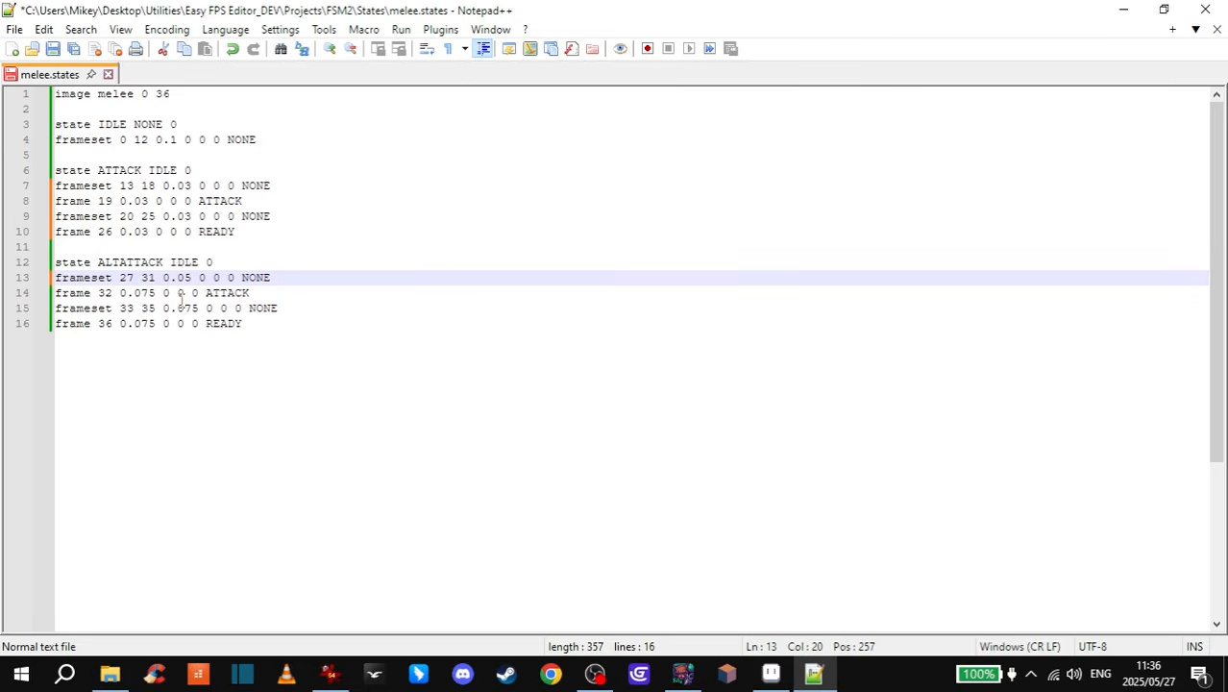
pyautogui.moveTo(157, 292); pyautogui.dragTo(141, 325)
pyautogui.write('5')
pyautogui.write('5')
pyautogui.write('5')
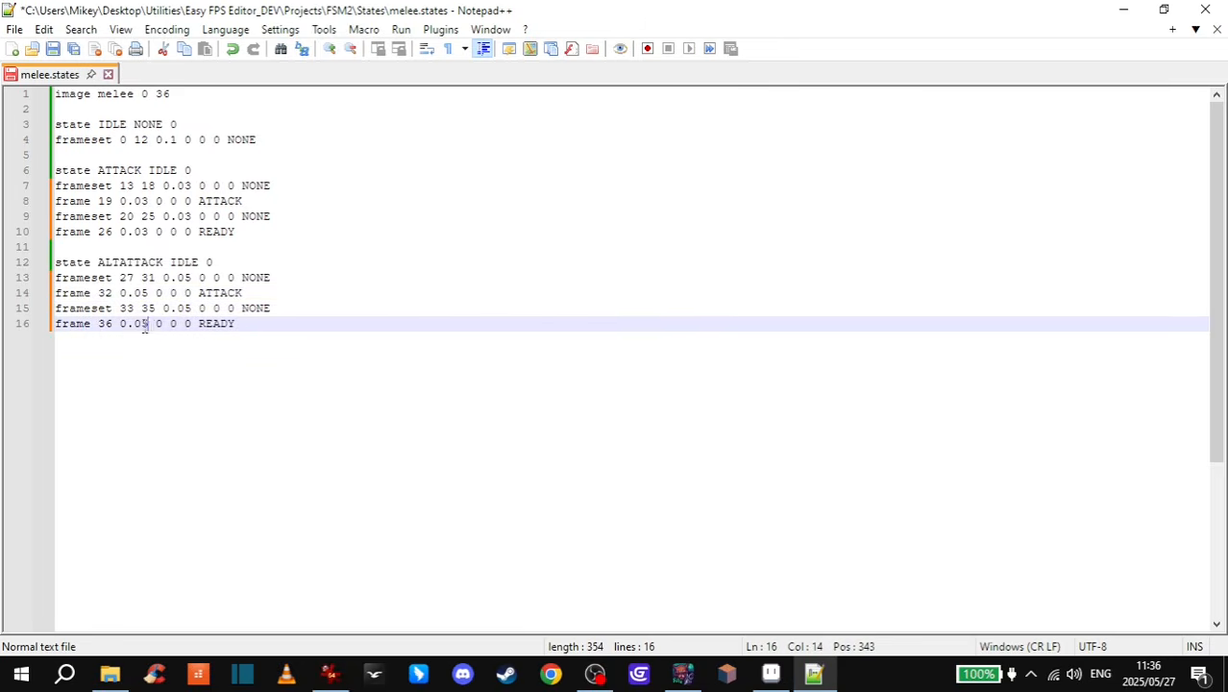
pyautogui.click(53, 49)
# - Switch back to Easy FPS Editor, run the game, and test the punch animation while walking through the torch-lit room
pyautogui.click(681, 675)
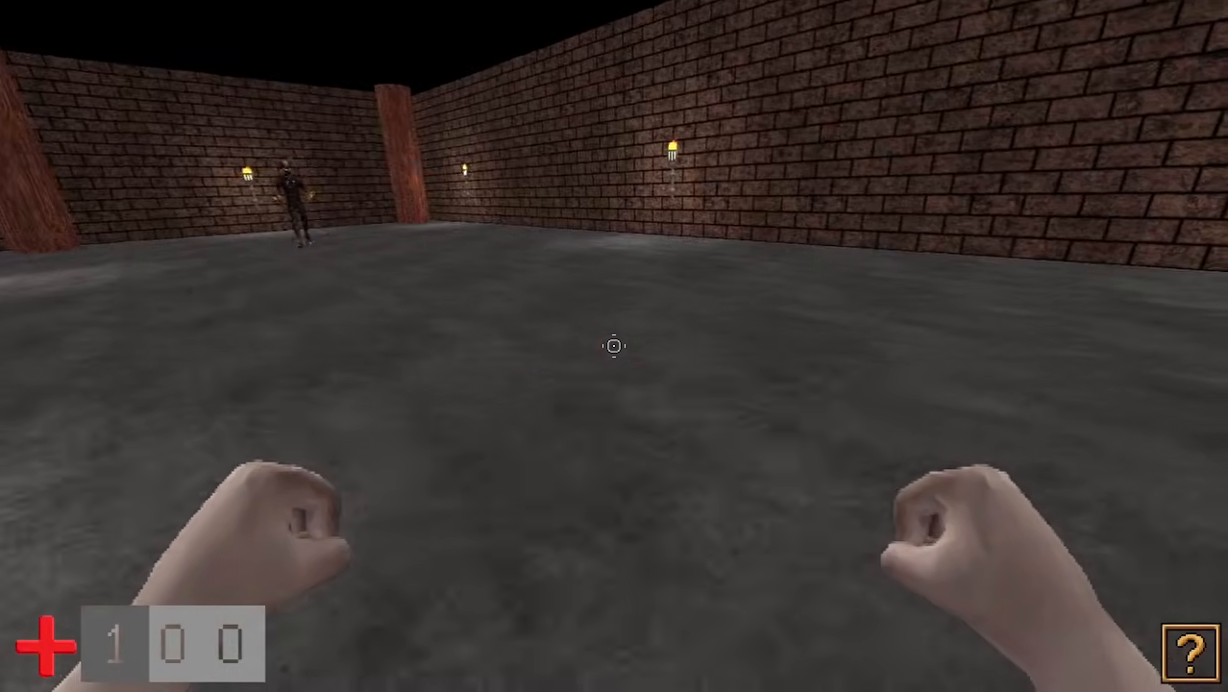
pyautogui.click(614, 345)
pyautogui.click(614, 346)
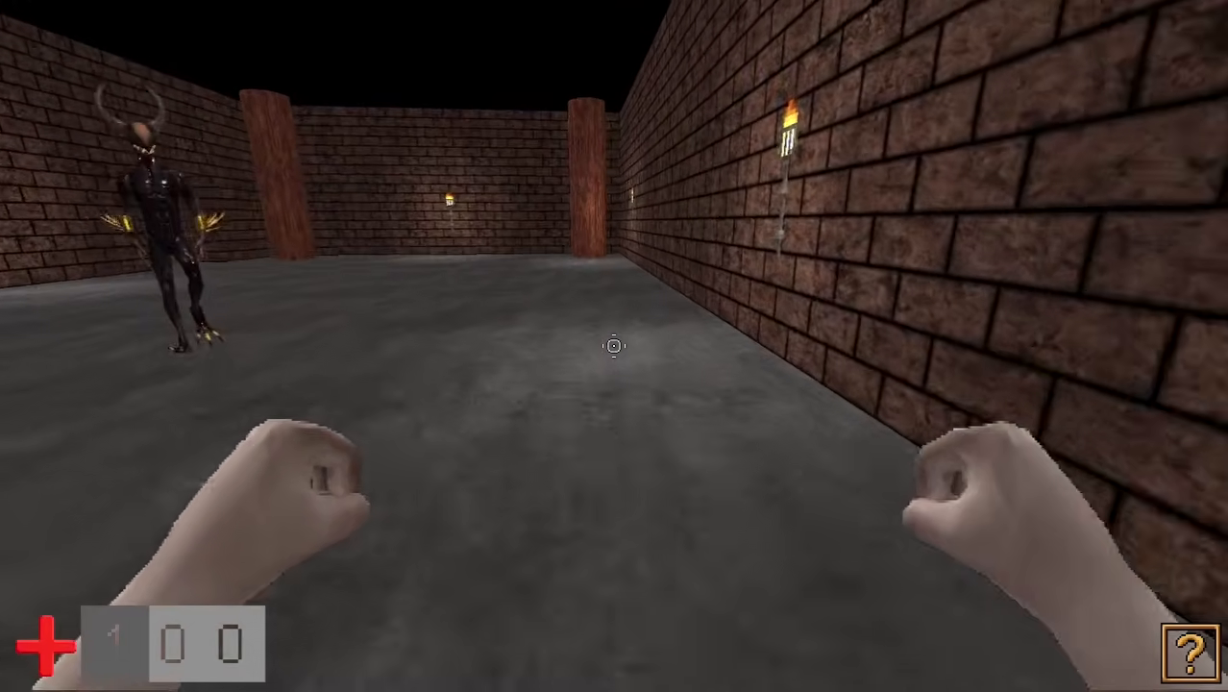
pyautogui.press('w')
pyautogui.click(614, 346)
pyautogui.press('w')
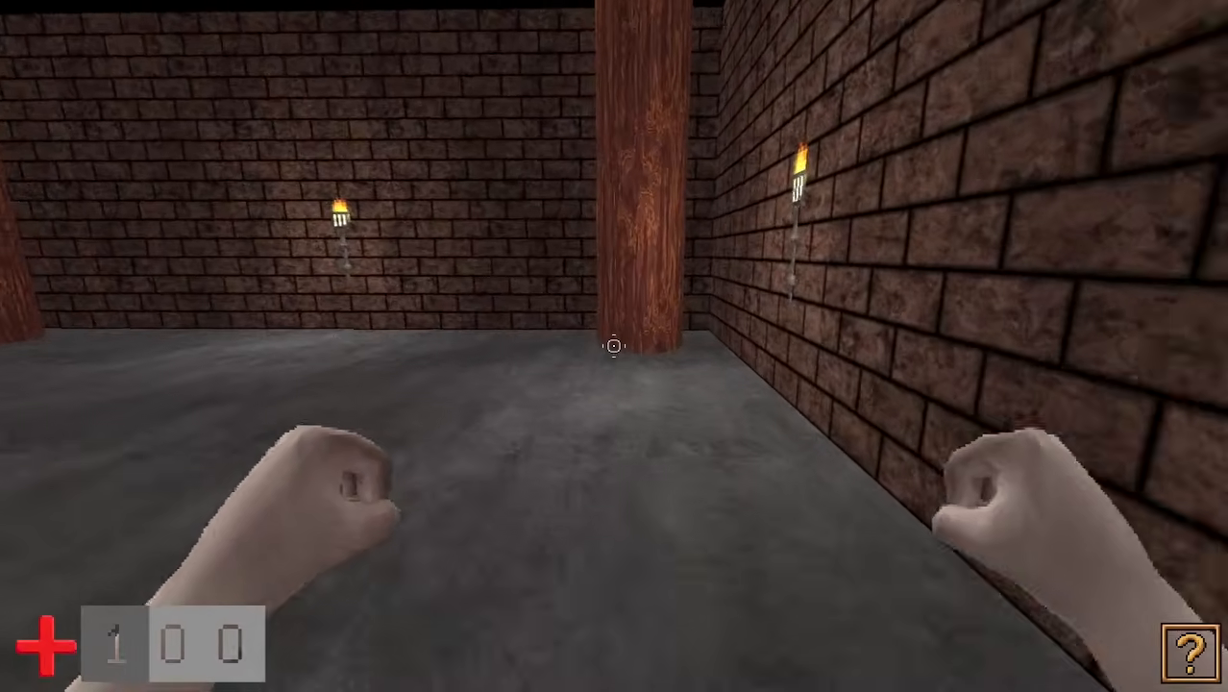
pyautogui.click(614, 346)
pyautogui.press('w')
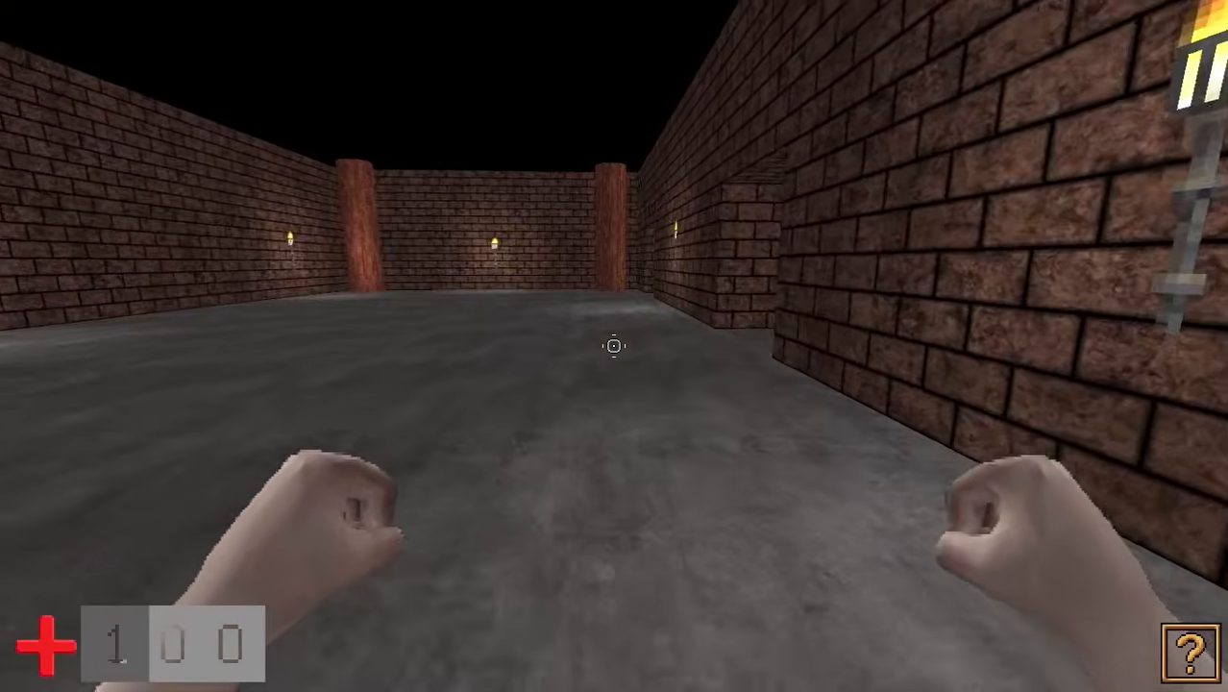
# - Approach the black horned demon with kicks, stepping back to alternate punches and kicks against it
pyautogui.rightClick(614, 346)
pyautogui.press('w')
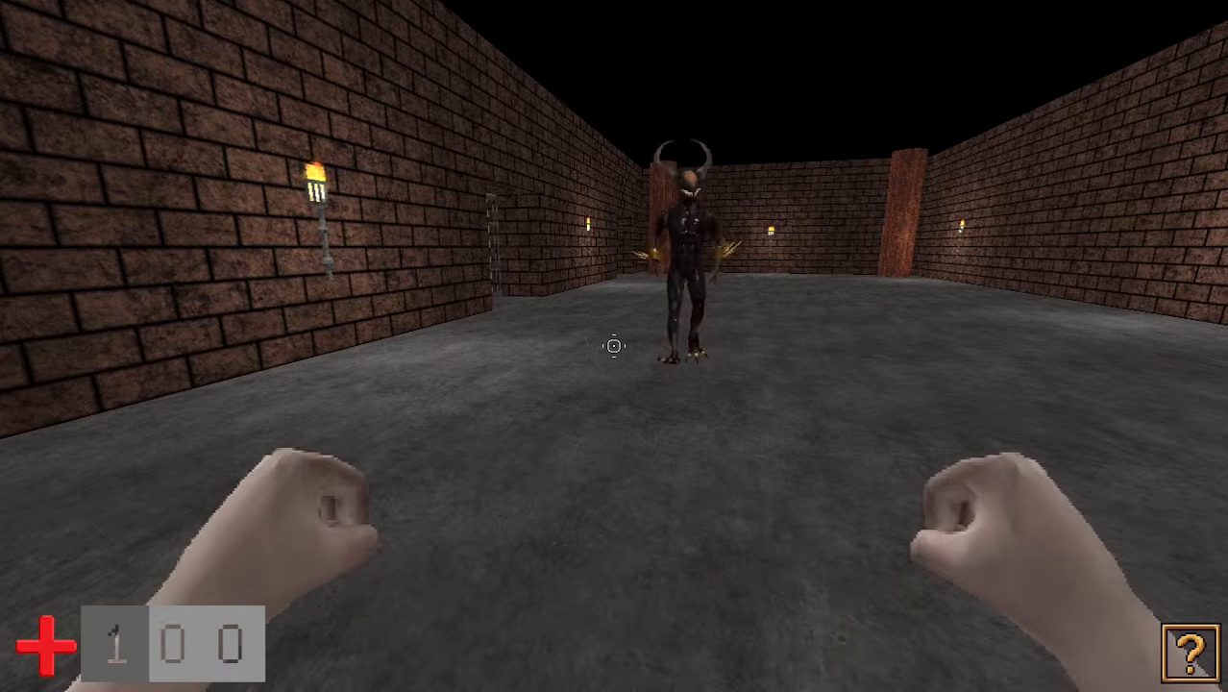
pyautogui.rightClick(614, 345)
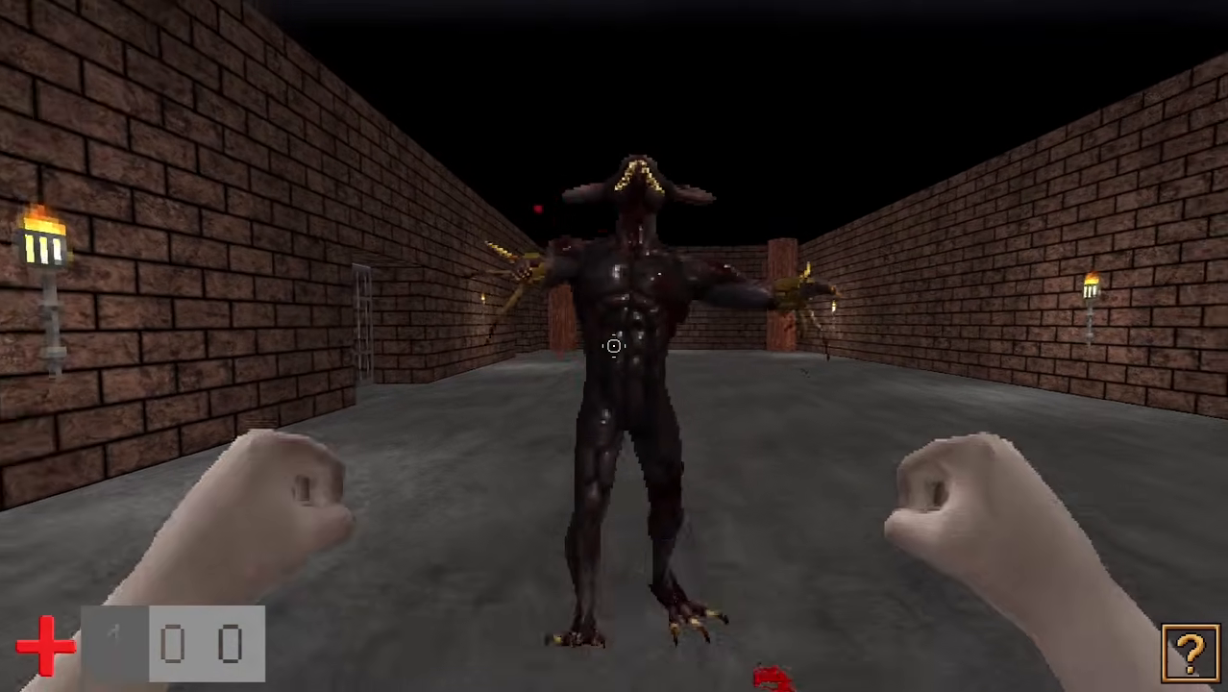
pyautogui.rightClick(614, 346)
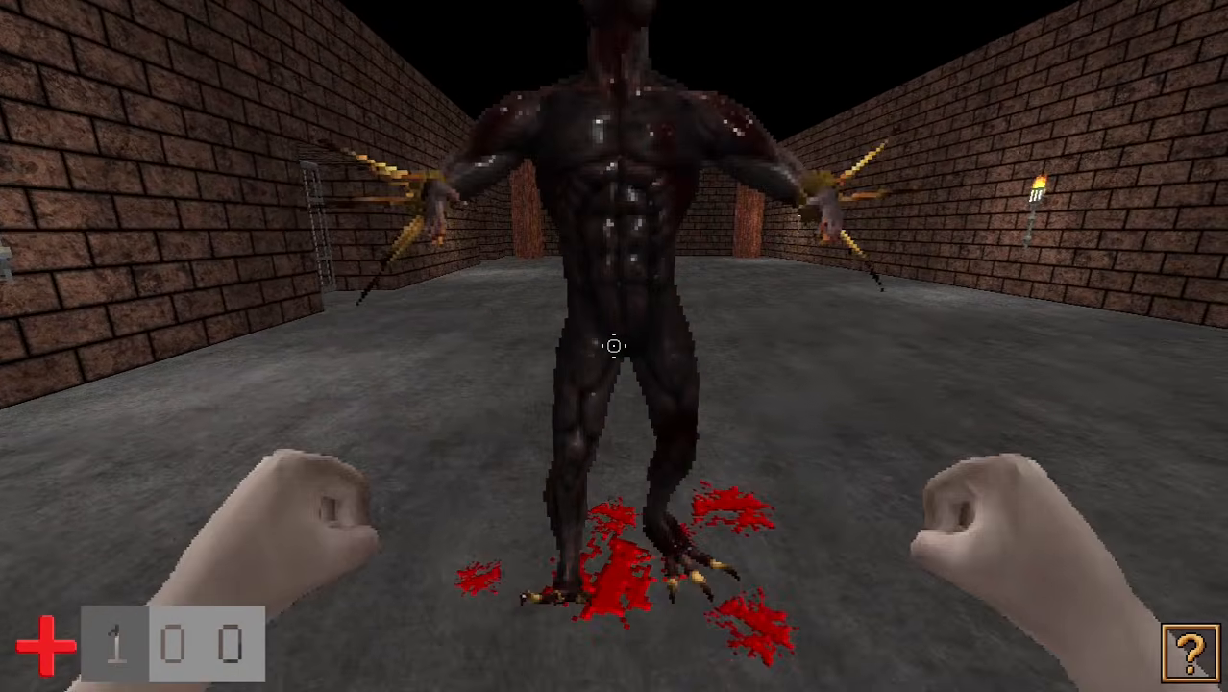
pyautogui.press('s')
pyautogui.click(614, 346)
pyautogui.rightClick(614, 346)
pyautogui.click(614, 346)
pyautogui.rightClick(614, 346)
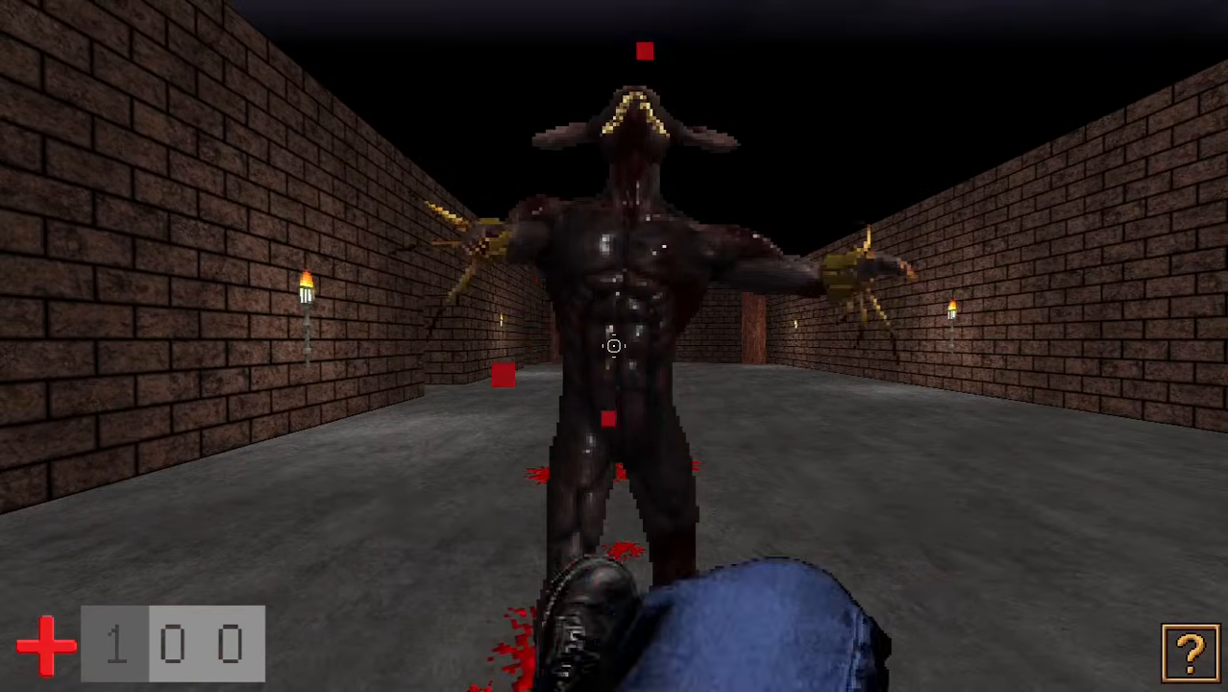
# - Kick the black horned demon repeatedly until it is killed
pyautogui.rightClick(614, 346)
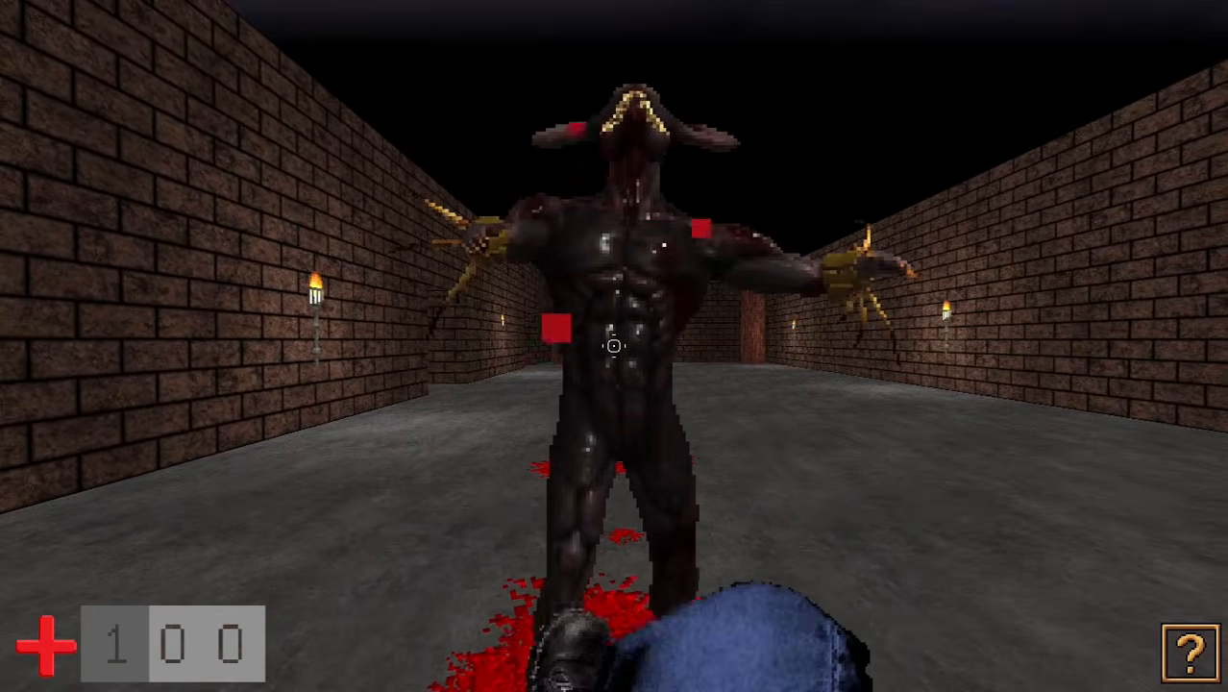
pyautogui.rightClick(614, 346)
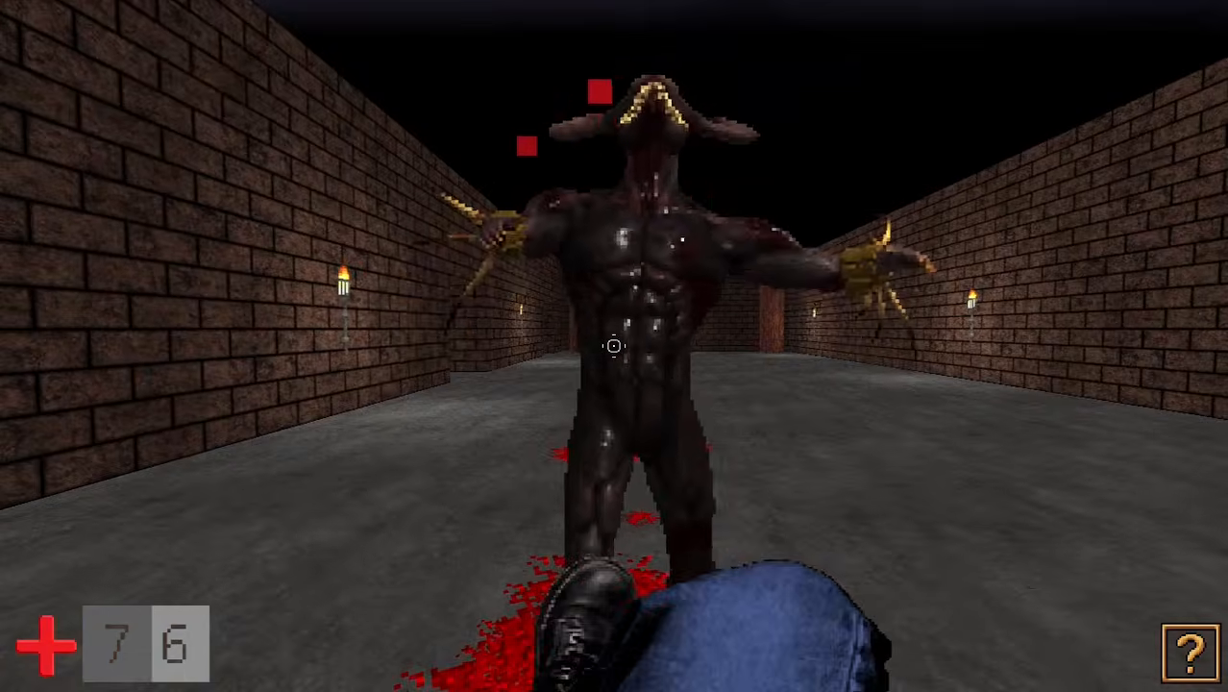
pyautogui.rightClick(614, 346)
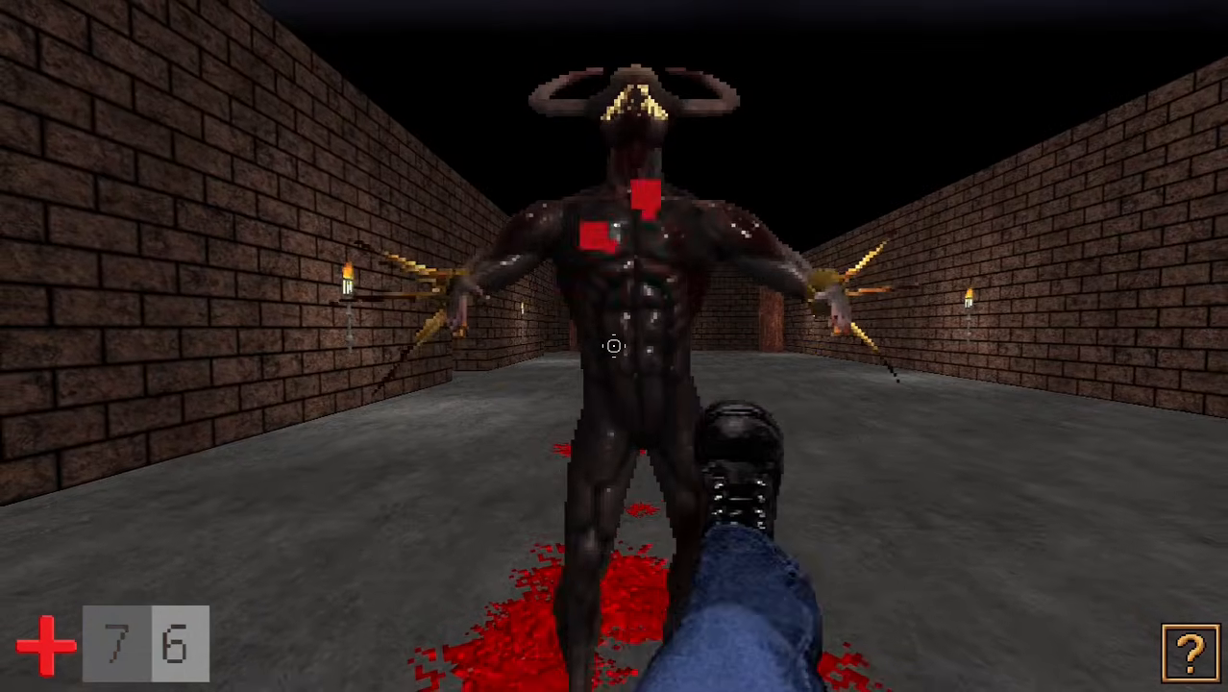
pyautogui.rightClick(614, 346)
pyautogui.rightClick(614, 346)
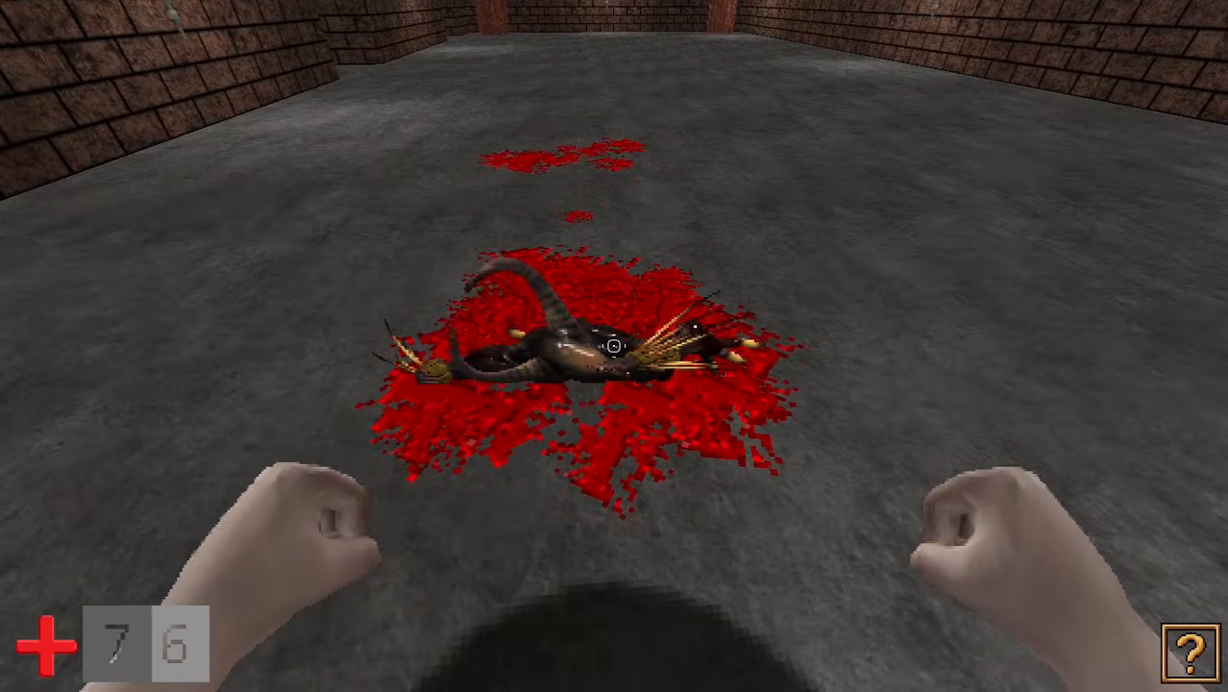
# - Enter the barred cell and punch the horned witch while retreating through the gate
pyautogui.press('w')
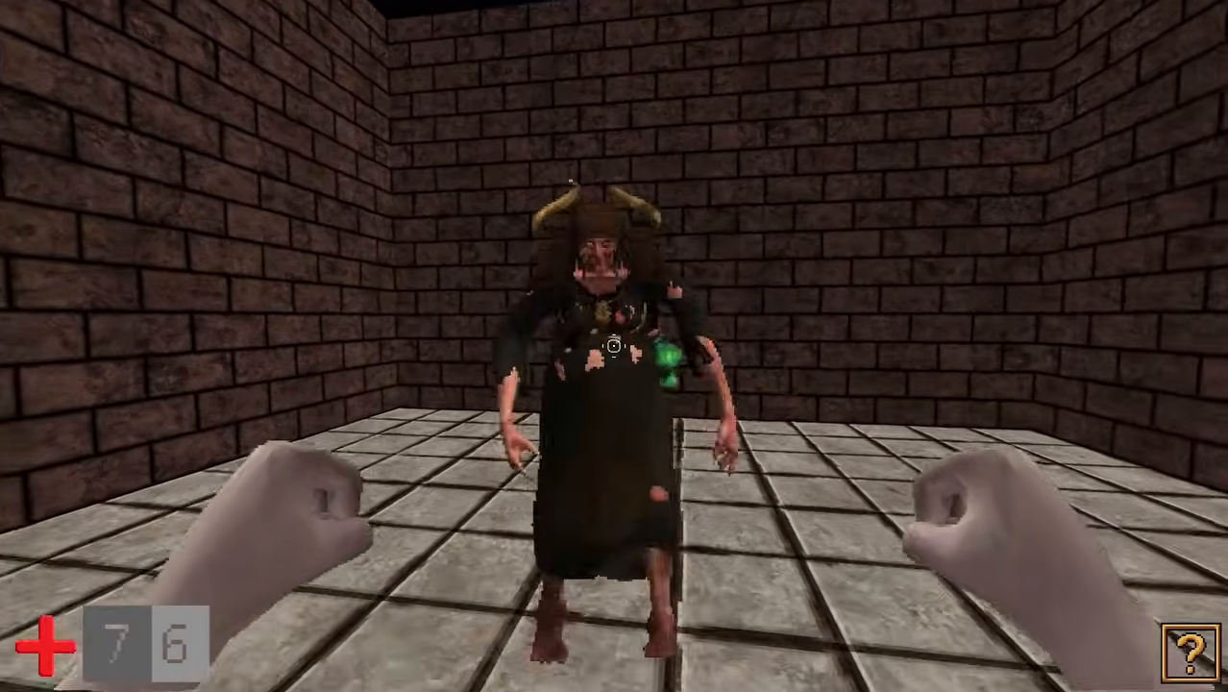
pyautogui.click(614, 346)
pyautogui.press('s')
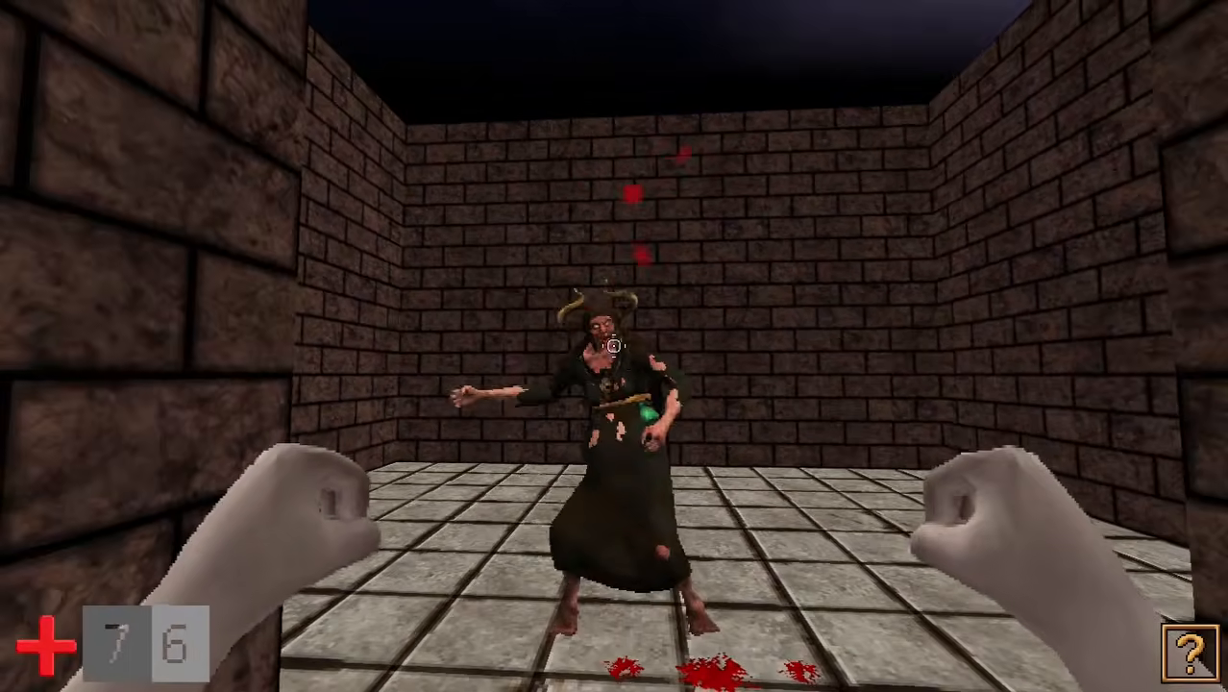
pyautogui.click(614, 346)
pyautogui.press('s')
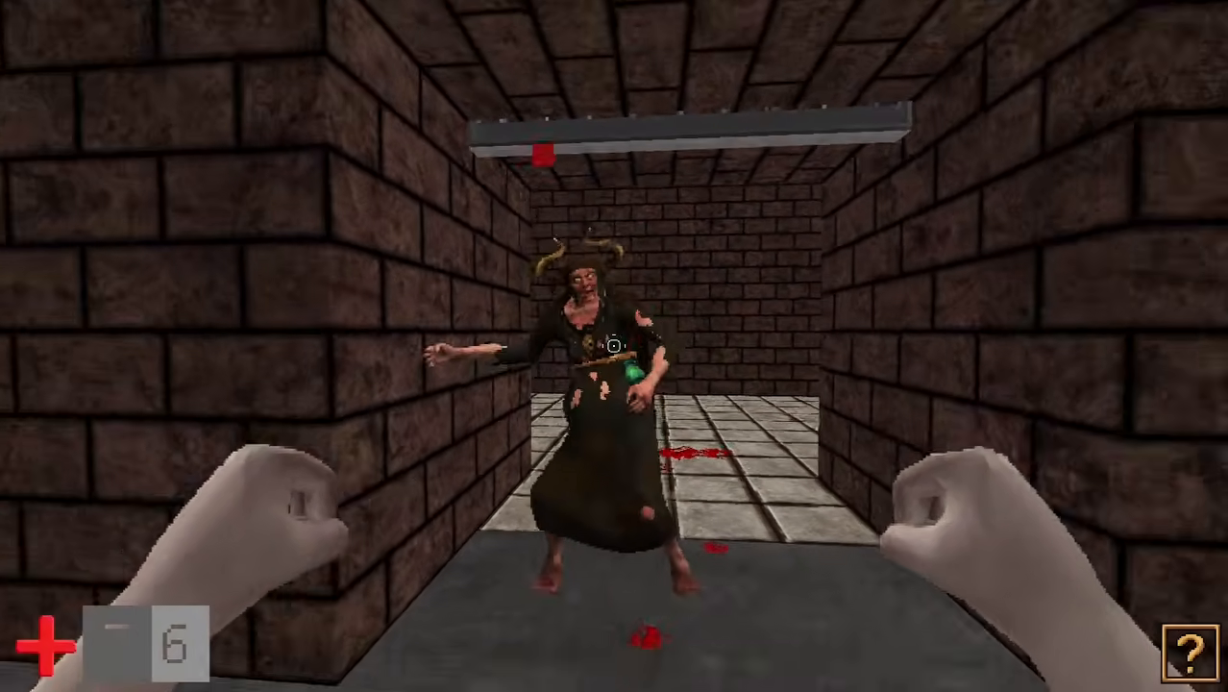
pyautogui.click(614, 346)
pyautogui.press('s')
# - Test kicks and punches in combination on the pursuing witch while backing into the main room
pyautogui.rightClick(614, 346)
pyautogui.rightClick(614, 346)
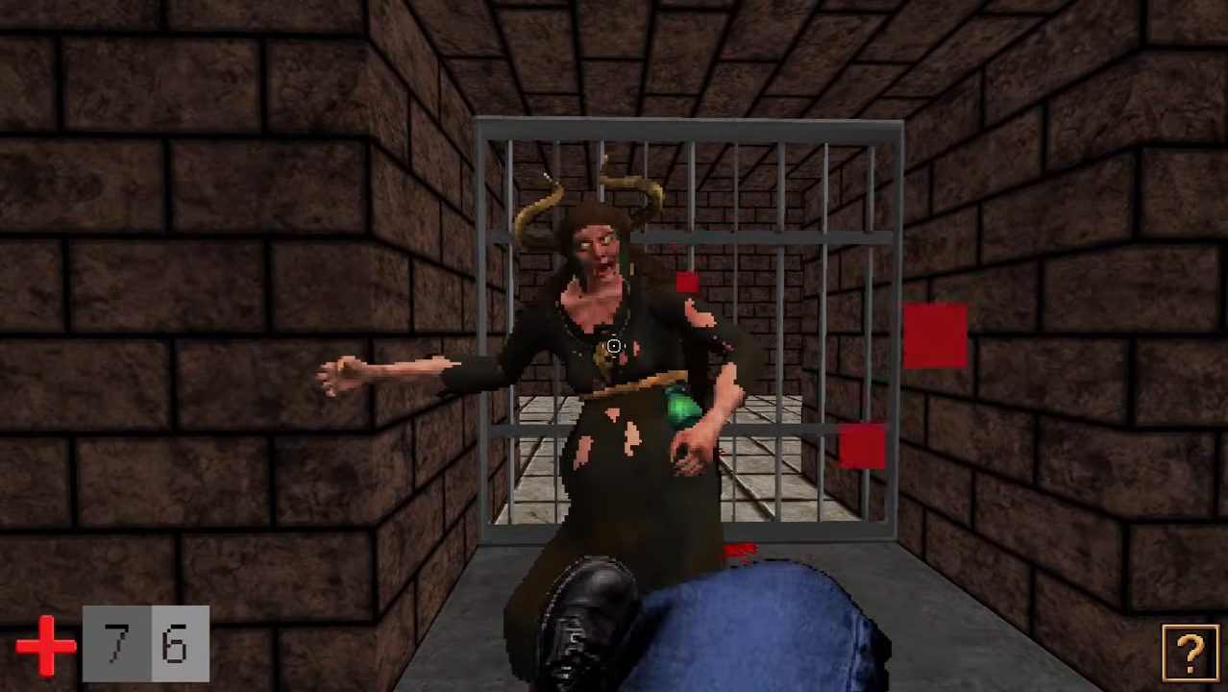
pyautogui.rightClick(614, 346)
pyautogui.press('s')
pyautogui.click(614, 346)
pyautogui.press('w')
pyautogui.click(614, 345)
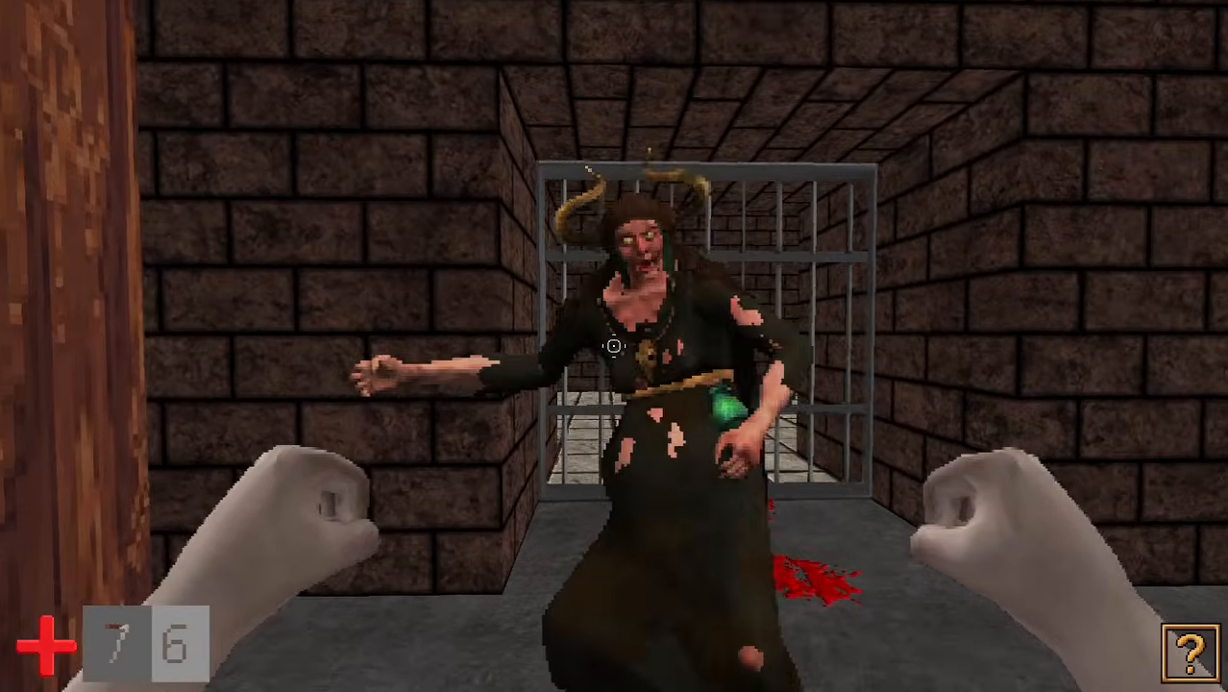
pyautogui.press('s')
pyautogui.click(614, 346)
pyautogui.press('s')
pyautogui.rightClick(614, 346)
pyautogui.rightClick(614, 346)
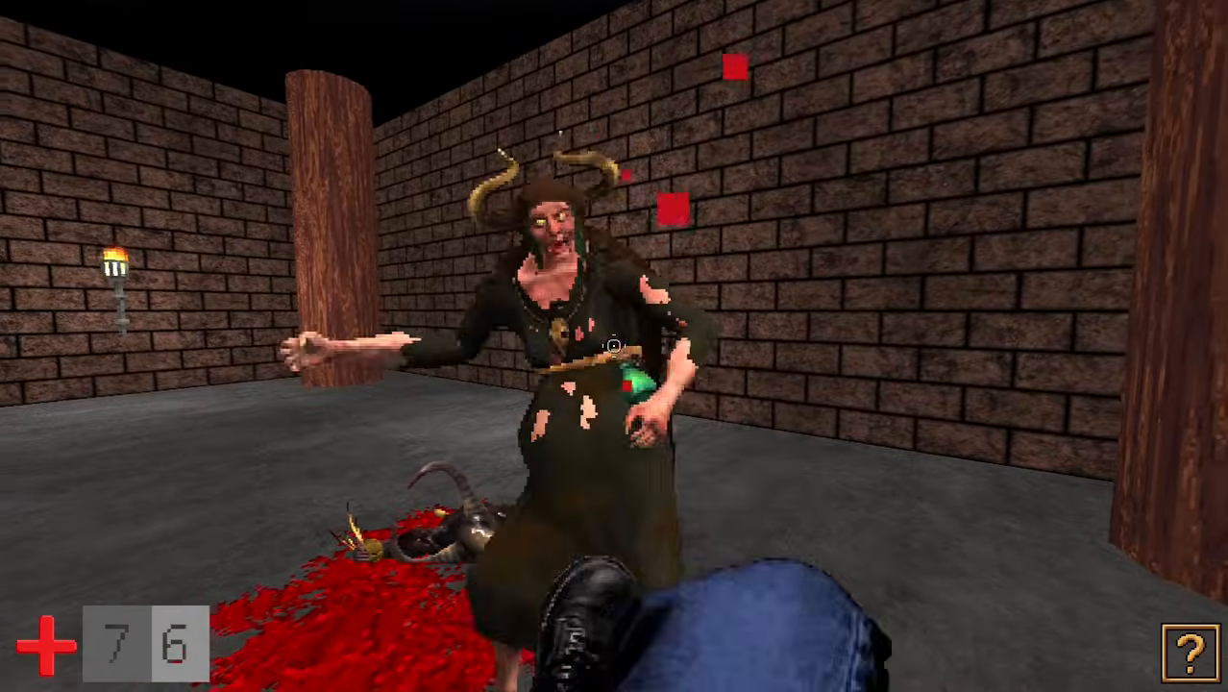
# - Finish off the witch with kicks, cross the room, and kick the brick wall at close range
pyautogui.press('w')
pyautogui.rightClick(614, 346)
pyautogui.press('s')
pyautogui.press('w')
pyautogui.rightClick(614, 346)
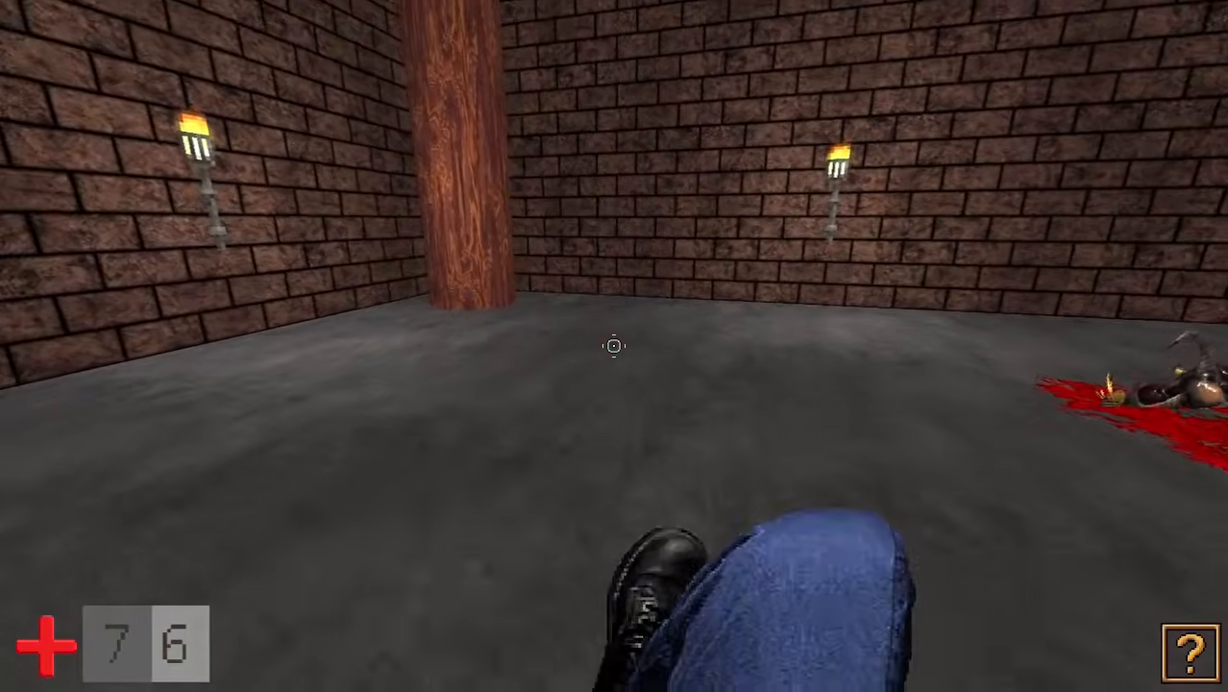
pyautogui.press('w')
pyautogui.rightClick(614, 346)
pyautogui.rightClick(614, 346)
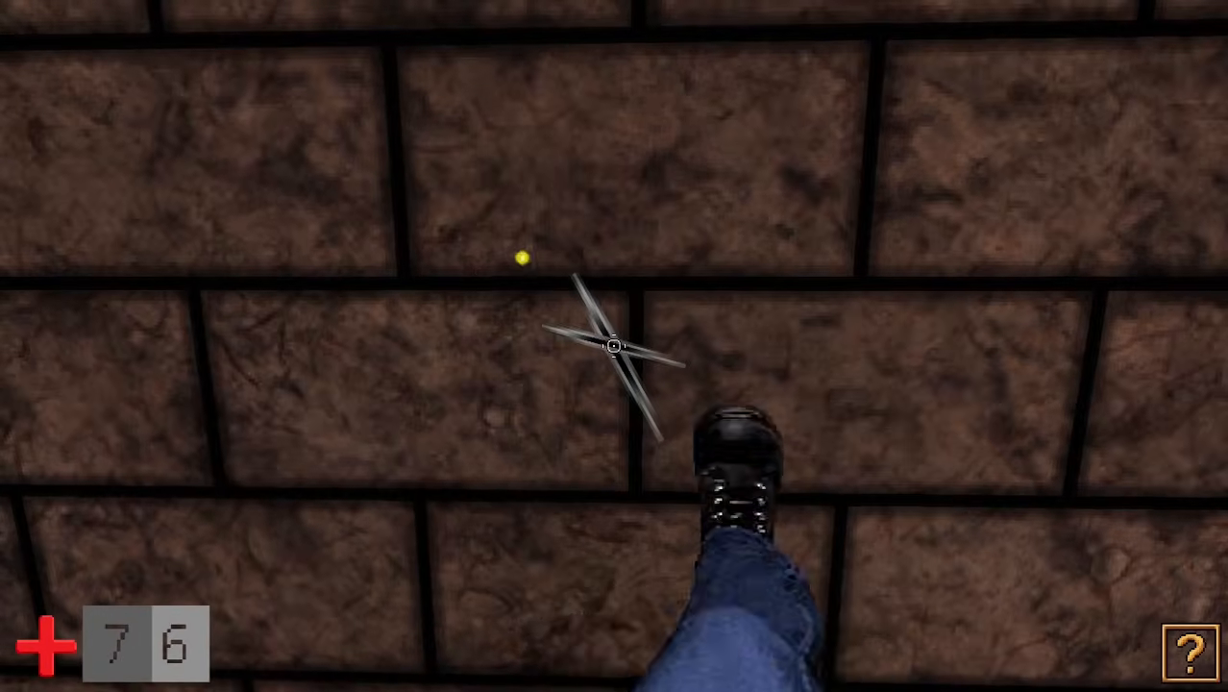
# - Back away from the wall and repeat the kick while moving across the open room to check its timing
pyautogui.press('s')
pyautogui.rightClick(614, 346)
pyautogui.press('s')
pyautogui.rightClick(614, 346)
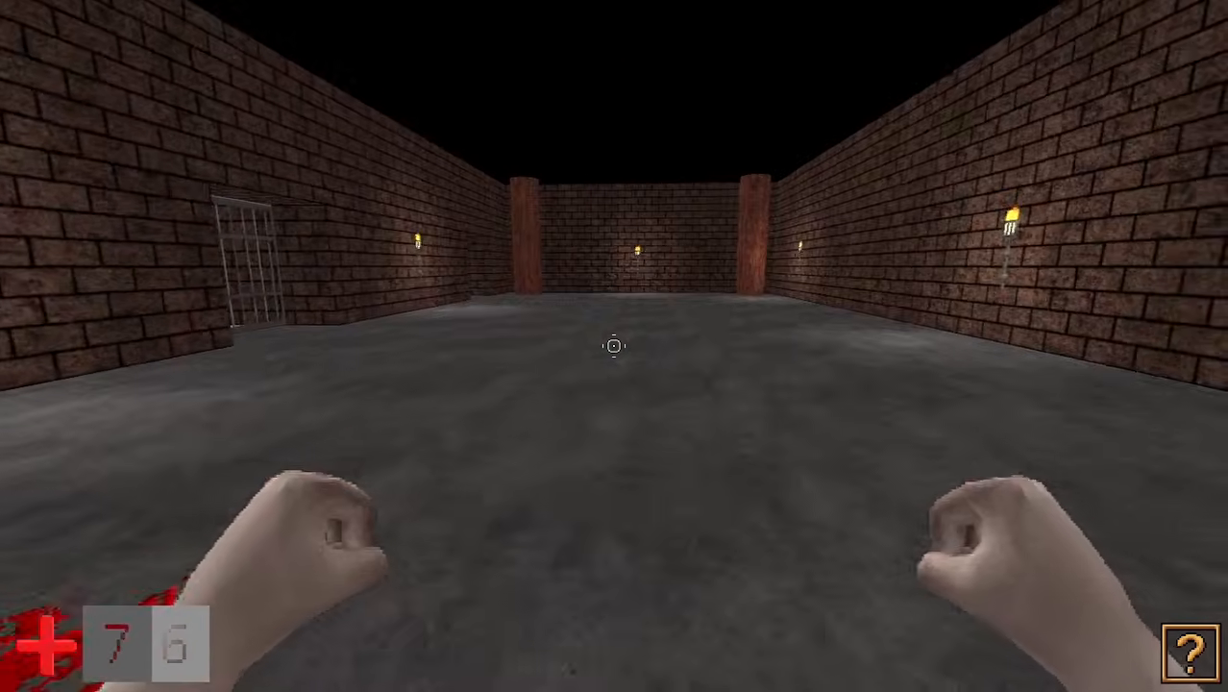
pyautogui.rightClick(614, 345)
pyautogui.rightClick(614, 346)
pyautogui.press('w')
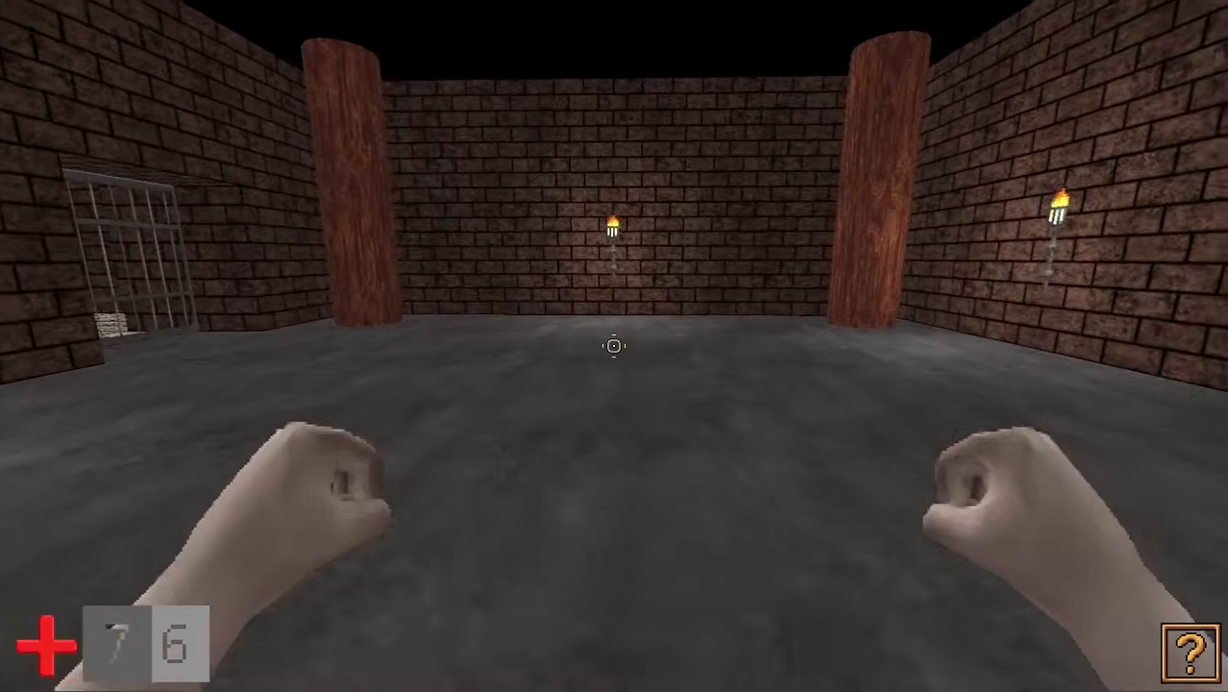
pyautogui.rightClick(614, 345)
pyautogui.press('w')
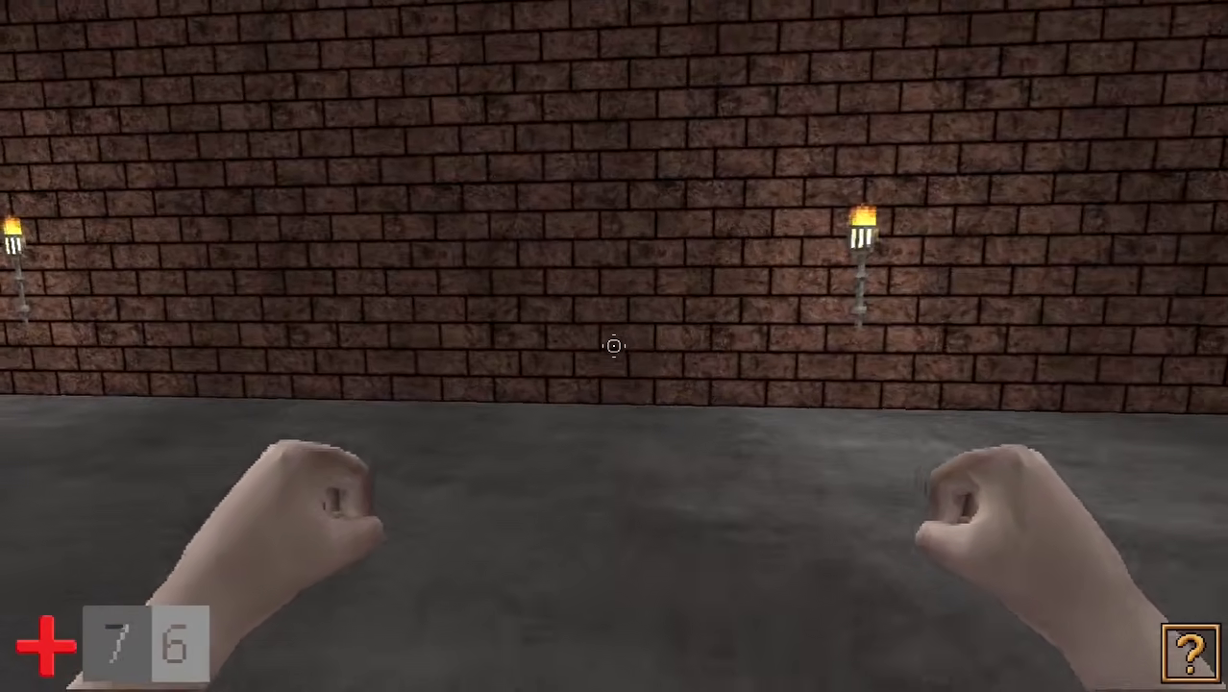
# - Go into another barred cell and punch the red eyeball creature inside
pyautogui.press('w')
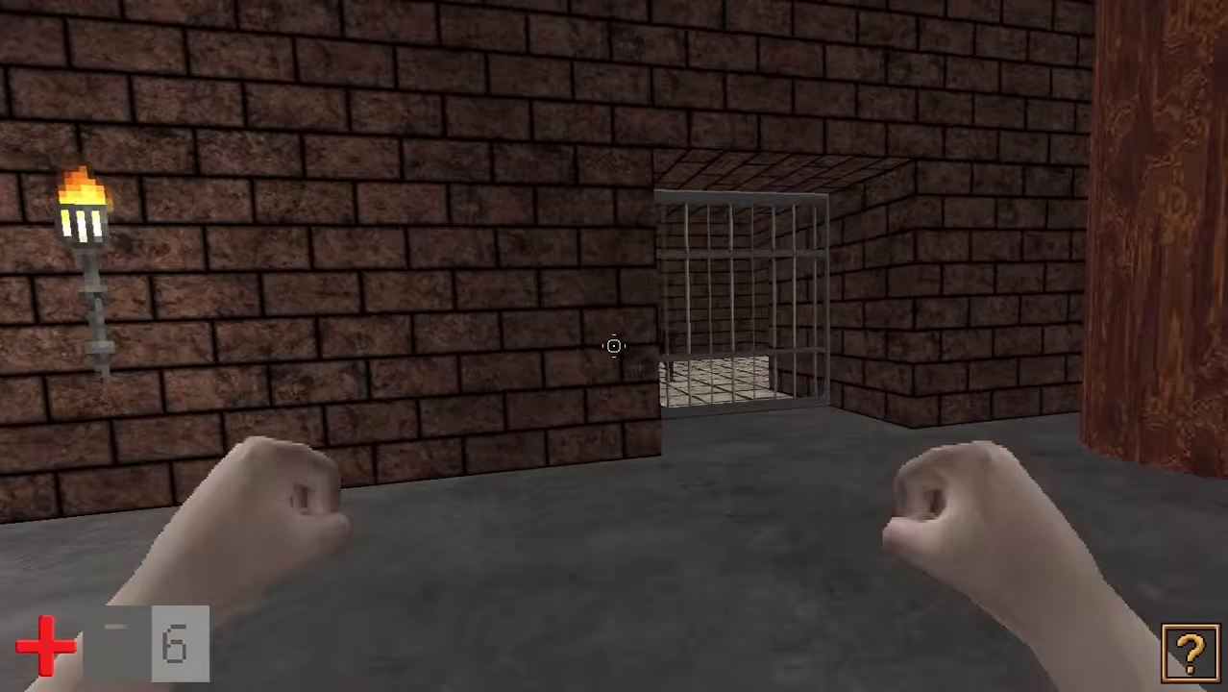
pyautogui.press('w')
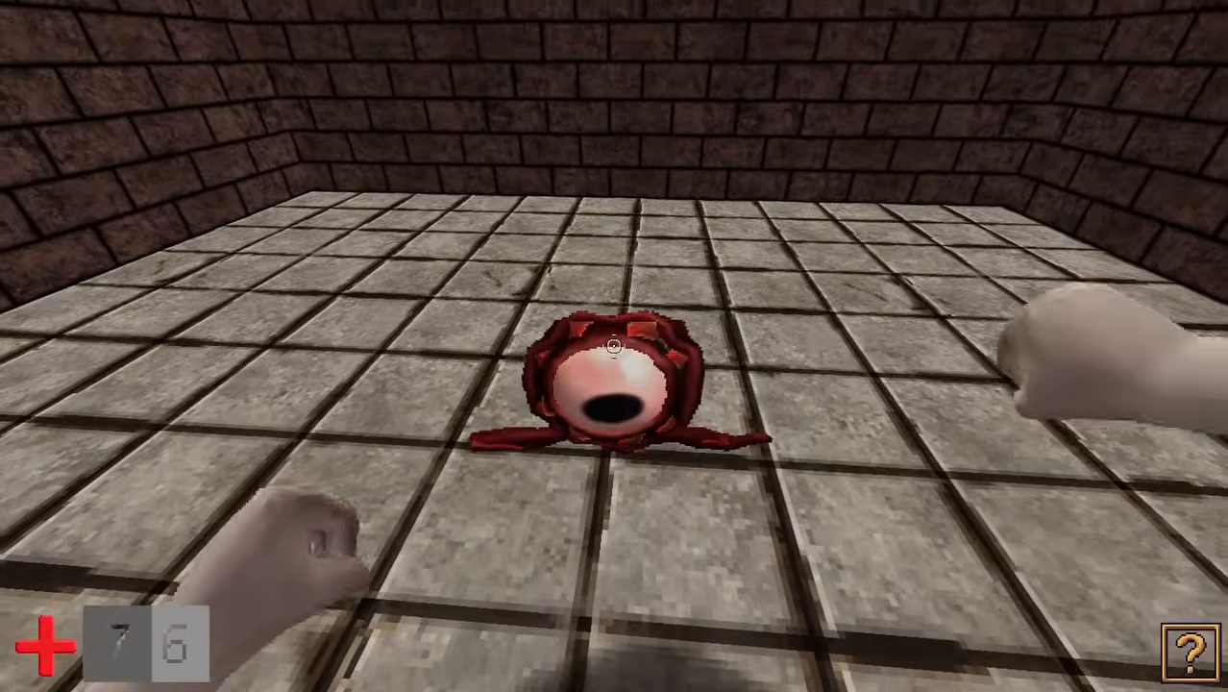
pyautogui.press('w')
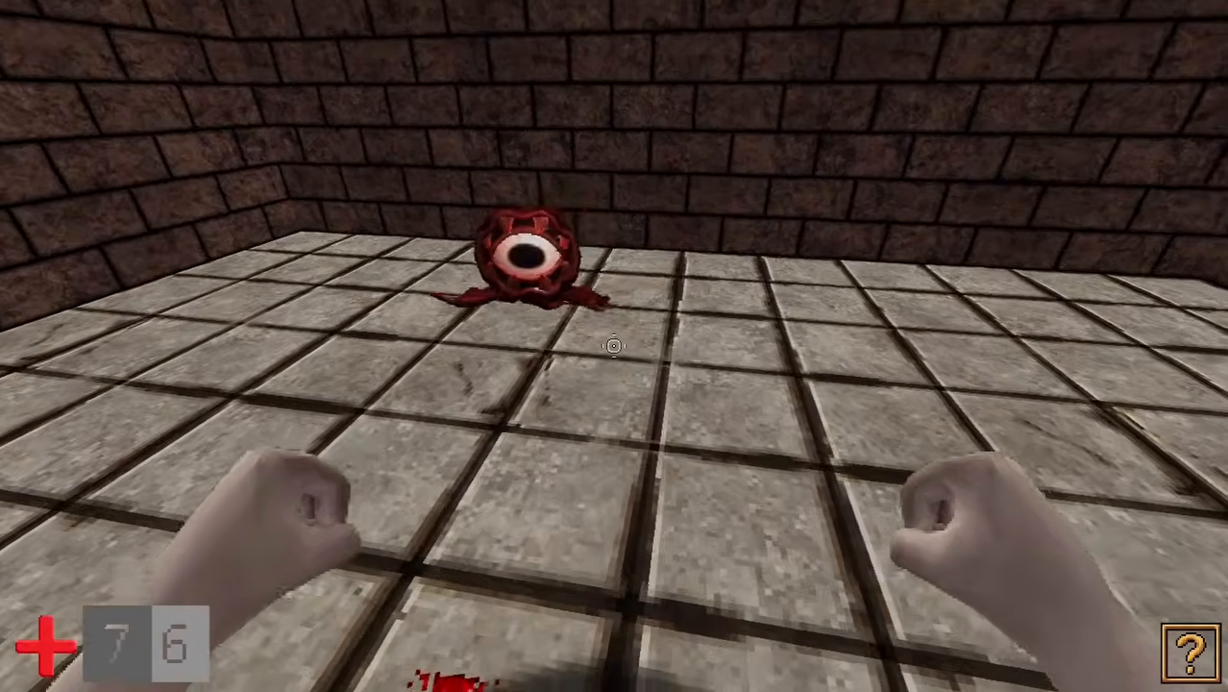
pyautogui.press('s')
pyautogui.press('w')
pyautogui.click(613, 346)
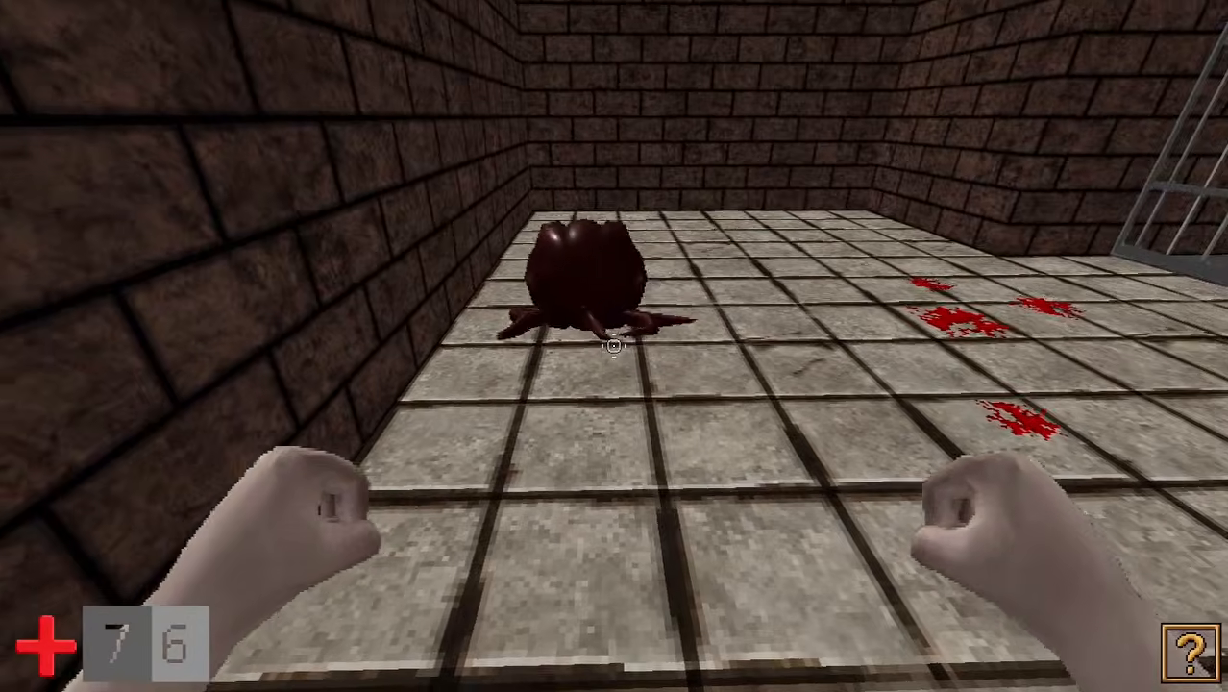
# - Attack the eyeball creature along the cell wall with punches and a kick, and walk out to the main room
pyautogui.press('w')
pyautogui.click(613, 346)
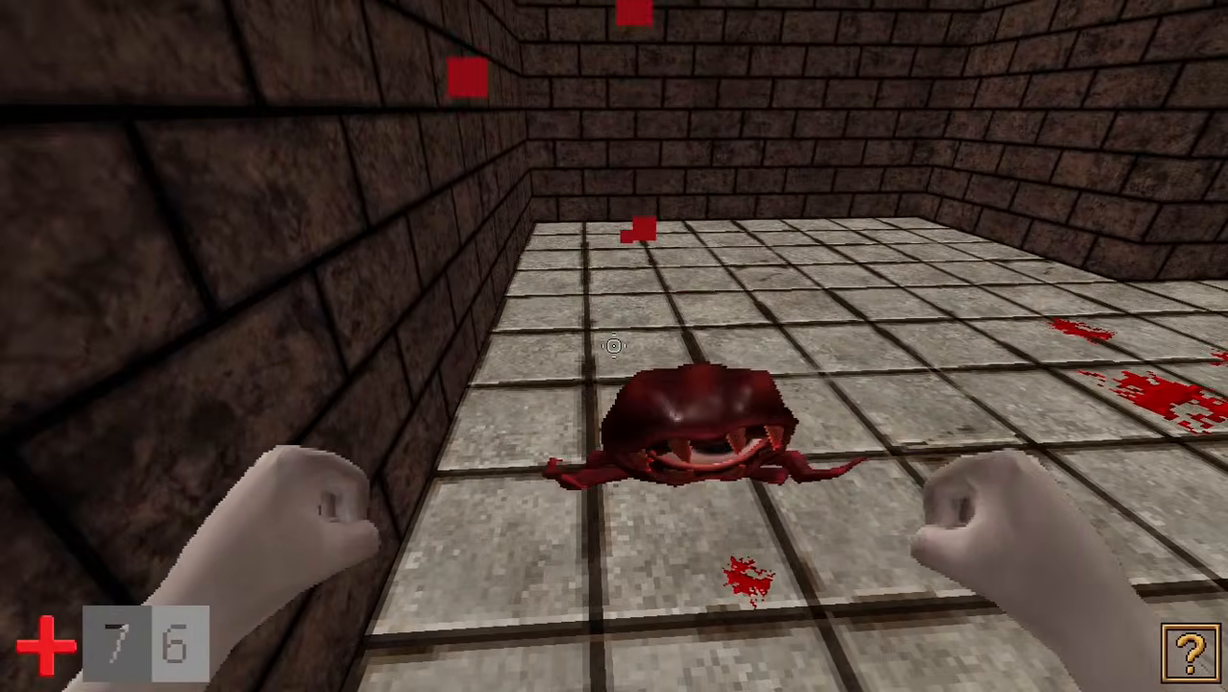
pyautogui.press('s')
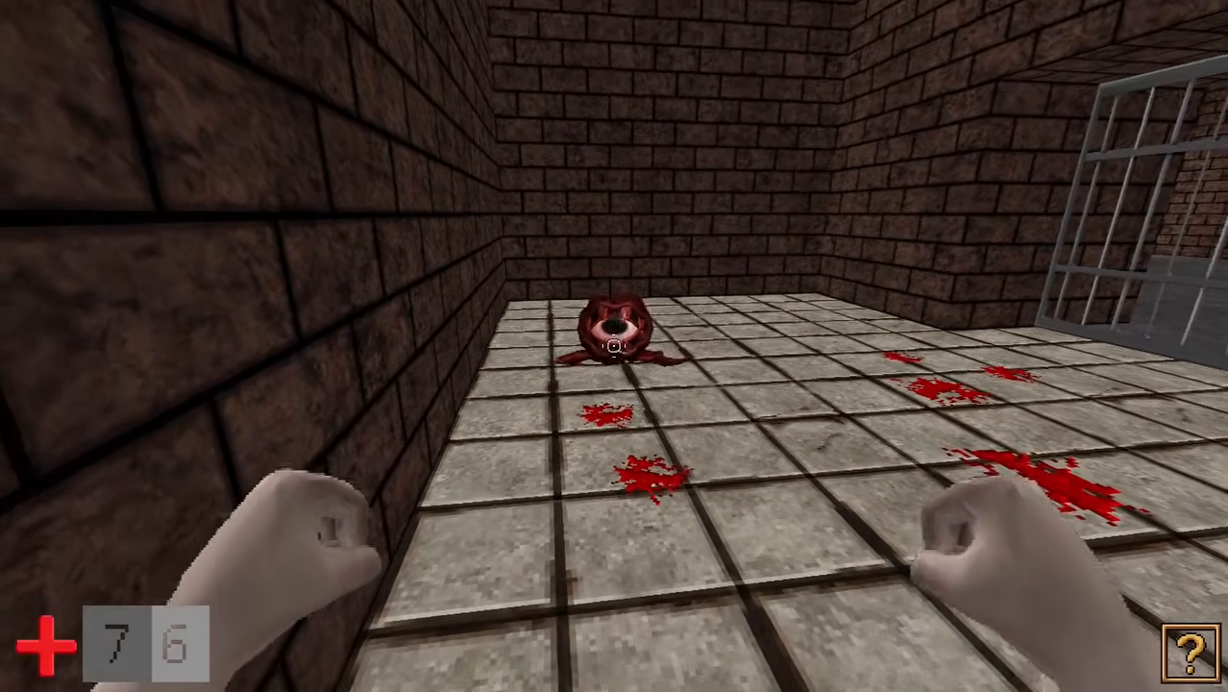
pyautogui.press('w')
pyautogui.rightClick(613, 346)
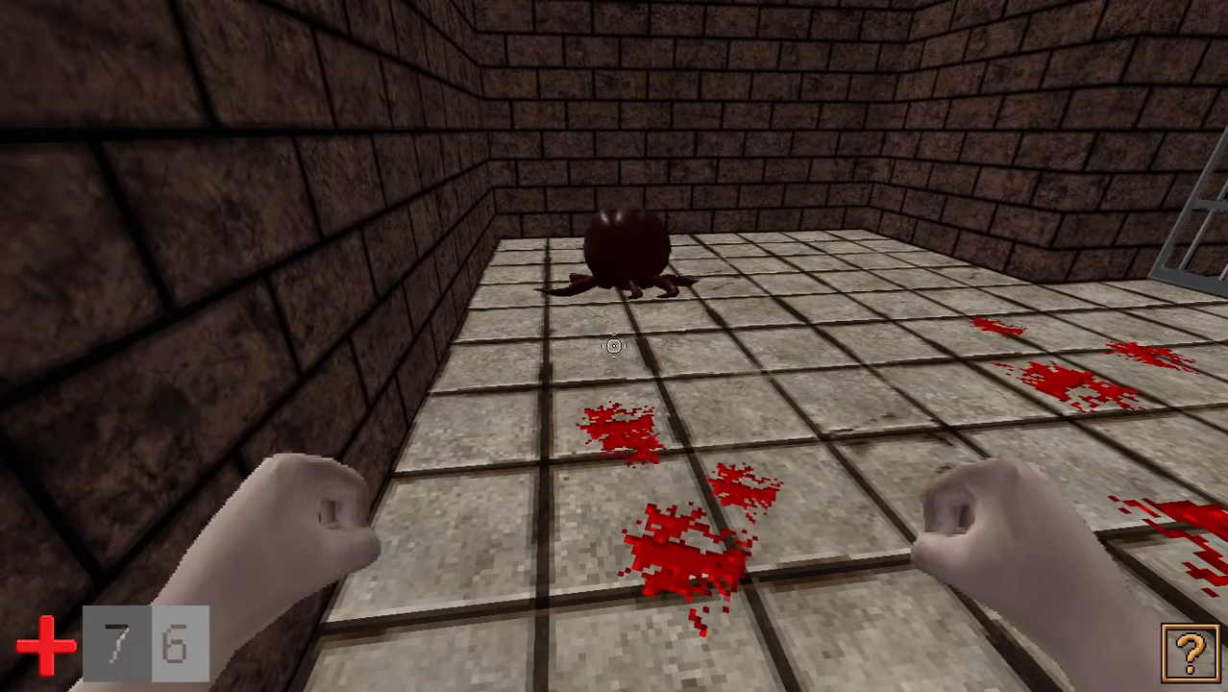
pyautogui.press('w')
pyautogui.click(613, 346)
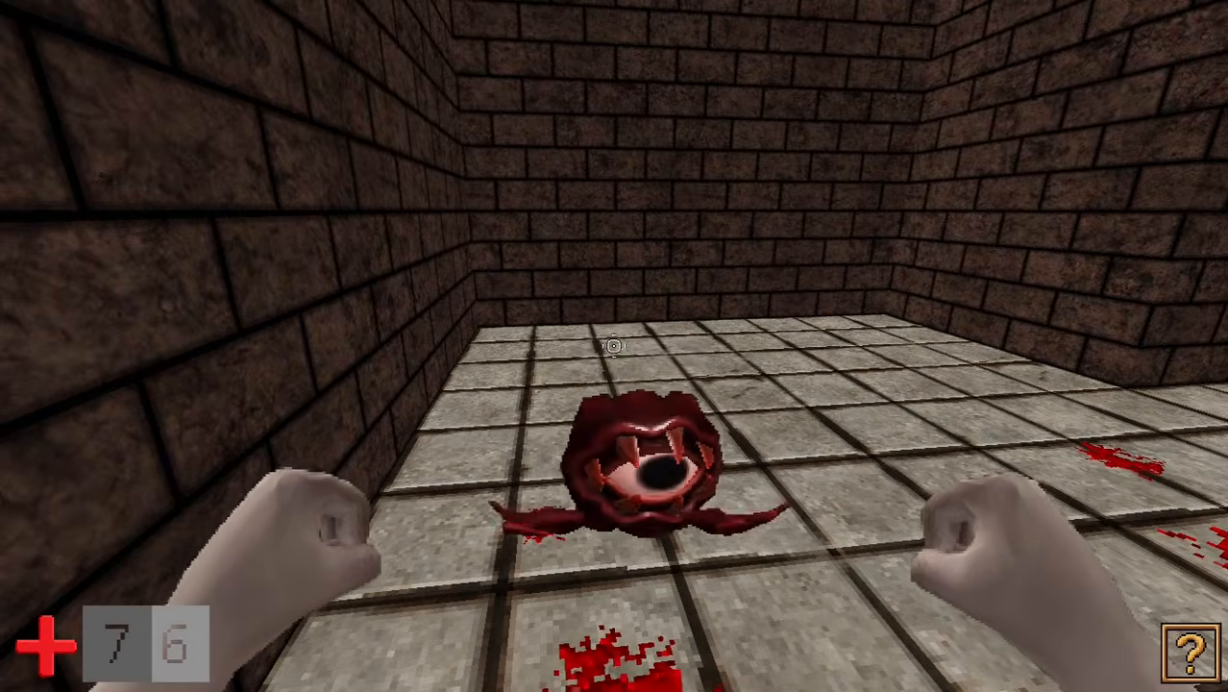
pyautogui.press('w')
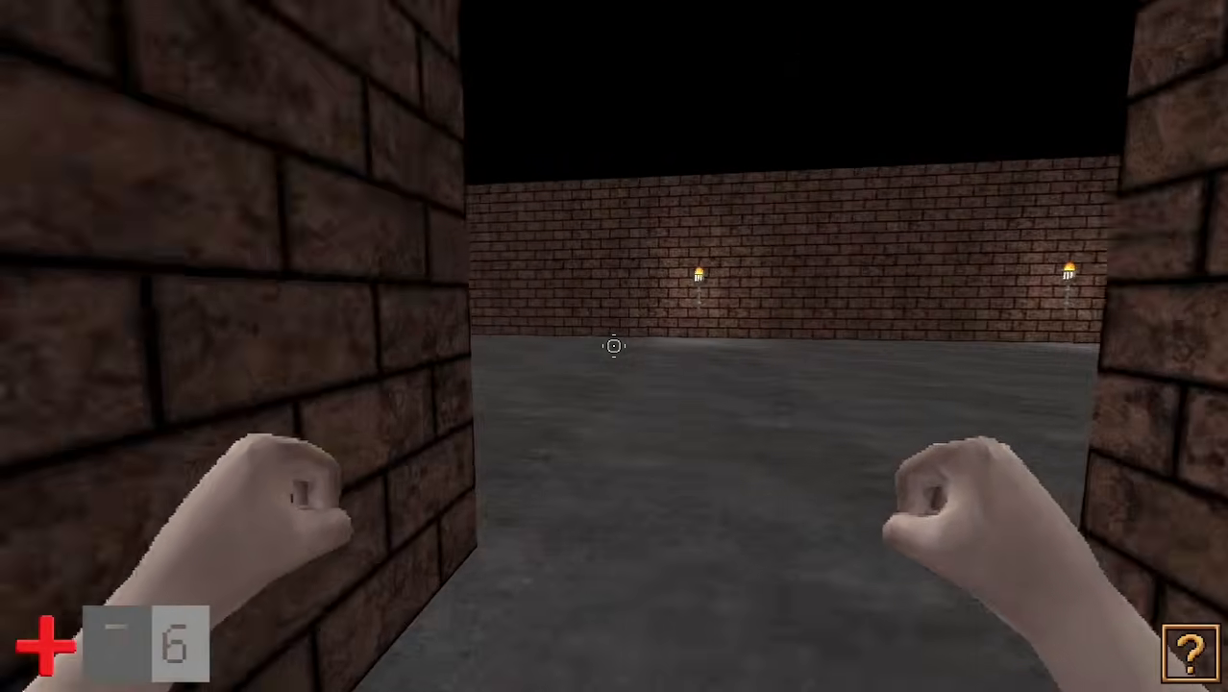
# - Back out of the cell, roam the main room, and test a punch and a kick near the corpses
pyautogui.press('s')
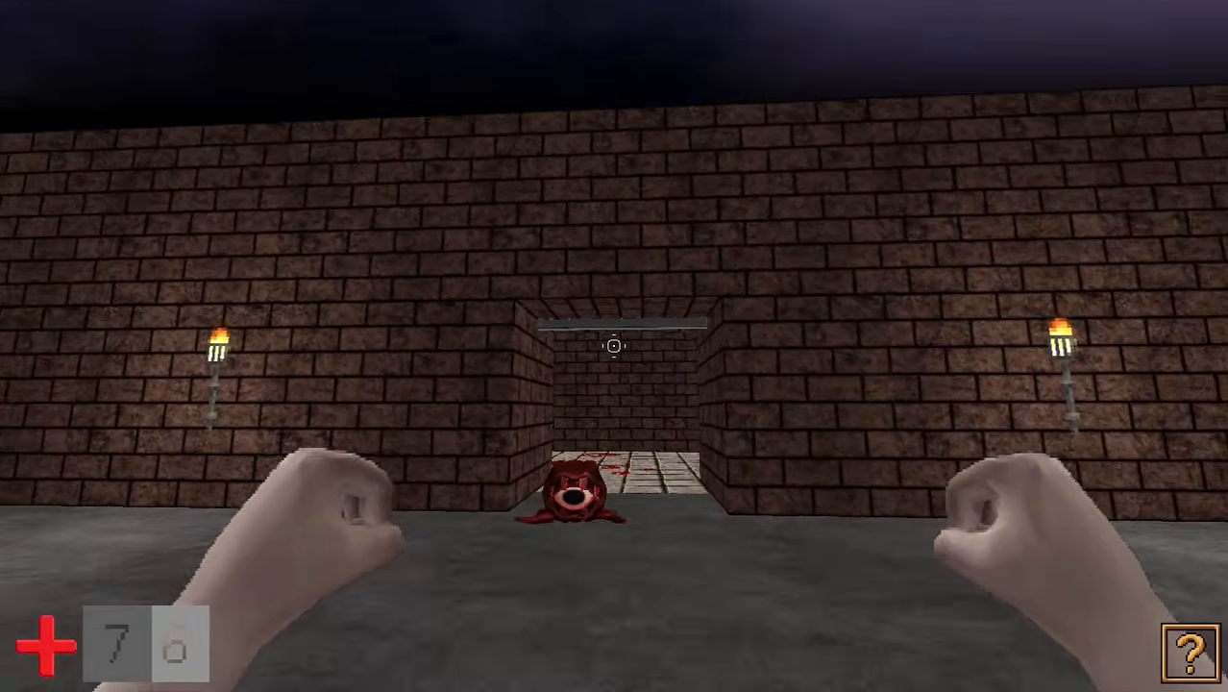
pyautogui.press('s')
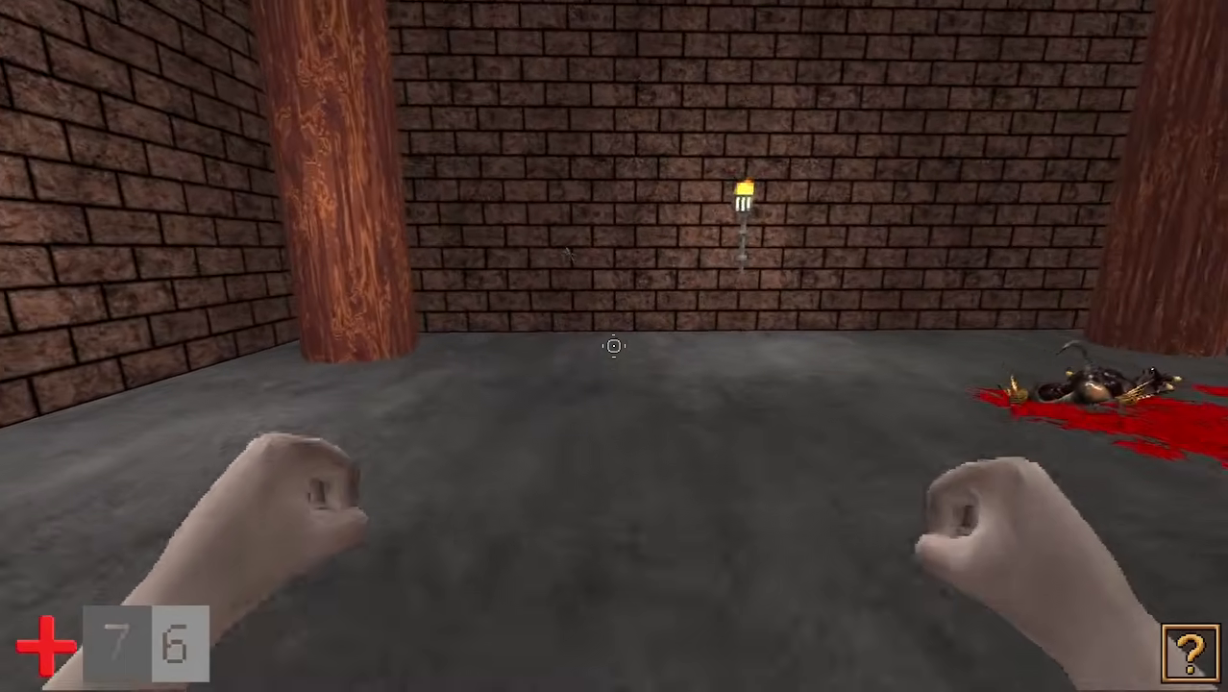
pyautogui.press('w')
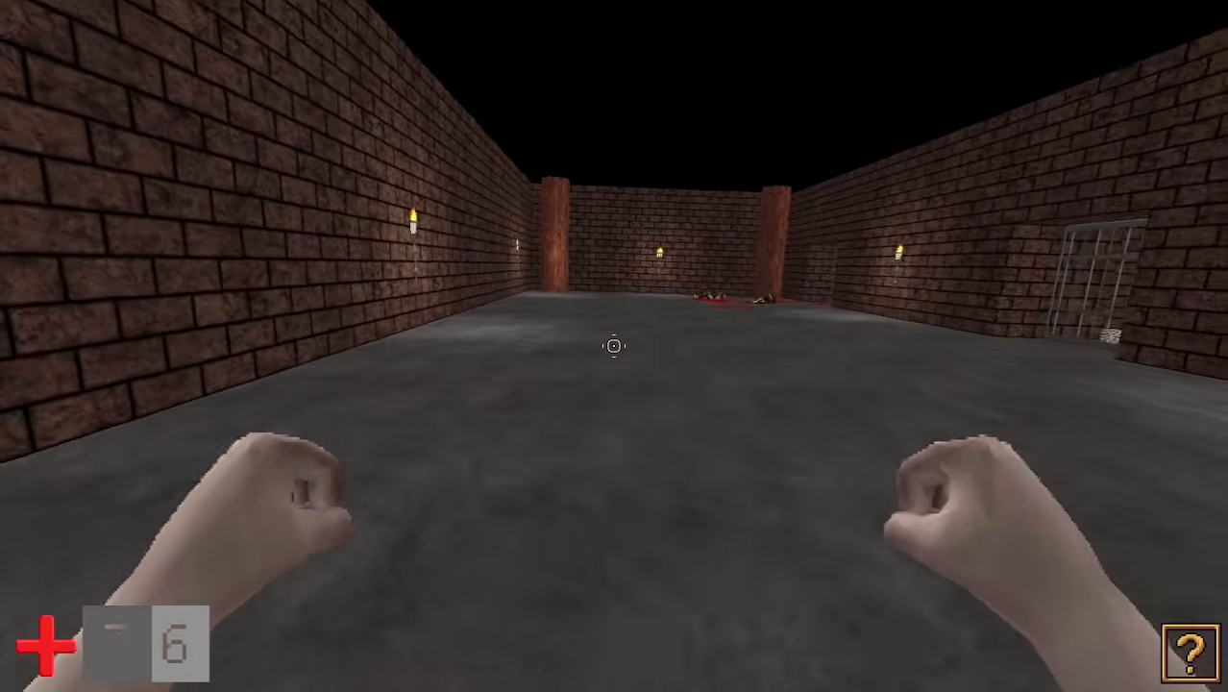
pyautogui.press('w')
pyautogui.click(614, 345)
pyautogui.rightClick(614, 346)
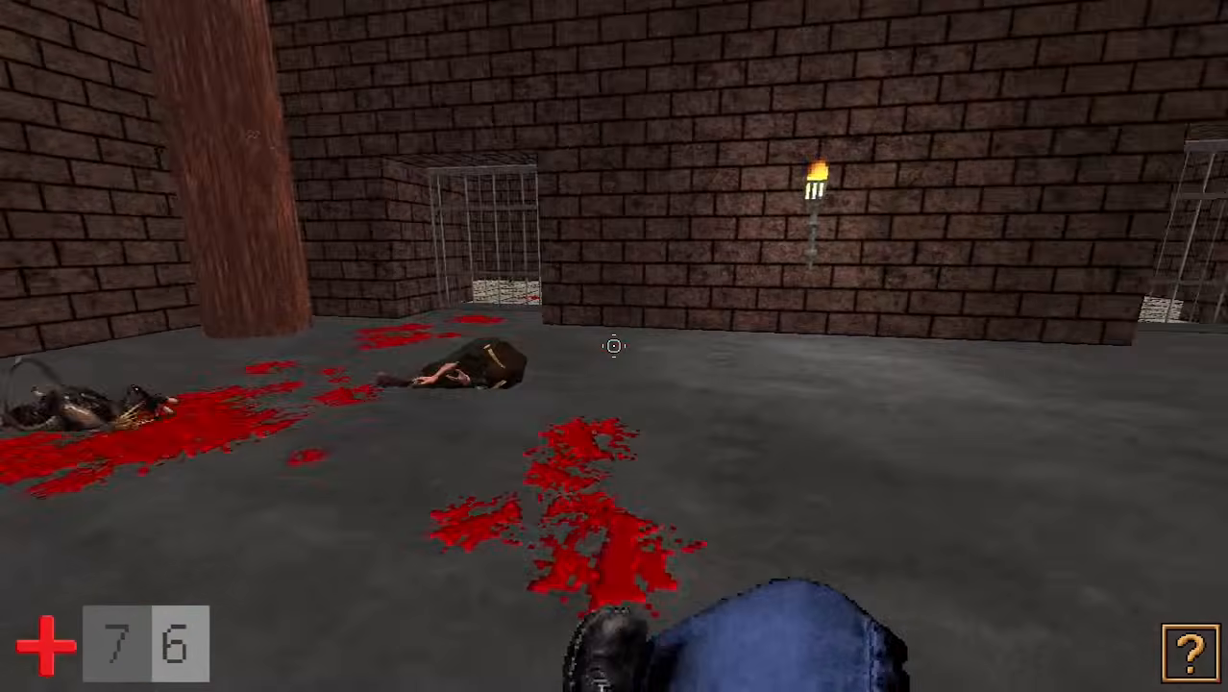
pyautogui.press('w')
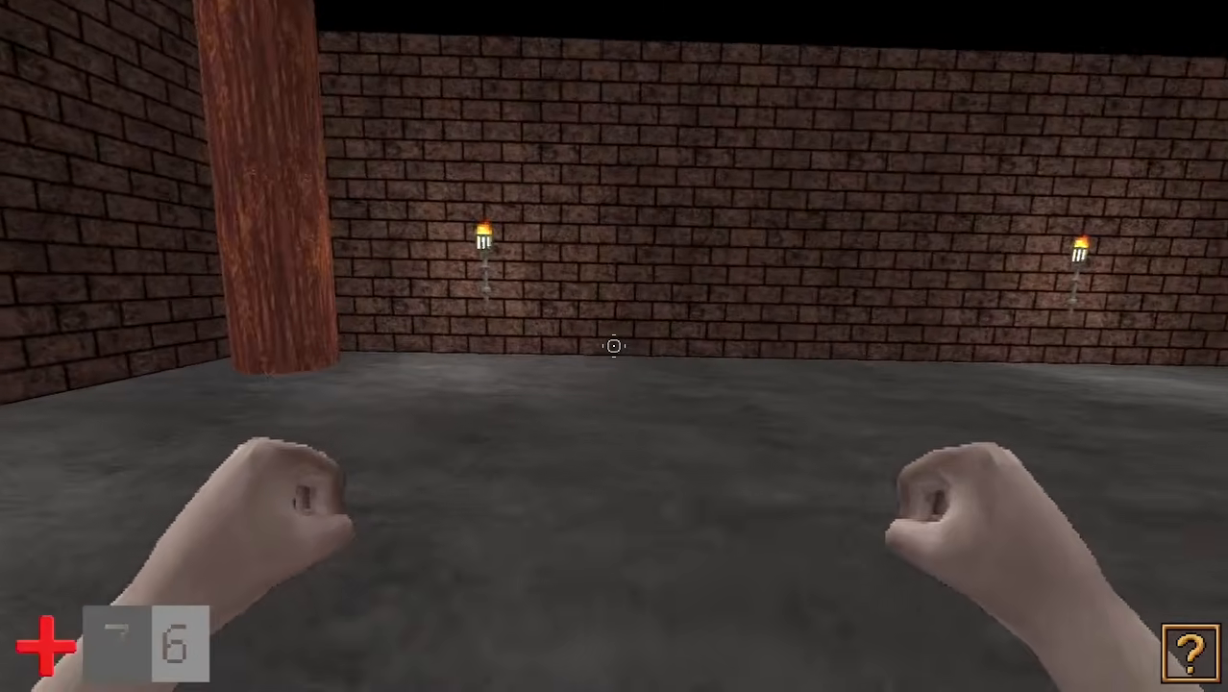
# - Approach the red eyeball creature in the open room and hit it with alternating punches and kicks
pyautogui.press('w')
pyautogui.press('w')
pyautogui.click(614, 346)
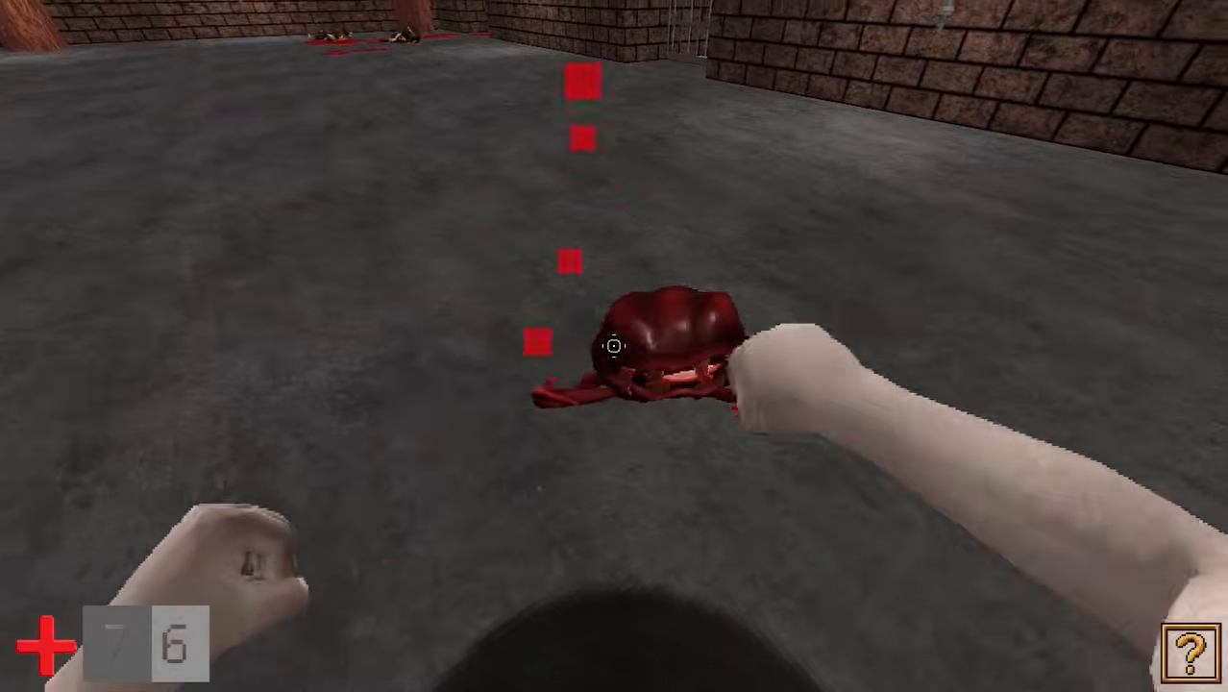
pyautogui.rightClick(614, 346)
pyautogui.click(614, 346)
pyautogui.rightClick(614, 345)
pyautogui.press('w')
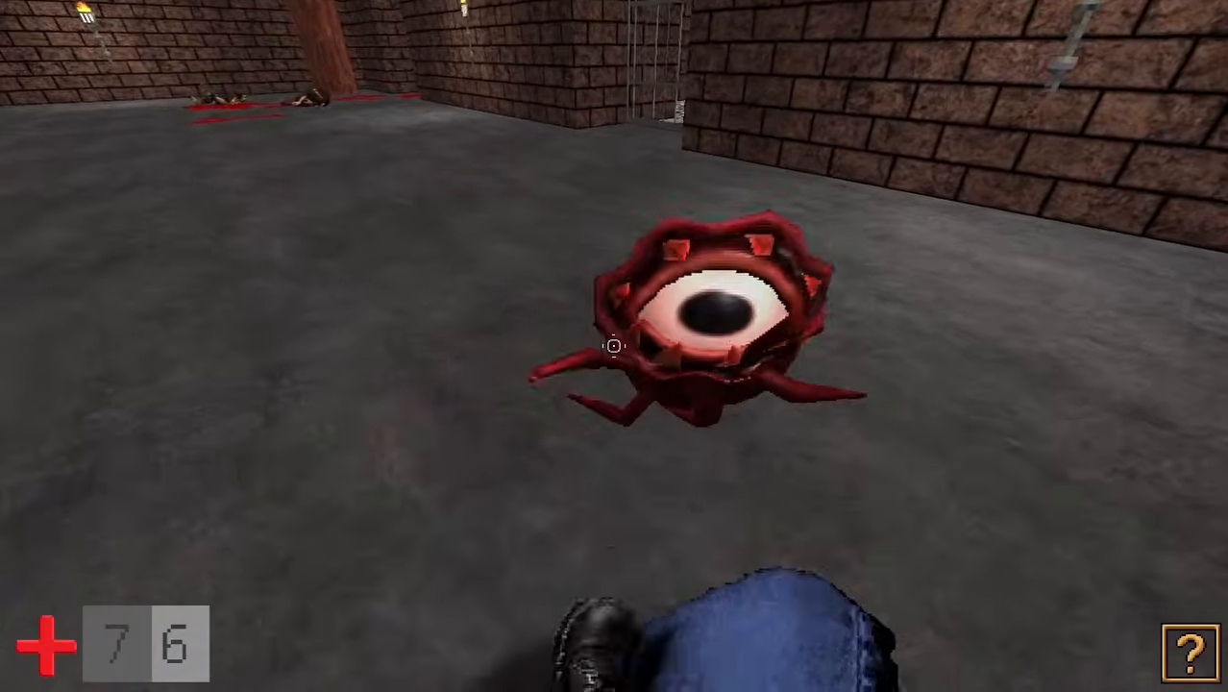
pyautogui.press('w')
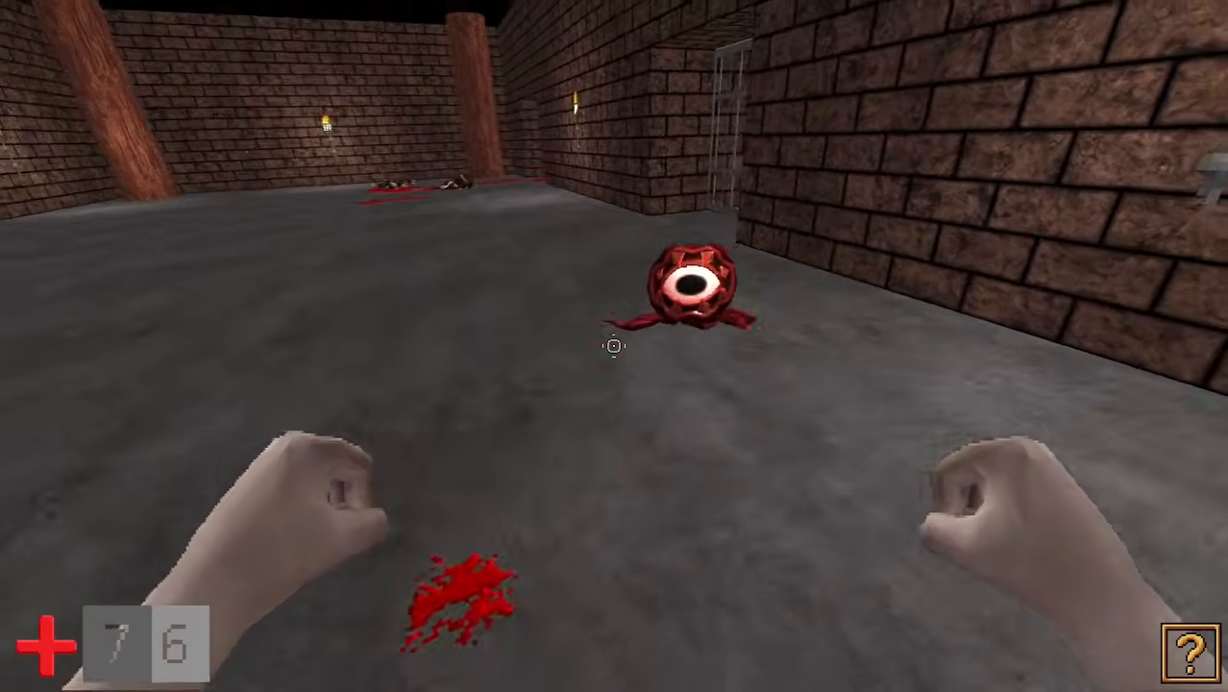
# - Keep chasing the eyeball creature across the room, testing the punch followed by the kick while moving
pyautogui.click(614, 345)
pyautogui.rightClick(614, 346)
pyautogui.press('w')
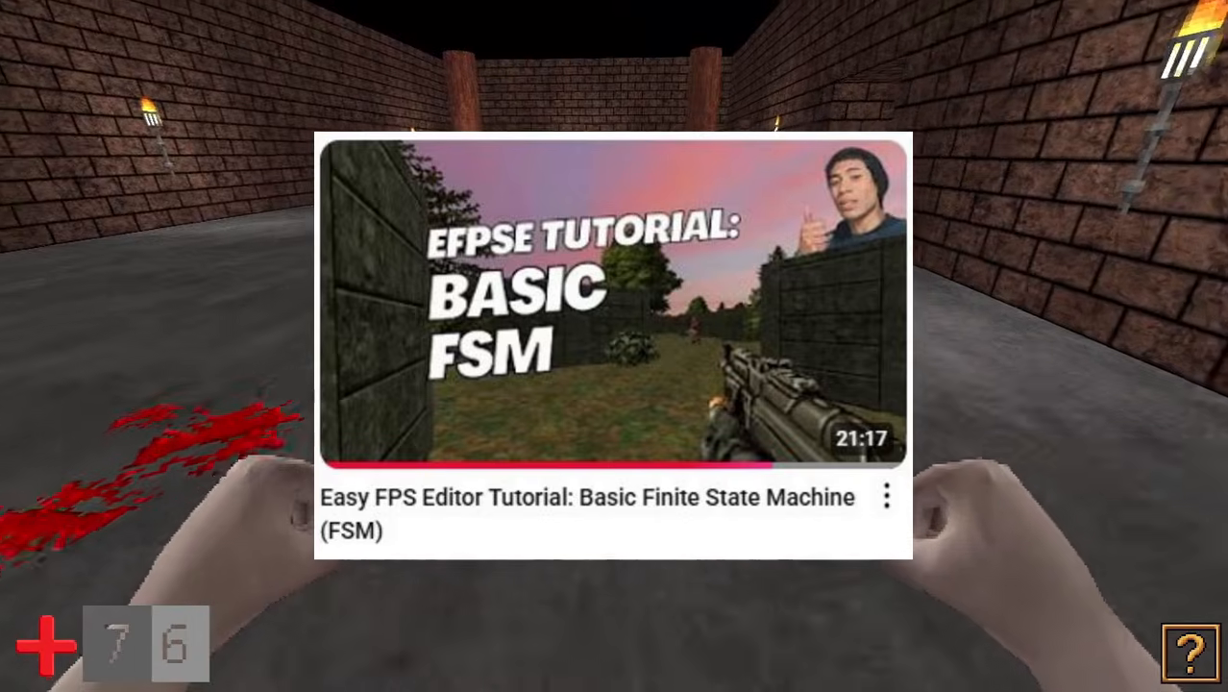
pyautogui.press('w')
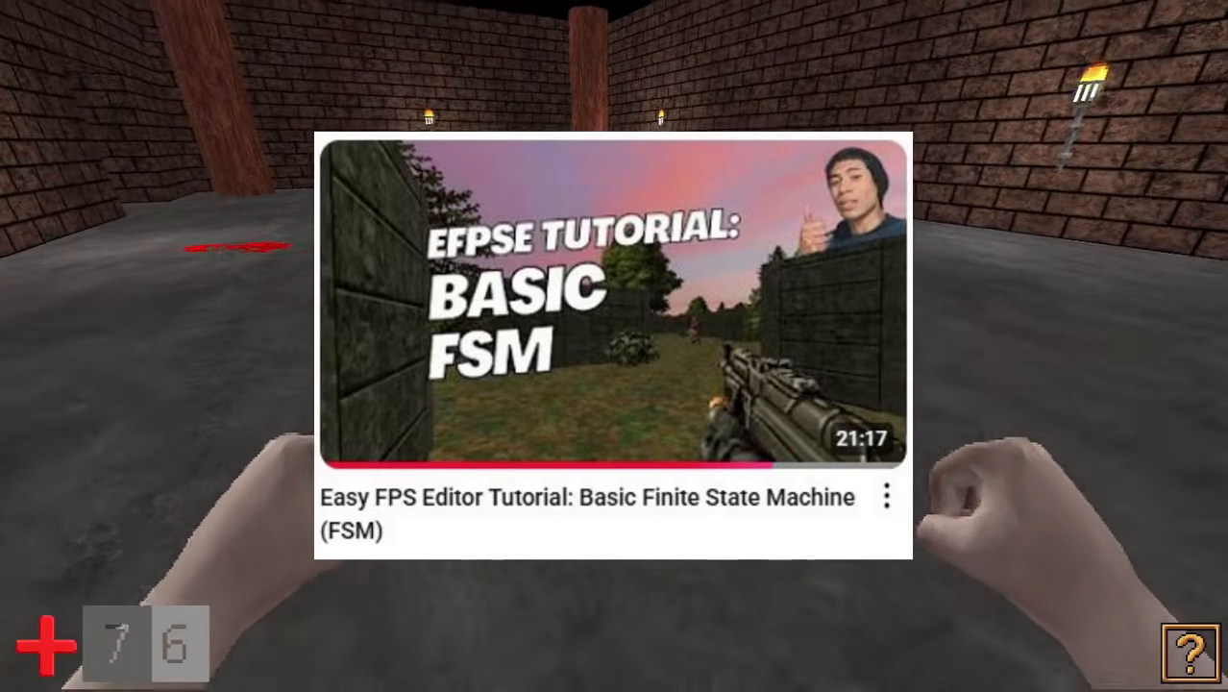
pyautogui.click(614, 346)
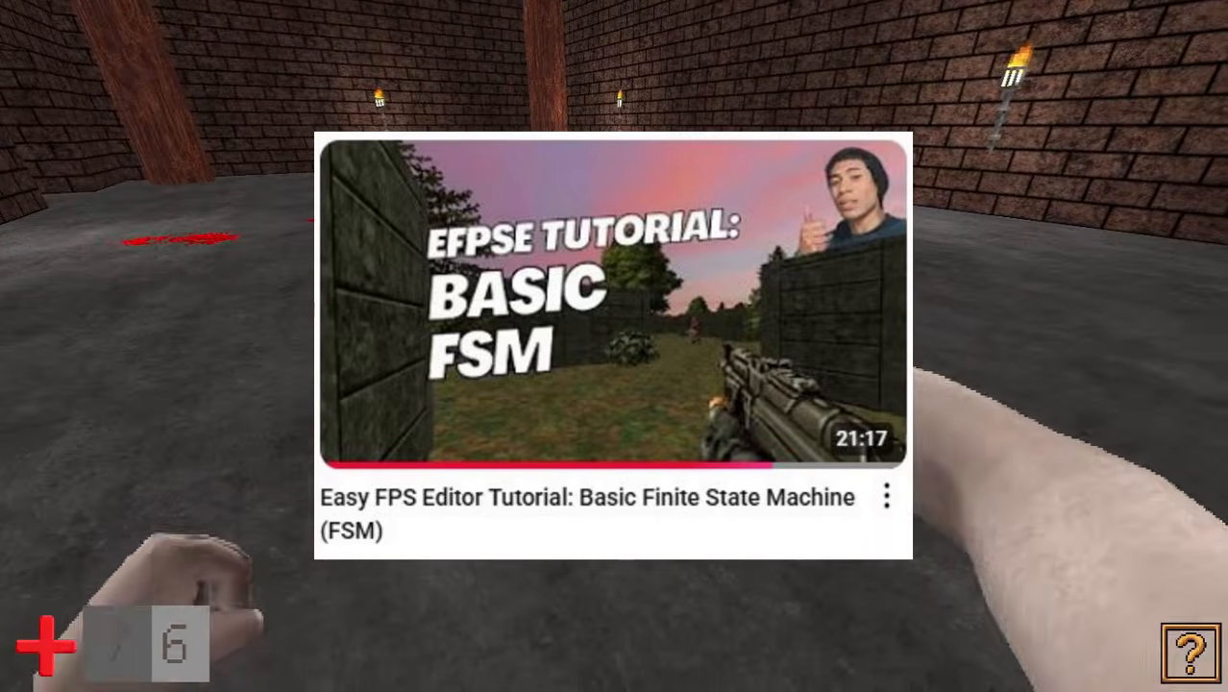
pyautogui.rightClick(614, 346)
pyautogui.press('w')
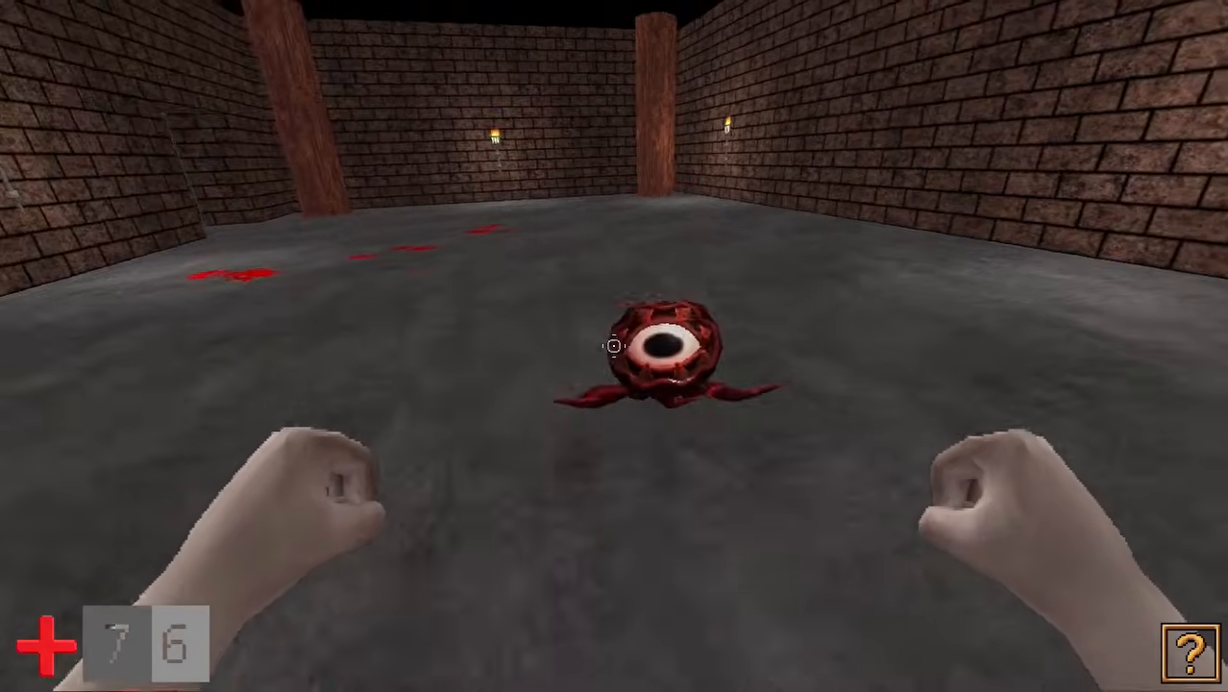
# - Close in on the eyeball creature again and test further punch-and-kick combinations on it
pyautogui.click(614, 346)
pyautogui.rightClick(614, 346)
pyautogui.press('w')
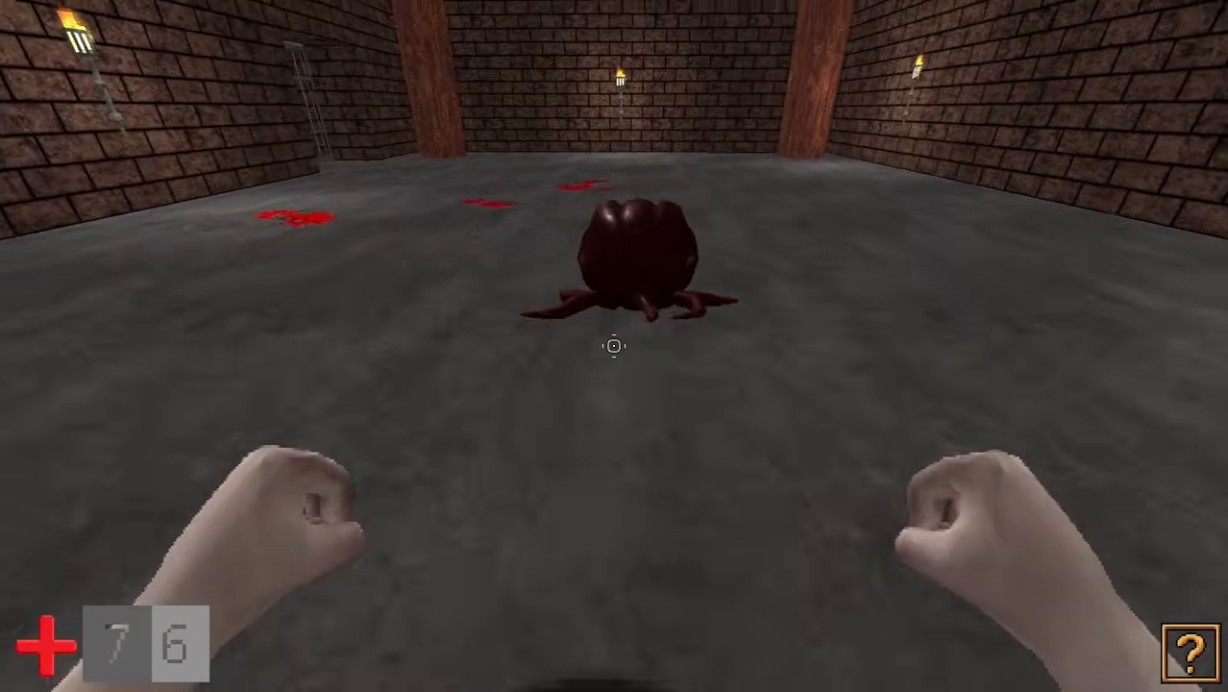
pyautogui.click(614, 346)
pyautogui.rightClick(614, 346)
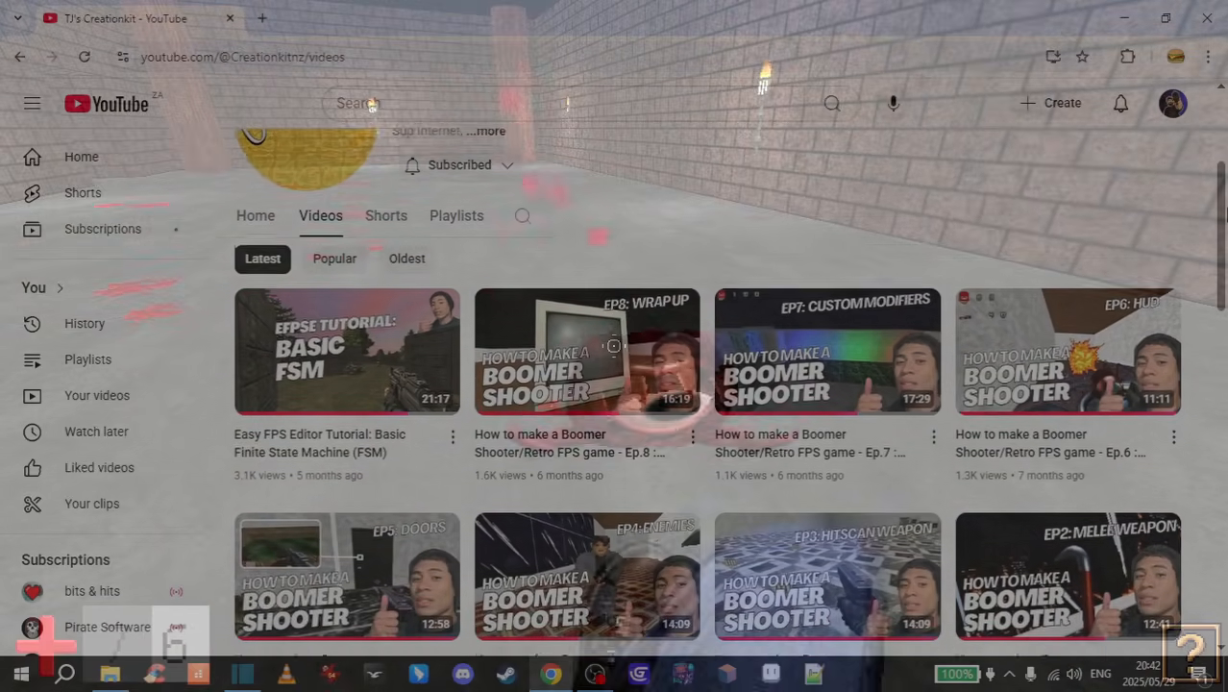
pyautogui.moveTo(1226, 216); pyautogui.dragTo(1226, 266)
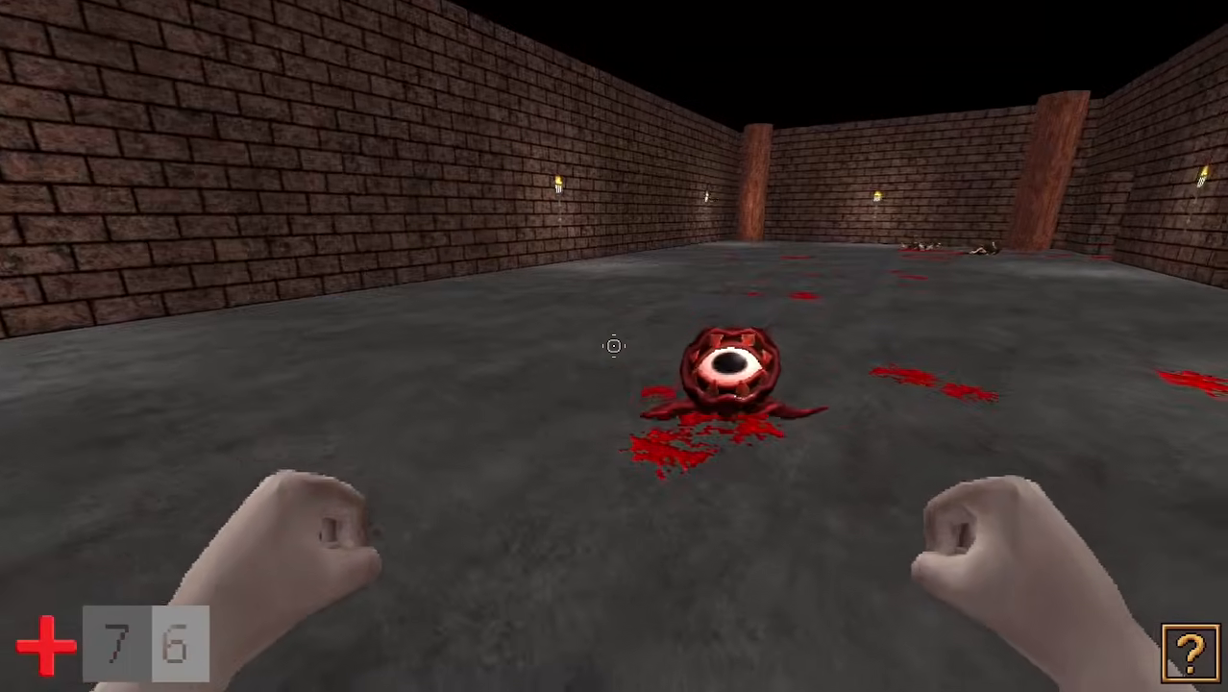
pyautogui.click(614, 346)
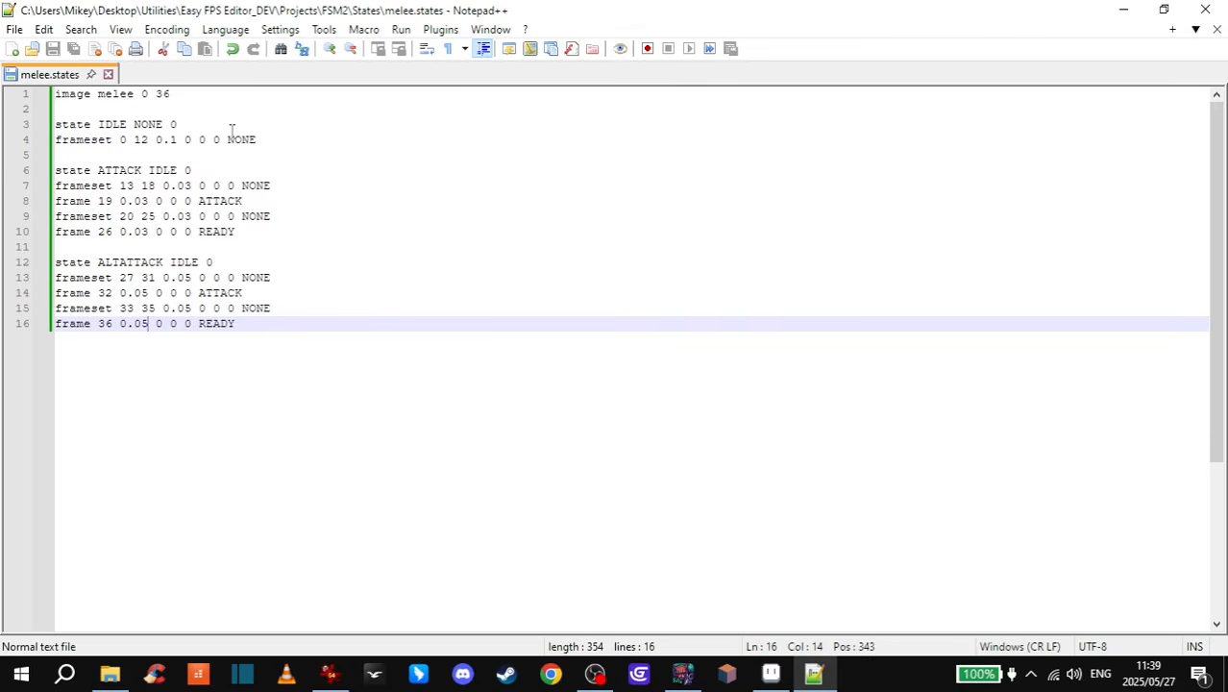
# - Review the finished state definitions in melee.states and put the Notepad++ window away
pyautogui.click(321, 327)
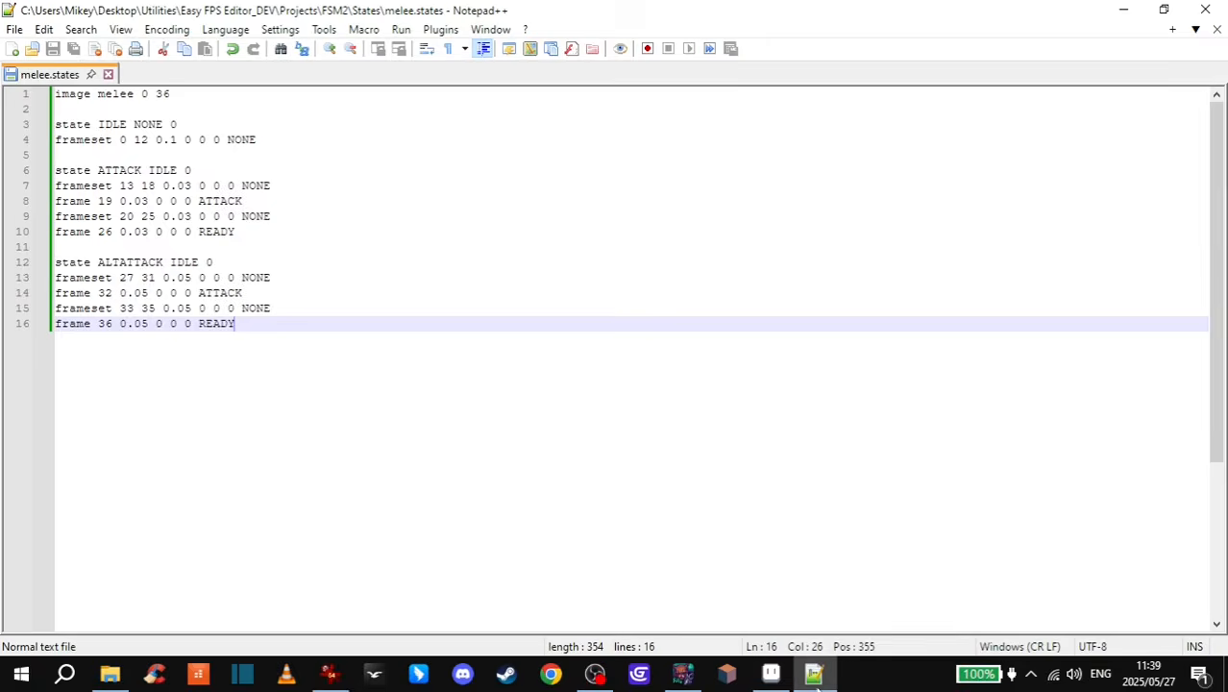
pyautogui.click(813, 672)
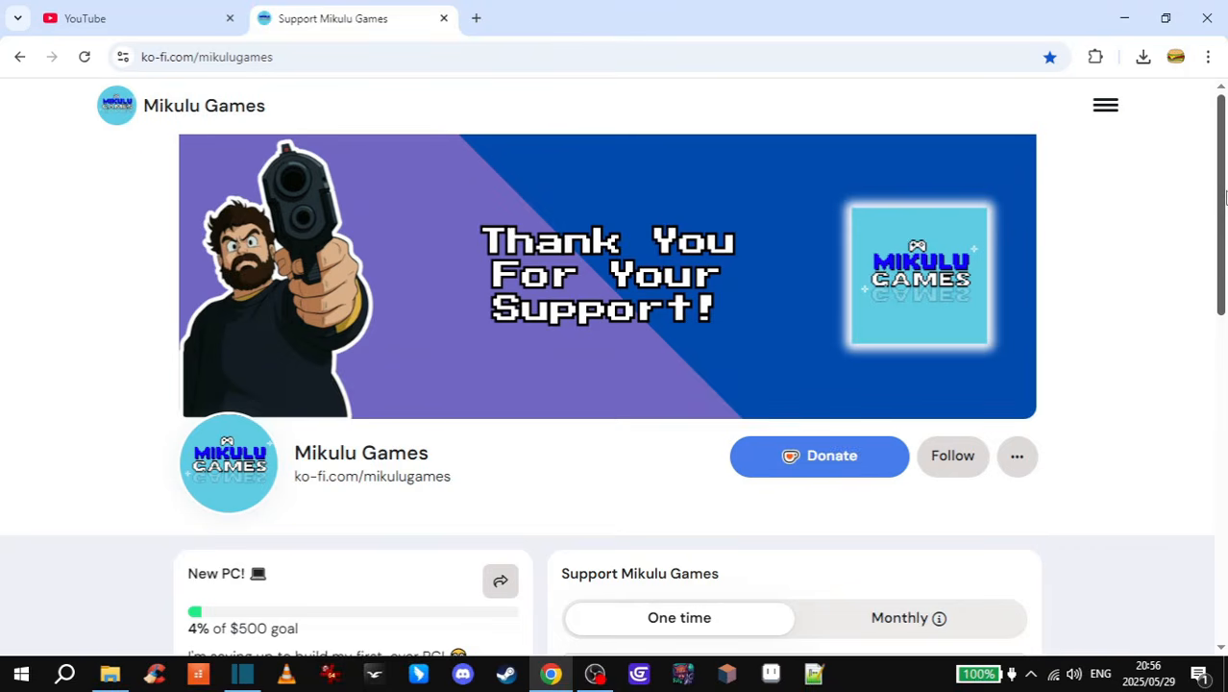
pyautogui.scroll(-2, 1224, 197)
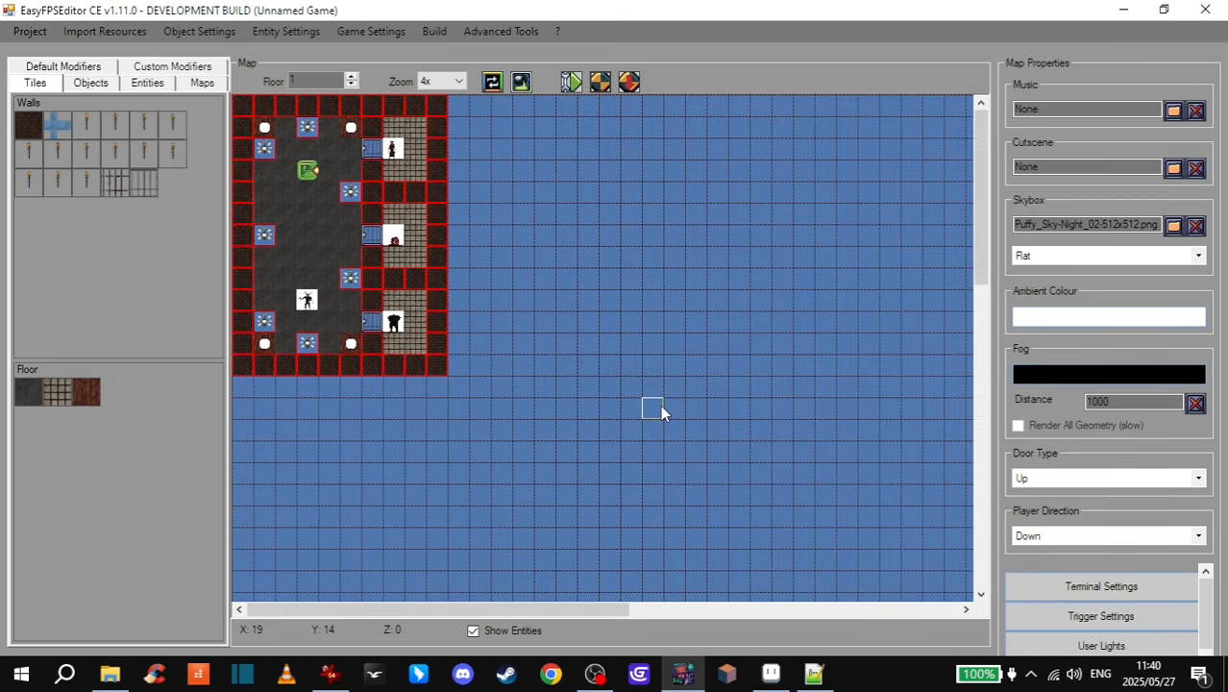
pyautogui.moveTo(660, 405); pyautogui.dragTo(672, 428)
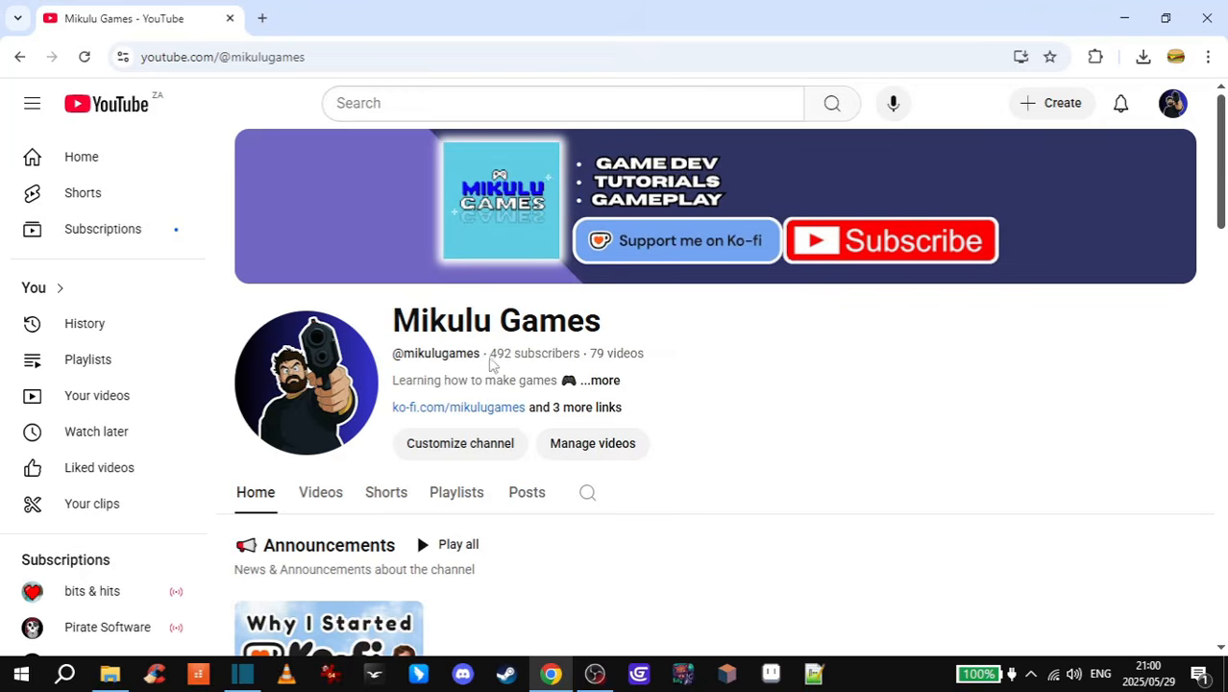
pyautogui.moveTo(489, 353); pyautogui.dragTo(582, 353)
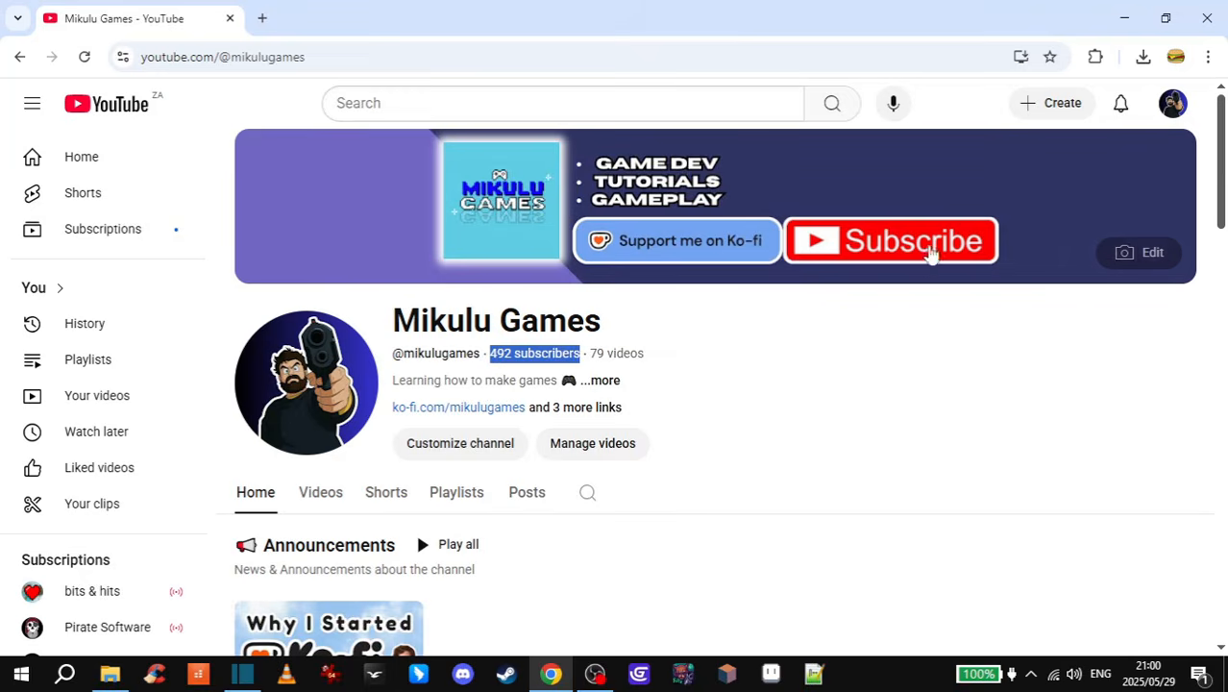